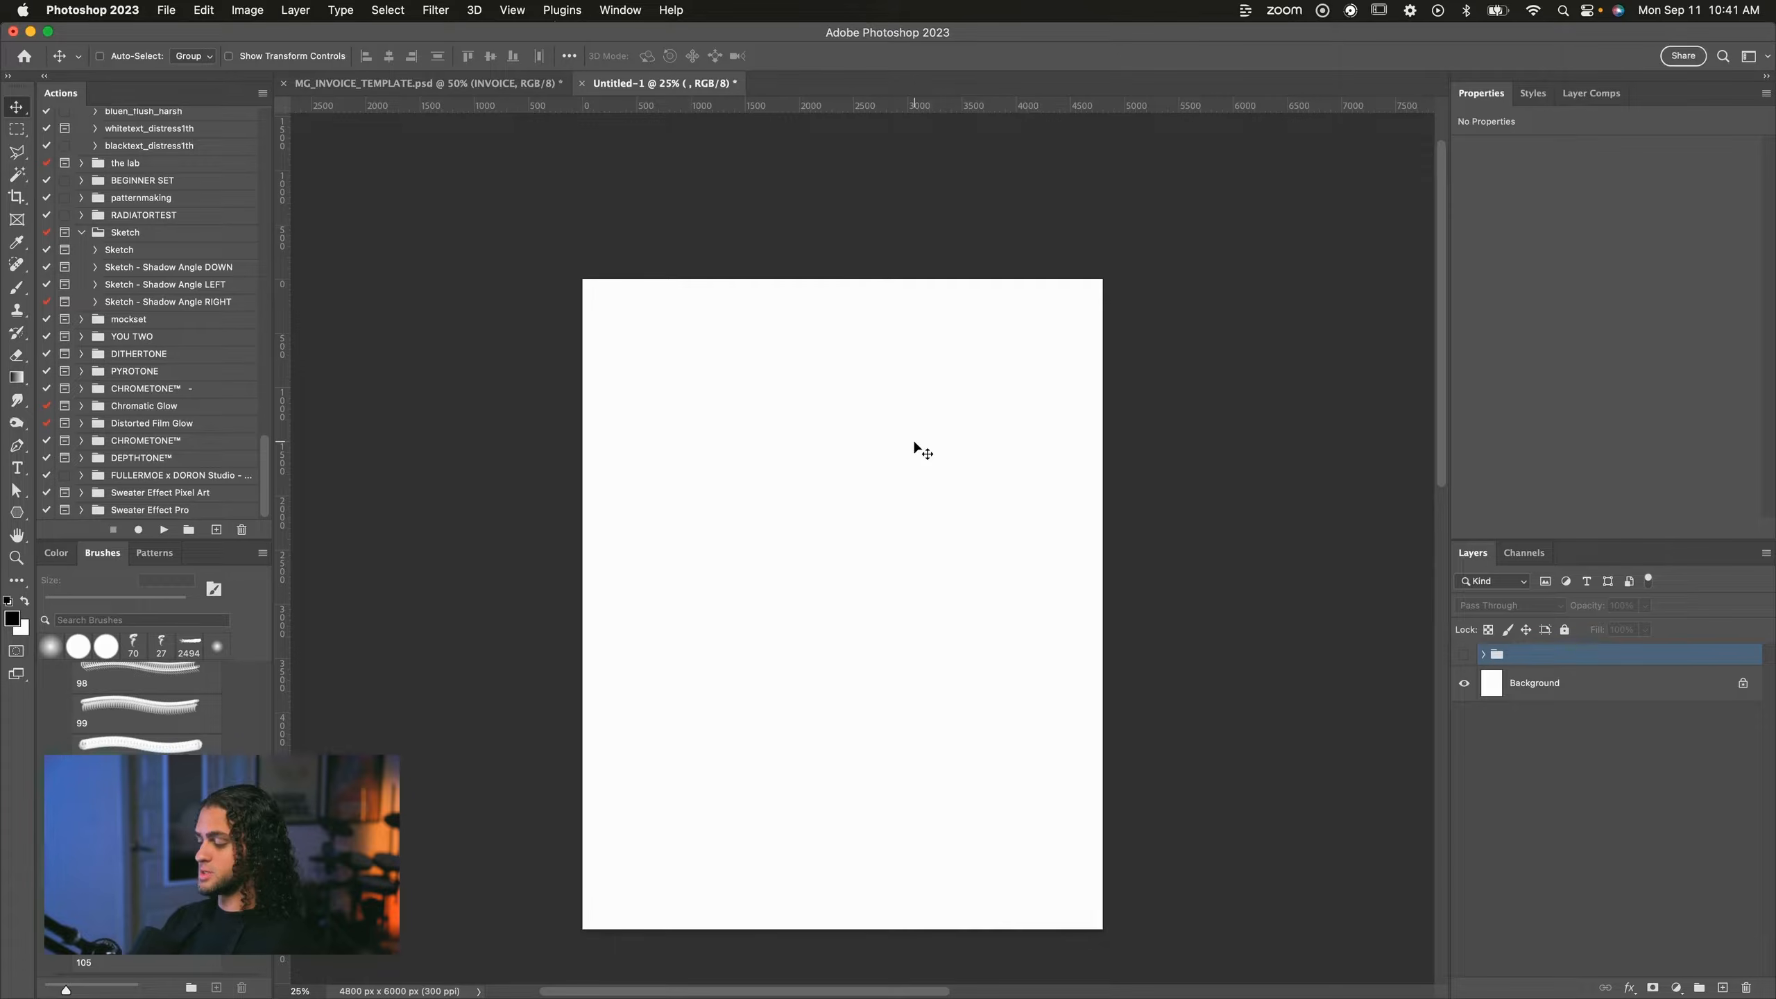
# Create a new document from the recent CLASSIC preset, 16 x 20 inches at 300 pixels per inch in RGB Color.
pyautogui.press('super+n')
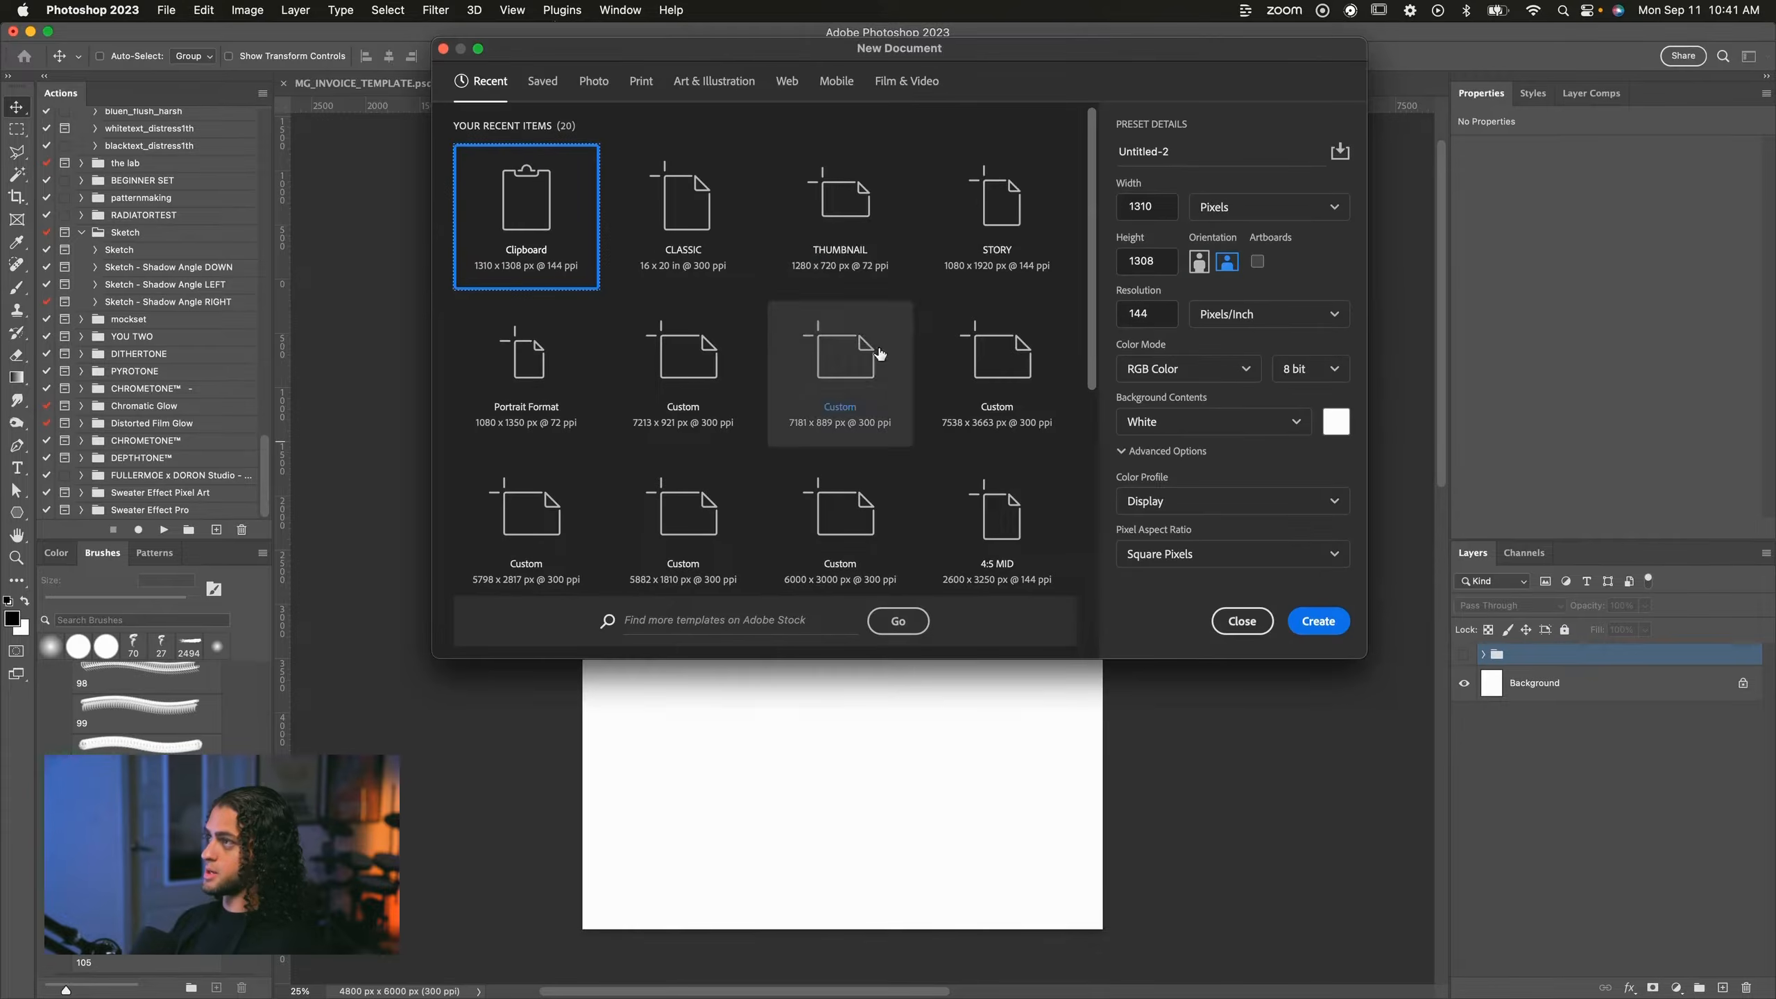
pyautogui.click(695, 324)
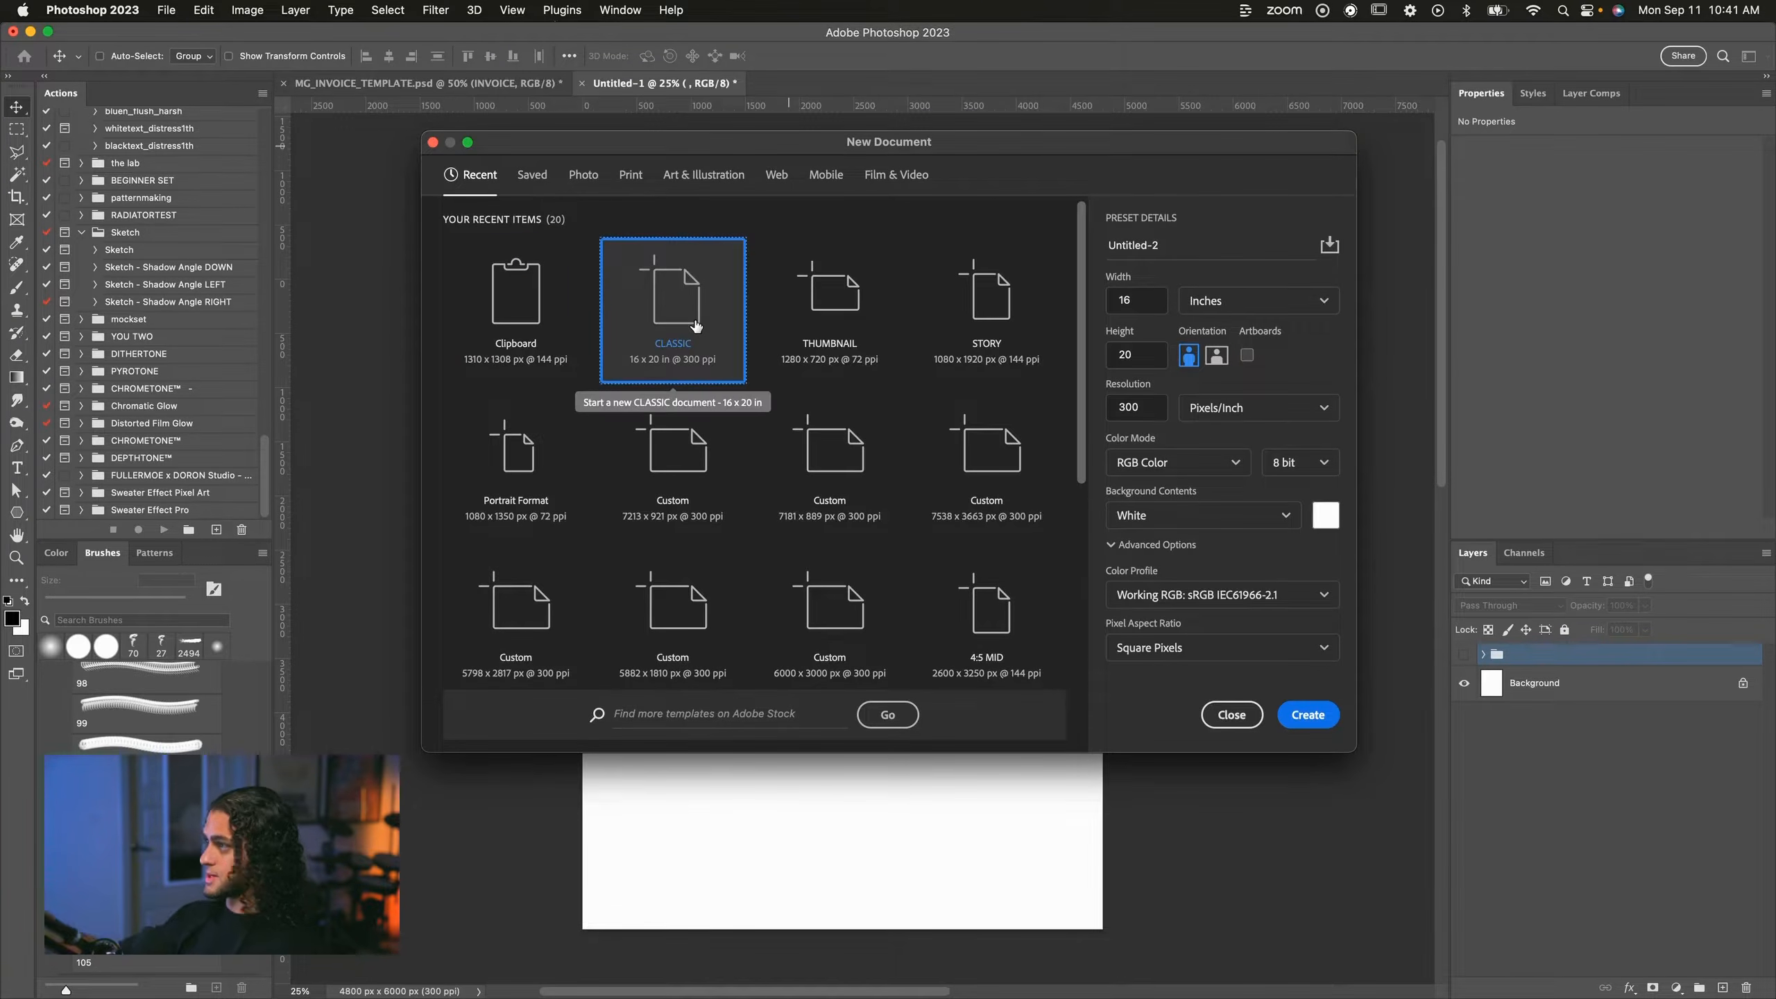
pyautogui.moveTo(722, 142); pyautogui.dragTo(664, 125)
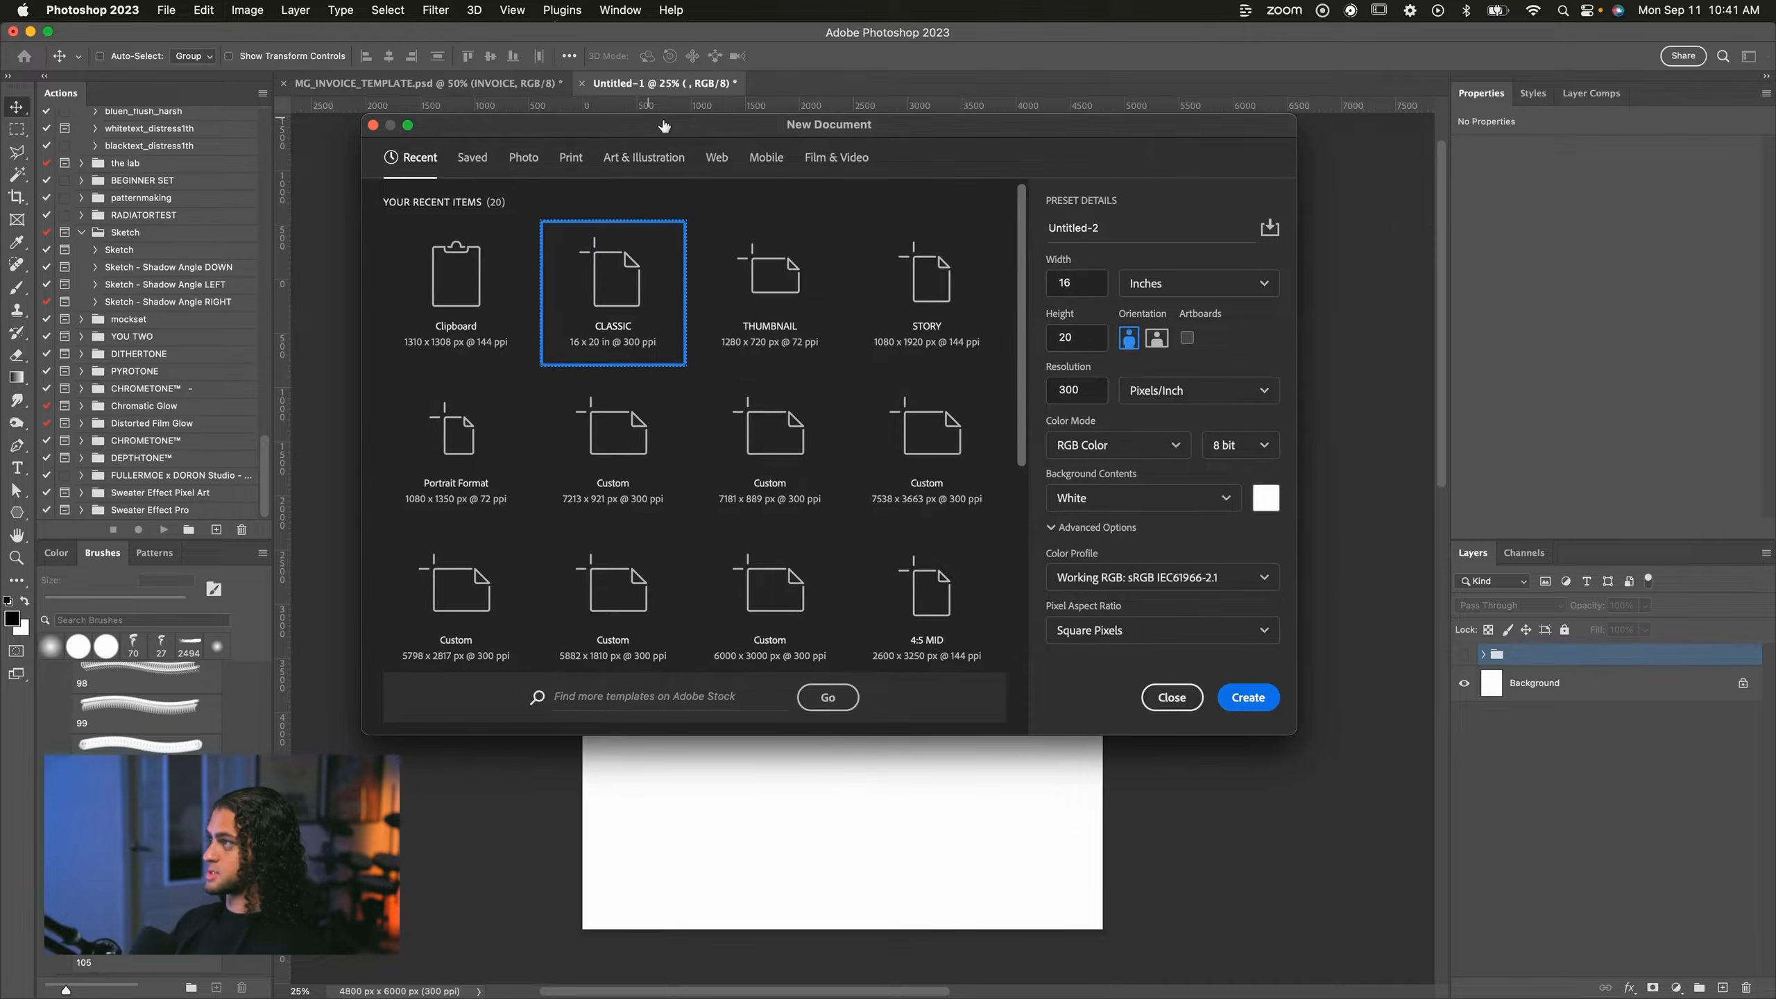
pyautogui.doubleClick(1098, 278)
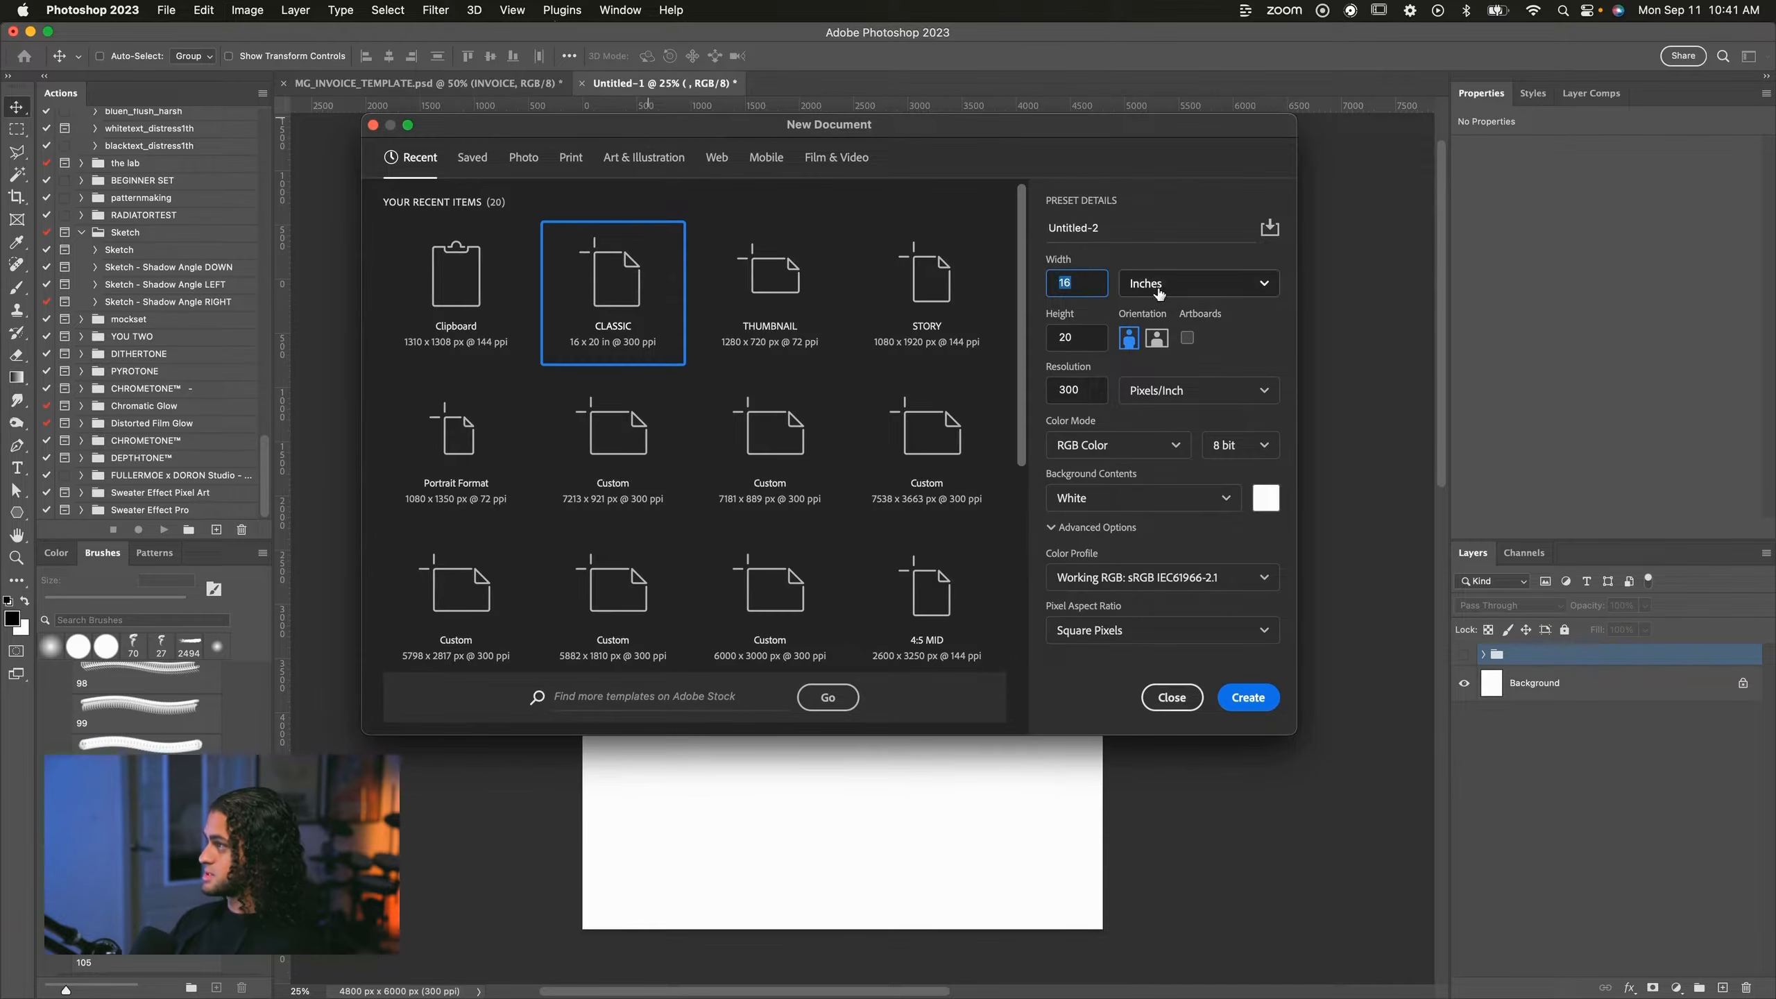
pyautogui.click(1077, 389)
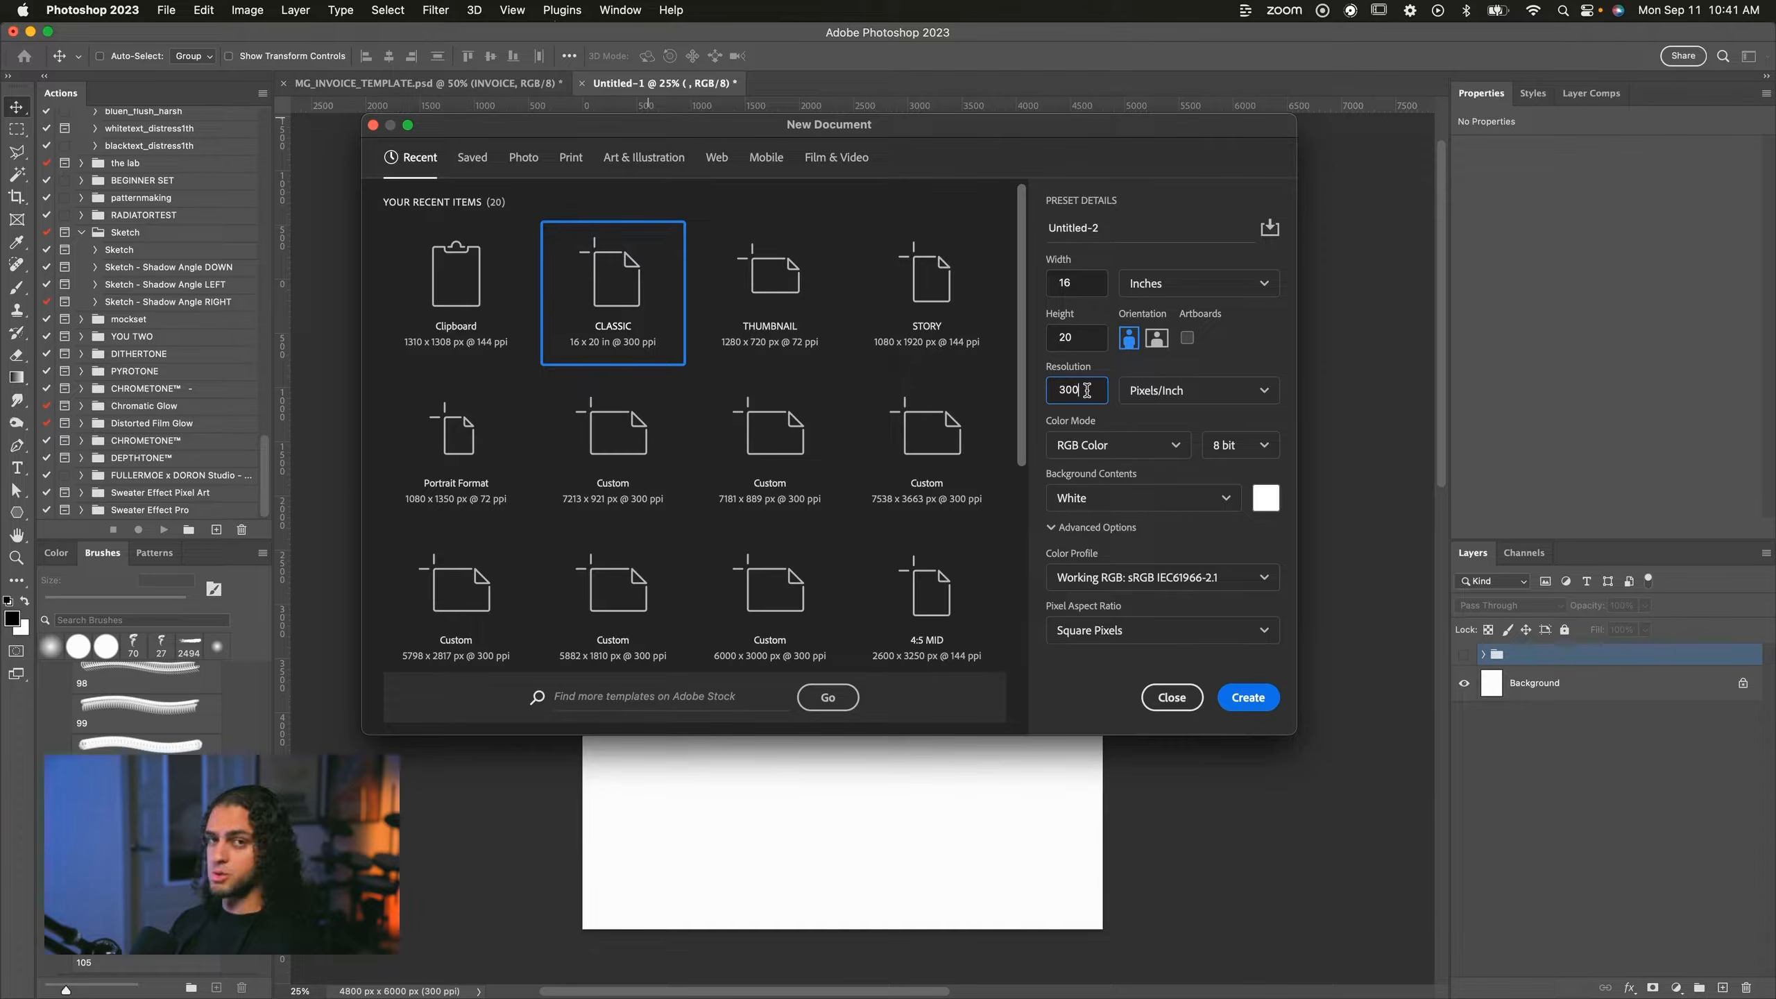
pyautogui.click(1250, 697)
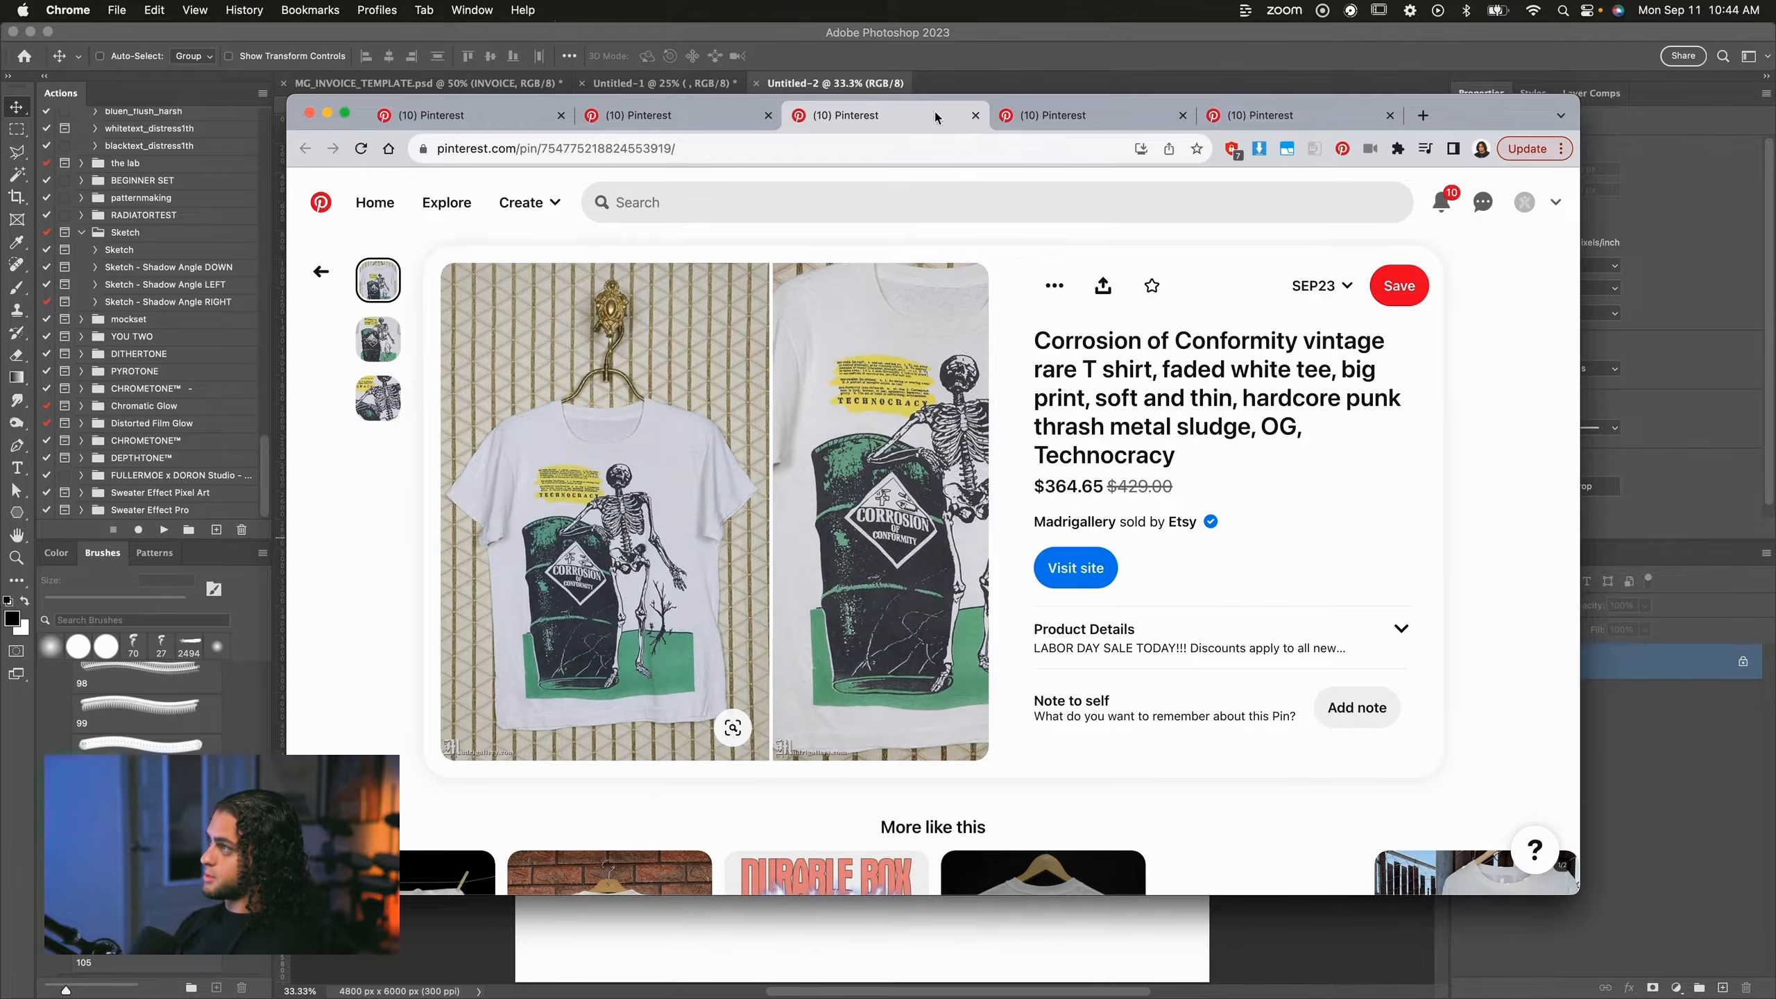
# Look through the vintage T-shirt reference pins open in Chrome, including the Corrosion of Conformity and American Wildlife shirts.
pyautogui.click(1104, 117)
pyautogui.click(1279, 127)
pyautogui.click(888, 117)
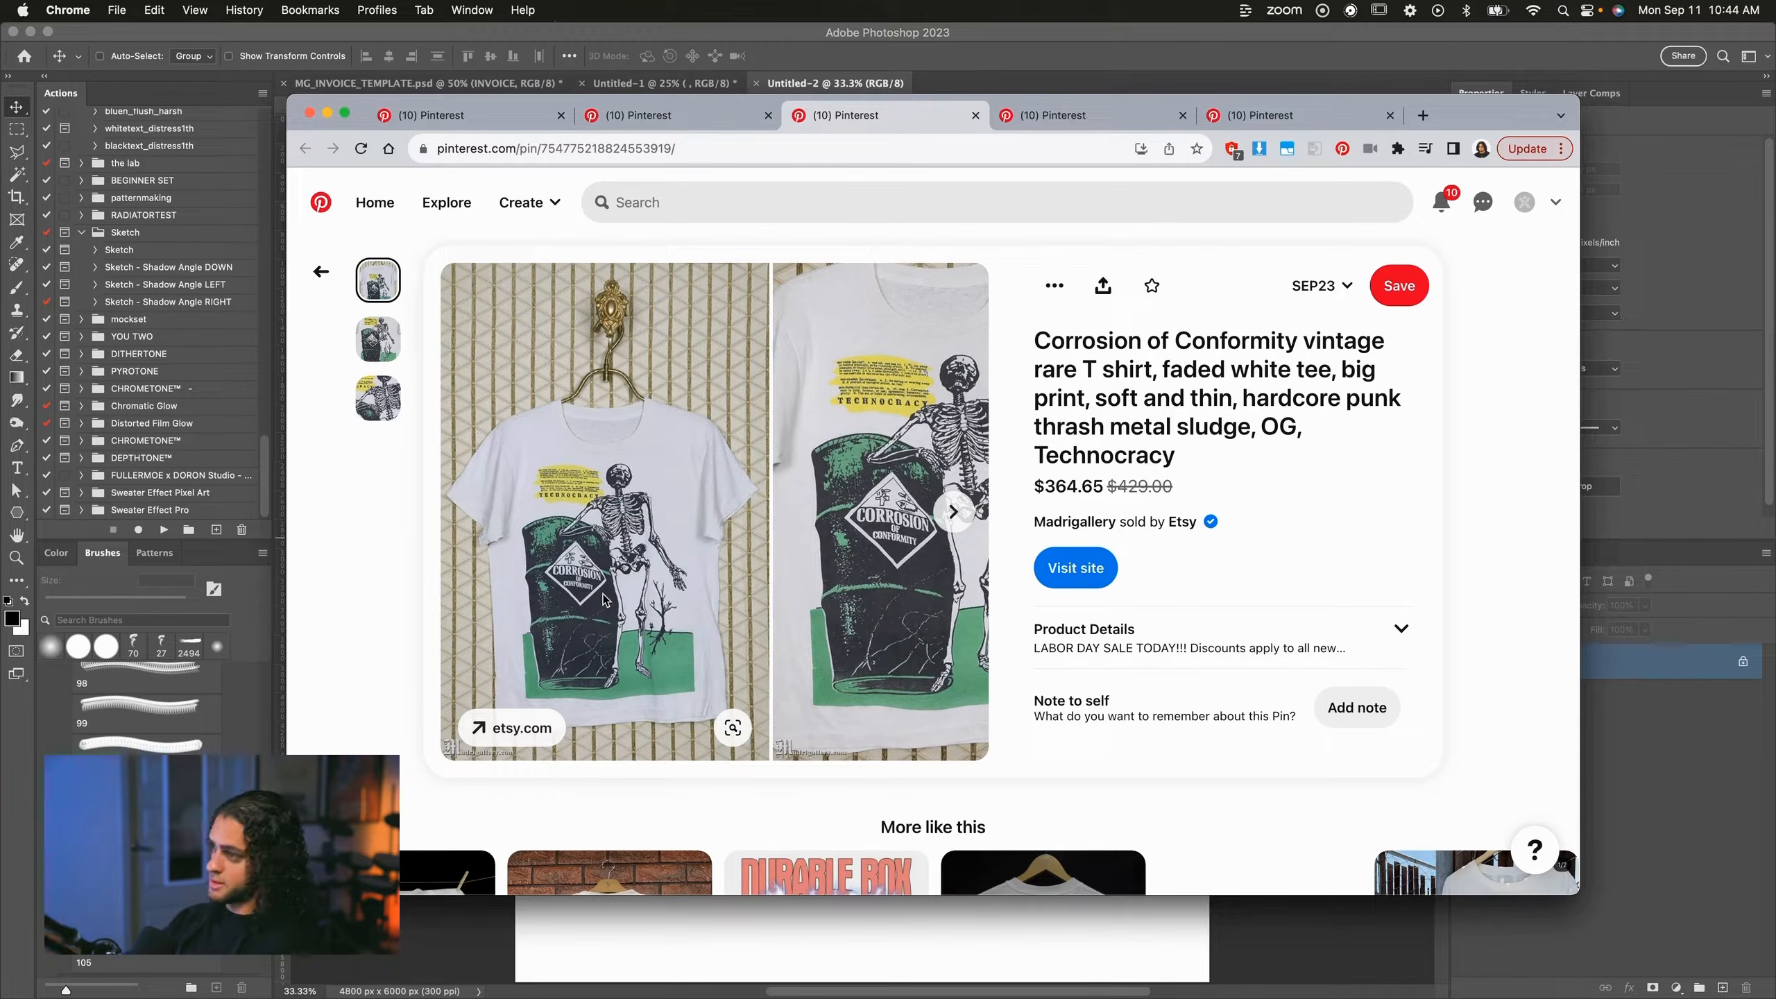
pyautogui.scroll(-3, 732, 494)
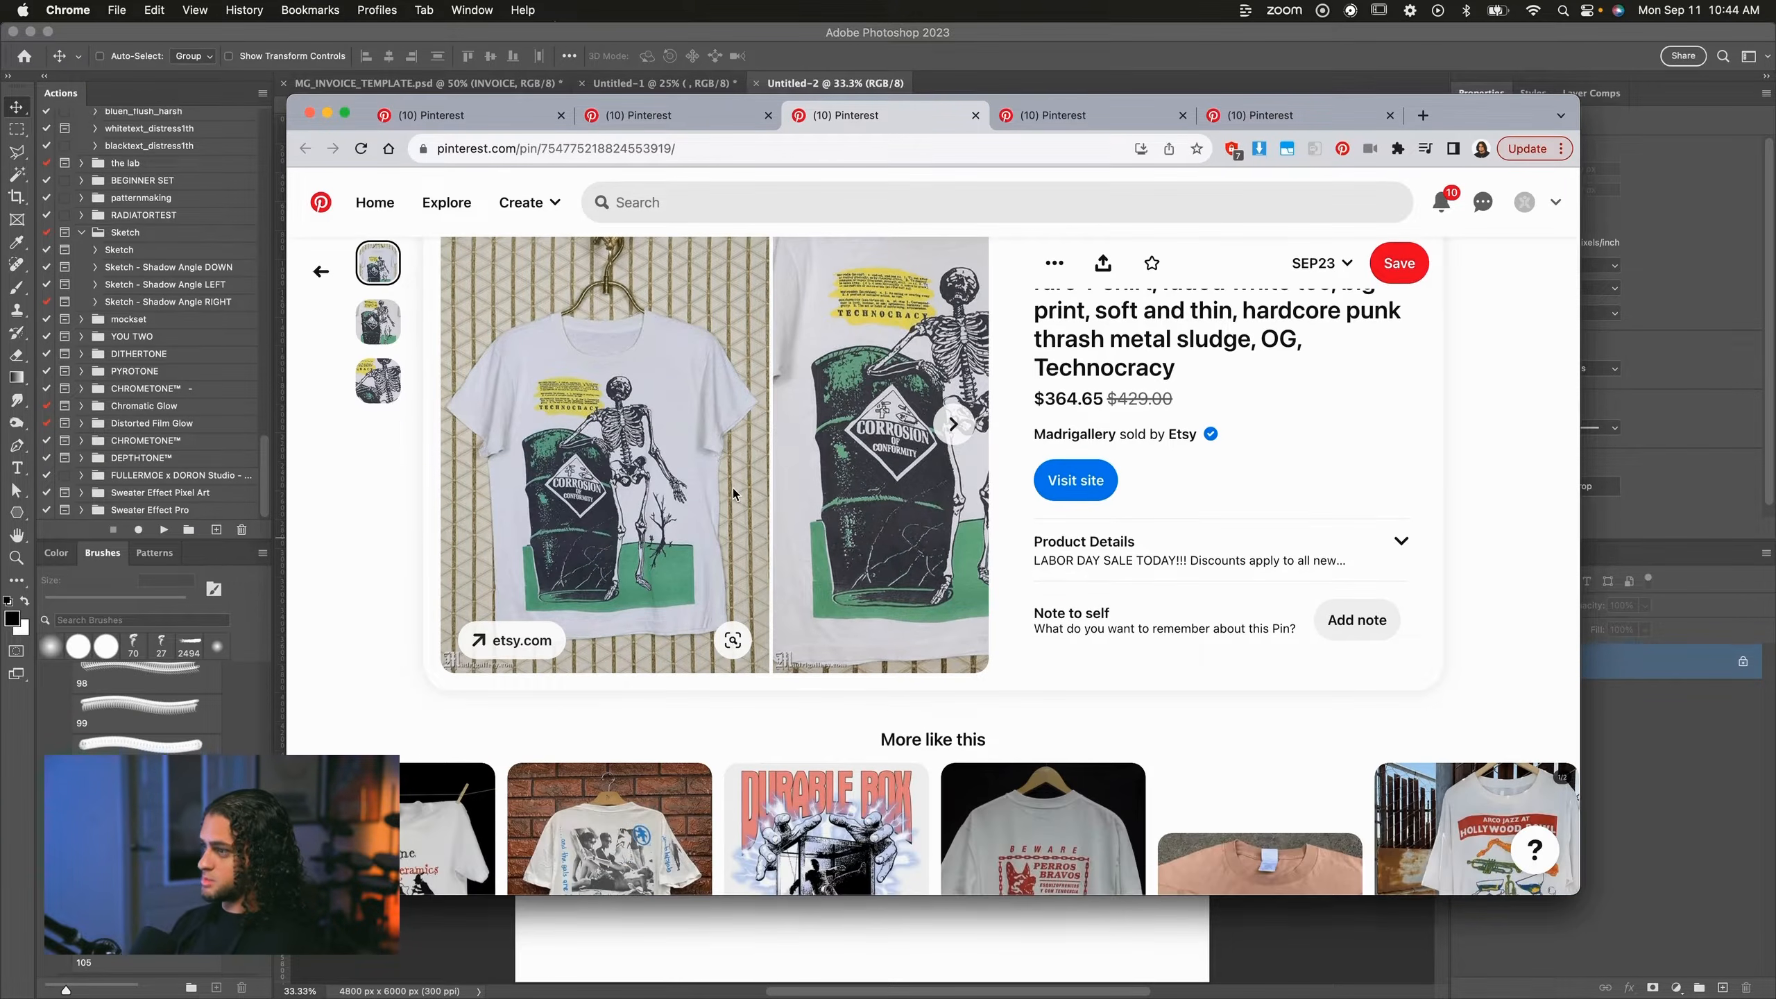
pyautogui.scroll(3, 733, 494)
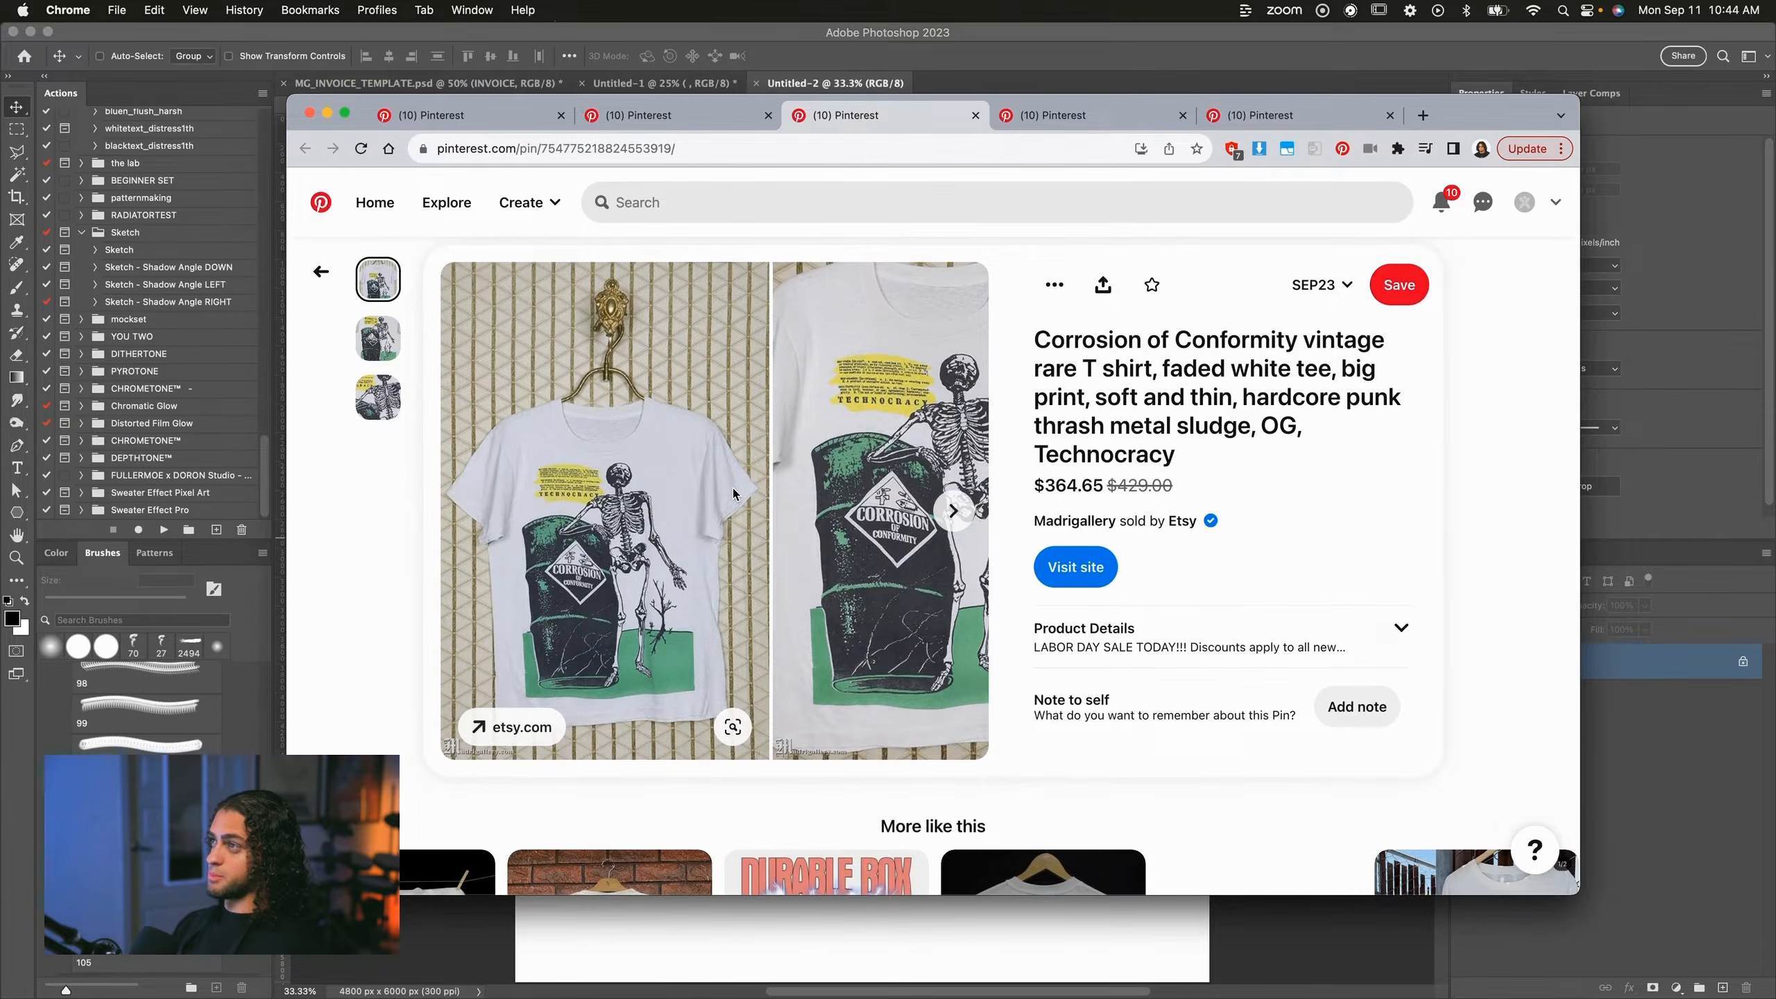
pyautogui.hotkey('ctrl', 'Tab')
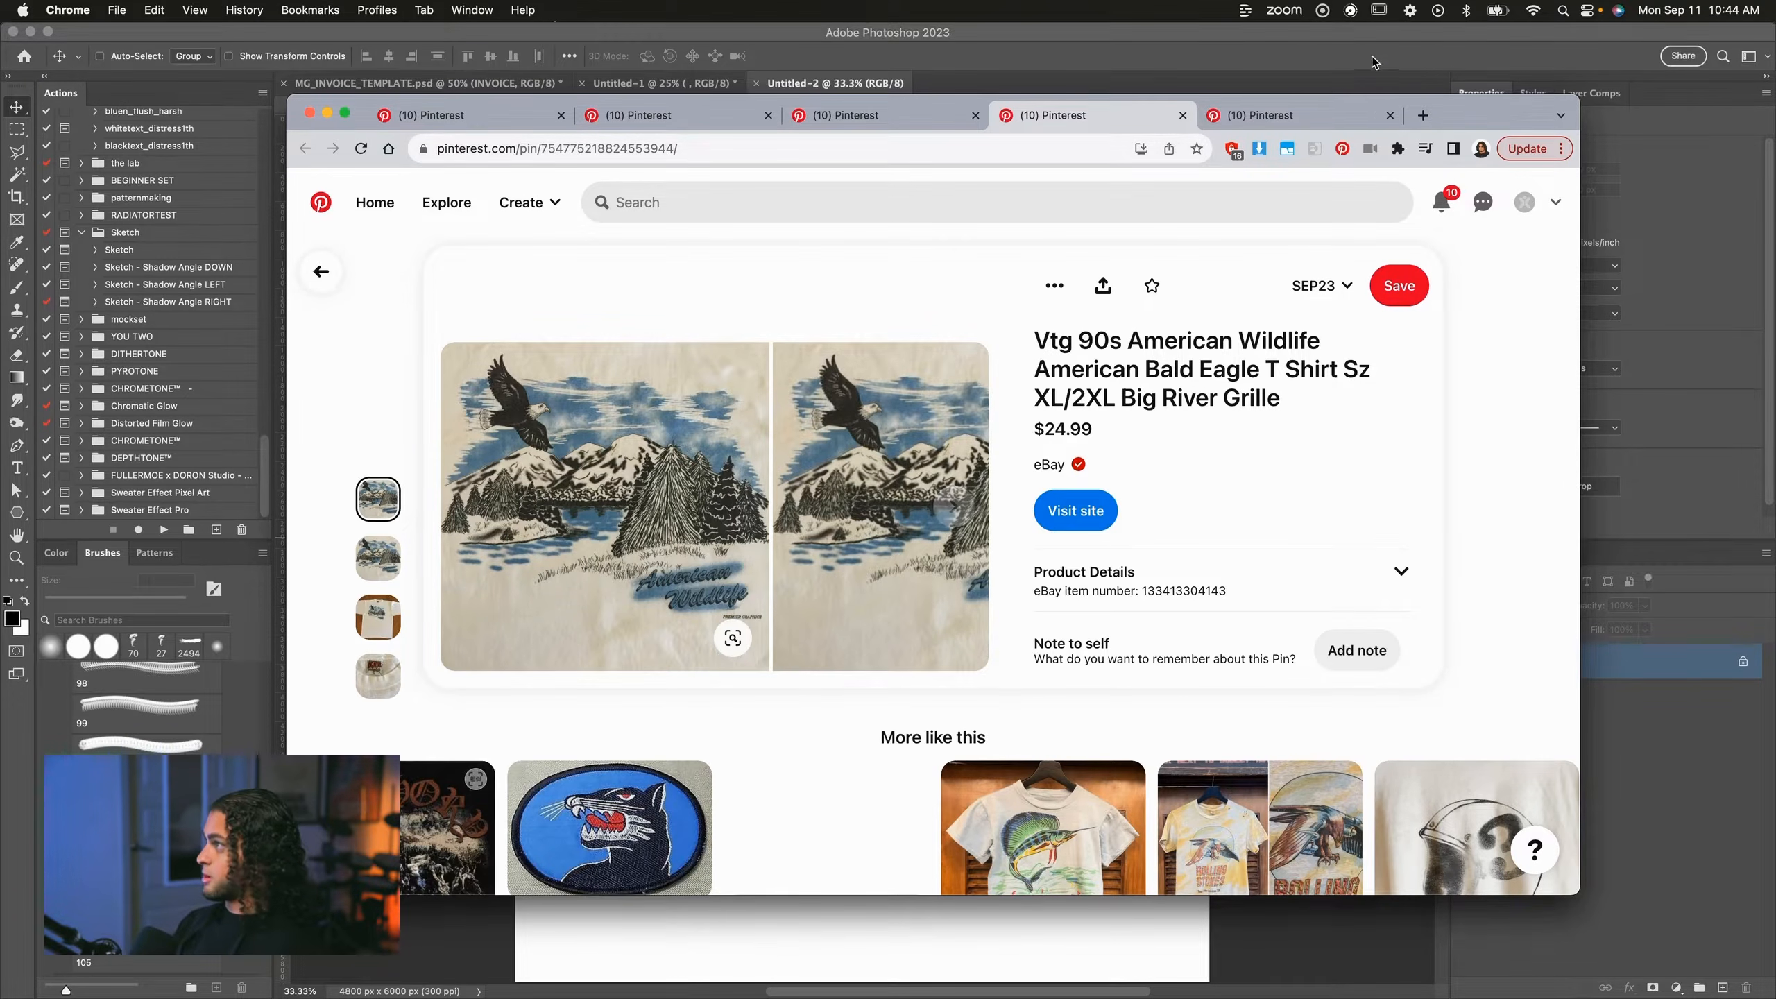
pyautogui.click(1294, 117)
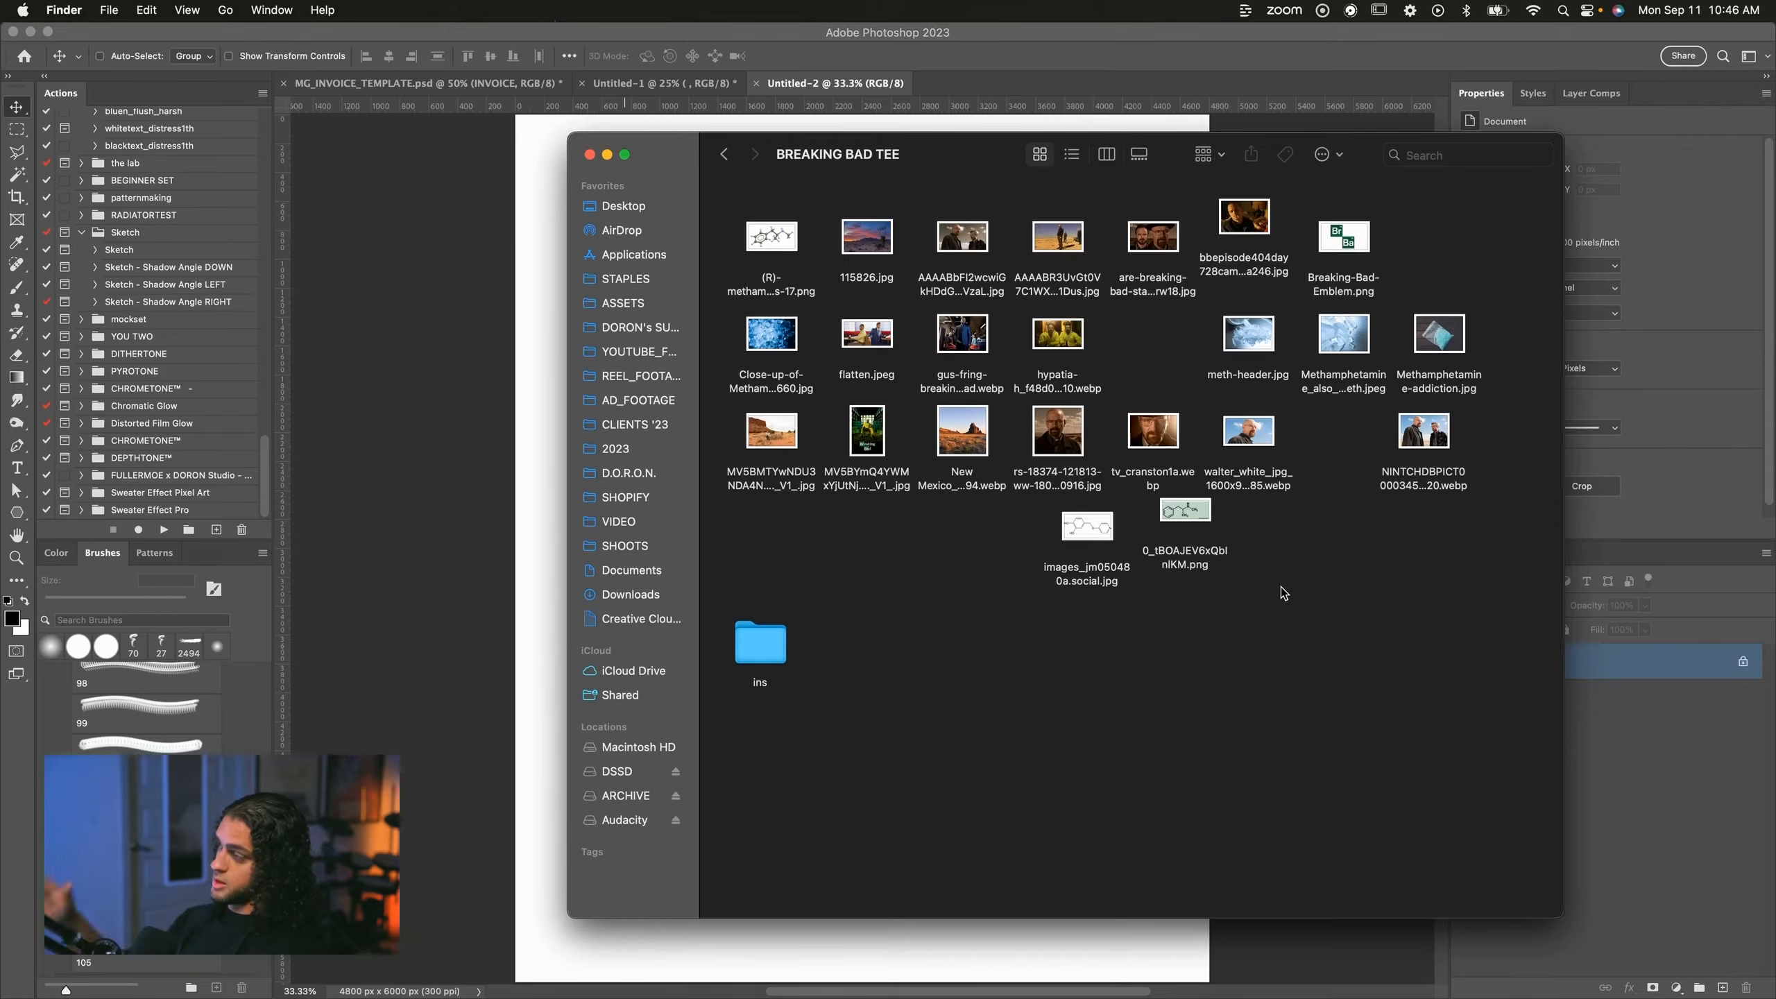
# Preview the desert sunset photo 115826.jpg and the close-up portrait of the man in the hat from the BREAKING BAD TEE folder.
pyautogui.moveTo(923, 146); pyautogui.dragTo(928, 175)
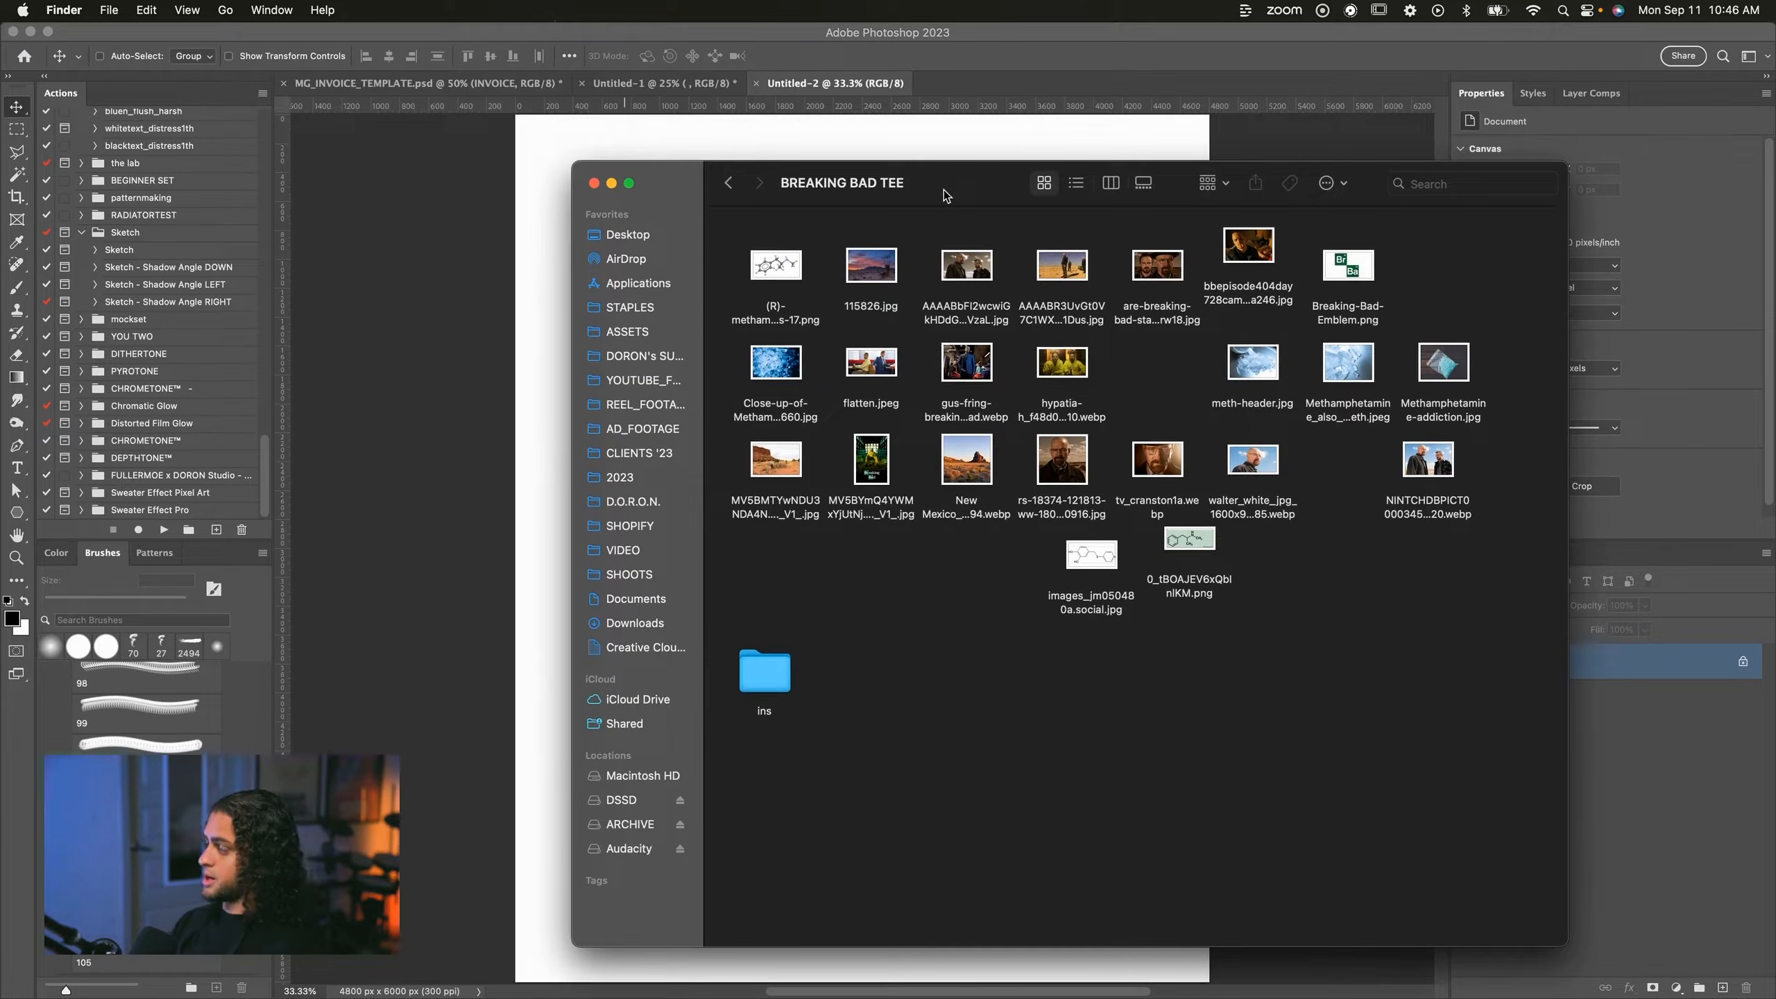
pyautogui.moveTo(968, 176)
pyautogui.mouseDown()
pyautogui.moveTo(912, 177)
pyautogui.moveTo(948, 185)
pyautogui.mouseUp()
pyautogui.doubleClick(862, 262)
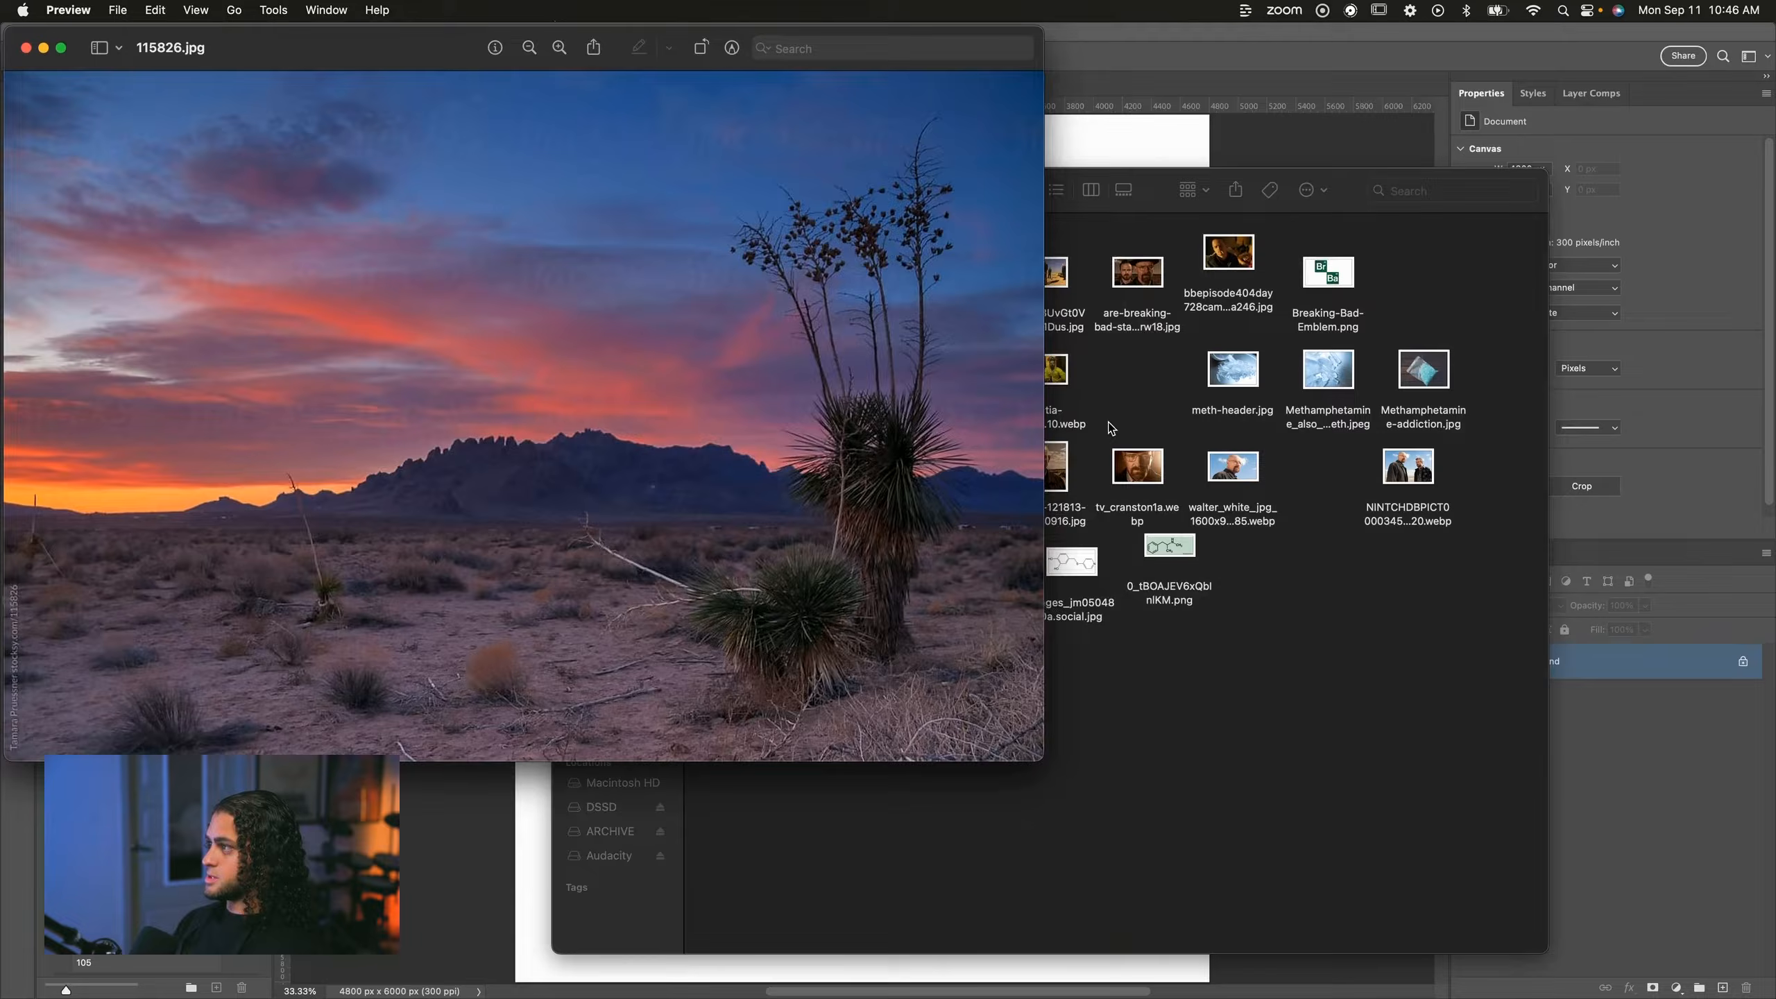
pyautogui.doubleClick(1127, 452)
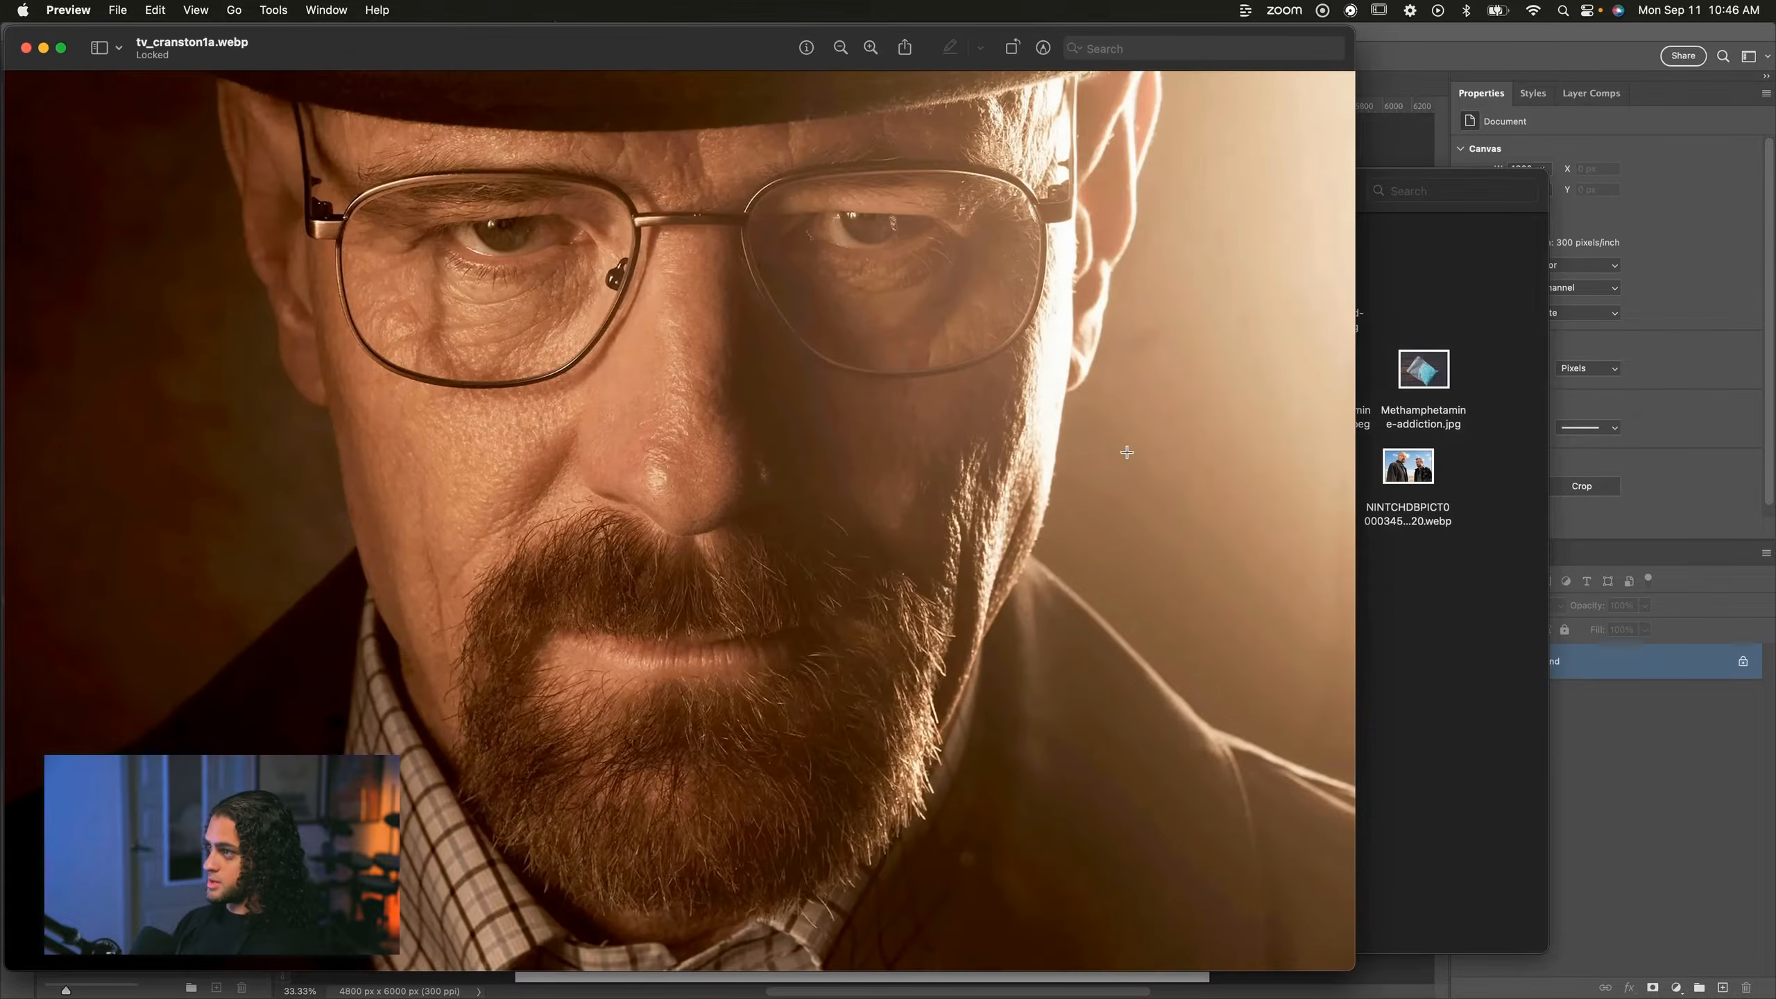
pyautogui.moveTo(358, 47); pyautogui.dragTo(726, 48)
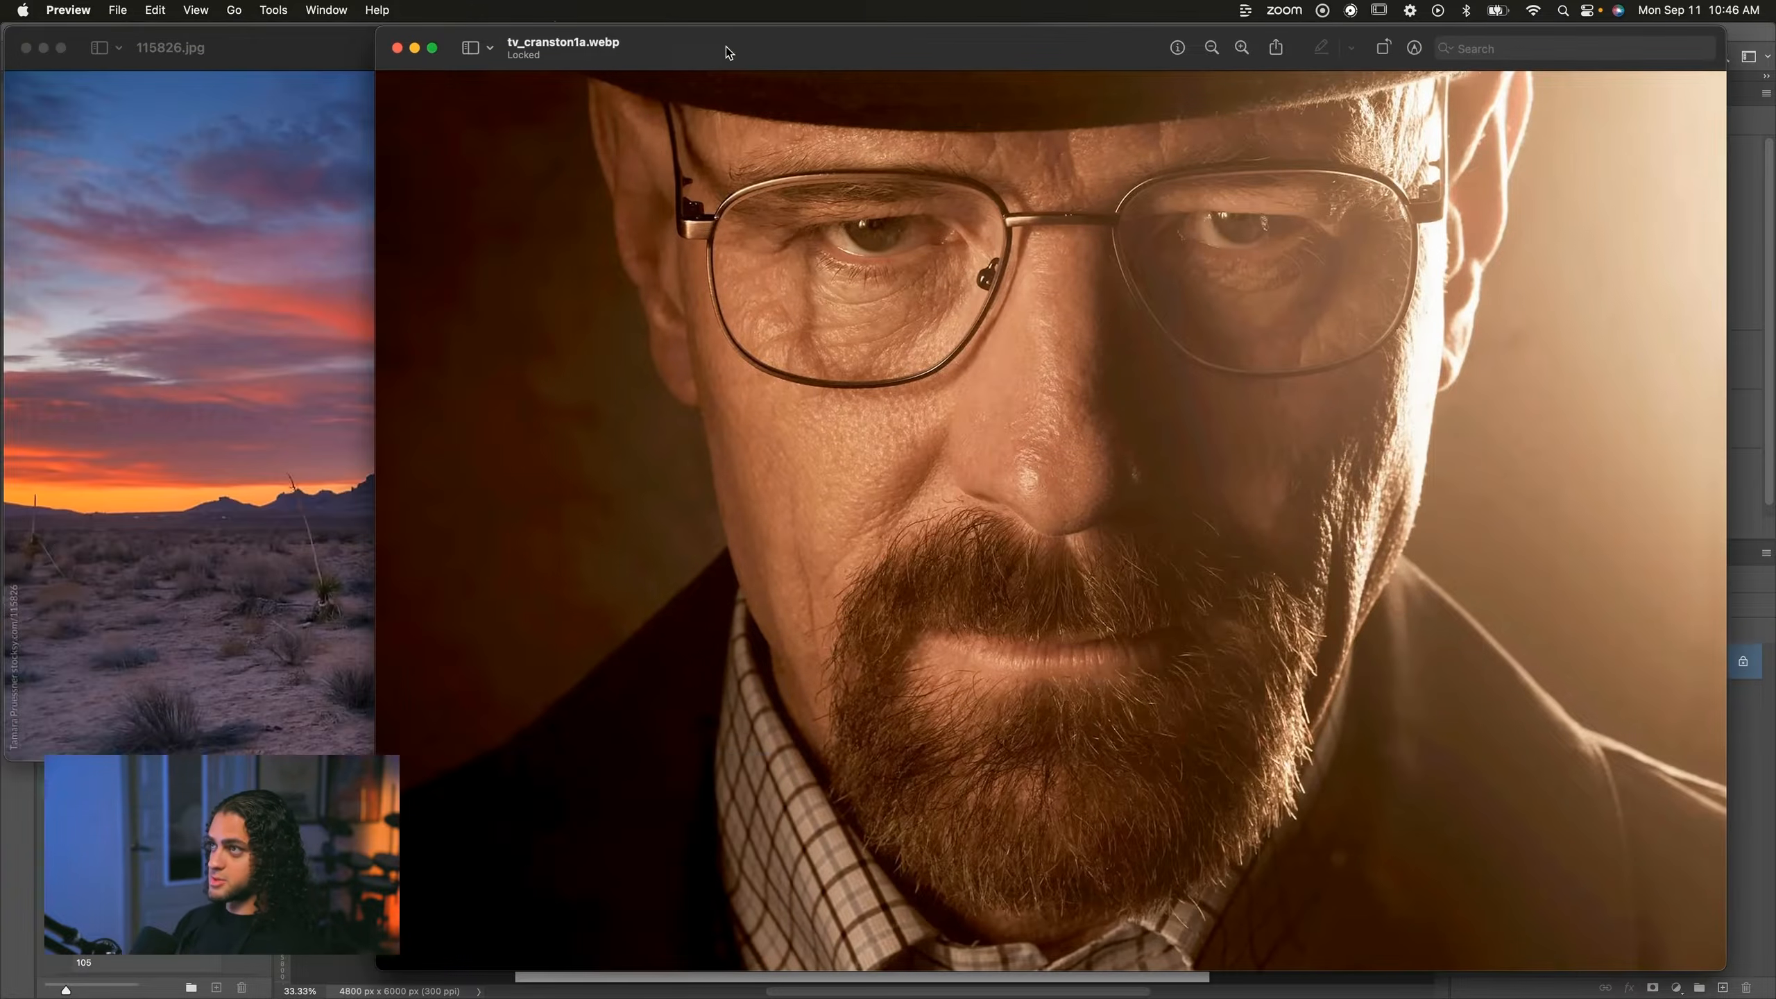
pyautogui.click(397, 48)
pyautogui.click(25, 49)
pyautogui.click(1228, 662)
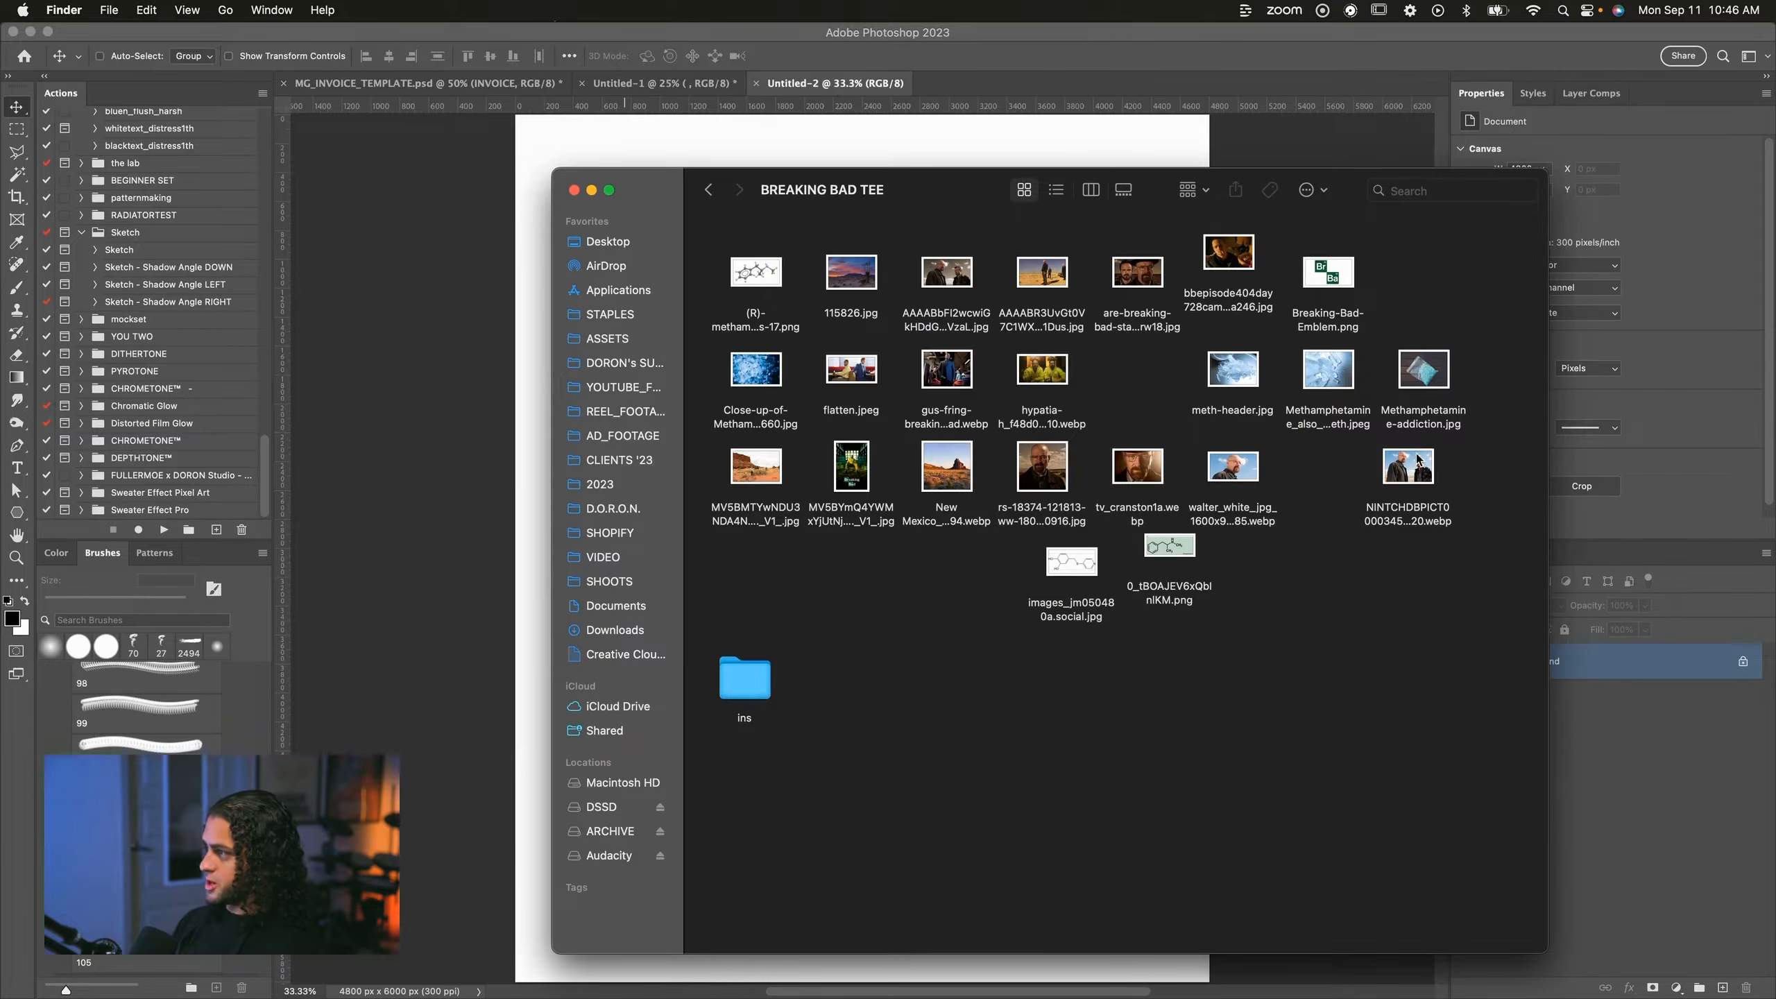
# Preview NINTCHDBPICT000034588720.webp, the photo of two men in the desert, to judge it as source material.
pyautogui.doubleClick(1410, 469)
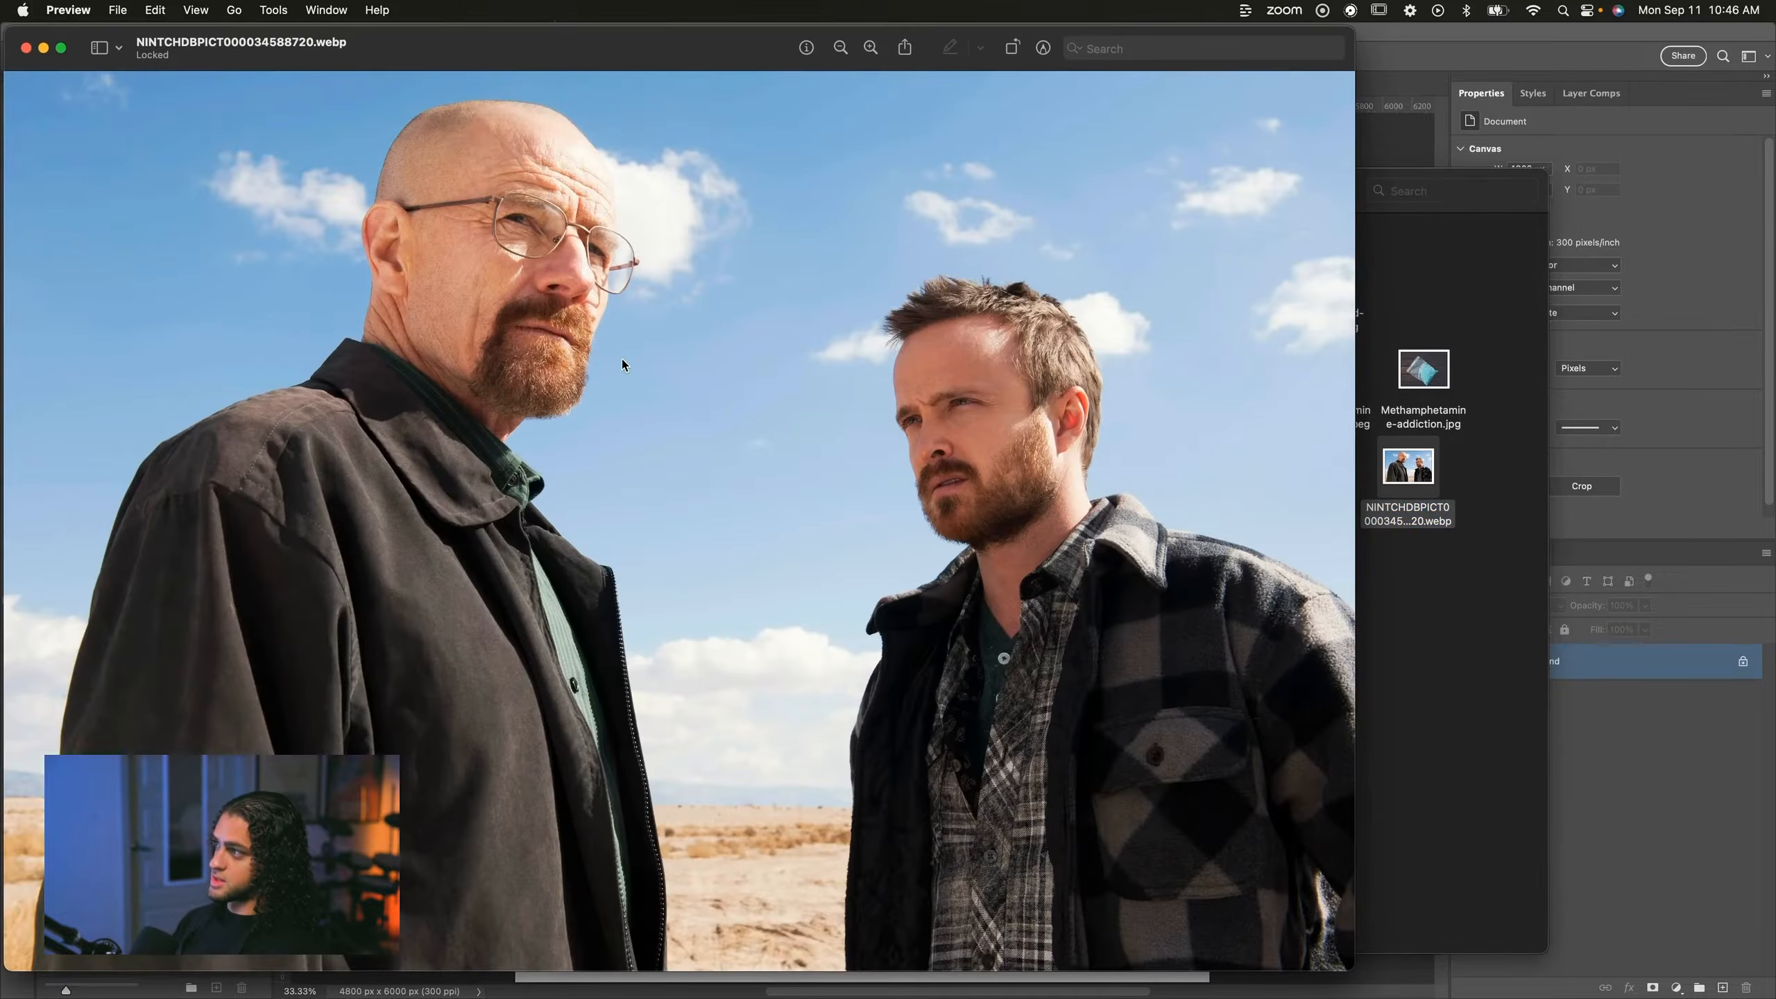
pyautogui.moveTo(486, 61); pyautogui.dragTo(867, 61)
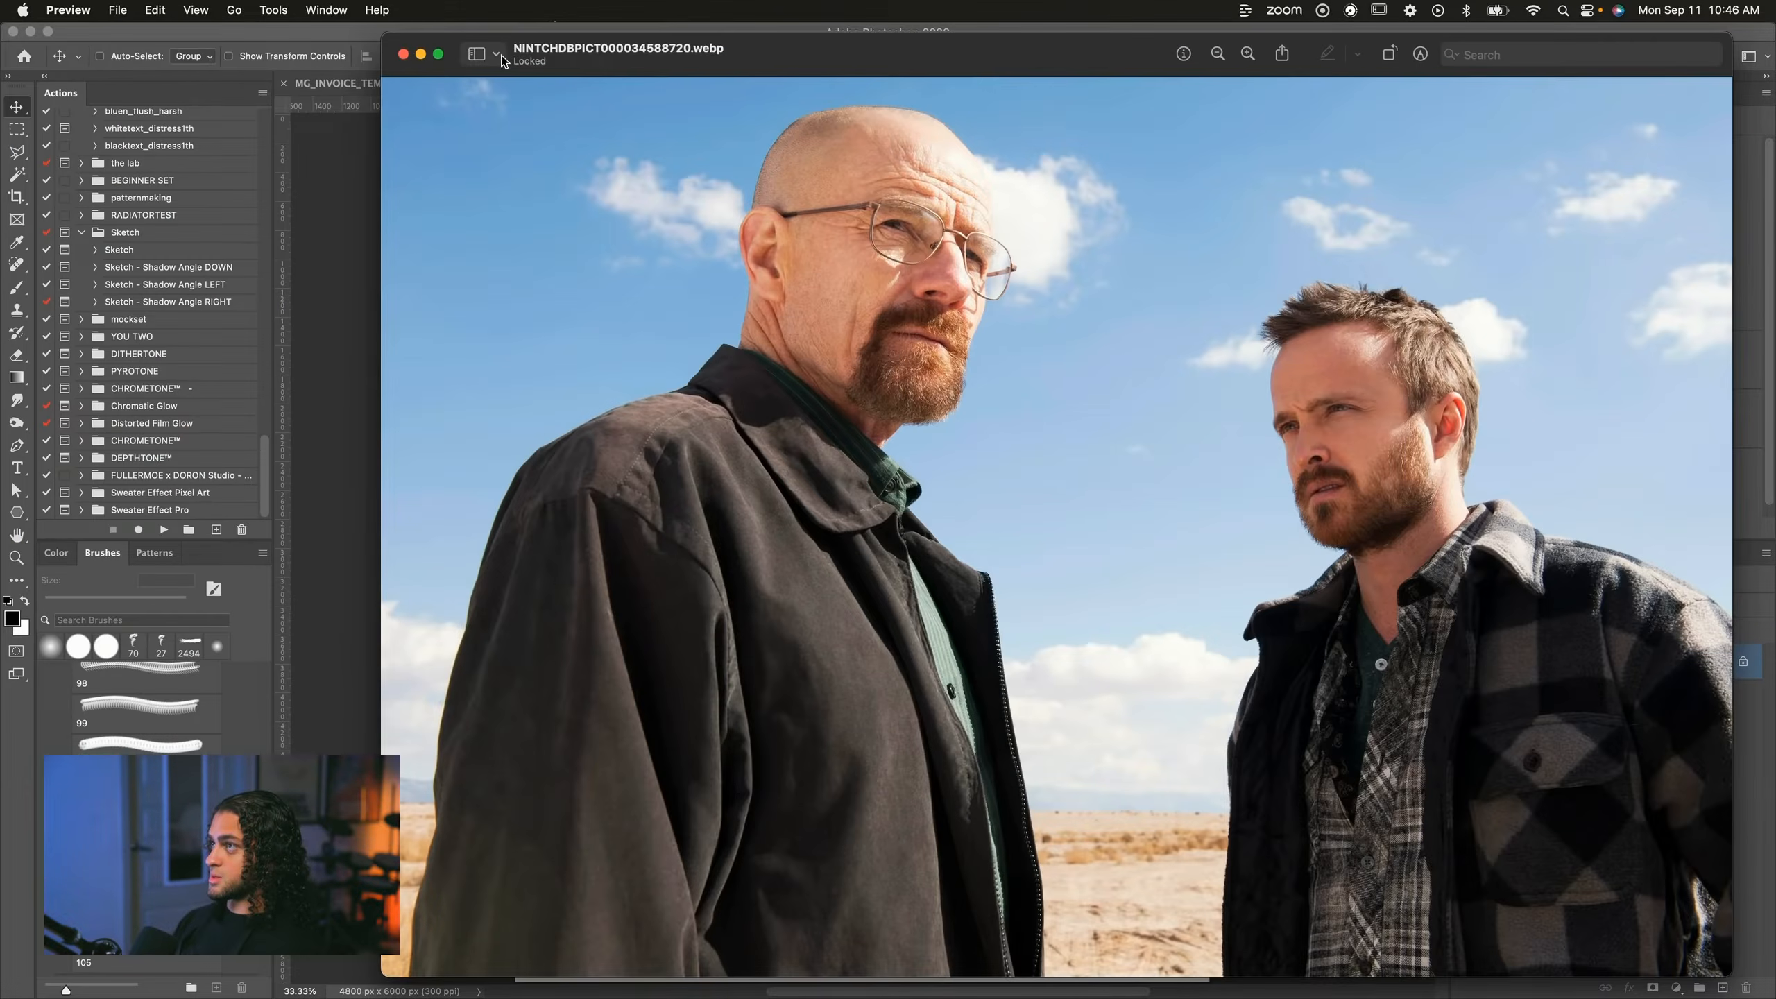
pyautogui.click(406, 51)
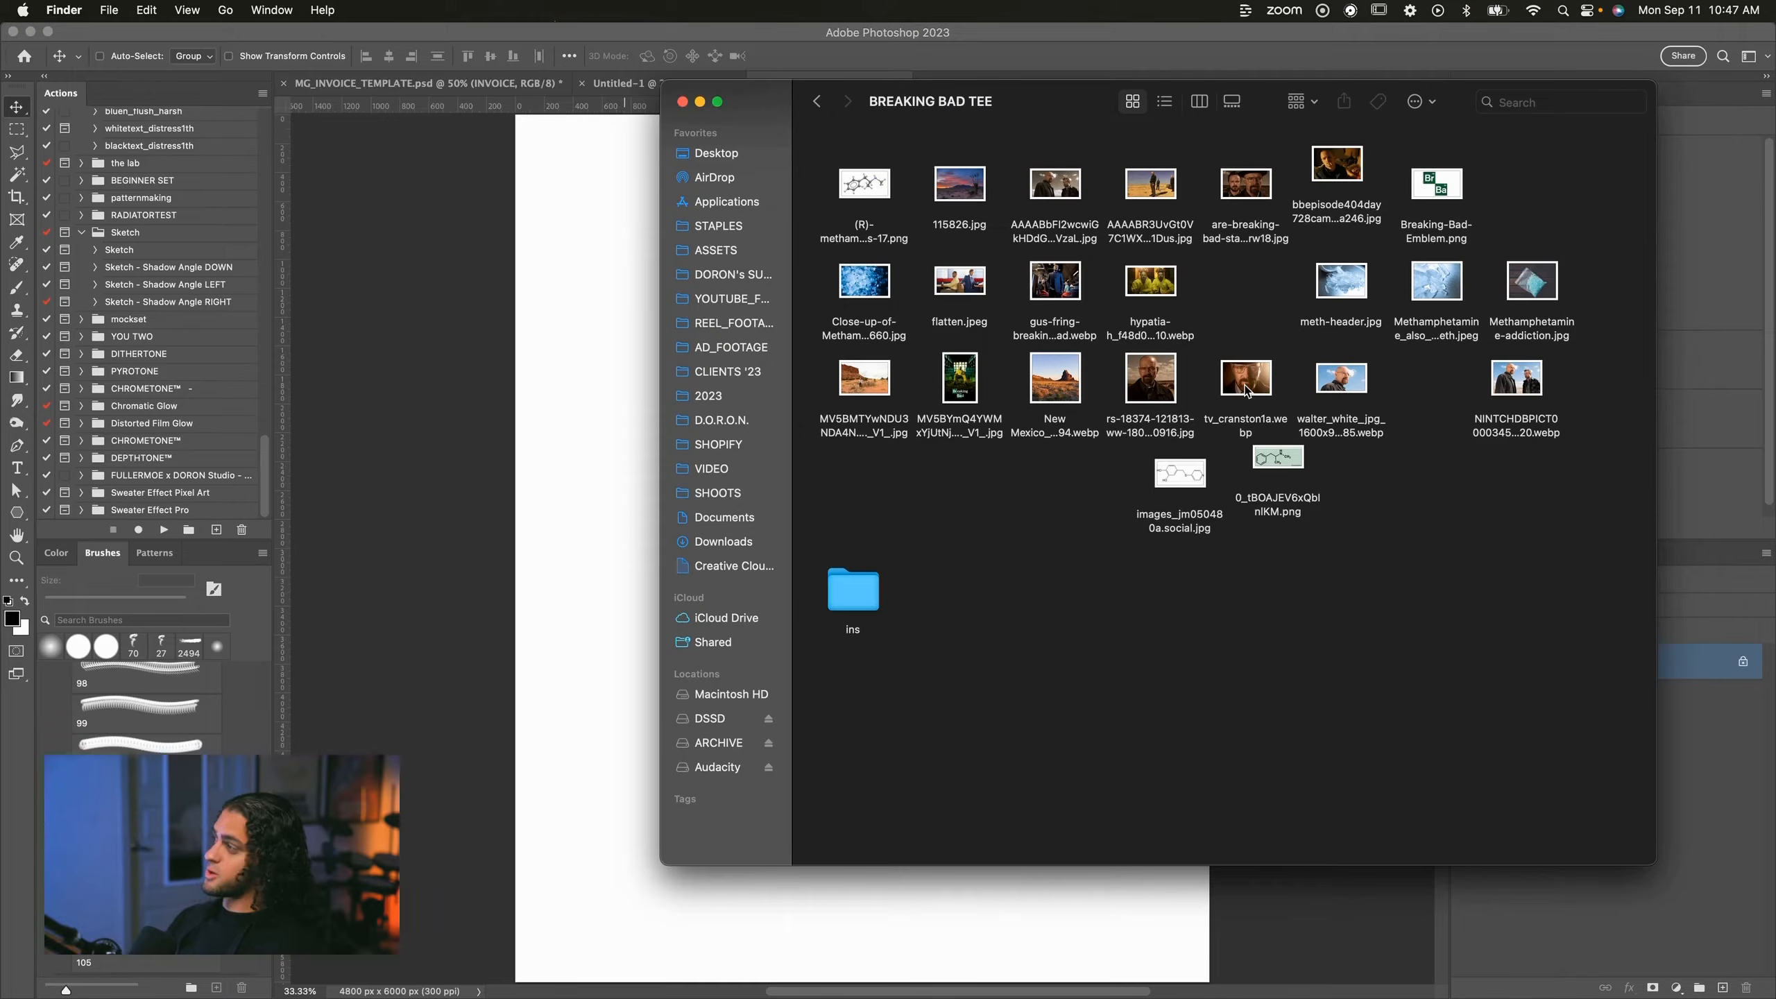
pyautogui.doubleClick(1523, 369)
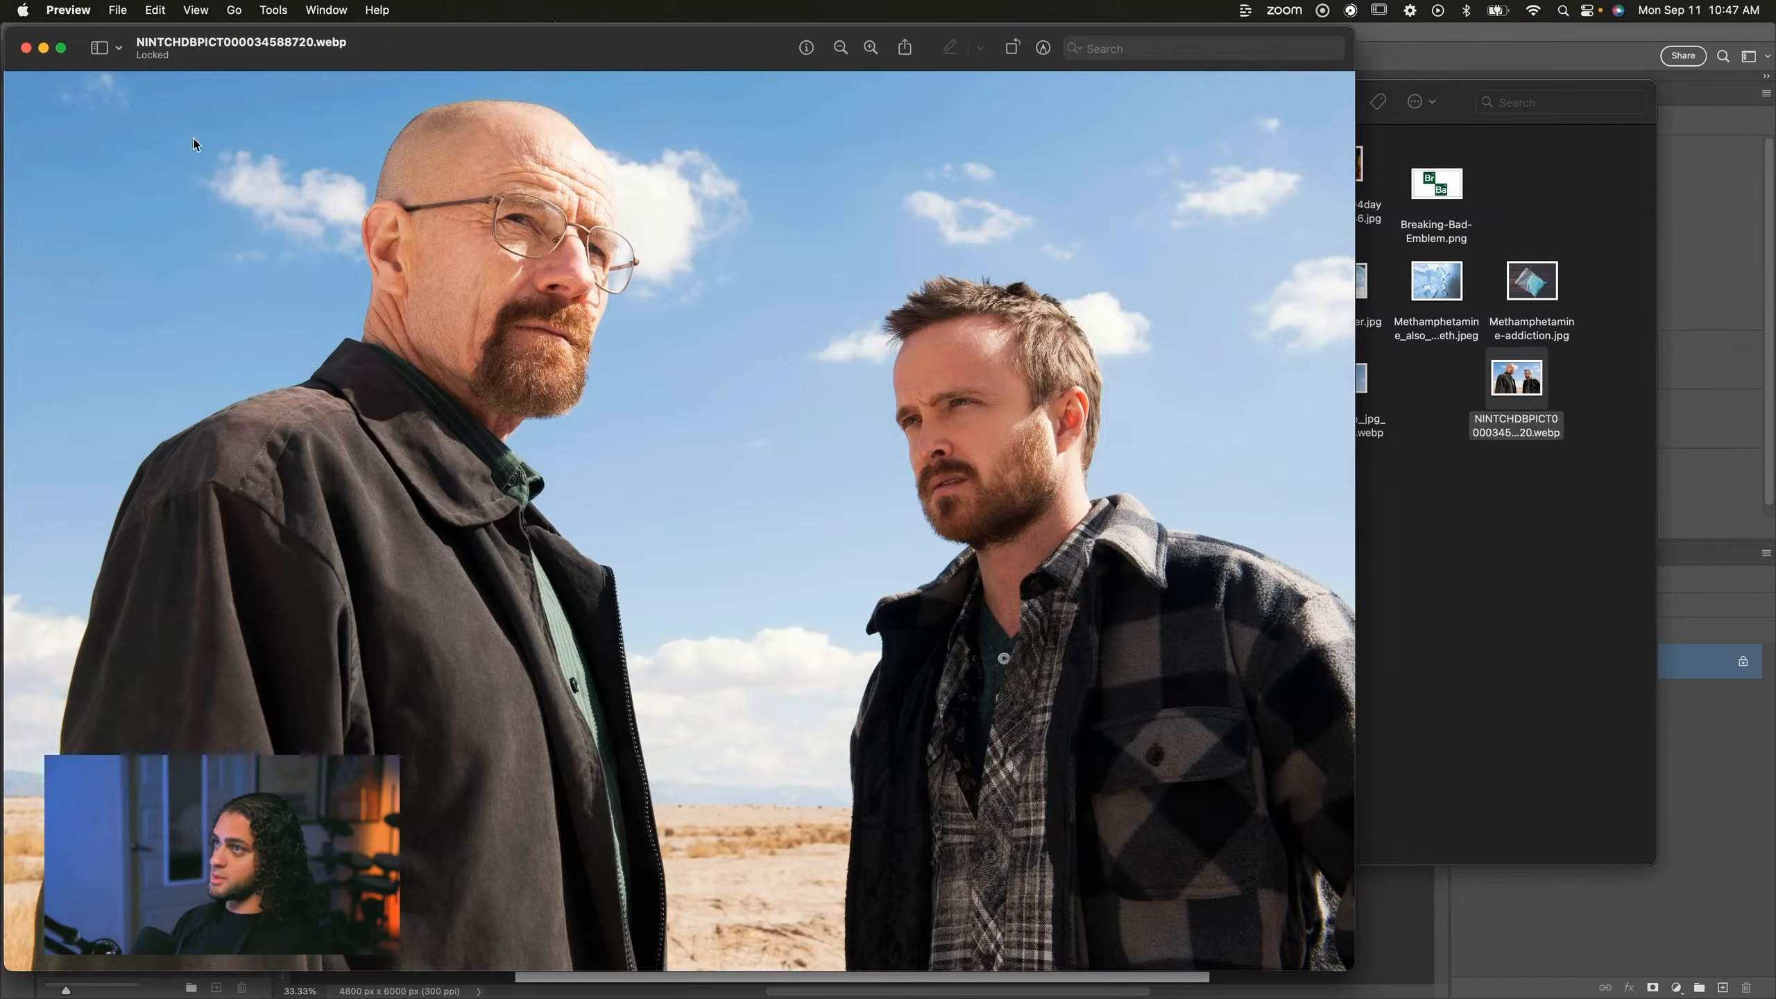
pyautogui.click(24, 47)
# Place NINTCHDBPICT000034588720.webp from Finder into the Photoshop document and enlarge it to about 5585 x 3723 px.
pyautogui.moveTo(1037, 105); pyautogui.dragTo(1165, 89)
pyautogui.moveTo(1653, 359); pyautogui.dragTo(612, 448)
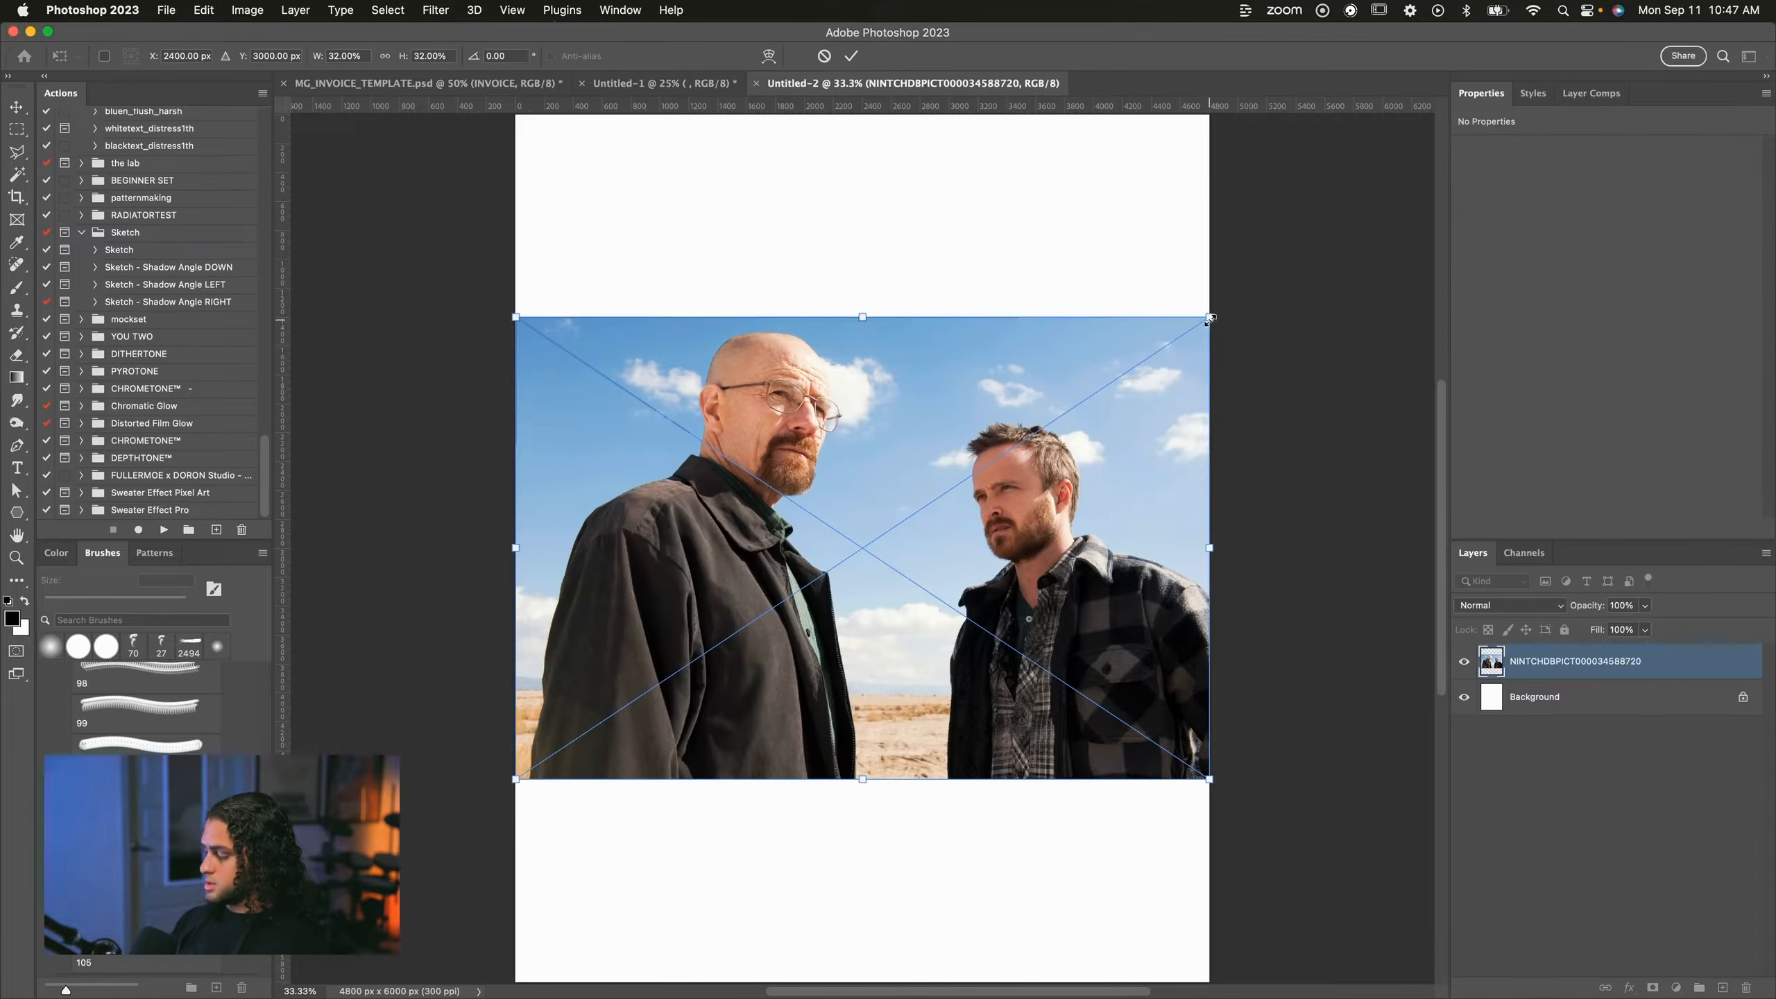
pyautogui.moveTo(1209, 321); pyautogui.dragTo(1267, 299)
pyautogui.press('Return')
# Move the placed photo to about X 318 px, Y 1124 px so the bald man lies fully within the canvas.
pyautogui.moveTo(1001, 400)
pyautogui.mouseDown()
pyautogui.moveTo(1063, 400)
pyautogui.moveTo(970, 400)
pyautogui.moveTo(1061, 405)
pyautogui.moveTo(1021, 403)
pyautogui.mouseUp()
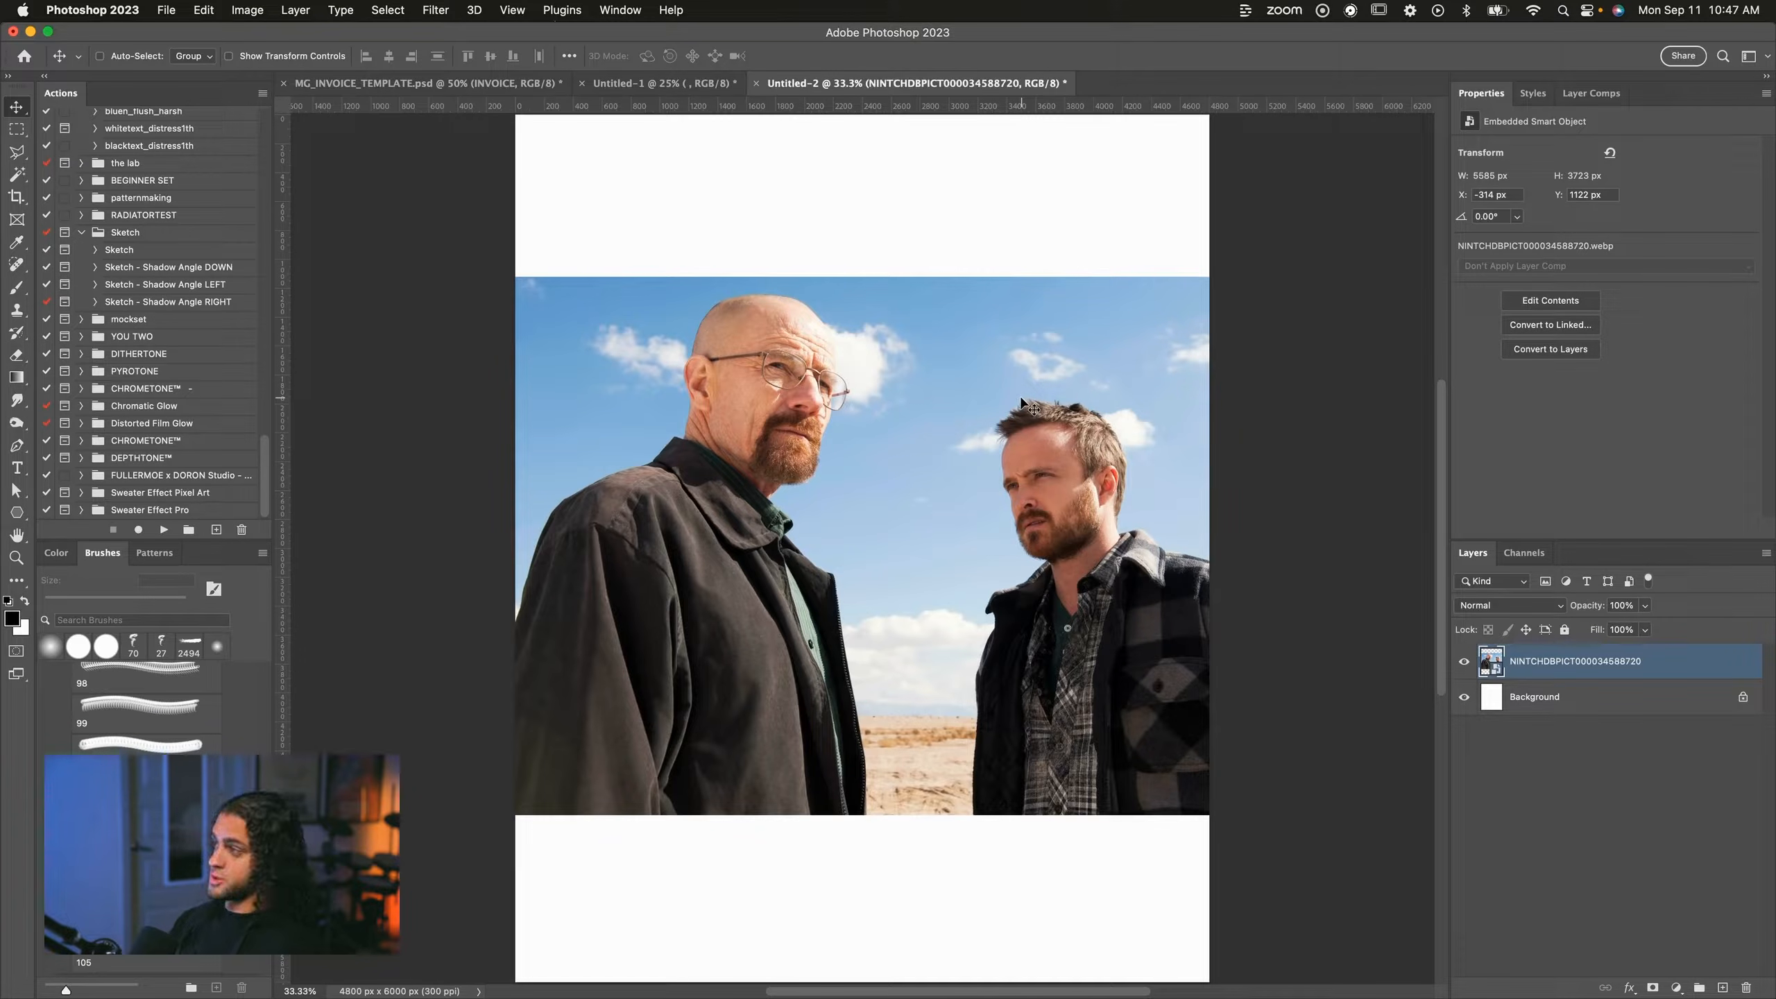
pyautogui.moveTo(1013, 419); pyautogui.dragTo(1059, 419)
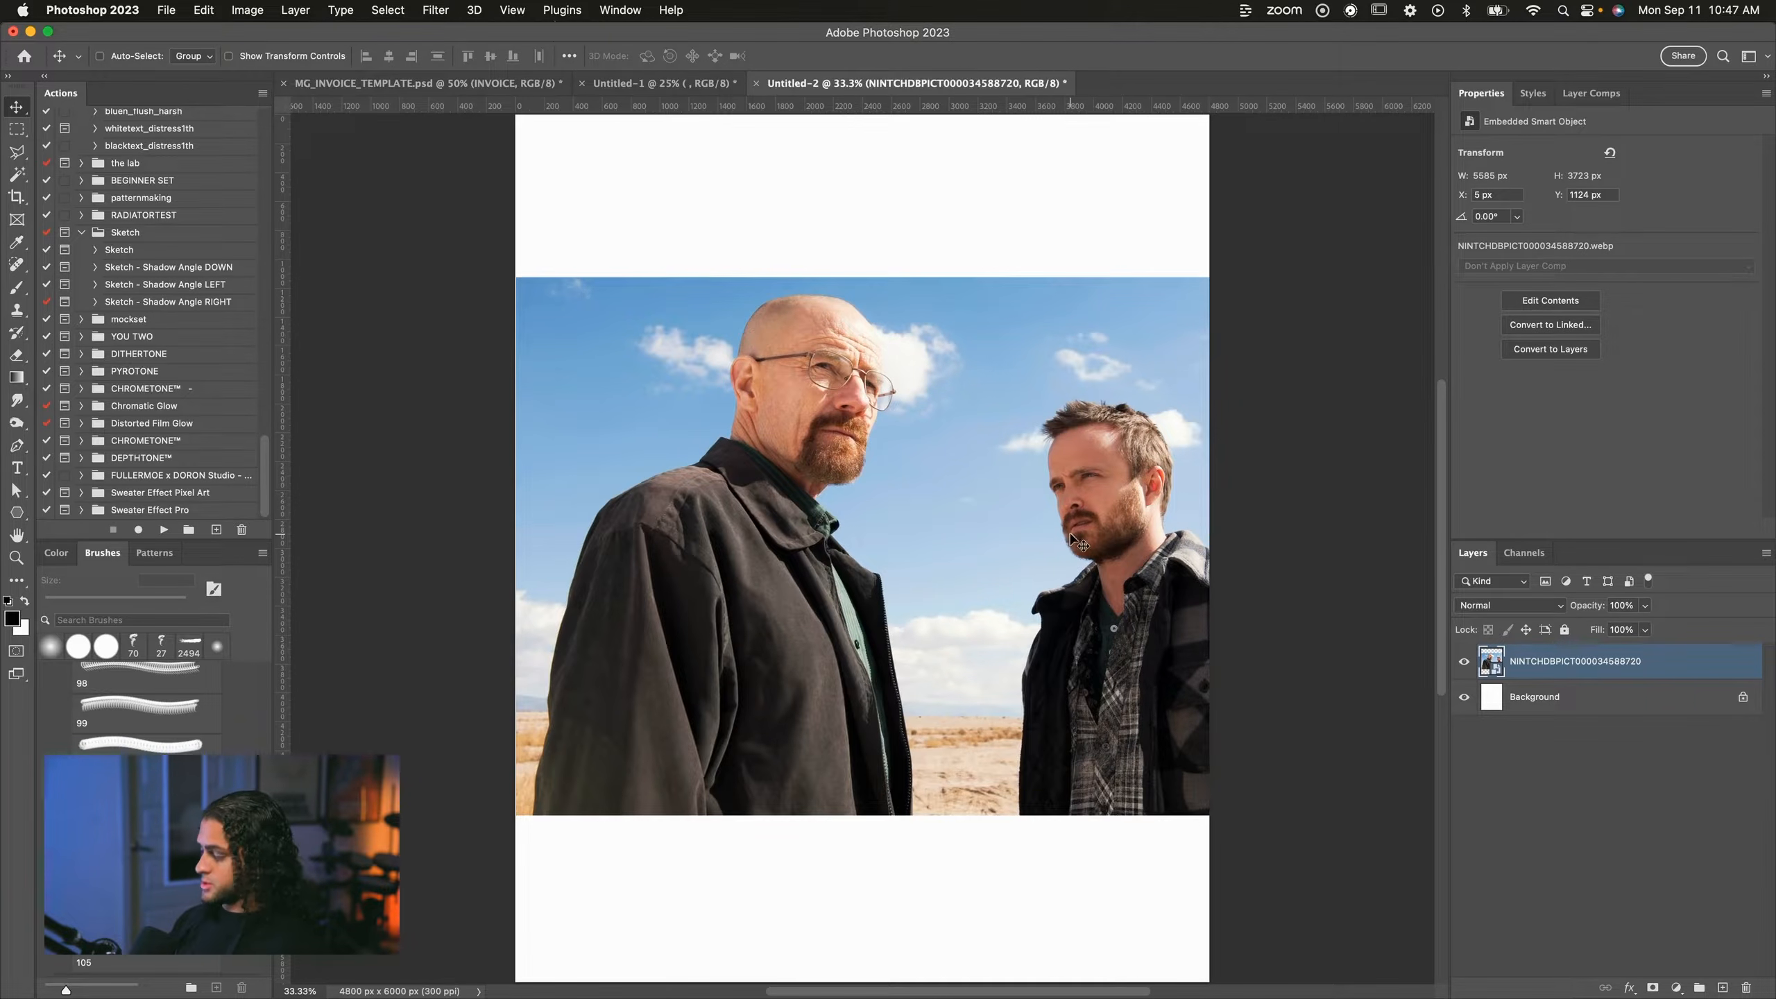
pyautogui.moveTo(966, 473); pyautogui.dragTo(1014, 477)
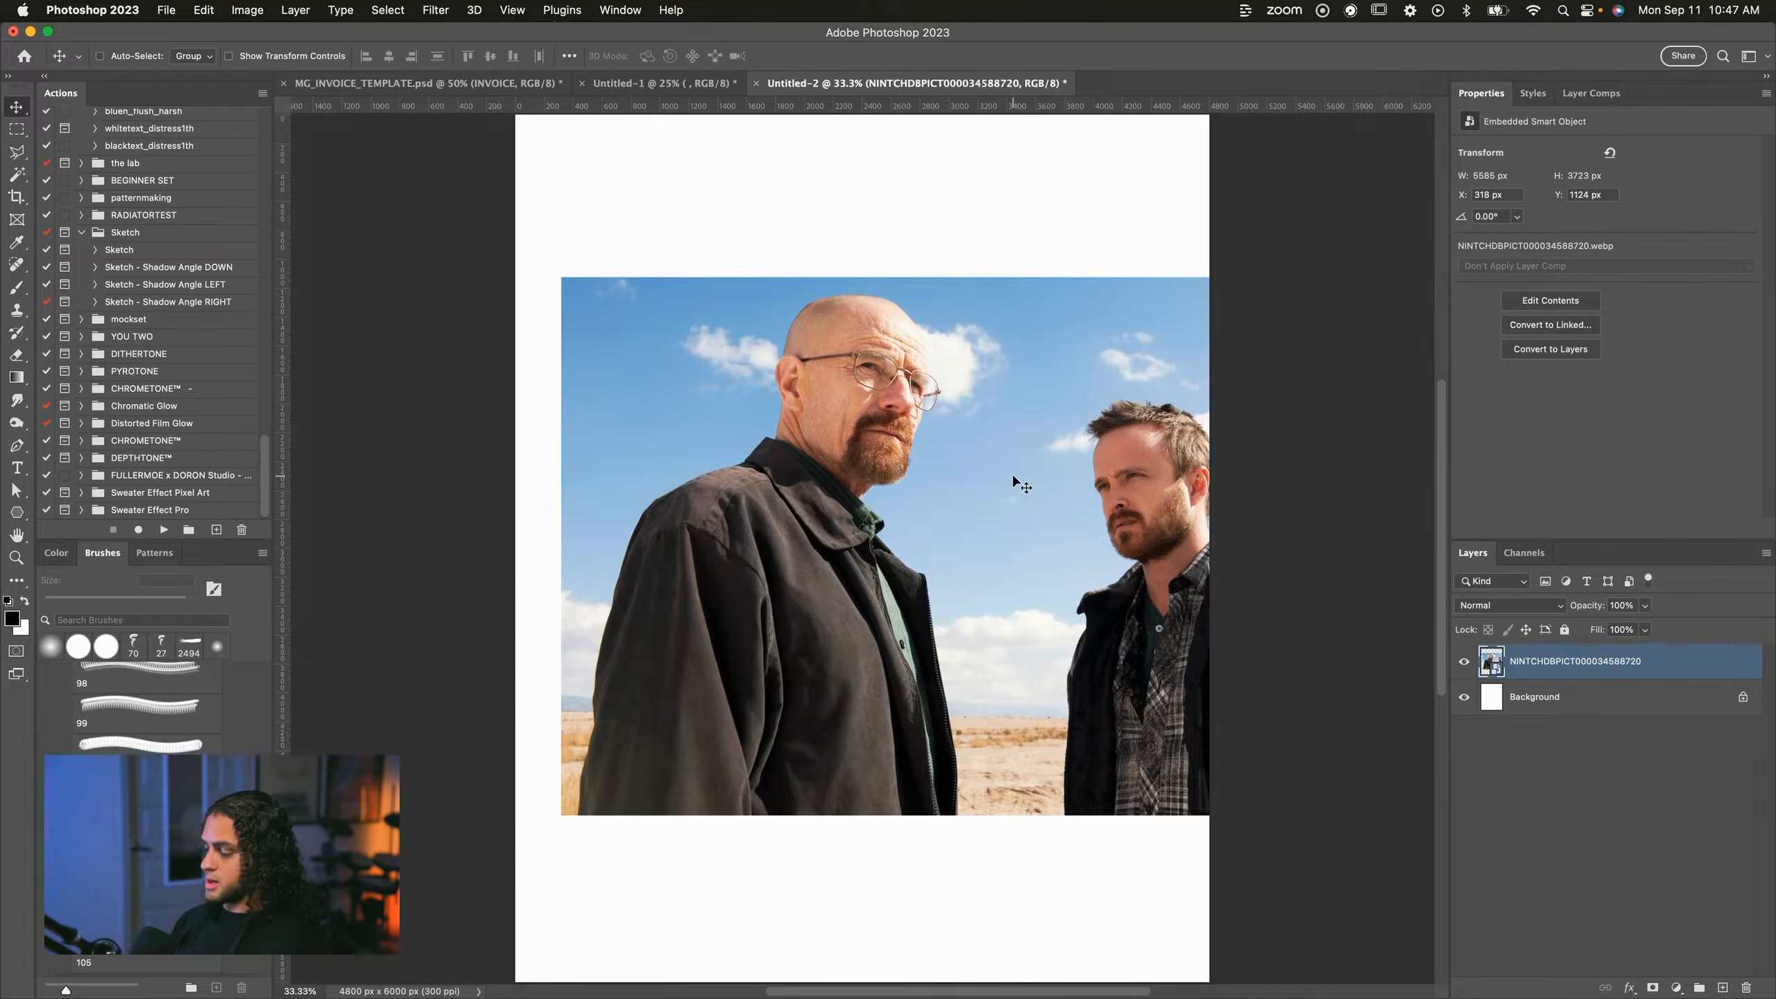
# Copy the bald man's part of the photo, about 2945 x 3723 px, to a new layer and hide that layer.
pyautogui.press('m')
pyautogui.moveTo(561, 276); pyautogui.dragTo(986, 818)
pyautogui.press('super+j')
pyautogui.press('v')
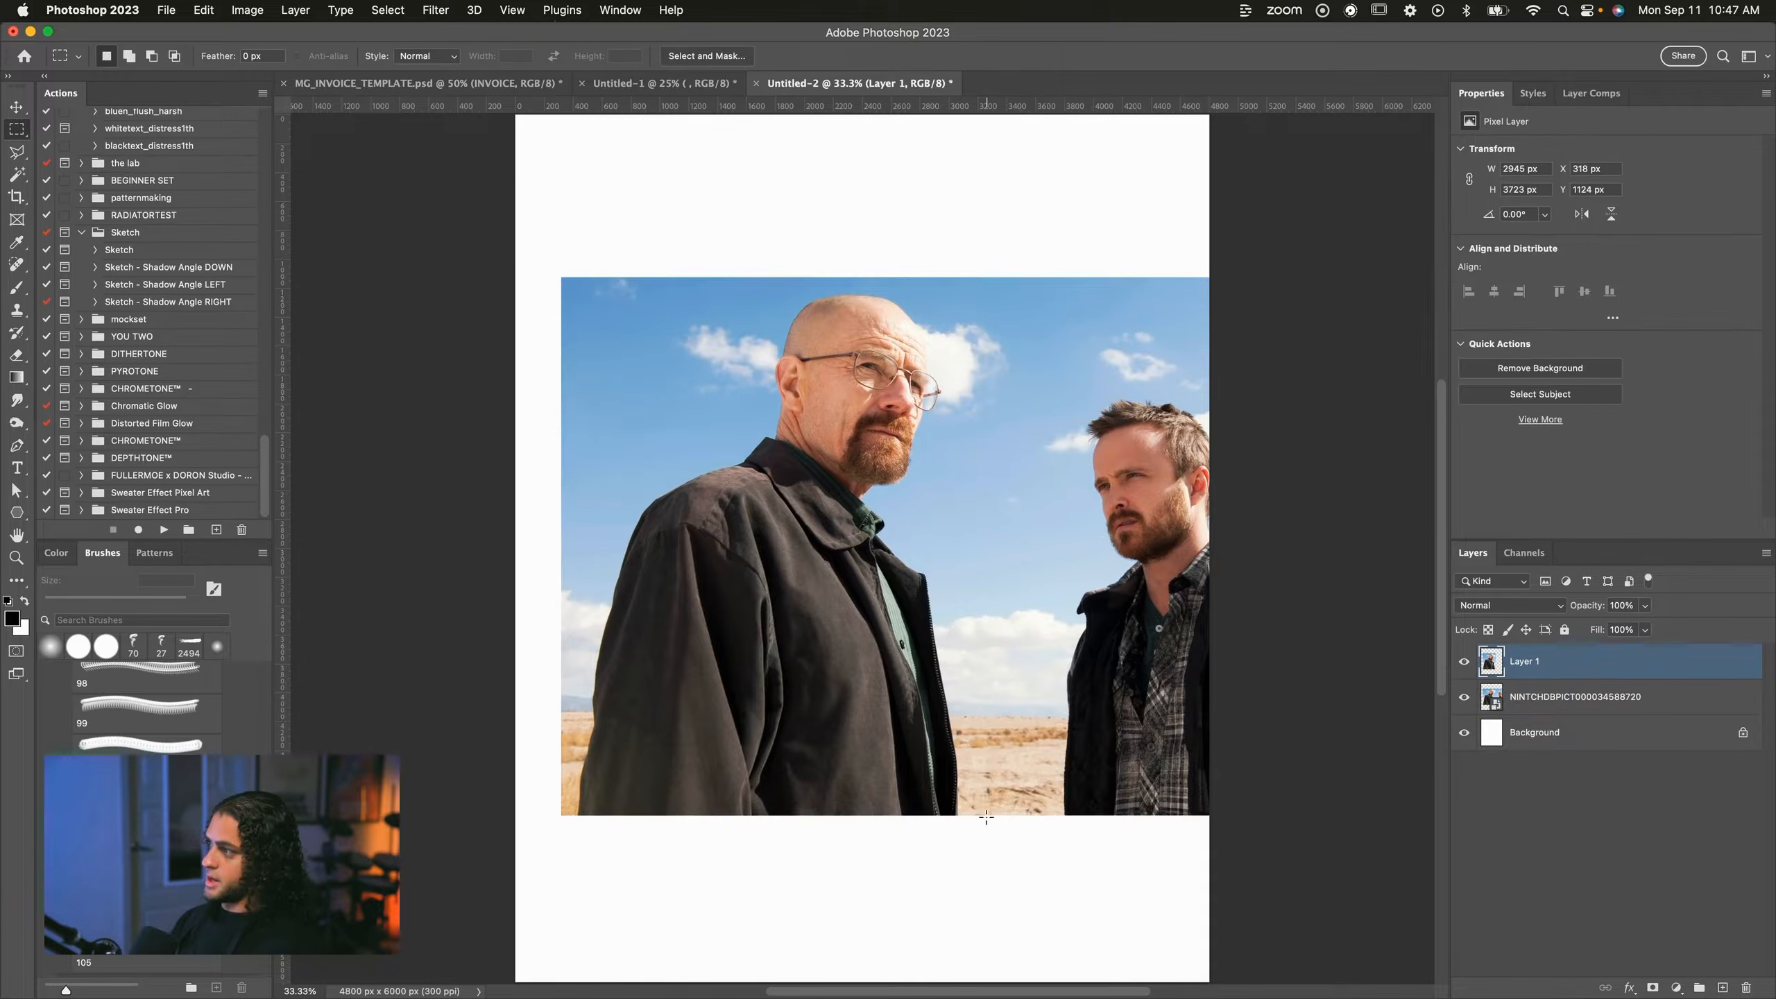
pyautogui.moveTo(1218, 617); pyautogui.dragTo(943, 615)
pyautogui.press('super+z')
pyautogui.click(1463, 662)
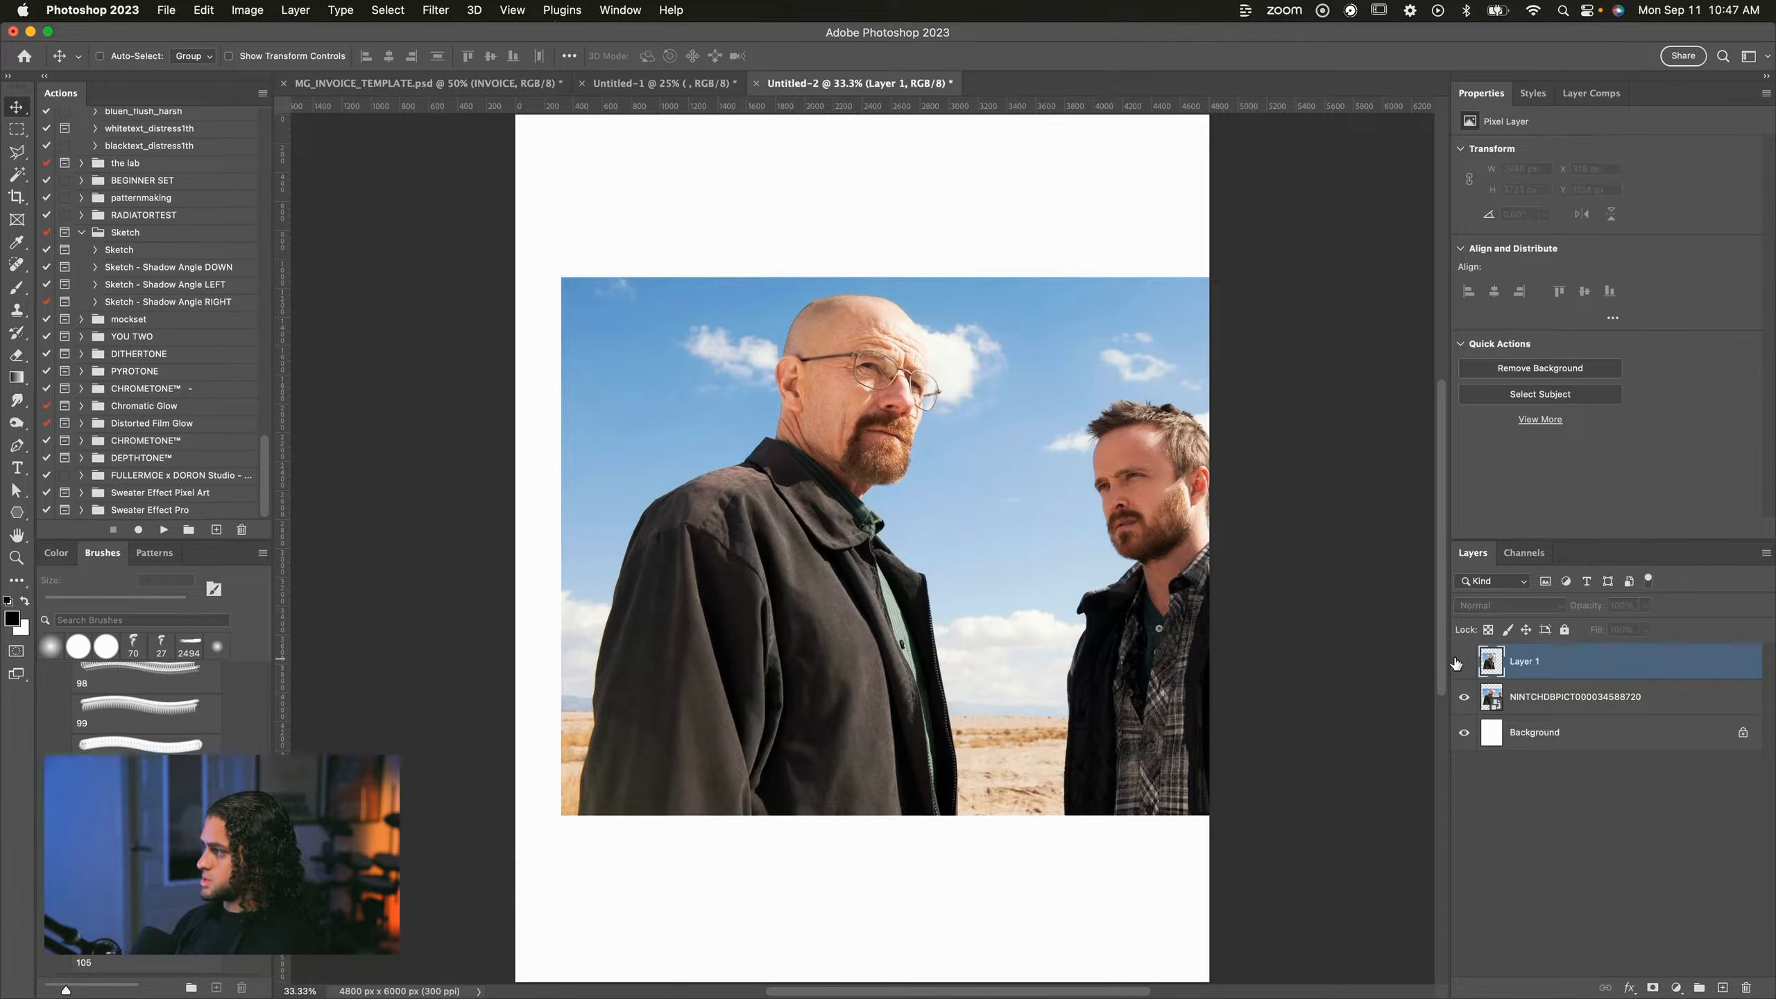
# Shift the original photo to about X -1358 px and copy the plaid-jacket man's area, about 2744 x 3497 px, to a new layer.
pyautogui.click(1532, 697)
pyautogui.moveTo(1248, 562); pyautogui.dragTo(1006, 561)
pyautogui.press('m')
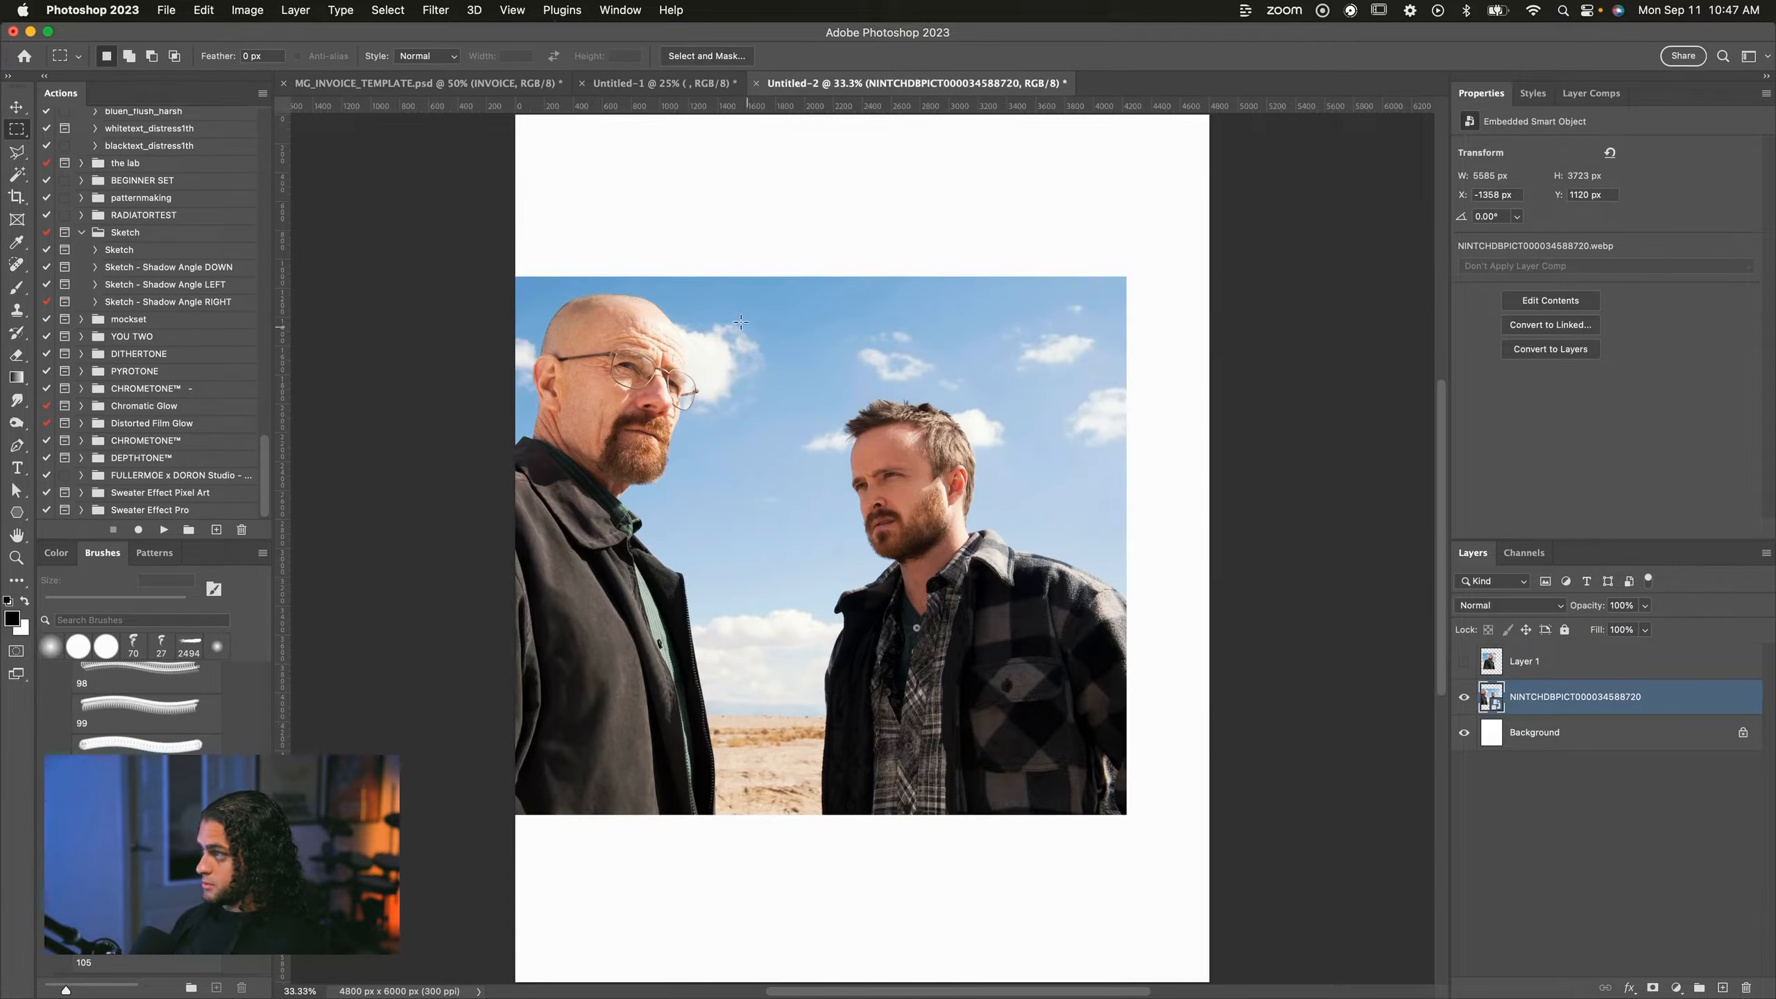
pyautogui.moveTo(729, 308); pyautogui.dragTo(1126, 816)
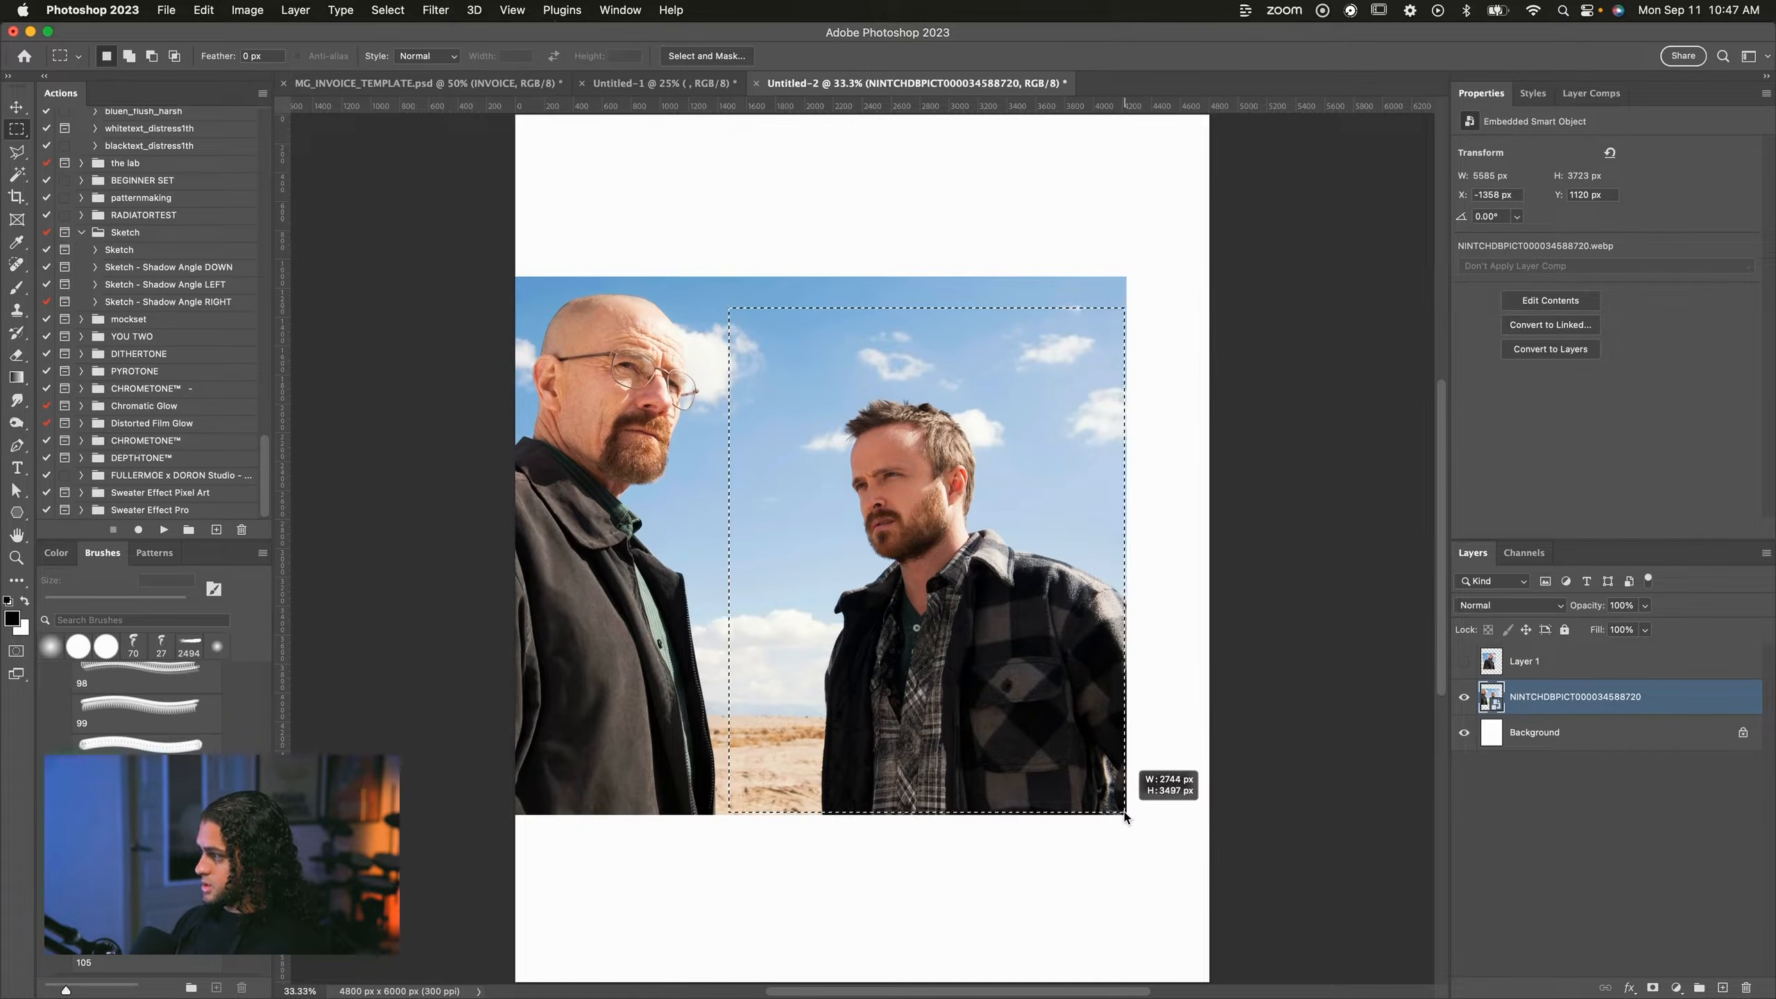
pyautogui.press('super+j')
# Show only the bald man's layer above the background and move it to about X 575 px, Y 1425 px.
pyautogui.click(1467, 734)
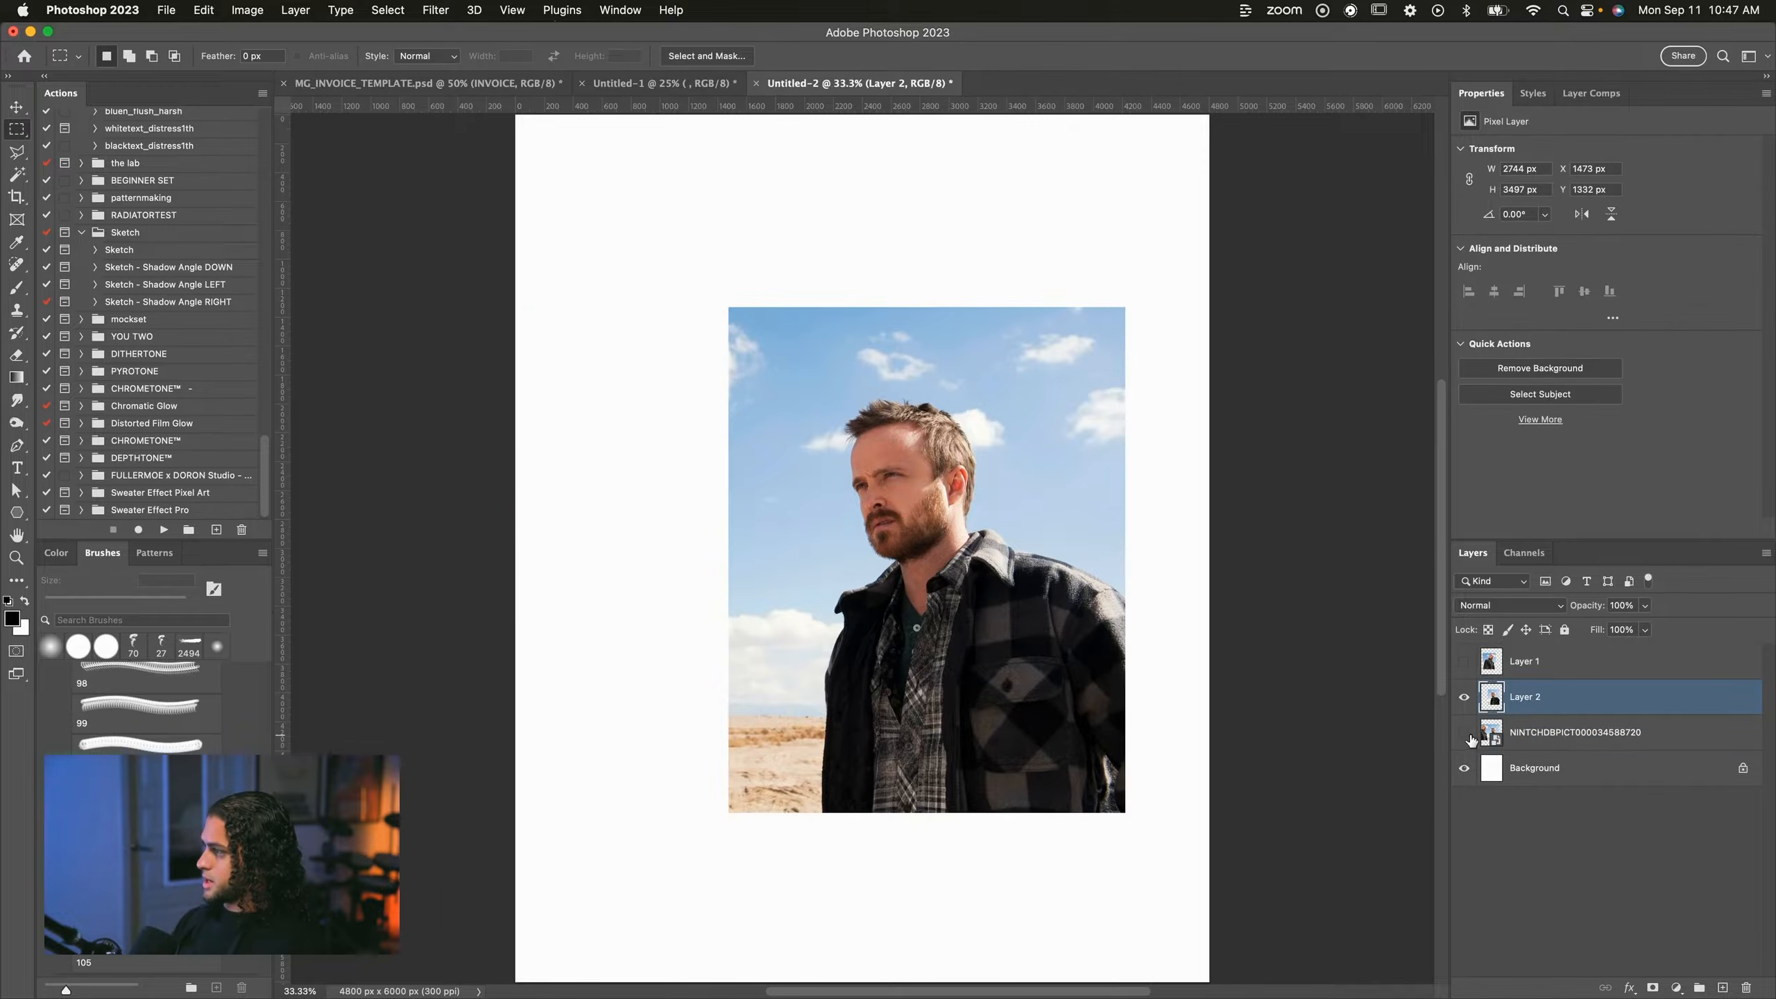
pyautogui.click(1463, 697)
pyautogui.click(1464, 662)
pyautogui.click(1525, 662)
pyautogui.press('v')
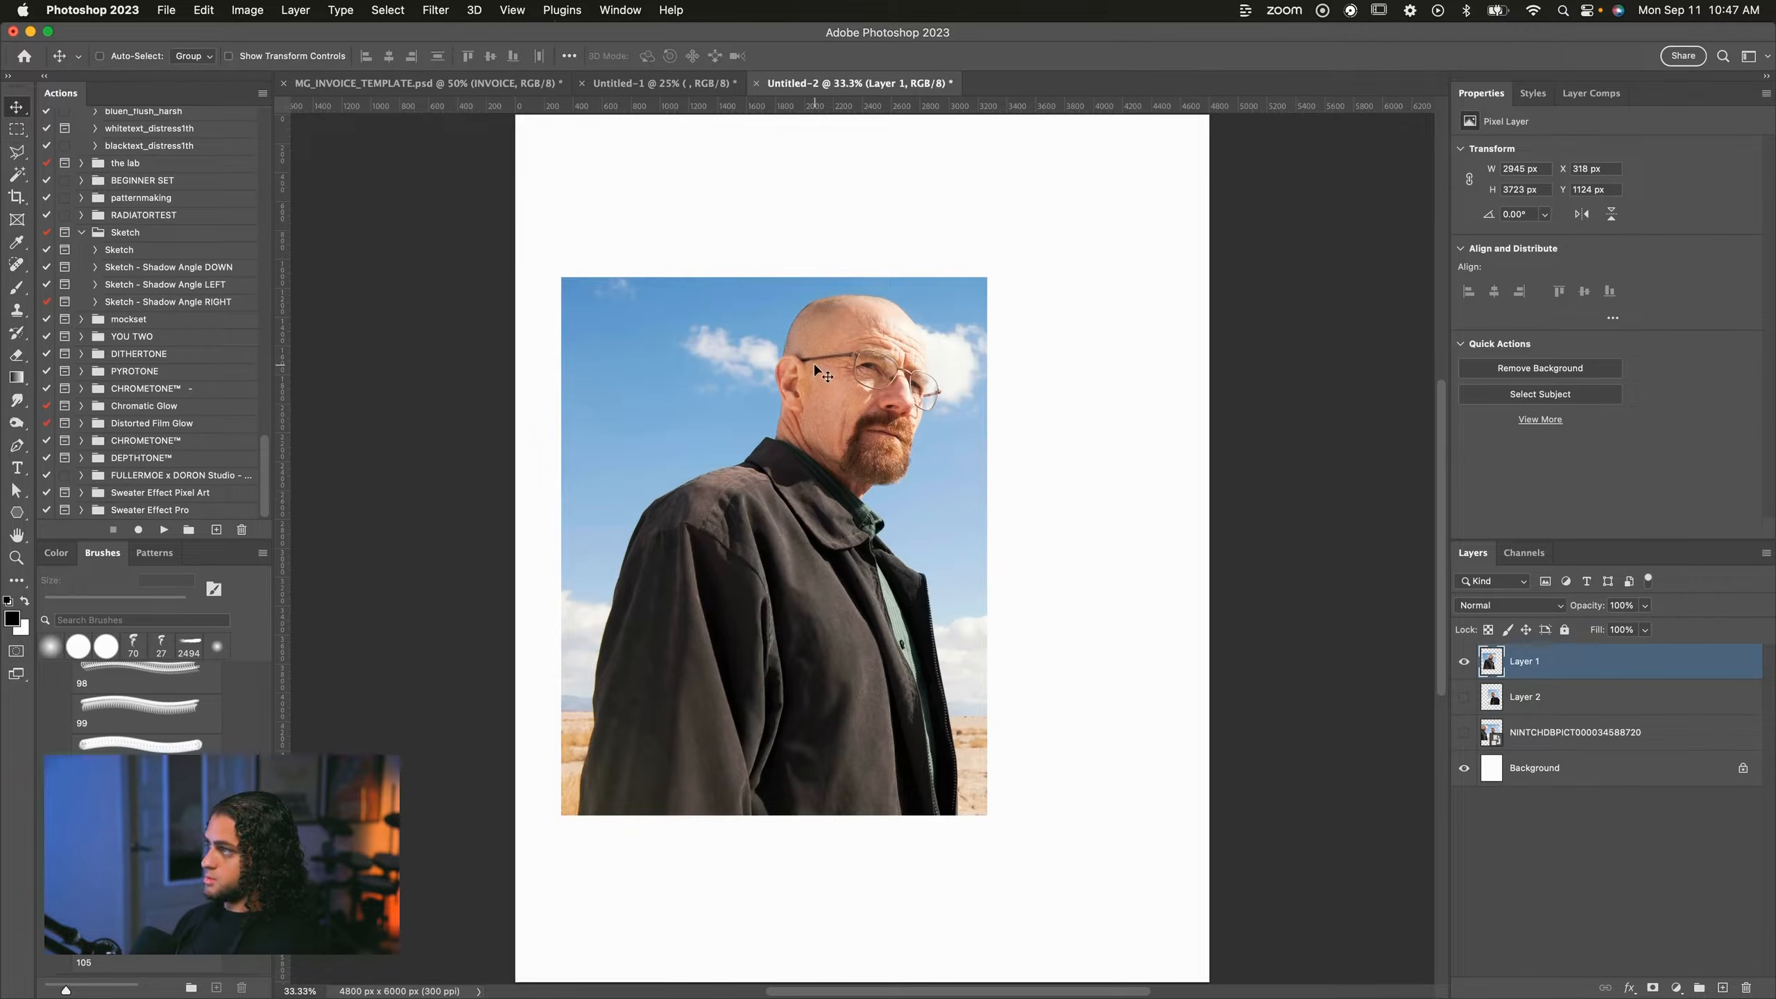
pyautogui.moveTo(813, 363); pyautogui.dragTo(852, 408)
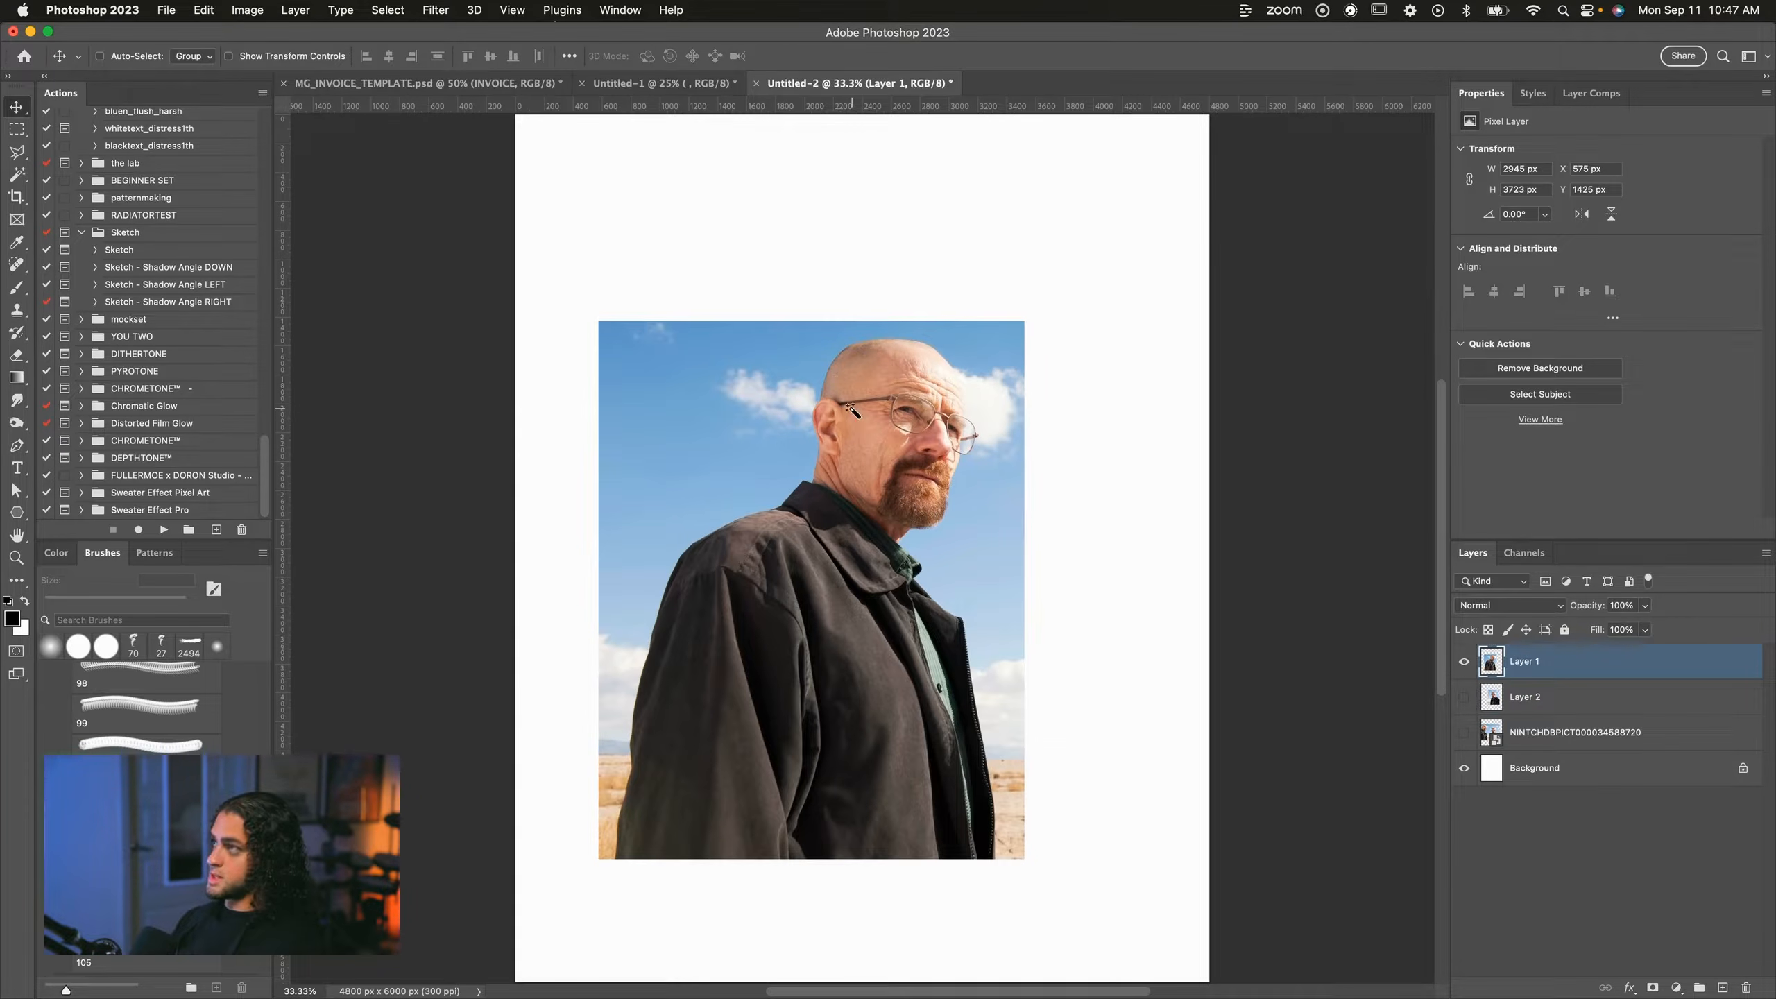
# Run Select Subject on Layer 1 to select the bald man and check the selection edge around his head and glasses.
pyautogui.press('w')
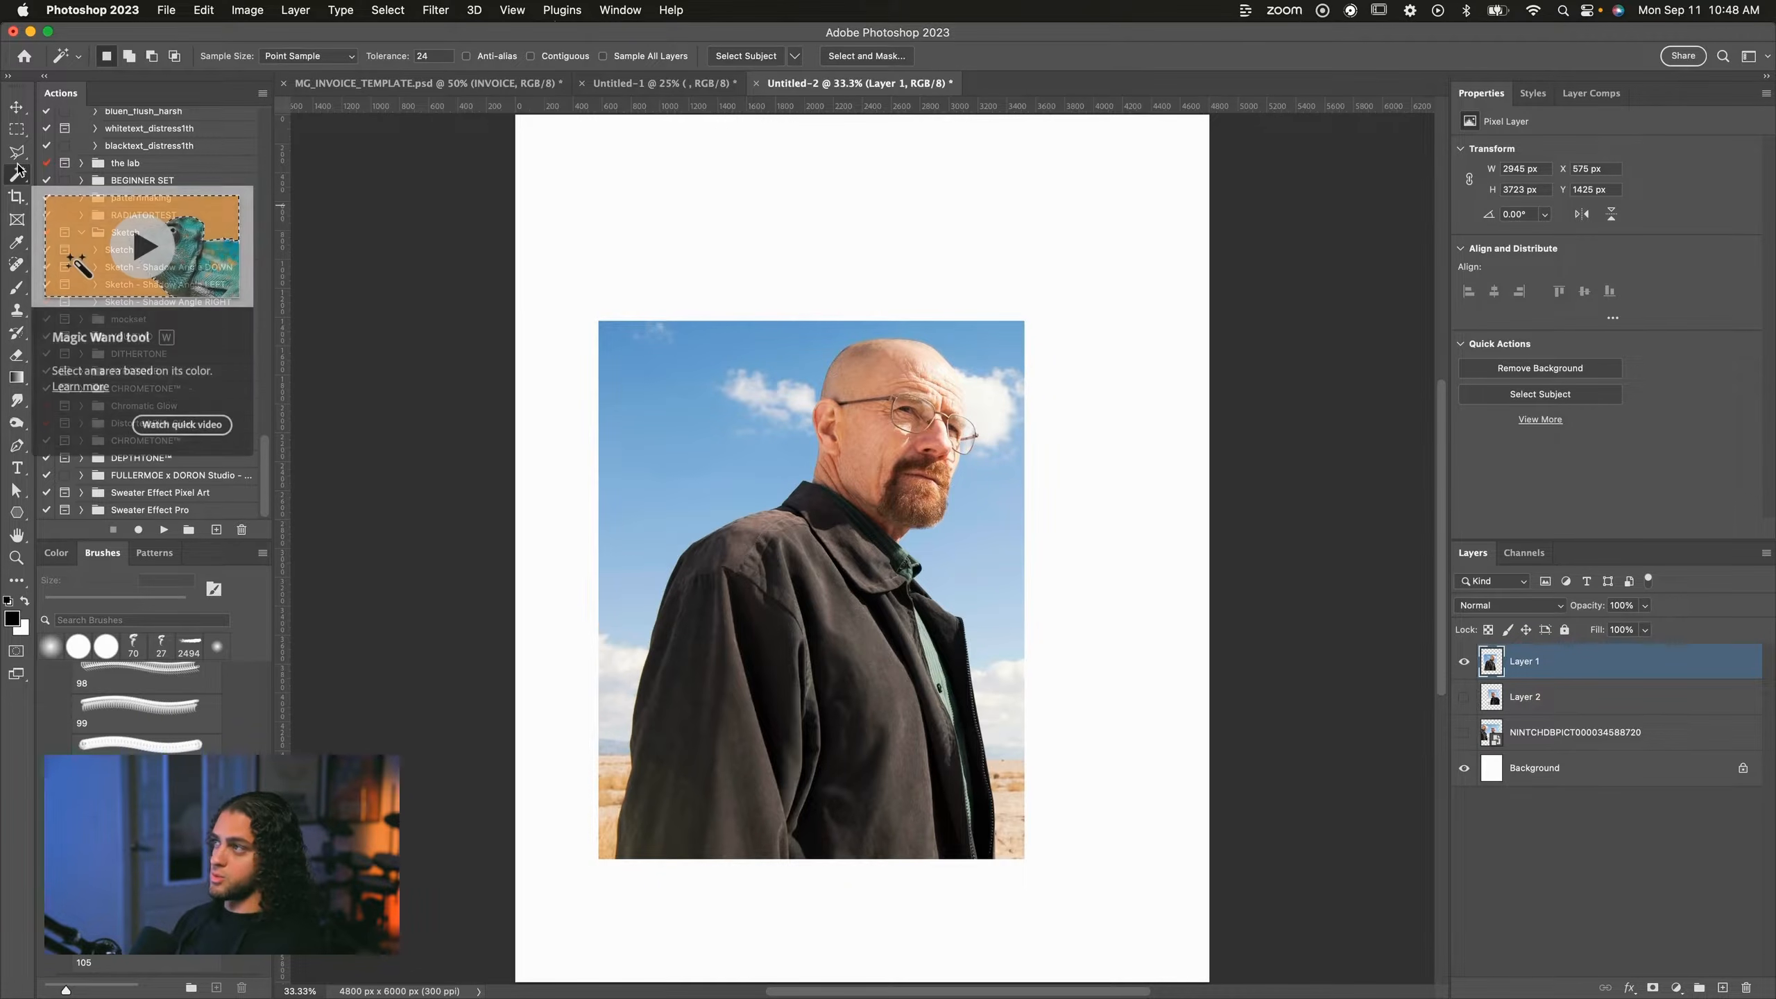
pyautogui.click(770, 53)
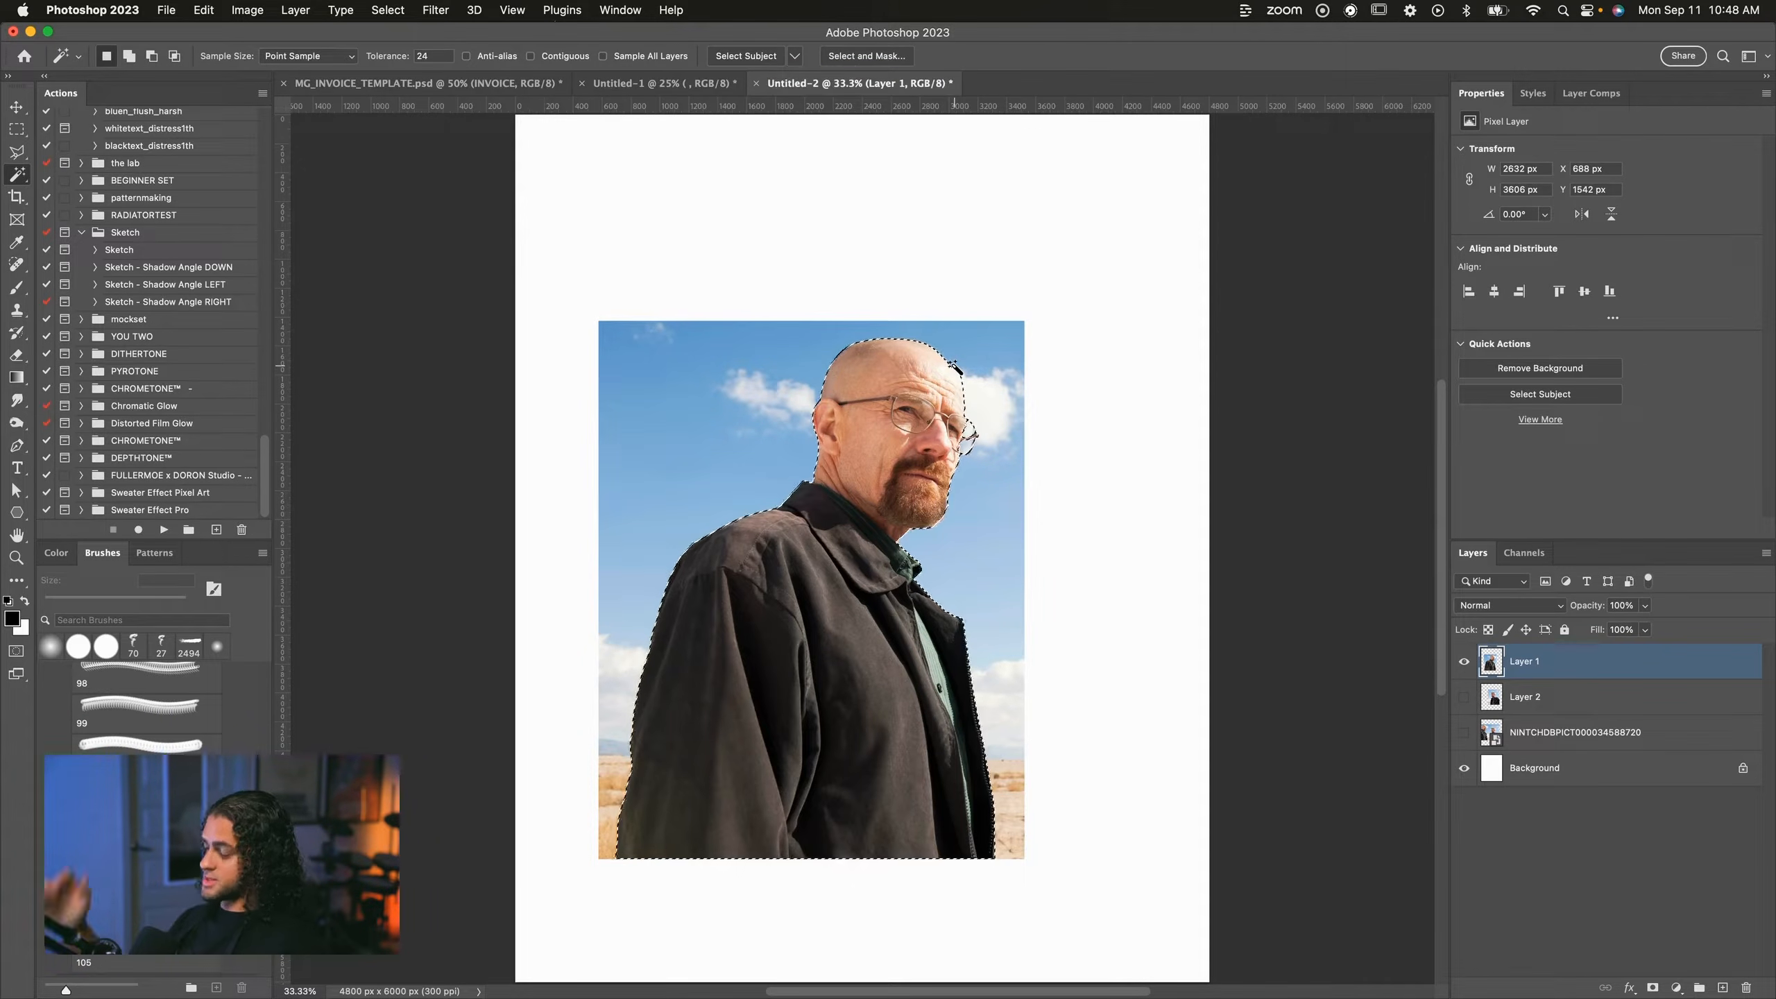
pyautogui.scroll(2, 955, 367)
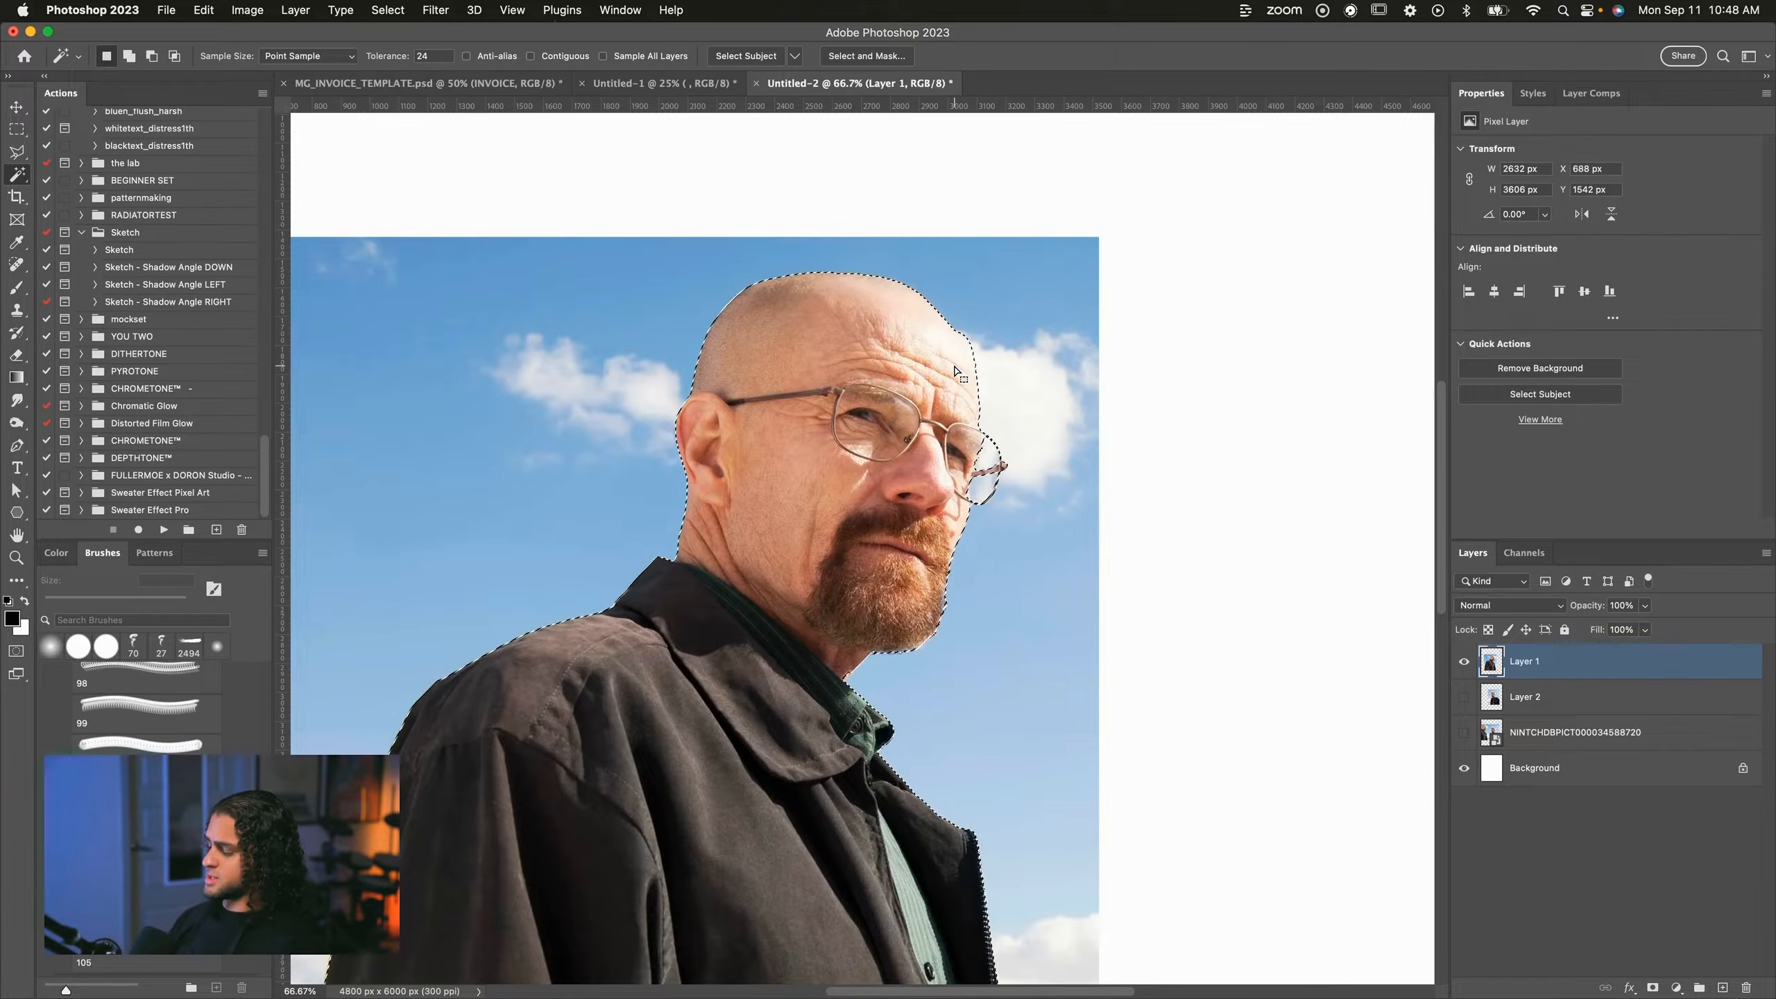
pyautogui.scroll(1, 955, 372)
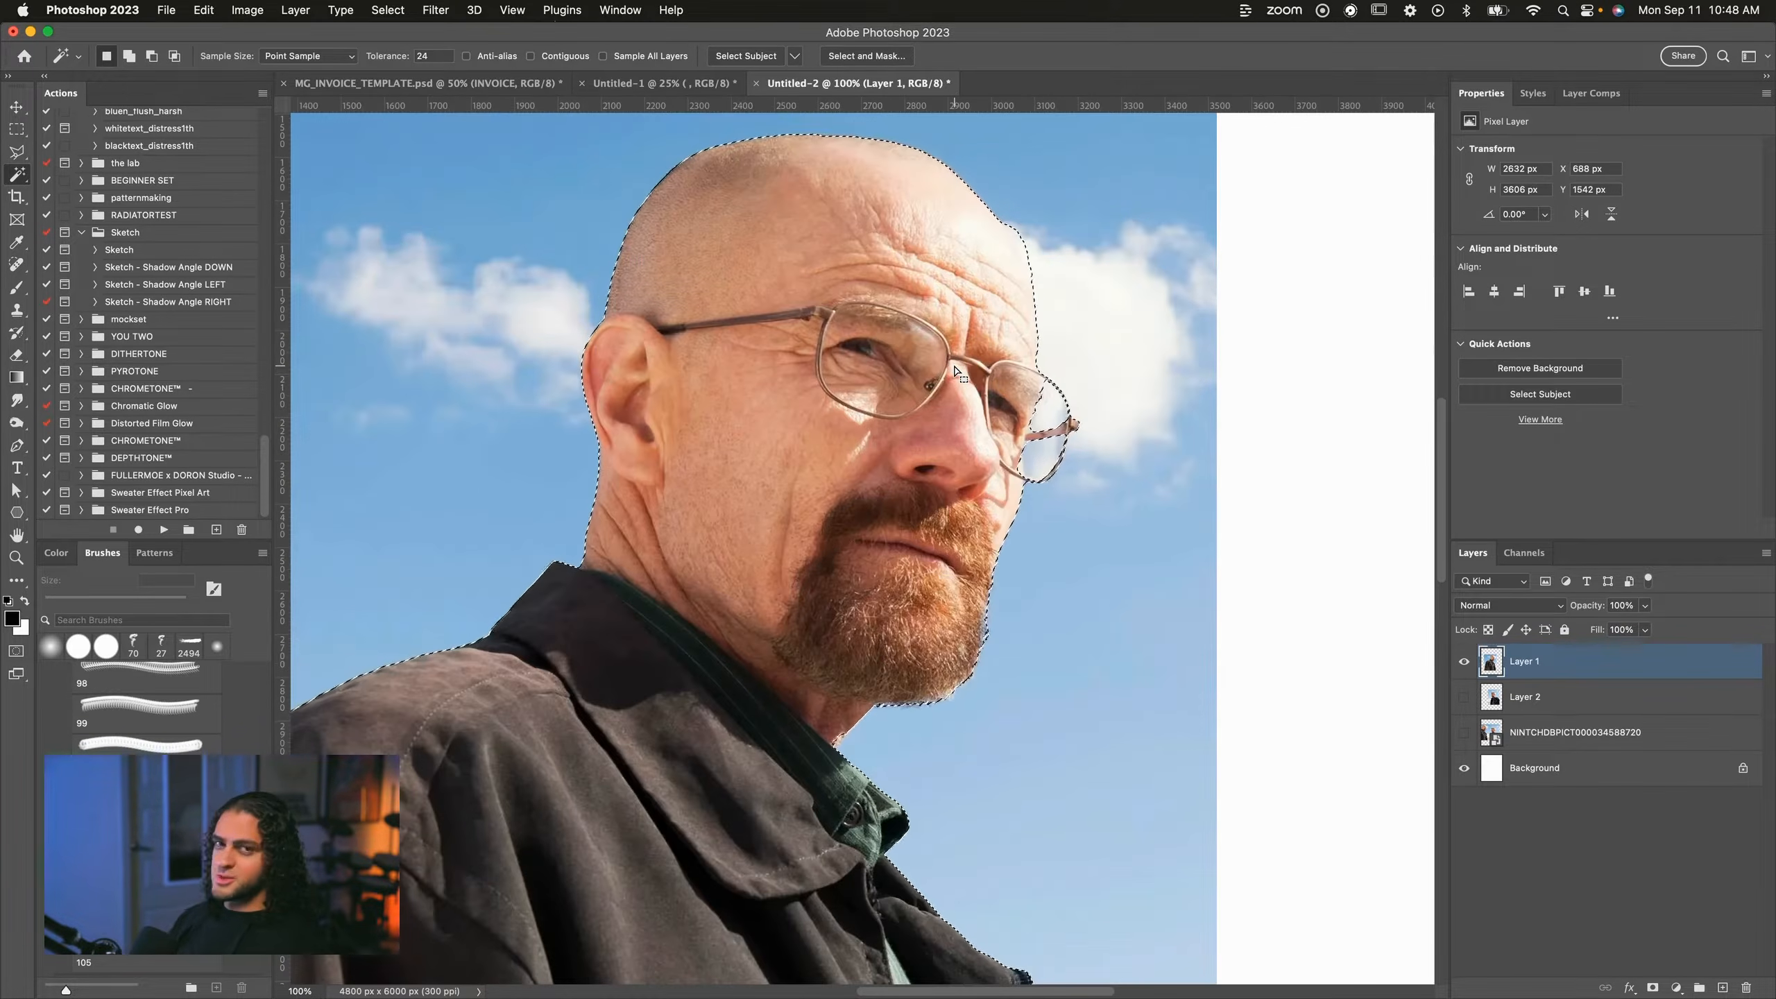
# Inspect the selection edge around the bald man's forehead, glasses, beard and jacket.
pyautogui.hscroll(2, 1051, 455)
pyautogui.scroll(1, 1051, 456)
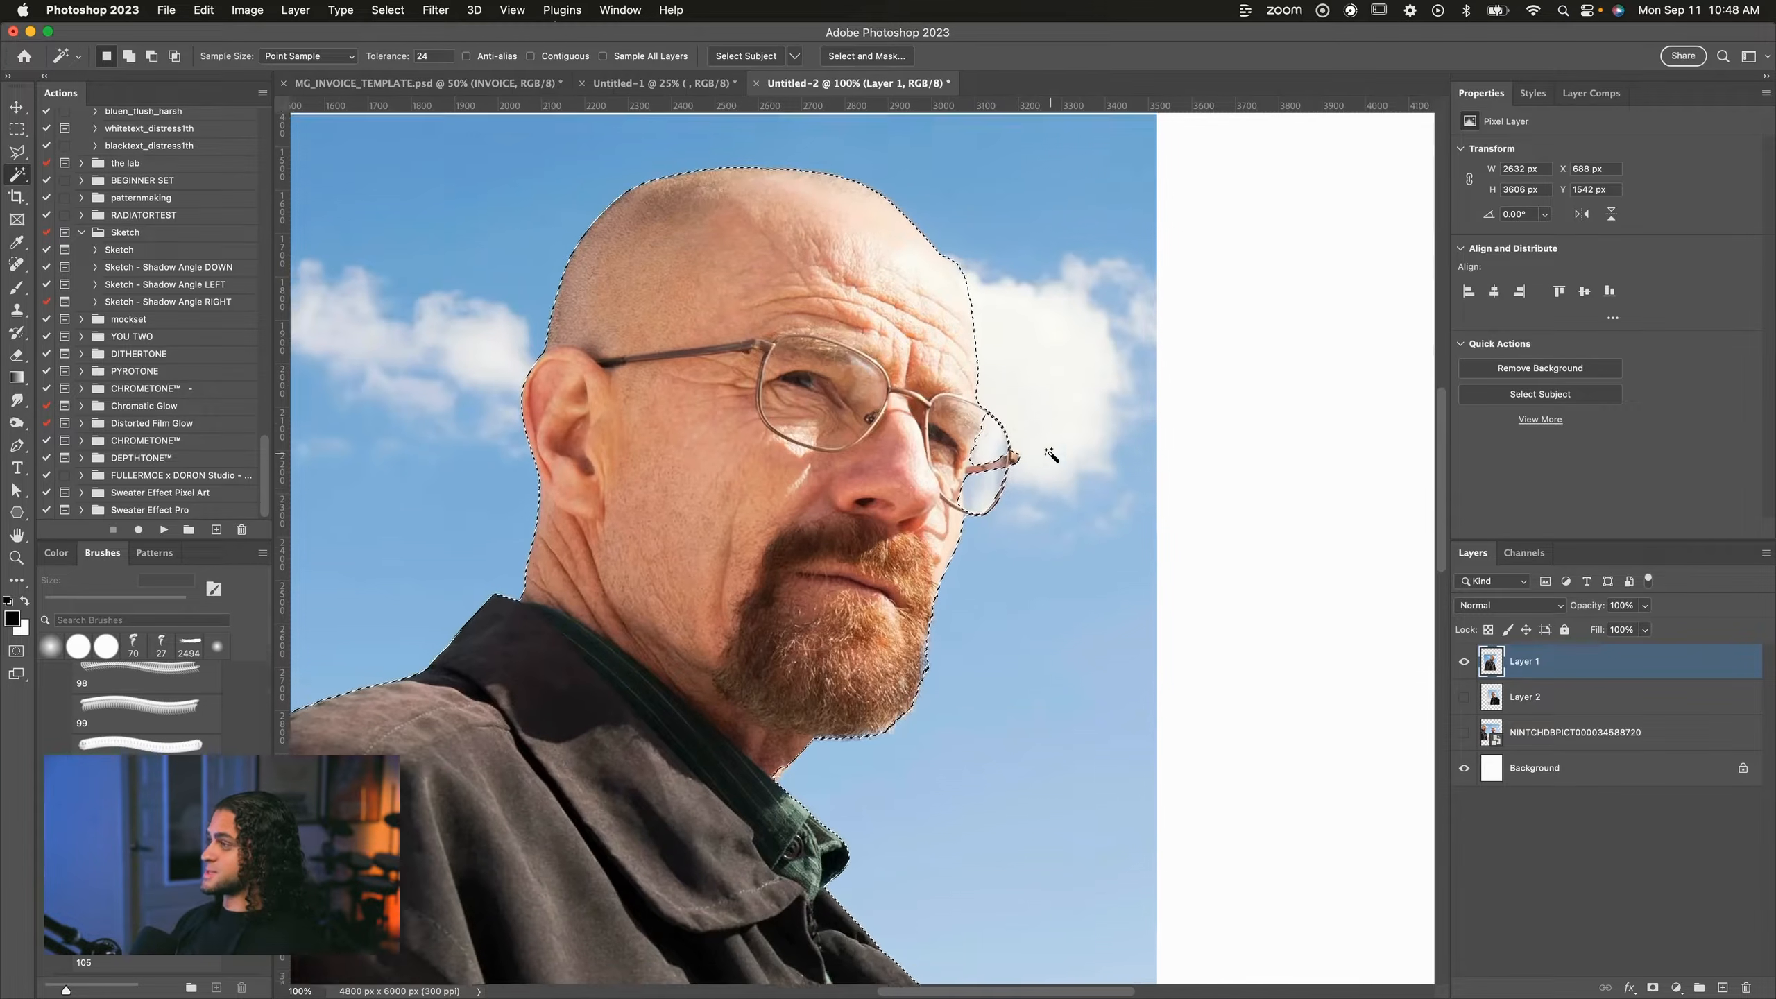
pyautogui.scroll(2, 969, 465)
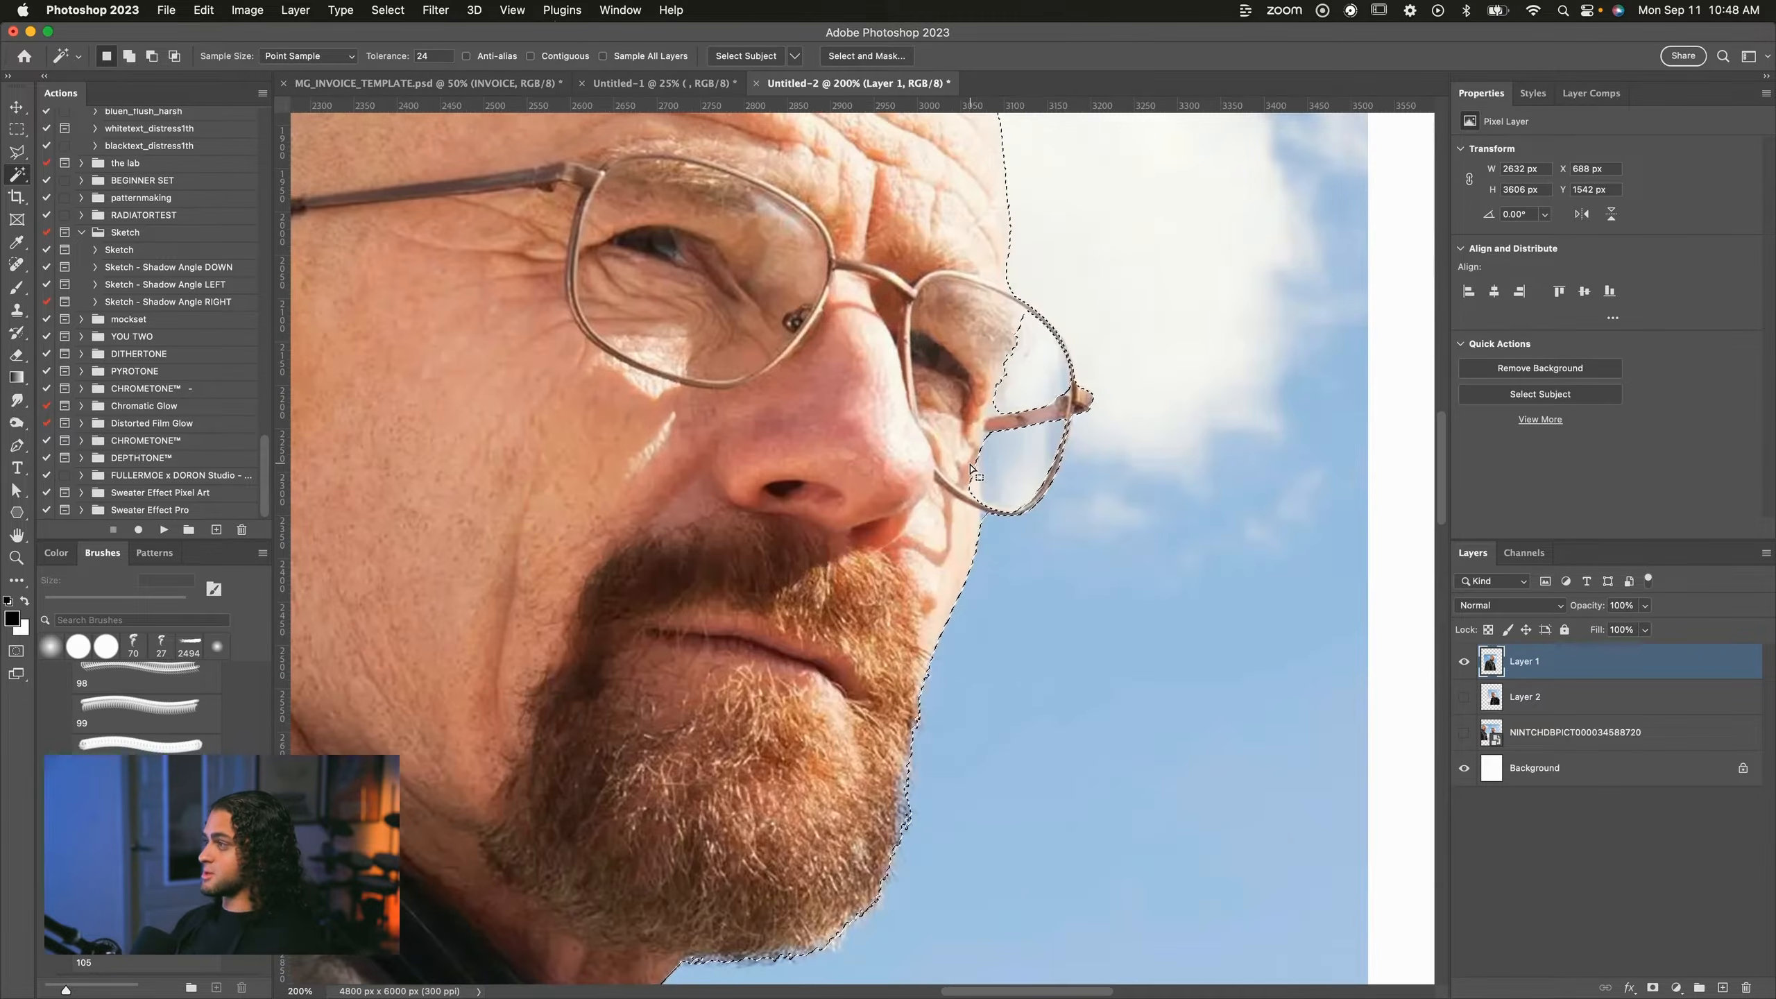
pyautogui.hscroll(1, 964, 460)
pyautogui.scroll(1, 964, 460)
pyautogui.hscroll(-1, 964, 460)
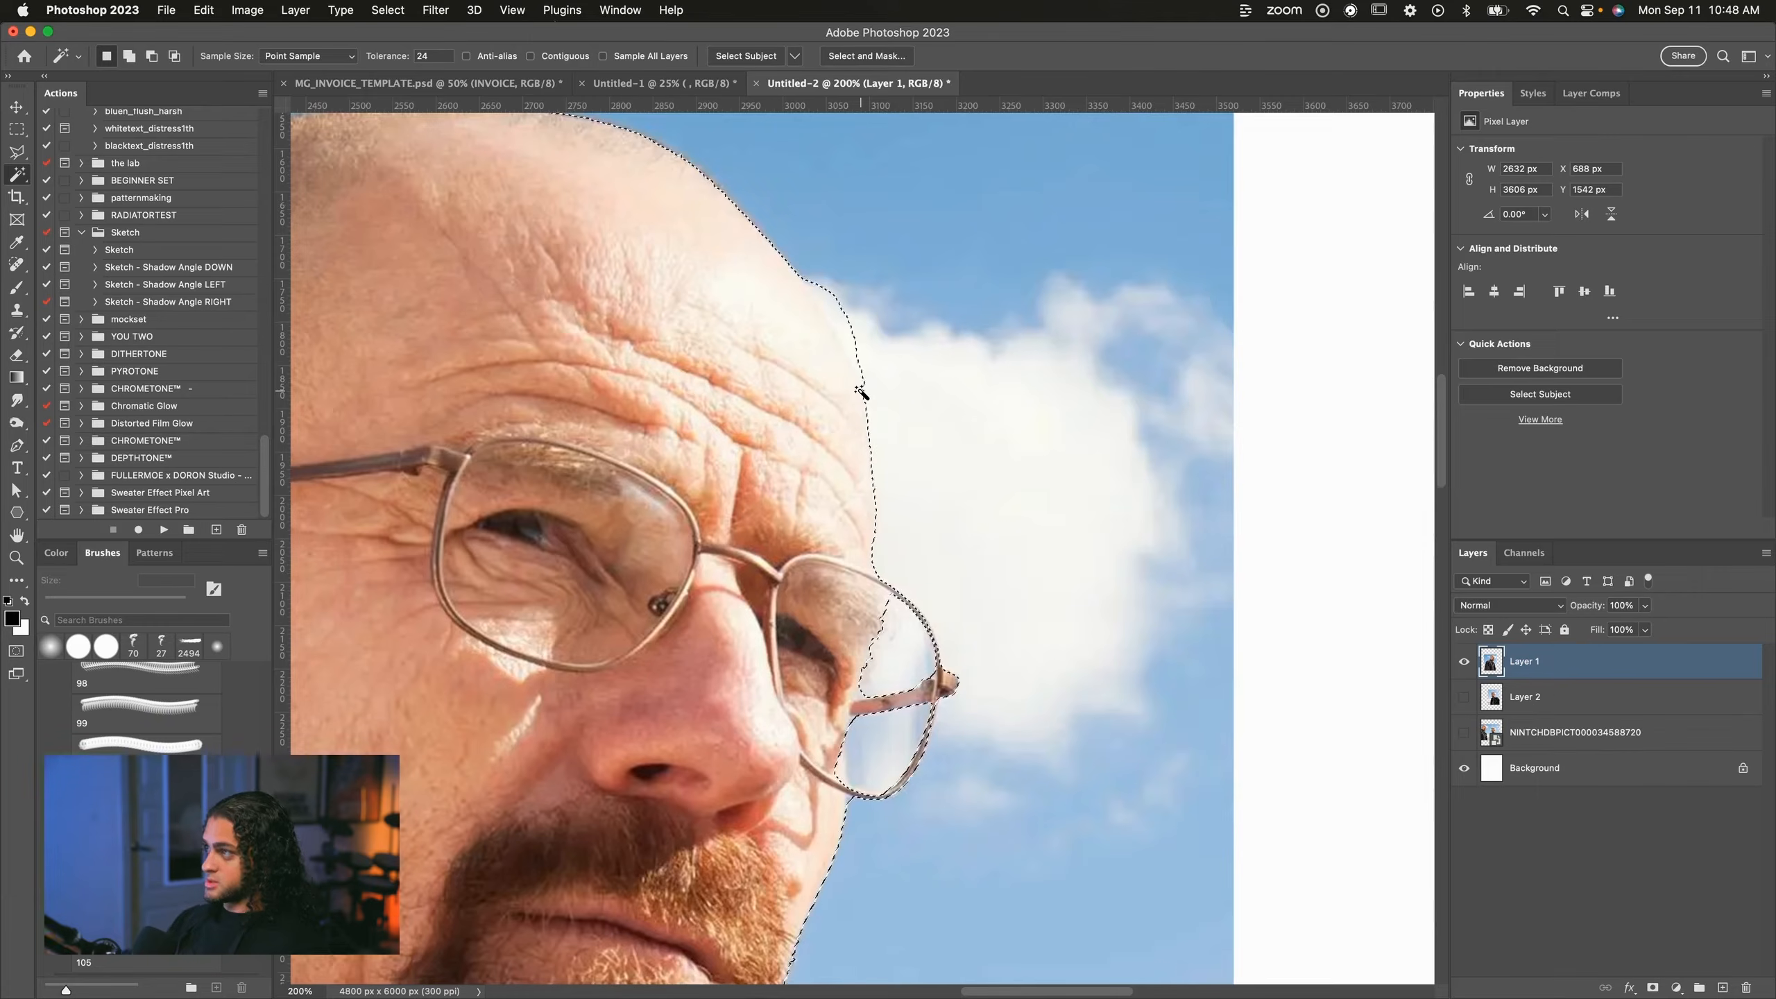
pyautogui.scroll(2, 862, 396)
pyautogui.hscroll(-1, 862, 397)
pyautogui.hscroll(-3, 867, 397)
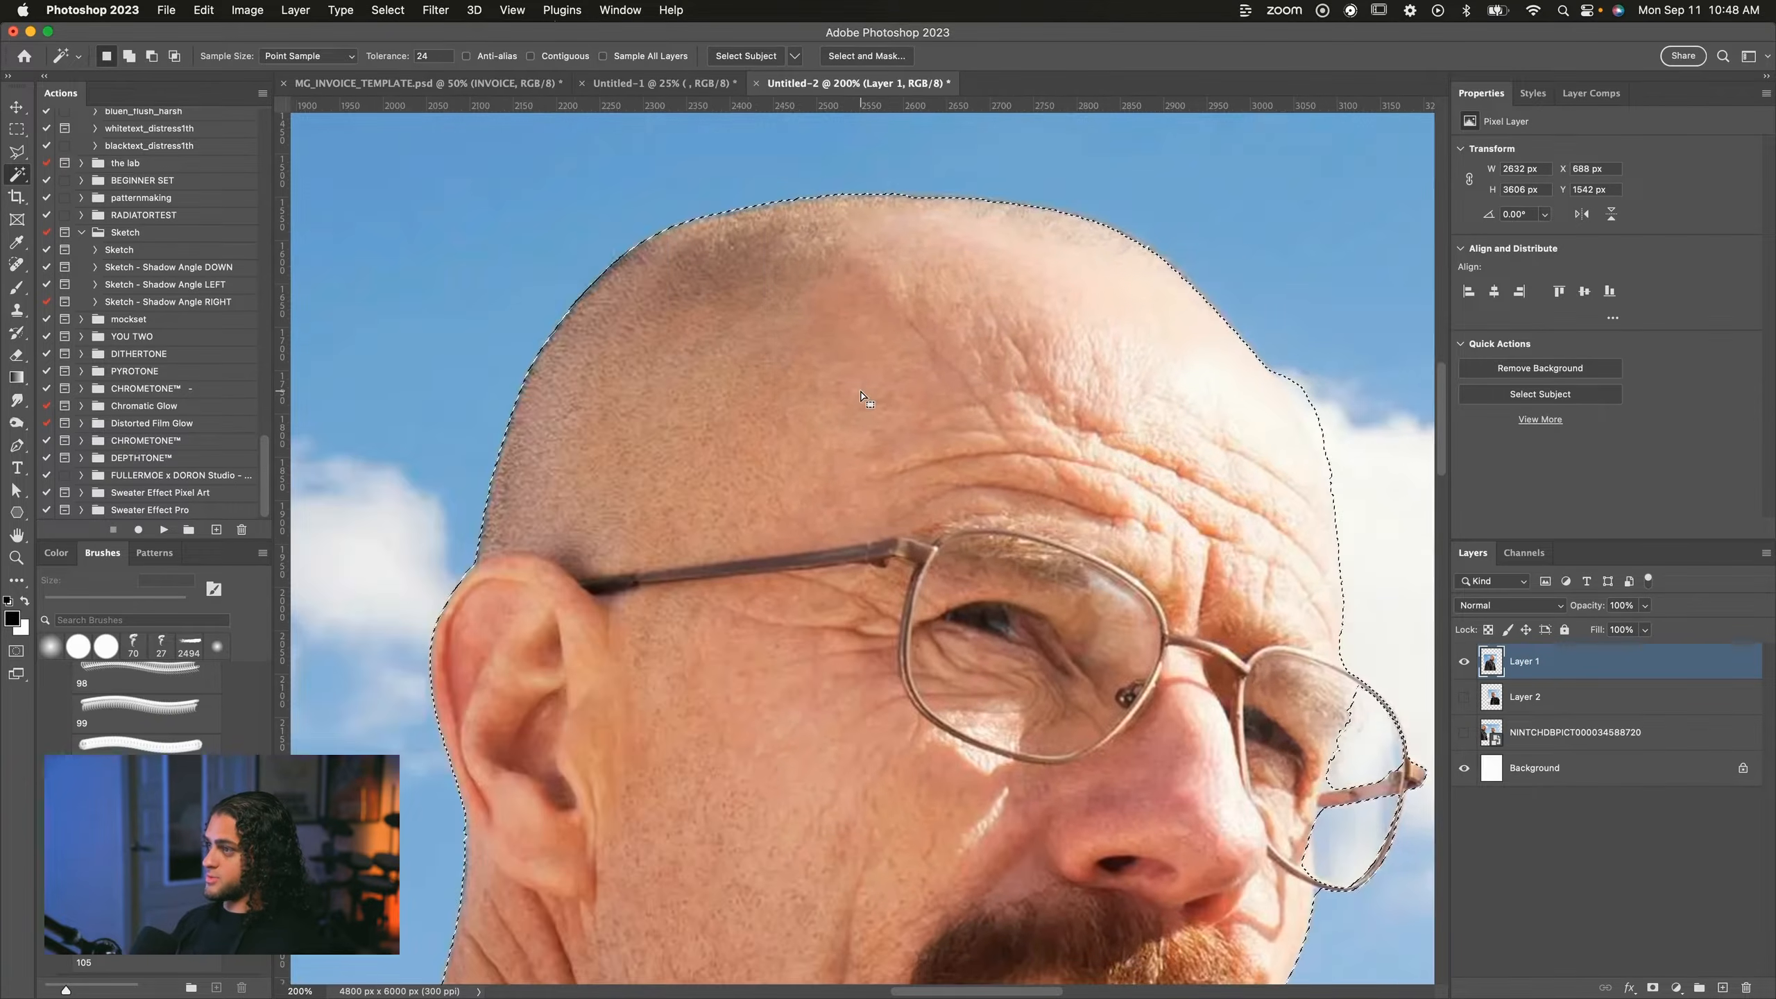
pyautogui.hscroll(2, 867, 398)
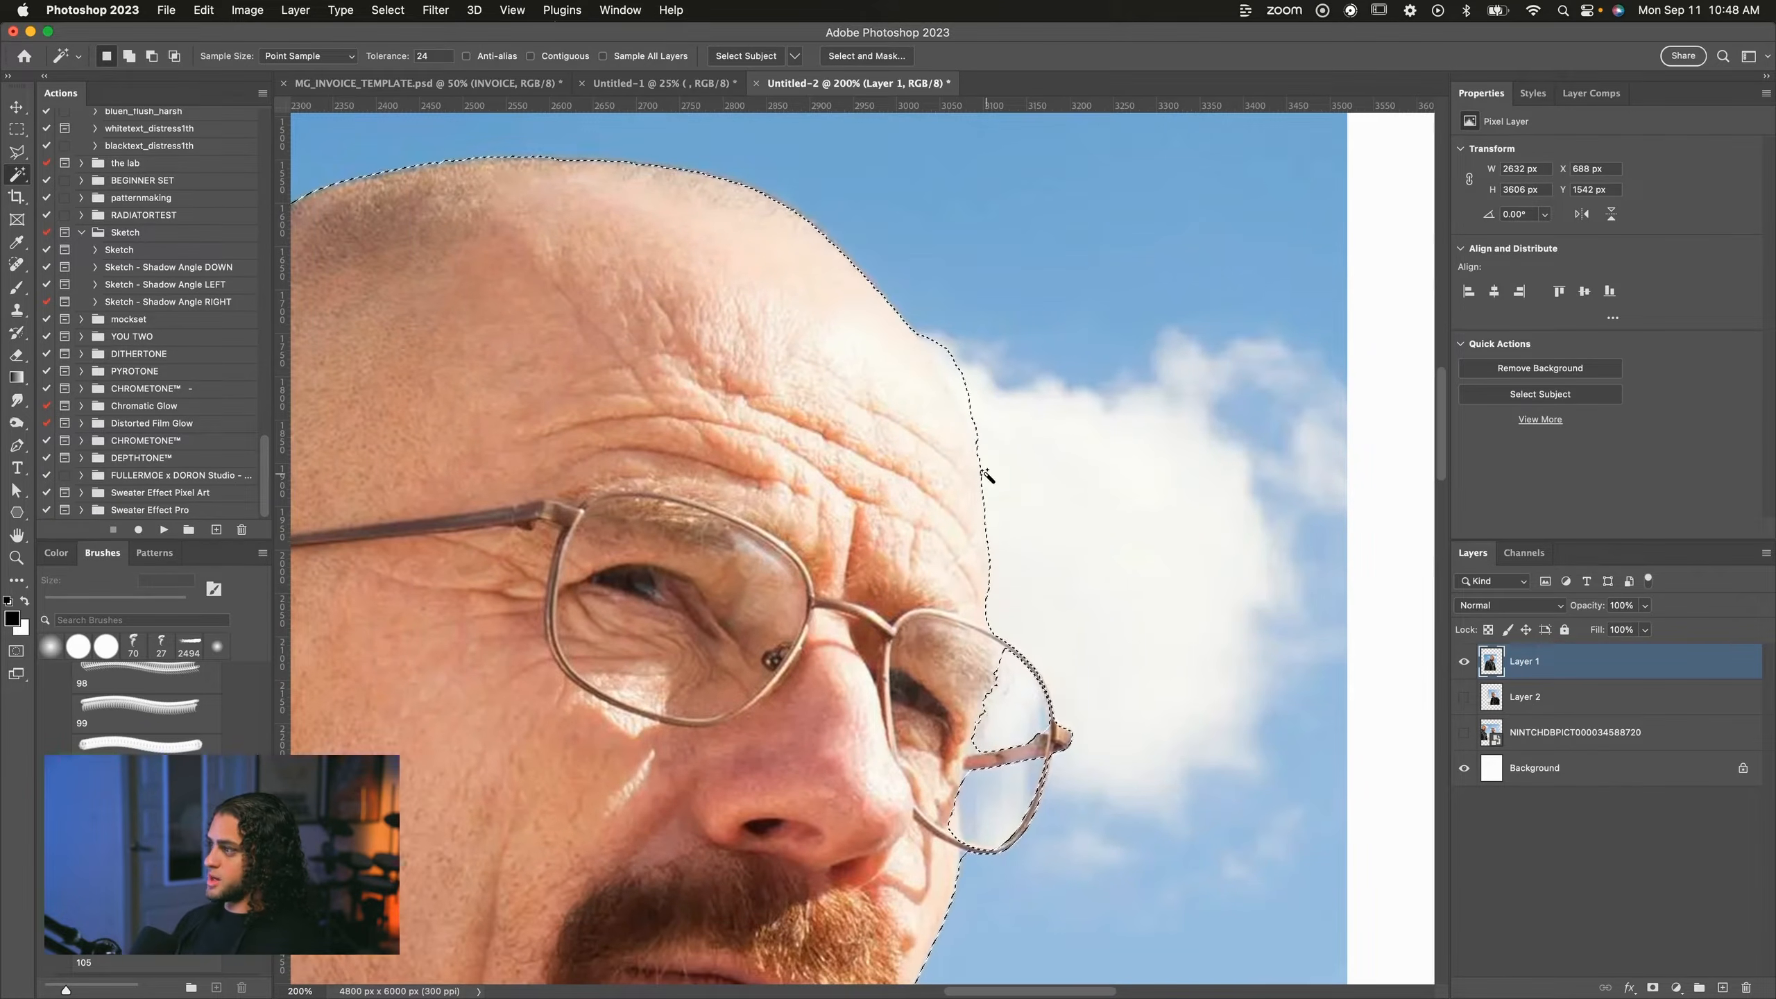
pyautogui.scroll(-2, 985, 476)
pyautogui.hscroll(-2, 985, 476)
pyautogui.press('super+minus')
pyautogui.press('super+minus')
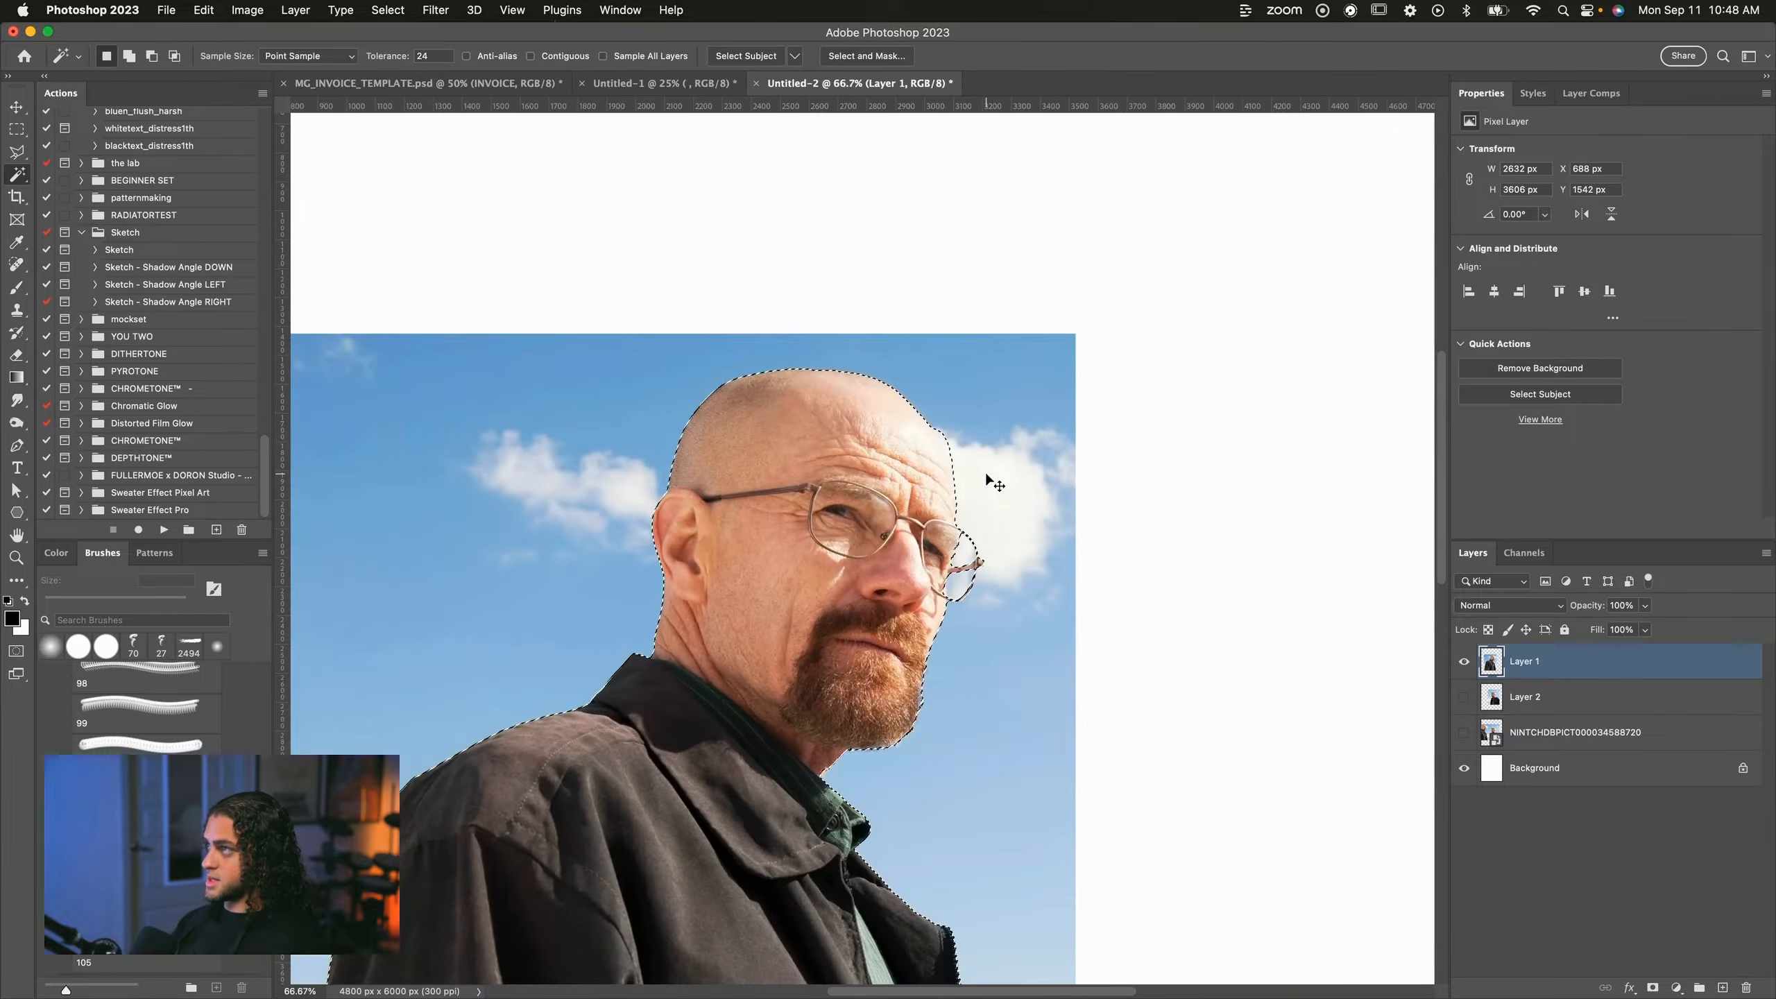
pyautogui.scroll(-8, 987, 475)
pyautogui.hscroll(-3, 987, 475)
pyautogui.scroll(3, 986, 475)
pyautogui.scroll(3, 987, 478)
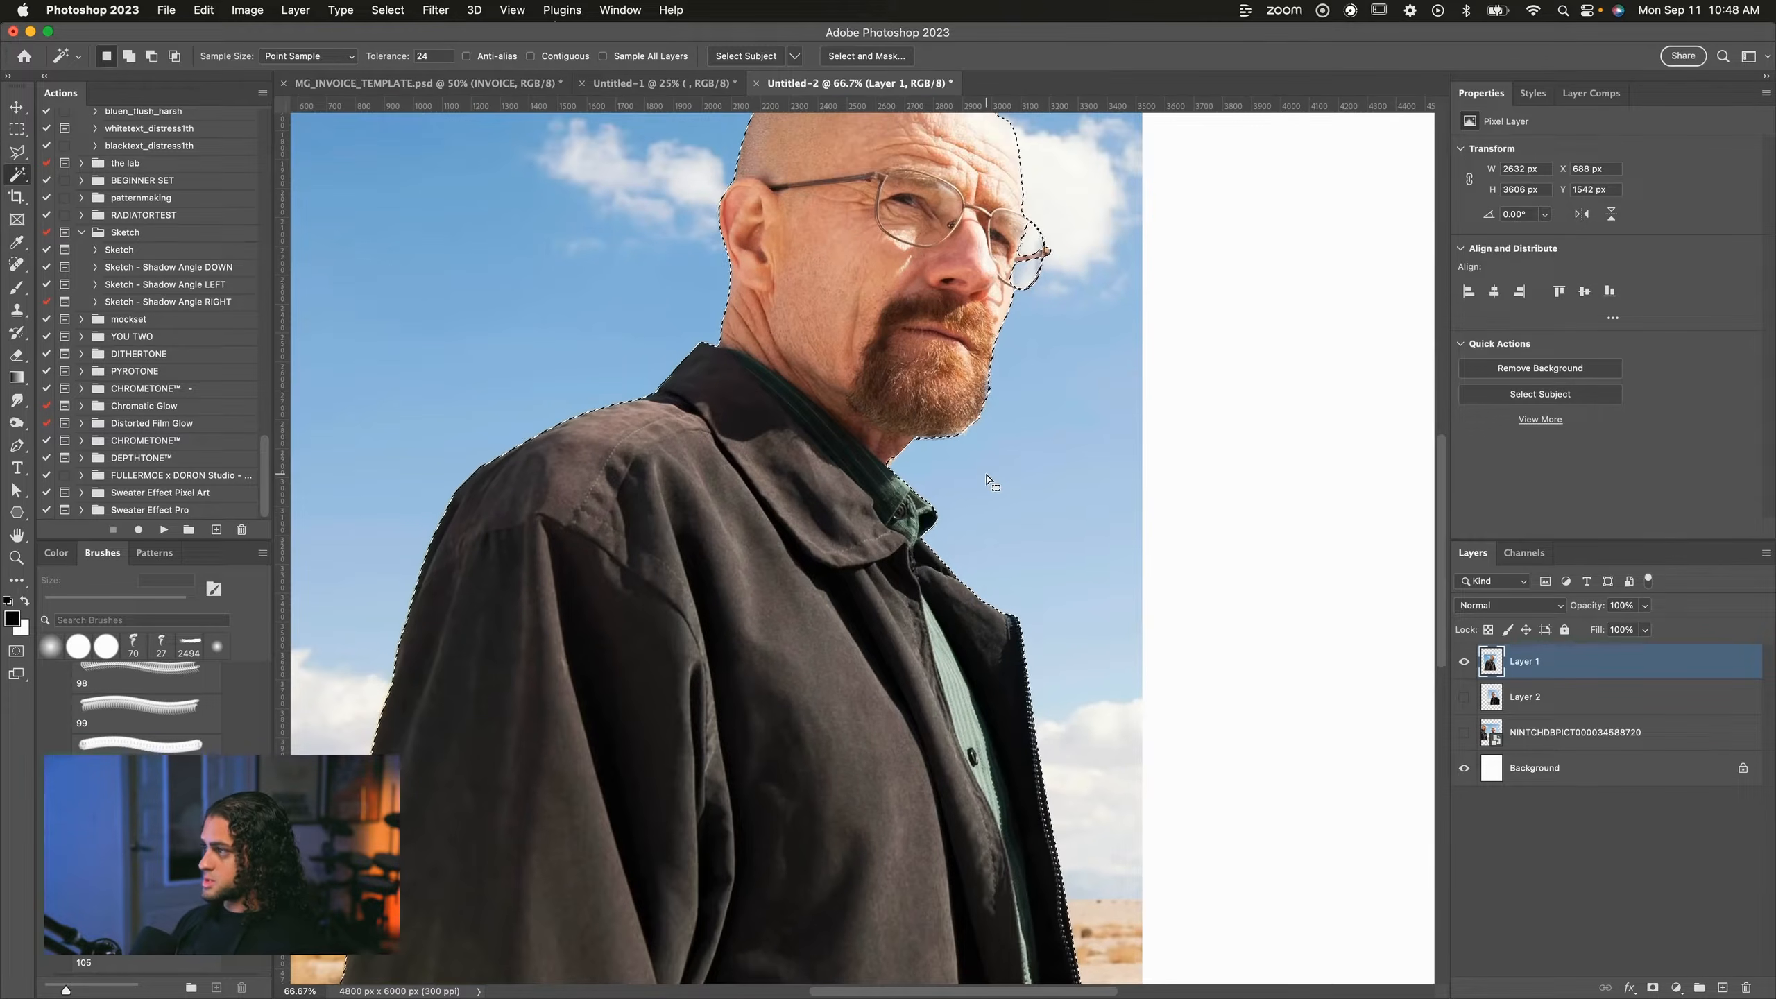
pyautogui.press('super+minus')
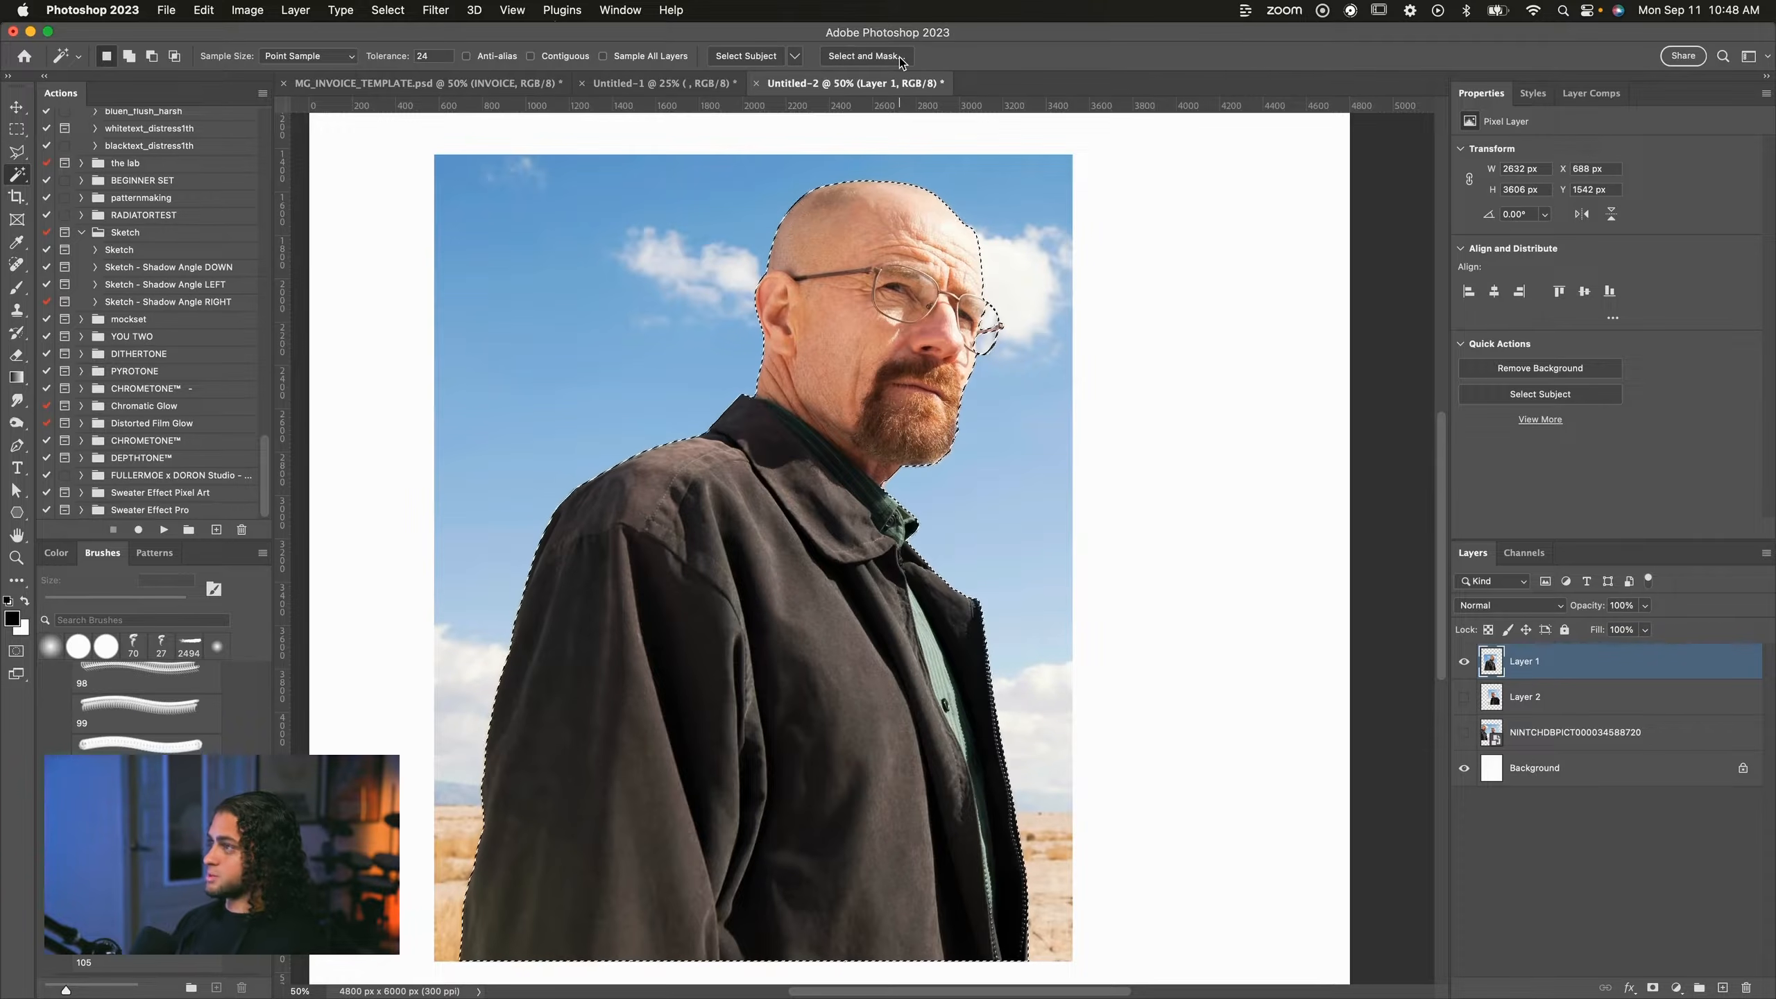
# Refine the selection in Select and Mask with radius 10 px, smooth 47, feather 5.7 px, contrast 83%, shift edge -25%, output as New Layer with Layer Mask.
pyautogui.click(866, 57)
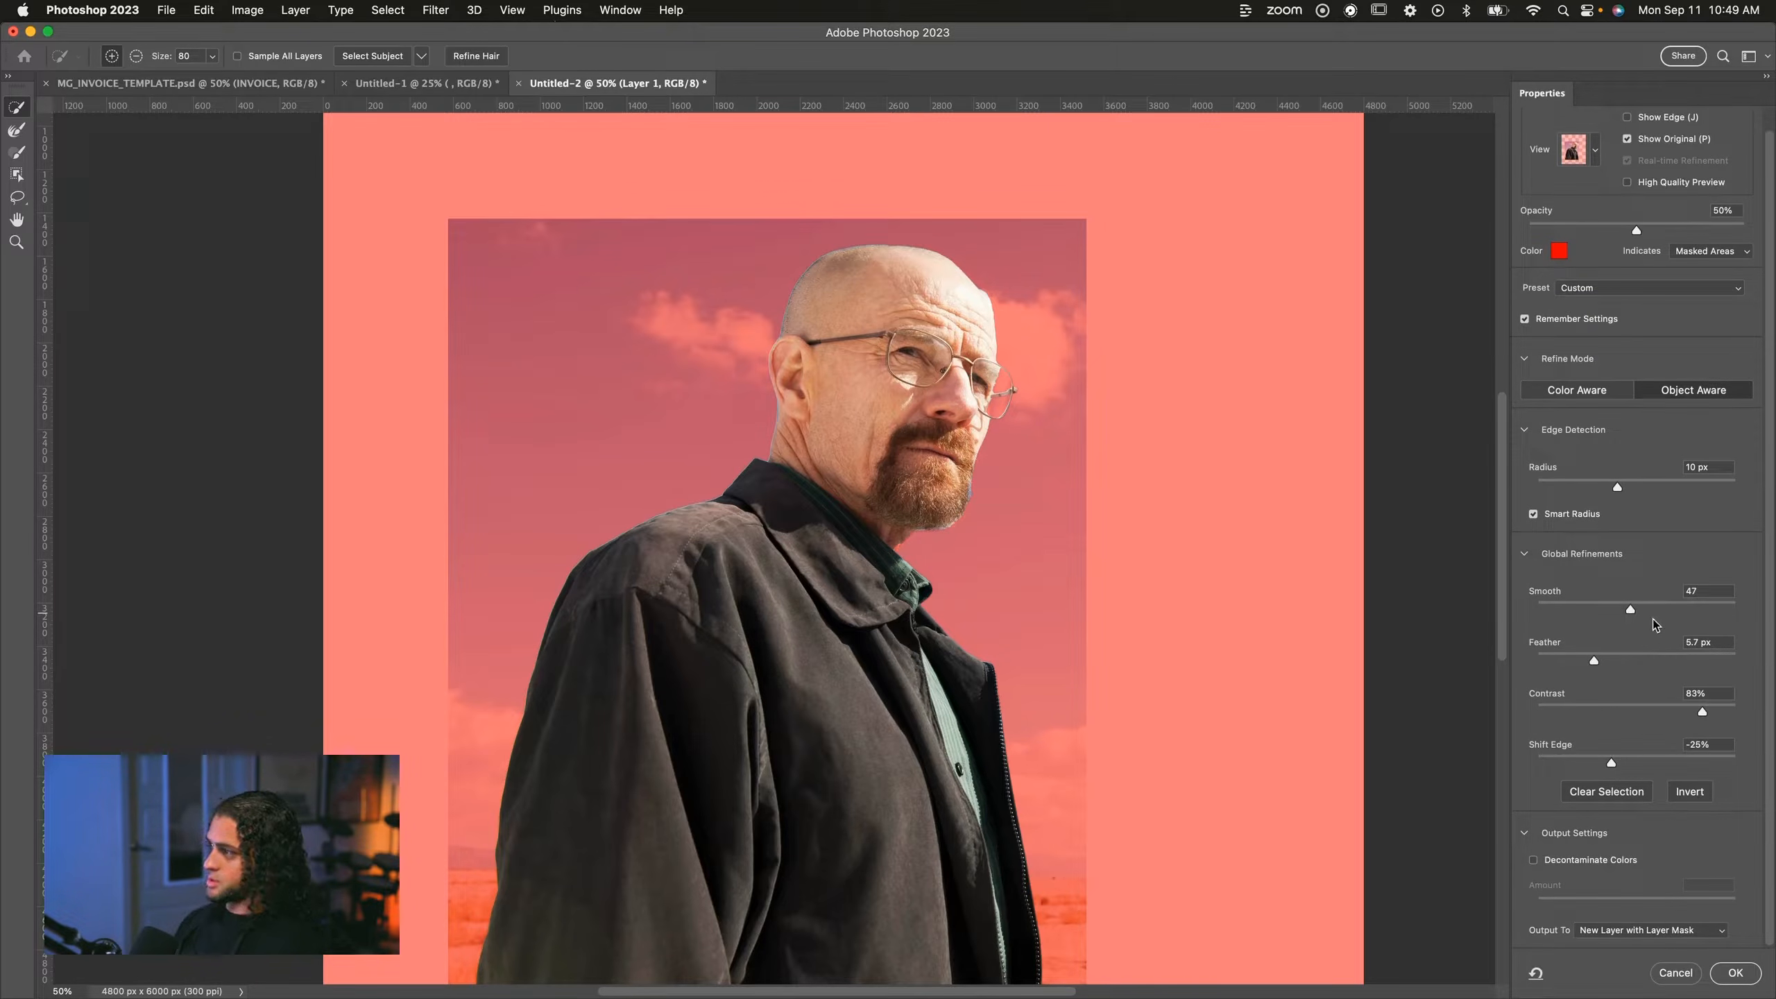
pyautogui.click(1736, 973)
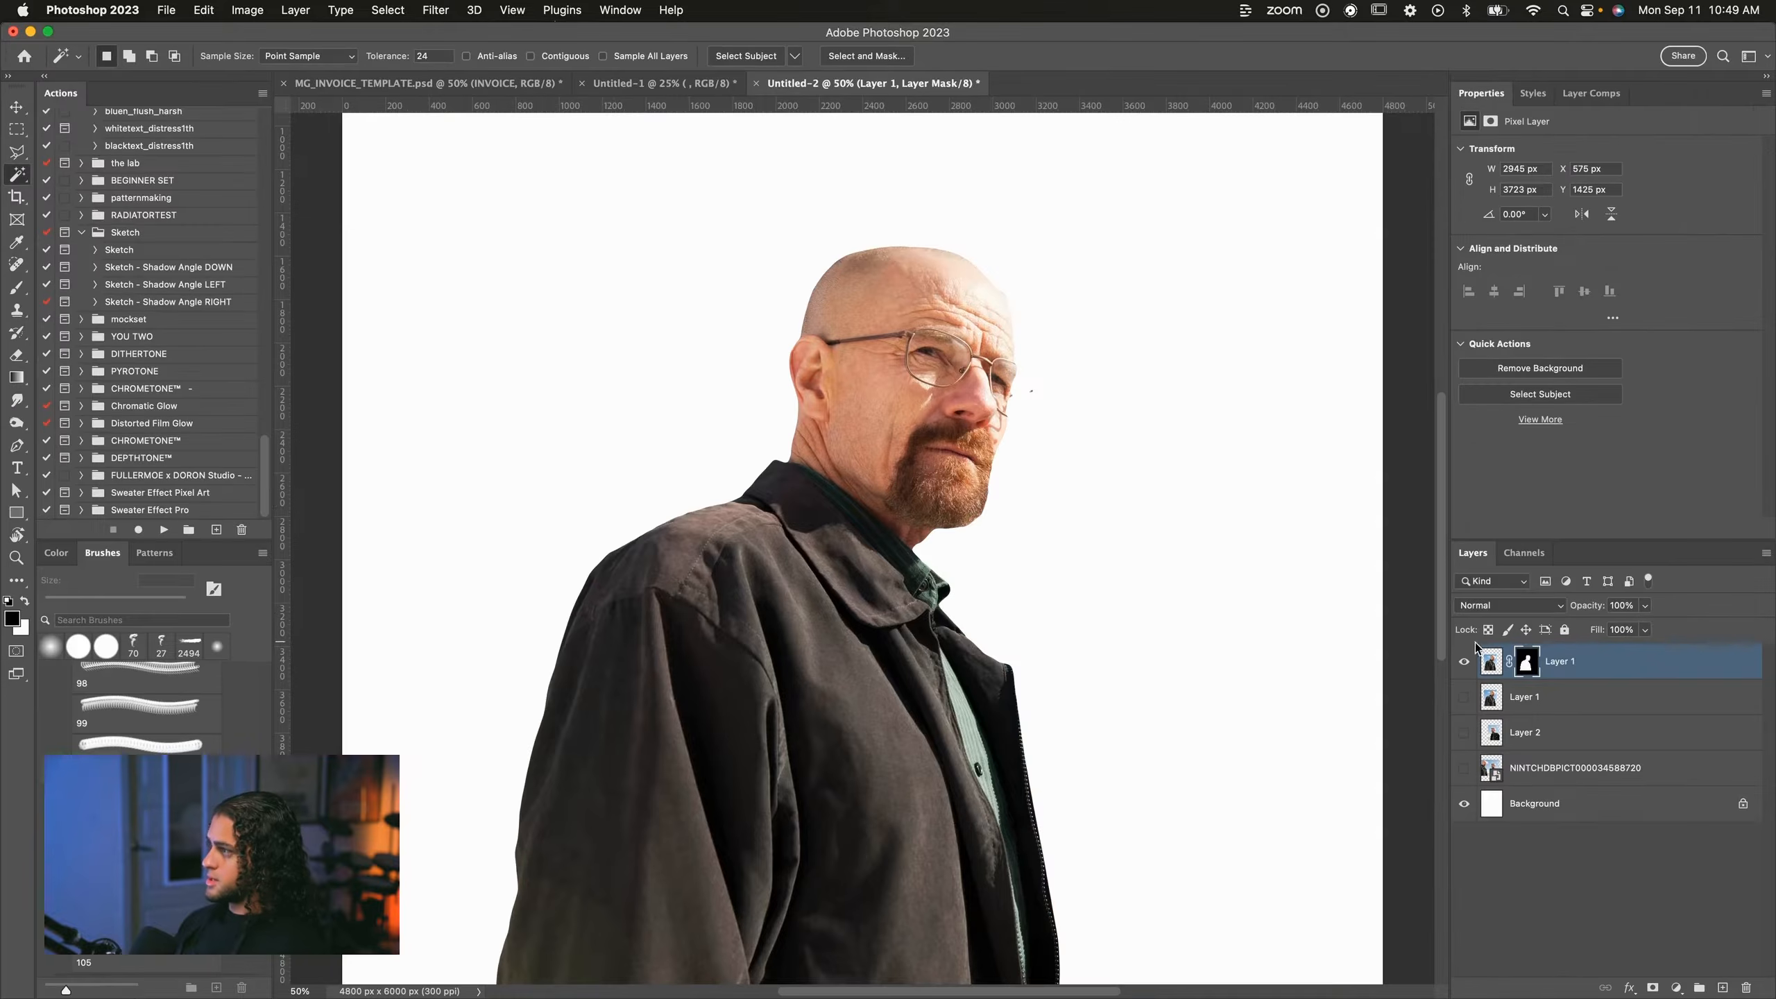
pyautogui.press('v')
pyautogui.scroll(-5, 1031, 523)
pyautogui.scroll(5, 1031, 523)
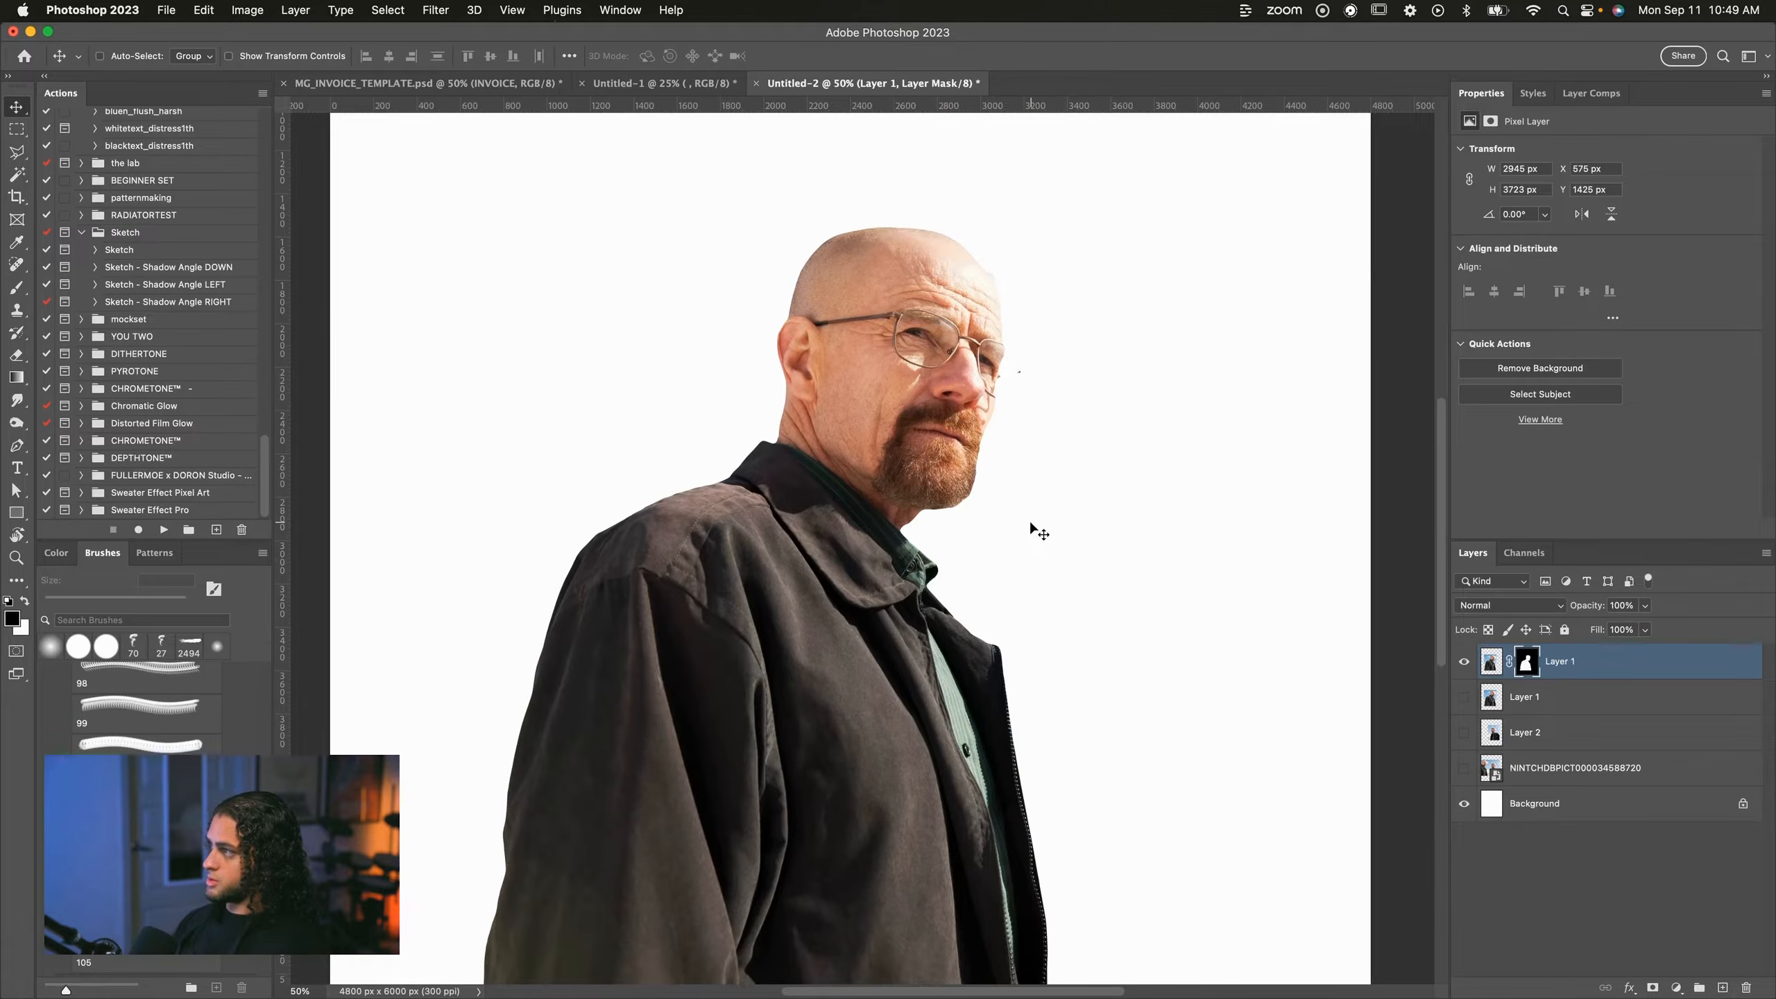
pyautogui.scroll(5, 1030, 519)
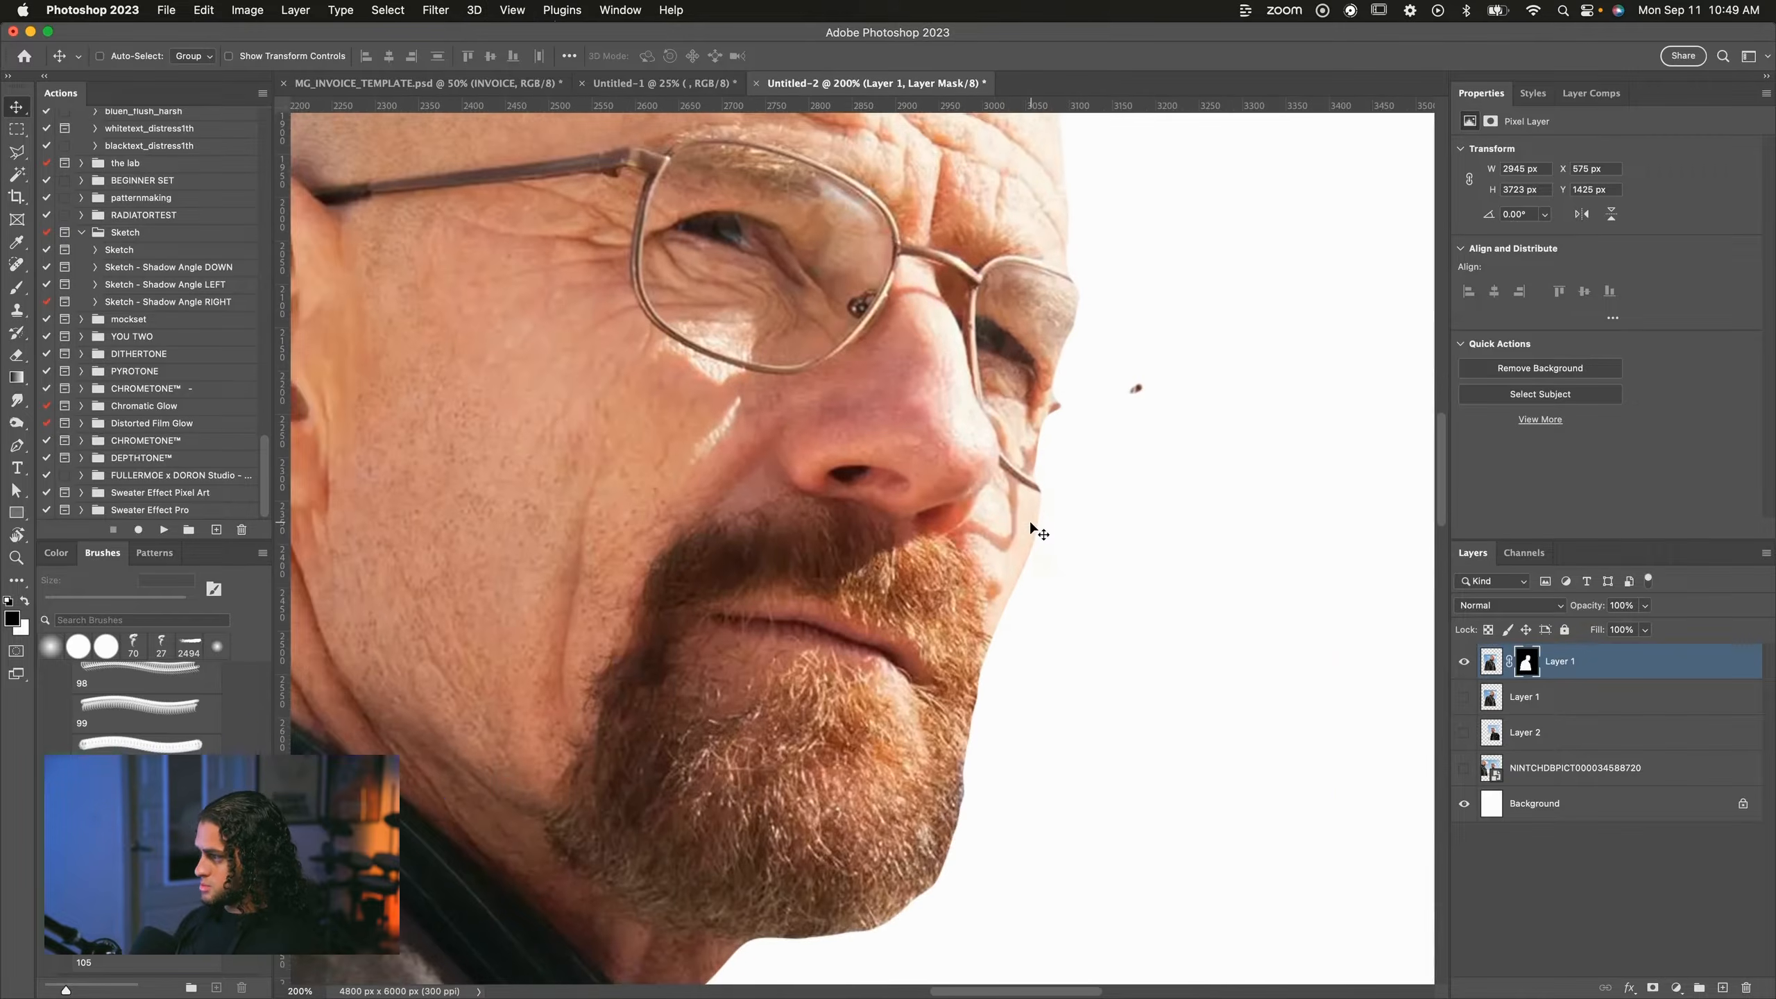
pyautogui.scroll(5, 1030, 519)
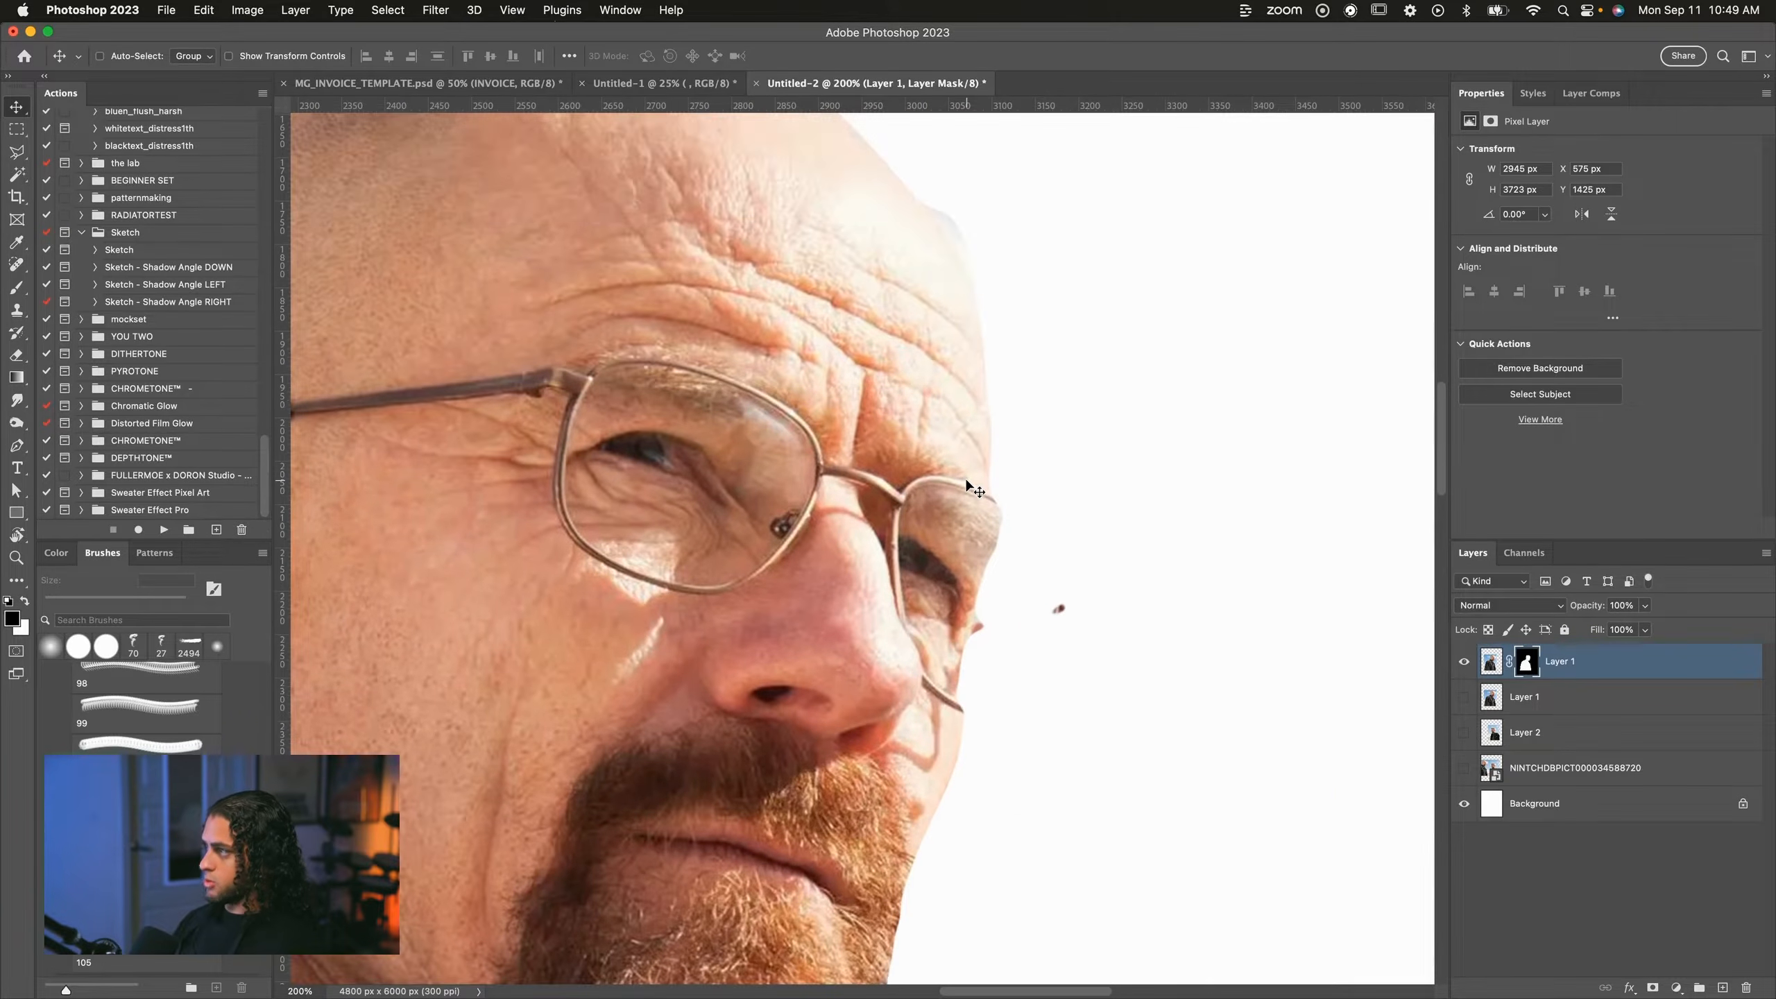
pyautogui.scroll(3, 967, 483)
# Set up a 70 px brush with 97% hardness and touch up the bald man's mask along the forehead edge in black.
pyautogui.press('b')
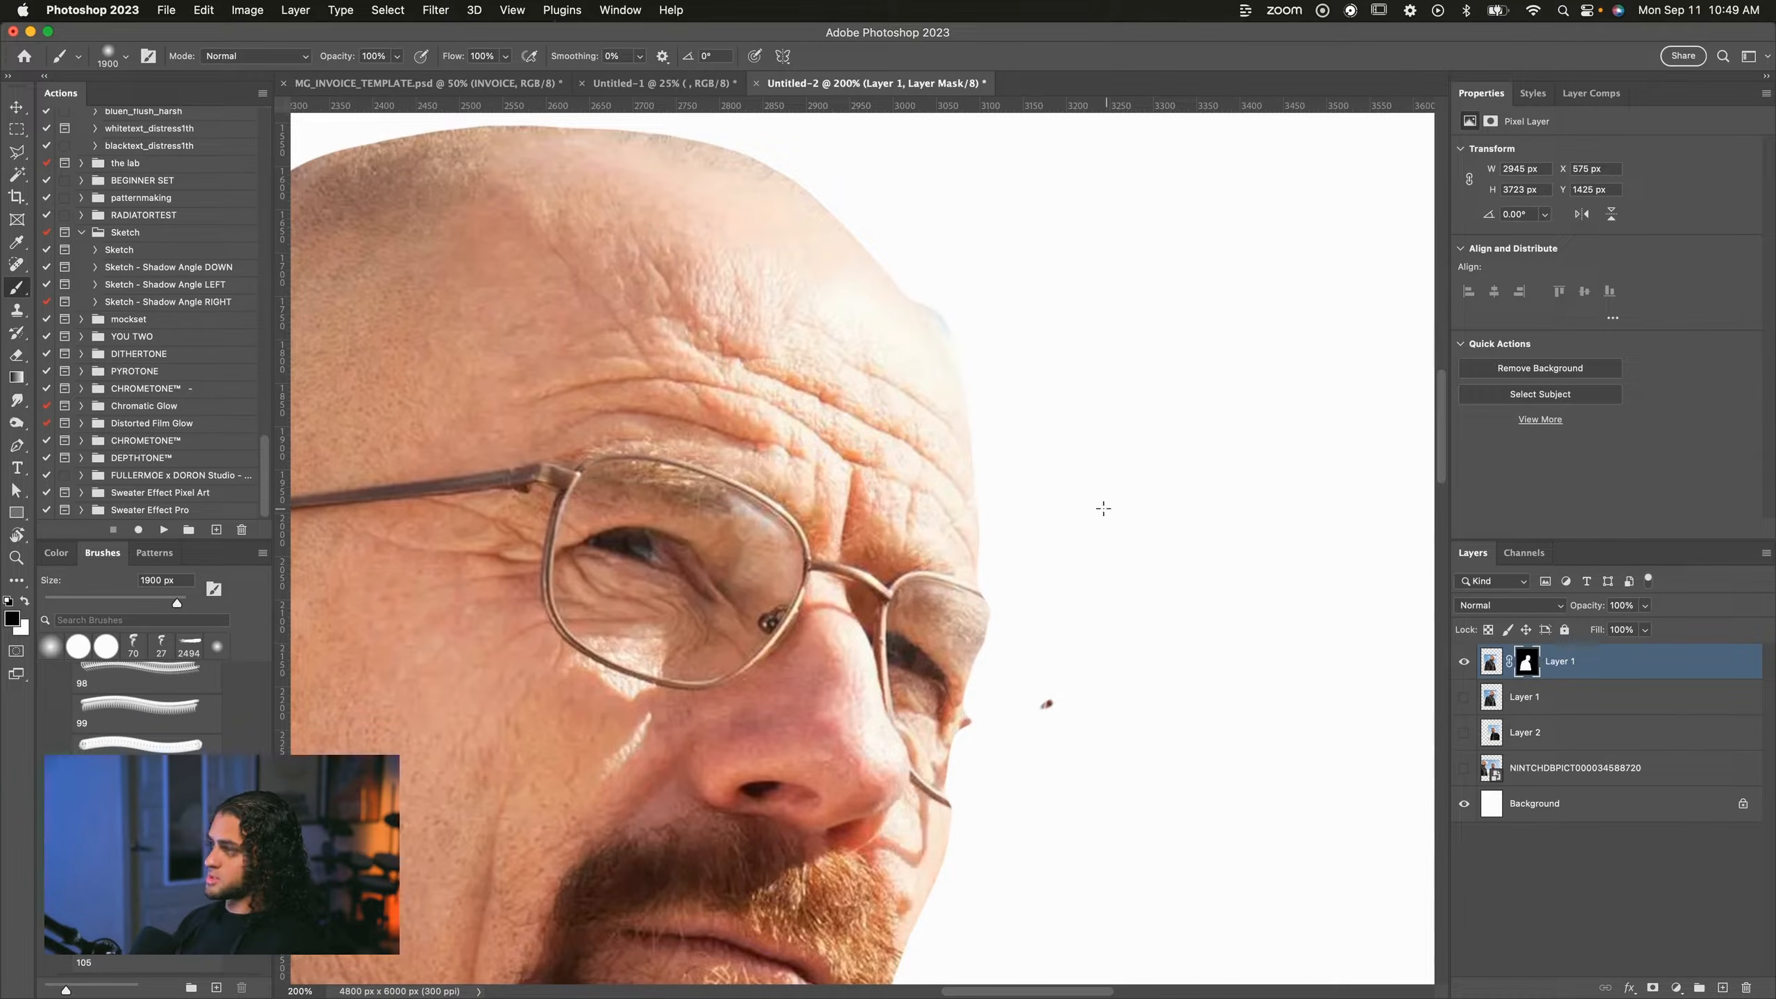
pyautogui.click(109, 56)
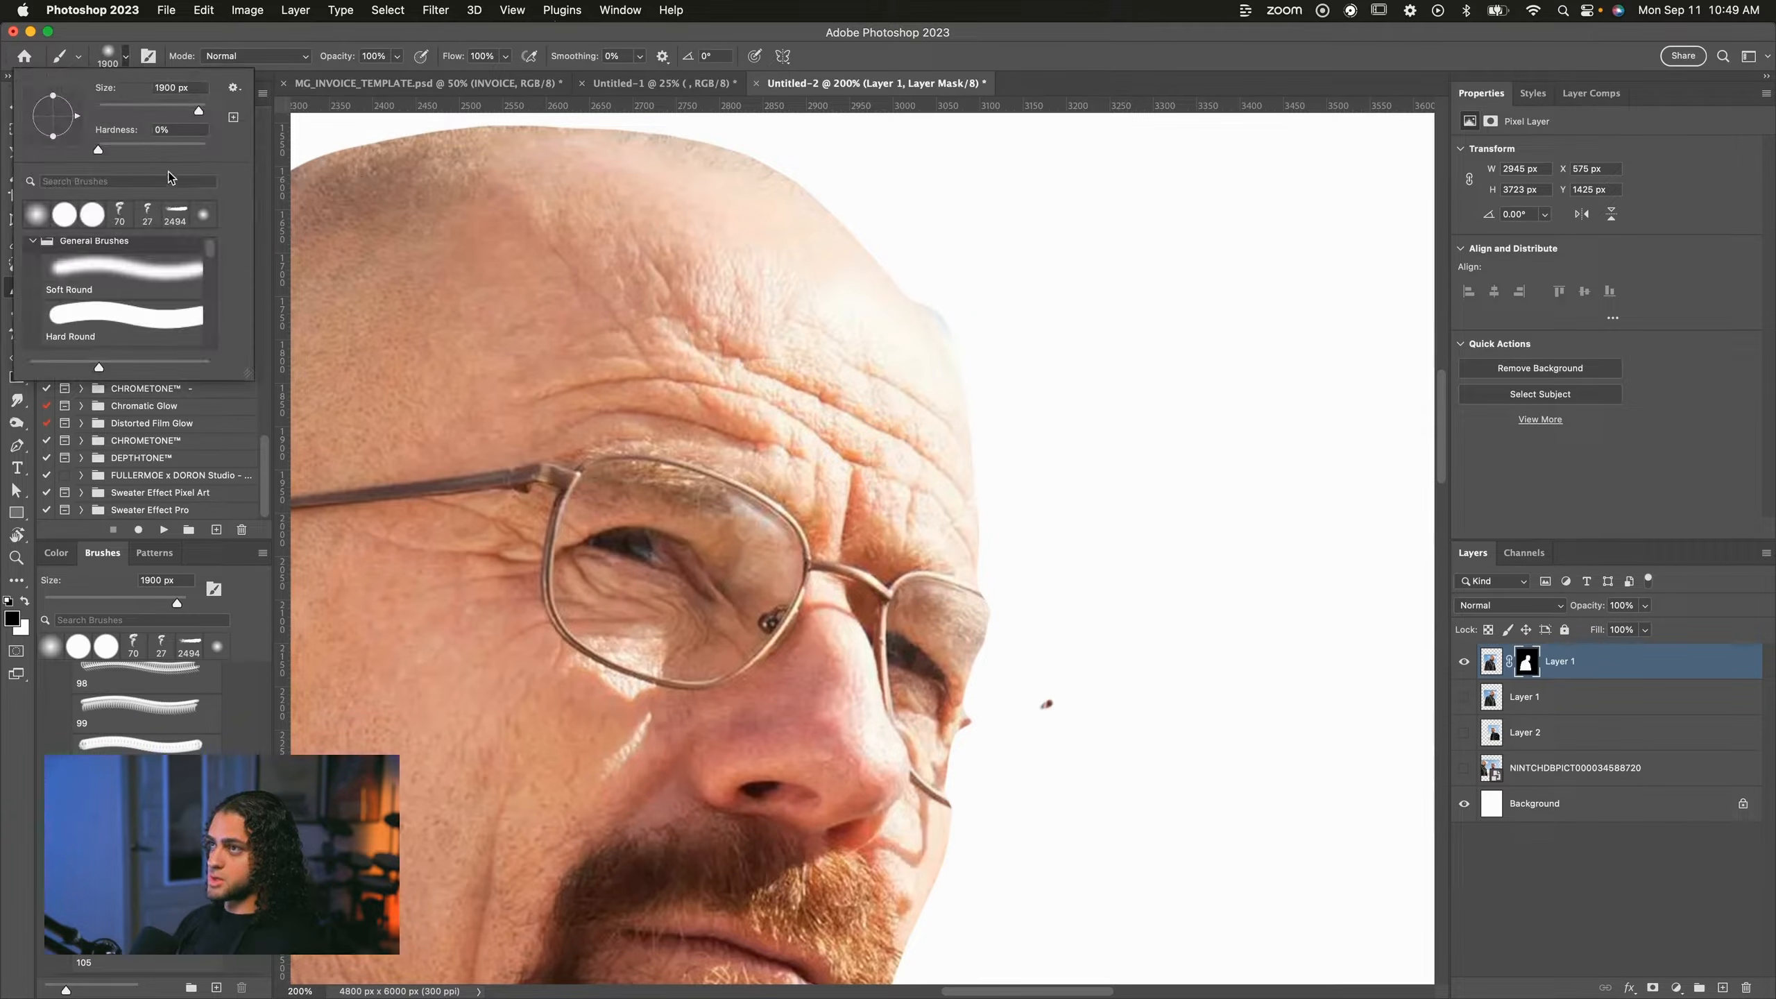
pyautogui.click(202, 150)
pyautogui.moveTo(177, 111)
pyautogui.mouseDown()
pyautogui.moveTo(102, 112)
pyautogui.moveTo(117, 112)
pyautogui.mouseUp()
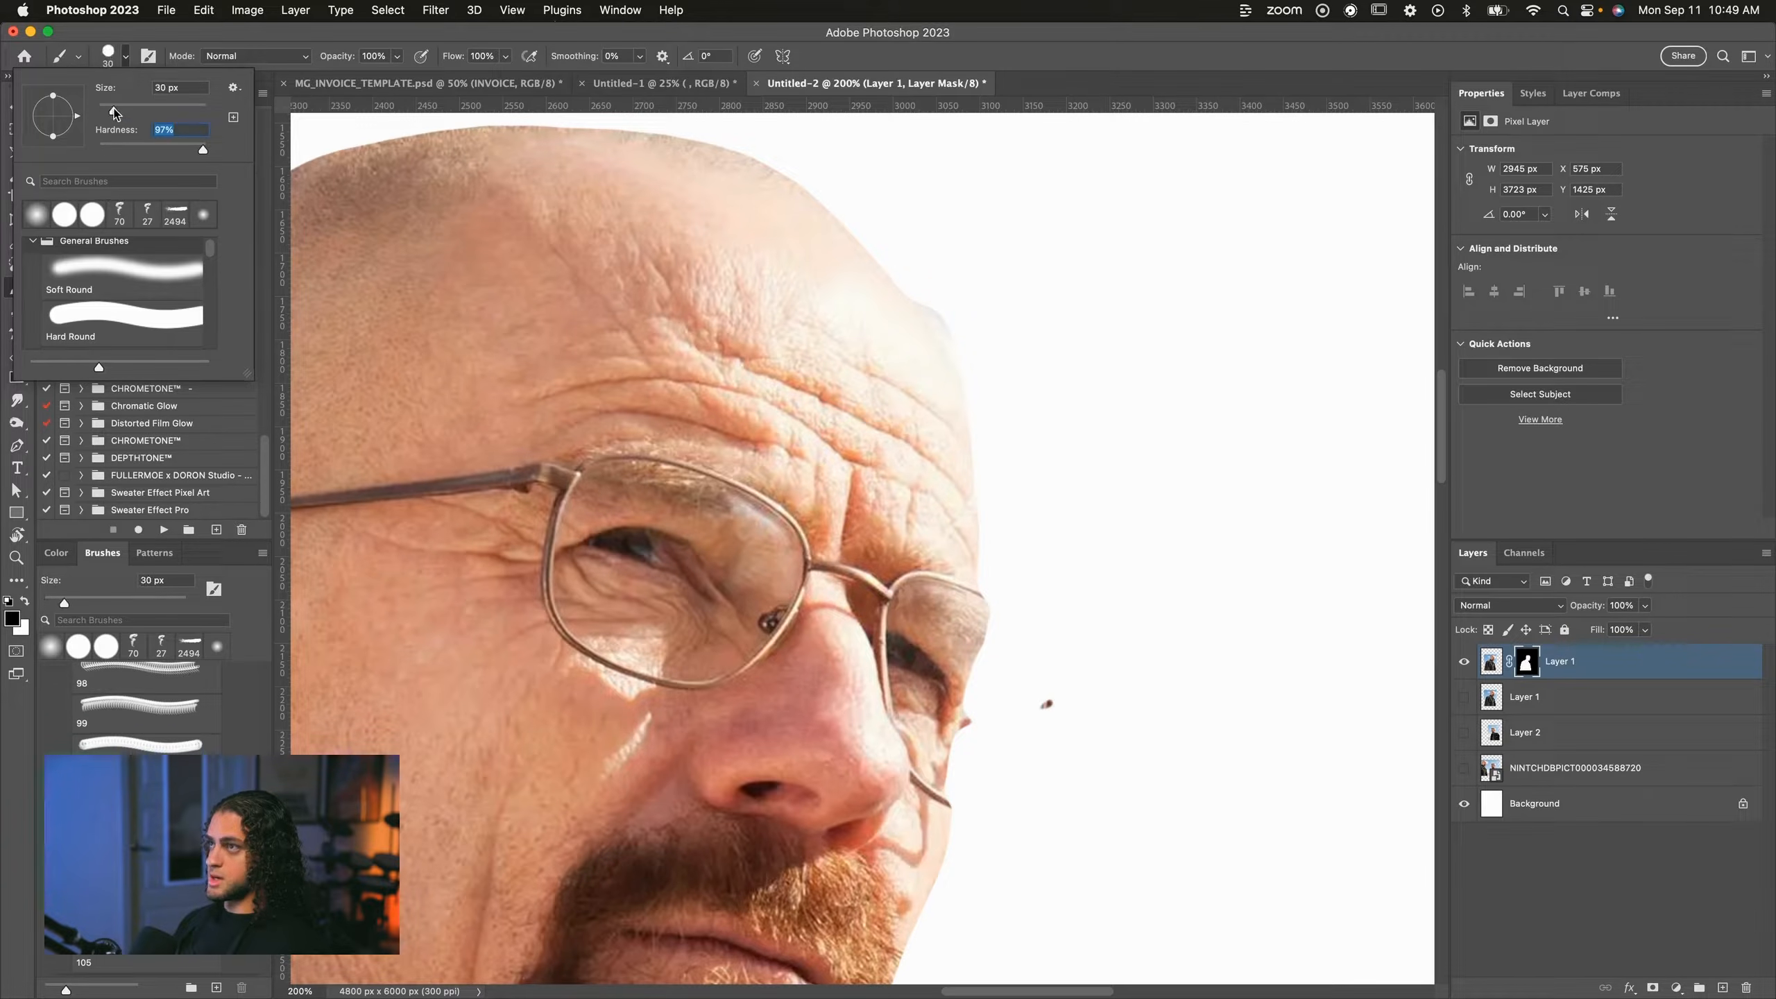
pyautogui.click(1027, 64)
pyautogui.press(']')
pyautogui.press(']')
pyautogui.press(']')
pyautogui.press(']')
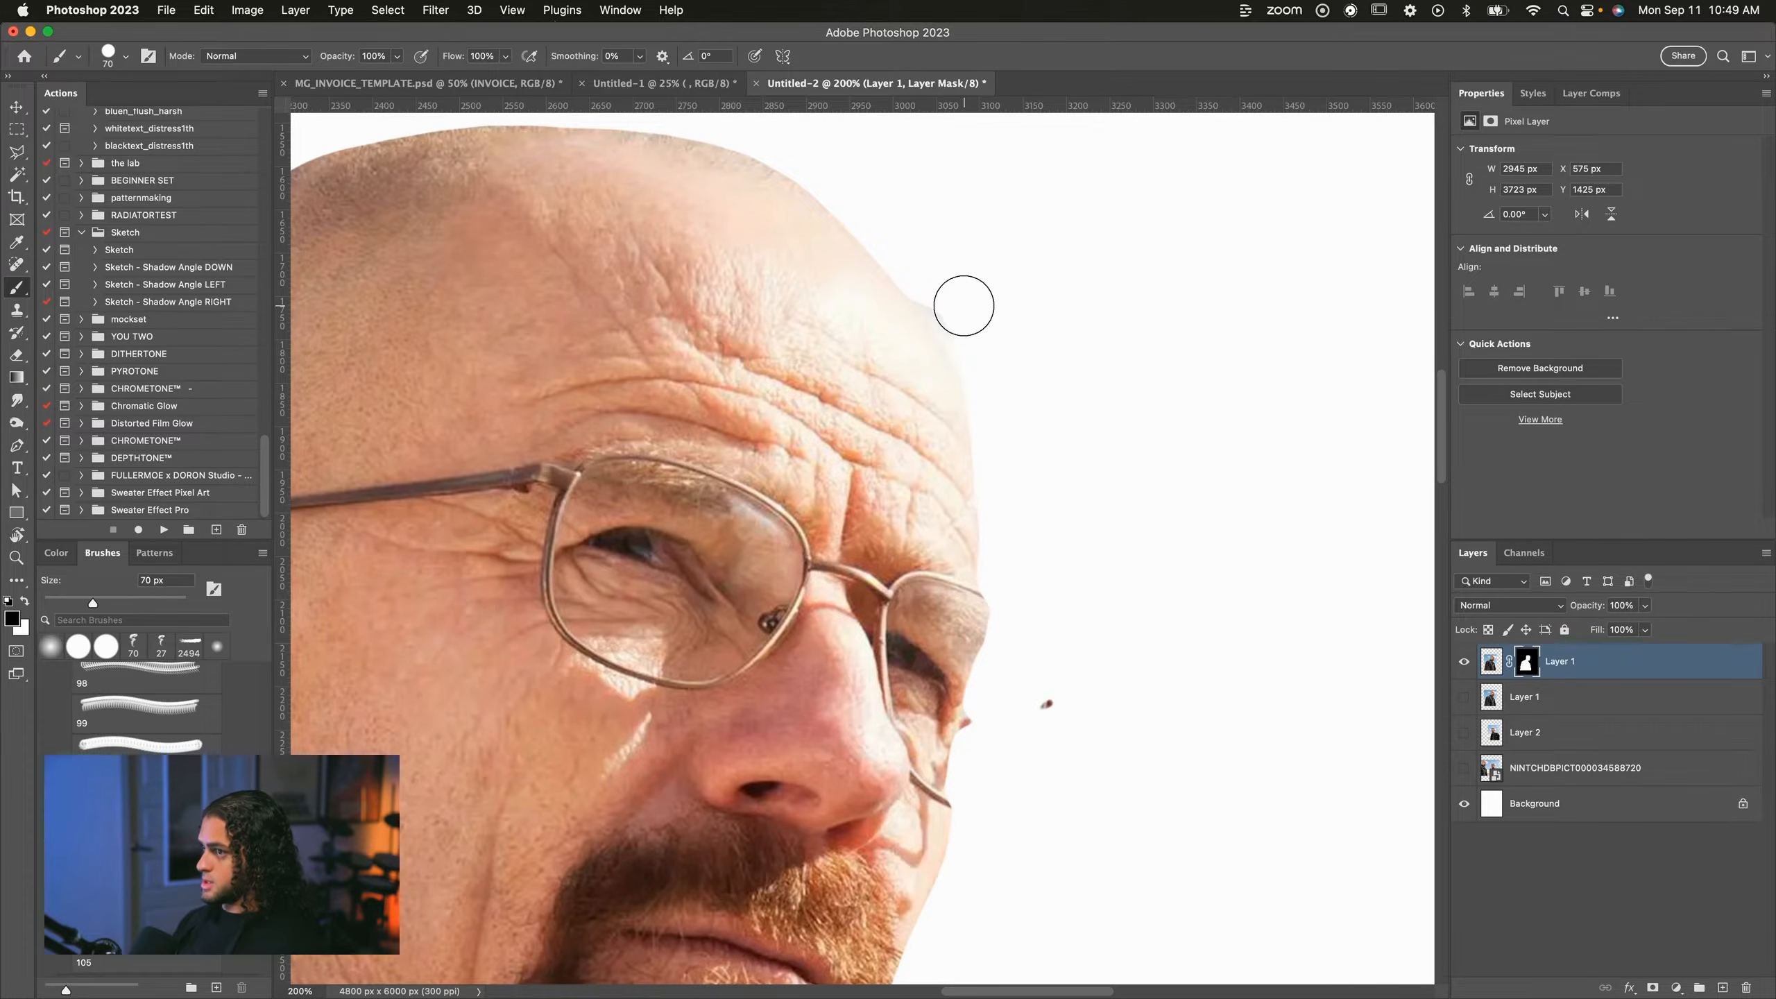
pyautogui.scroll(2, 958, 308)
pyautogui.moveTo(961, 351); pyautogui.dragTo(985, 394)
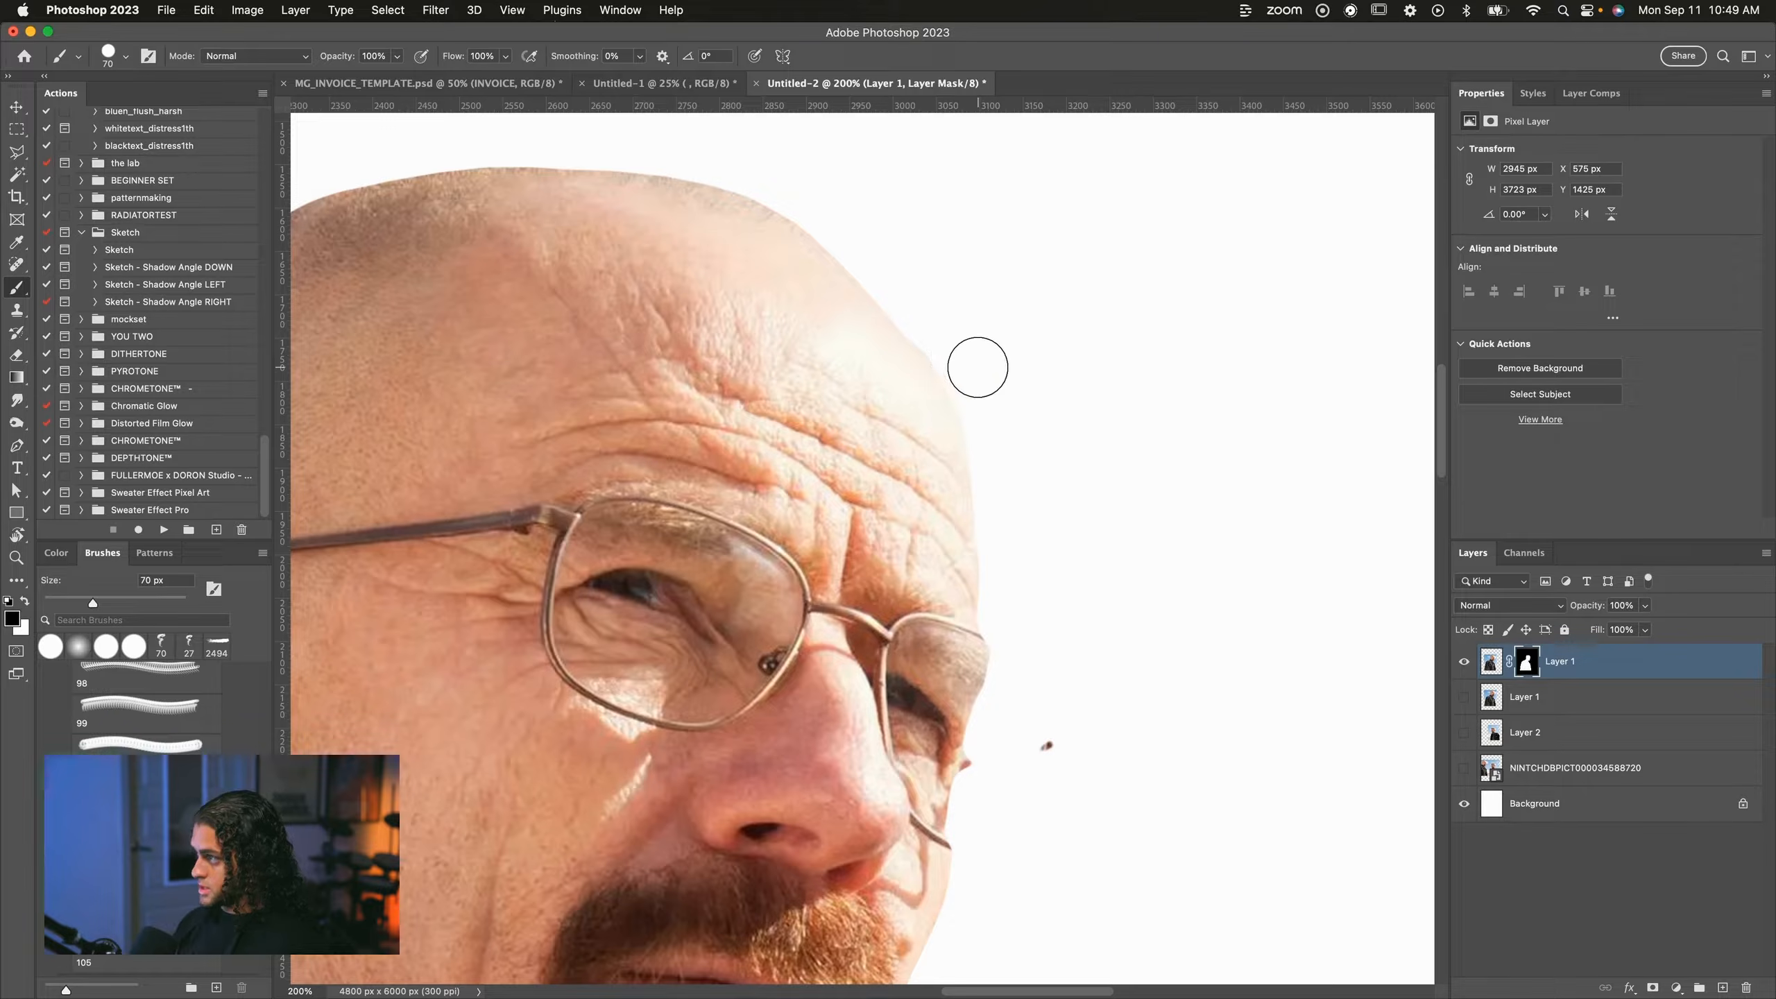
pyautogui.press('super+z')
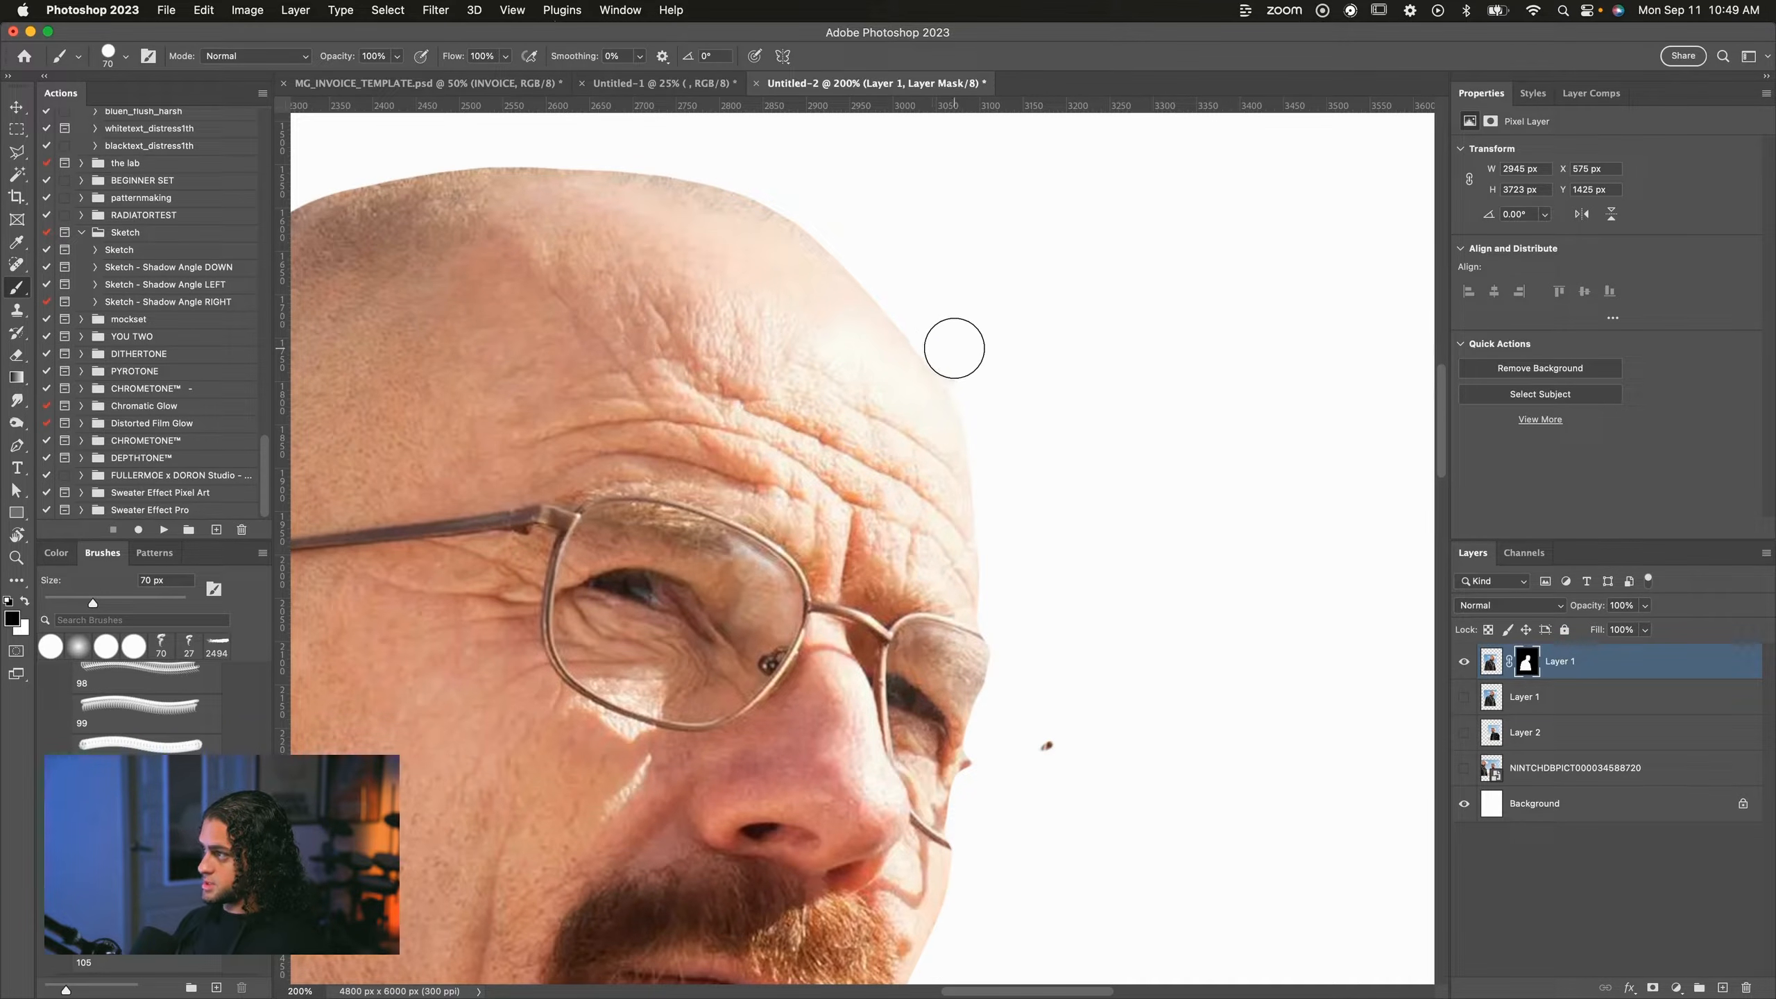
# Restore the missing outer lens and frame of the bald man's glasses by painting white on the layer mask.
pyautogui.scroll(-2, 1000, 420)
pyautogui.scroll(-2, 1007, 431)
pyautogui.press('x')
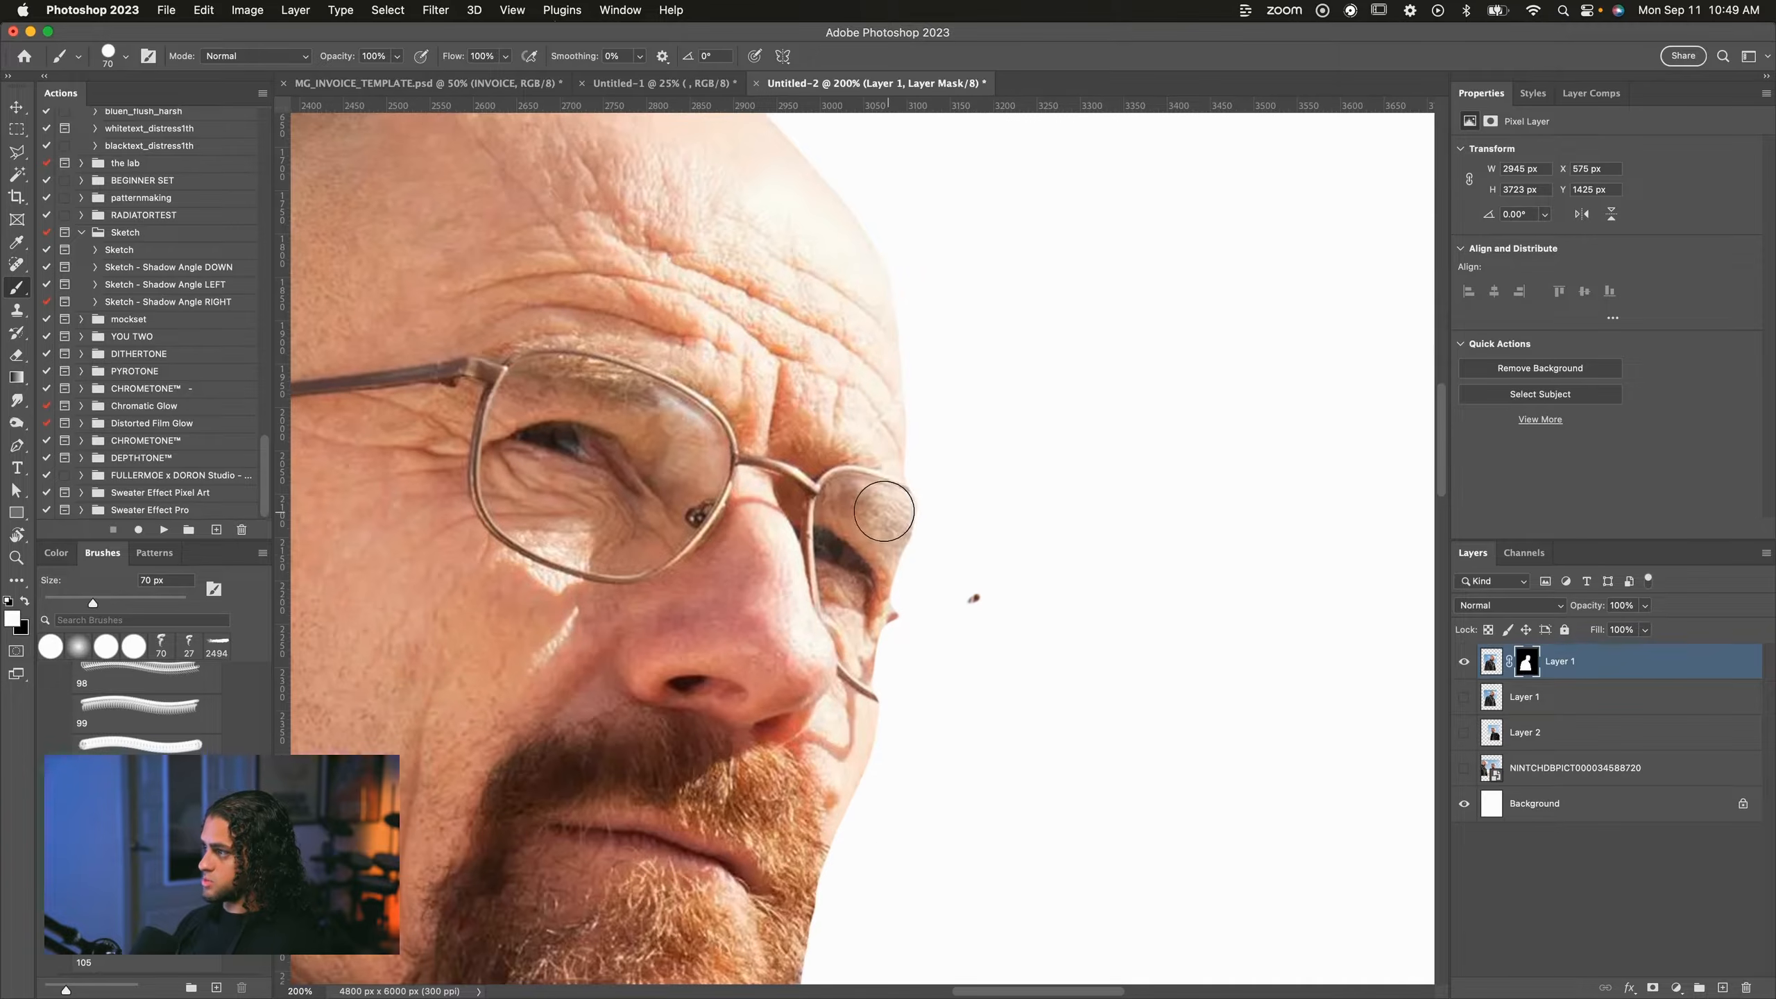
pyautogui.moveTo(876, 513)
pyautogui.mouseDown()
pyautogui.moveTo(945, 537)
pyautogui.moveTo(894, 510)
pyautogui.moveTo(952, 587)
pyautogui.moveTo(943, 646)
pyautogui.moveTo(912, 686)
pyautogui.moveTo(916, 556)
pyautogui.moveTo(969, 600)
pyautogui.mouseUp()
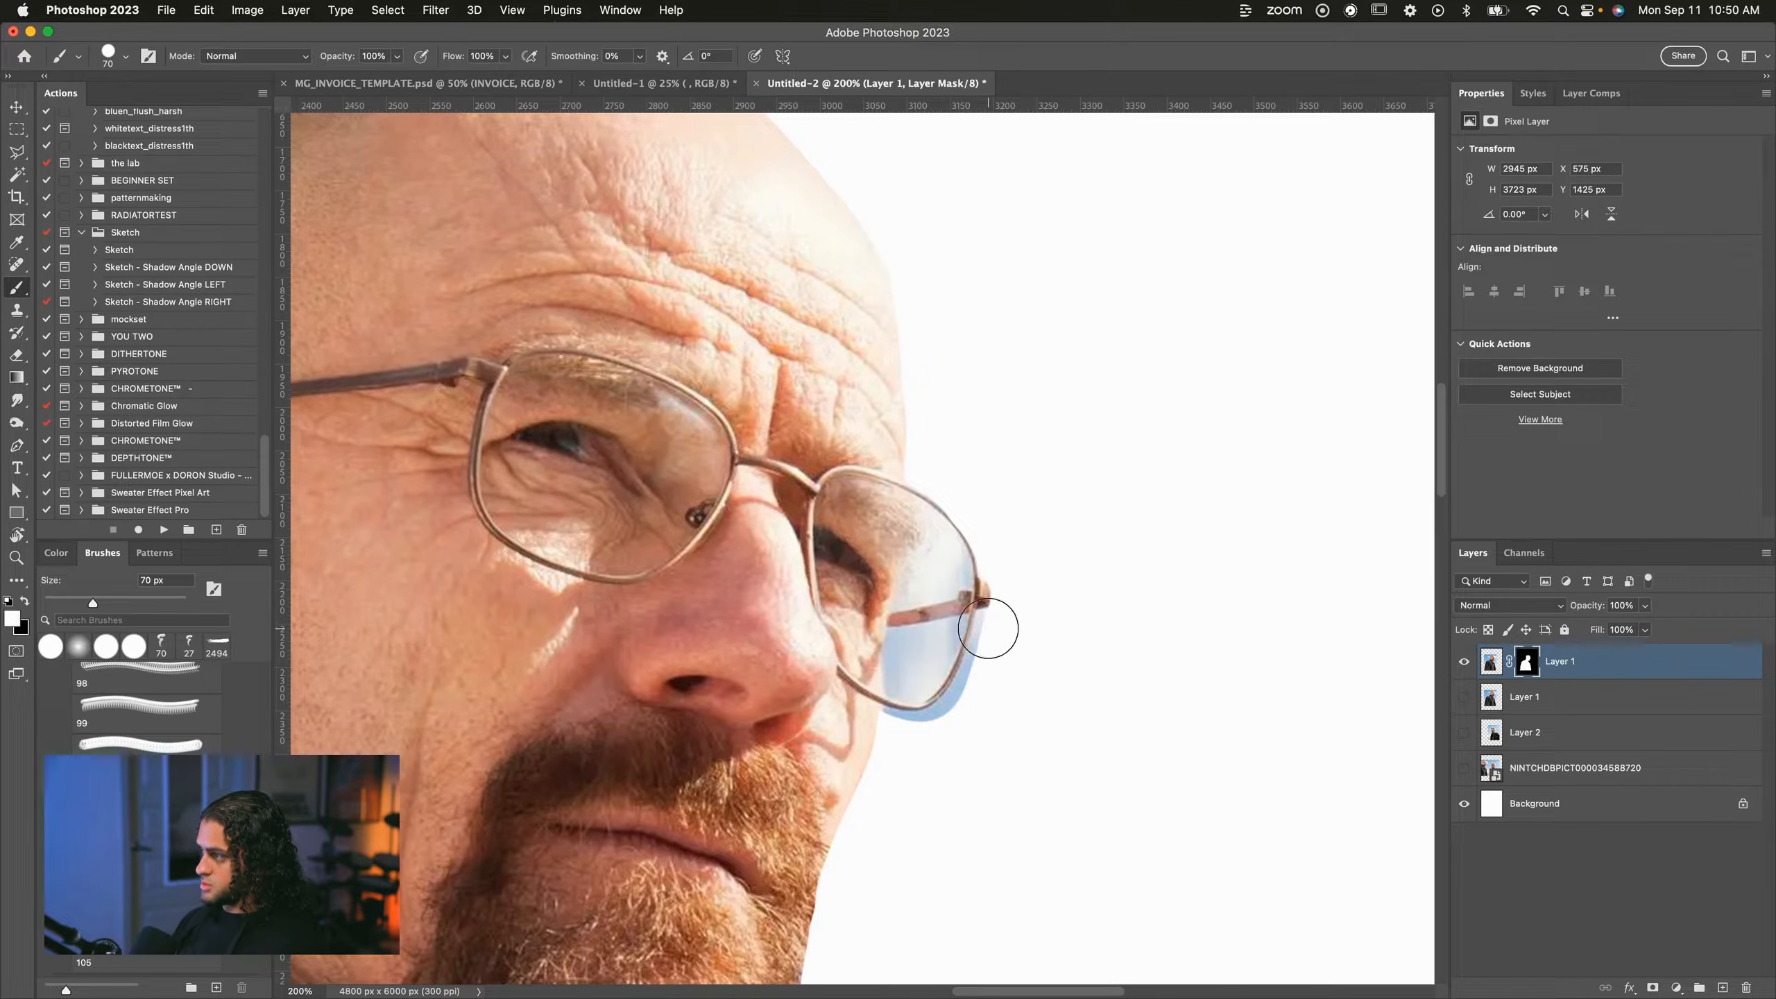
# Mask out the leftover blue sky around the outside of the glasses frame with a 35 px black brush.
pyautogui.press('[')
pyautogui.press('[')
pyautogui.press('[')
pyautogui.press('[')
pyautogui.press('[')
pyautogui.press('super+plus')
pyautogui.press('x')
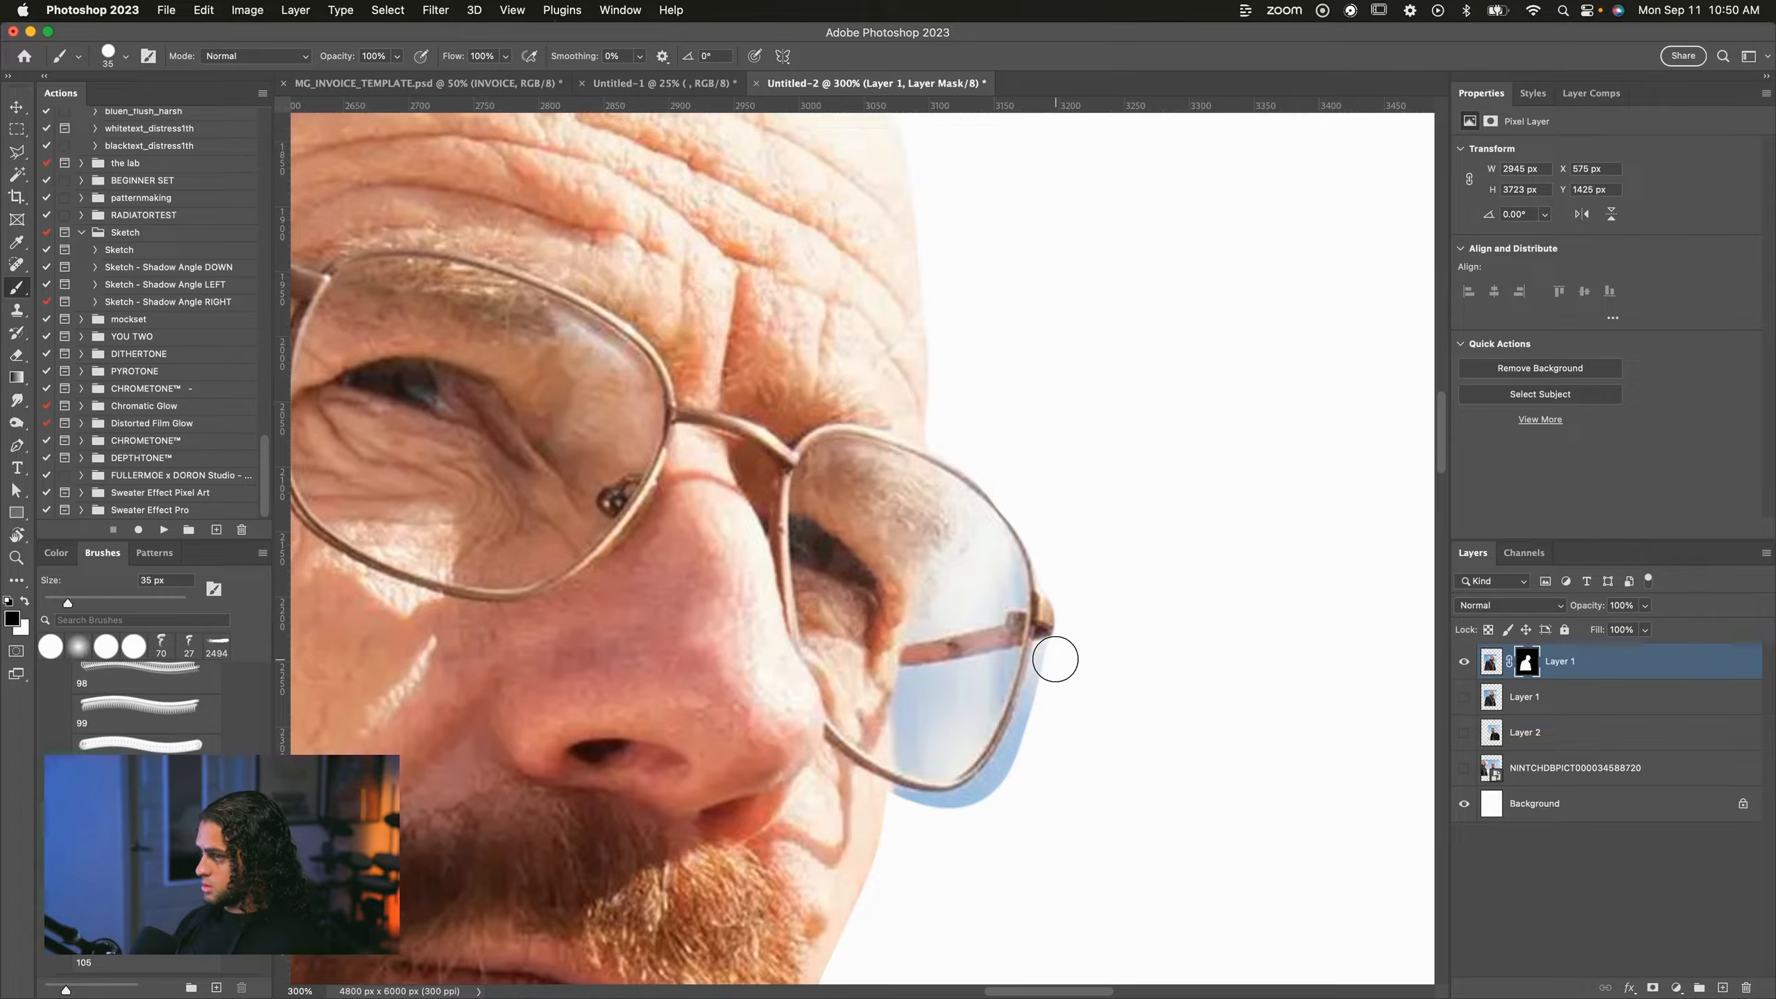
pyautogui.moveTo(1048, 693)
pyautogui.mouseDown()
pyautogui.moveTo(1050, 655)
pyautogui.moveTo(990, 802)
pyautogui.mouseUp()
pyautogui.press('super+minus')
pyautogui.press('super+minus')
pyautogui.press('super+minus')
pyautogui.press('super+minus')
# Move the bald man's cutout up to about X 578 px, Y 1355 px.
pyautogui.press('v')
pyautogui.press('super+minus')
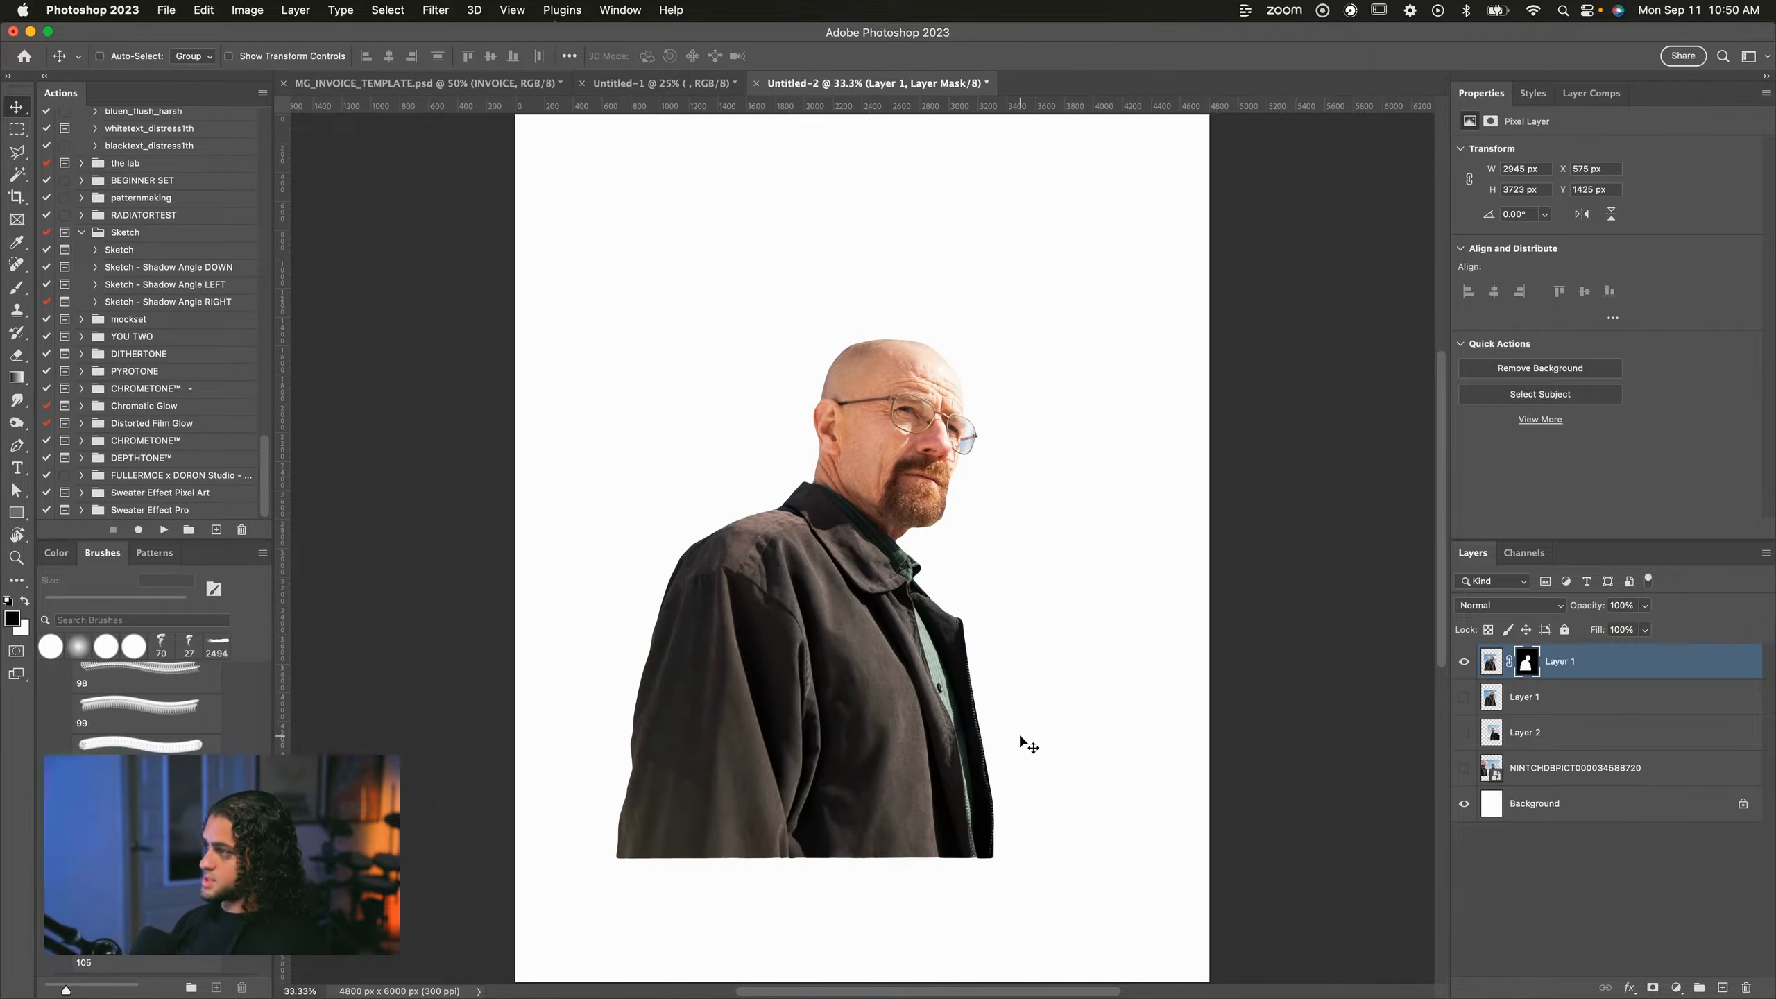
pyautogui.moveTo(1020, 737); pyautogui.dragTo(968, 651)
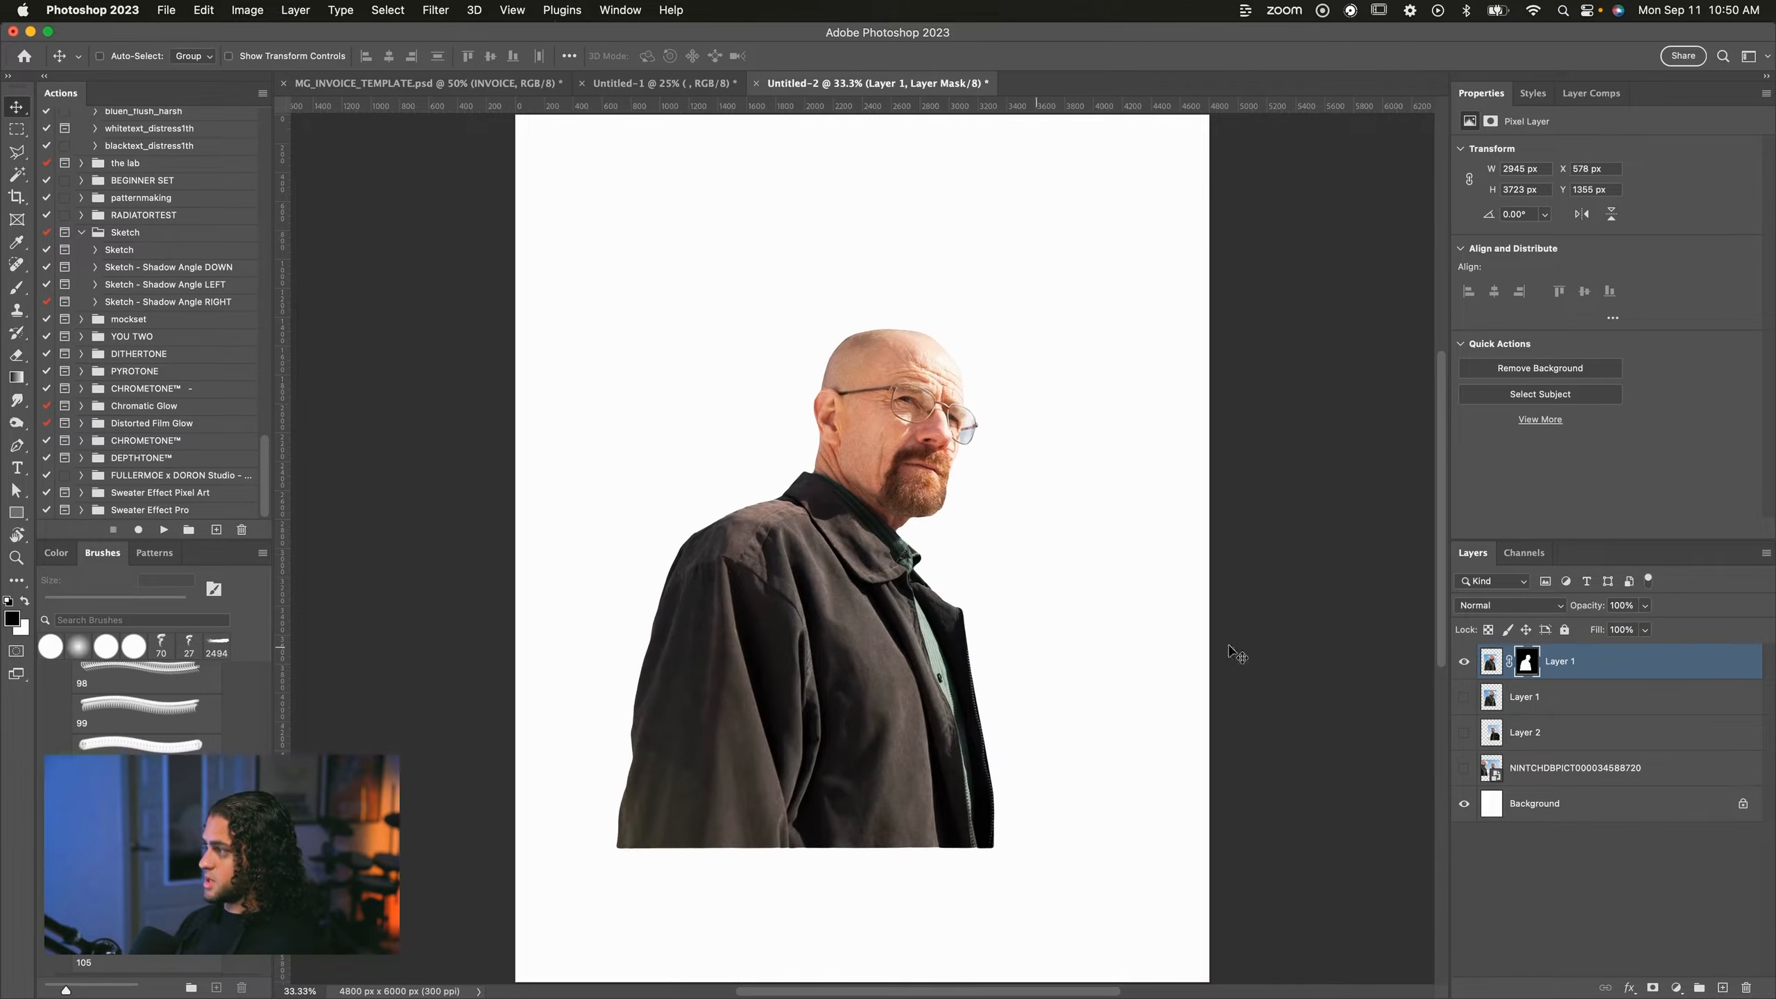
# Hide the bald man's cutout and show Layer 2 directly beneath it in the stack, moved to about X 909 px, Y 1332 px.
pyautogui.click(1464, 661)
pyautogui.moveTo(1542, 742); pyautogui.dragTo(1507, 689)
pyautogui.click(1464, 696)
pyautogui.moveTo(956, 483); pyautogui.dragTo(875, 483)
# Run Select Subject on Layer 2 to select the plaid-jacket man and check the selection edge.
pyautogui.press('w')
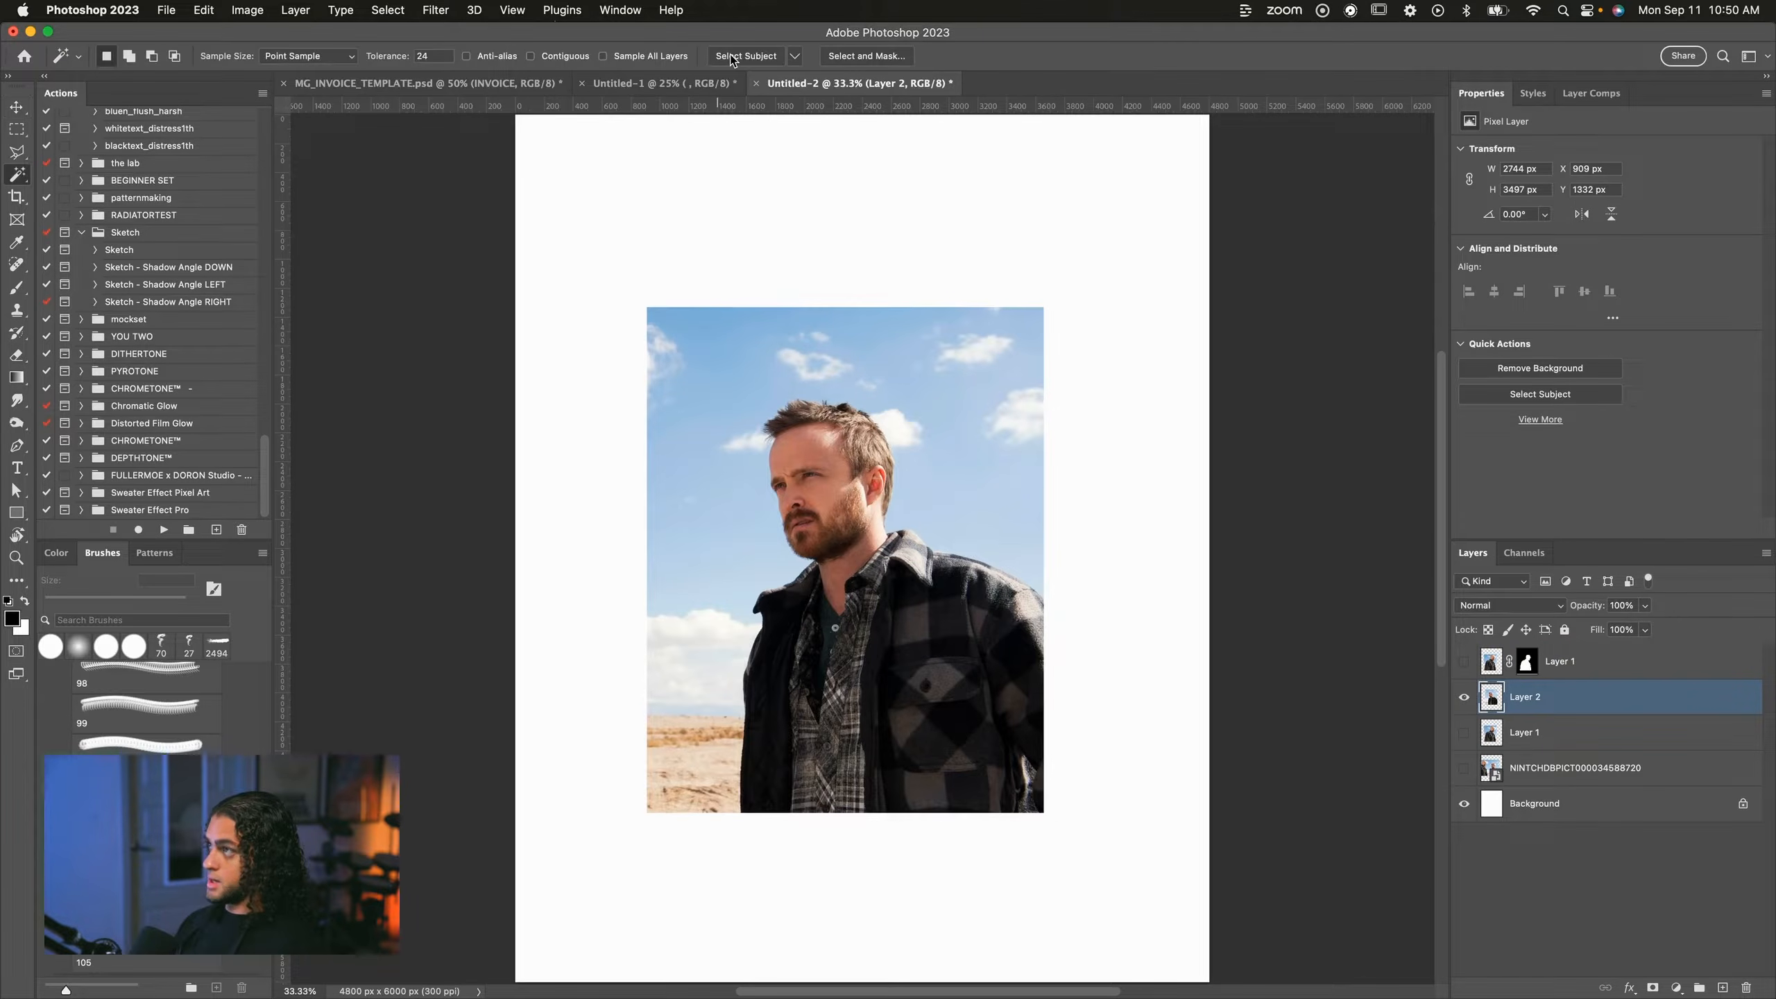
pyautogui.click(742, 56)
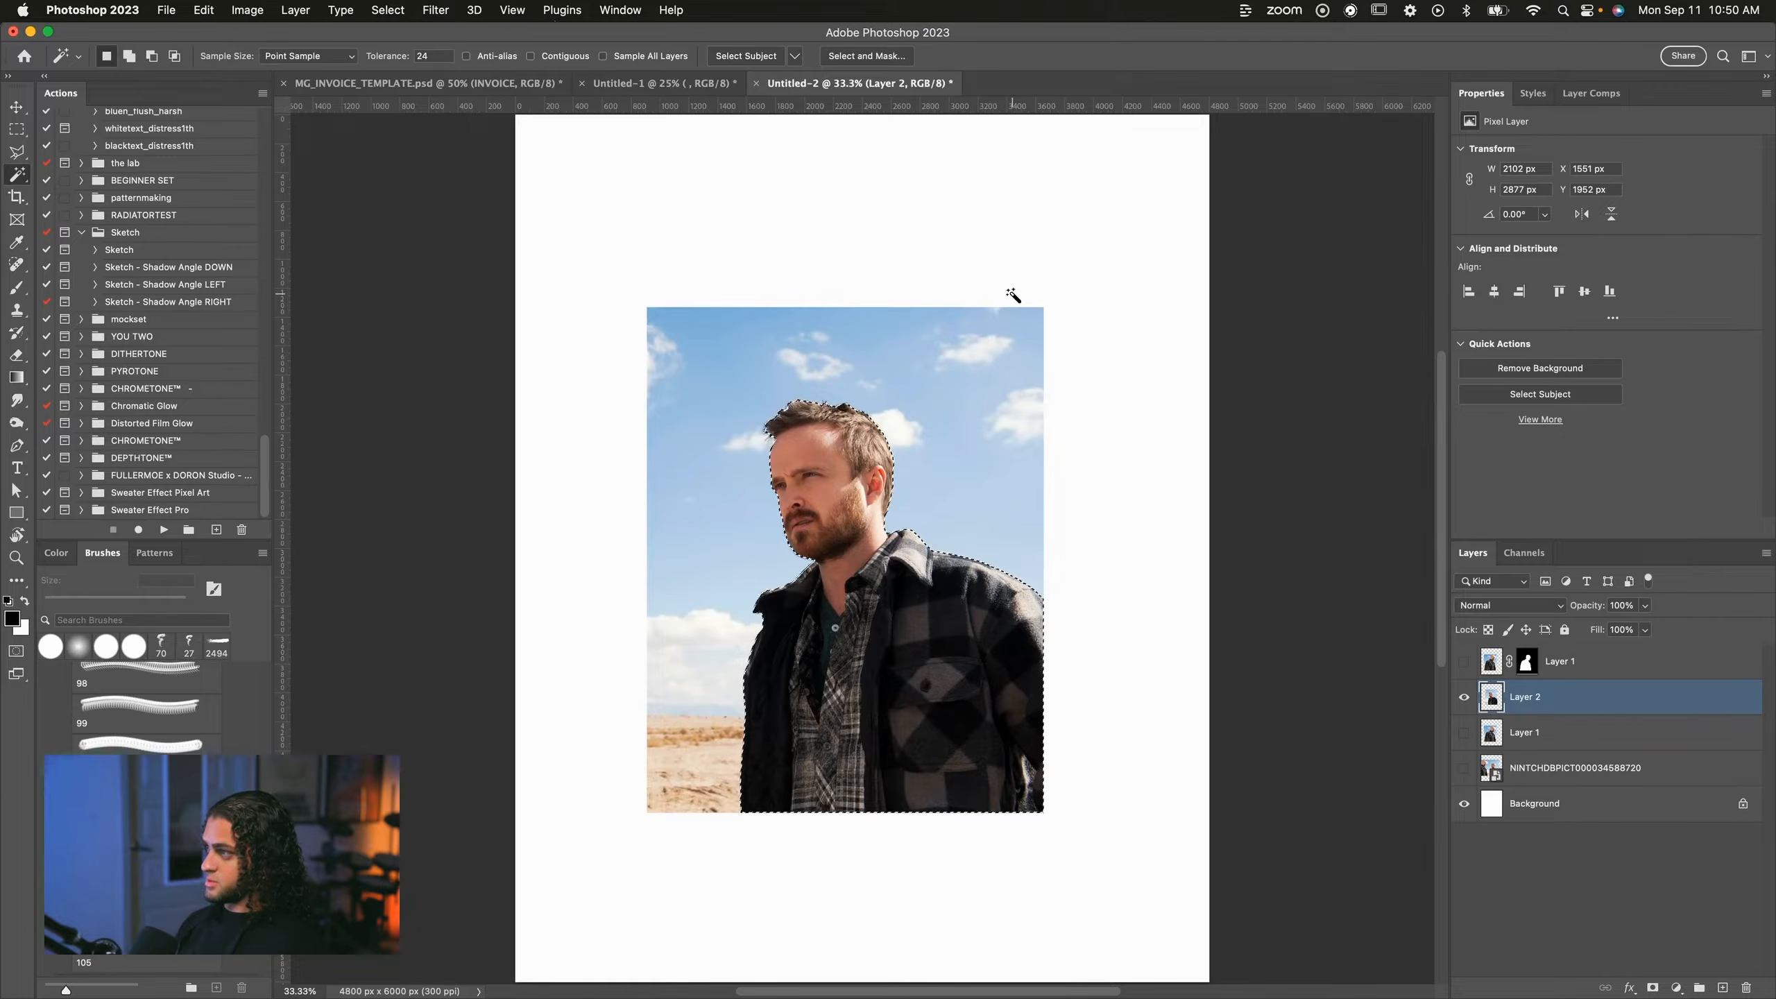
pyautogui.scroll(2, 786, 409)
pyautogui.scroll(-1, 902, 538)
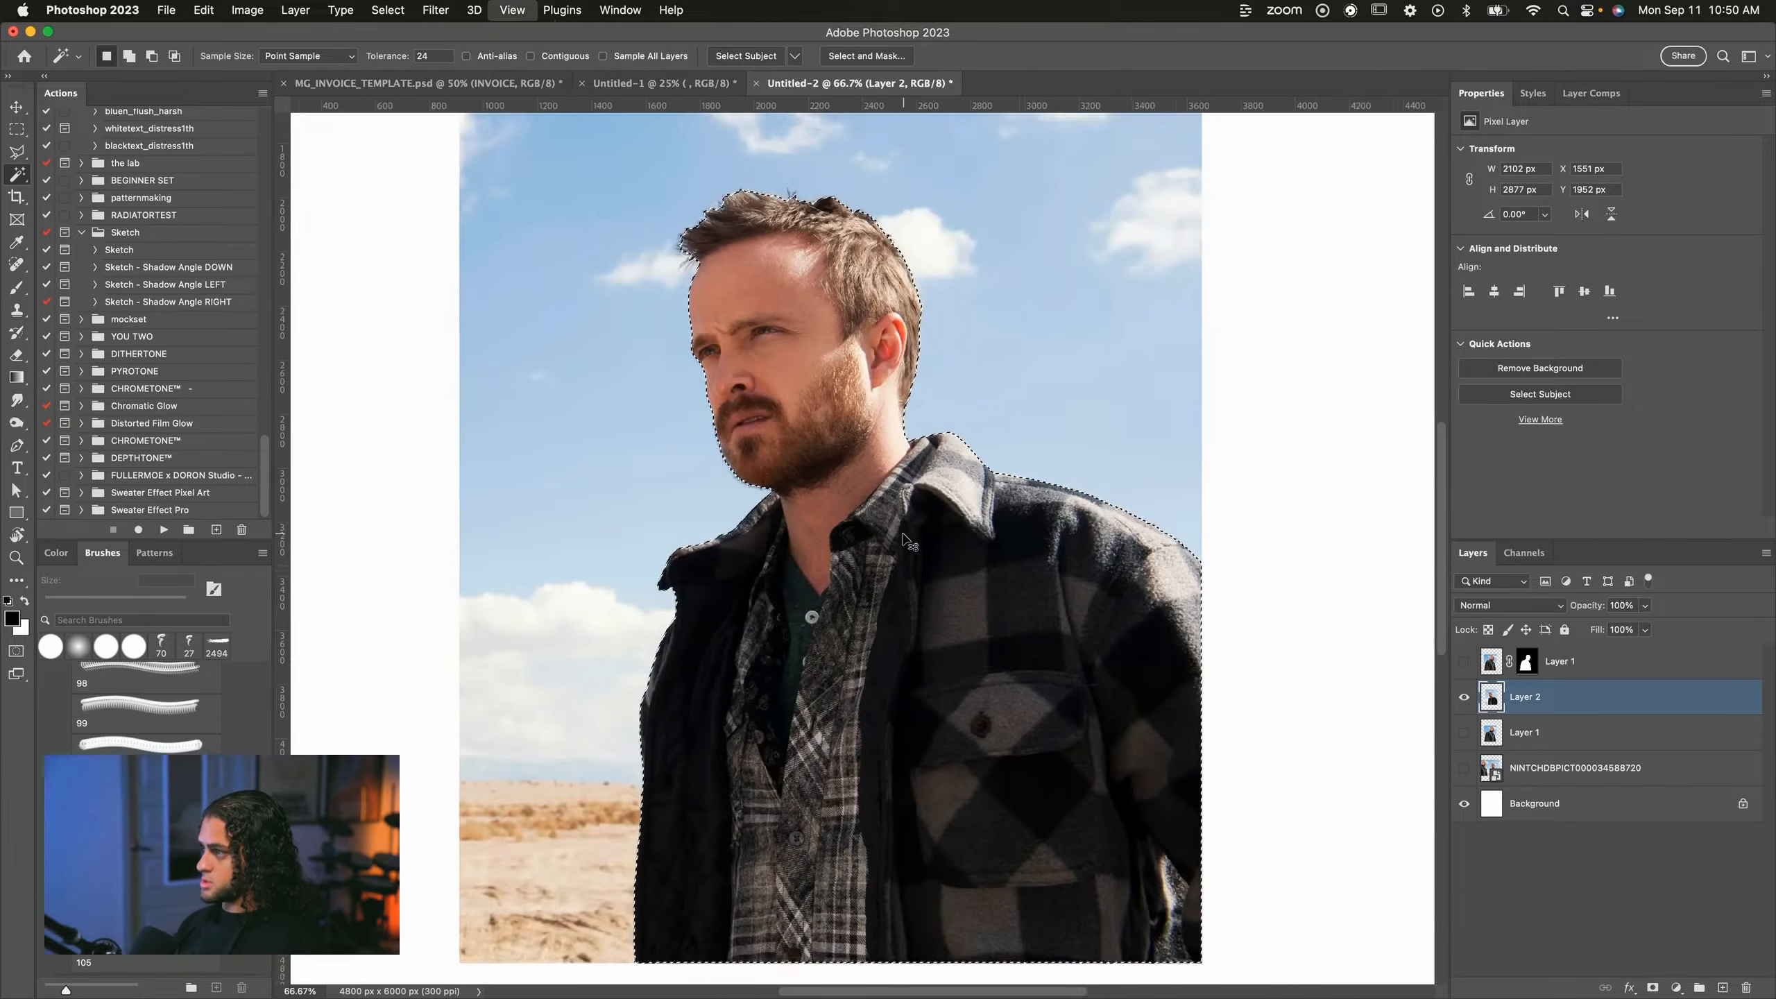
pyautogui.scroll(1, 902, 539)
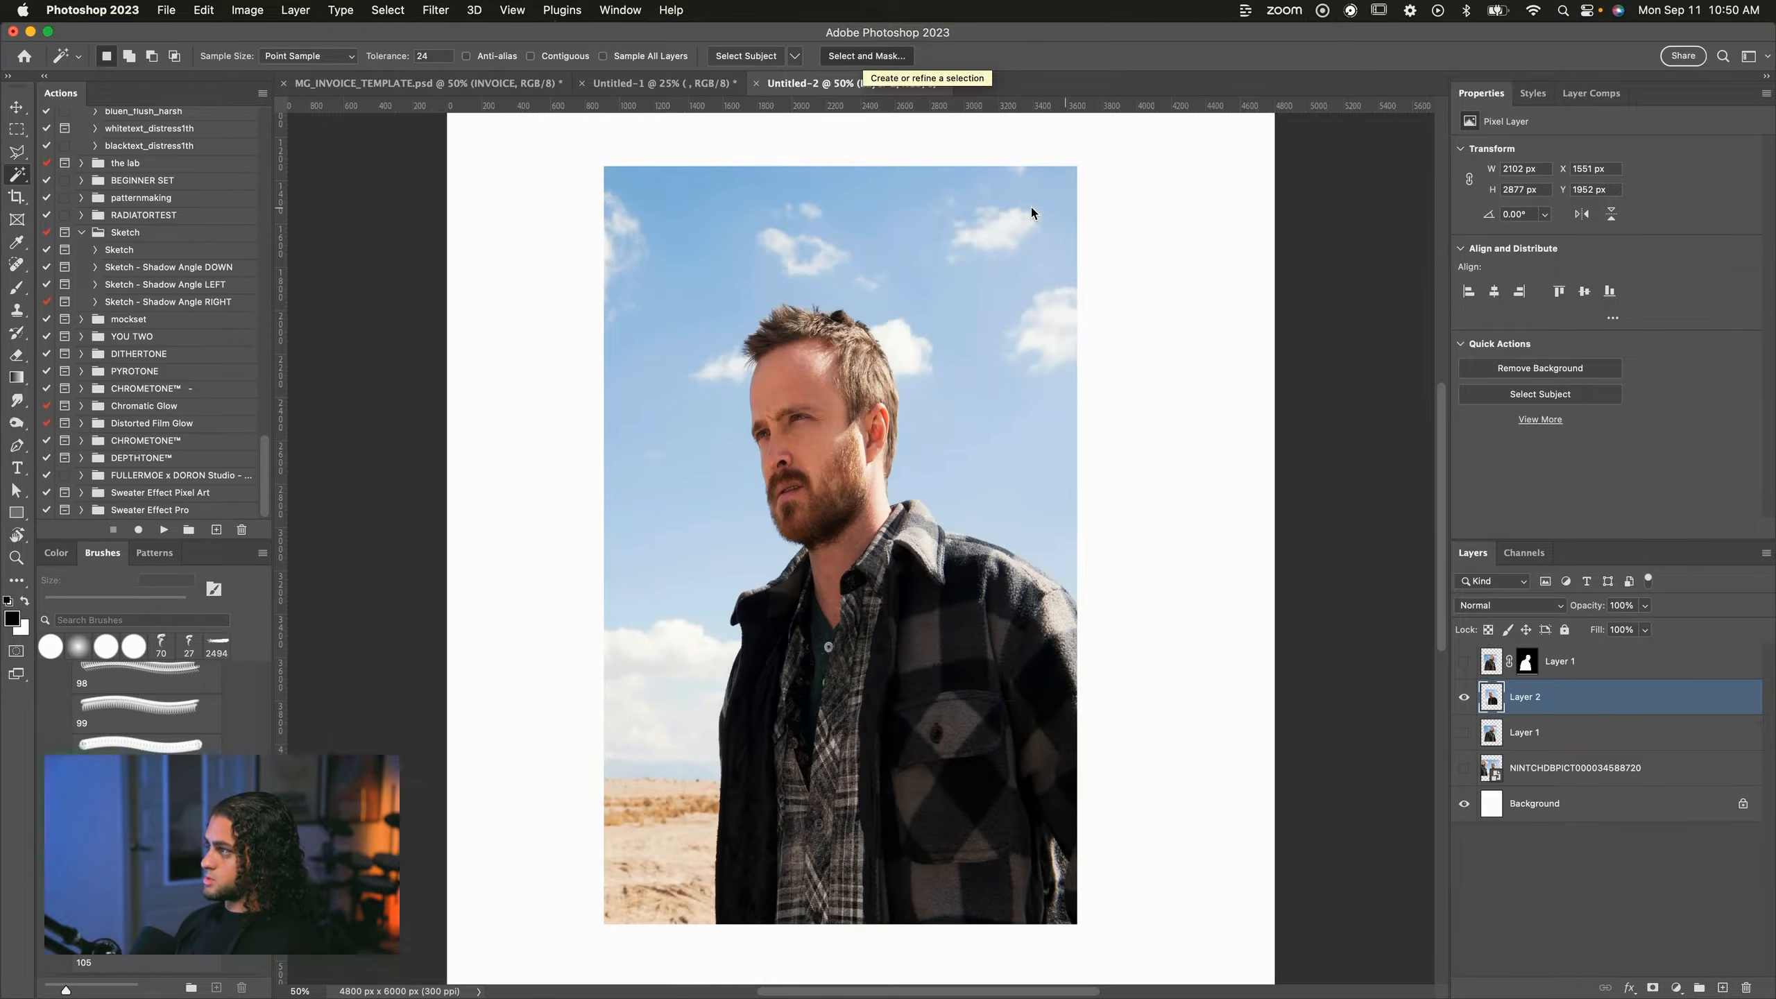
# Output the plaid-jacket man's selection from Select and Mask as New Layer with Layer Mask, using the same edge refinements.
pyautogui.scroll(2, 951, 392)
pyautogui.hscroll(-1, 951, 392)
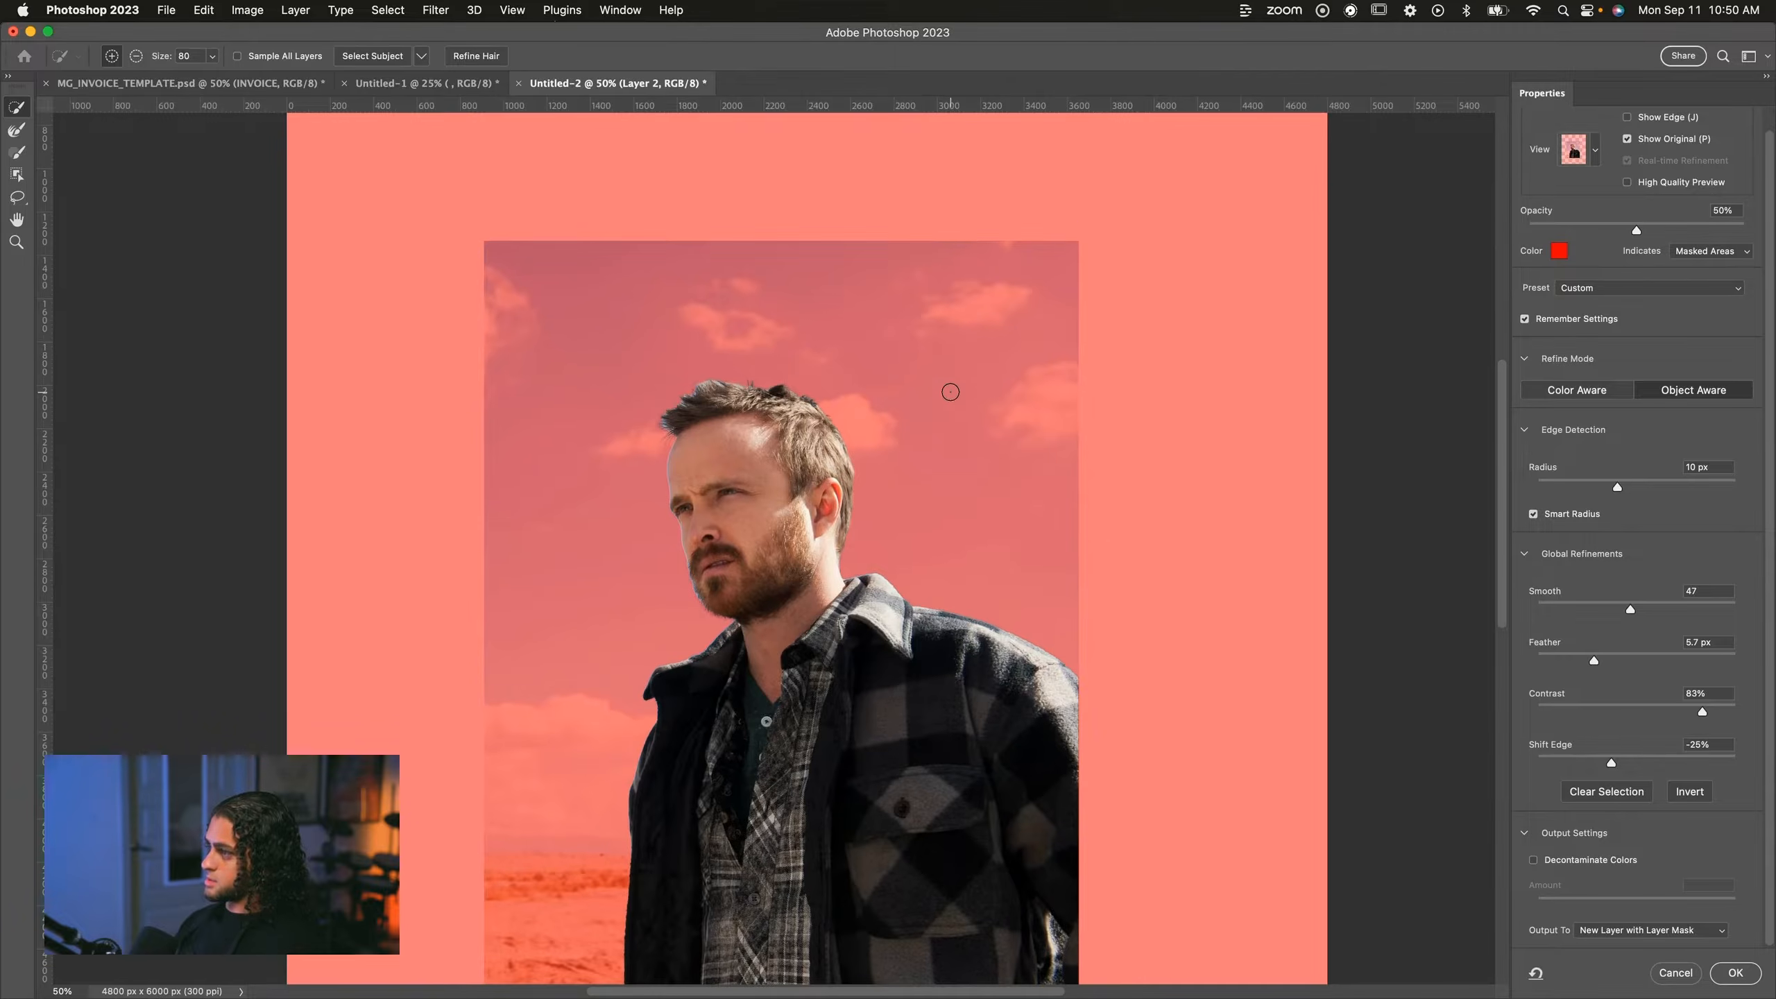
pyautogui.click(1749, 977)
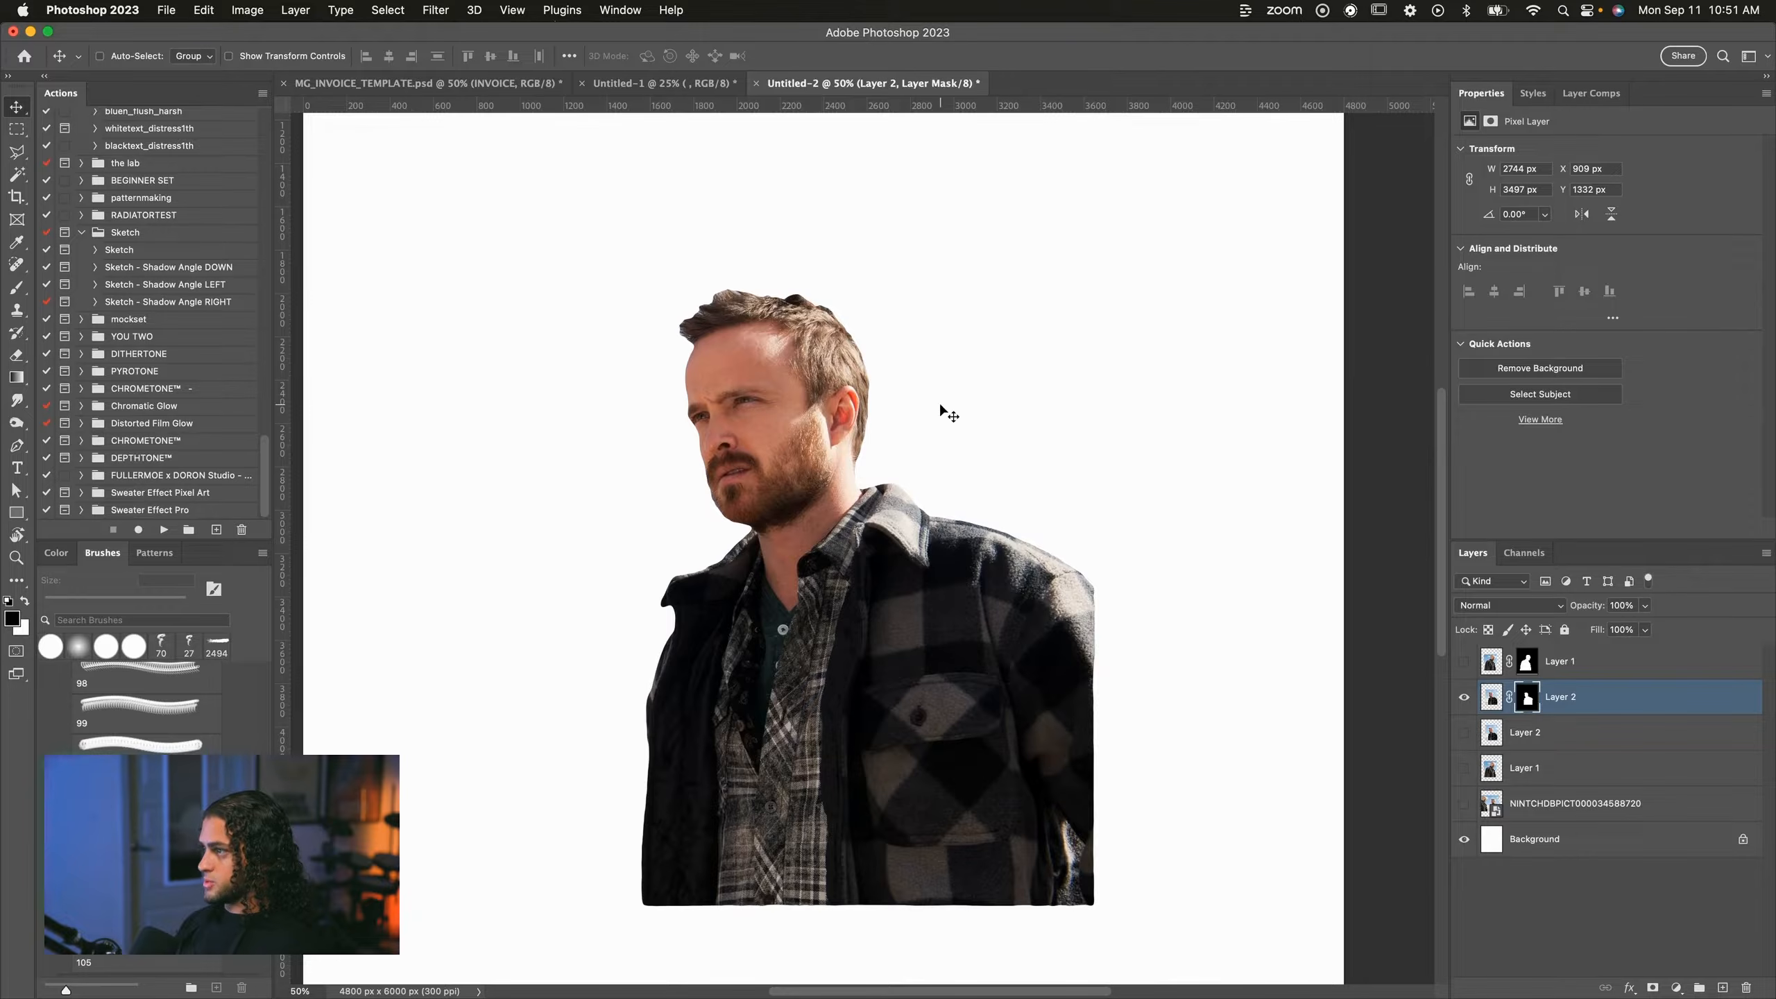
# Try a 70 px brush touch-up on the plaid-jacket man's layer mask at the hairline, undoing the stroke.
pyautogui.press('b')
pyautogui.press('super+plus')
pyautogui.scroll(3, 809, 345)
pyautogui.hscroll(-3, 809, 345)
pyautogui.press('super+plus')
pyautogui.press('super+plus')
pyautogui.scroll(4, 800, 342)
pyautogui.hscroll(-2, 800, 342)
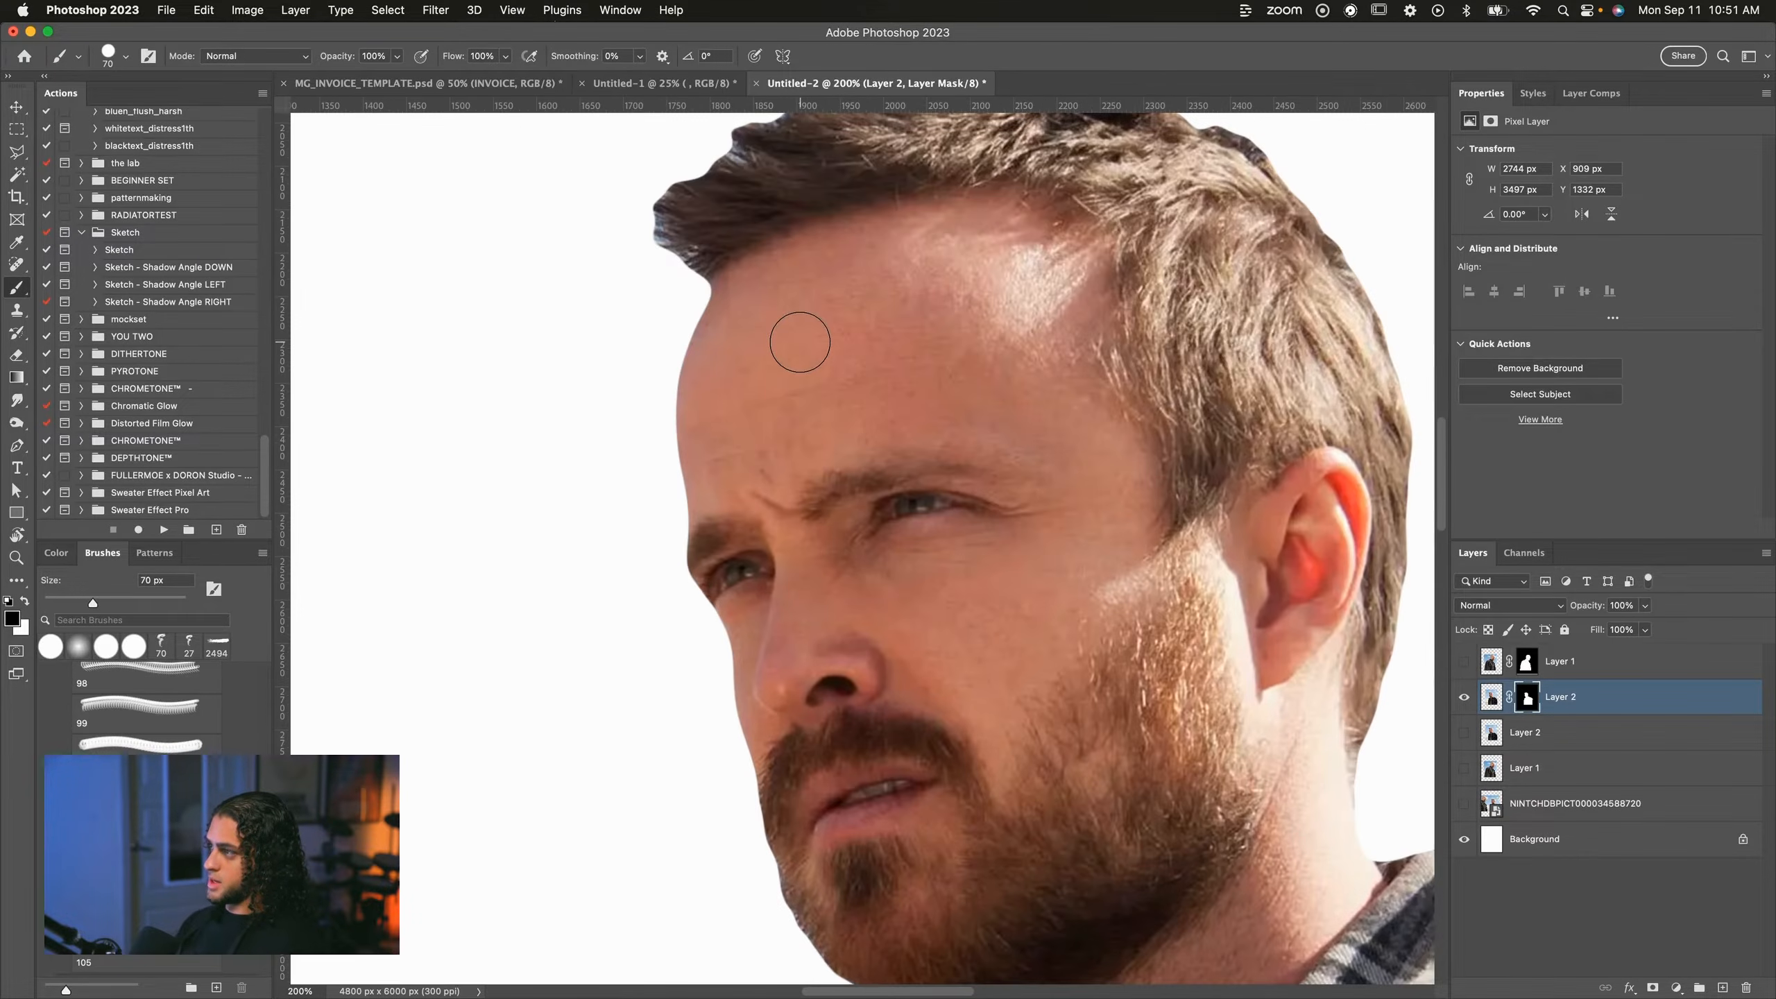
pyautogui.scroll(2, 800, 342)
pyautogui.hscroll(-1, 800, 342)
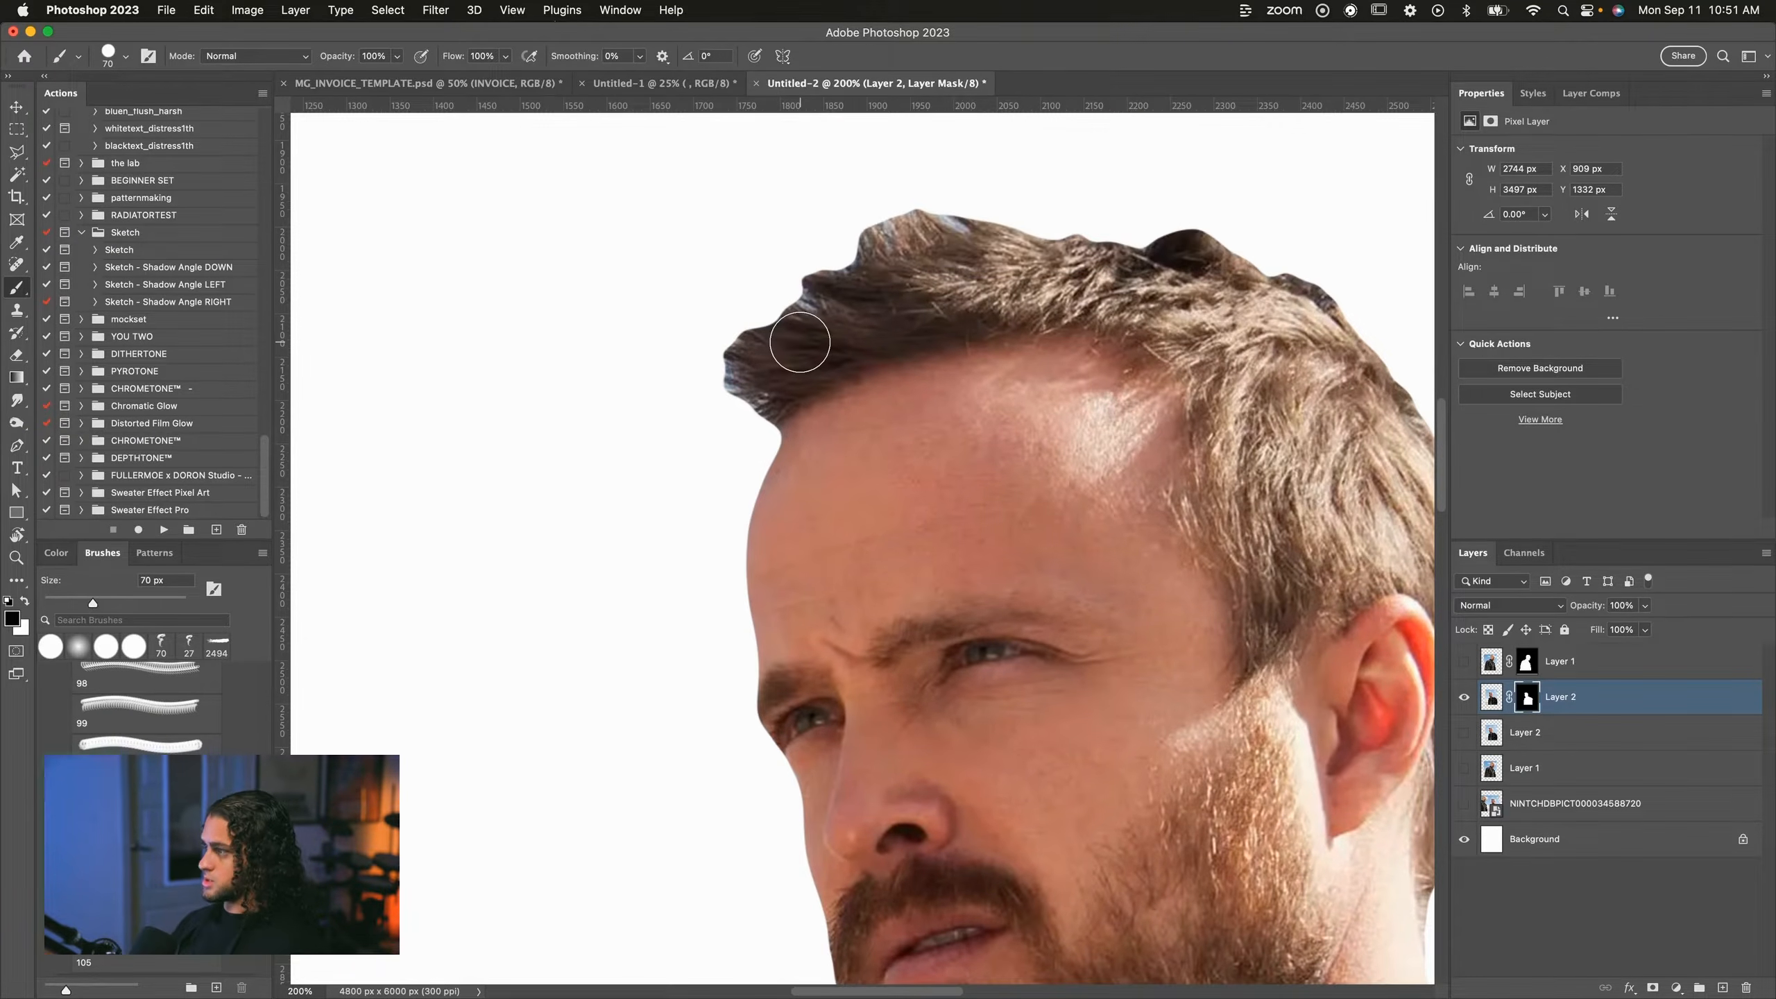
pyautogui.click(782, 397)
pyautogui.press('super+z')
pyautogui.press('x')
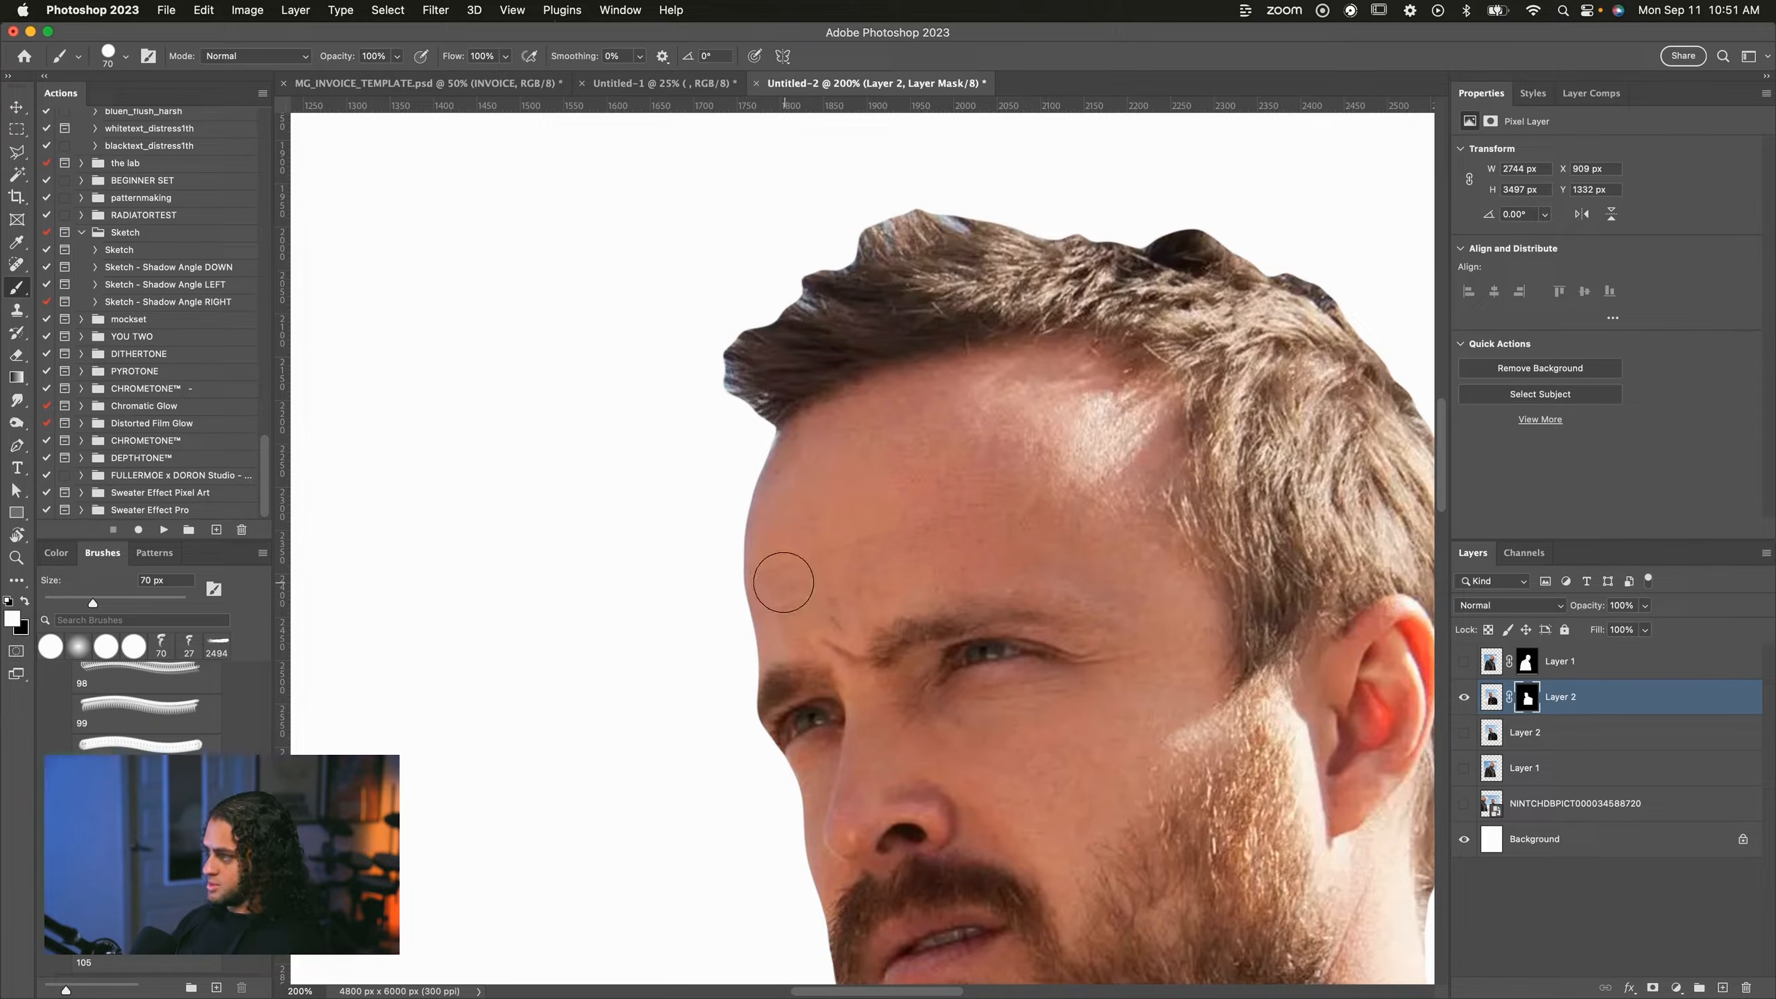
pyautogui.scroll(-5, 786, 699)
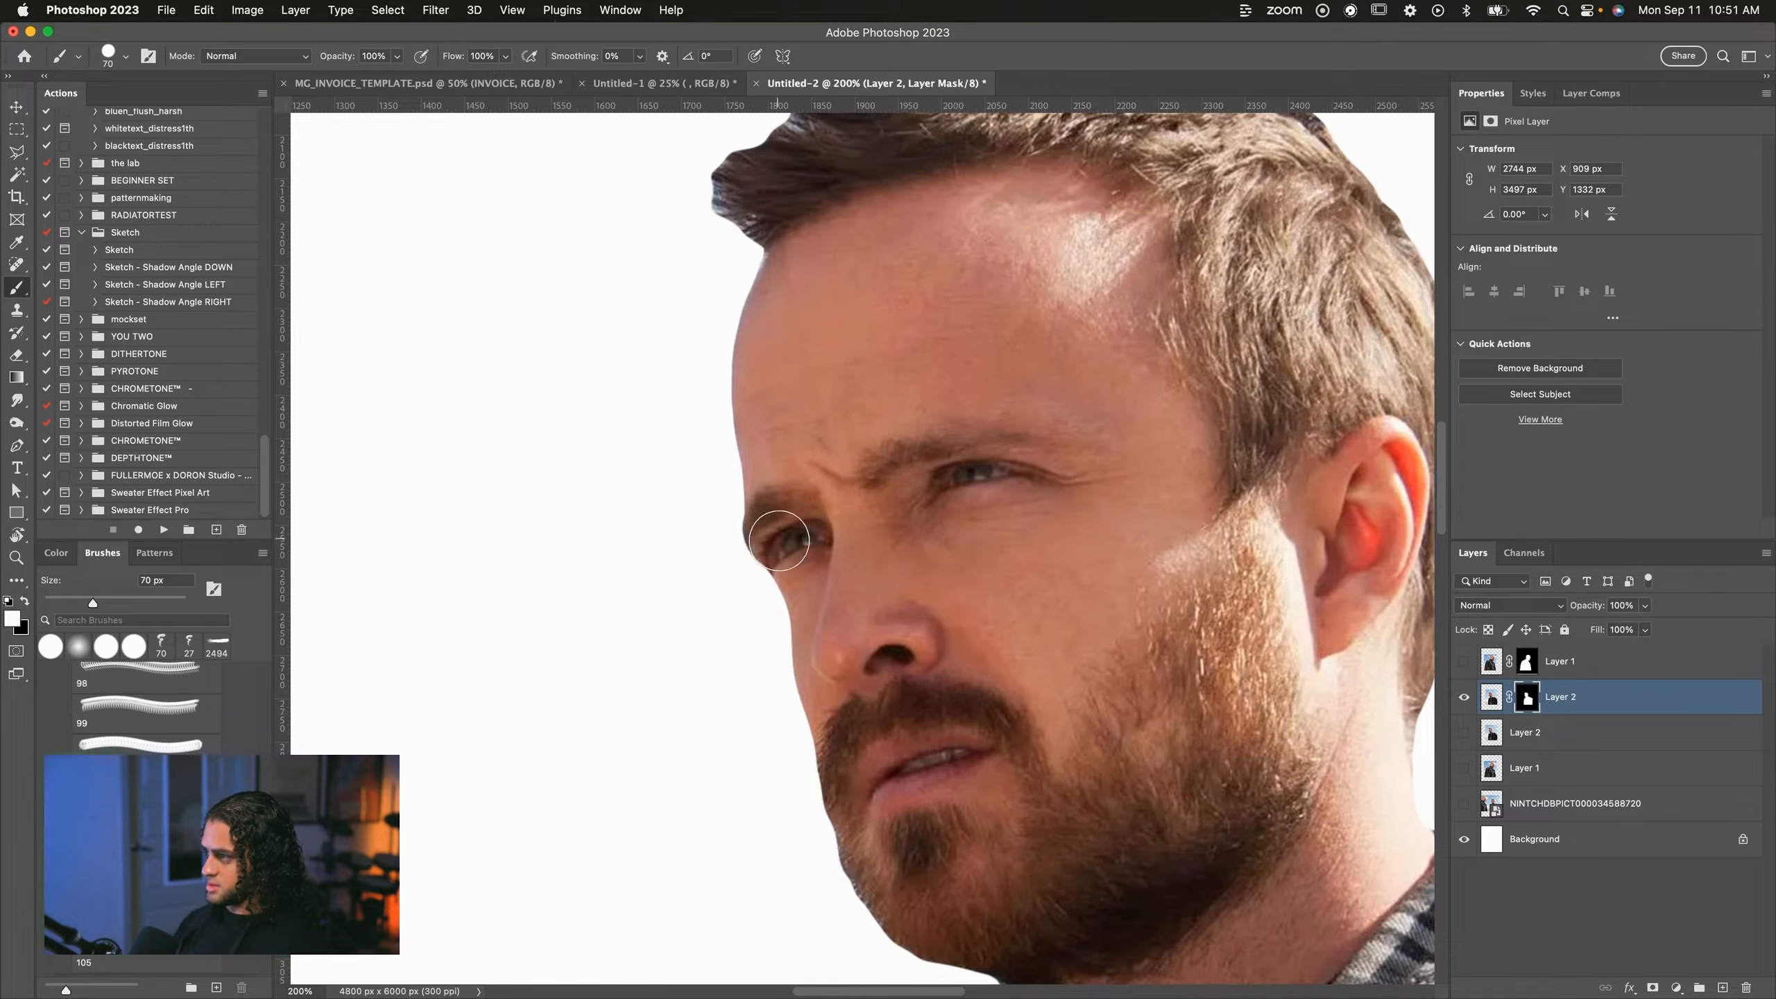
pyautogui.press('x')
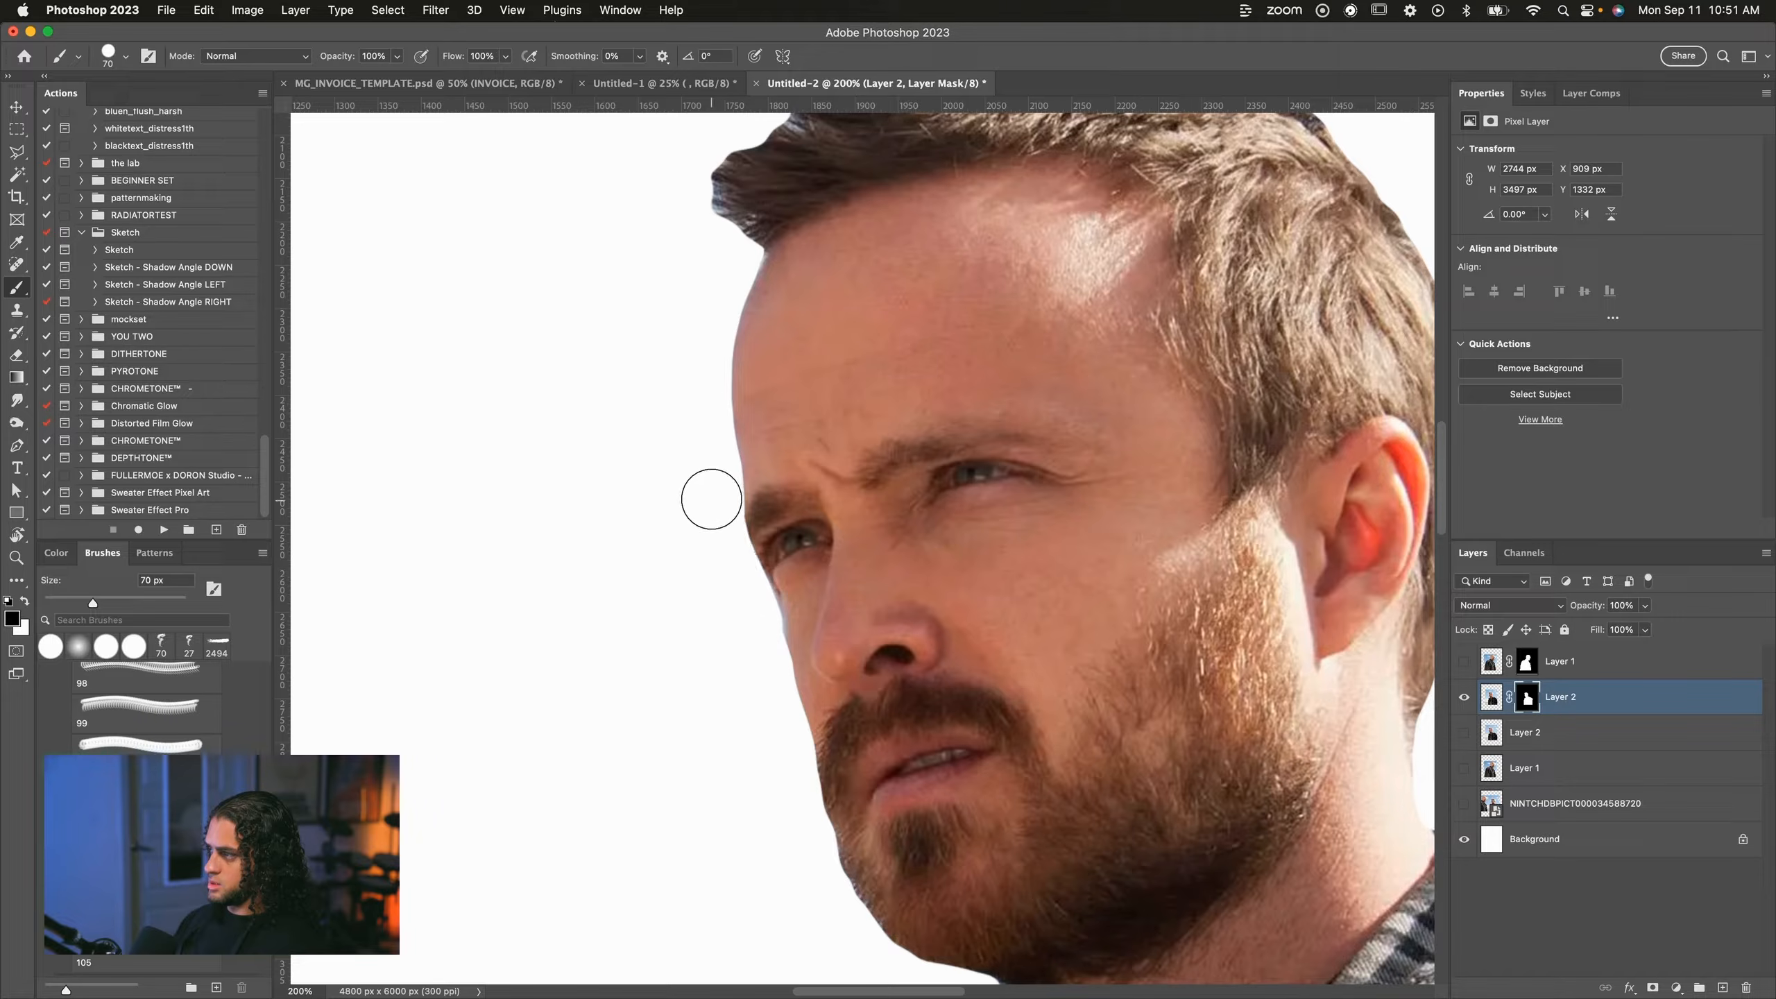
# Apply the layer mask on the plaid-jacket man's cutout permanently to its pixels.
pyautogui.press('super+0')
pyautogui.press('super+plus')
pyautogui.press('super+minus')
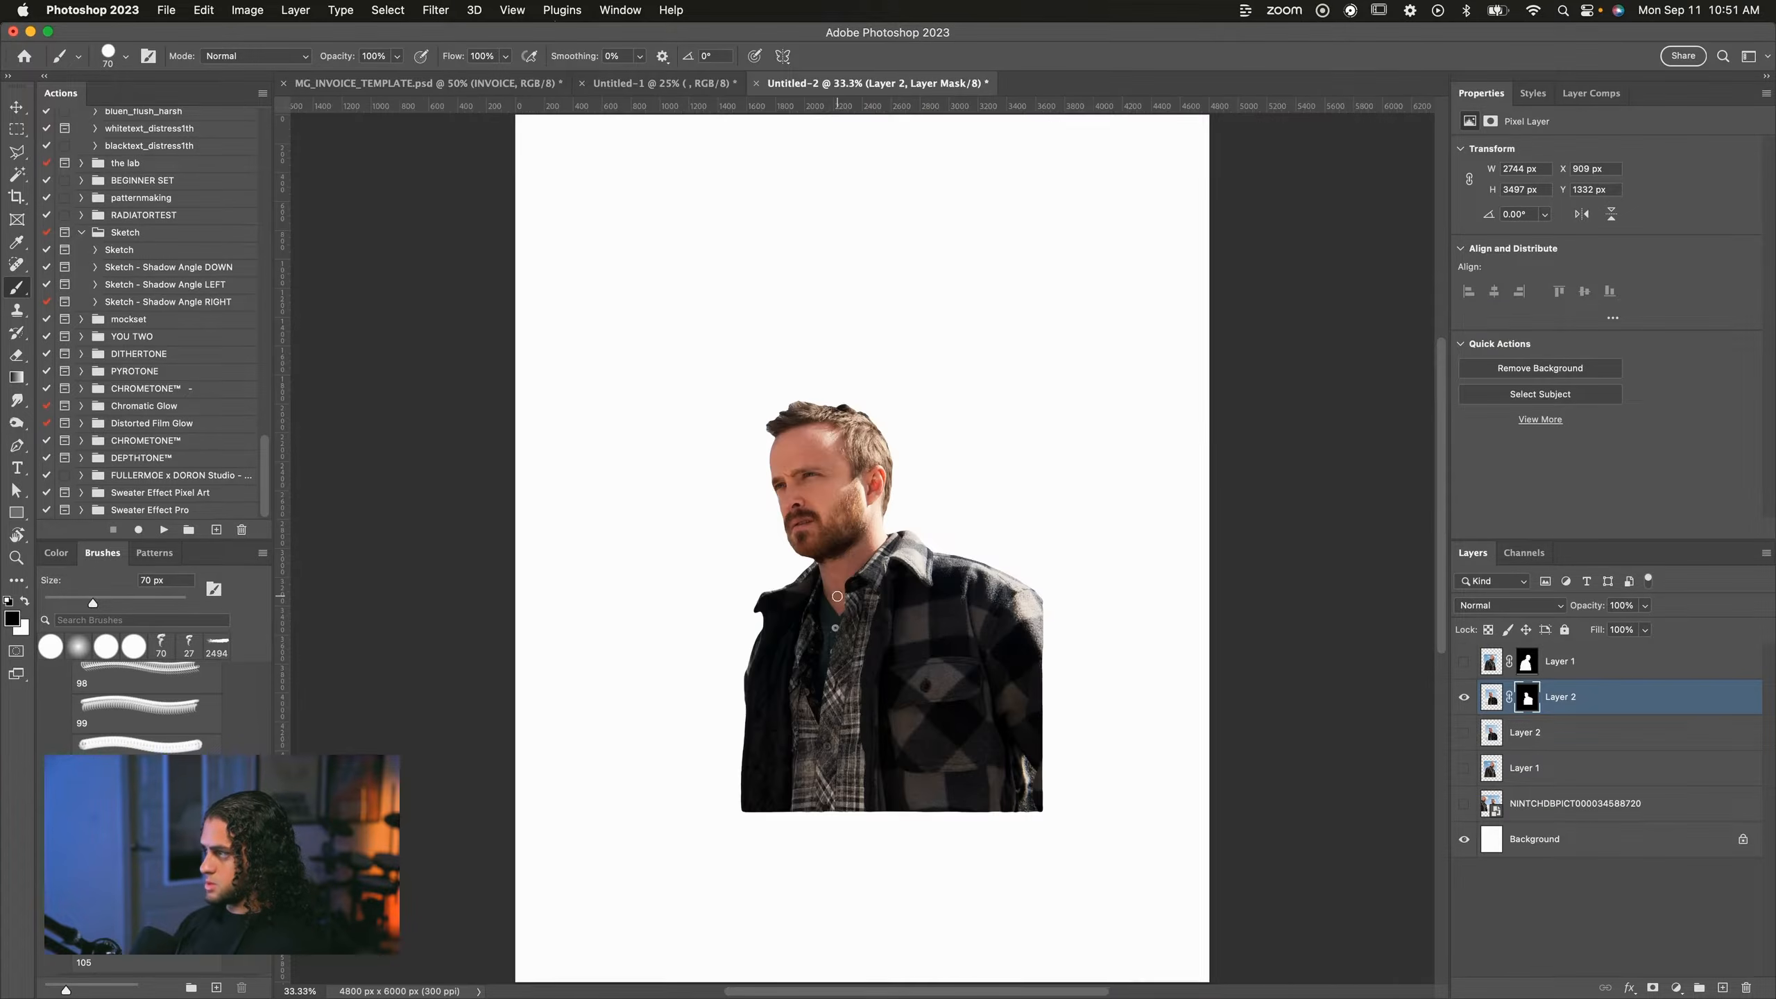
pyautogui.press('super+plus')
pyautogui.press('v')
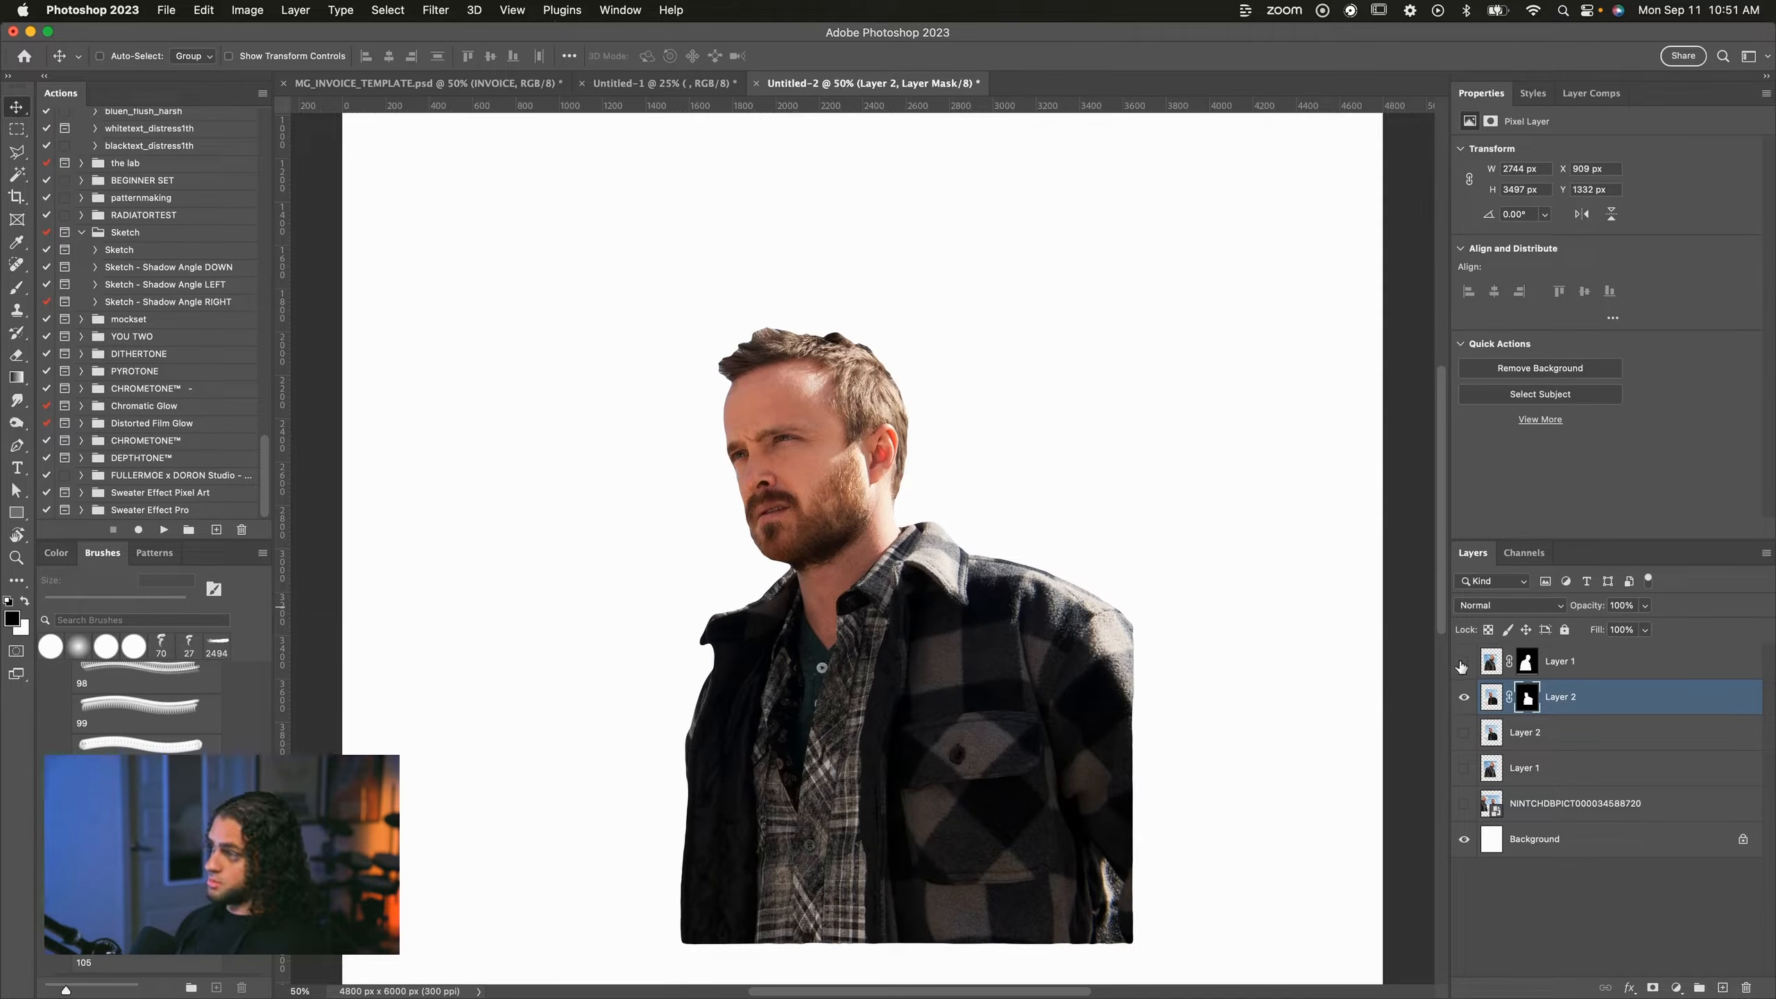
pyautogui.press('super+minus')
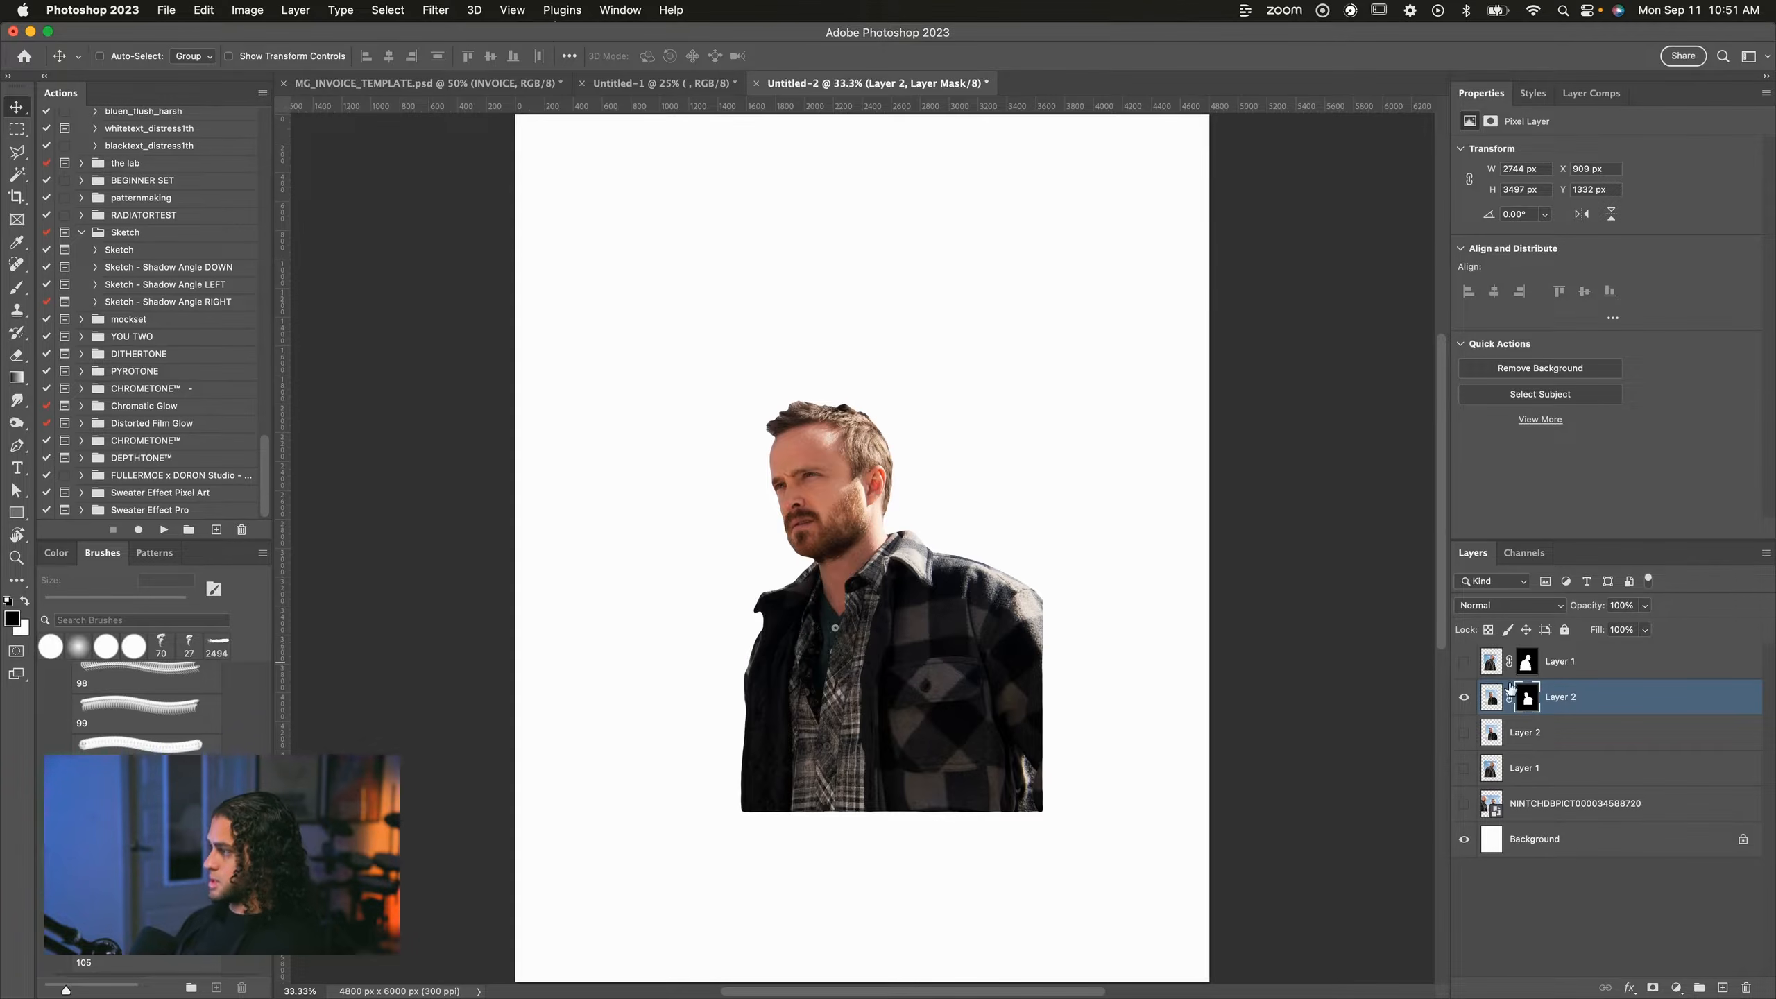
pyautogui.click(1527, 698)
pyautogui.rightClick(1530, 700)
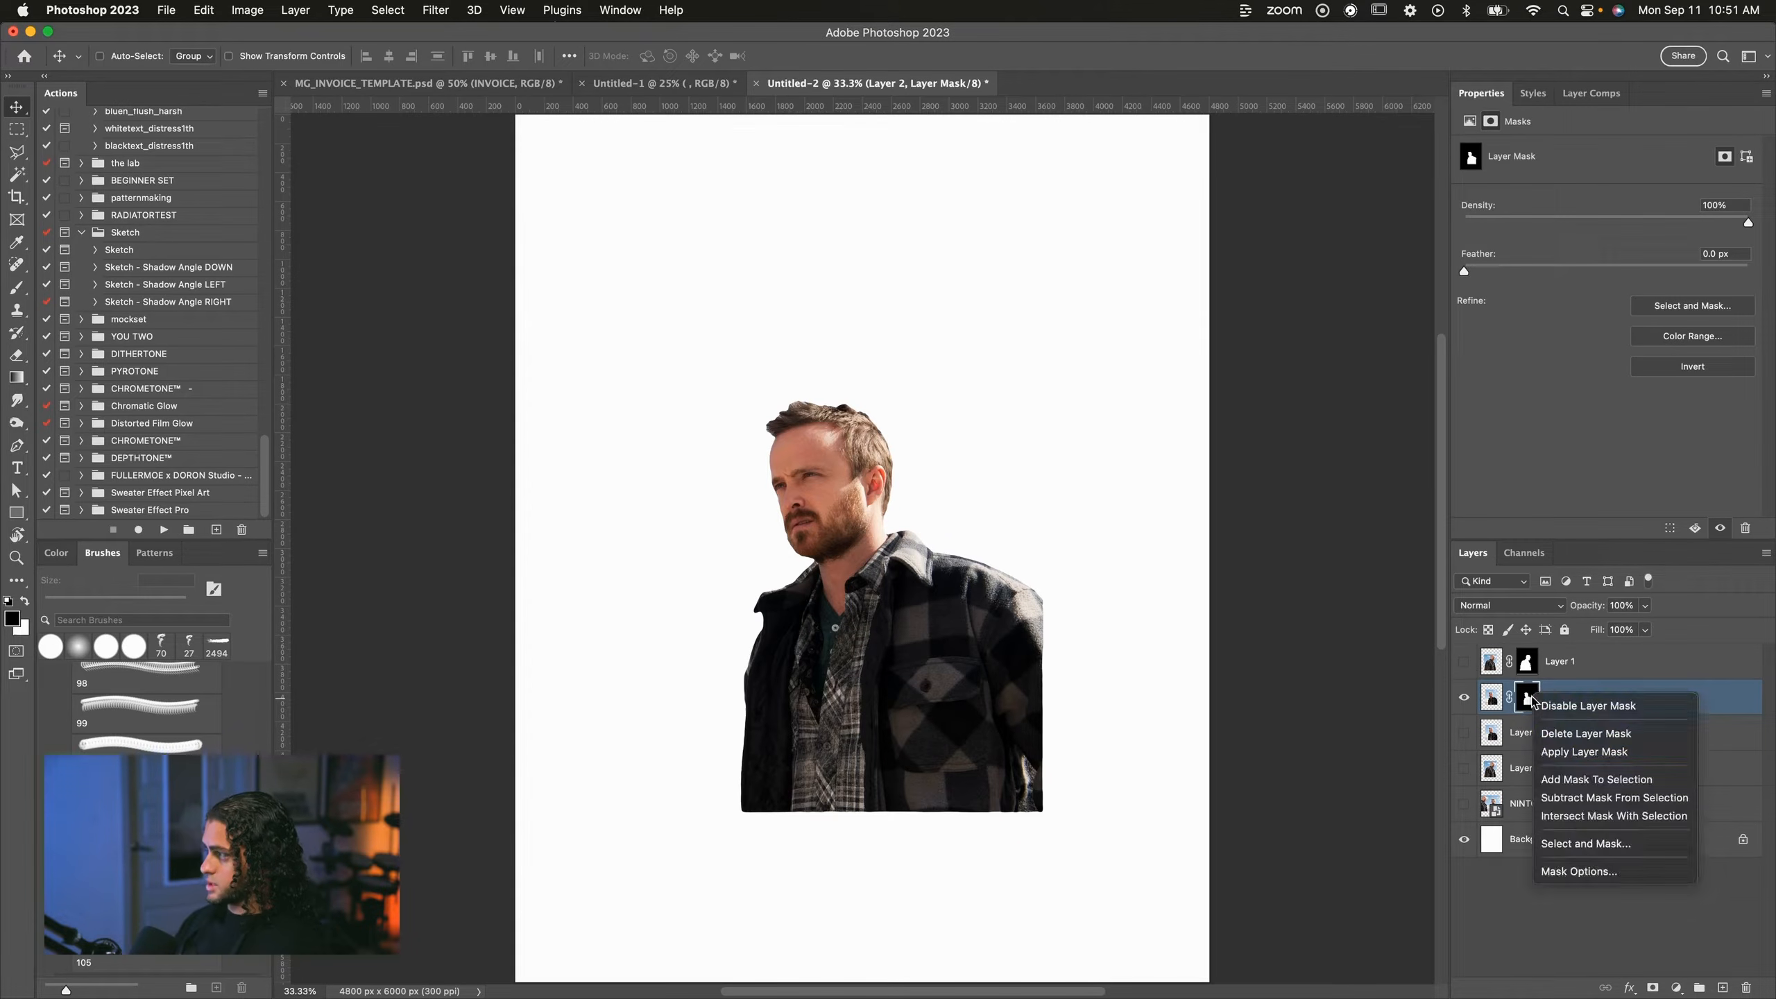
pyautogui.click(1566, 748)
# Show the bald man's cutout again and apply its layer mask permanently.
pyautogui.click(1464, 661)
pyautogui.click(1557, 663)
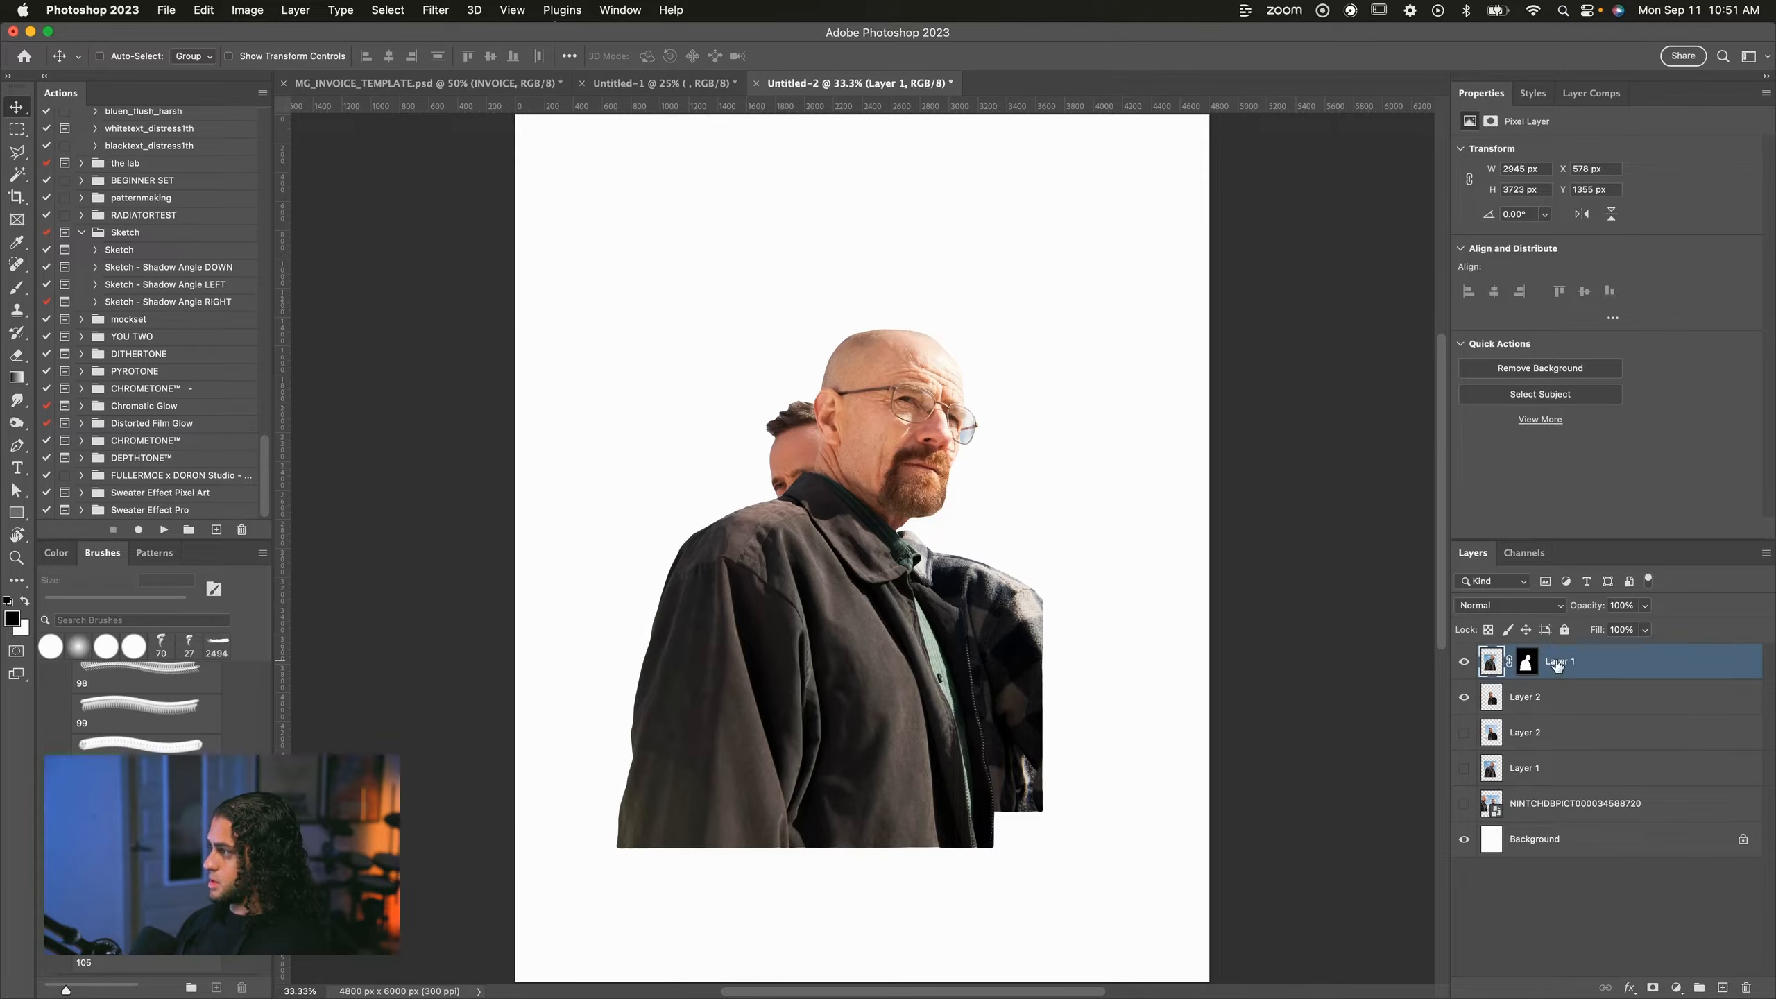
pyautogui.rightClick(1533, 666)
pyautogui.click(1558, 719)
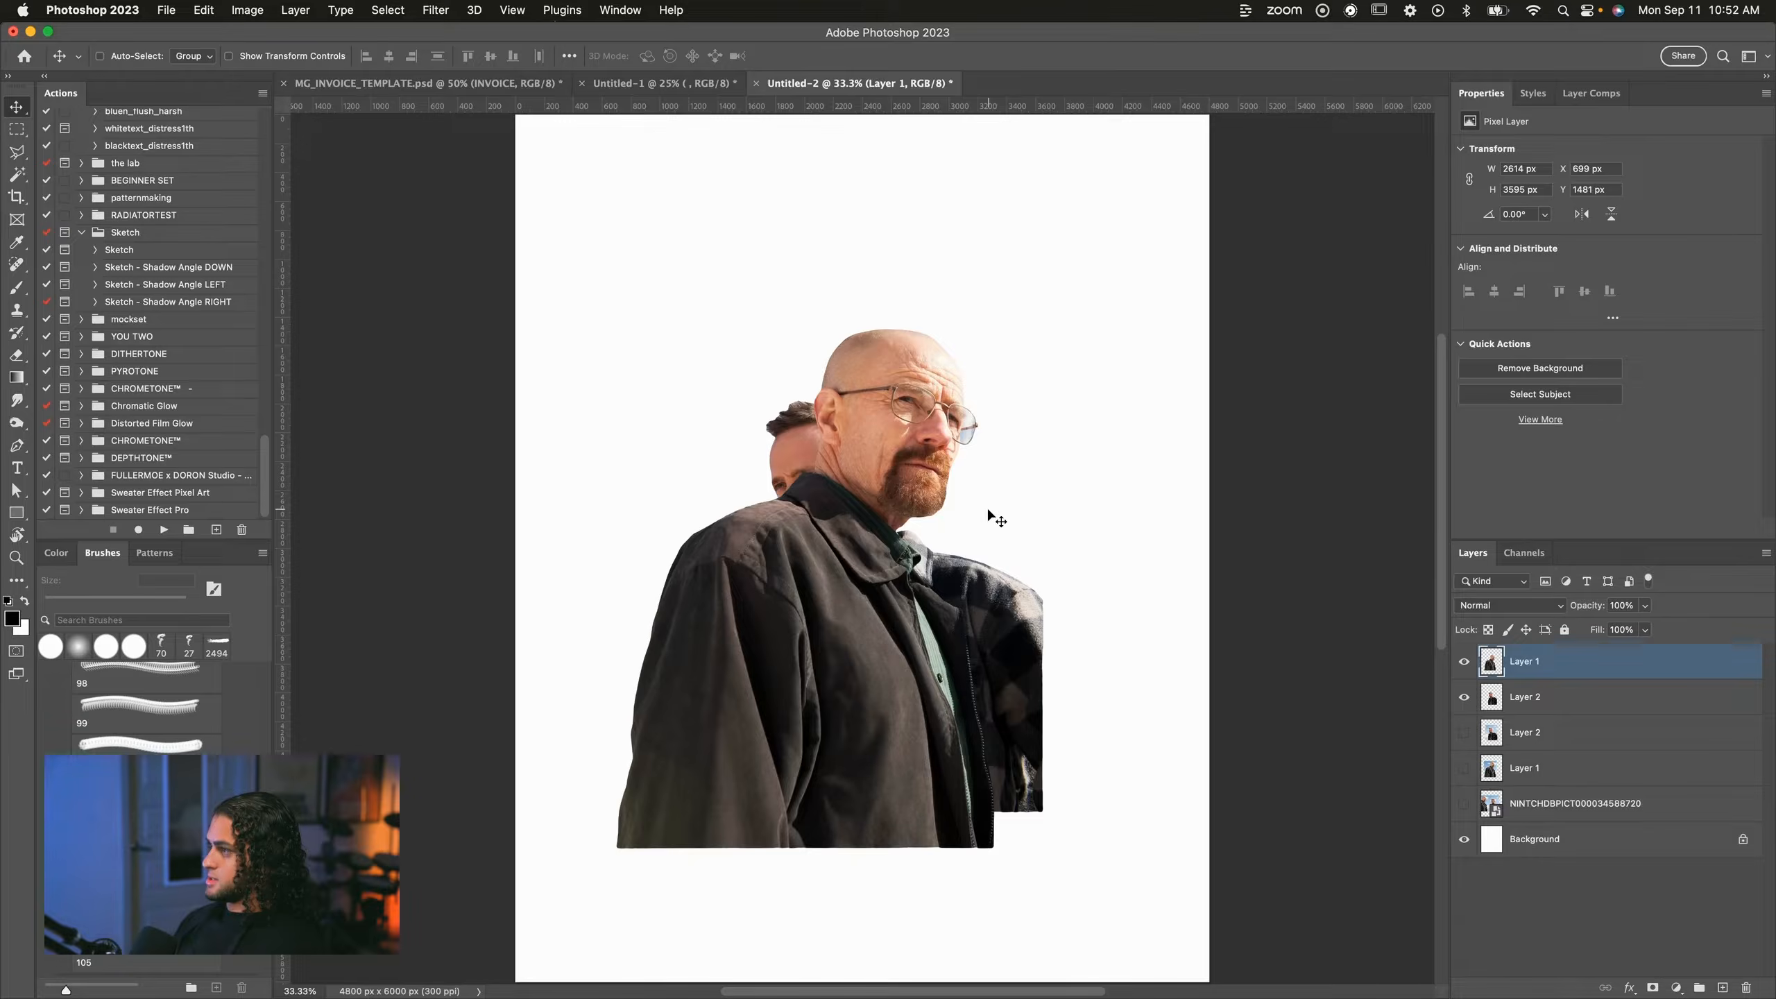
# Place the two cutouts side by side with the bald man on the left, and flip the plaid-jacket man horizontally.
pyautogui.moveTo(987, 510); pyautogui.dragTo(1127, 561)
pyautogui.click(1538, 698)
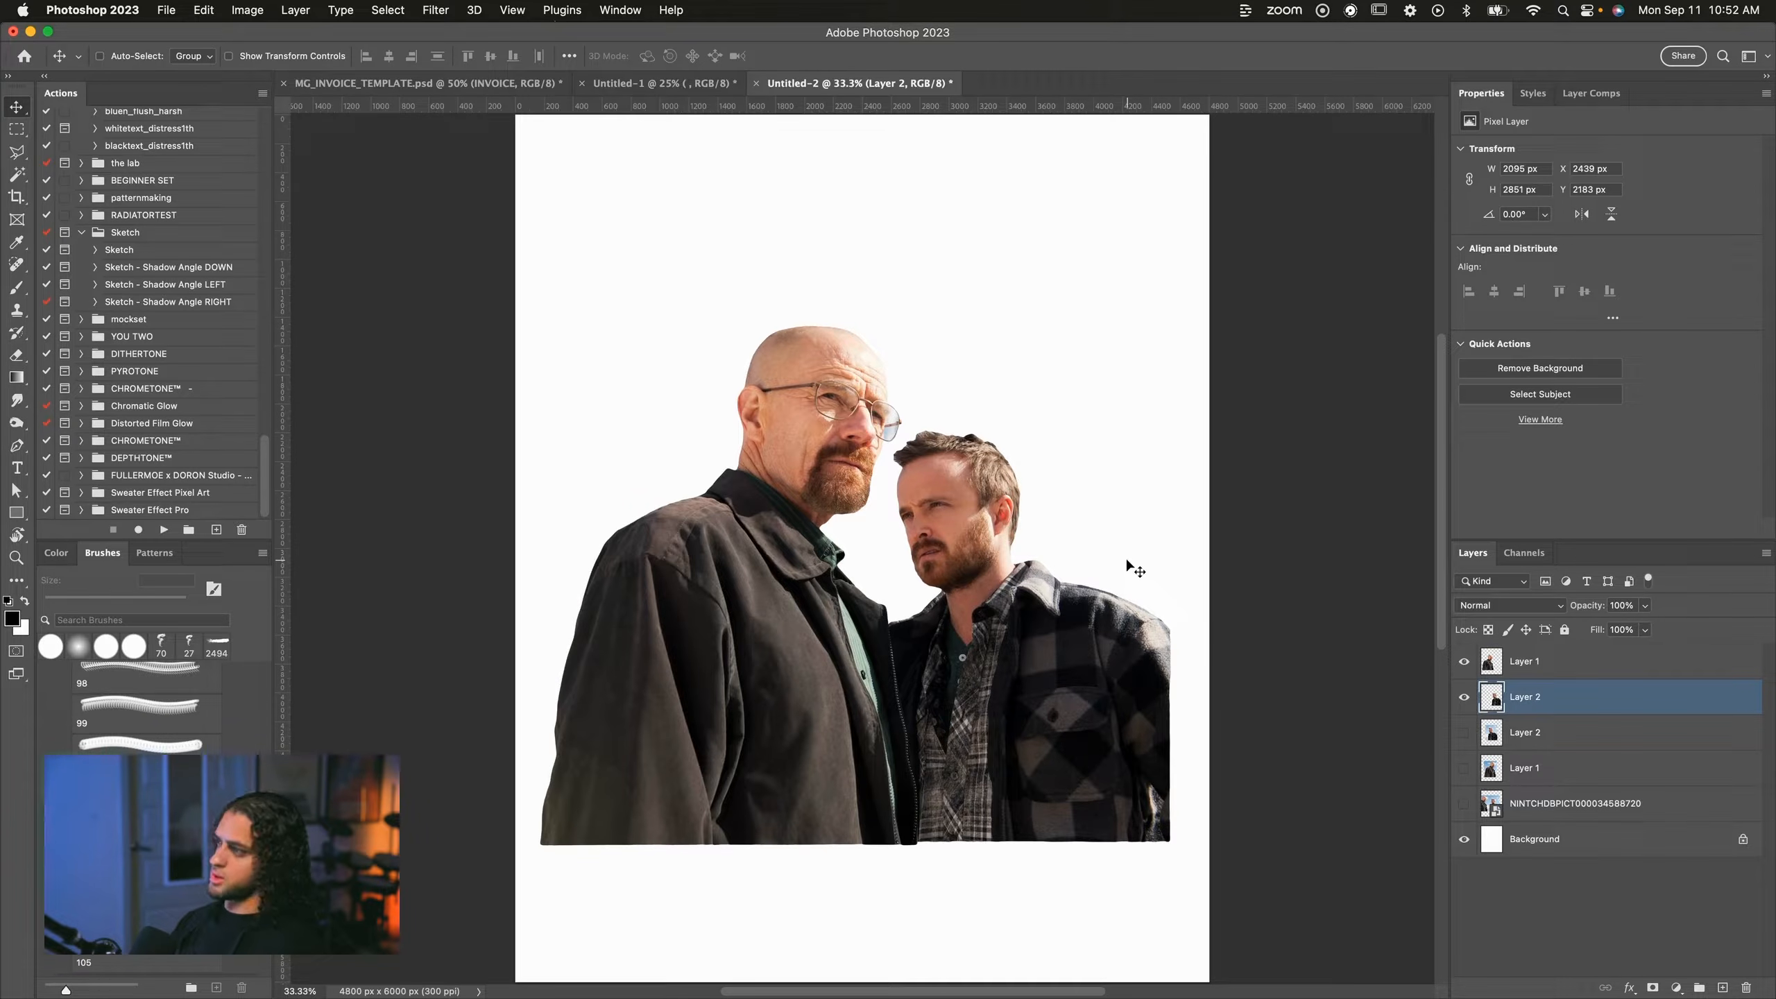
pyautogui.press('super+t')
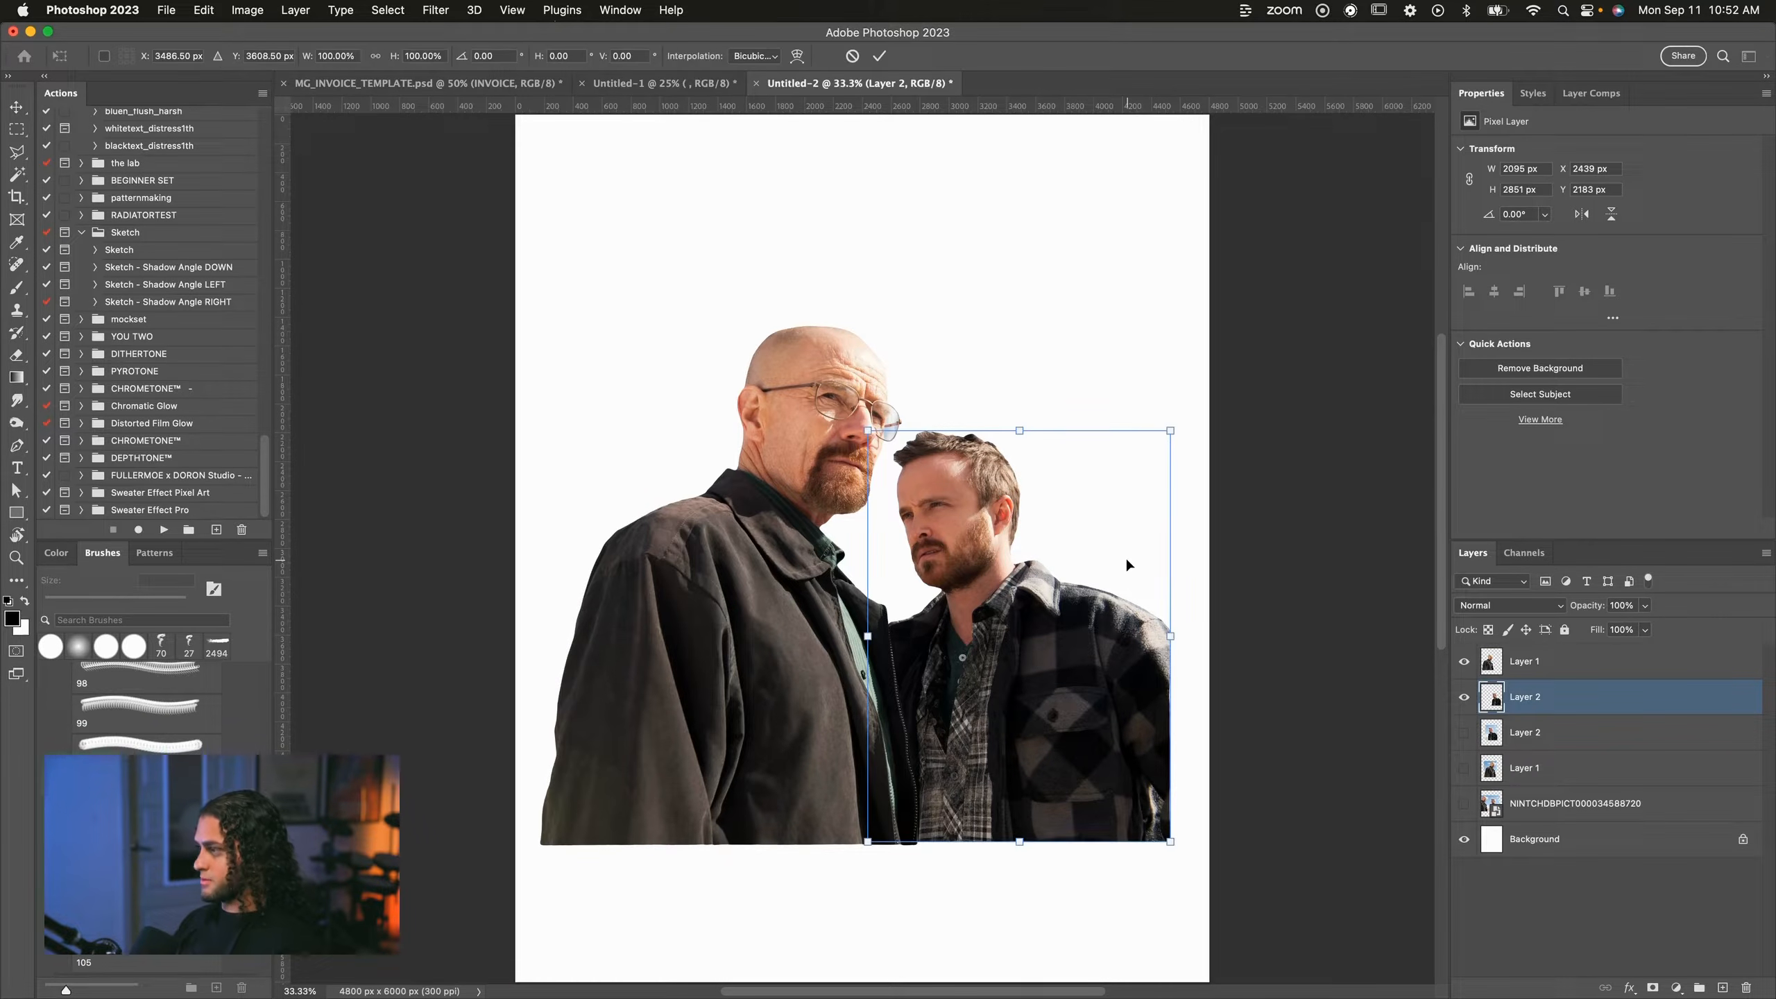
pyautogui.rightClick(1089, 594)
pyautogui.rightClick(960, 535)
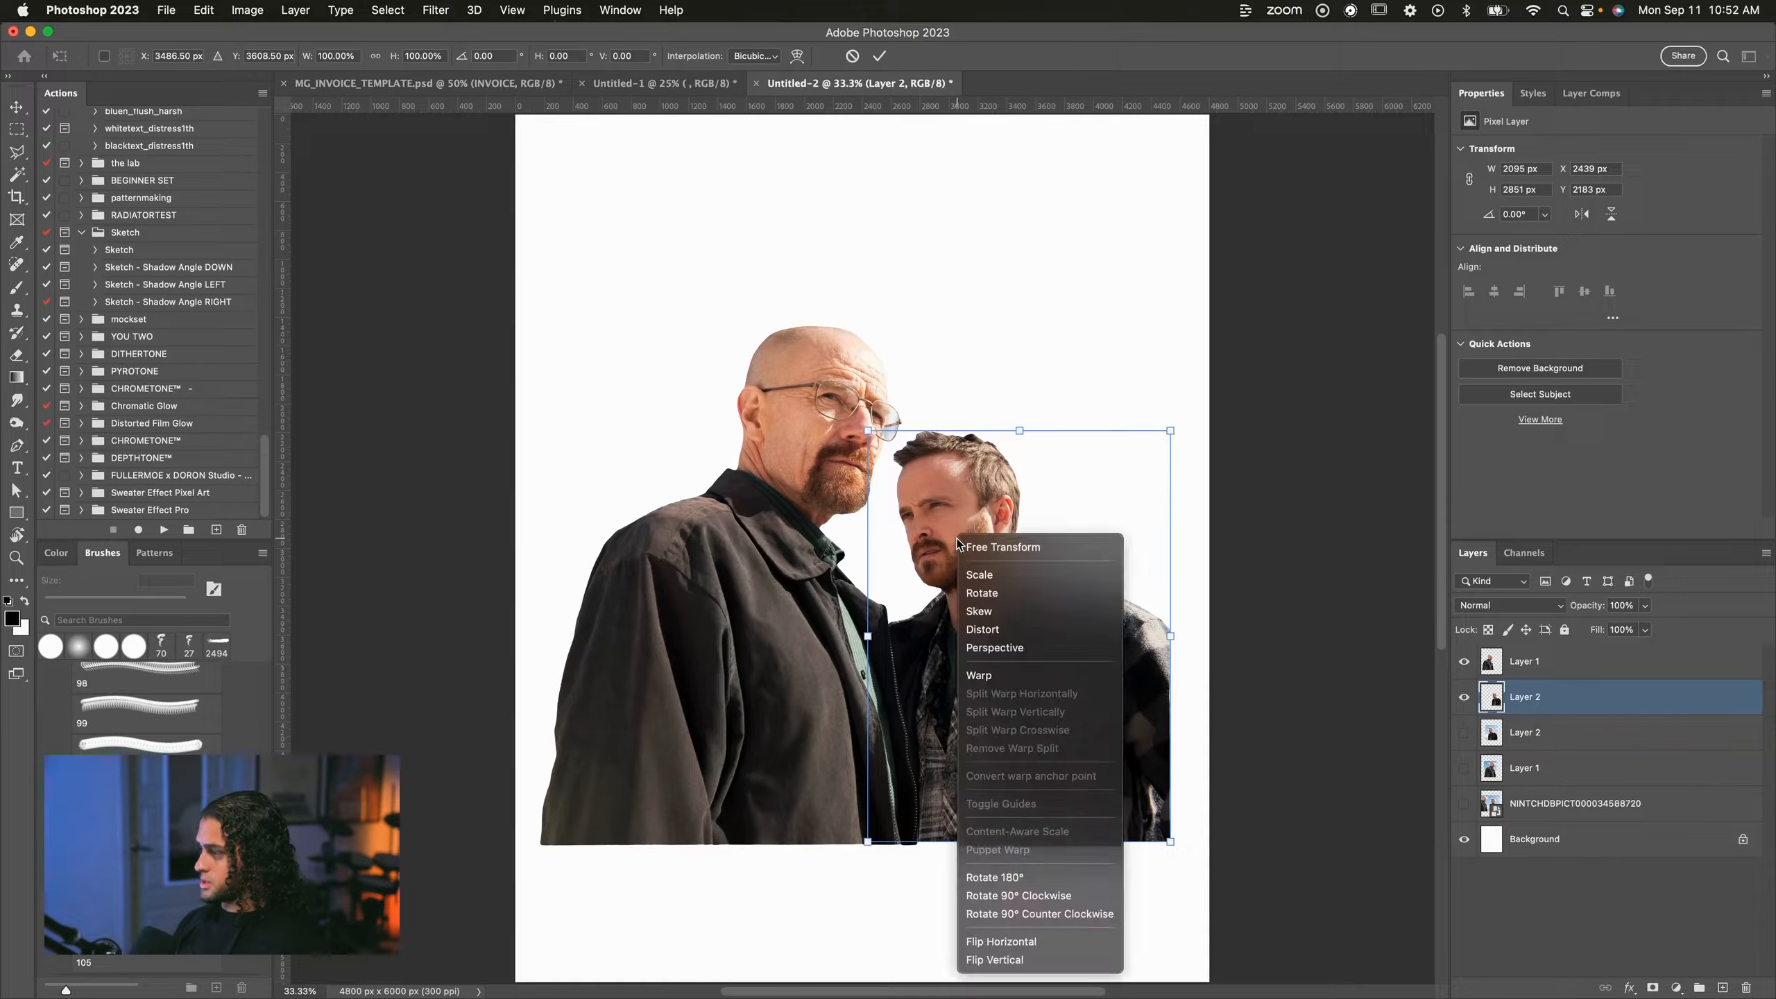
pyautogui.click(1009, 941)
pyautogui.press('Return')
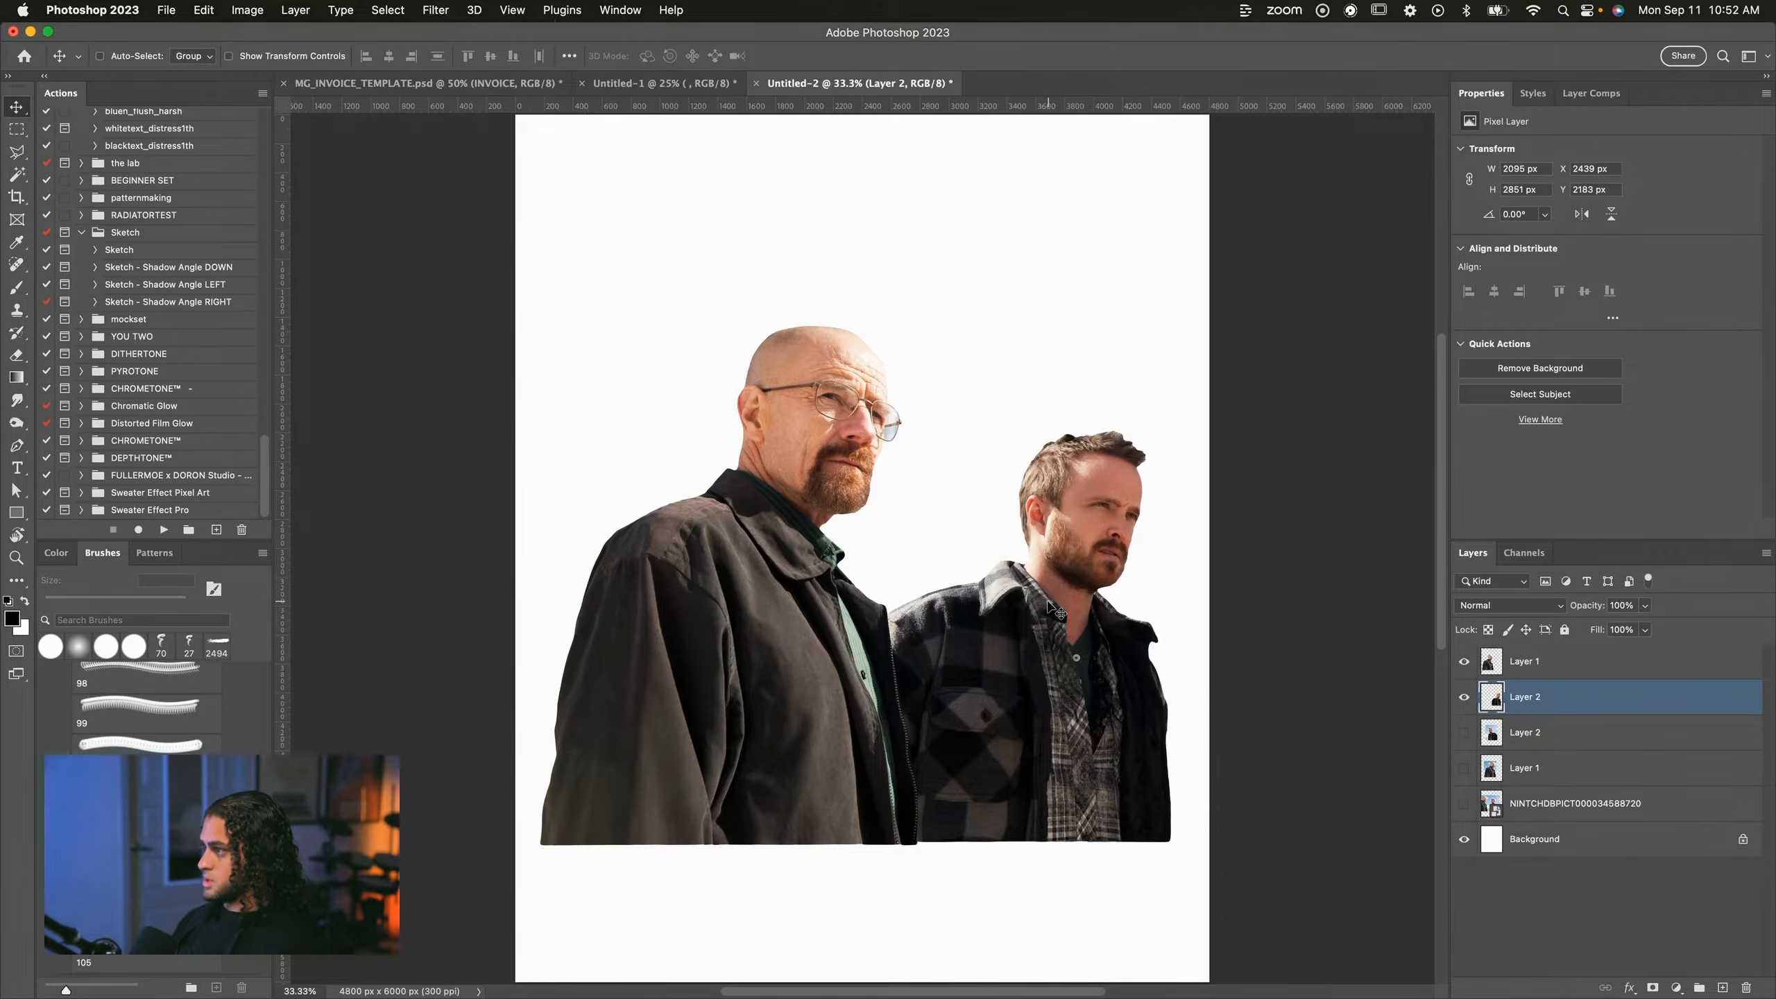
# Tuck the plaid-jacket man behind the bald man's shoulder and shift both cutouts together toward the canvas centre.
pyautogui.moveTo(1044, 606); pyautogui.dragTo(989, 605)
pyautogui.keyDown('shift'); pyautogui.click(1543, 662); pyautogui.keyUp('shift')
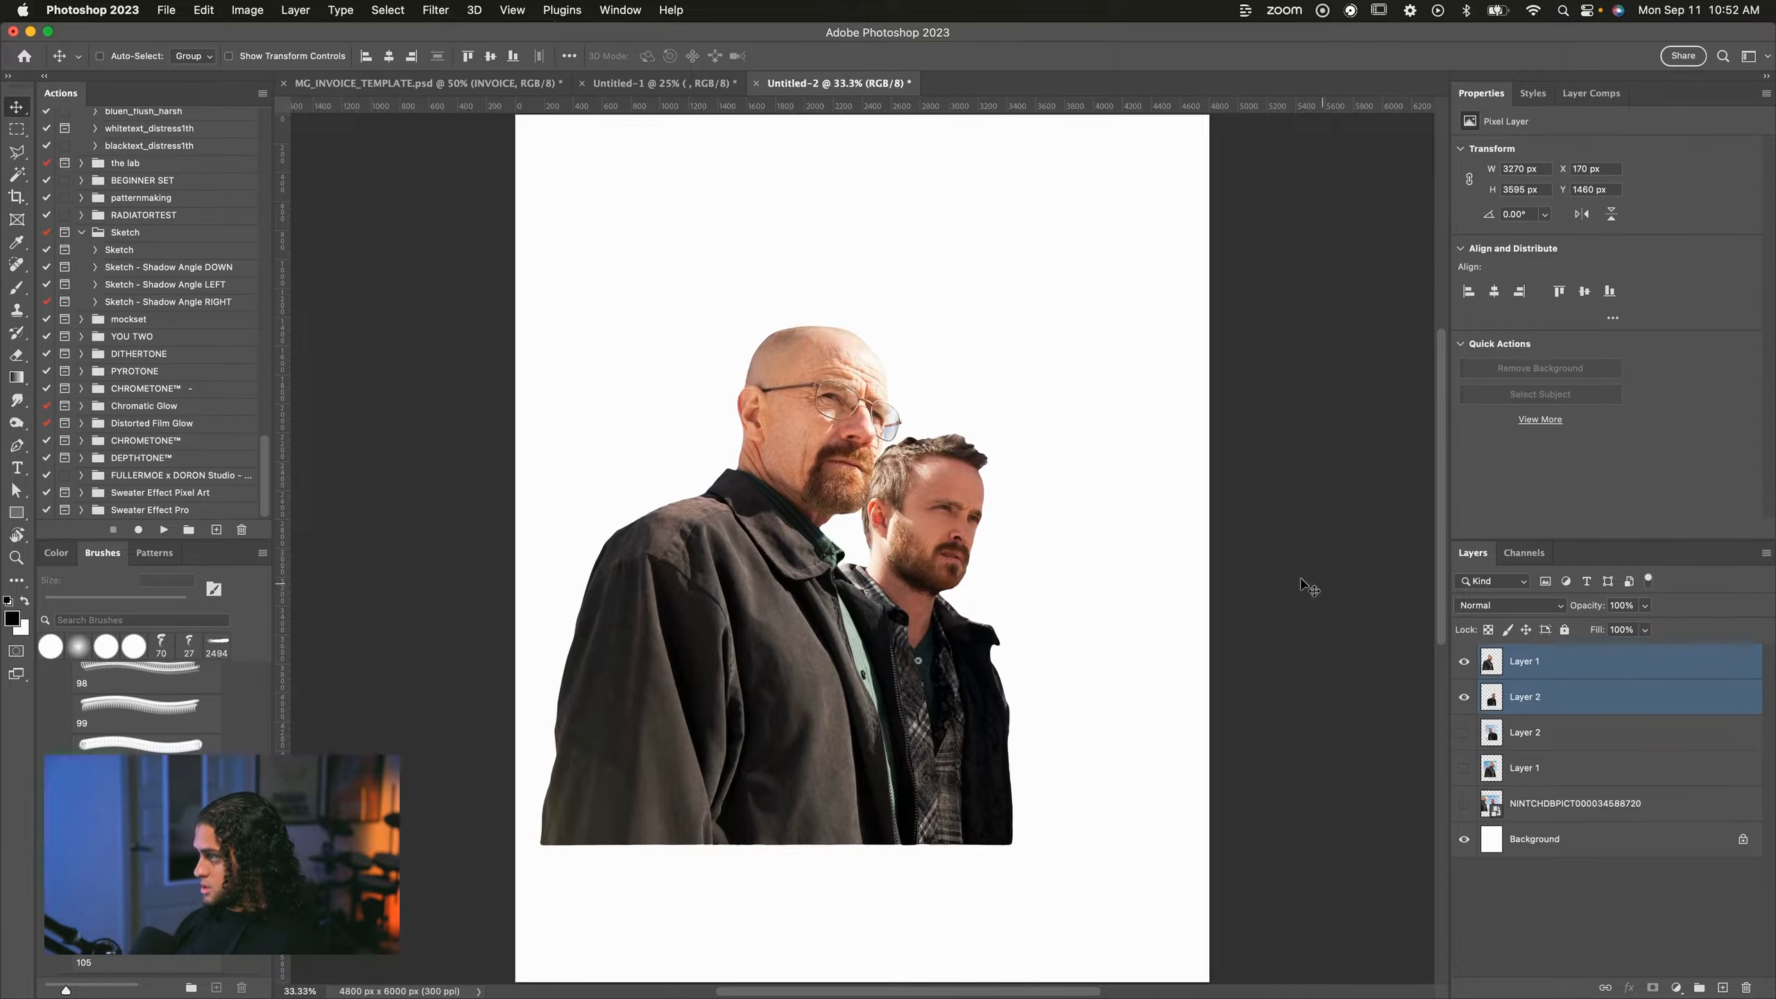
pyautogui.moveTo(979, 523); pyautogui.dragTo(1027, 531)
# Rotate the plaid-jacket man's cutout slightly counterclockwise and set it closer to the bald man, at about X 1610 px, Y 2238 px.
pyautogui.click(1571, 698)
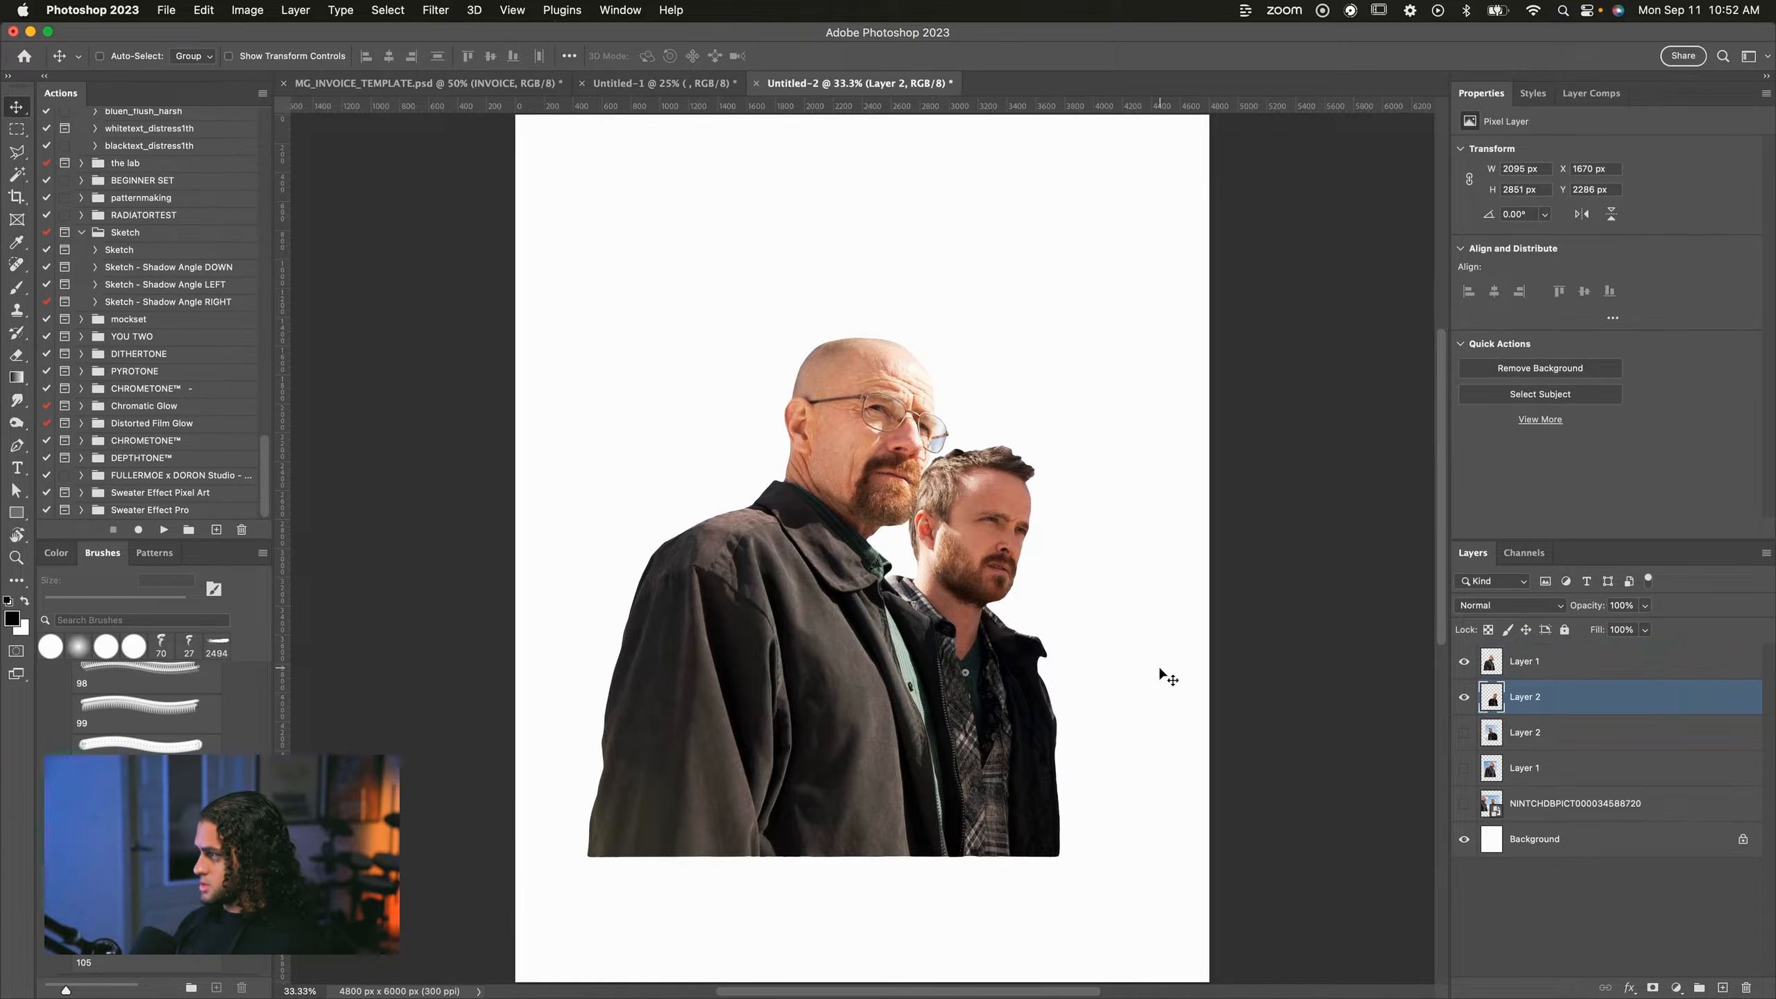
pyautogui.press('super+t')
pyautogui.moveTo(1122, 413); pyautogui.dragTo(1111, 397)
pyautogui.press('Return')
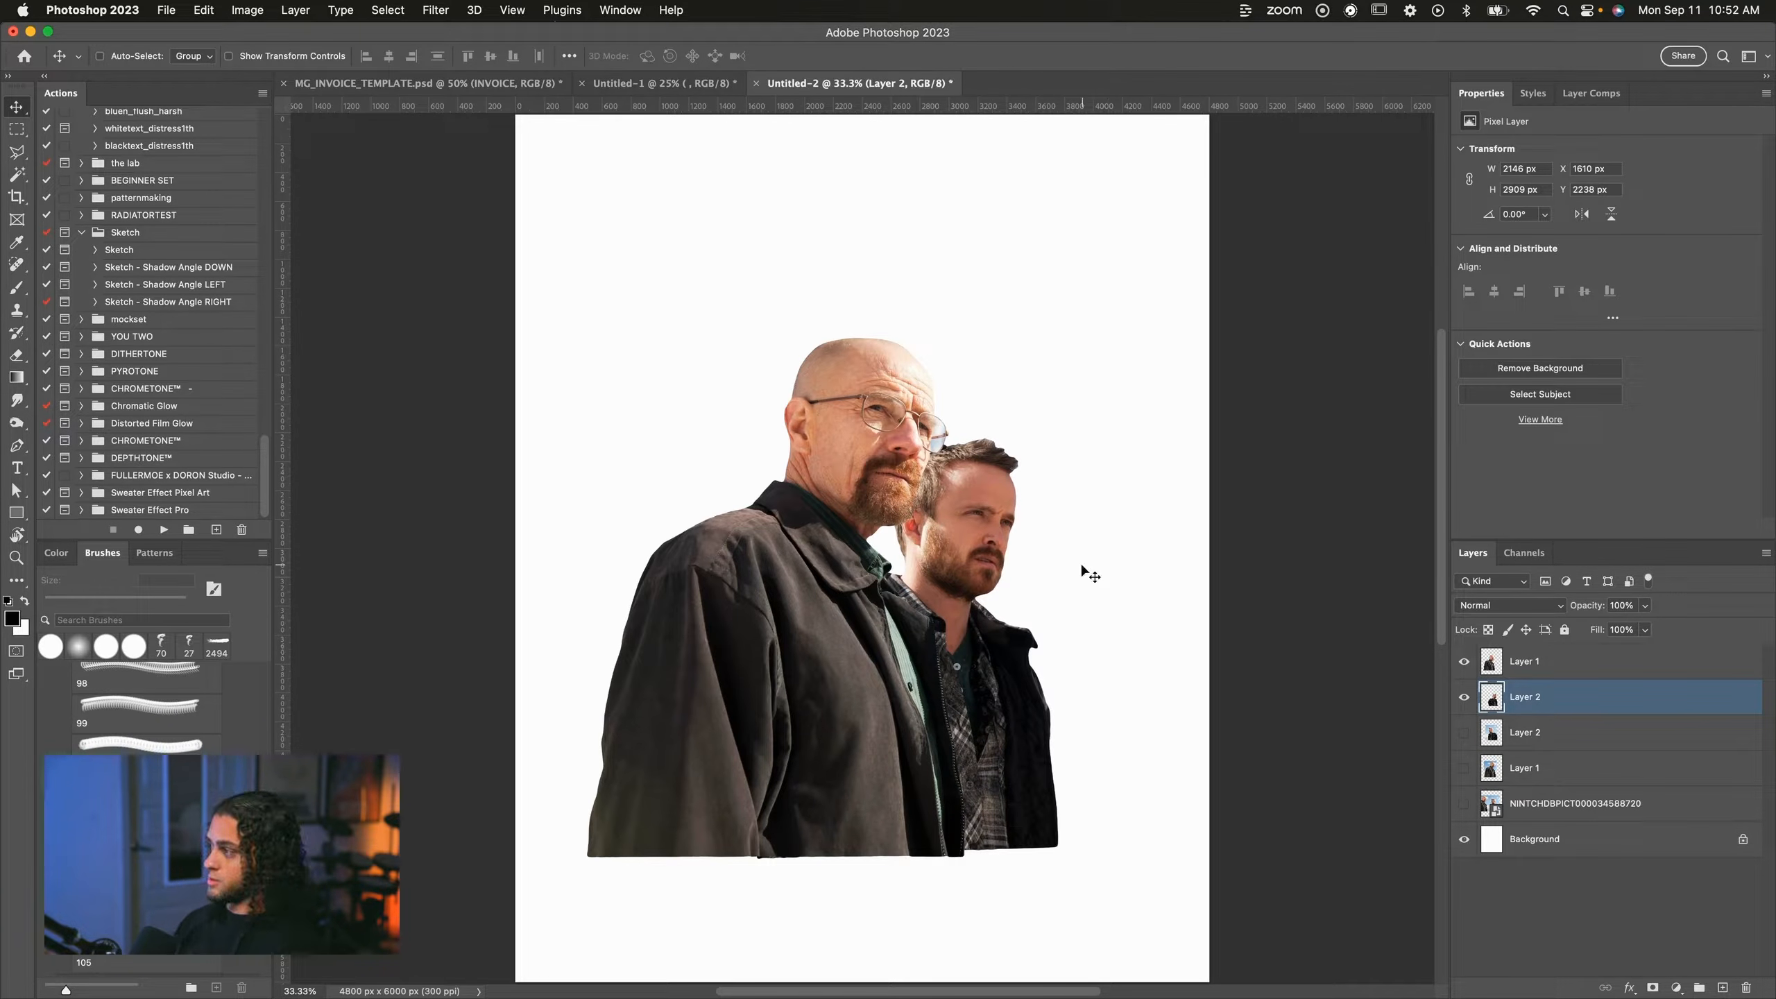
# Add a new layer above the bald man's cutout and fill it with 50% Gray at 100% opacity.
pyautogui.click(1518, 664)
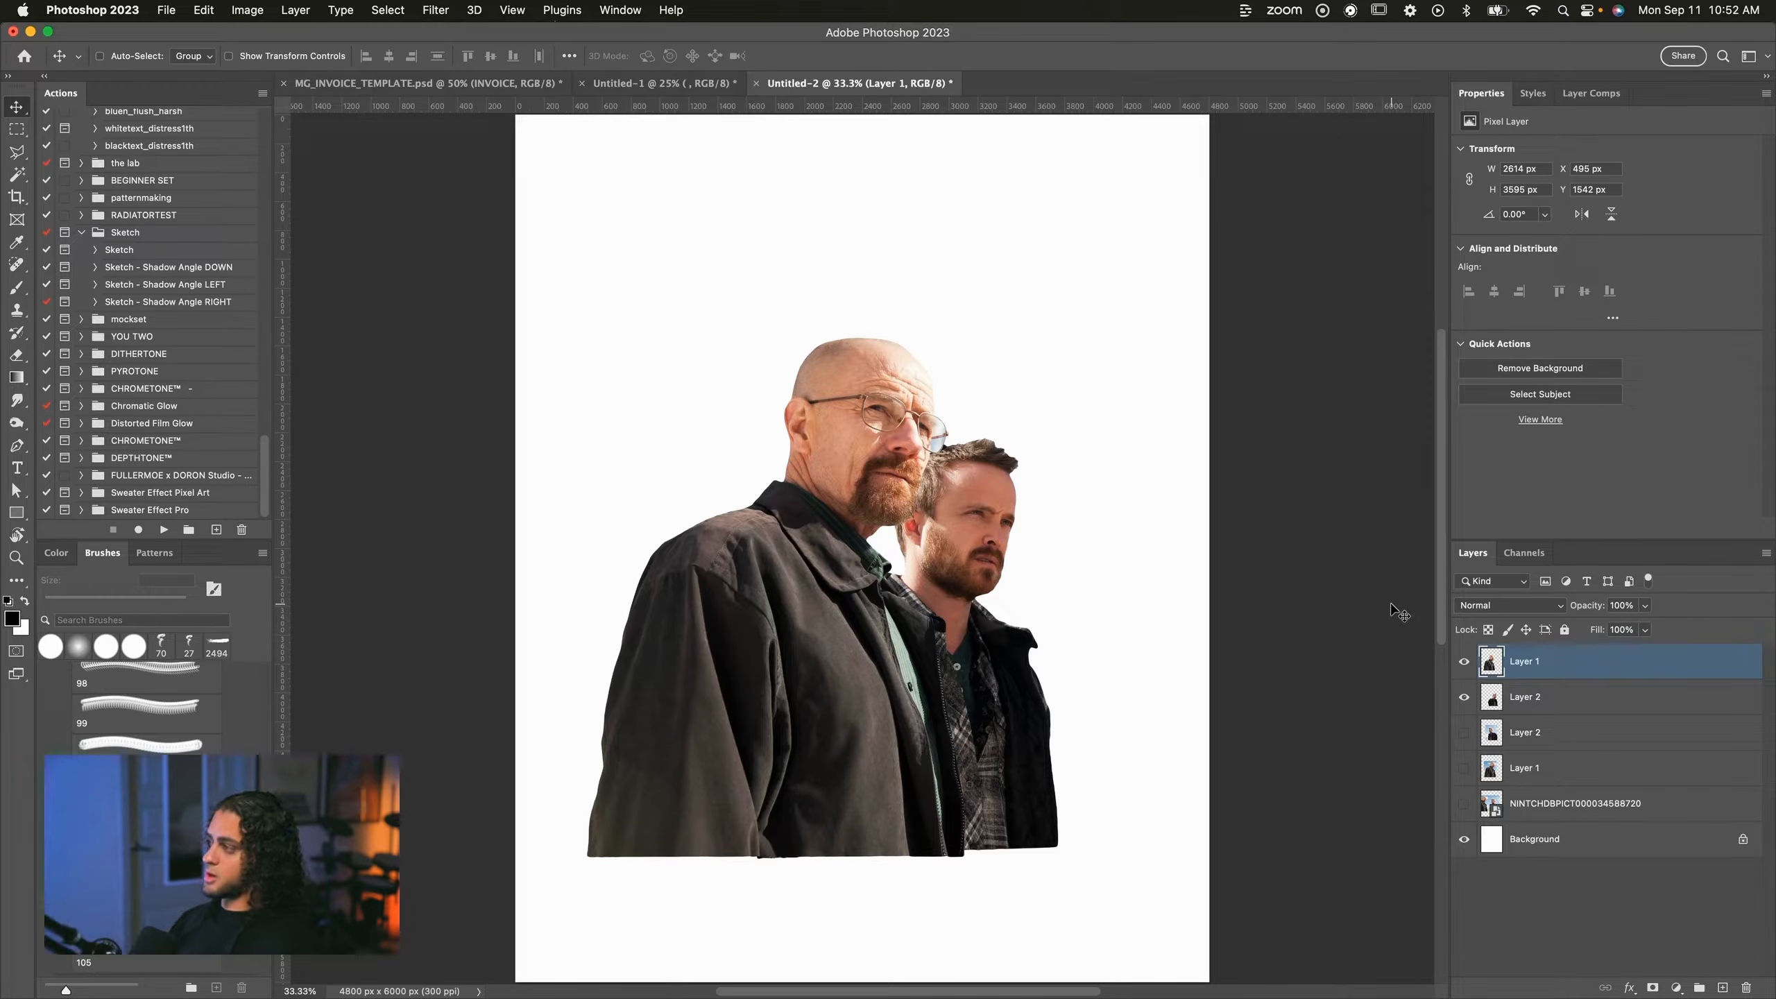
pyautogui.click(1723, 987)
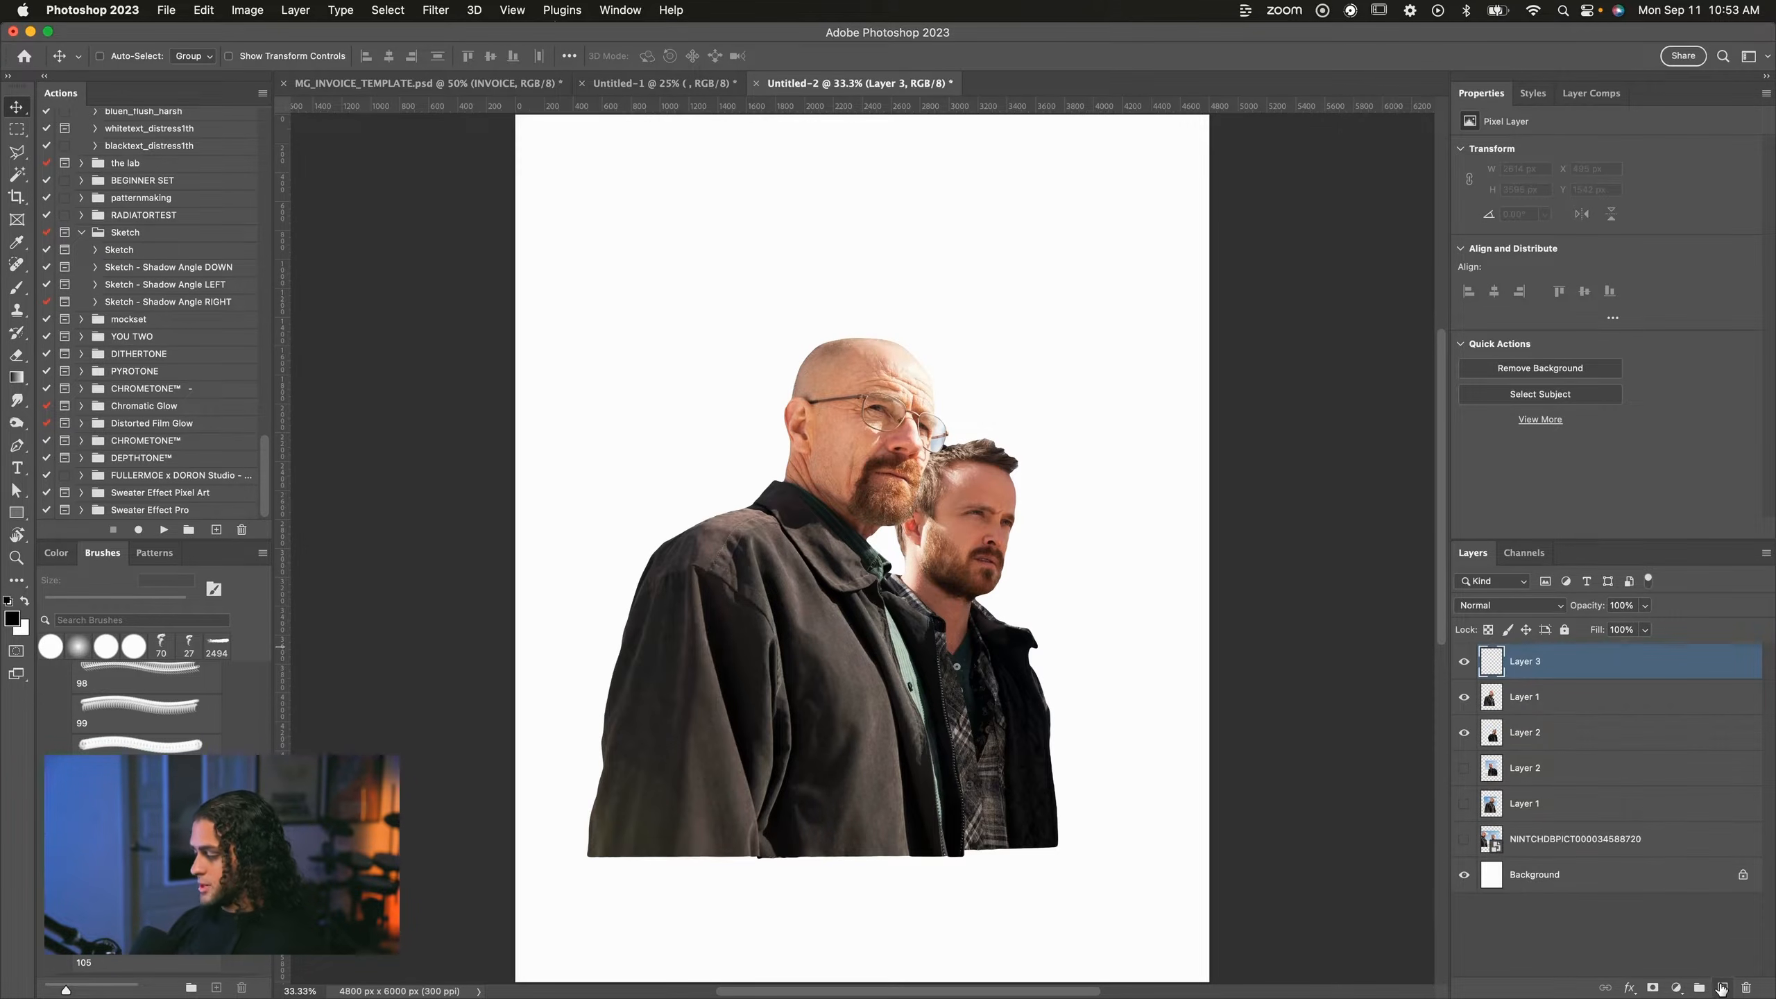
pyautogui.hotkey('shift', 'BackSpace')
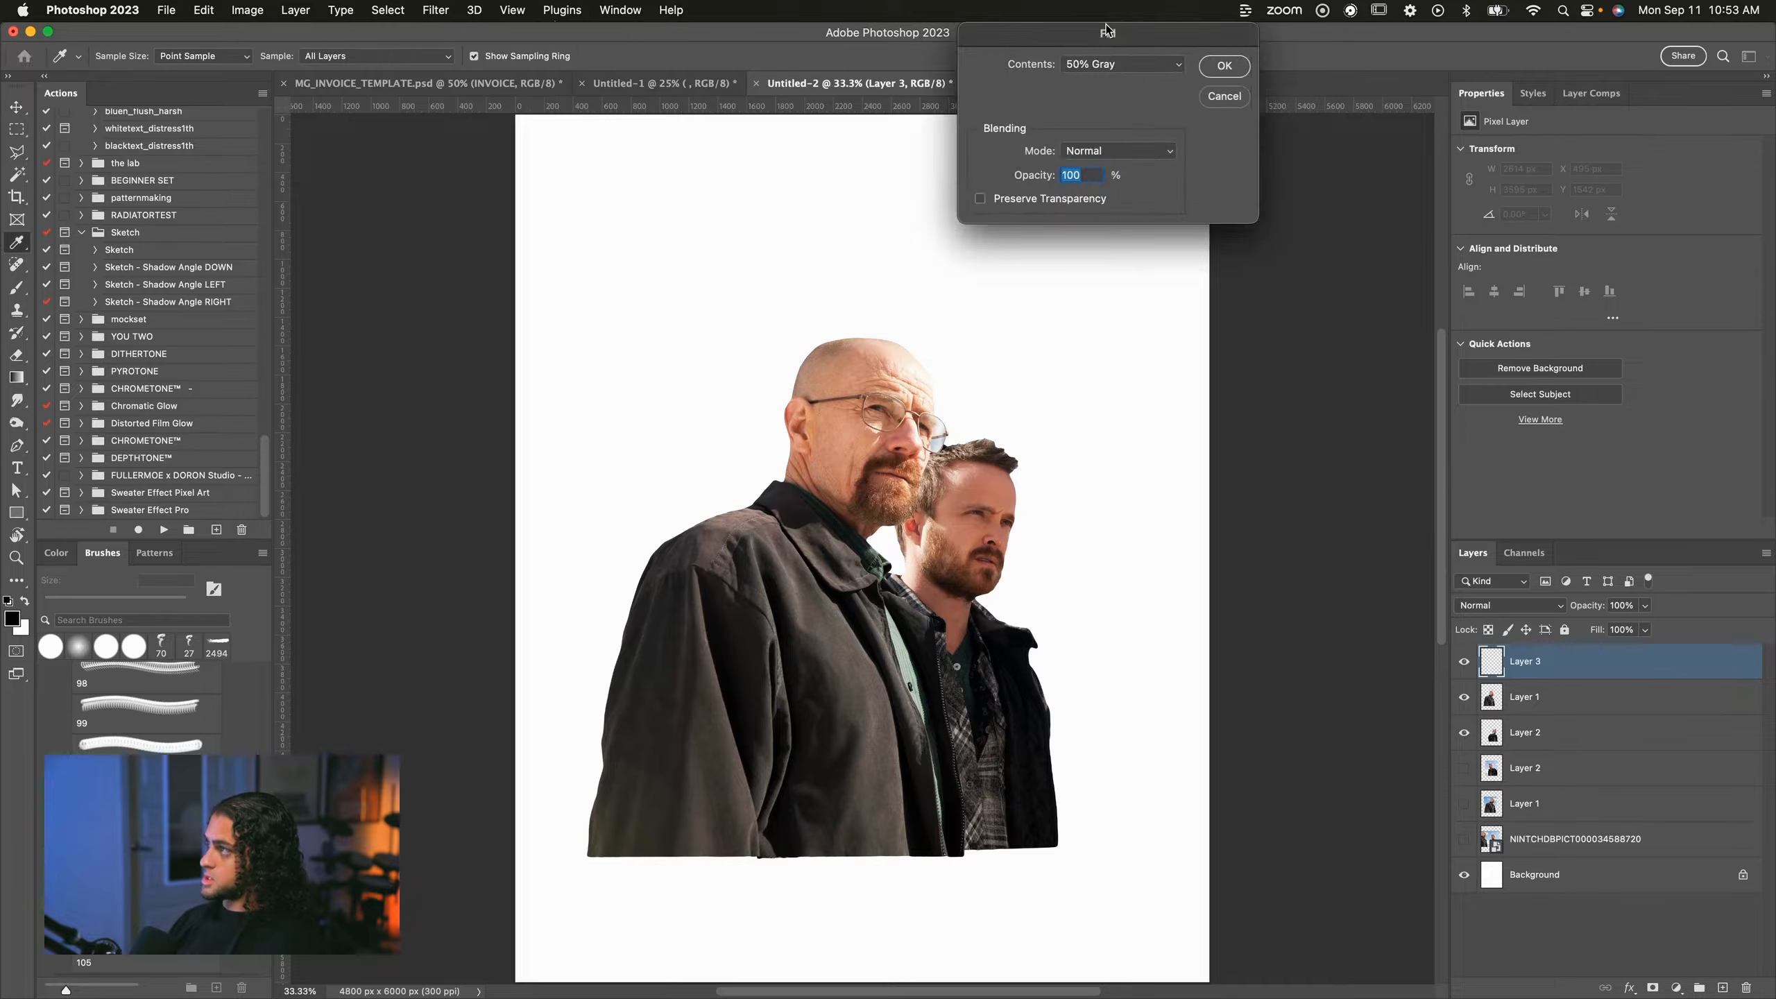
pyautogui.moveTo(1100, 28); pyautogui.dragTo(1183, 339)
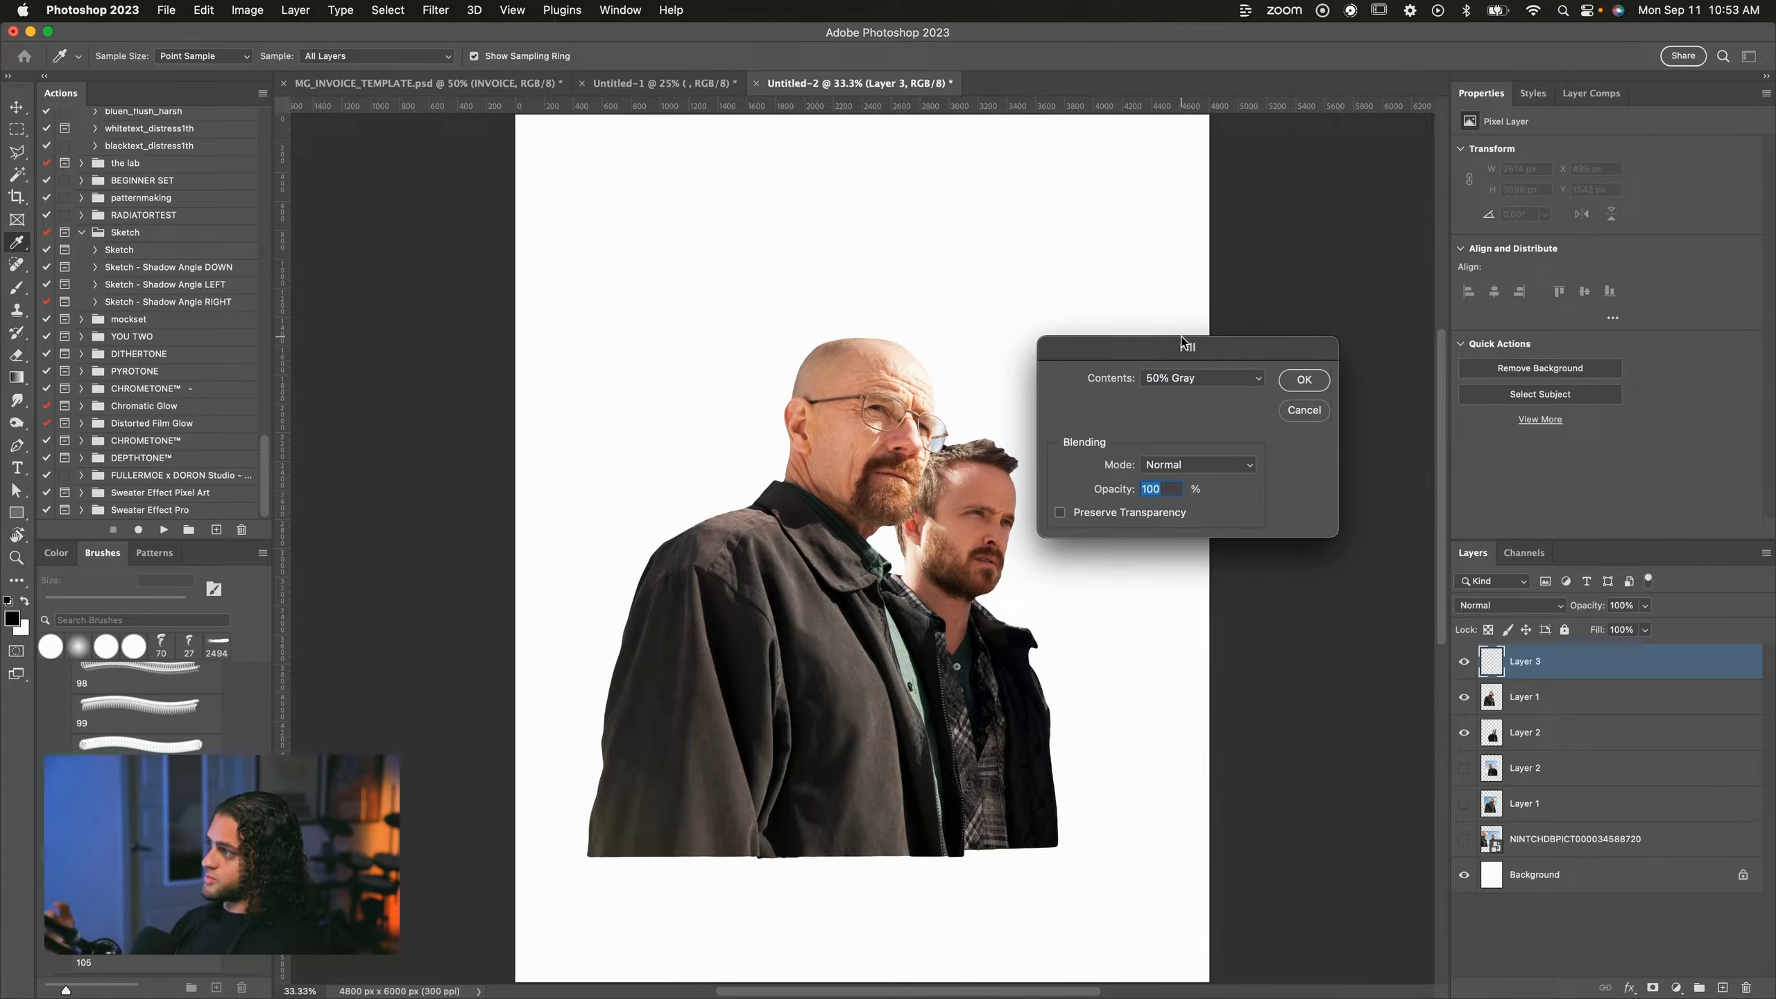
pyautogui.click(1304, 381)
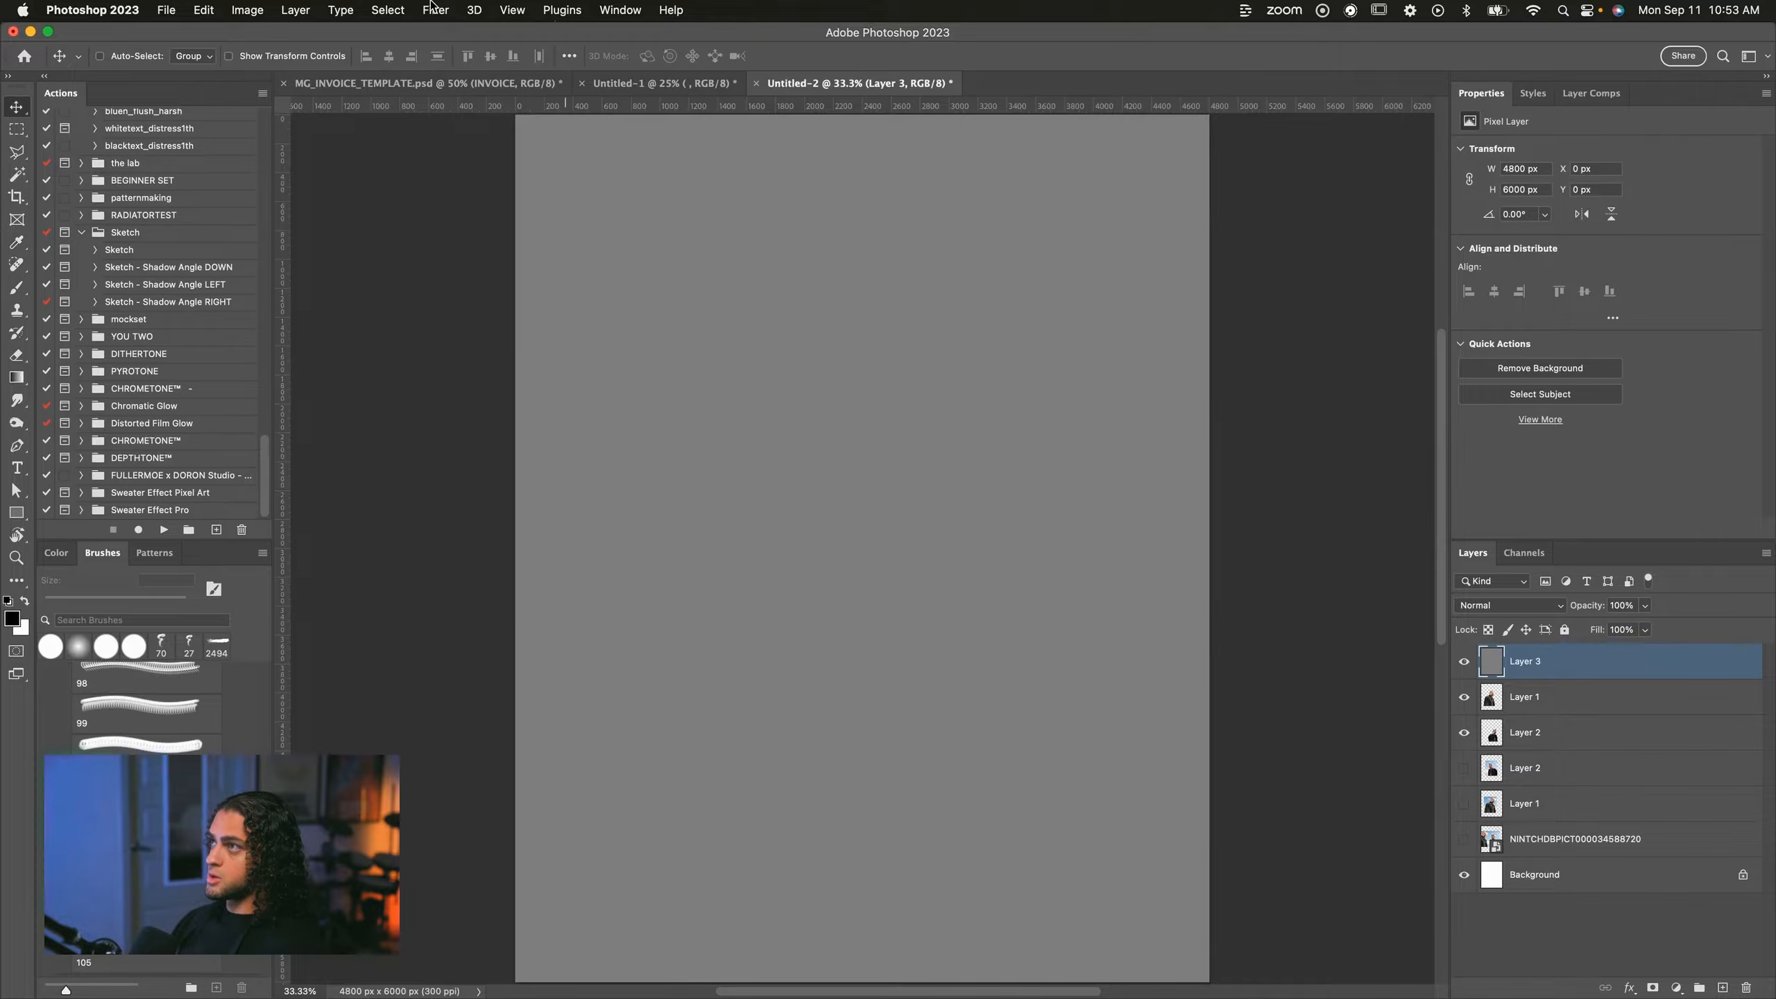
# Apply Camera Raw grain of 100 to the gray layer, increasing the grain size and roughness.
pyautogui.click(434, 8)
pyautogui.click(486, 141)
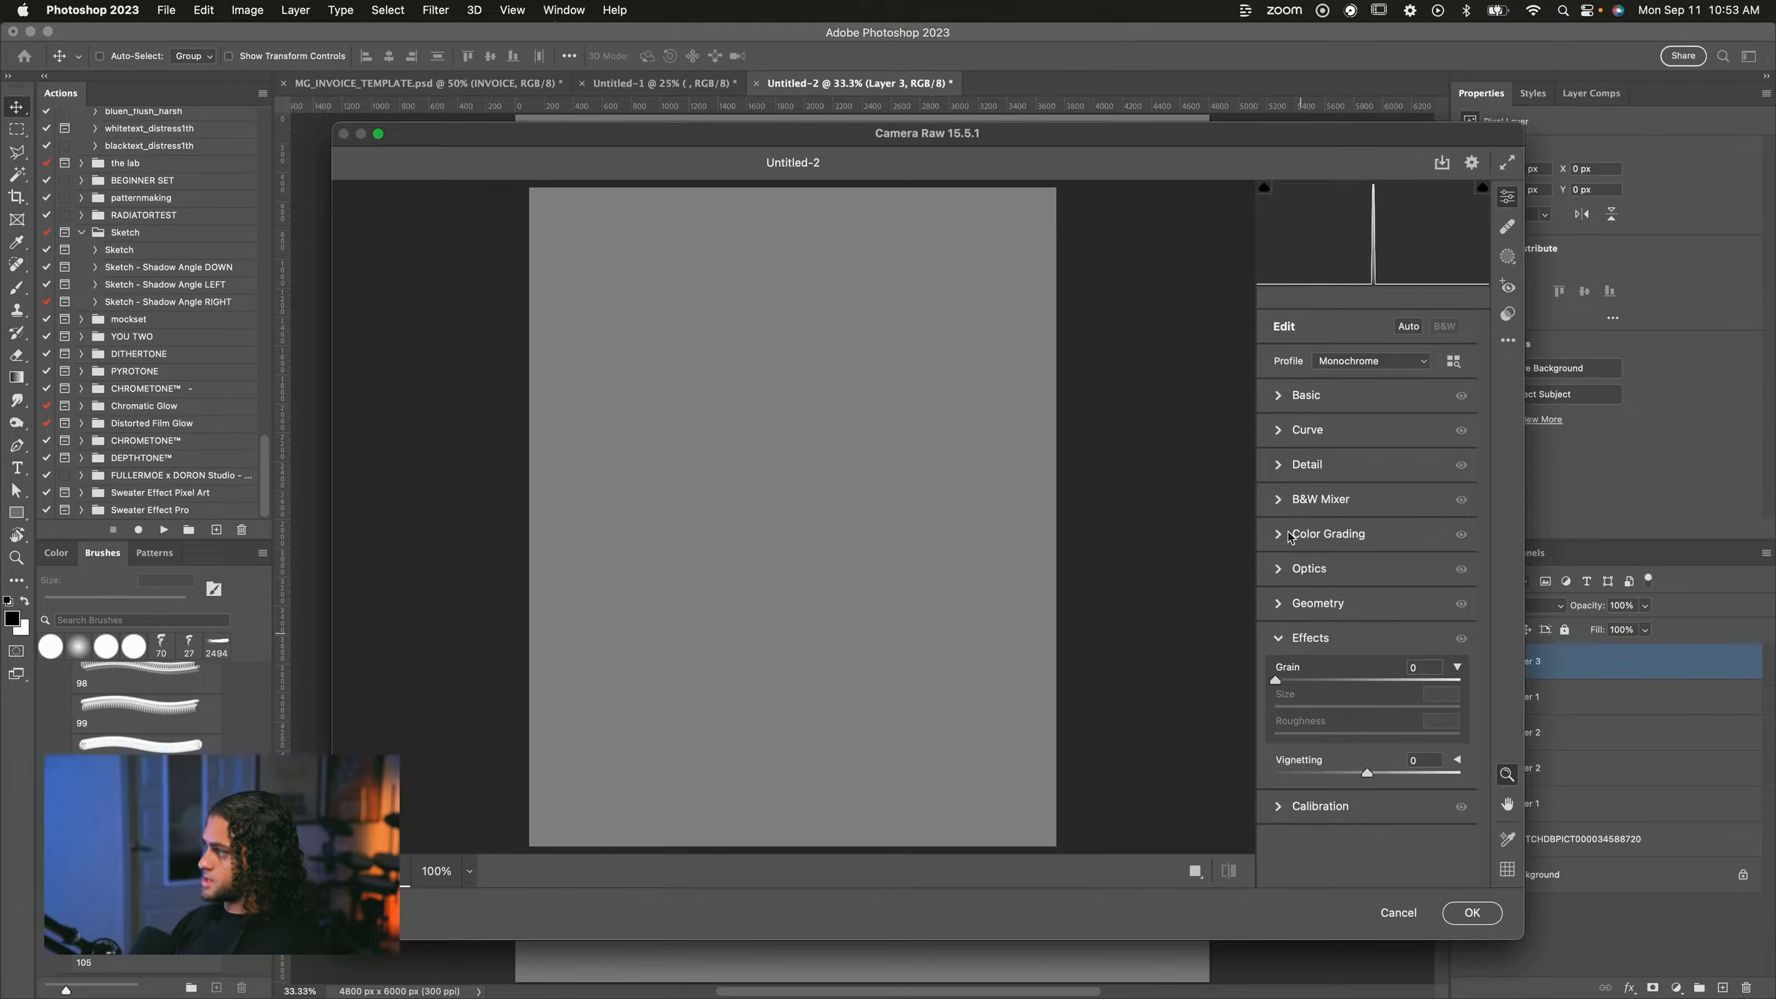
pyautogui.moveTo(1336, 671); pyautogui.dragTo(1550, 680)
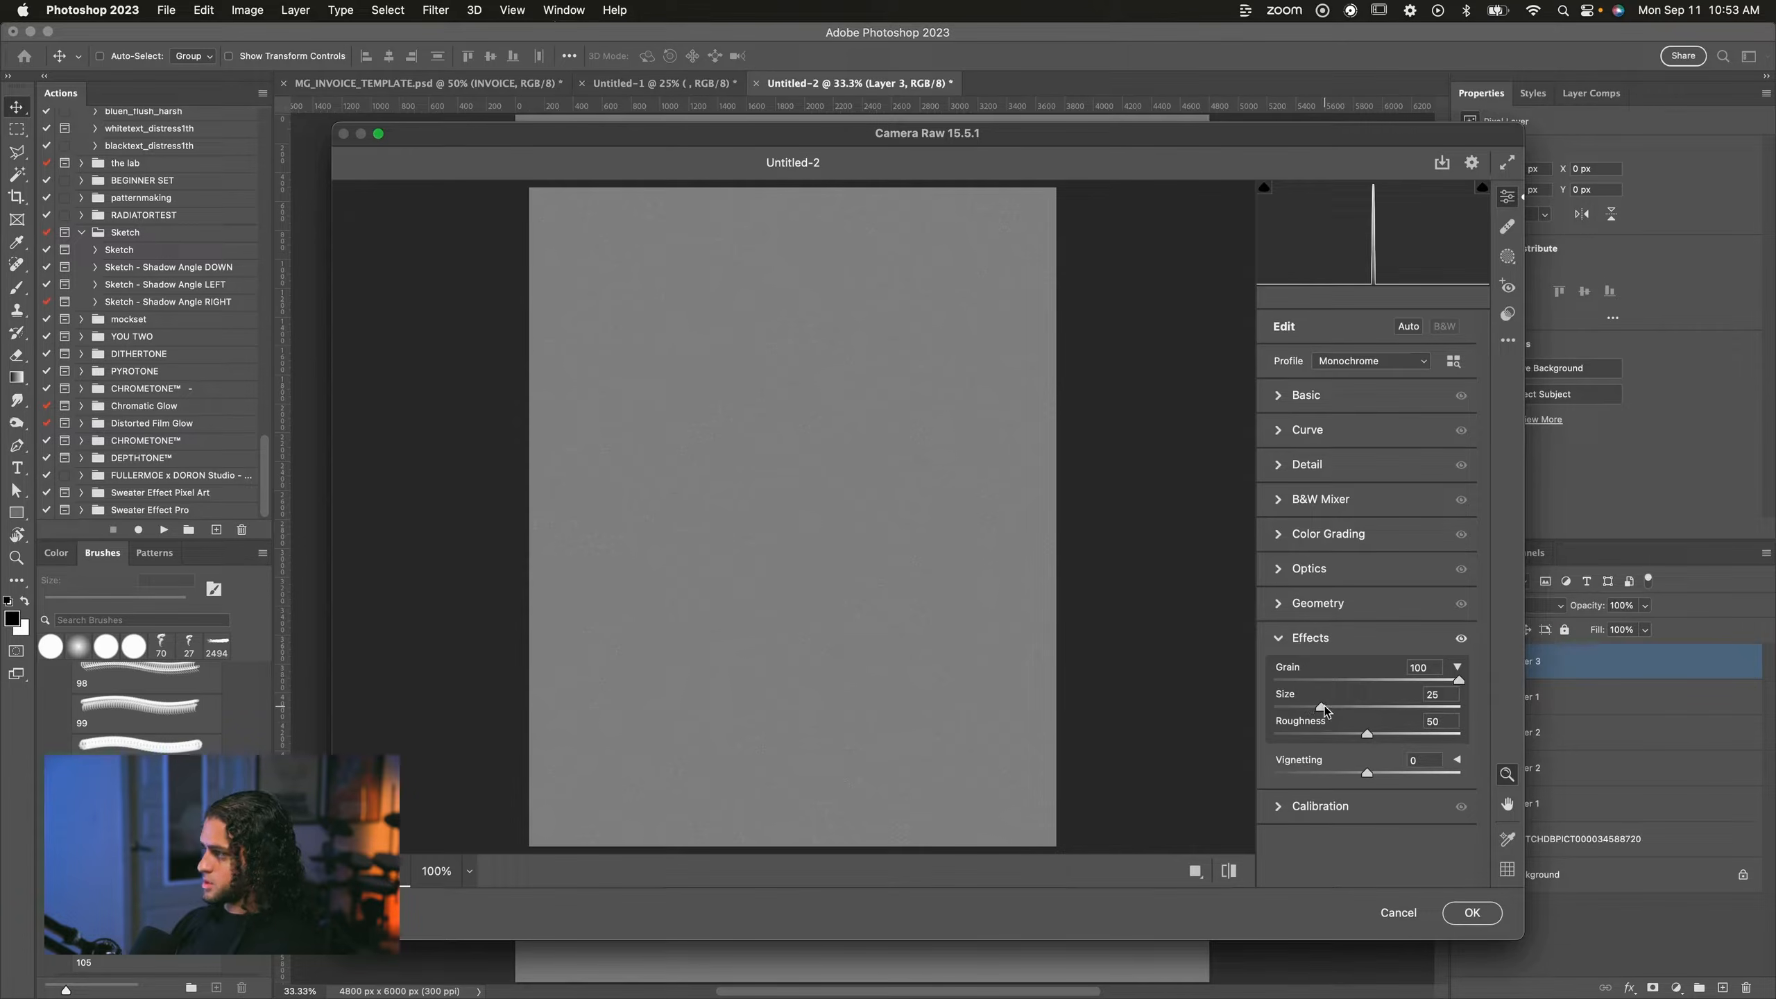
pyautogui.moveTo(1379, 708); pyautogui.dragTo(1414, 738)
pyautogui.press('Return')
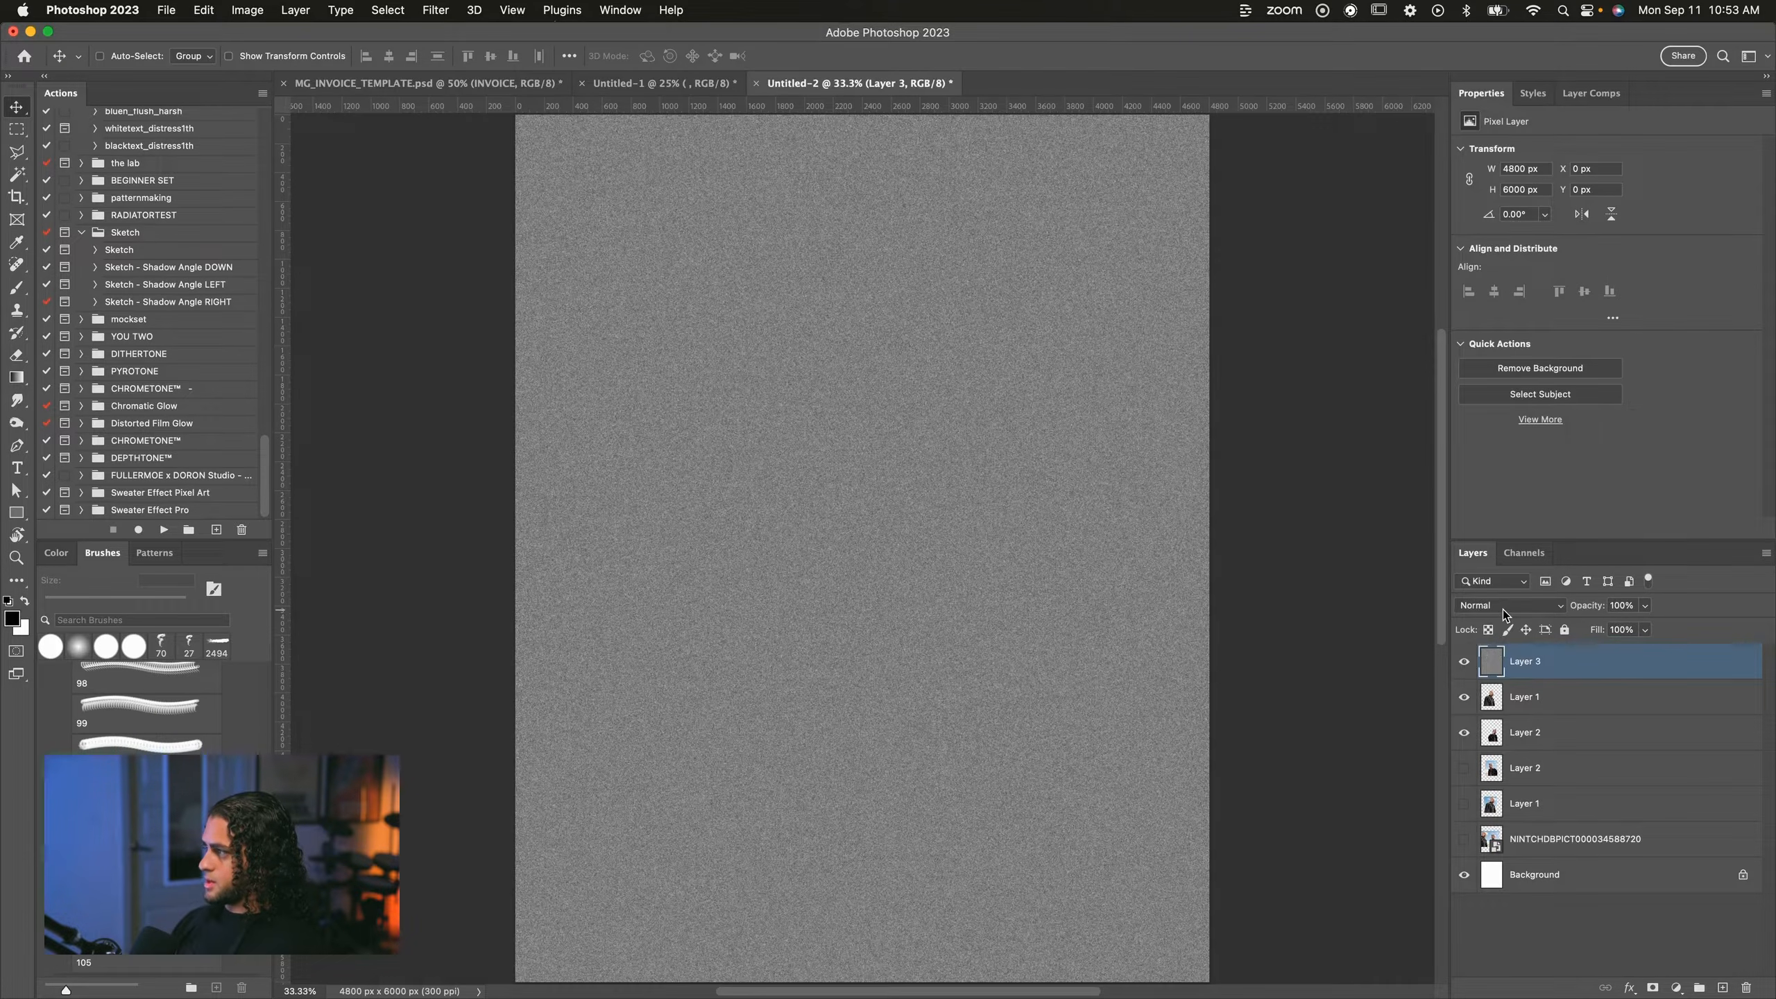
# Set the grain layer's blend mode to Overlay and add a Threshold adjustment layer at level 128 above it.
pyautogui.click(1503, 605)
pyautogui.click(1490, 798)
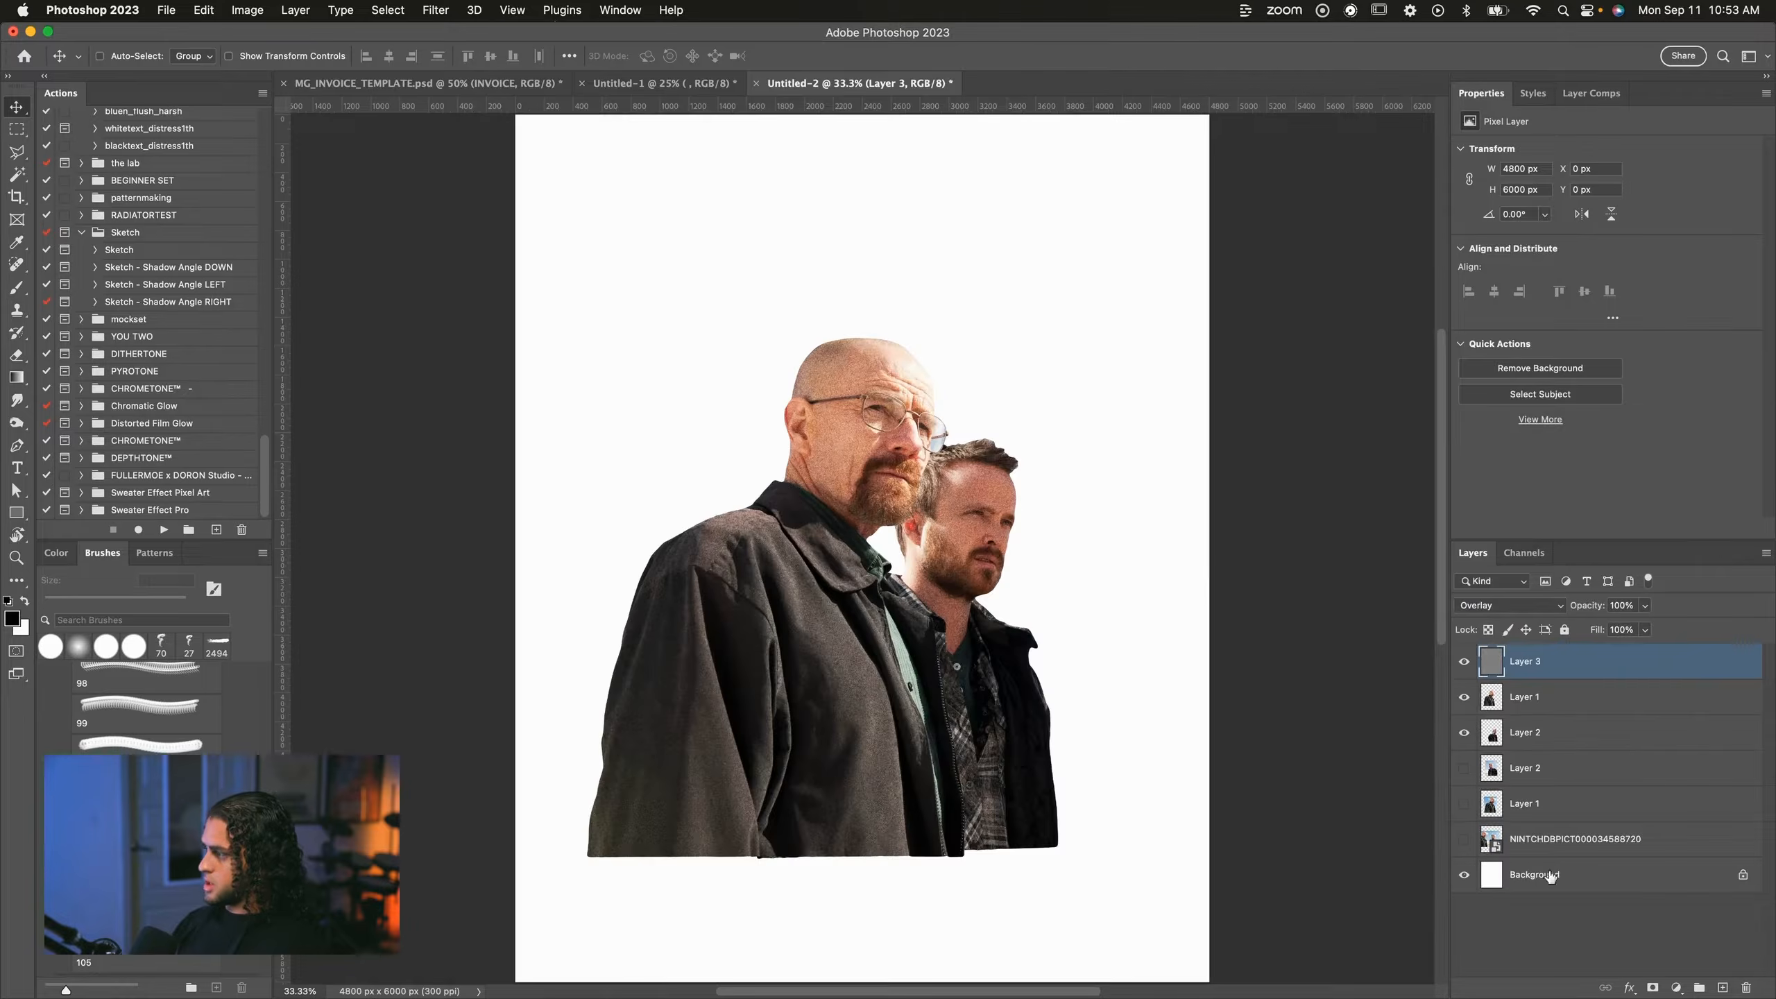
pyautogui.click(1677, 988)
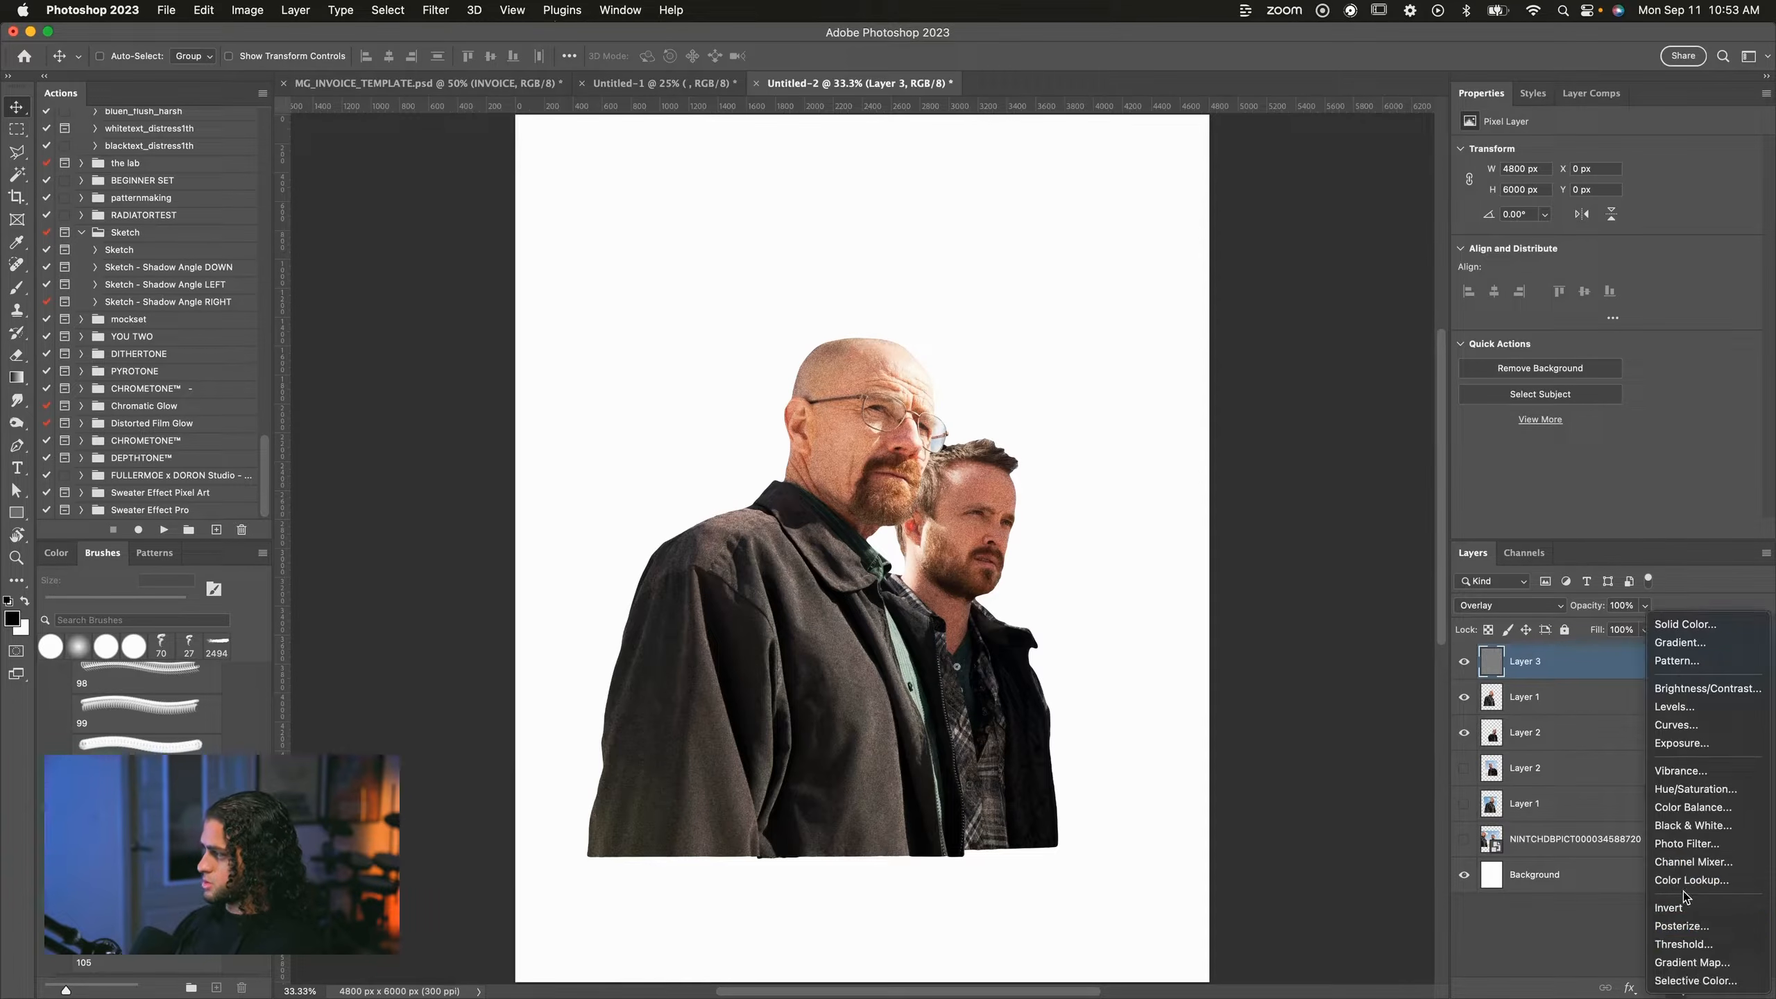
pyautogui.click(1685, 945)
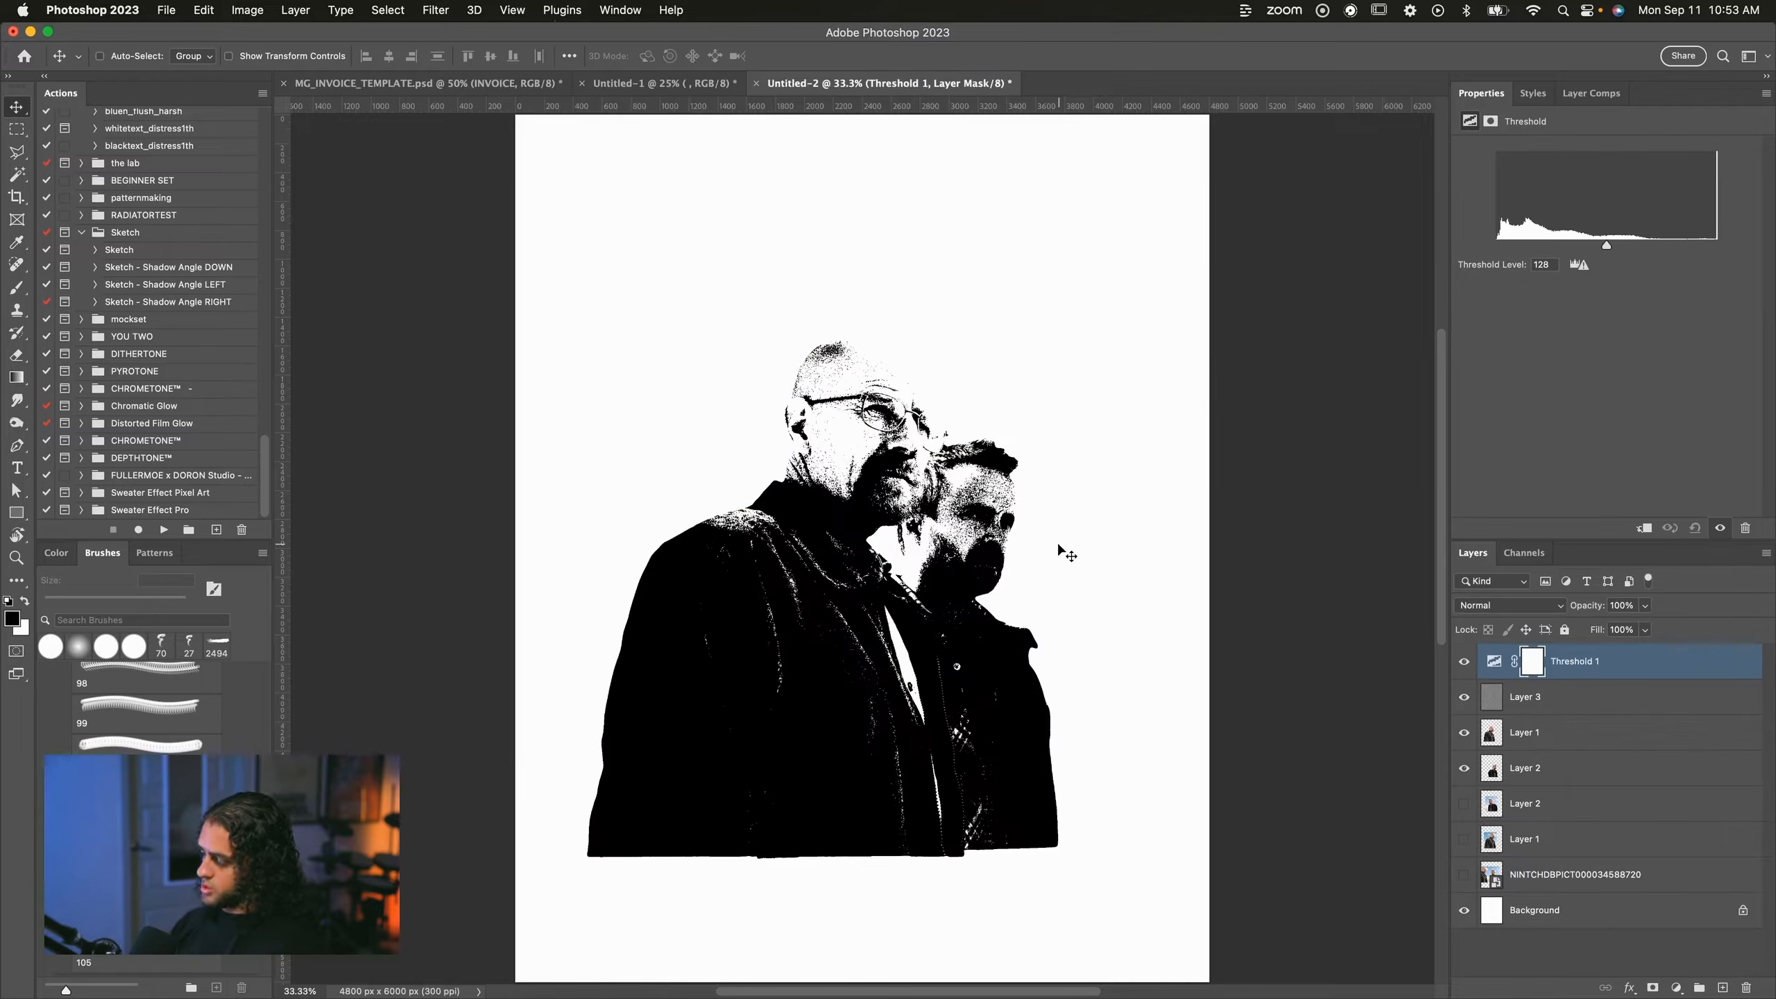
pyautogui.press('super+equal')
pyautogui.press('super+equal')
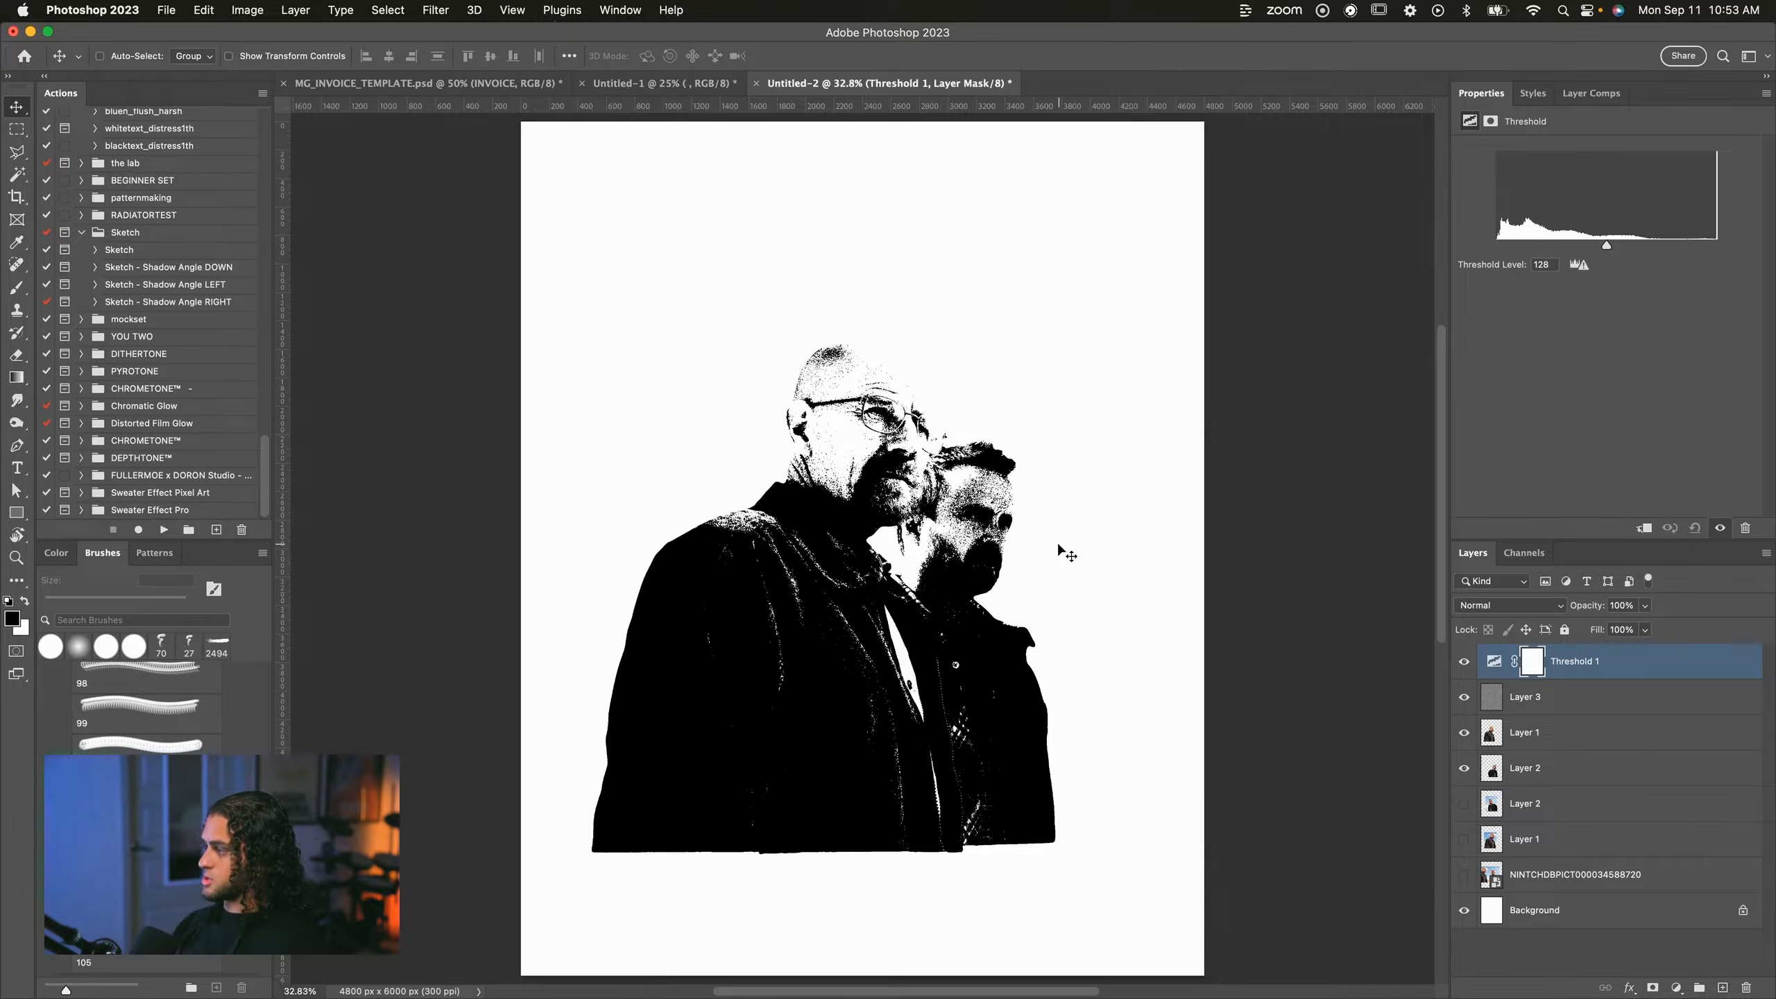
pyautogui.press('super+0')
# Try moving the two men's cutouts beneath the grain and threshold effect, undoing each move.
pyautogui.click(1519, 731)
pyautogui.moveTo(1072, 582); pyautogui.dragTo(1010, 557)
pyautogui.press('super+z')
pyautogui.click(1537, 777)
pyautogui.press('super+z')
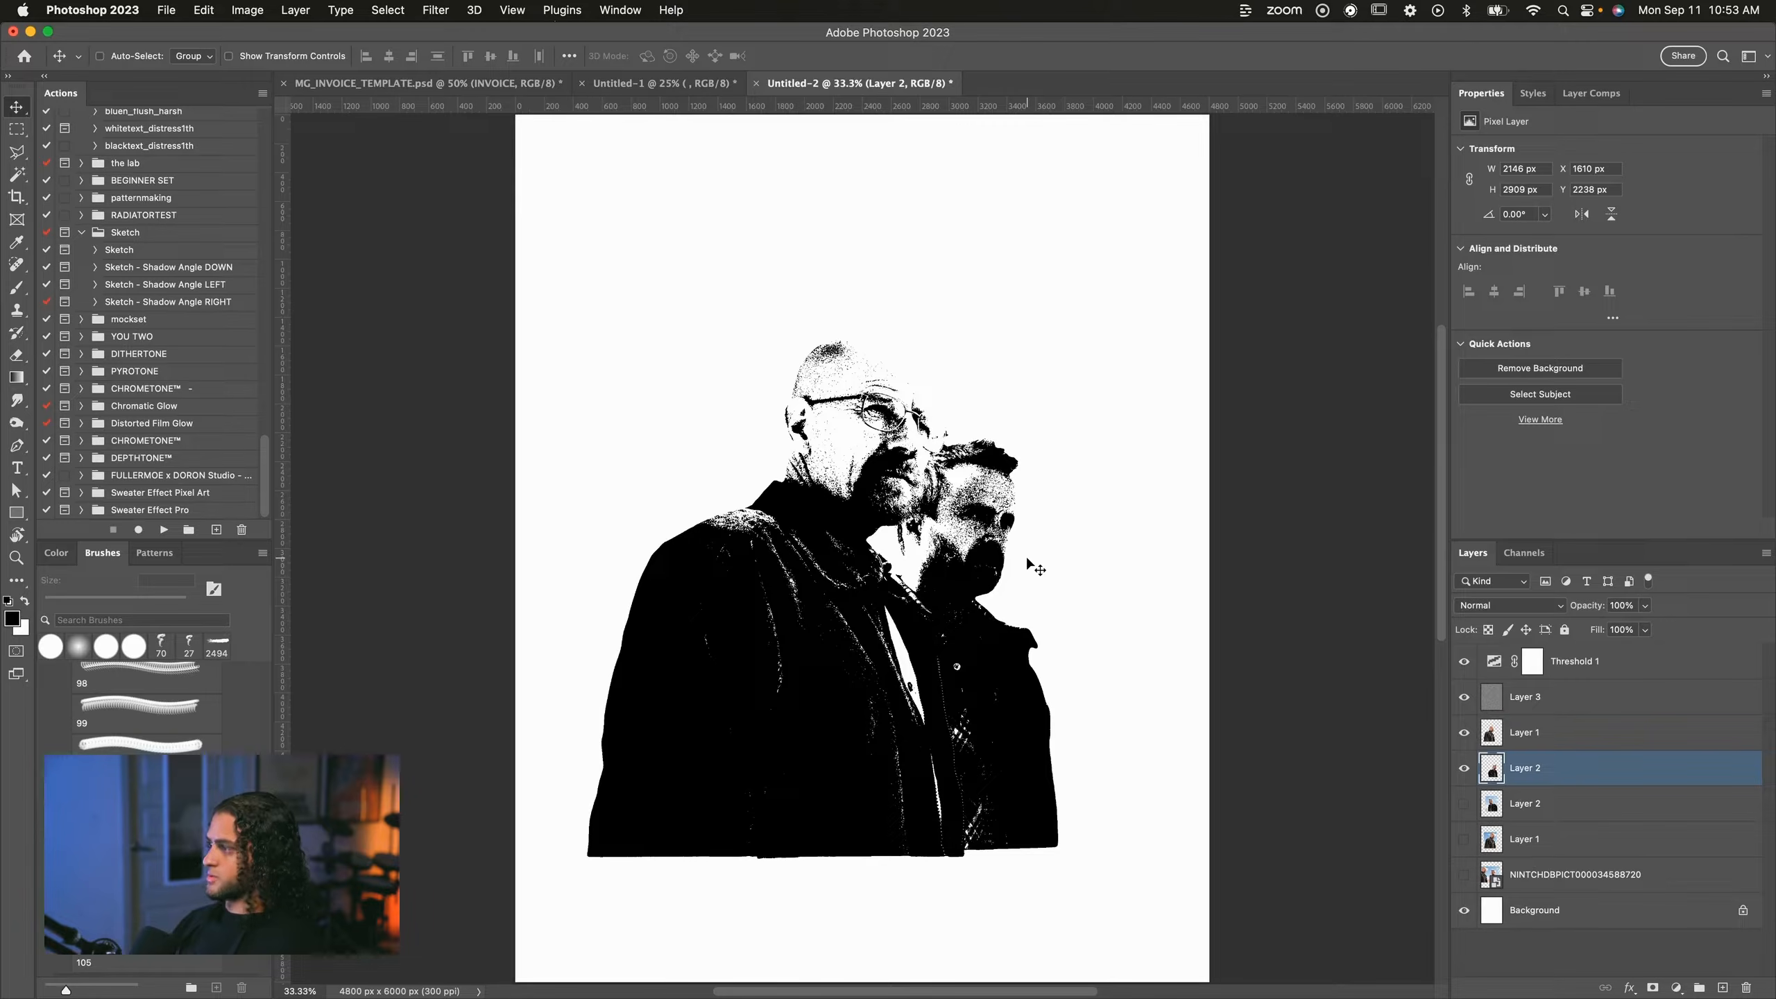
# Group the Threshold adjustment with the grain layer and name the group "processing".
pyautogui.click(1577, 666)
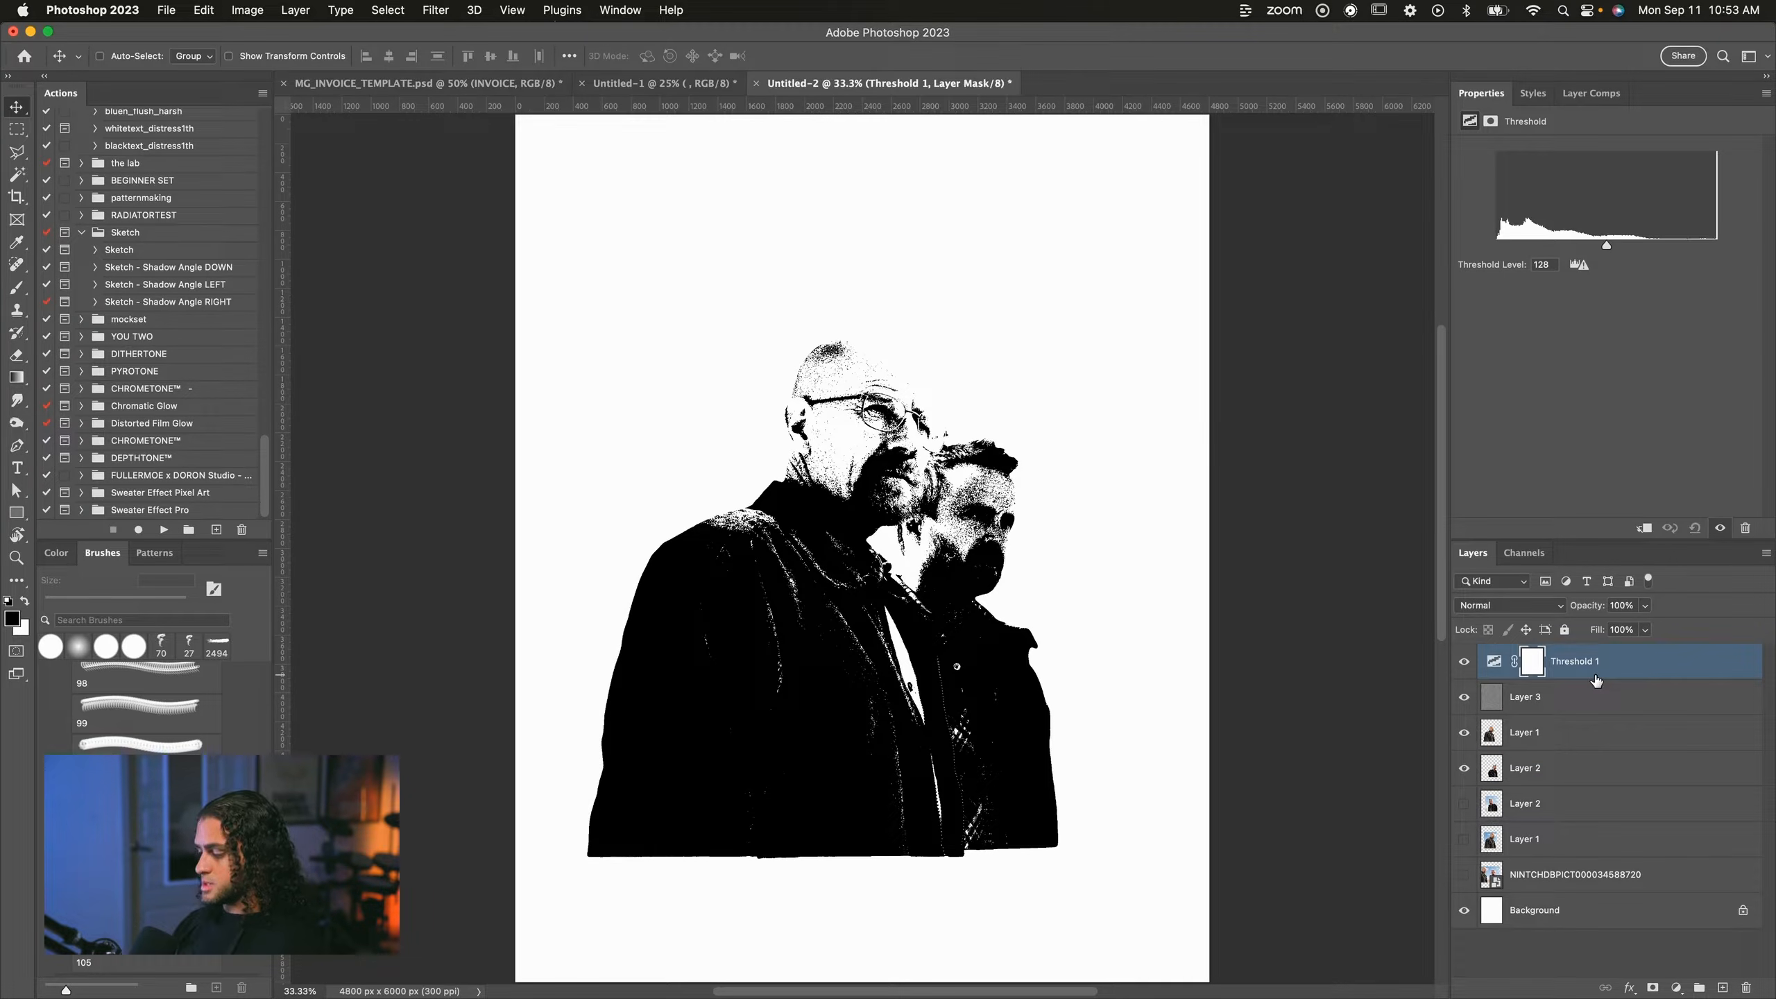
pyautogui.keyDown('shift'); pyautogui.click(1567, 701); pyautogui.keyUp('shift')
pyautogui.press('super+g')
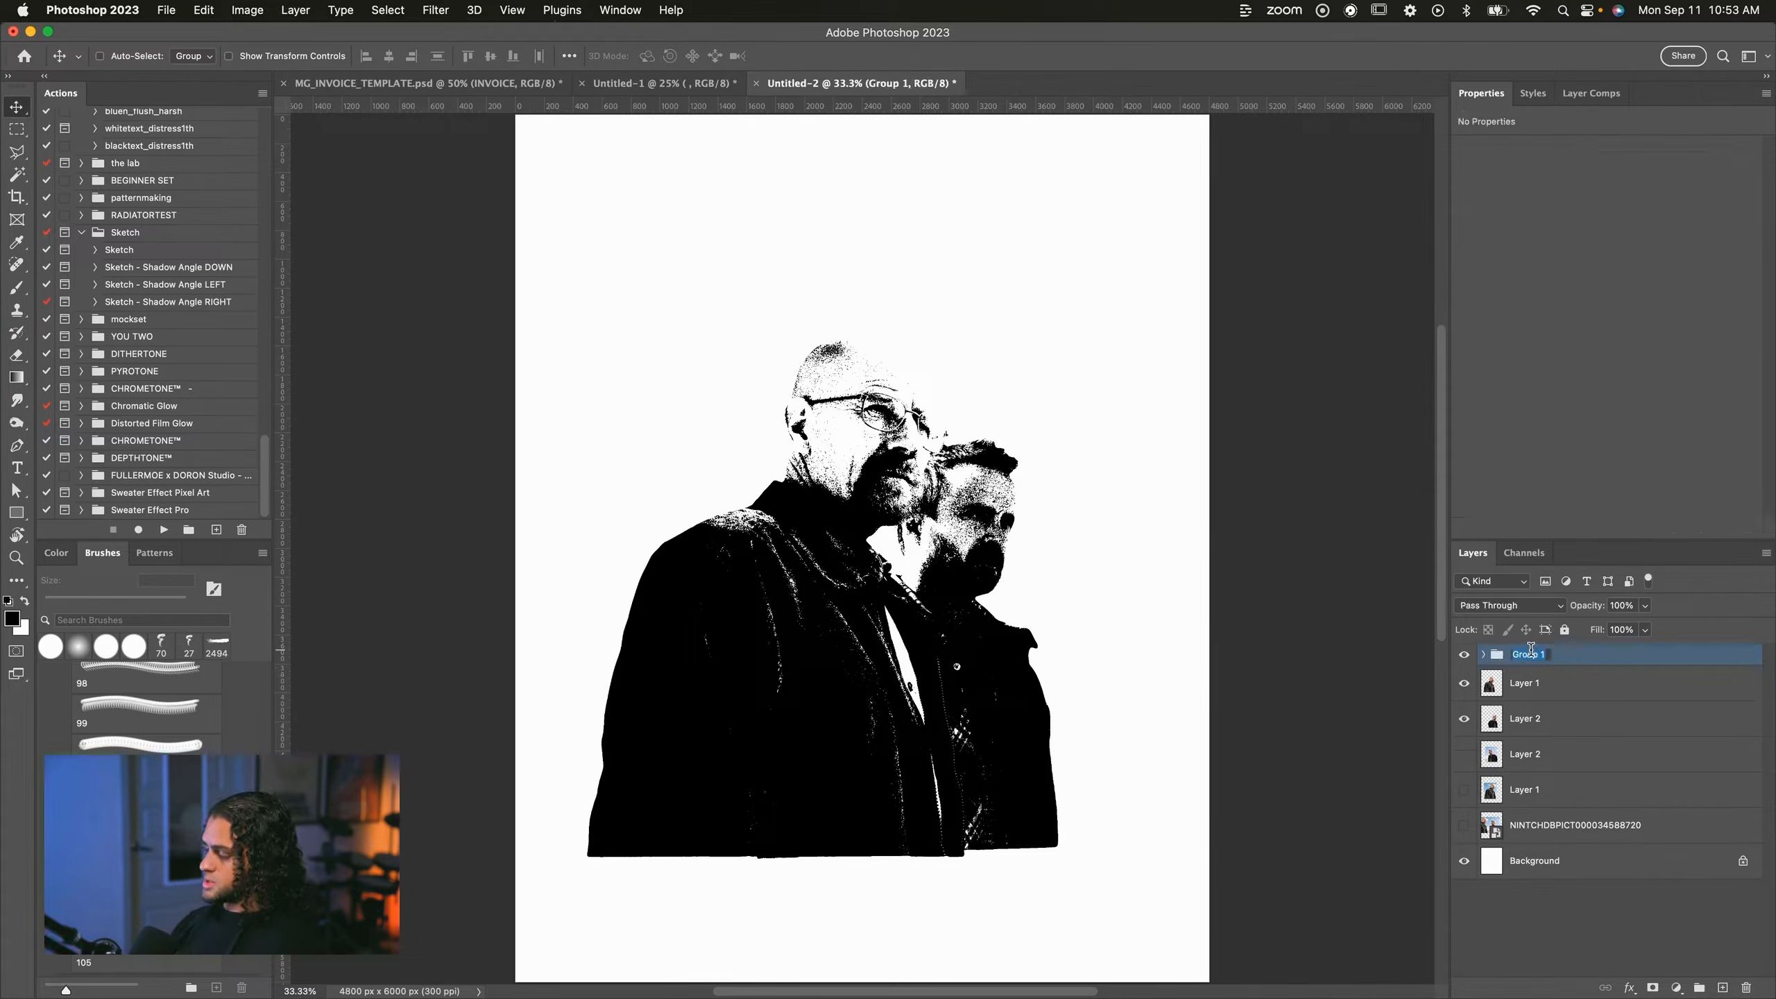
pyautogui.write('processing')
pyautogui.press('Return')
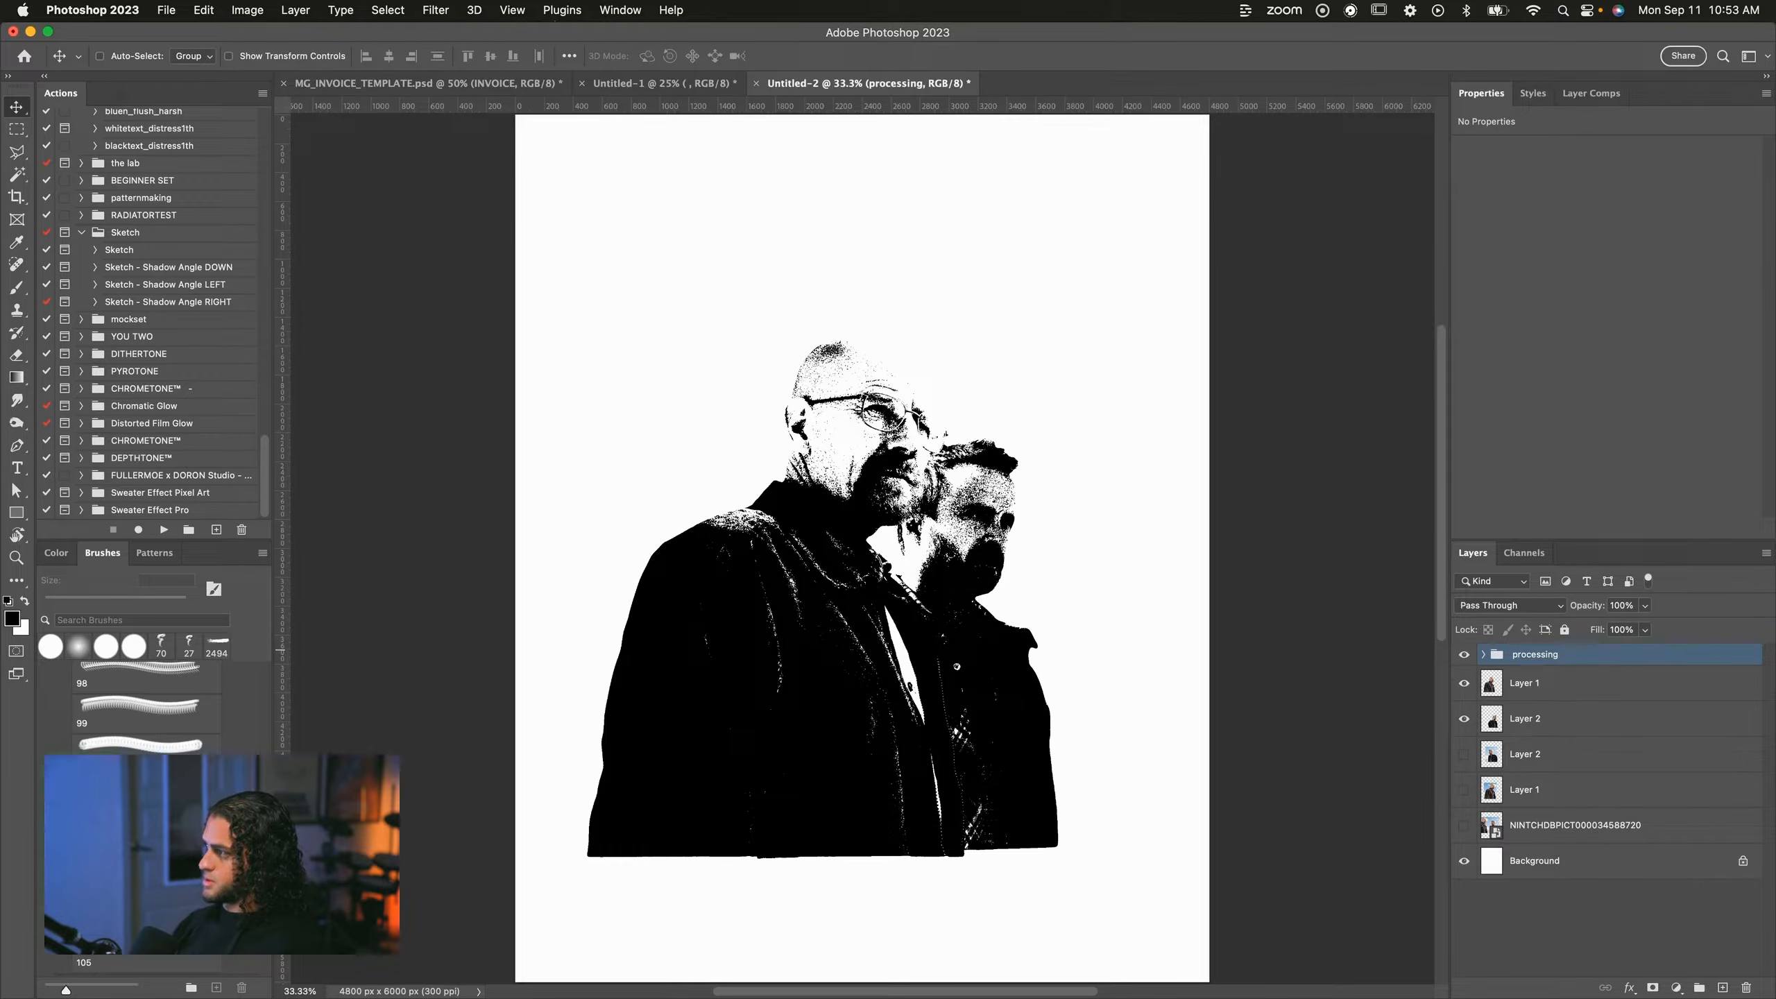
# Group the layer of the bald man in glasses and name the group "walter".
pyautogui.click(1505, 685)
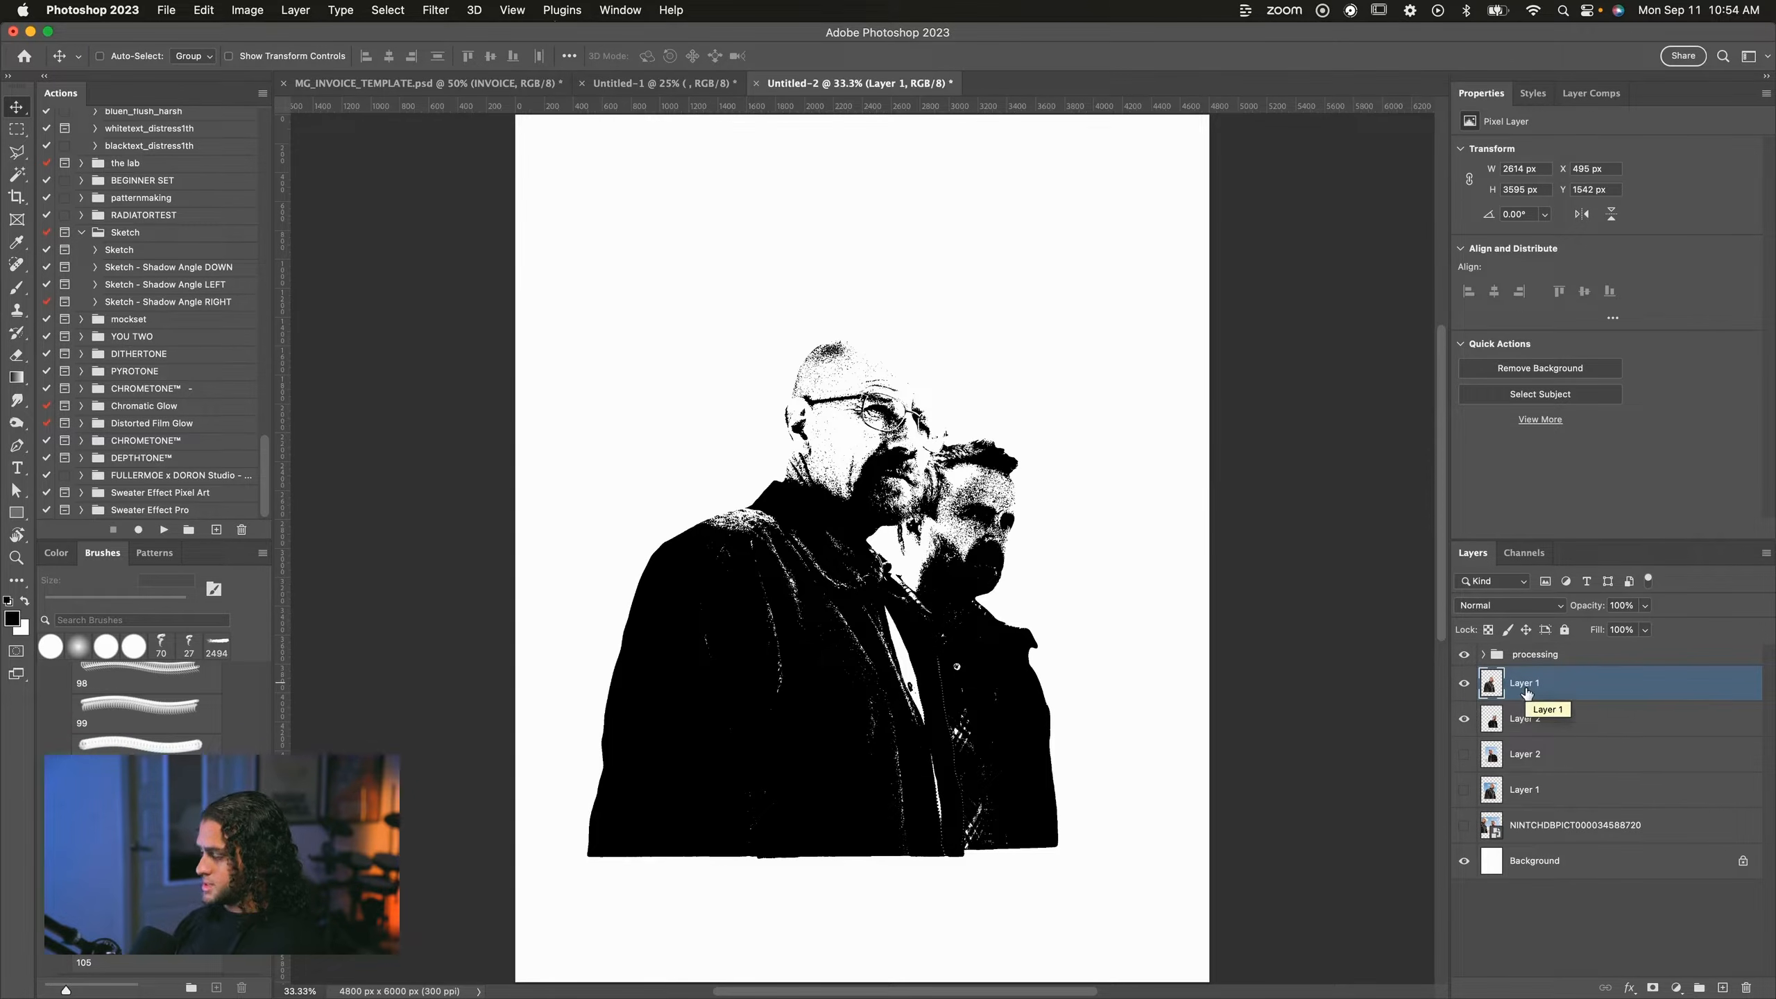
pyautogui.hotkey('ctrl', 'g')
pyautogui.doubleClick(1528, 676)
pyautogui.write('walter')
pyautogui.press('Return')
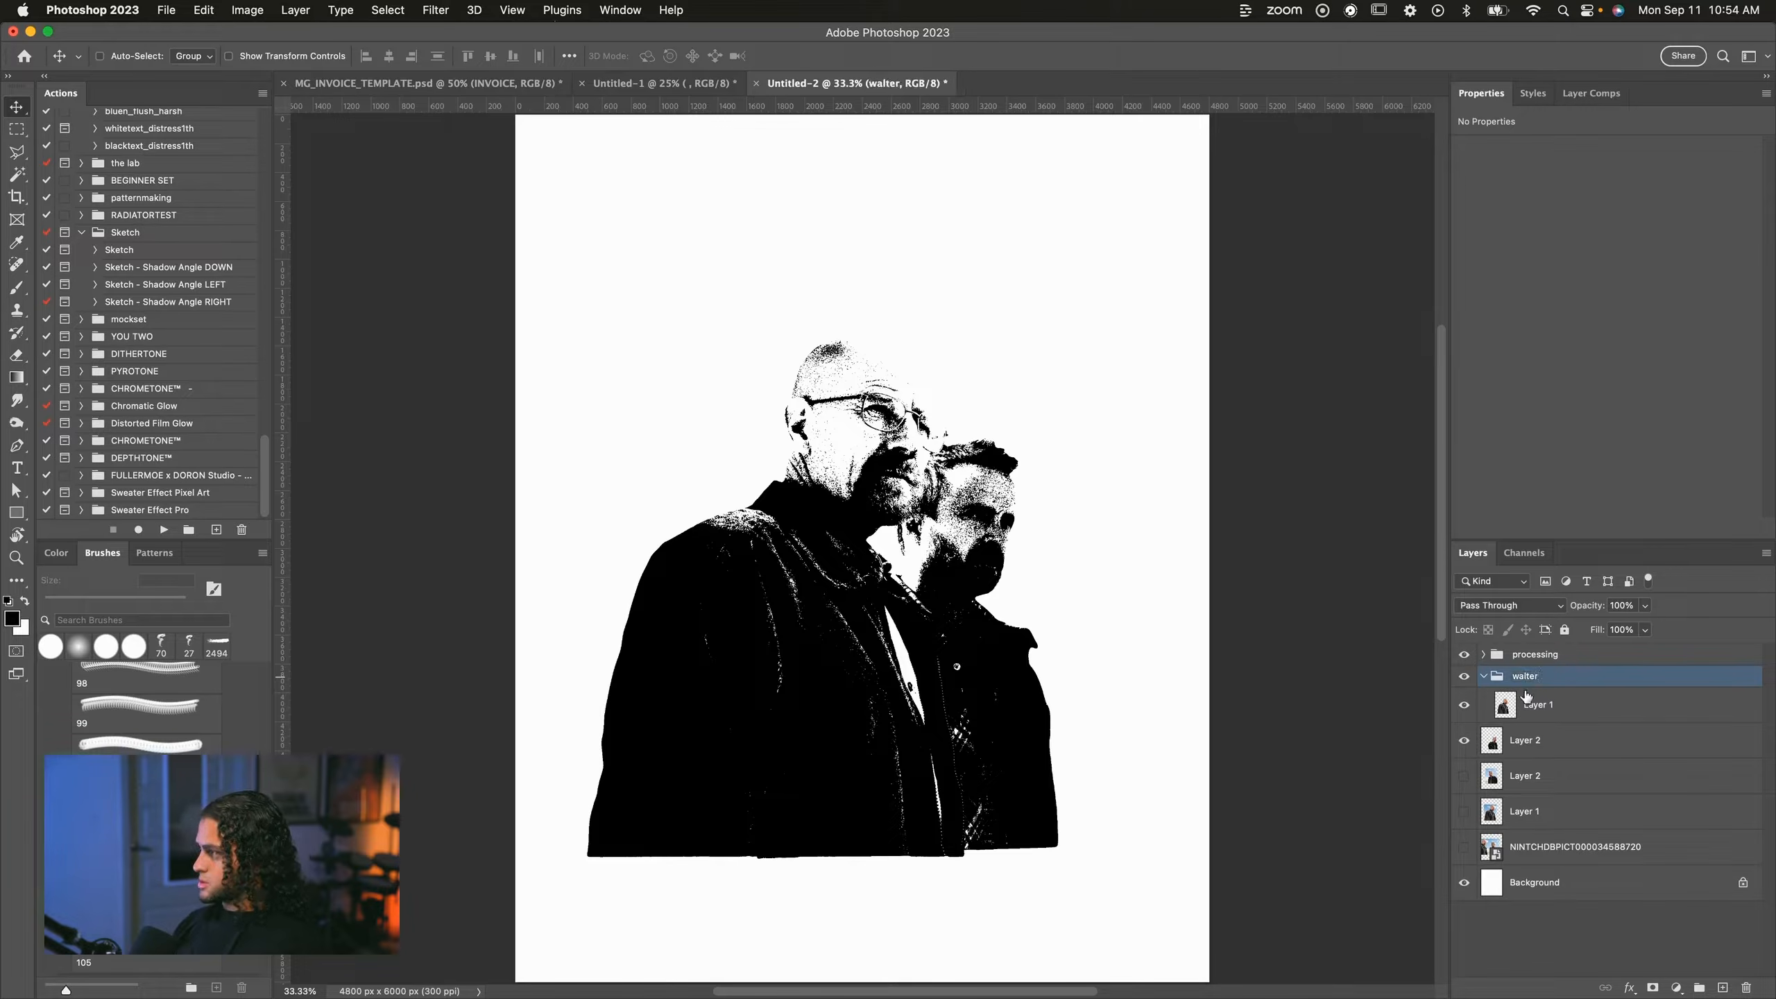
# Group the second man's cutout layer and name the group "jesse".
pyautogui.click(1523, 743)
pyautogui.press('super+g')
pyautogui.doubleClick(1527, 734)
pyautogui.write('je')
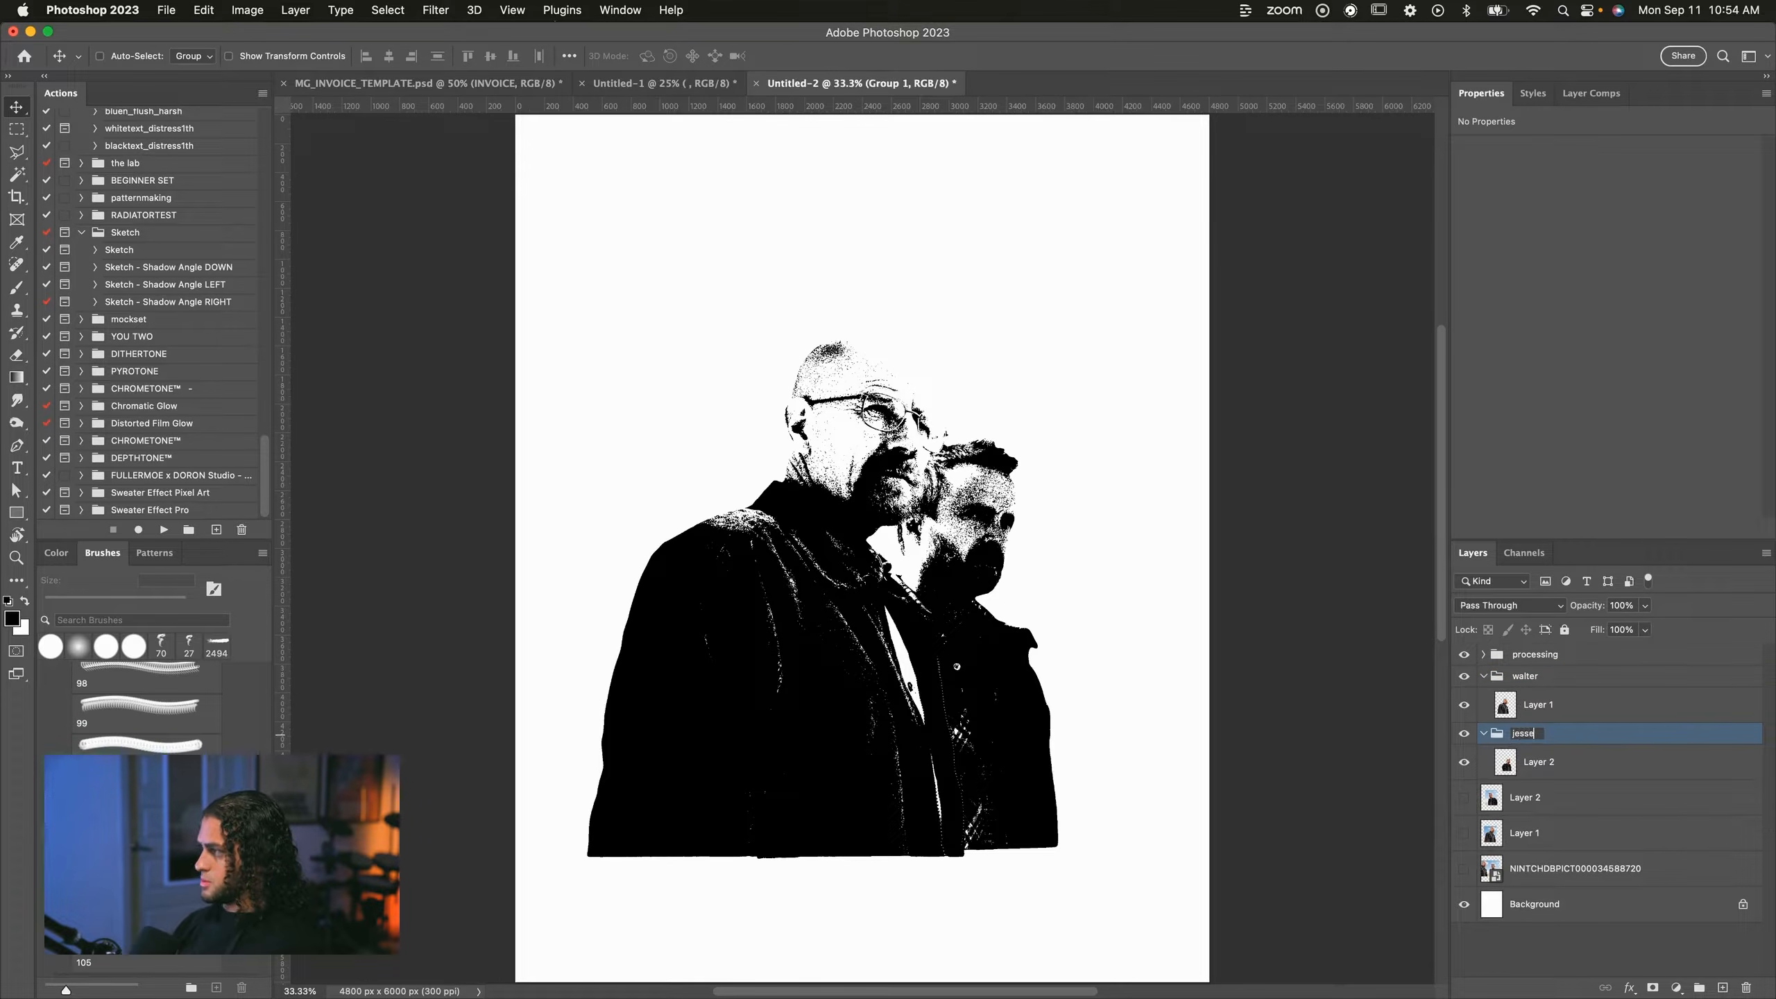
pyautogui.write('sse')
pyautogui.press('Return')
# Duplicate the cutout layer inside the walter group, undoing any accidental move of it.
pyautogui.click(1531, 704)
pyautogui.moveTo(934, 492); pyautogui.dragTo(871, 533)
pyautogui.press('super+z')
pyautogui.press('super+j')
# Apply Shadows/Highlights to the walter copy with shadows amount 74%, highlights amount 95% and highlights tone 38%.
pyautogui.click(247, 8)
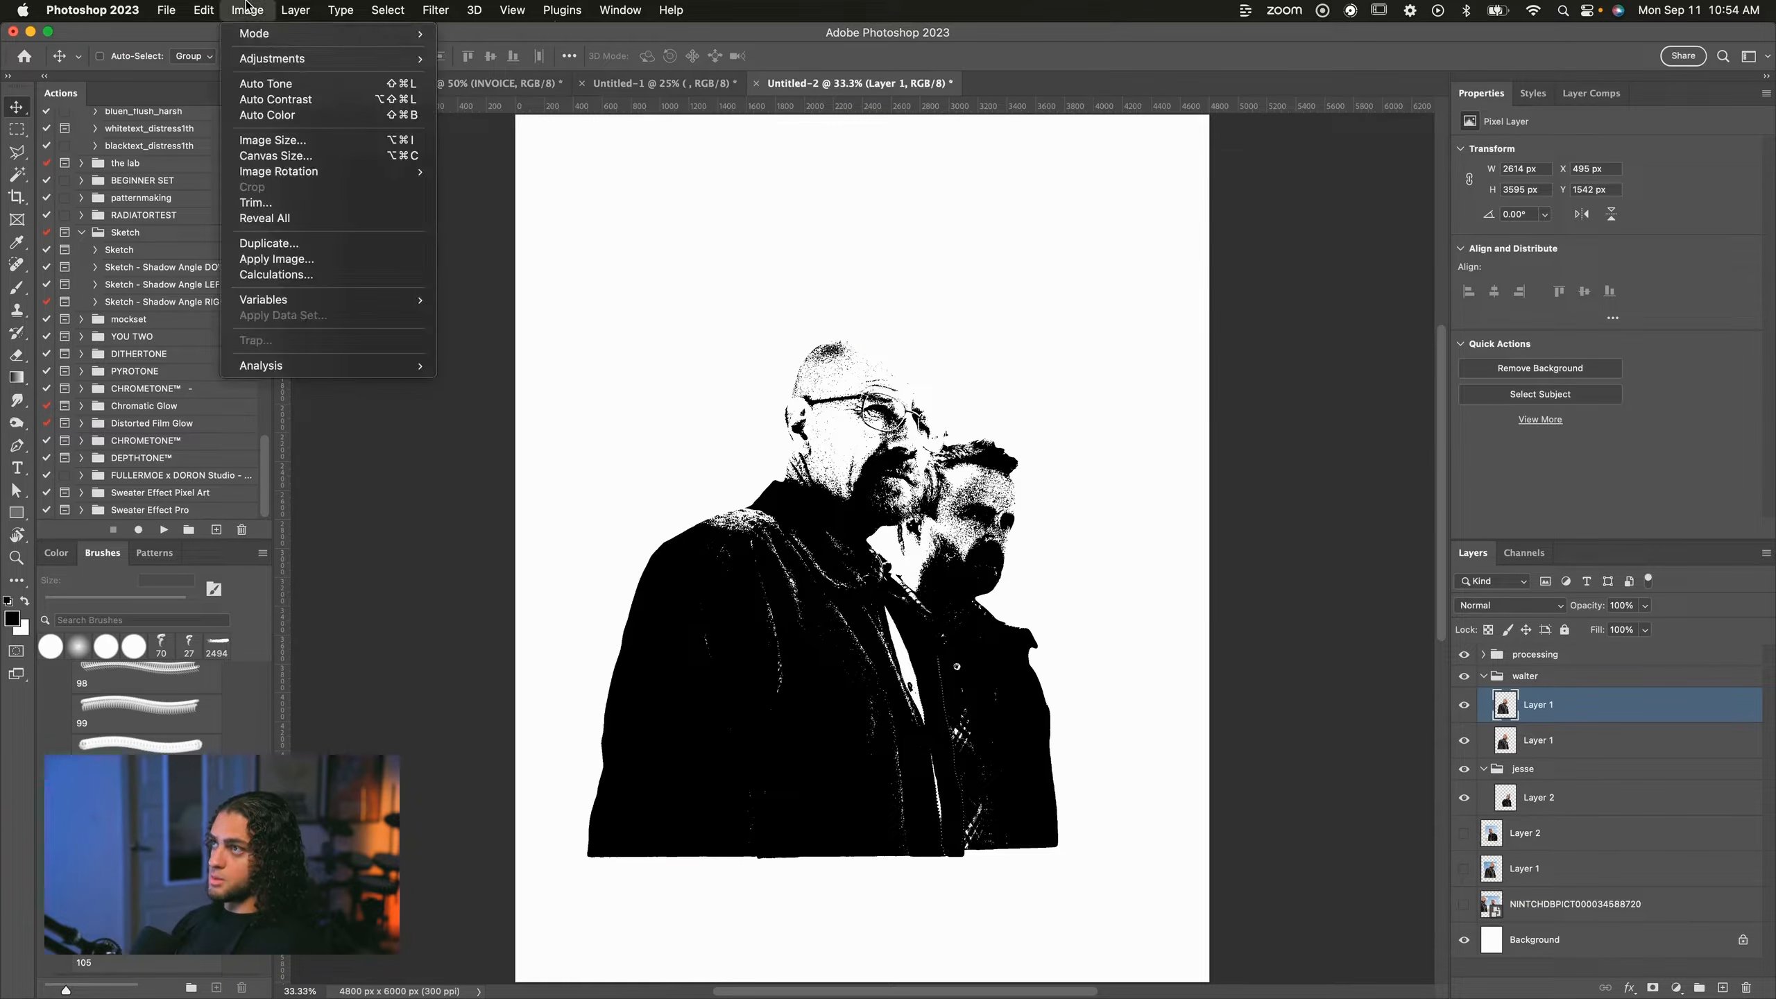
pyautogui.click(580, 340)
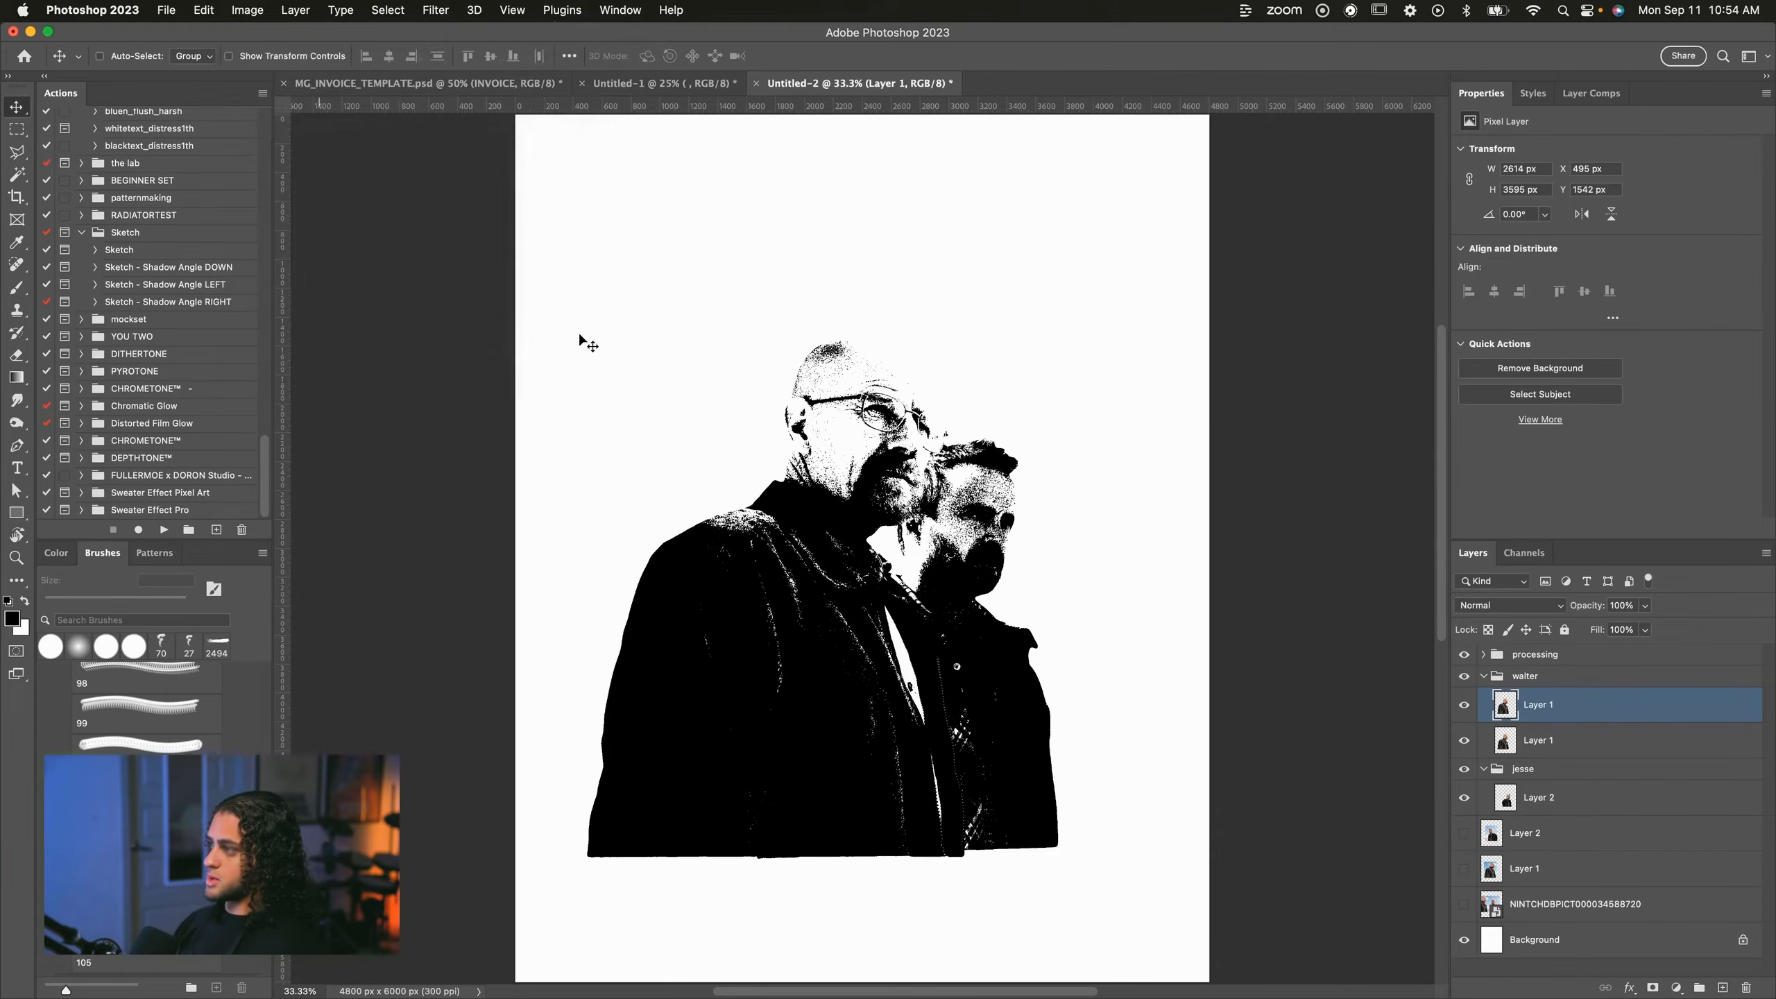
pyautogui.moveTo(1356, 168); pyautogui.dragTo(1263, 200)
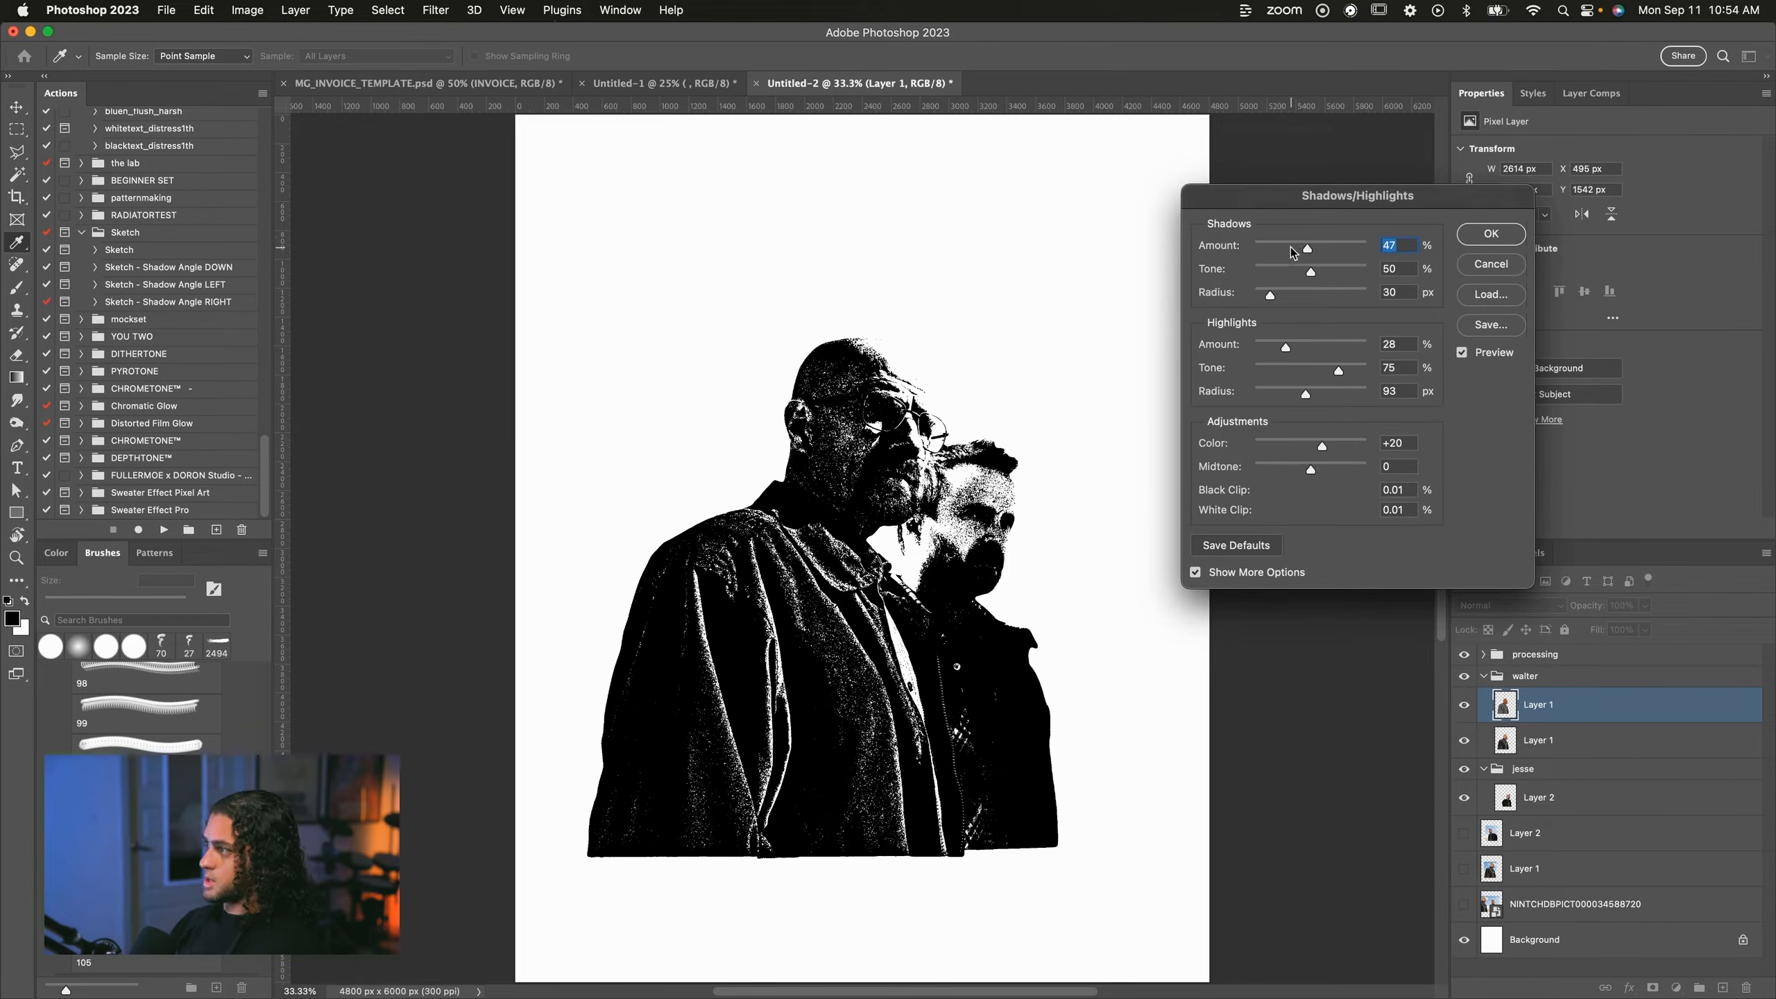
pyautogui.moveTo(1290, 248); pyautogui.dragTo(1339, 253)
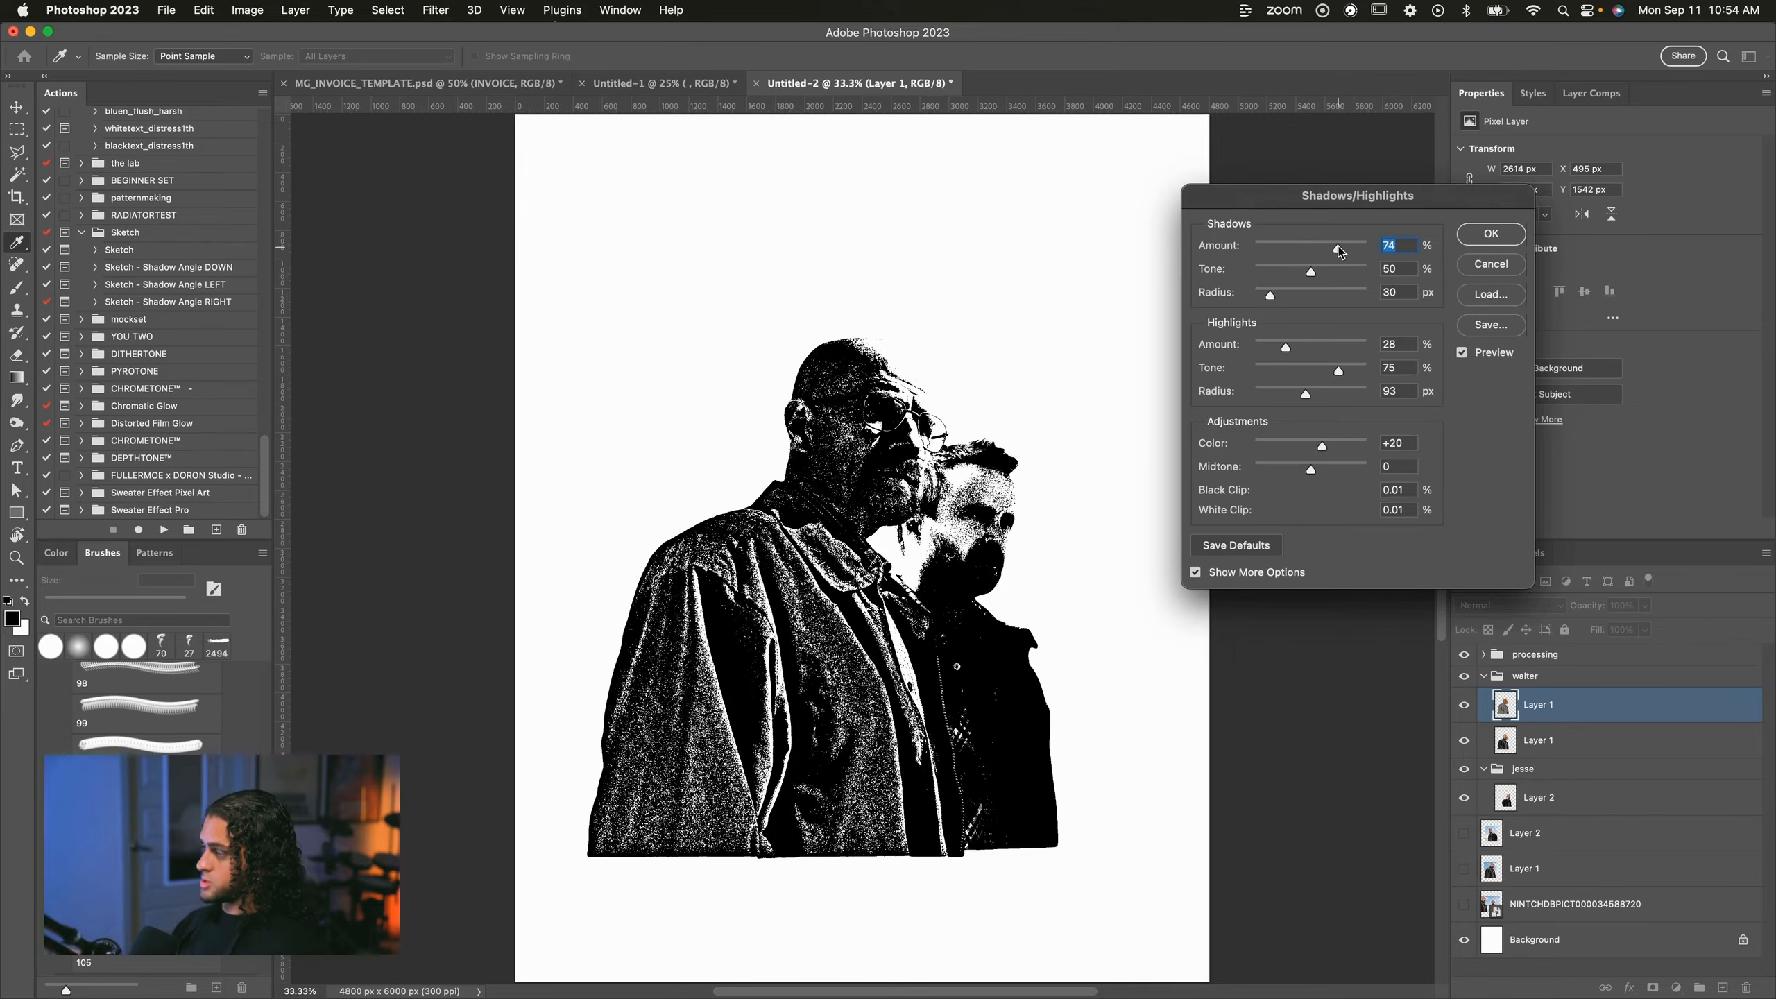
pyautogui.moveTo(1296, 348)
pyautogui.mouseDown()
pyautogui.moveTo(1362, 347)
pyautogui.moveTo(1284, 371)
pyautogui.moveTo(1363, 347)
pyautogui.moveTo(1297, 370)
pyautogui.mouseUp()
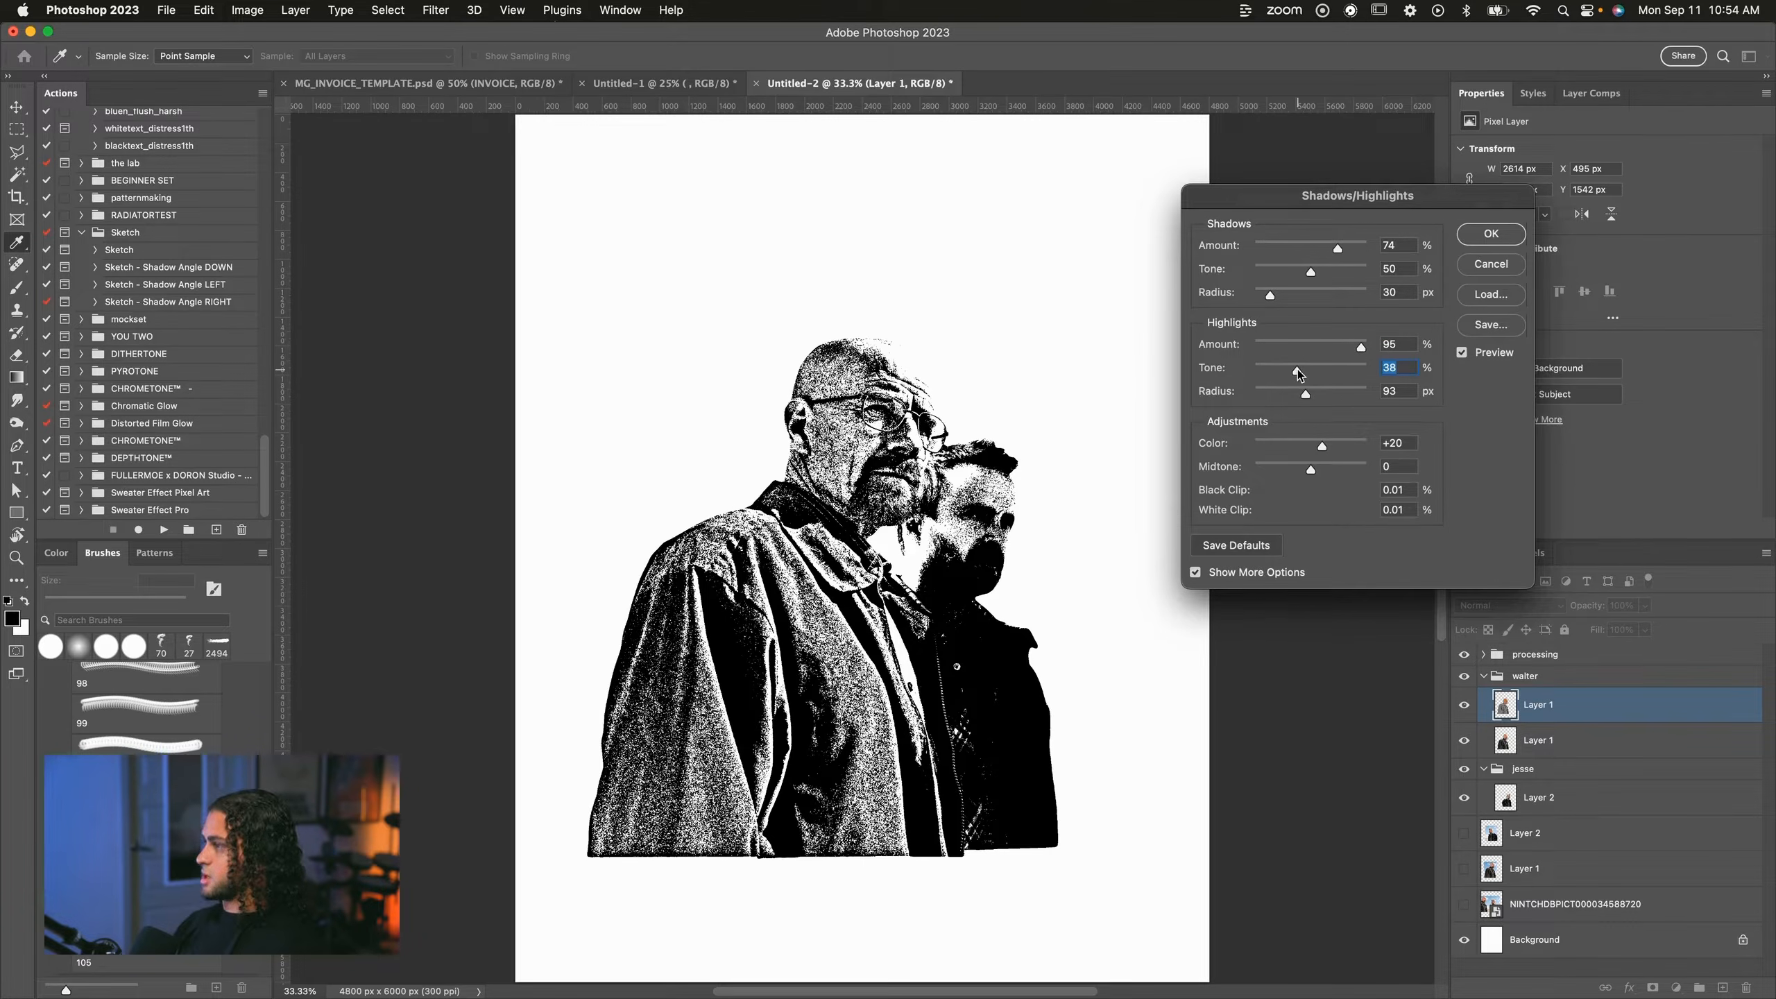
pyautogui.moveTo(1305, 199); pyautogui.dragTo(1209, 196)
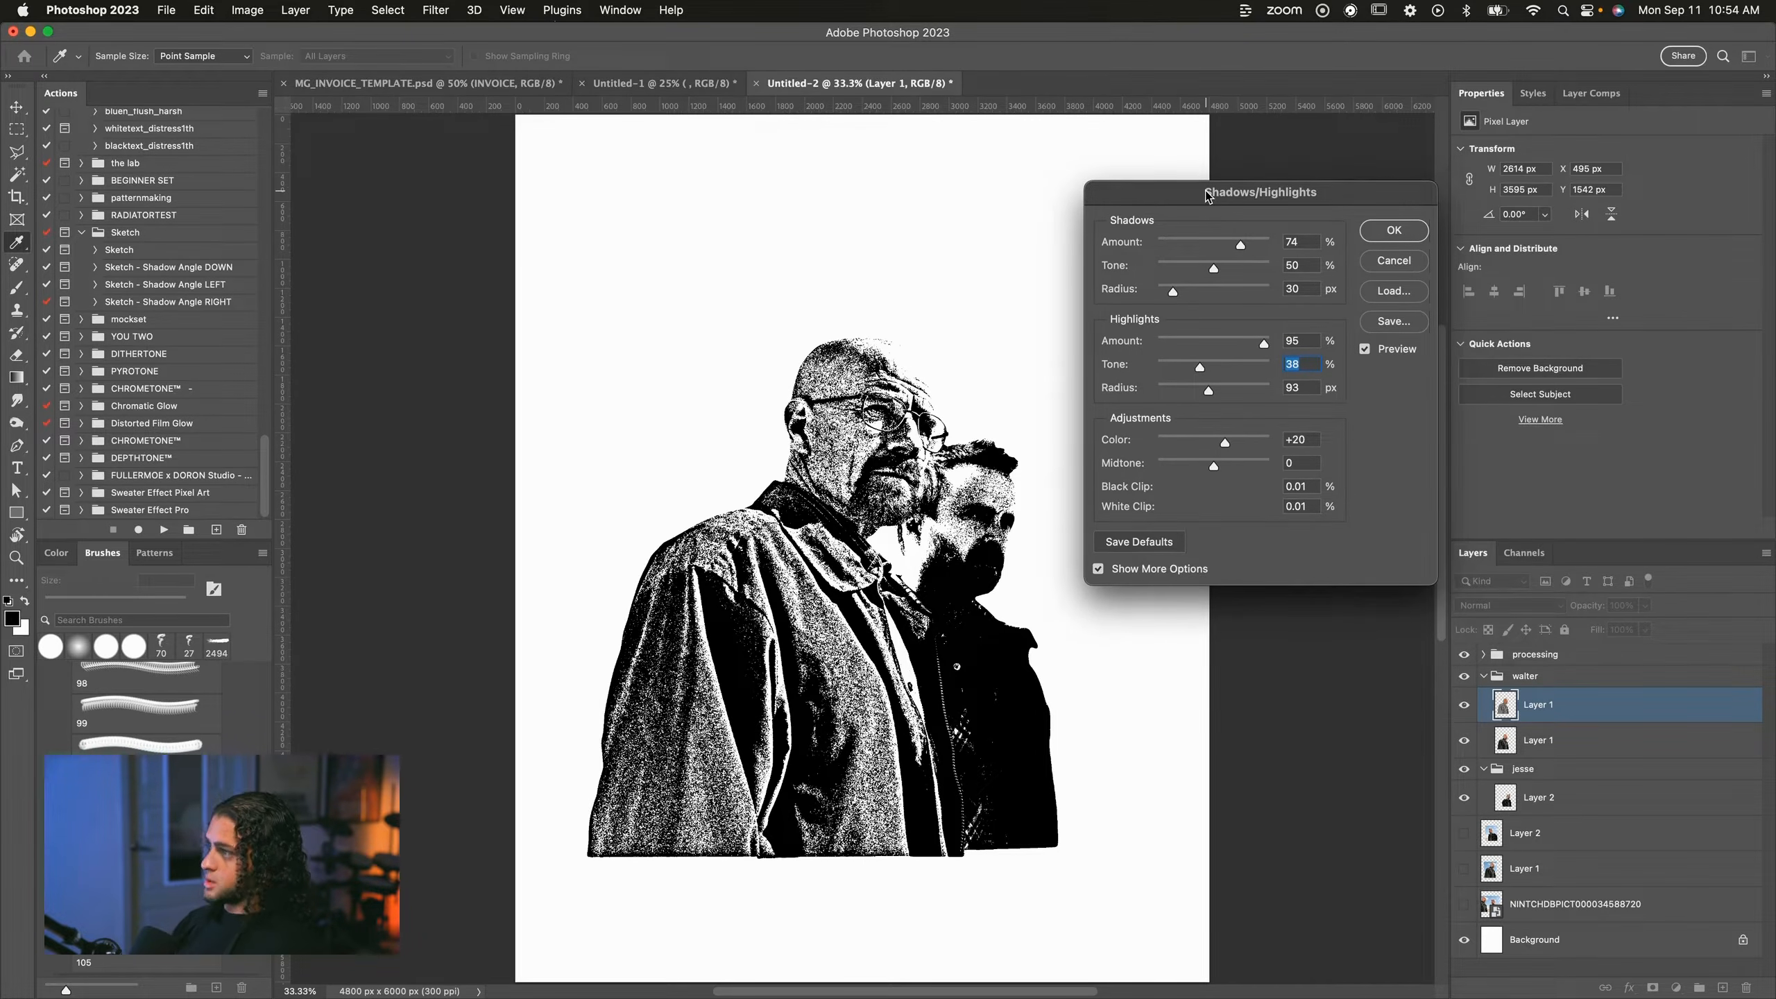
pyautogui.click(1394, 231)
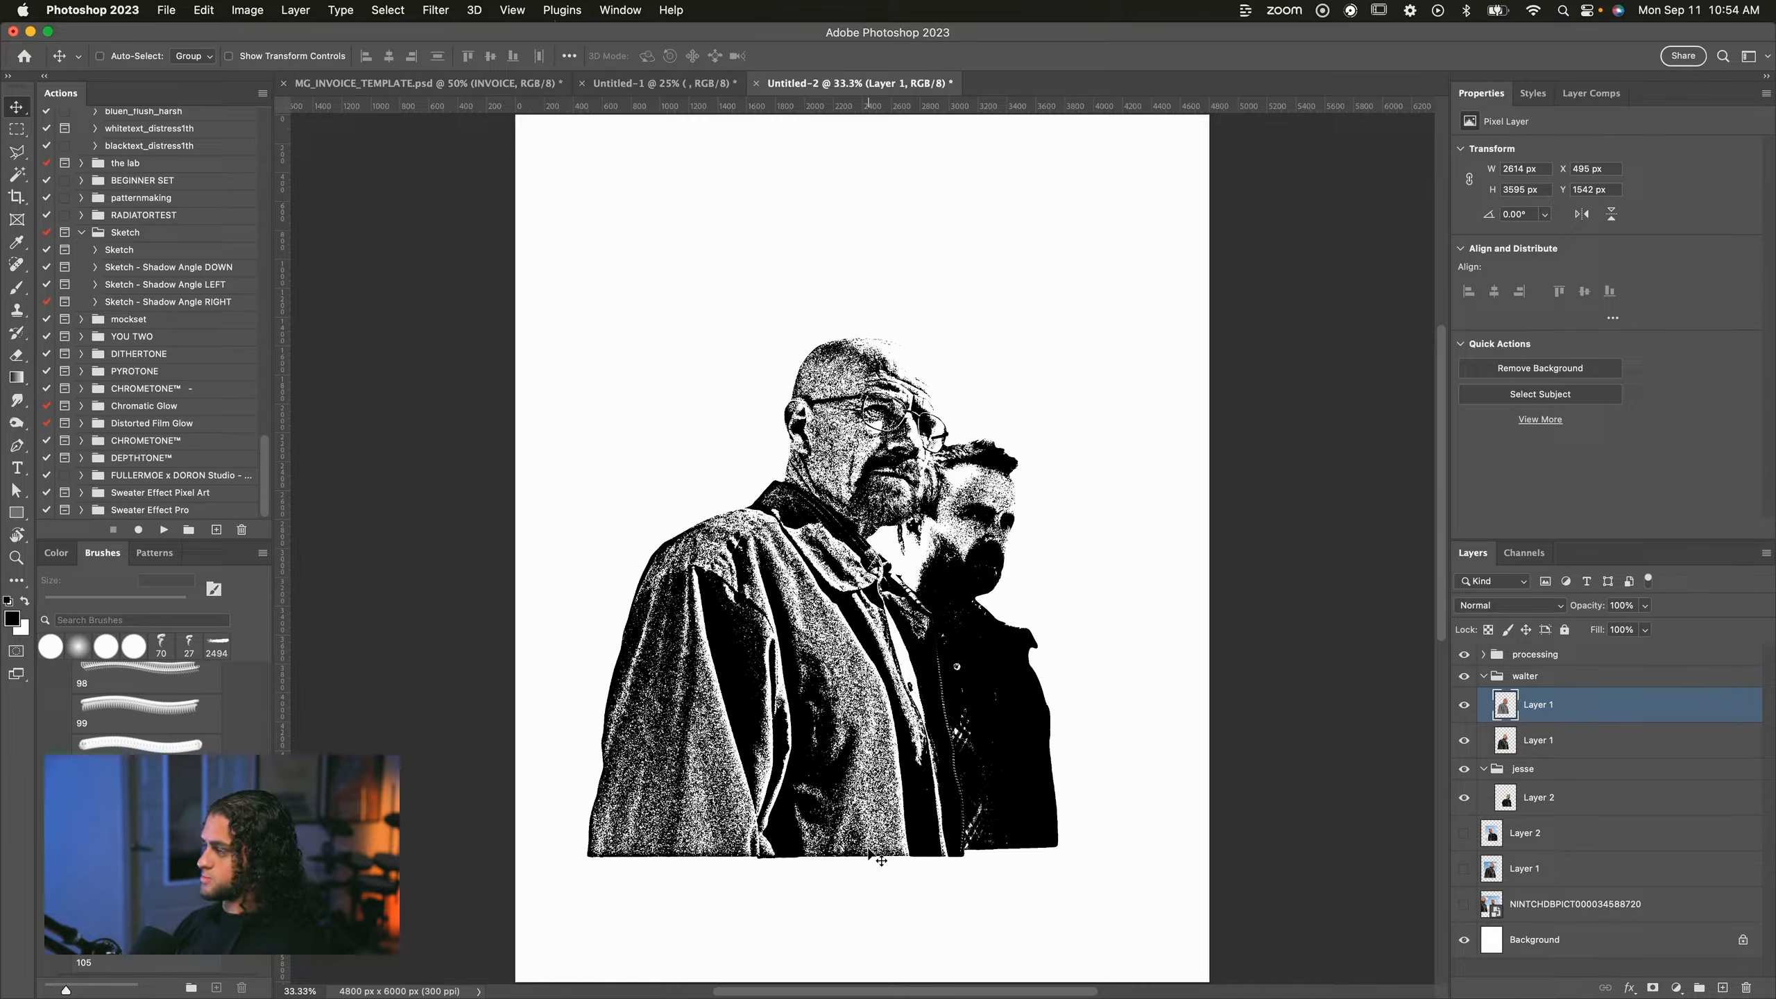
# Add a layer mask to the adjusted walter copy and invert it to black.
pyautogui.click(1653, 988)
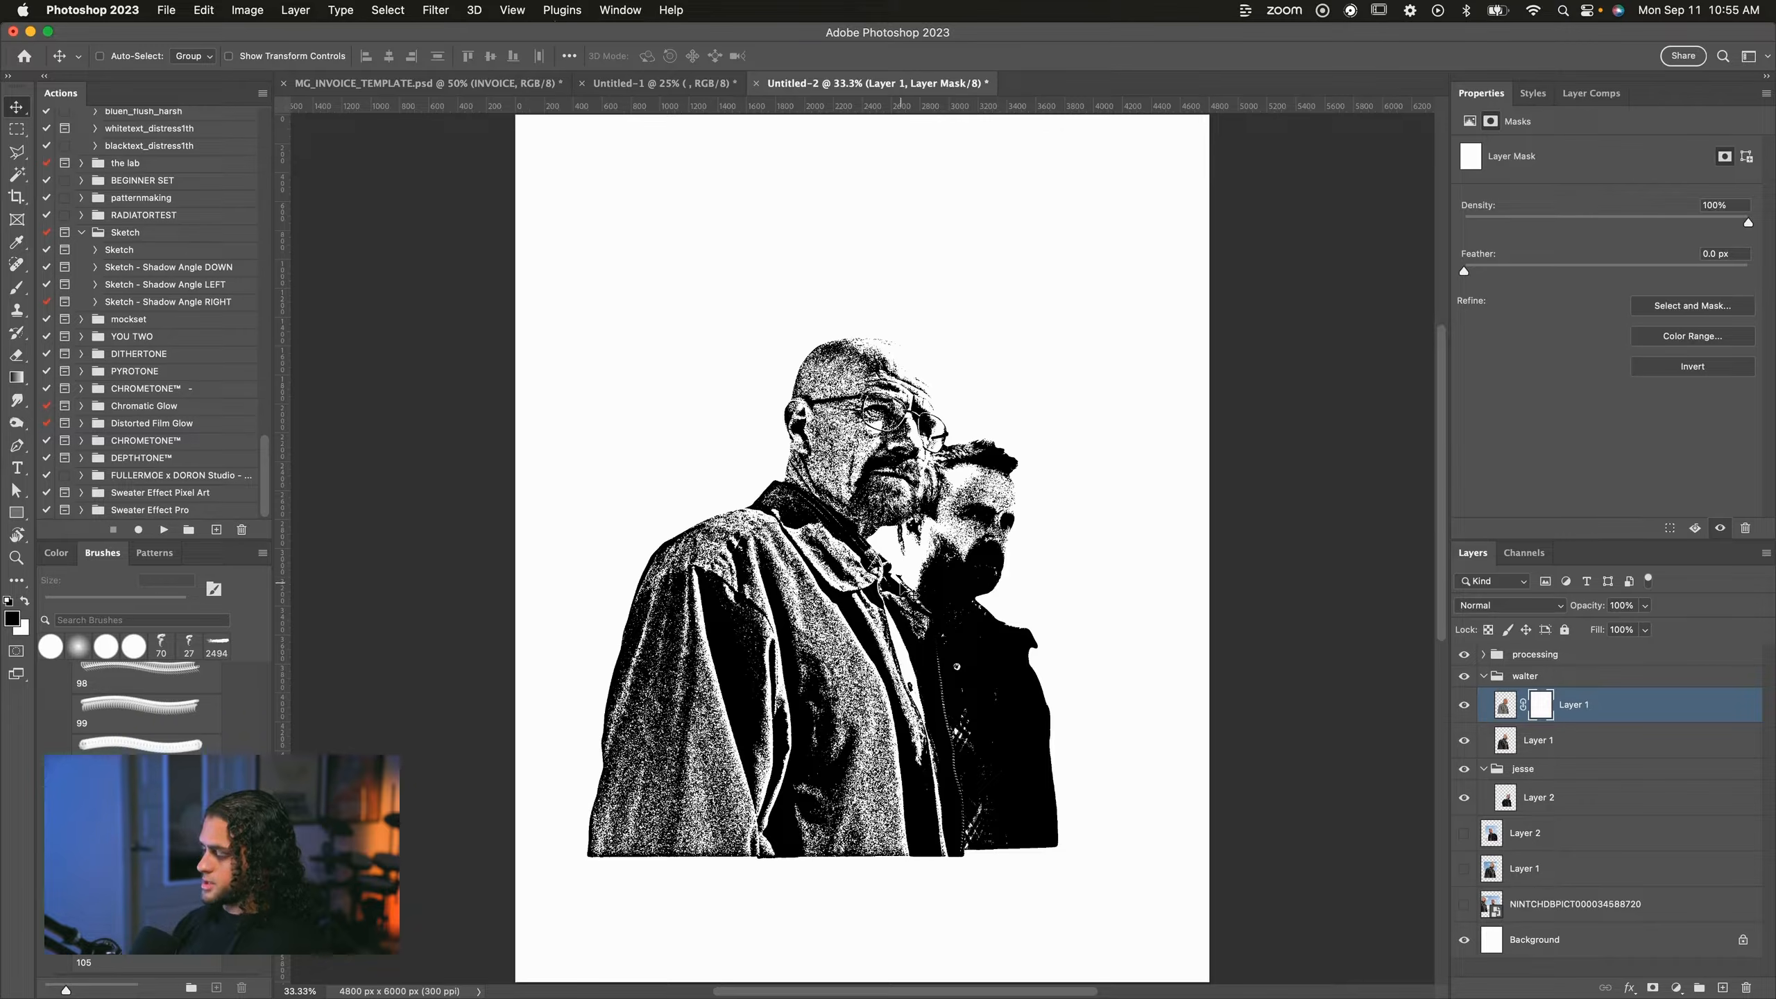
pyautogui.press('super')
pyautogui.press('super+i')
# Paint white on the mask with an 1100 px soft brush to reveal the adjusted copy over Walter's head and jacket.
pyautogui.press('b')
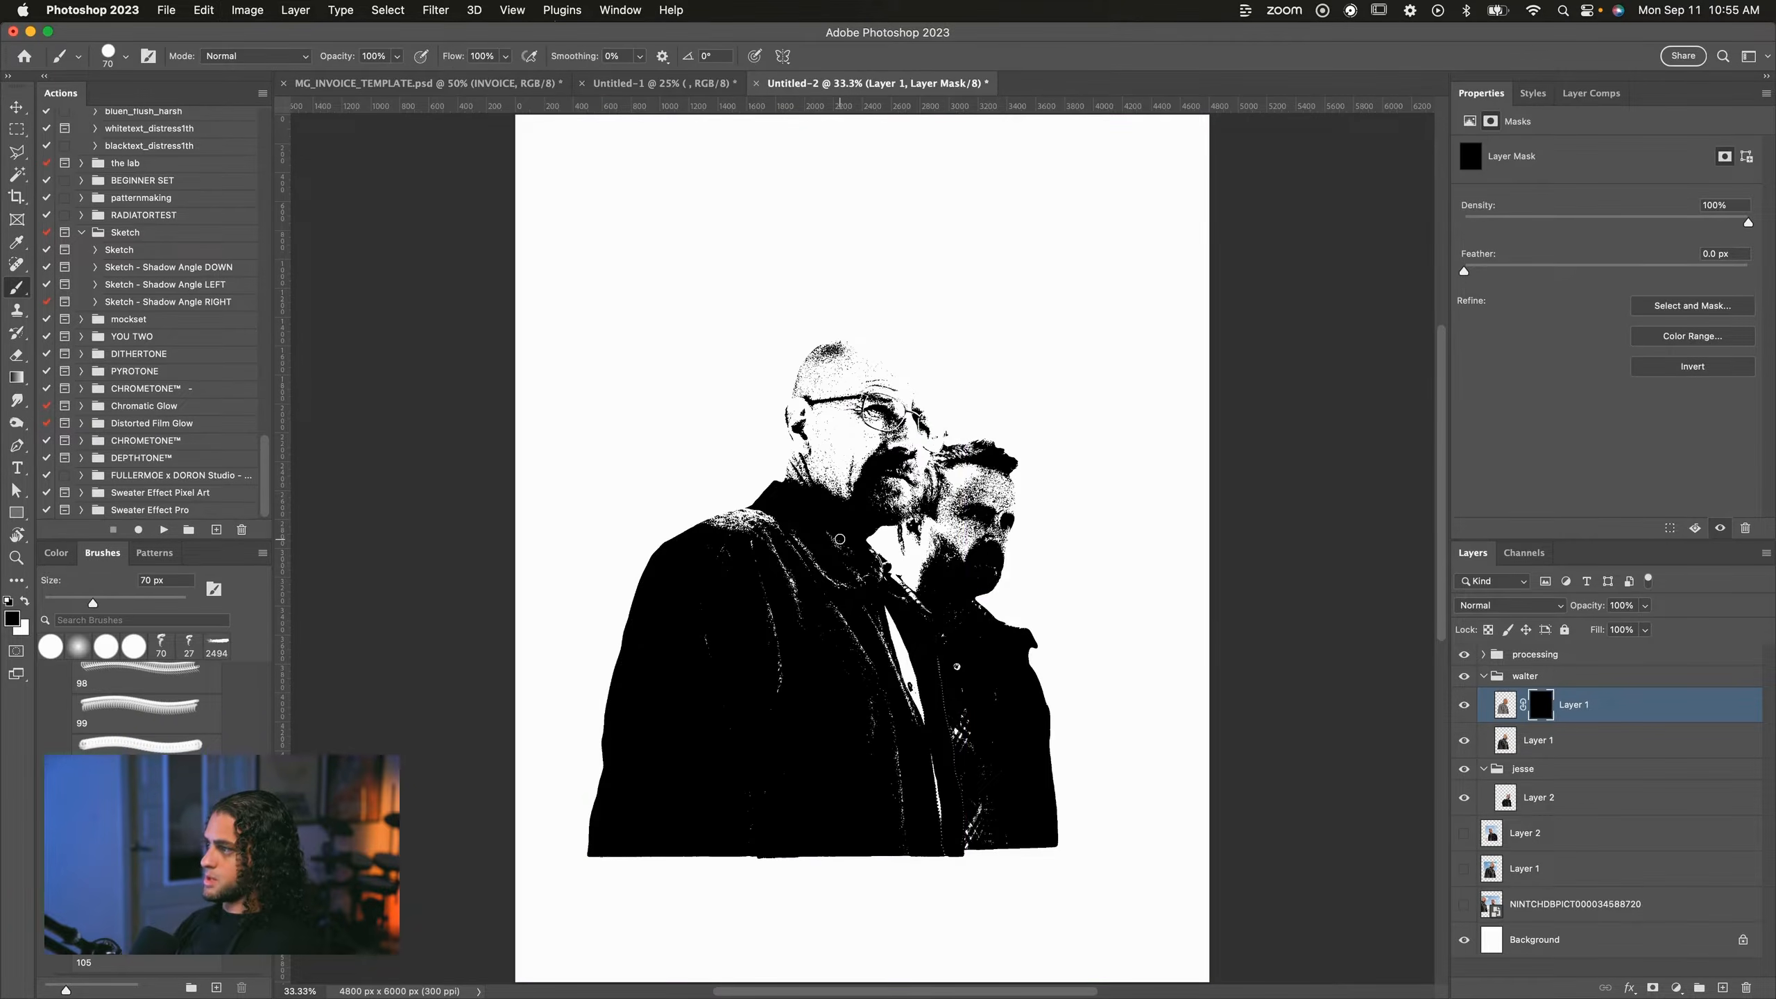
pyautogui.press('x')
pyautogui.press('\\')
pyautogui.press(']')
pyautogui.press(']')
pyautogui.press(']')
pyautogui.press(']')
pyautogui.press('x')
pyautogui.press('\\')
pyautogui.press(']')
pyautogui.press(']')
pyautogui.press(']')
pyautogui.press(']')
pyautogui.press(']')
pyautogui.press(']')
pyautogui.press(']')
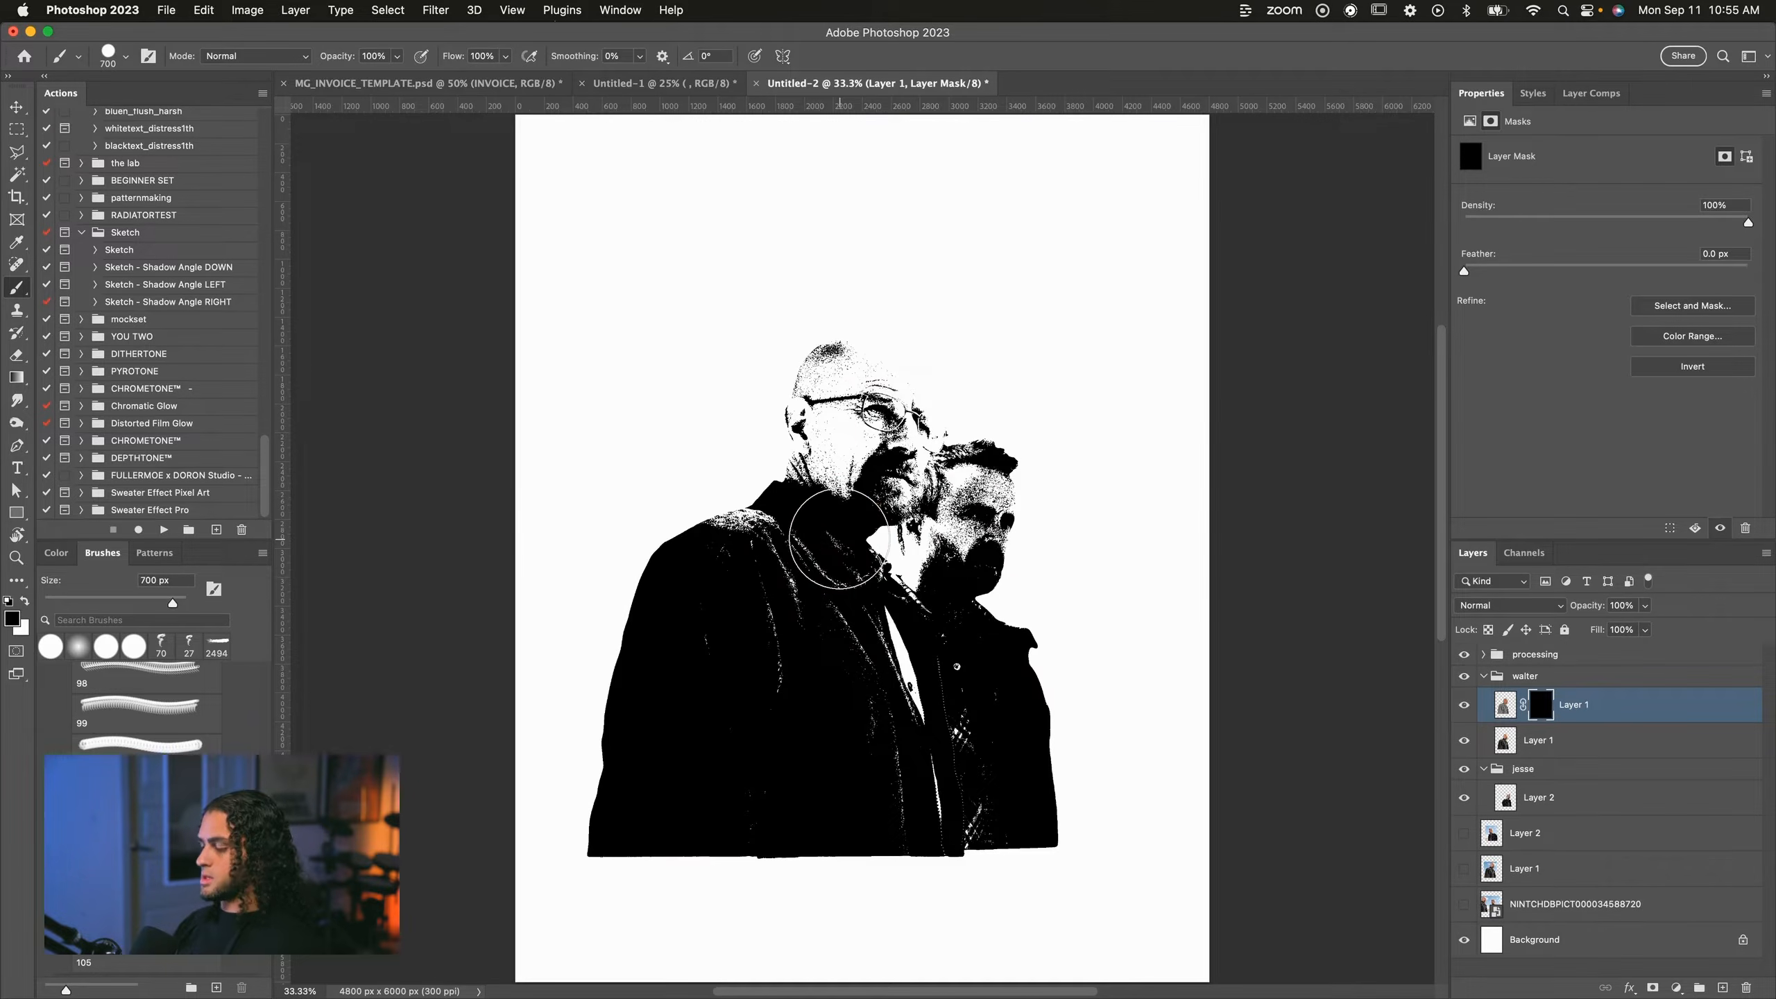
pyautogui.moveTo(839, 538); pyautogui.dragTo(840, 286)
pyautogui.press(']')
pyautogui.press(']')
pyautogui.press(']')
pyautogui.press(']')
pyautogui.press('x')
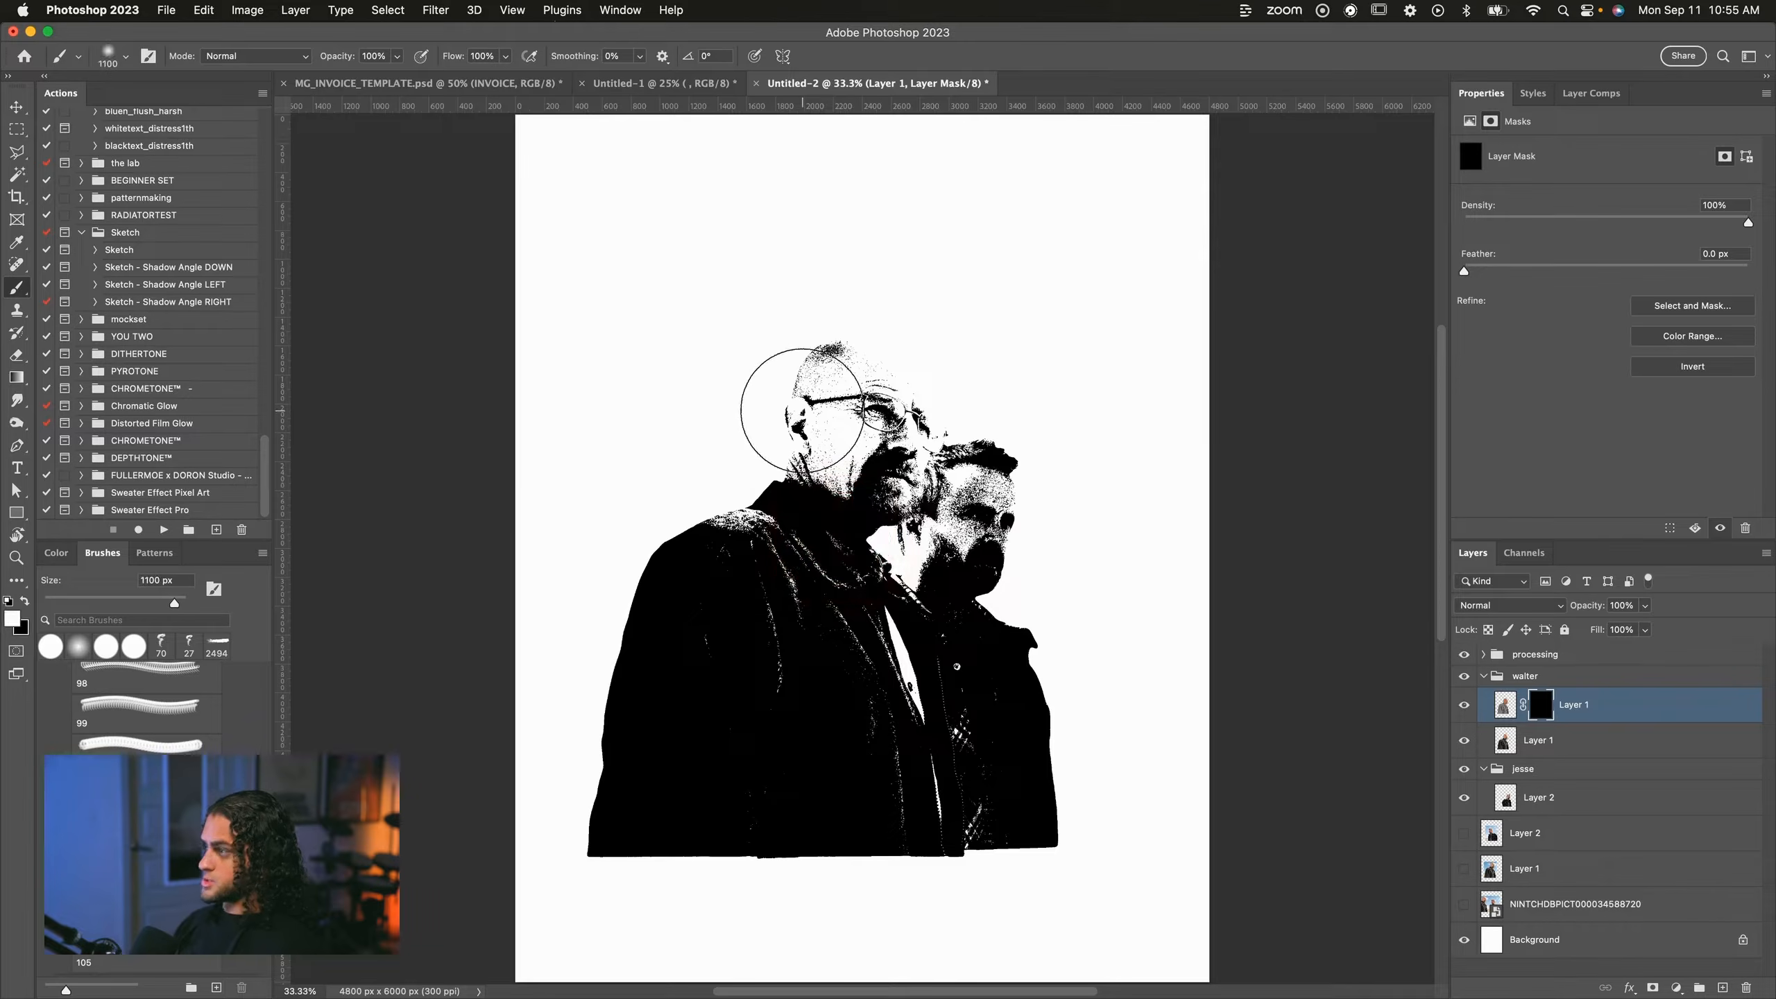
pyautogui.moveTo(887, 385)
pyautogui.mouseDown()
pyautogui.moveTo(879, 335)
pyautogui.moveTo(896, 350)
pyautogui.mouseUp()
pyautogui.click(885, 453)
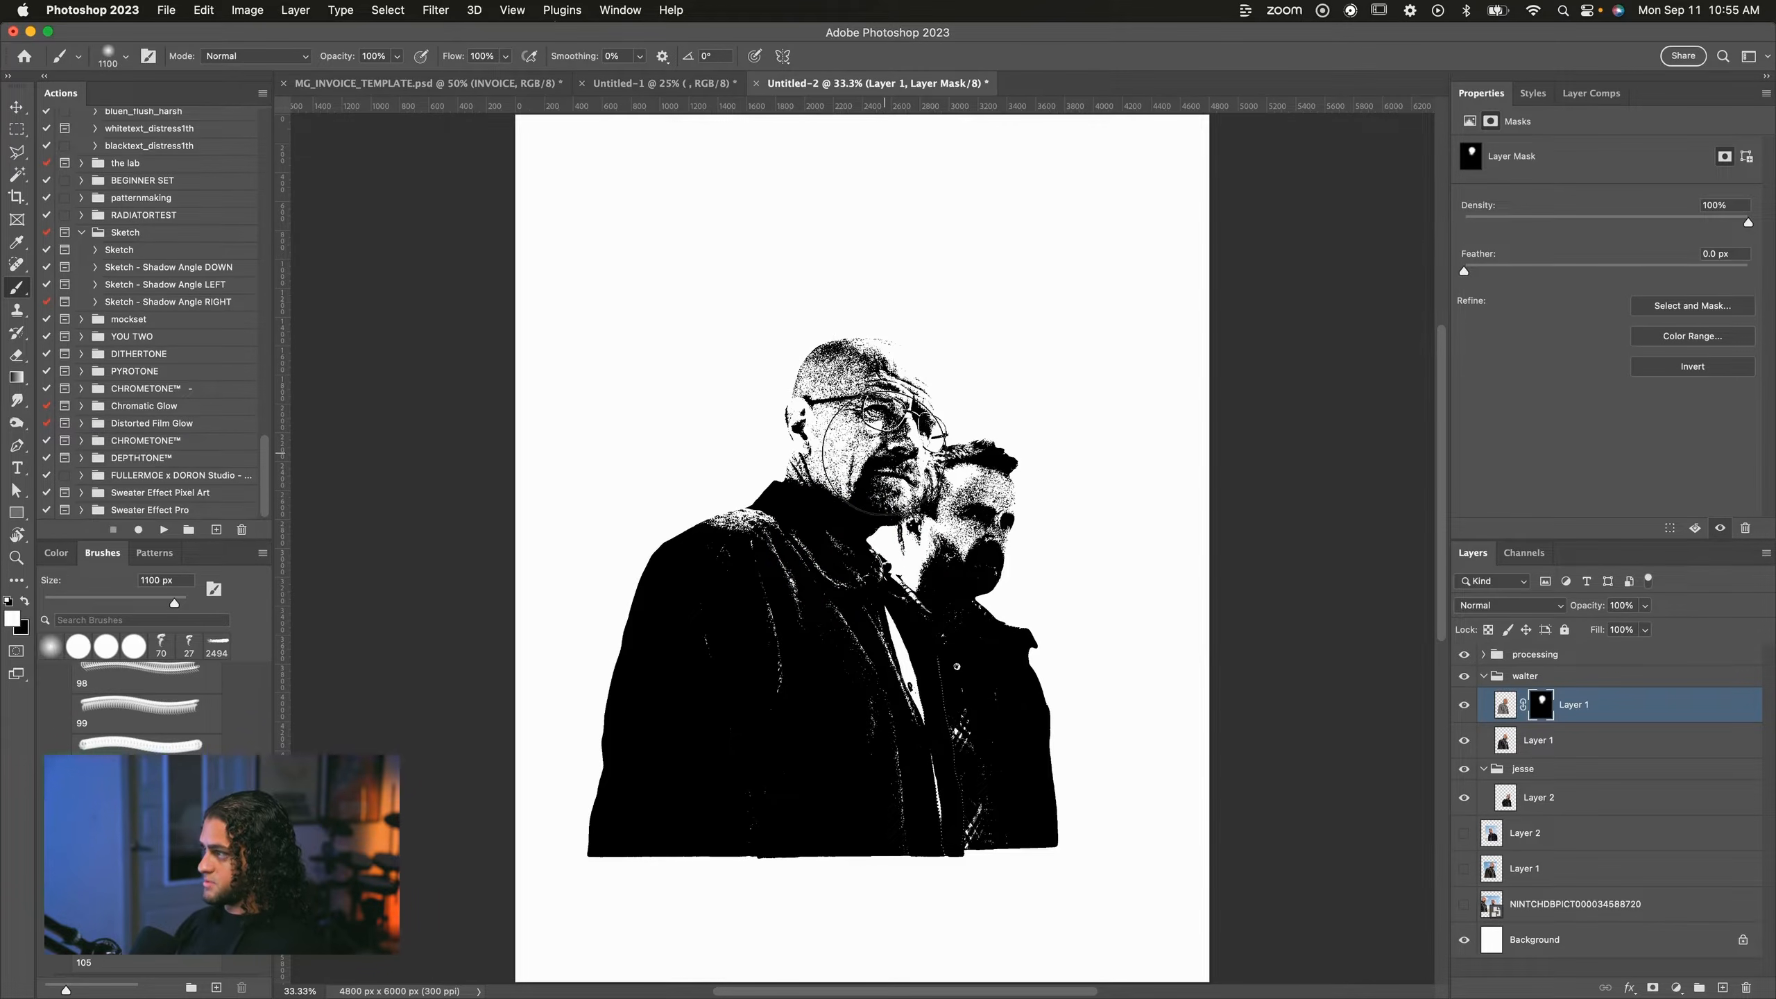
pyautogui.press('super+z')
pyautogui.moveTo(742, 553)
pyautogui.mouseDown()
pyautogui.moveTo(734, 604)
pyautogui.moveTo(798, 611)
pyautogui.moveTo(723, 609)
pyautogui.moveTo(748, 621)
pyautogui.moveTo(762, 711)
pyautogui.moveTo(871, 773)
pyautogui.mouseUp()
# Tone down the jacket's revealed detail by painting black on the mask with a 1700 px brush at 40% opacity, undoing the excess stroke.
pyautogui.press('x')
pyautogui.press(']')
pyautogui.press(']')
pyautogui.press(']')
pyautogui.press(']')
pyautogui.press(']')
pyautogui.press(']')
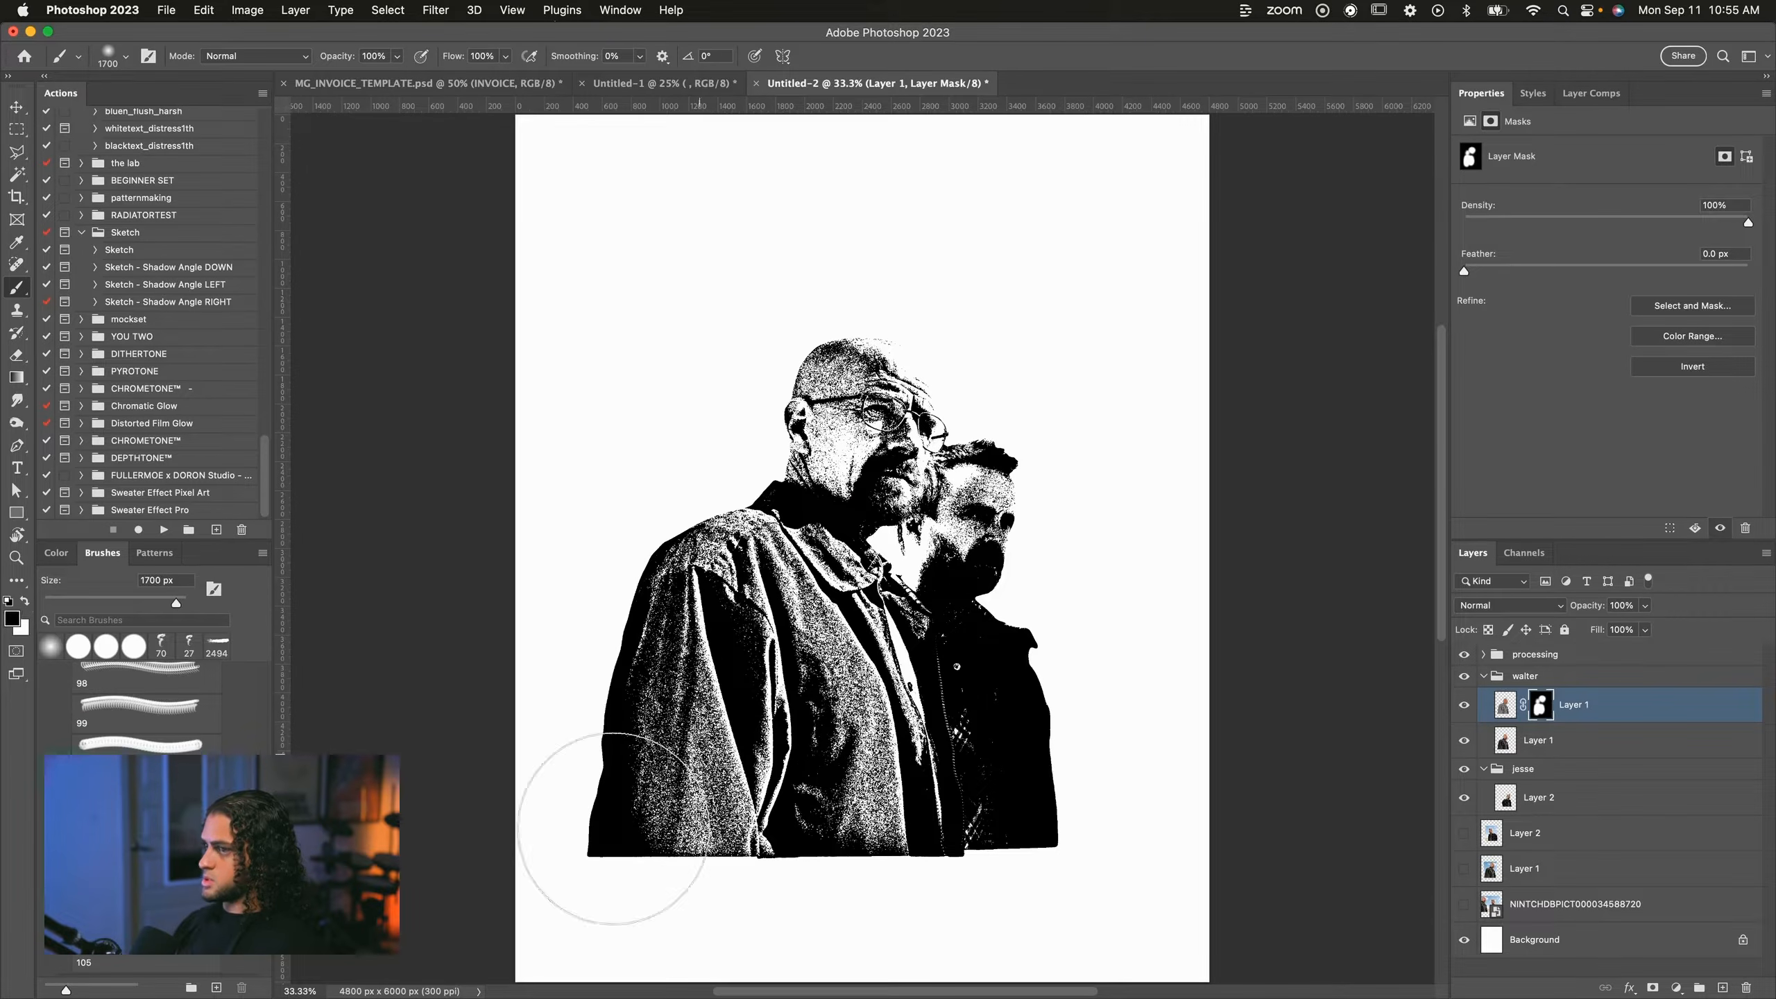
pyautogui.press('4')
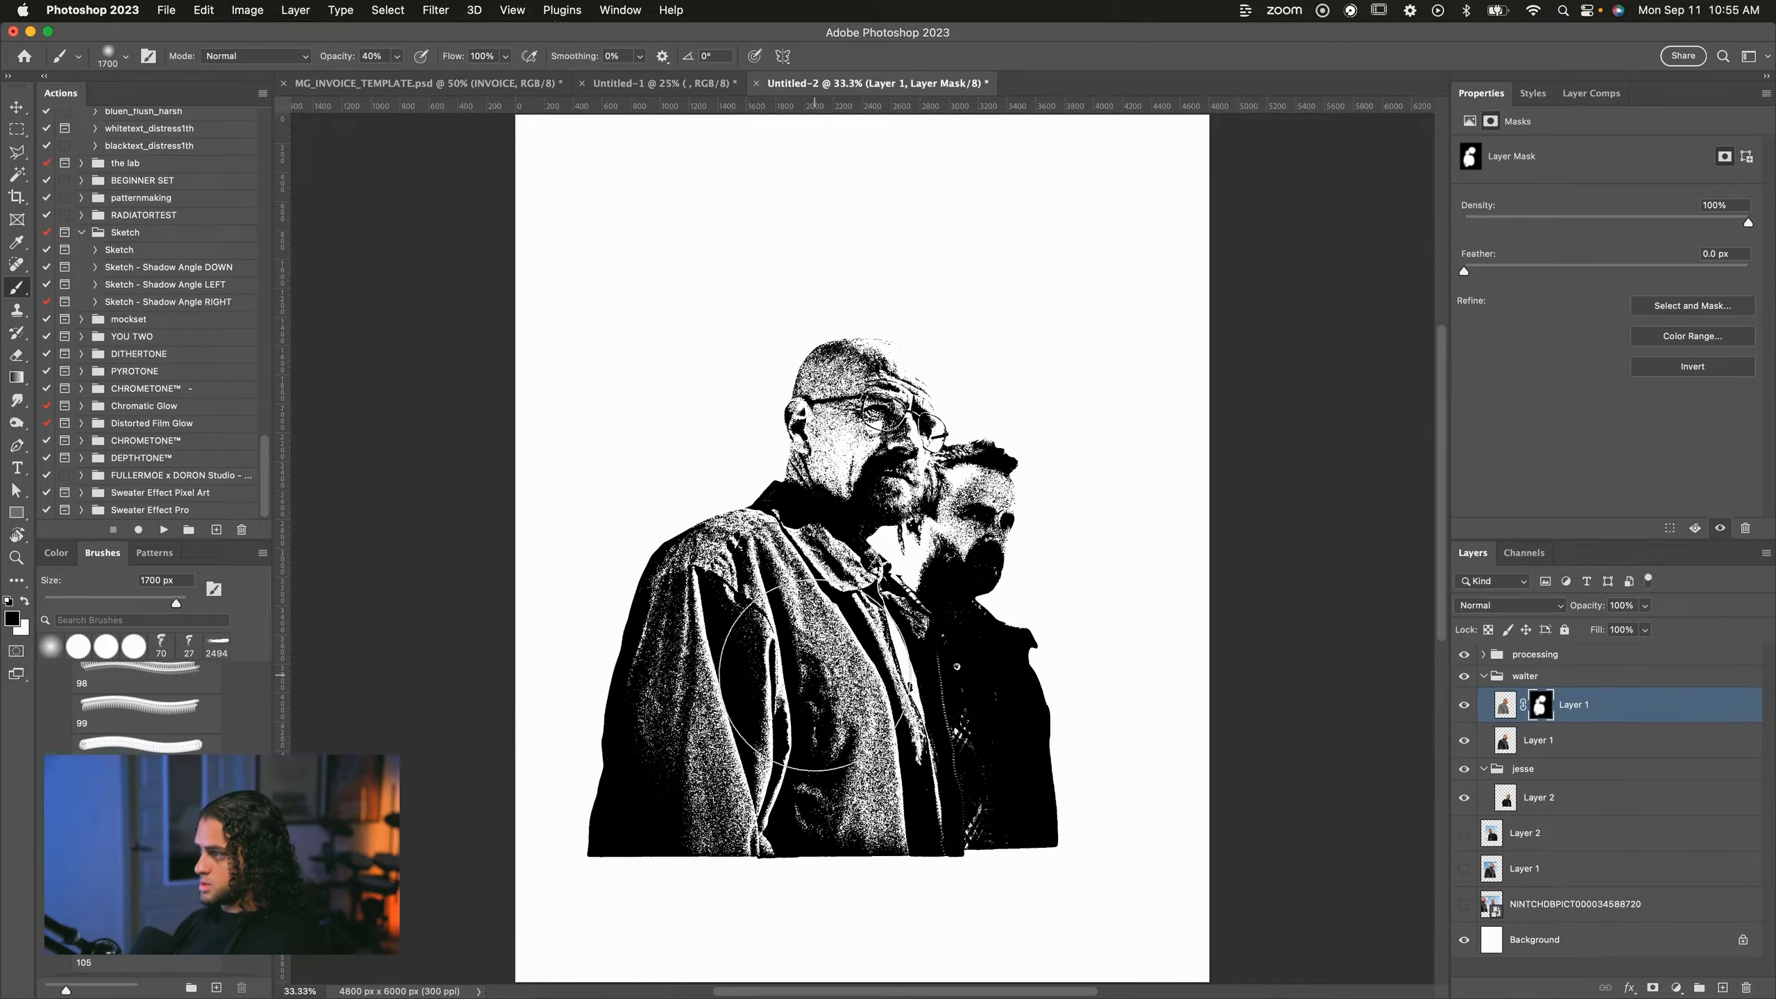
pyautogui.moveTo(825, 689); pyautogui.dragTo(832, 734)
pyautogui.press('super+z')
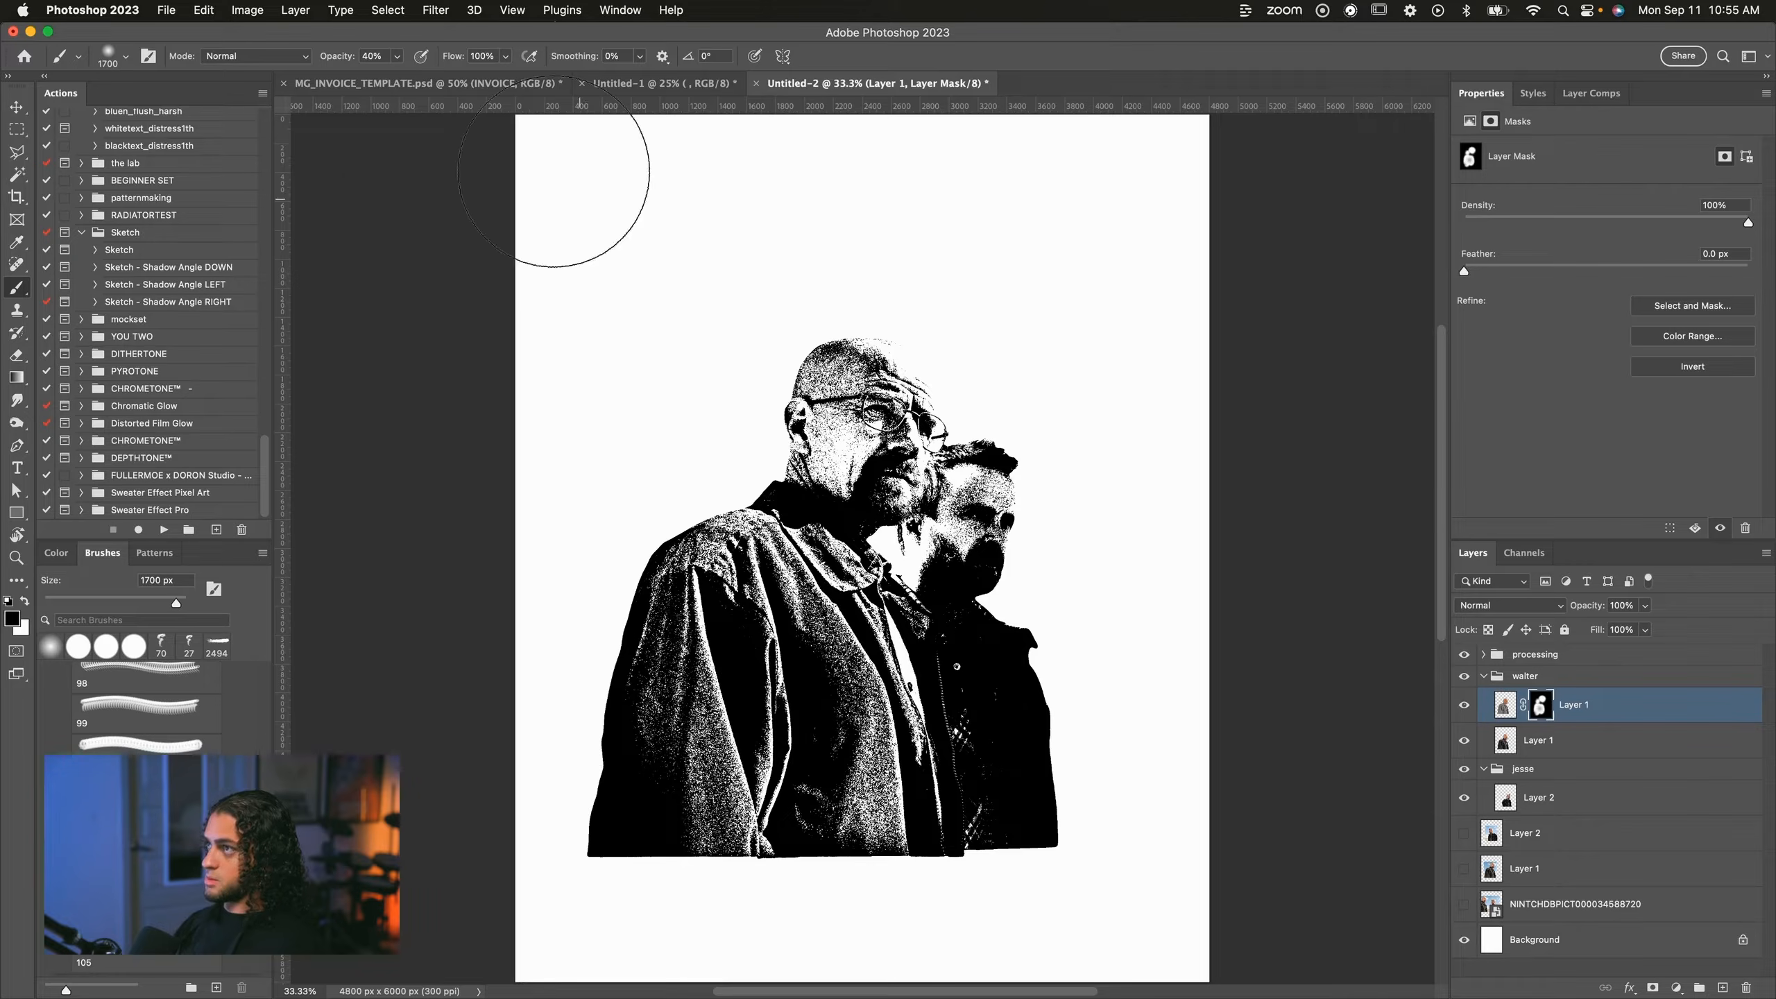
# Refine the mask over Walter's jacket, switching between black and white and adjusting the brush opacity to 54% and then 40%.
pyautogui.click(390, 56)
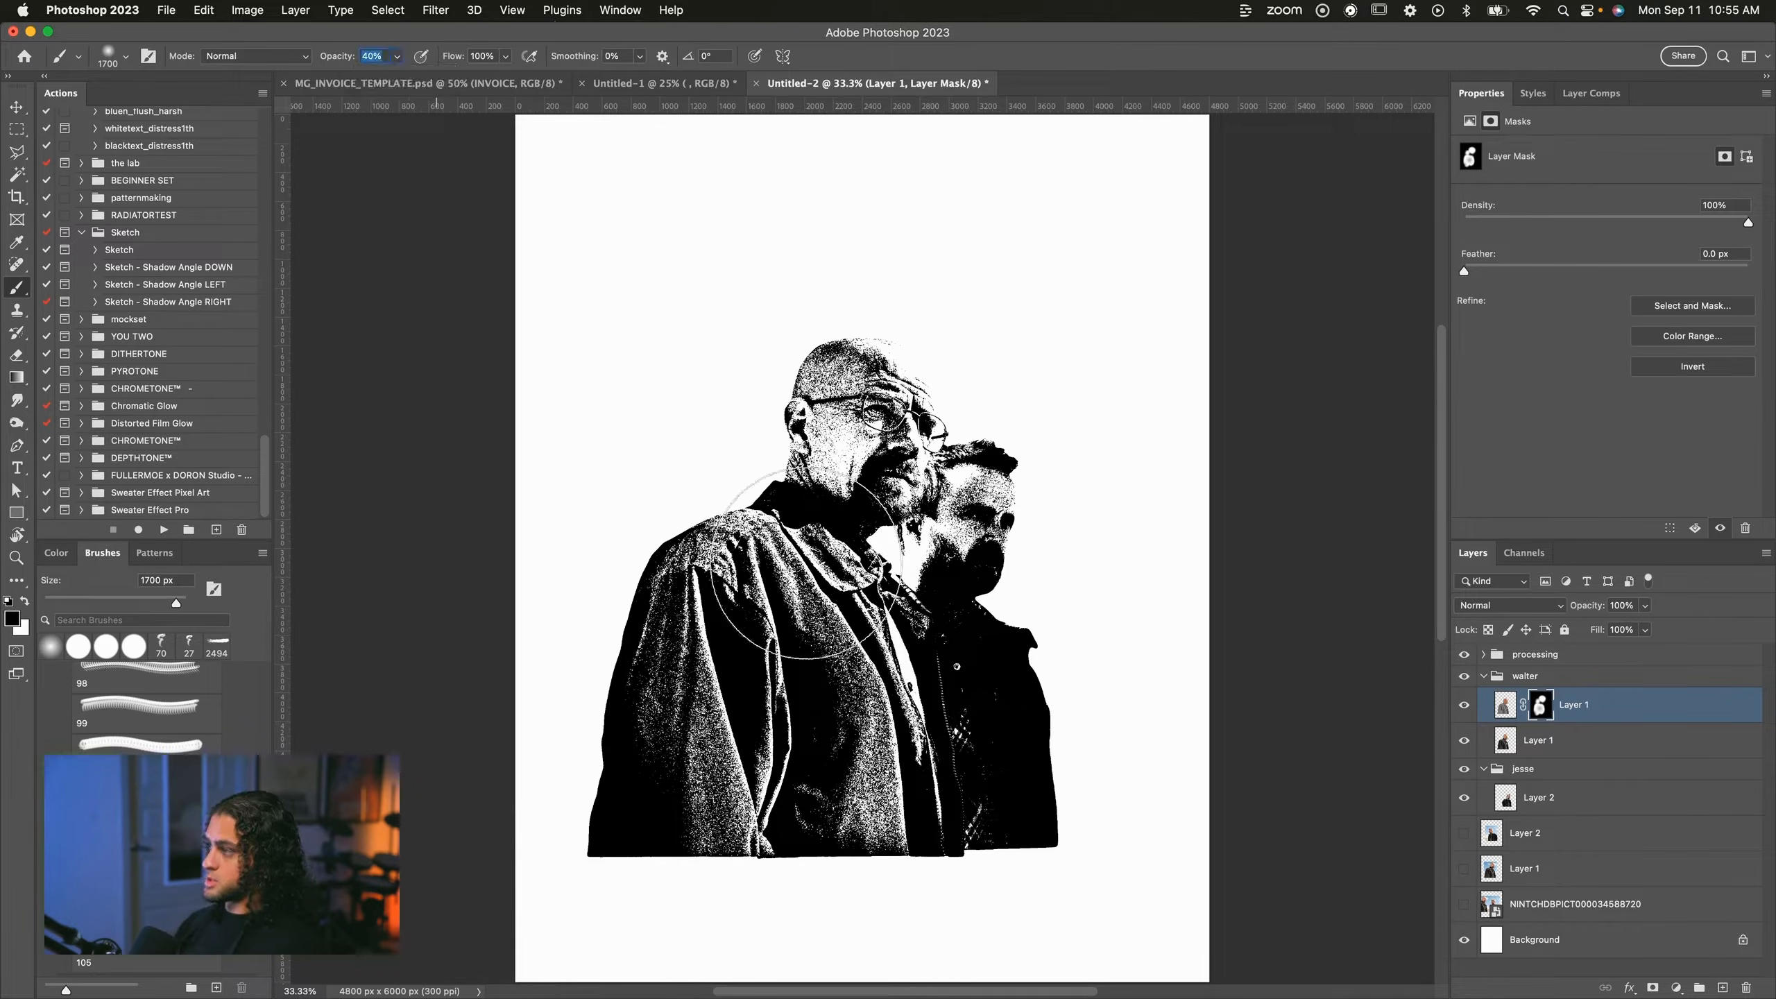
pyautogui.press('Return')
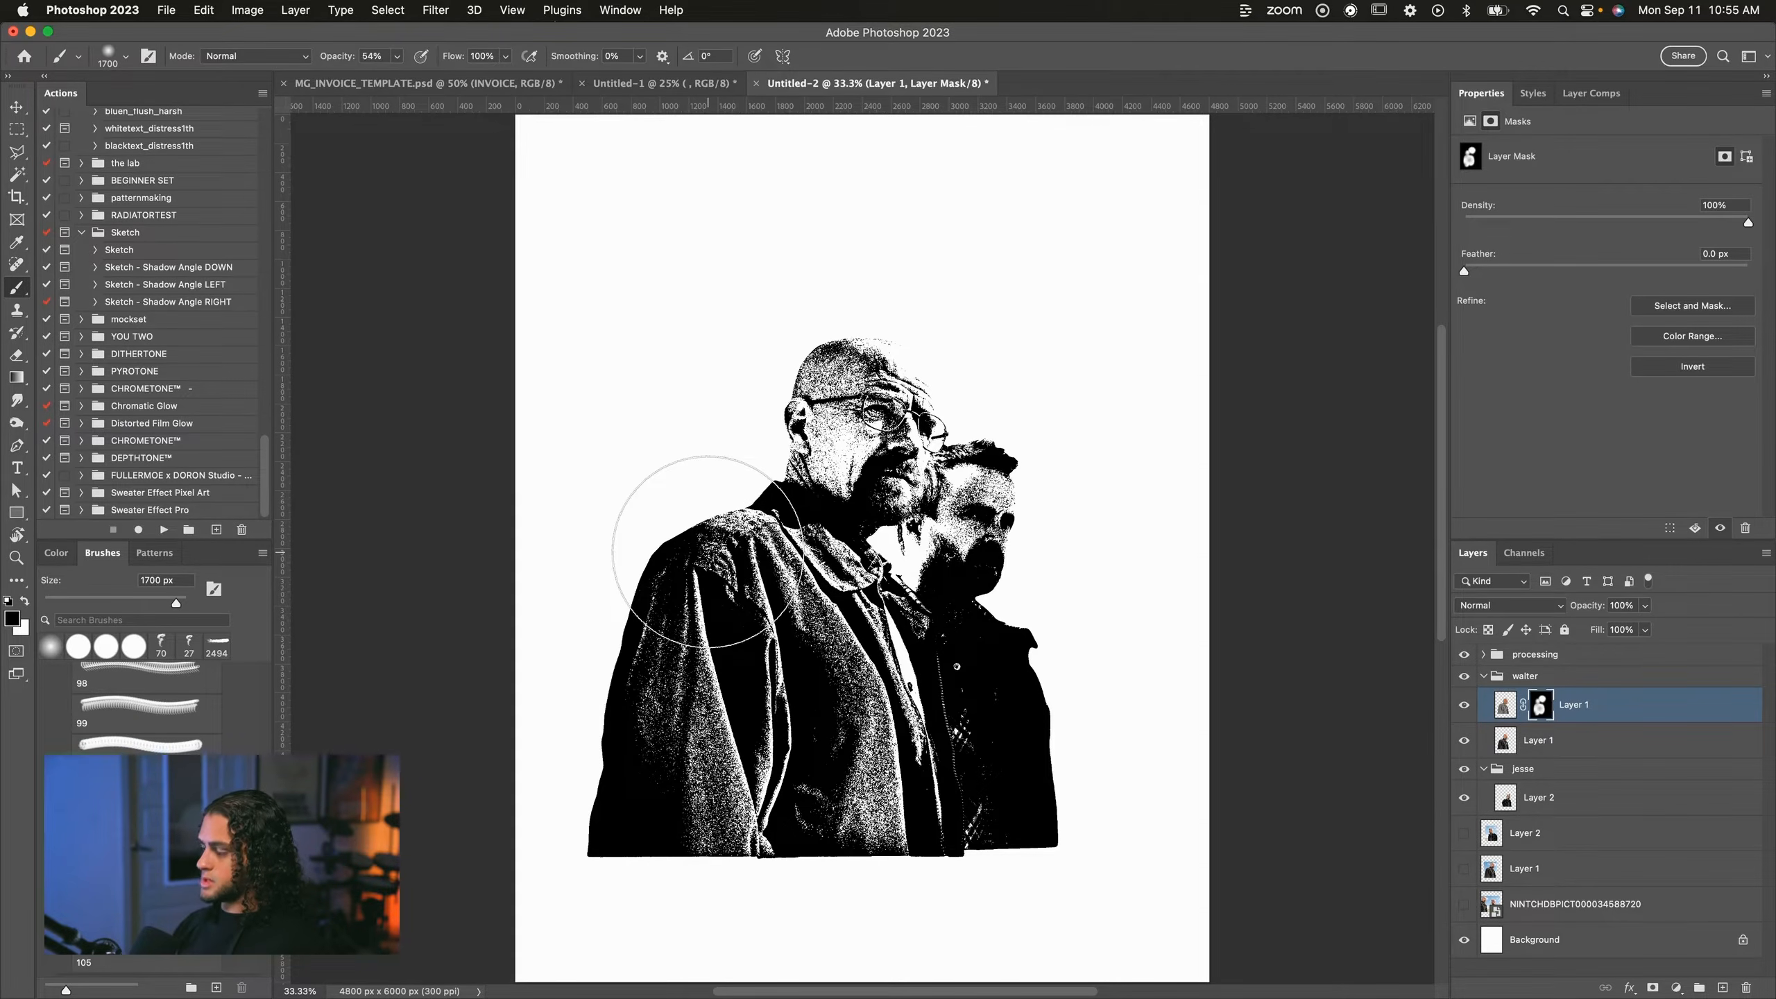
pyautogui.press('6')
pyautogui.press('6')
pyautogui.press('x')
pyautogui.press('4')
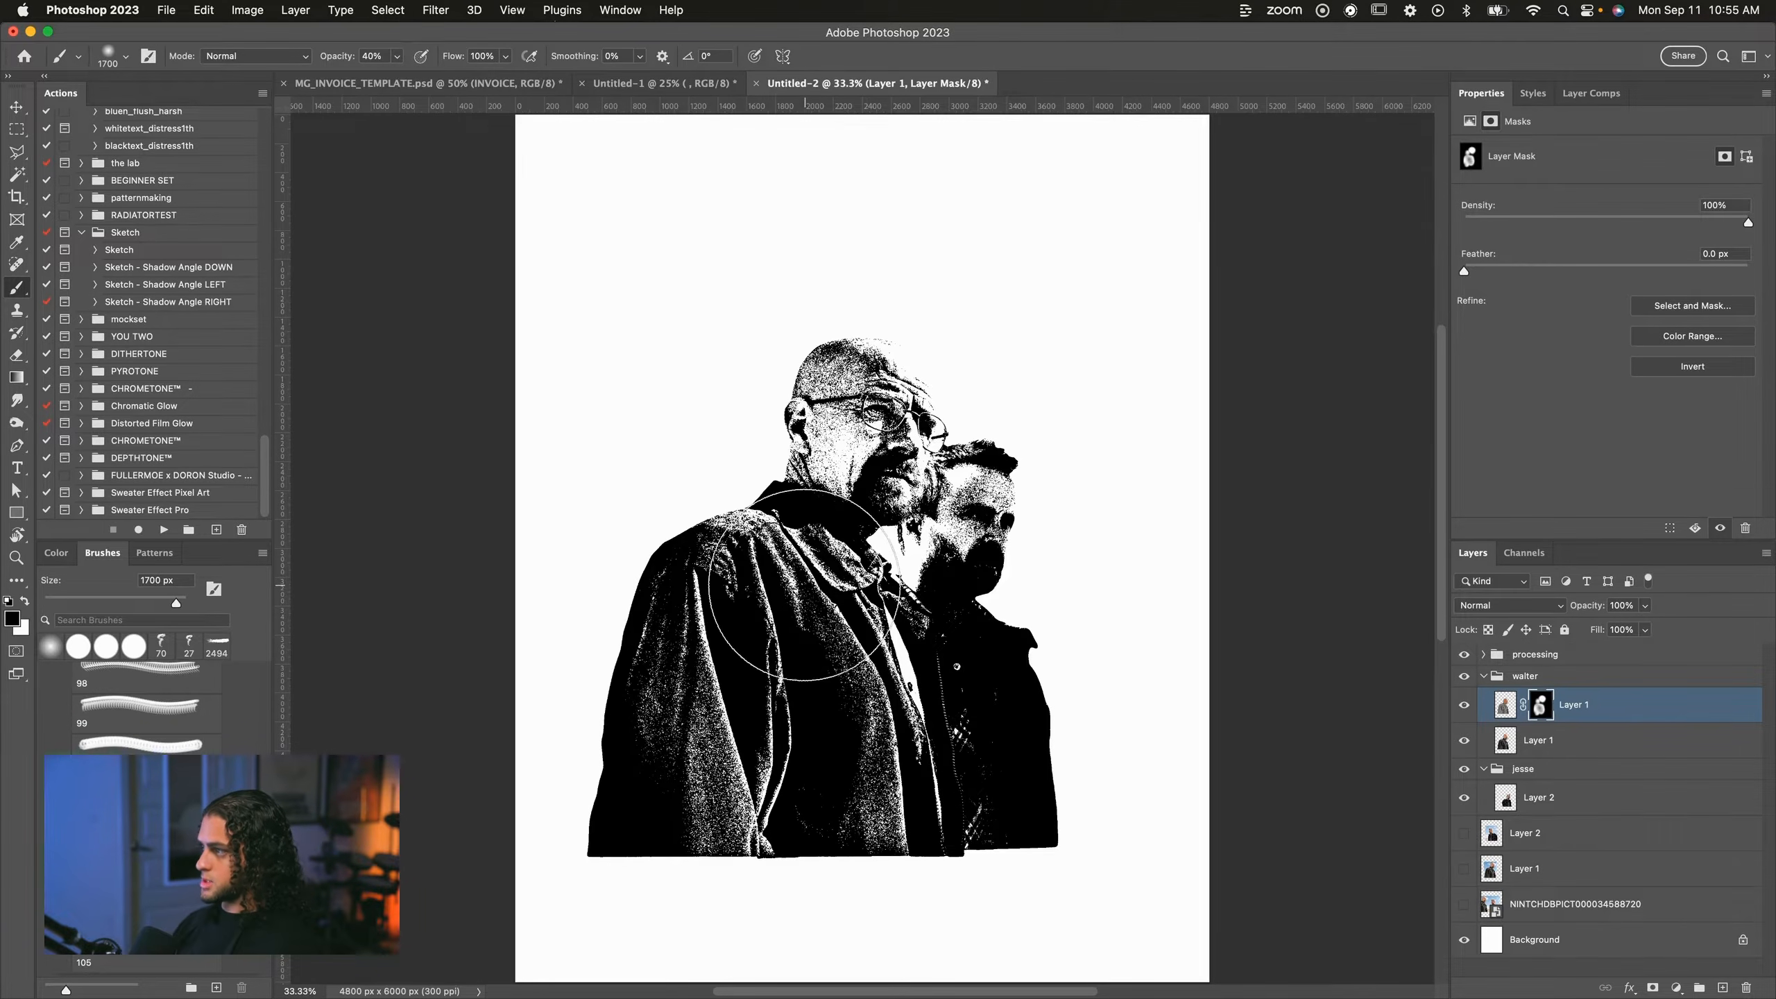
pyautogui.press('x')
# Duplicate the original unmasked walter layer and move the copy to the top of the walter group.
pyautogui.press('v')
pyautogui.click(1609, 742)
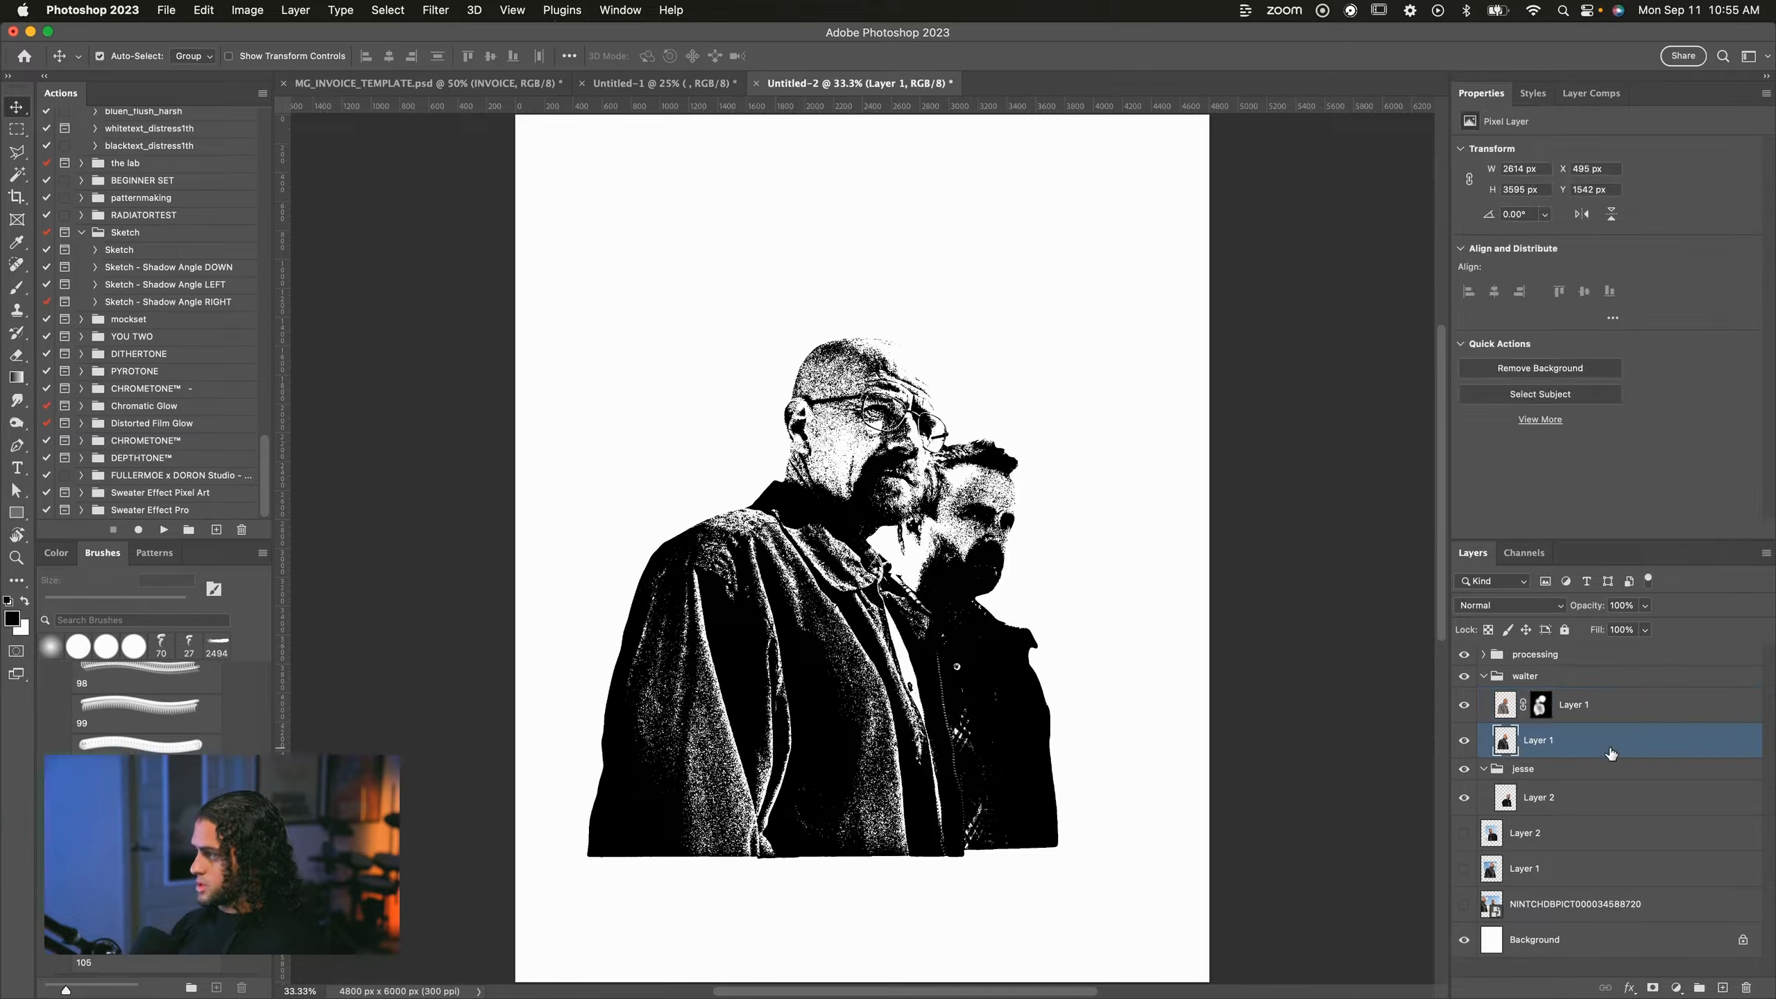
pyautogui.press('super+j')
pyautogui.moveTo(1609, 742); pyautogui.dragTo(1583, 681)
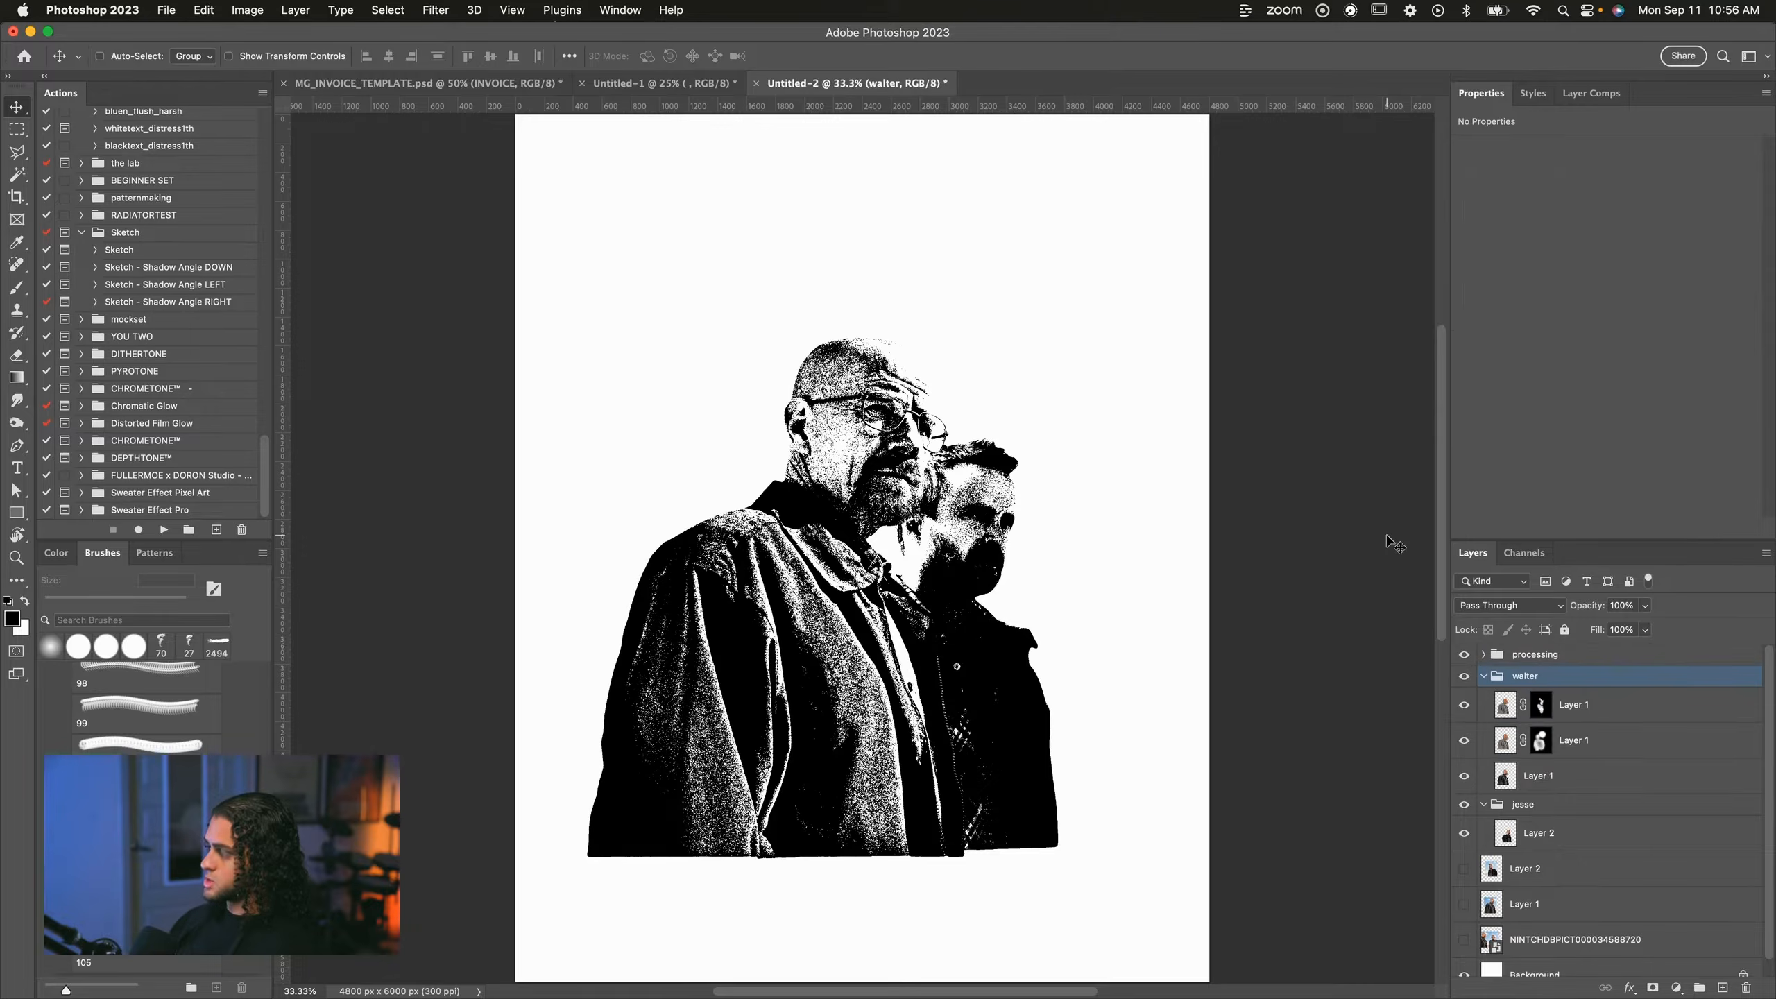
# Duplicate the jesse group's layer and start a Shadows/Highlights adjustment on the copy with shadows amount 100%.
pyautogui.click(1570, 838)
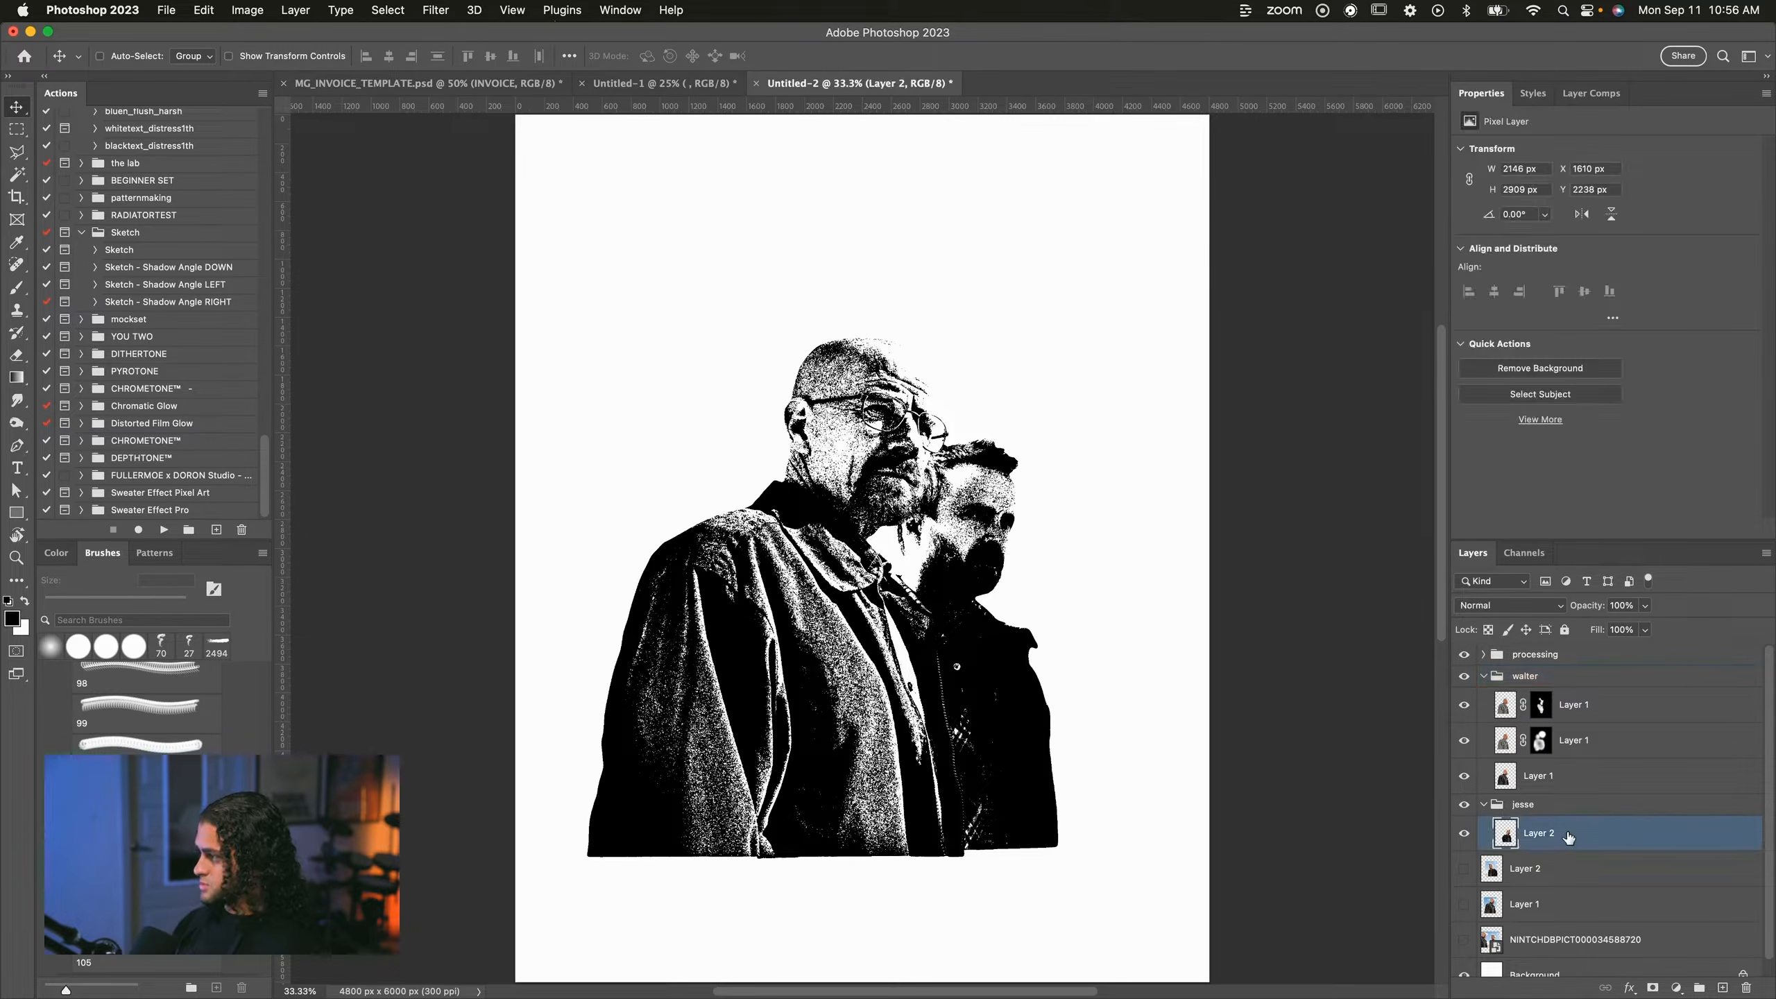
pyautogui.press('super+j')
pyautogui.click(247, 10)
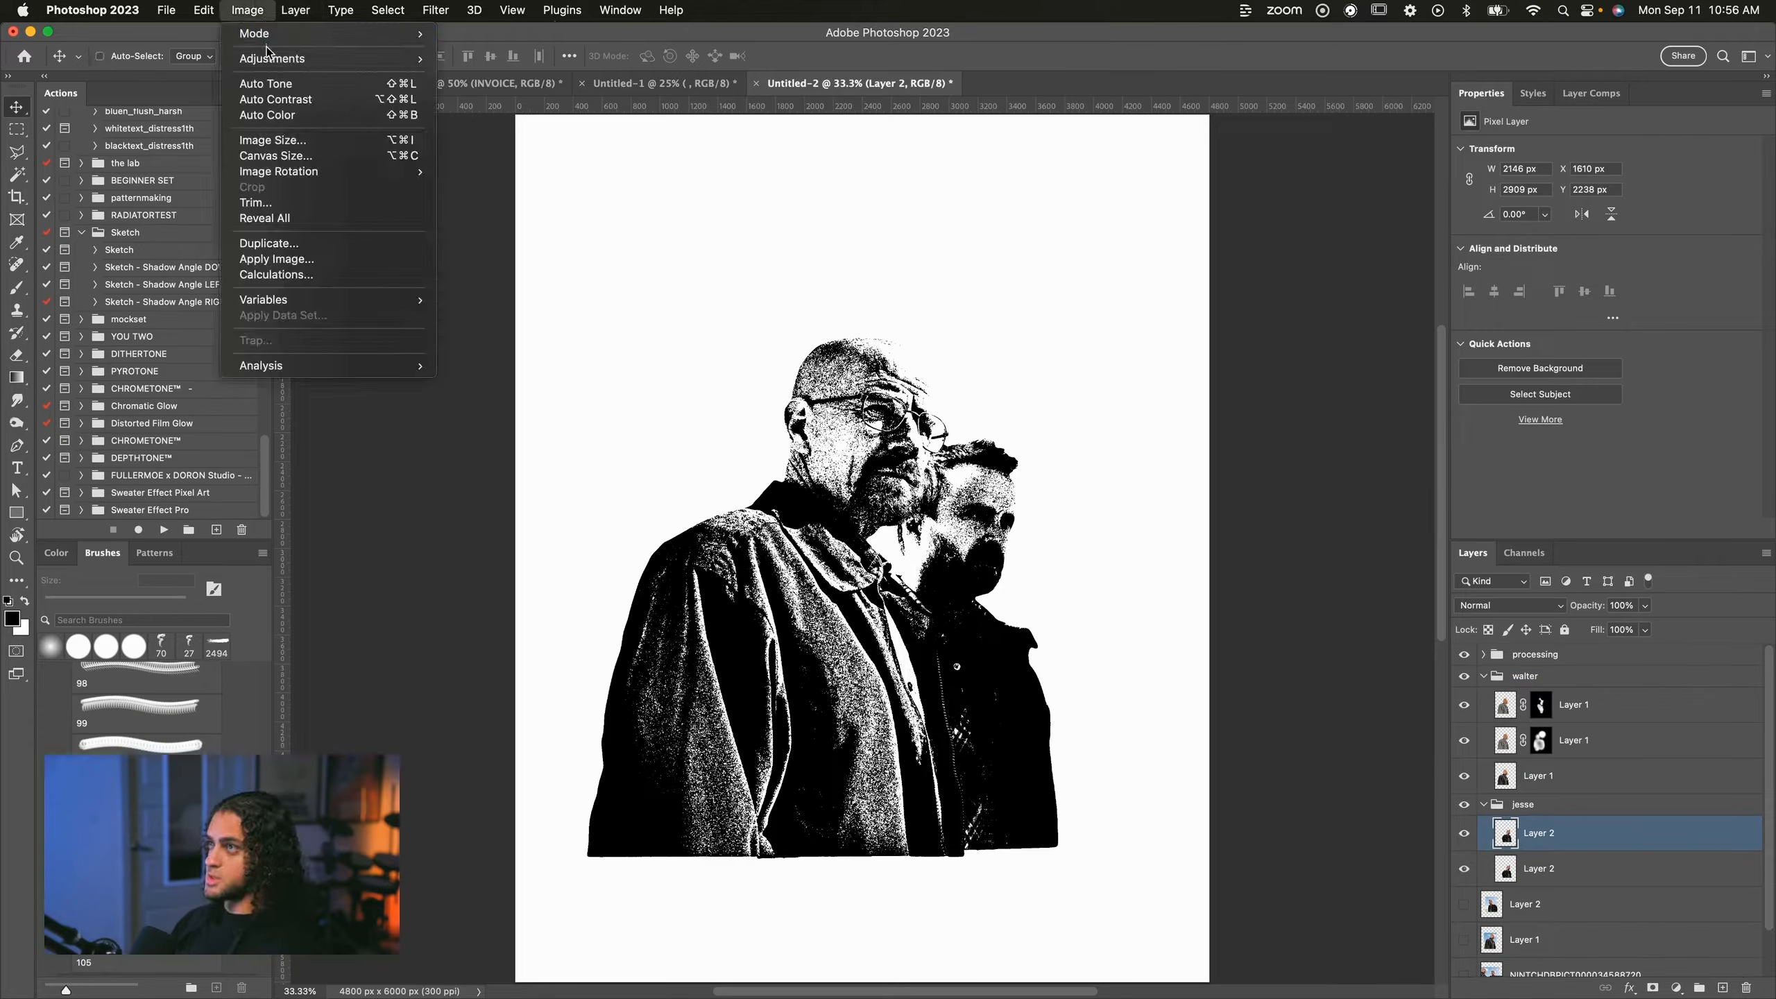
pyautogui.moveTo(273, 61)
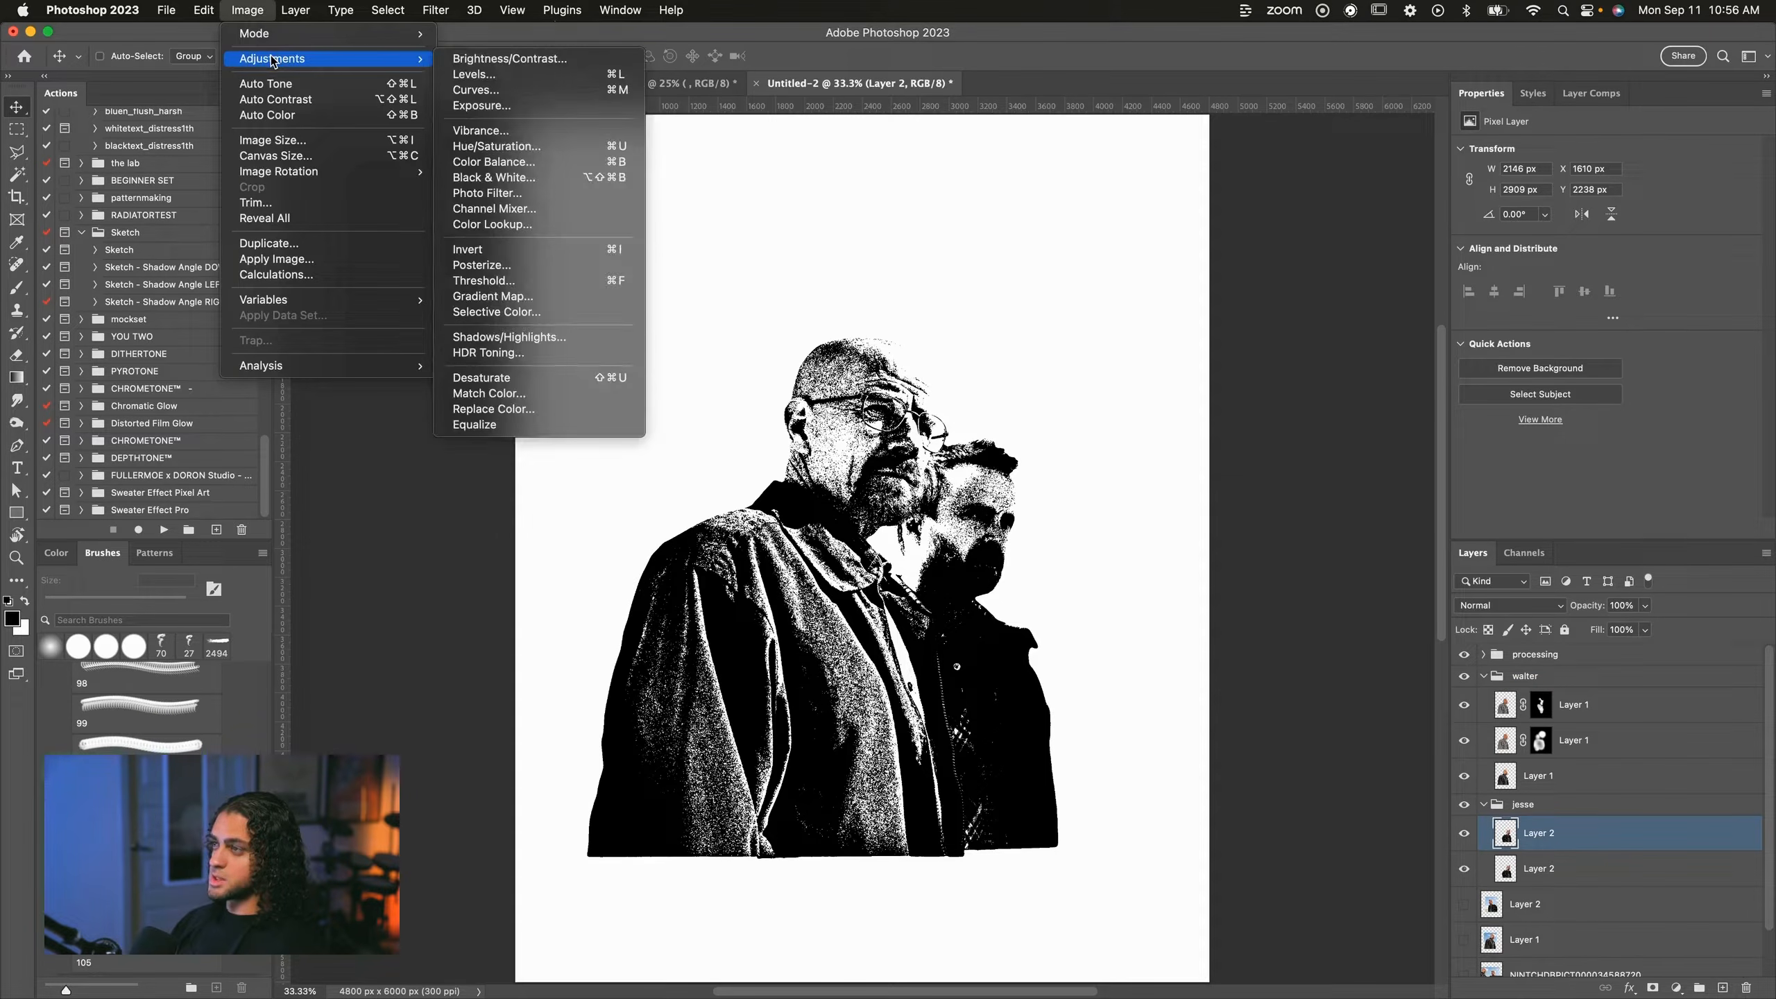
pyautogui.click(563, 337)
pyautogui.moveTo(1252, 199); pyautogui.dragTo(1496, 306)
pyautogui.press('super+equal')
pyautogui.press('super+minus')
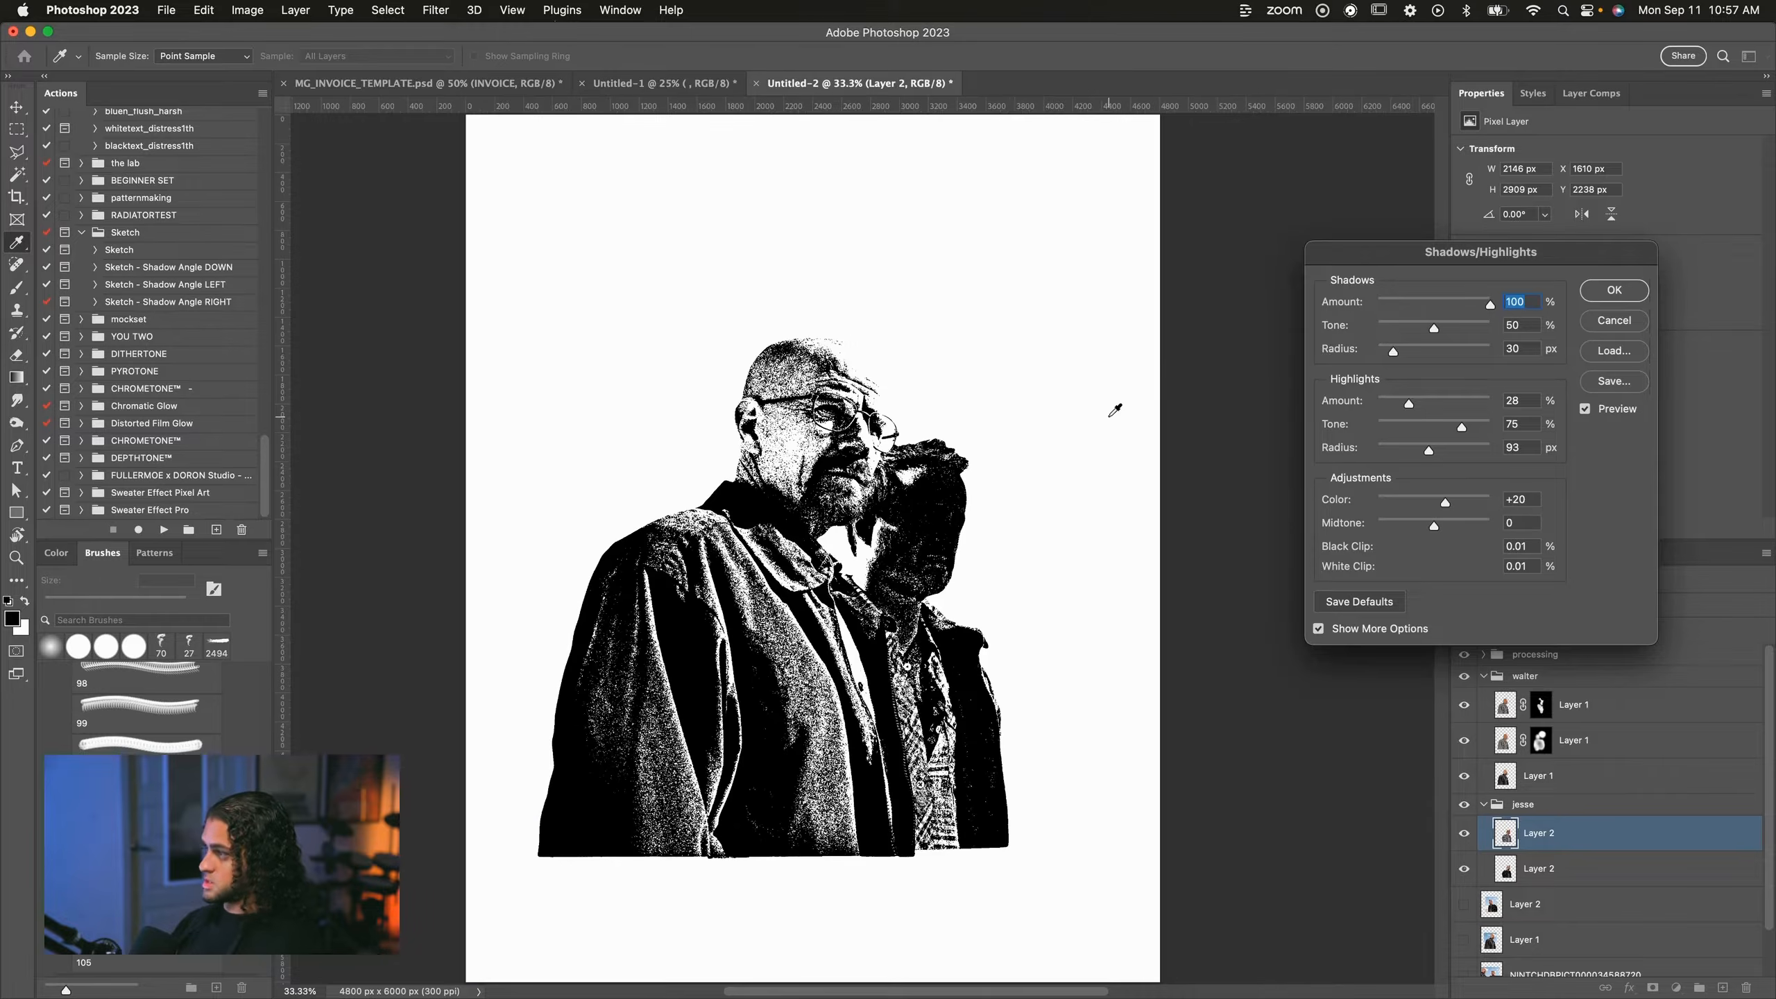
# Set highlights amount to 27% and tone to 5%, shadows amount to 69% and tone to 53%, and apply the adjustment.
pyautogui.moveTo(1409, 404); pyautogui.dragTo(1386, 404)
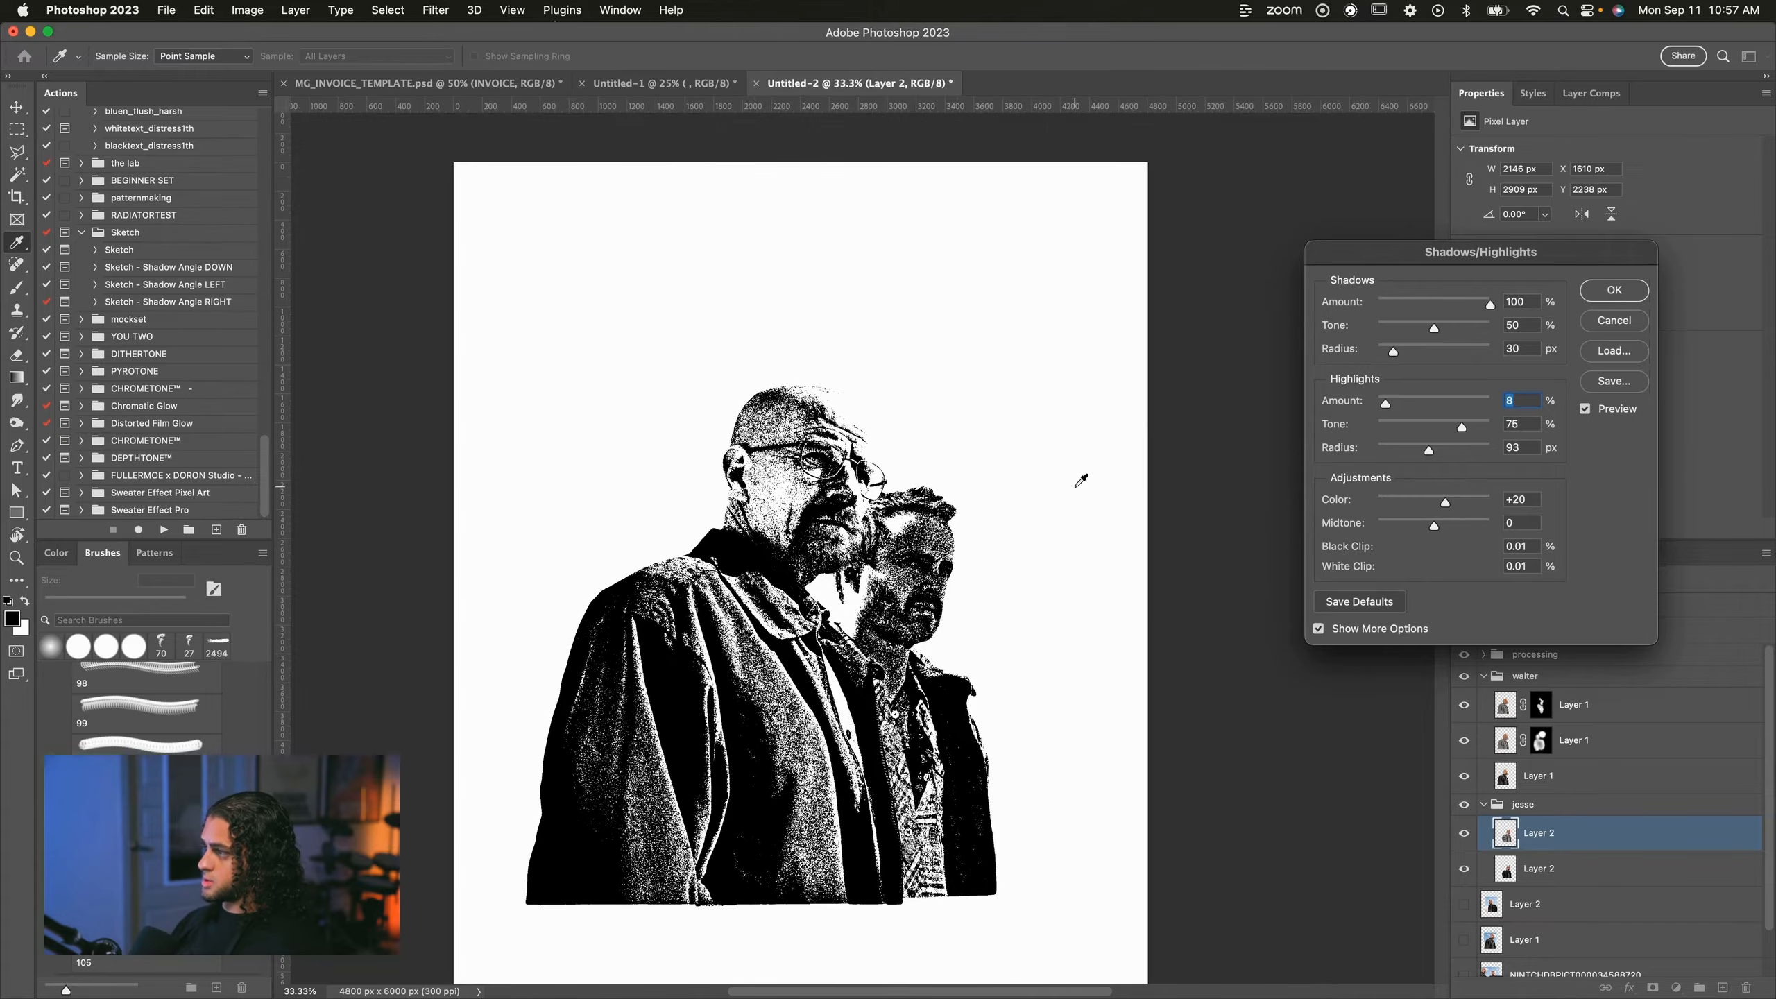
pyautogui.press('super+equal')
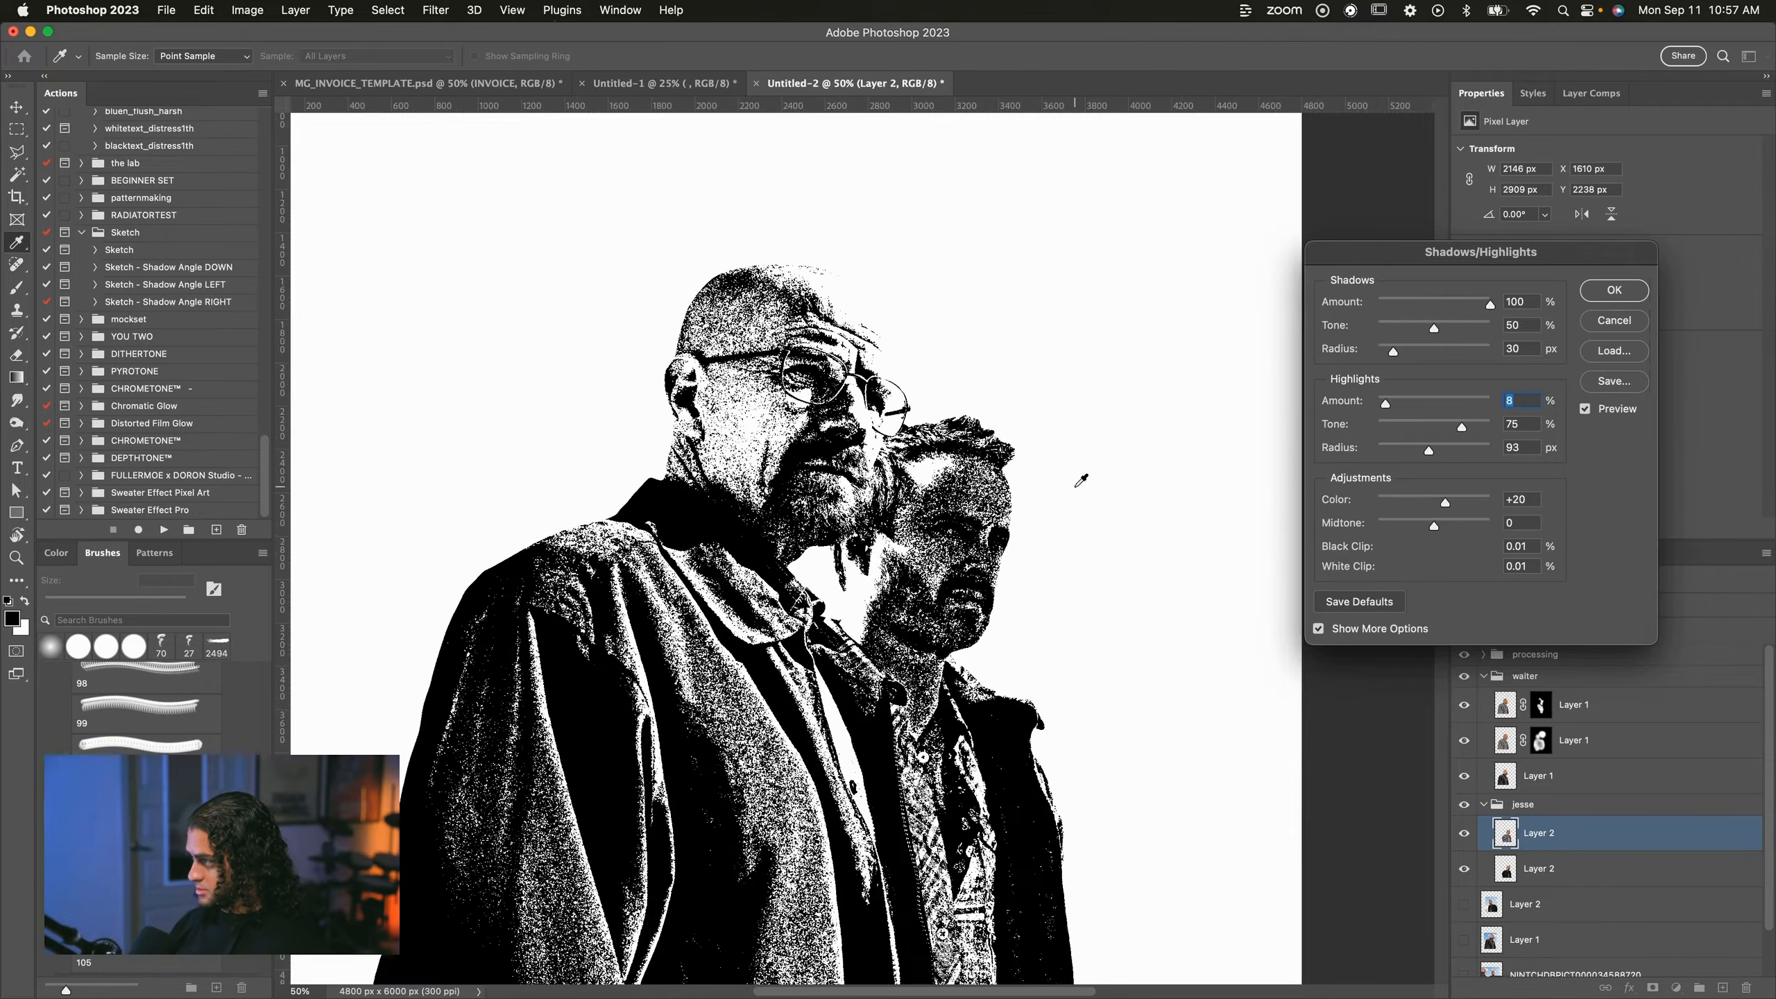
pyautogui.press('super+minus')
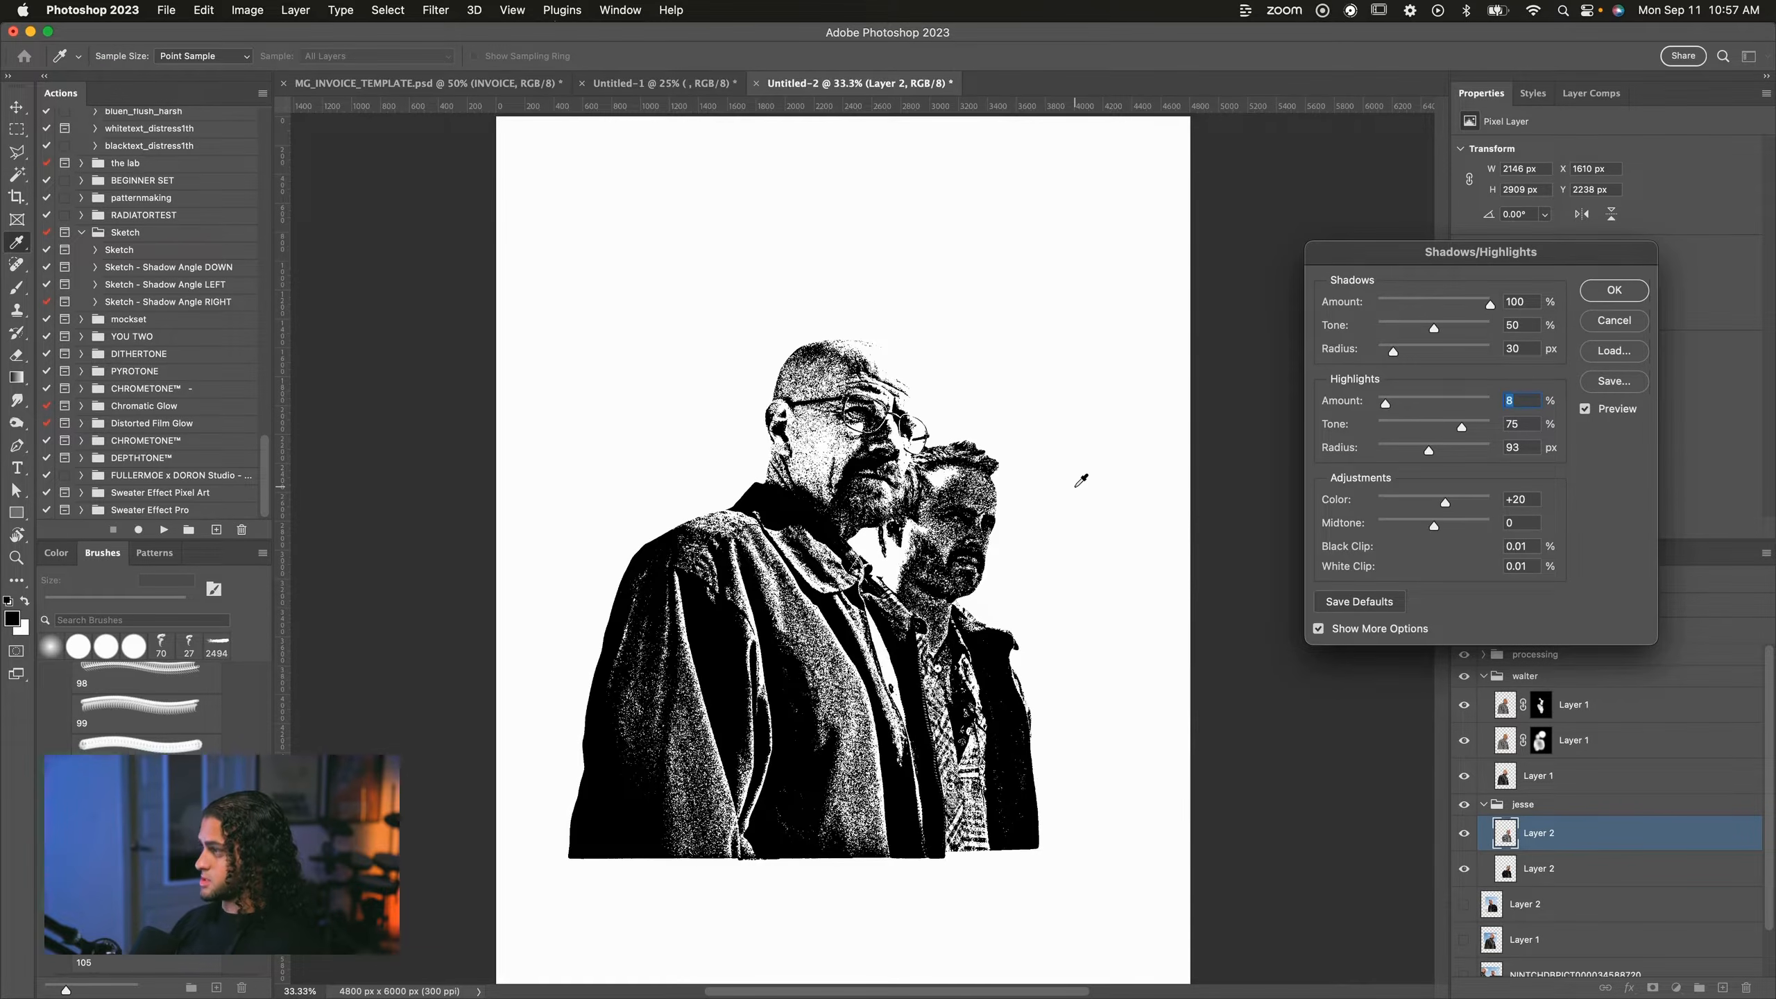
pyautogui.moveTo(1461, 427); pyautogui.dragTo(1410, 408)
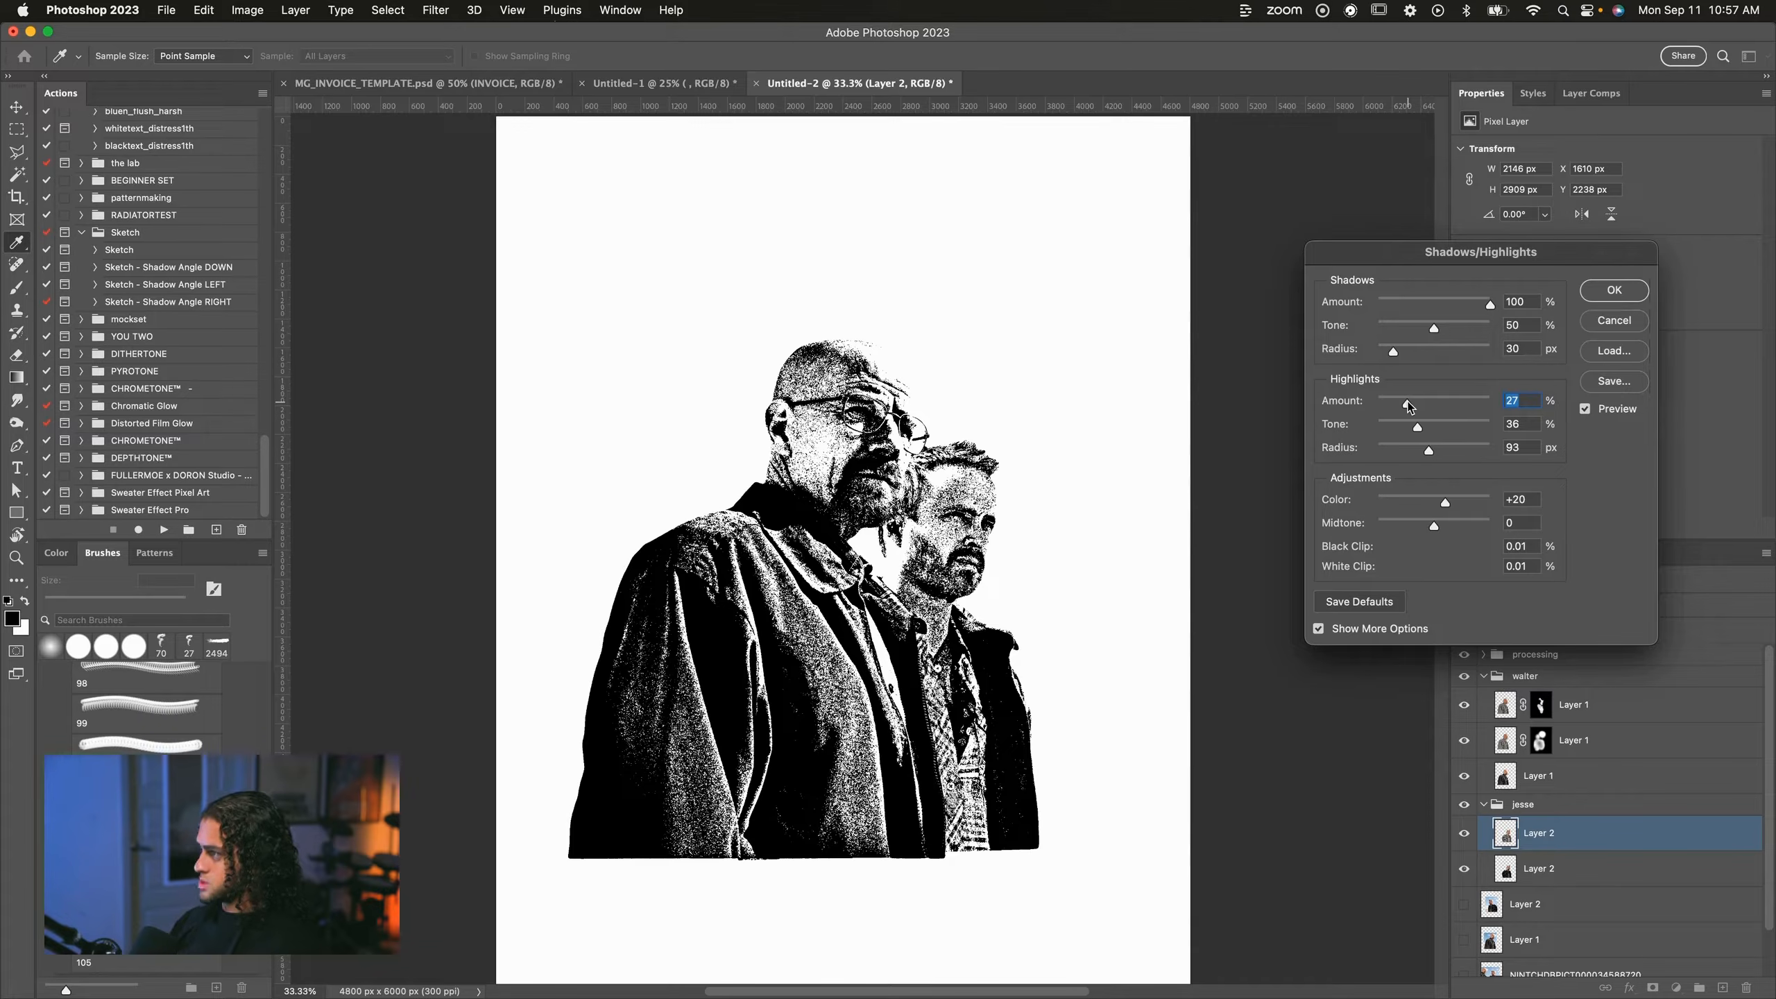
pyautogui.moveTo(1417, 426); pyautogui.dragTo(1384, 429)
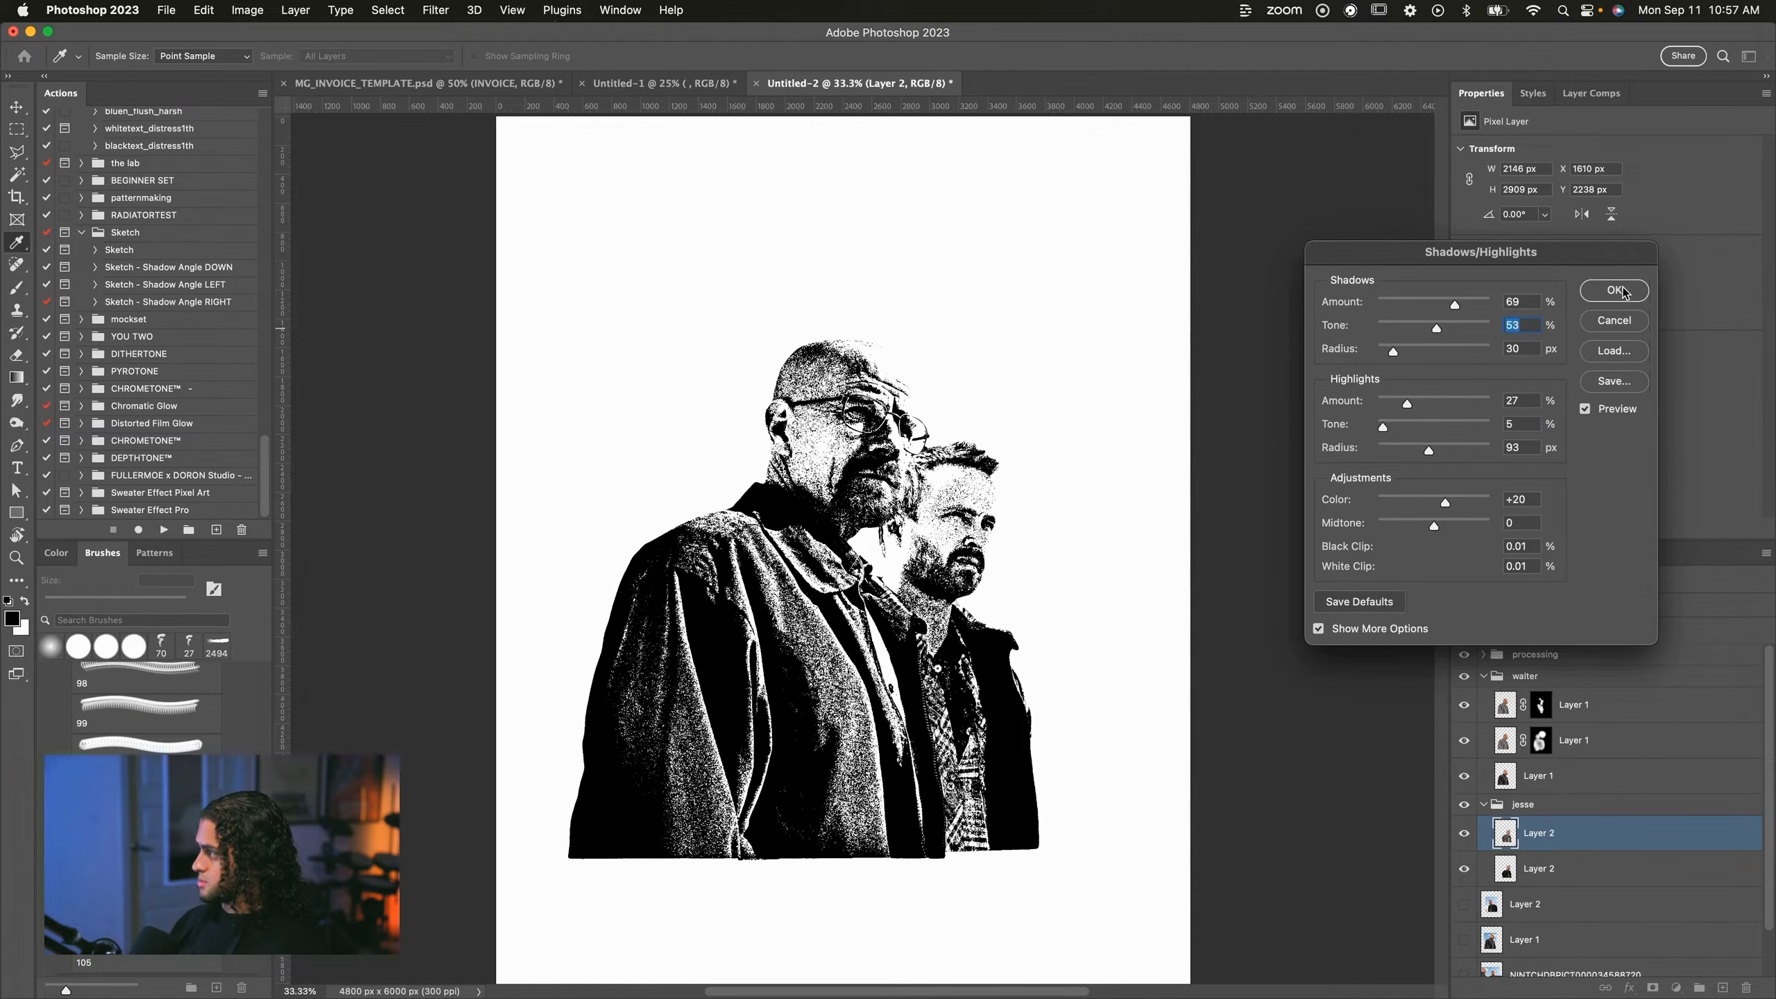
pyautogui.click(1624, 292)
# Compare Jesse's look with and without the adjusted copy by toggling its visibility, leaving it shown.
pyautogui.click(1463, 836)
pyautogui.click(1463, 835)
pyautogui.click(1462, 835)
pyautogui.click(1463, 836)
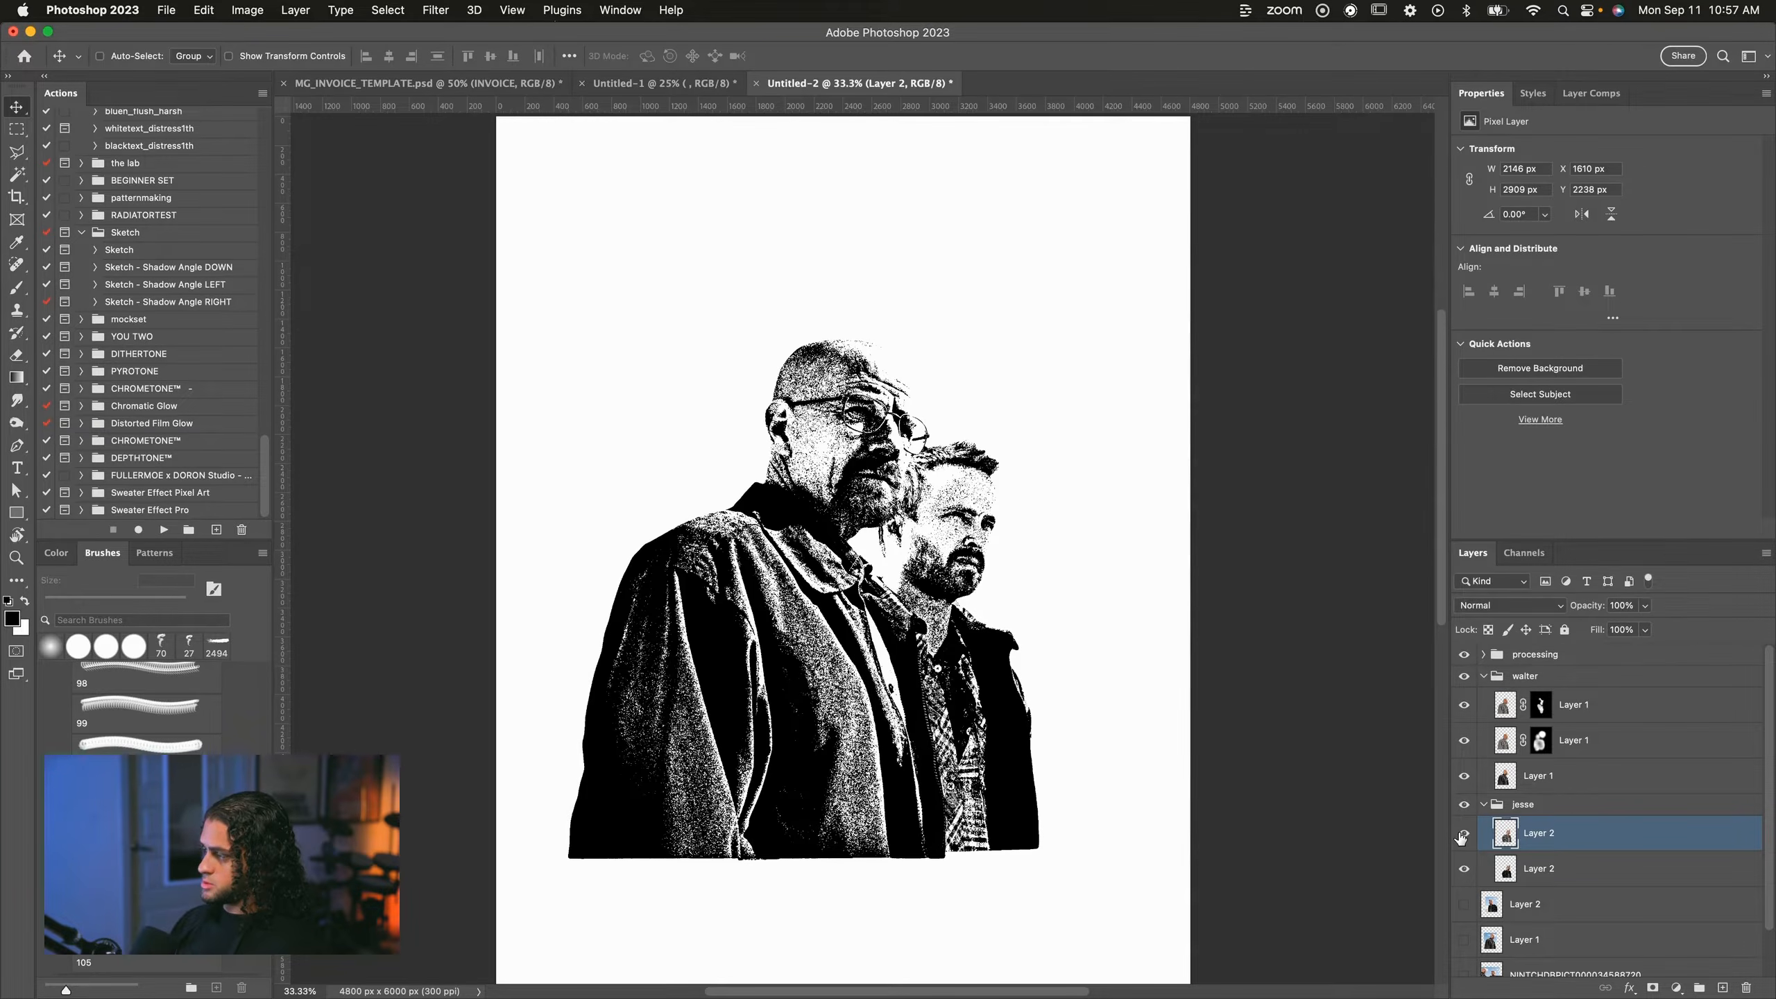
pyautogui.click(1462, 835)
pyautogui.click(1463, 835)
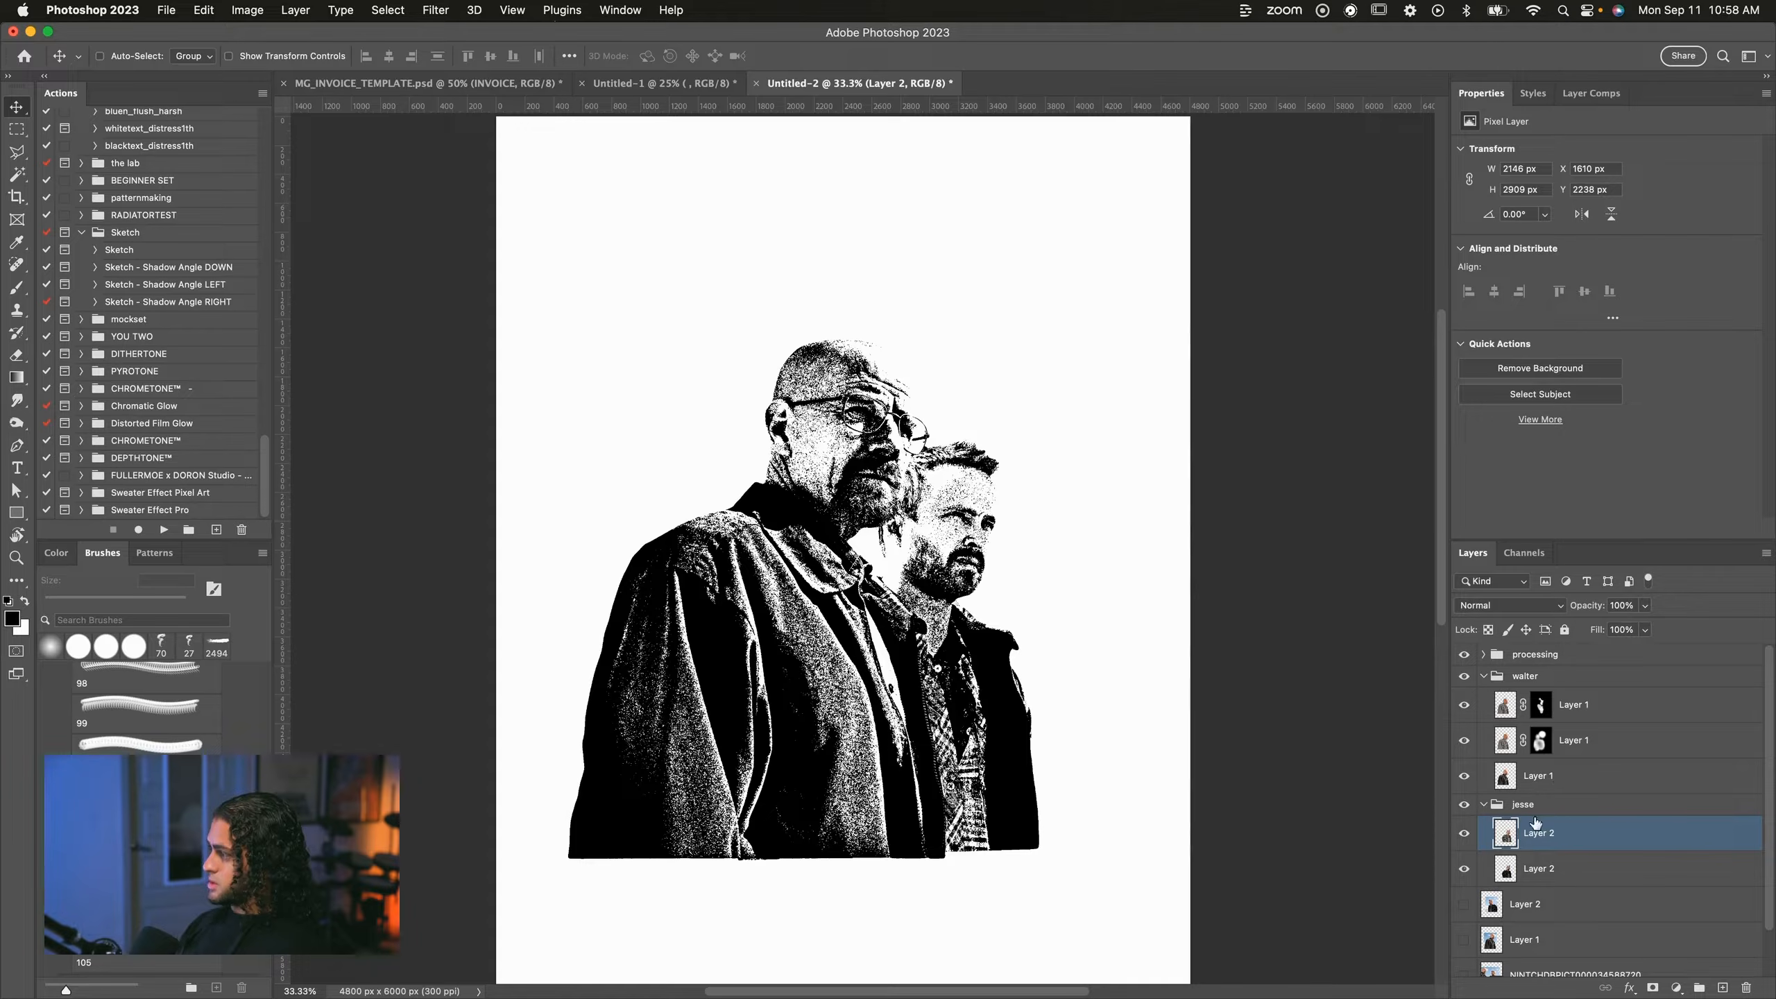
# Duplicate the original jesse layer, move the copy to the top of the jesse group and set its fill to 0%.
pyautogui.click(1587, 871)
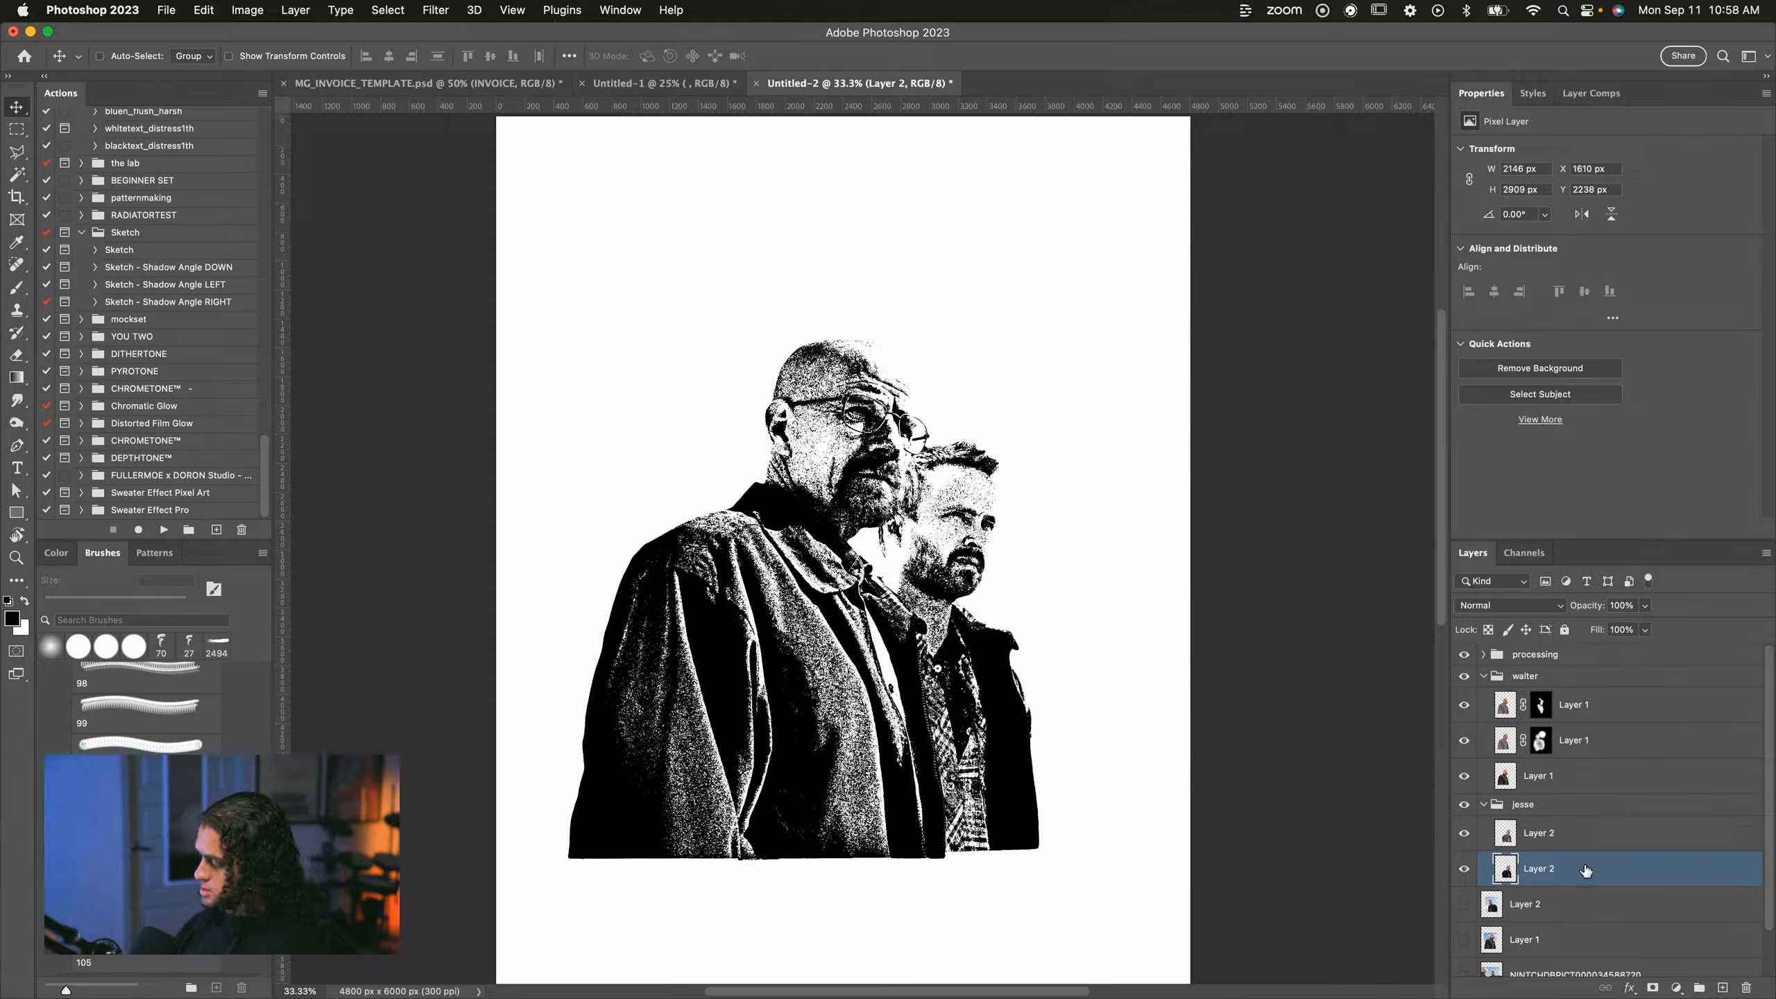
pyautogui.press('super+j')
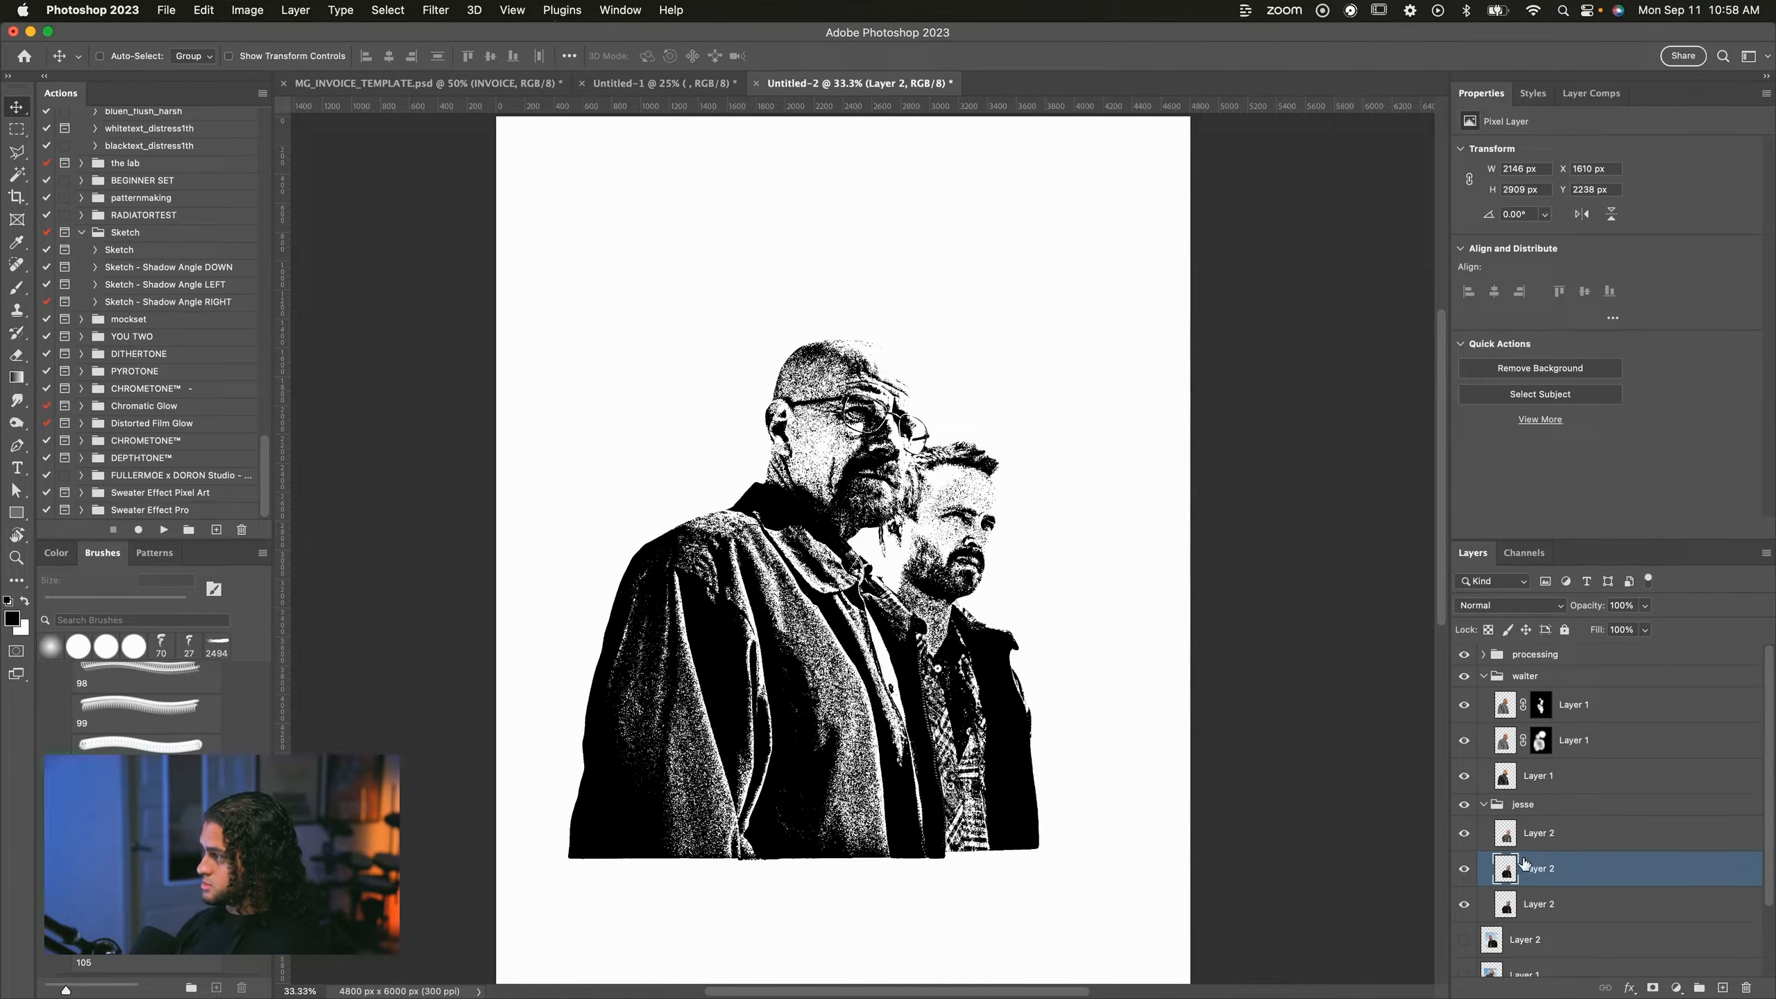
pyautogui.moveTo(1575, 876); pyautogui.dragTo(1559, 825)
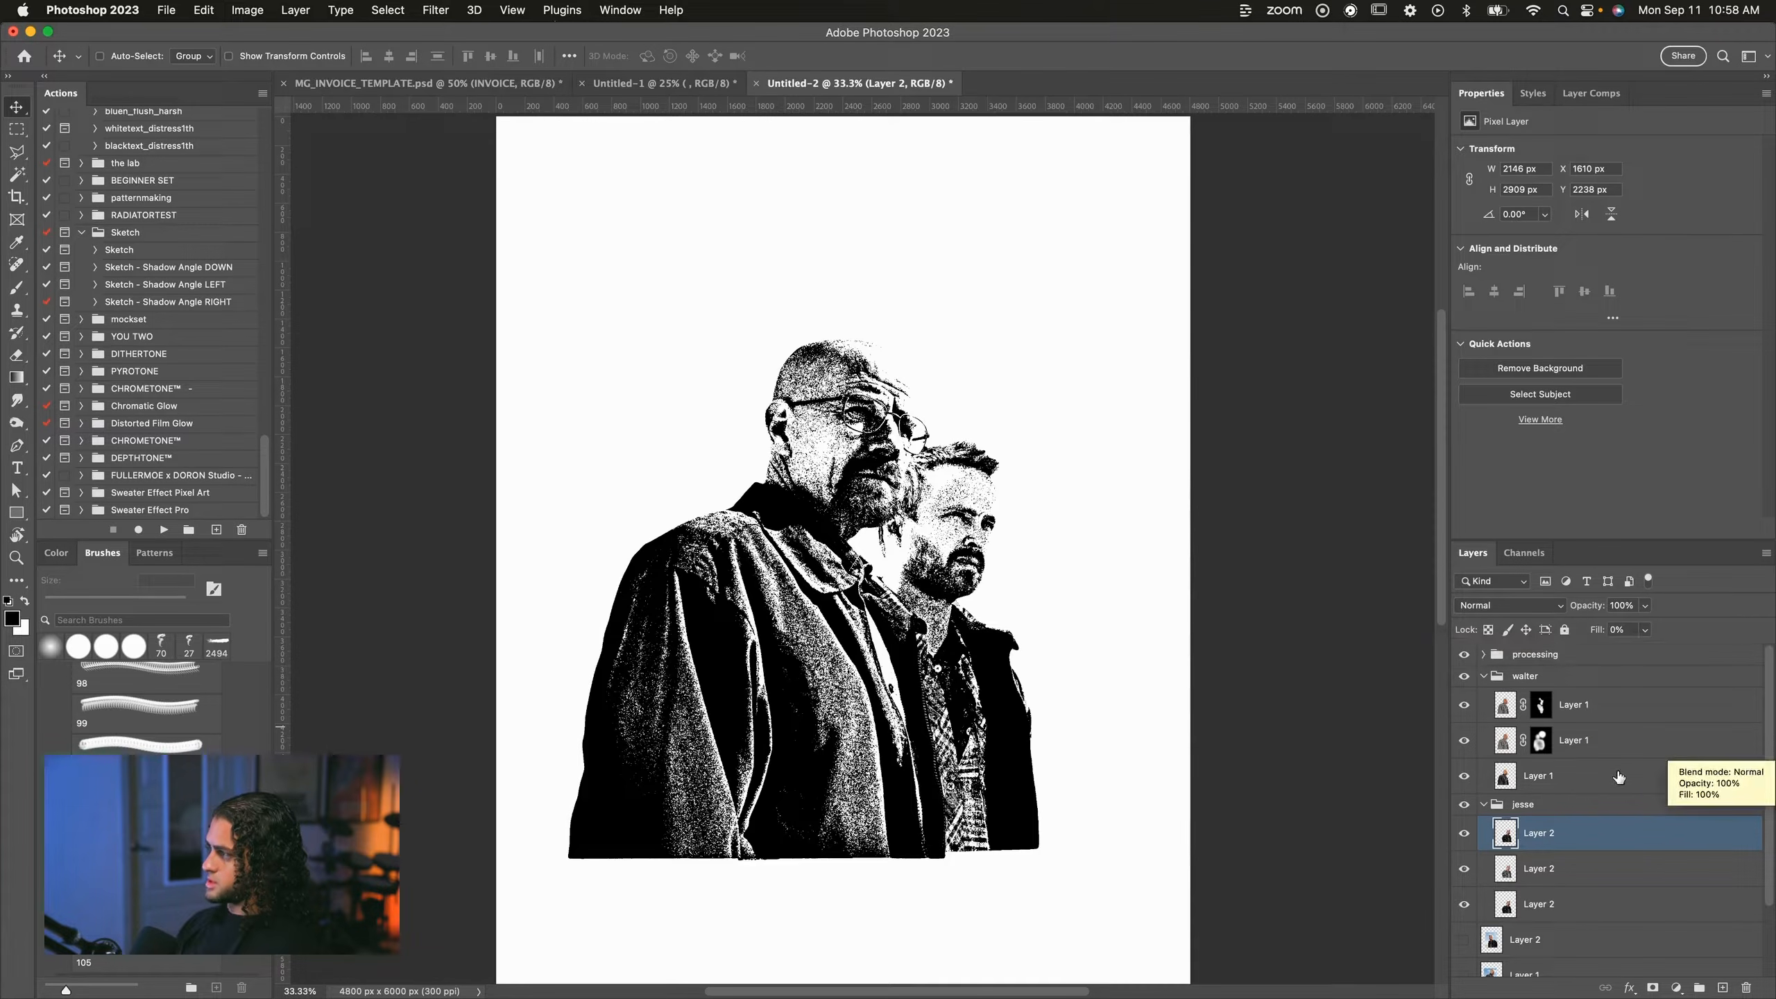
# Add a black Multiply drop shadow to the zero-fill jesse copy with distance 0 px, adjusting its spread and size.
pyautogui.doubleClick(1672, 837)
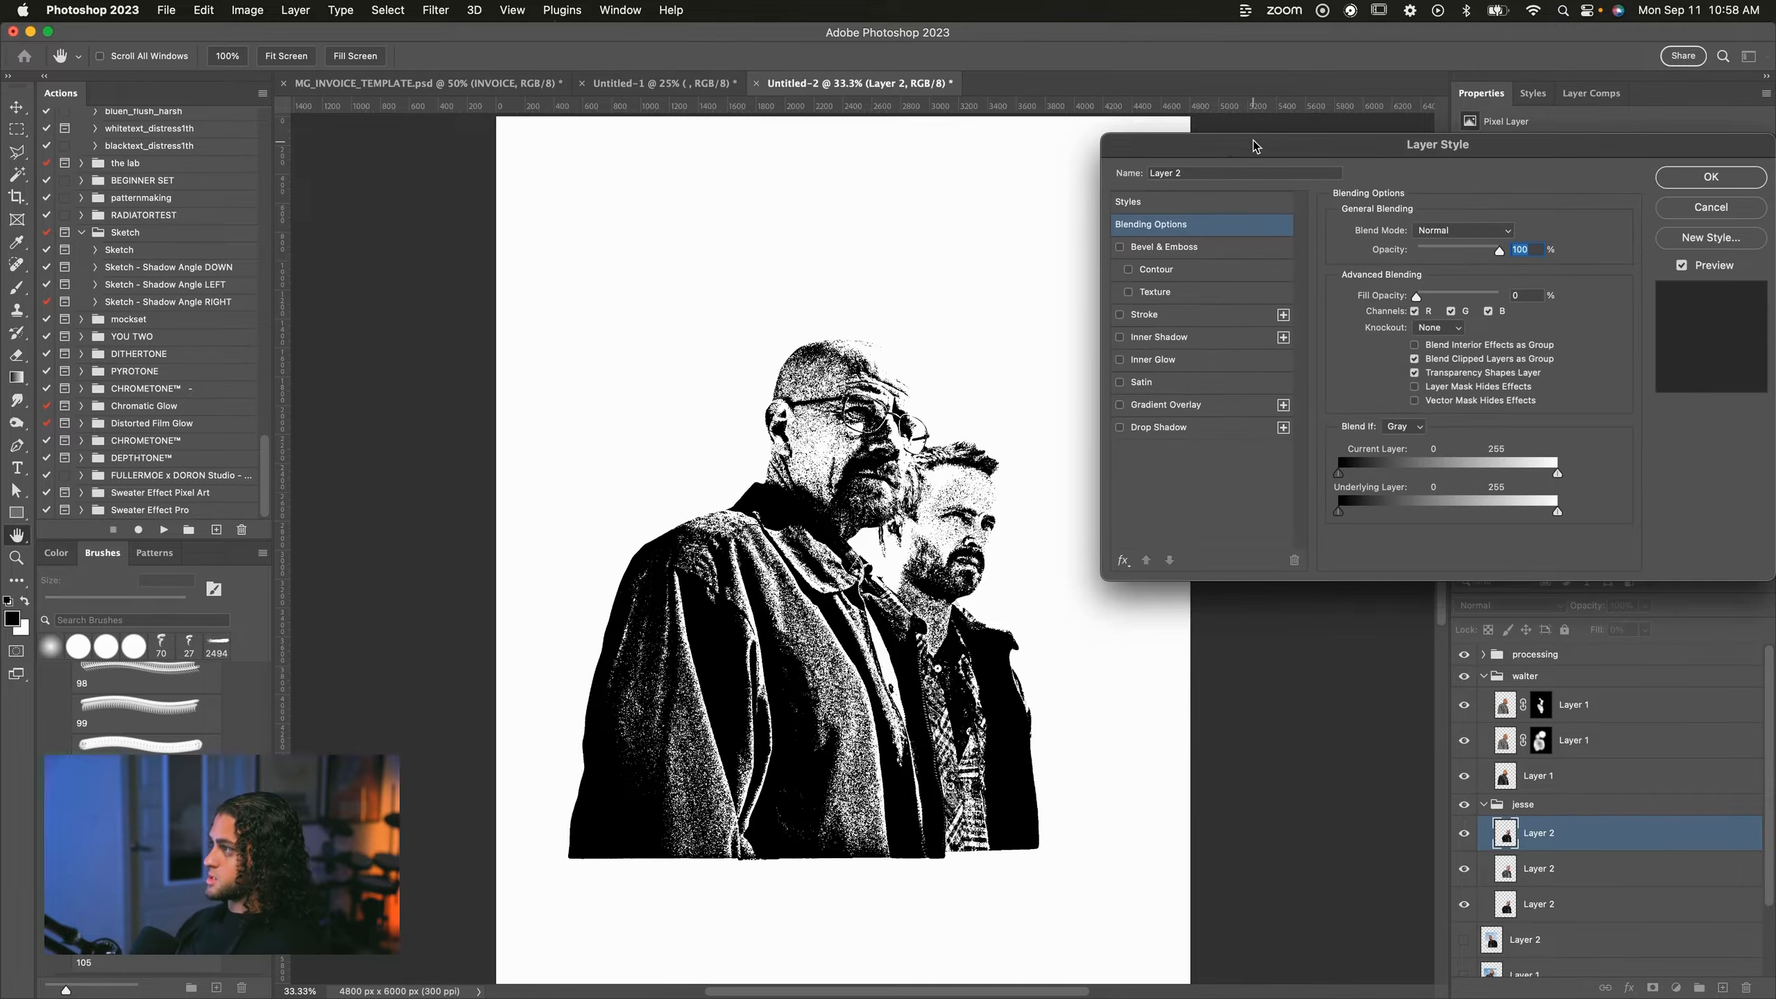
pyautogui.moveTo(1253, 146); pyautogui.dragTo(1214, 145)
pyautogui.click(1162, 429)
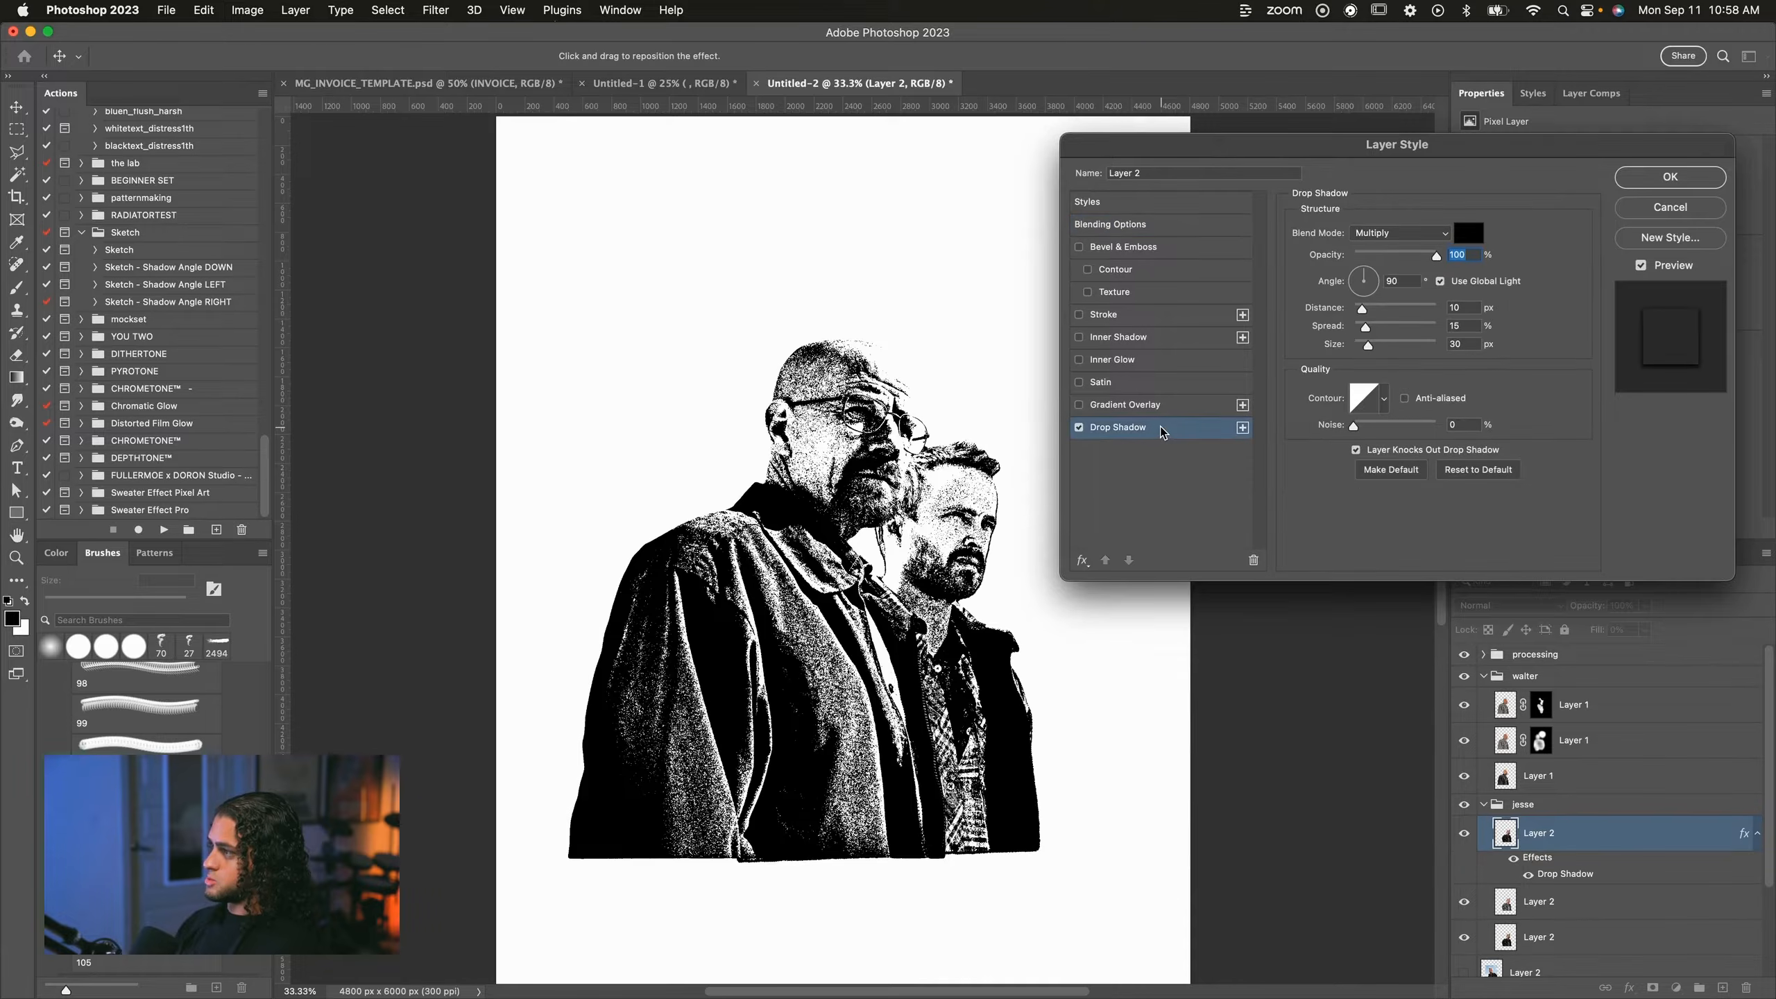
pyautogui.moveTo(1361, 309)
pyautogui.mouseDown()
pyautogui.moveTo(1266, 307)
pyautogui.moveTo(1370, 327)
pyautogui.moveTo(1386, 351)
pyautogui.moveTo(1365, 329)
pyautogui.mouseUp()
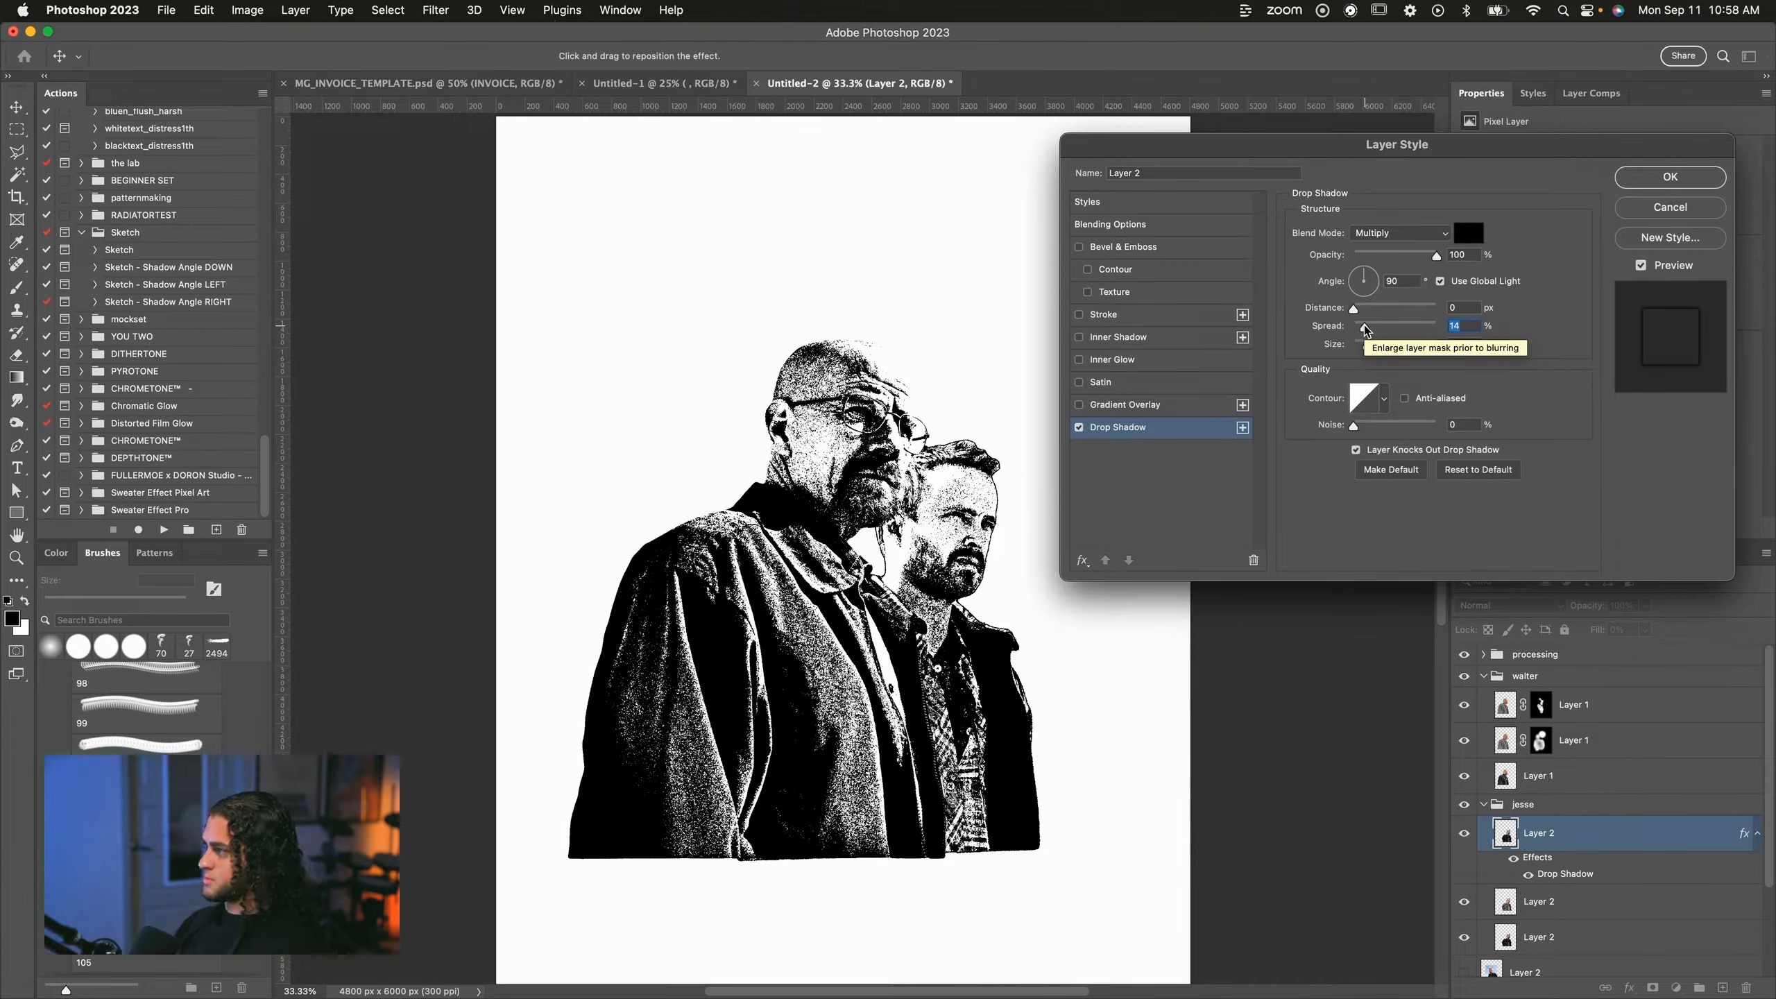
pyautogui.moveTo(1364, 326); pyautogui.dragTo(1376, 345)
pyautogui.press('Return')
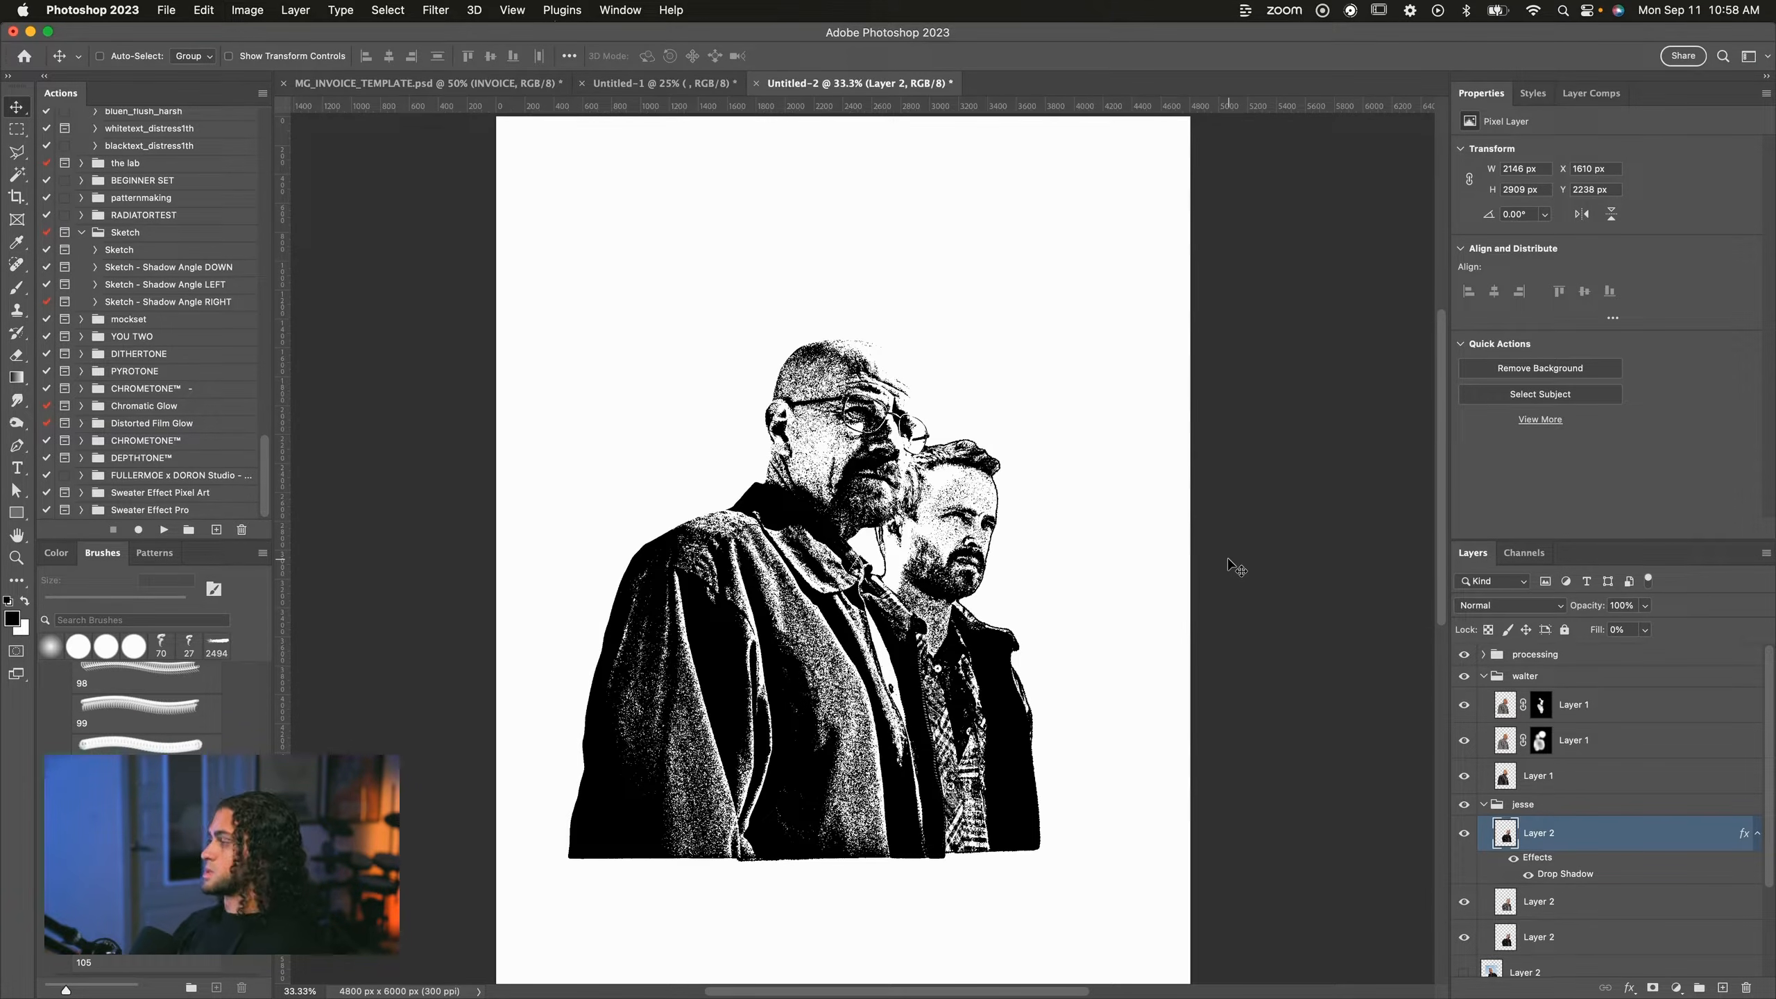
# Enable Layer Mask Hides Effects in the blending options of the drop-shadowed jesse copy.
pyautogui.doubleClick(1602, 832)
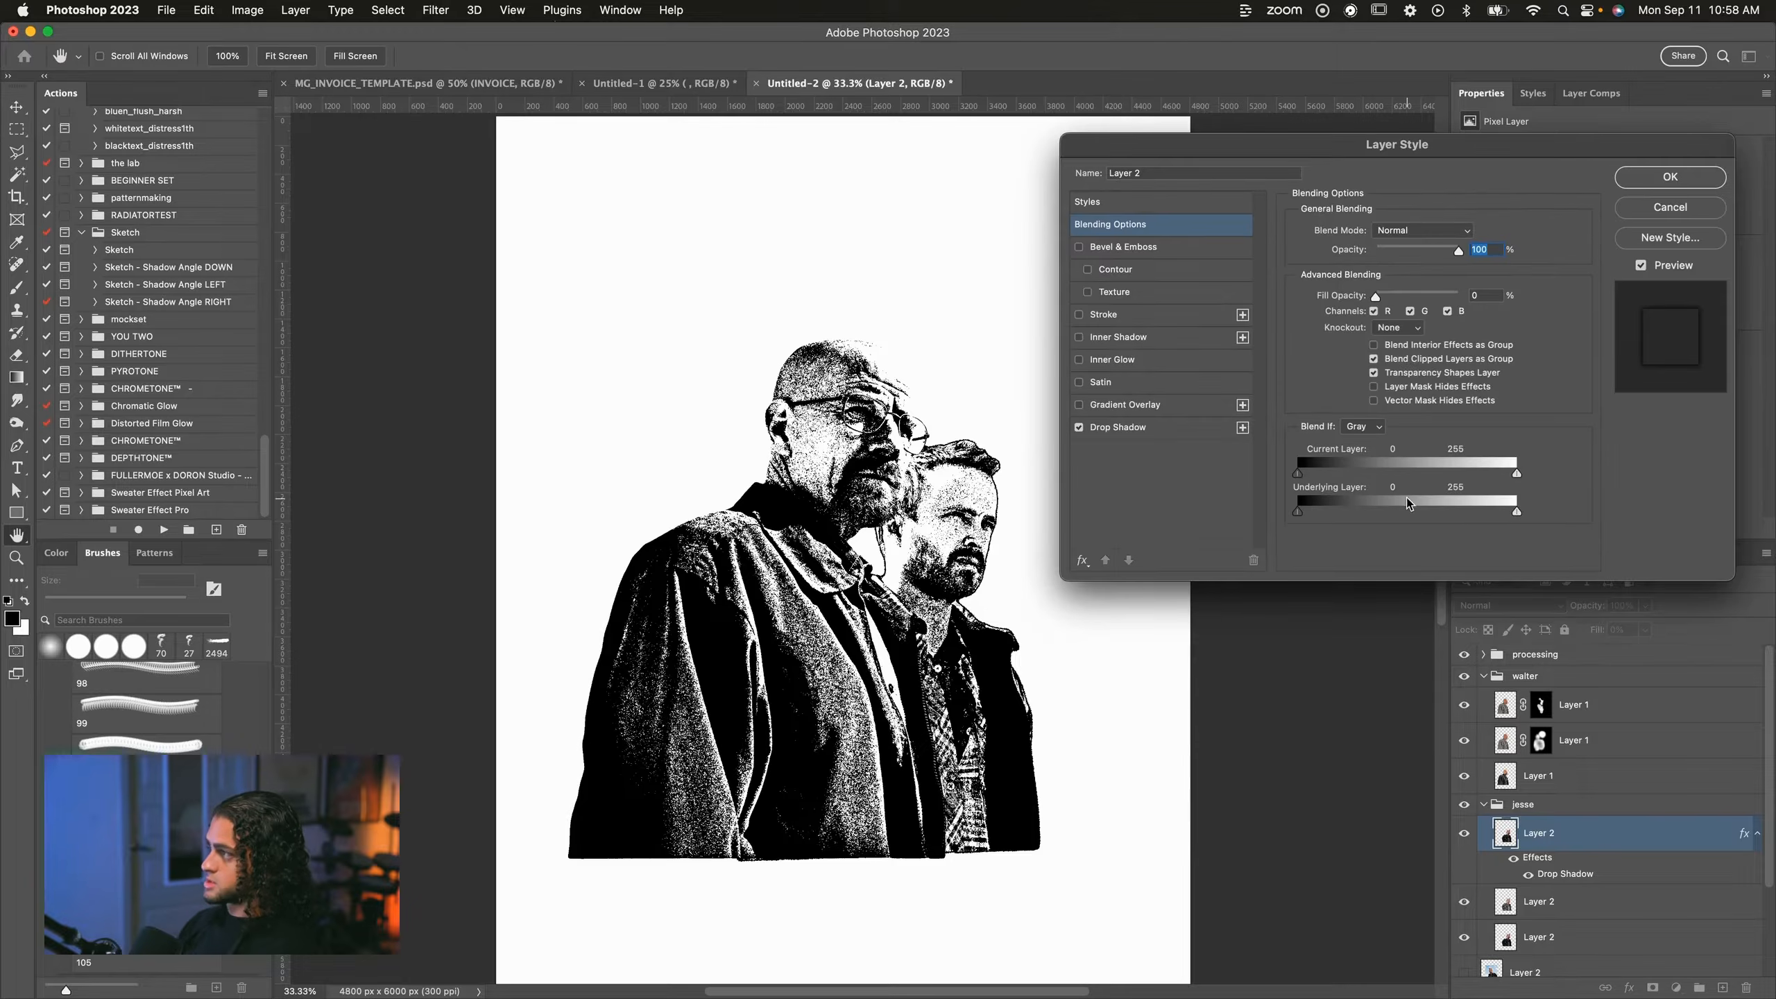
pyautogui.moveTo(1382, 152); pyautogui.dragTo(1379, 210)
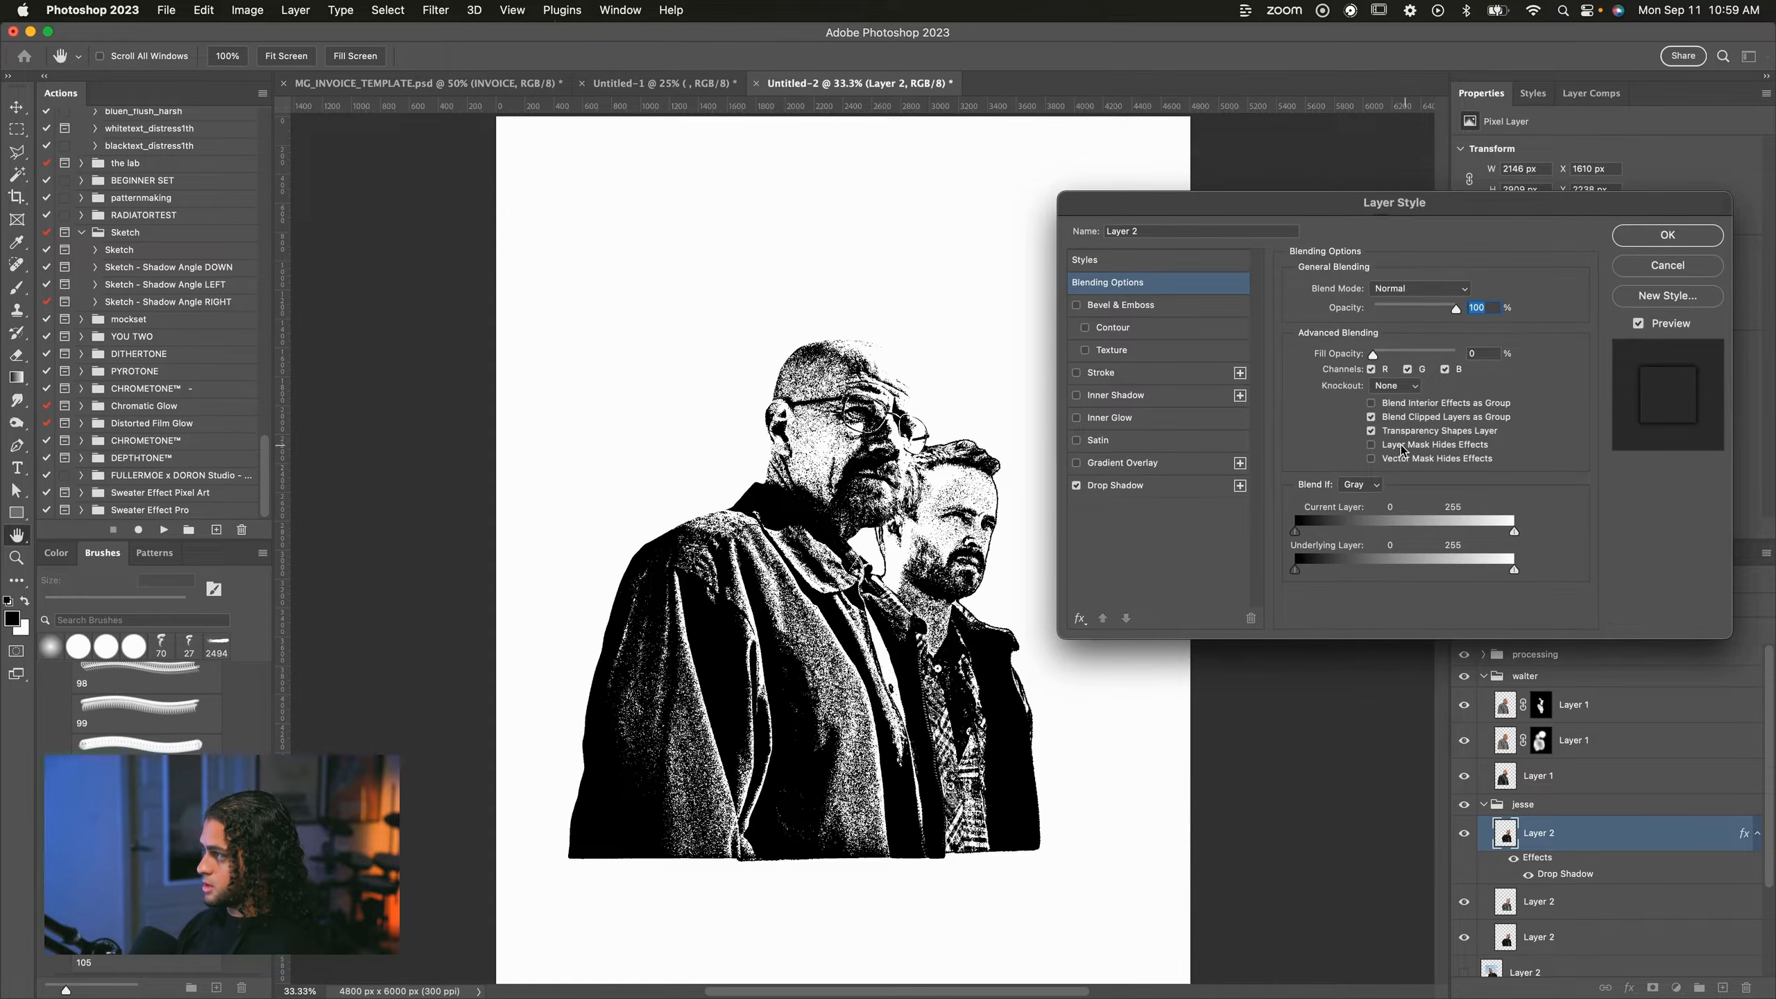
pyautogui.click(1668, 235)
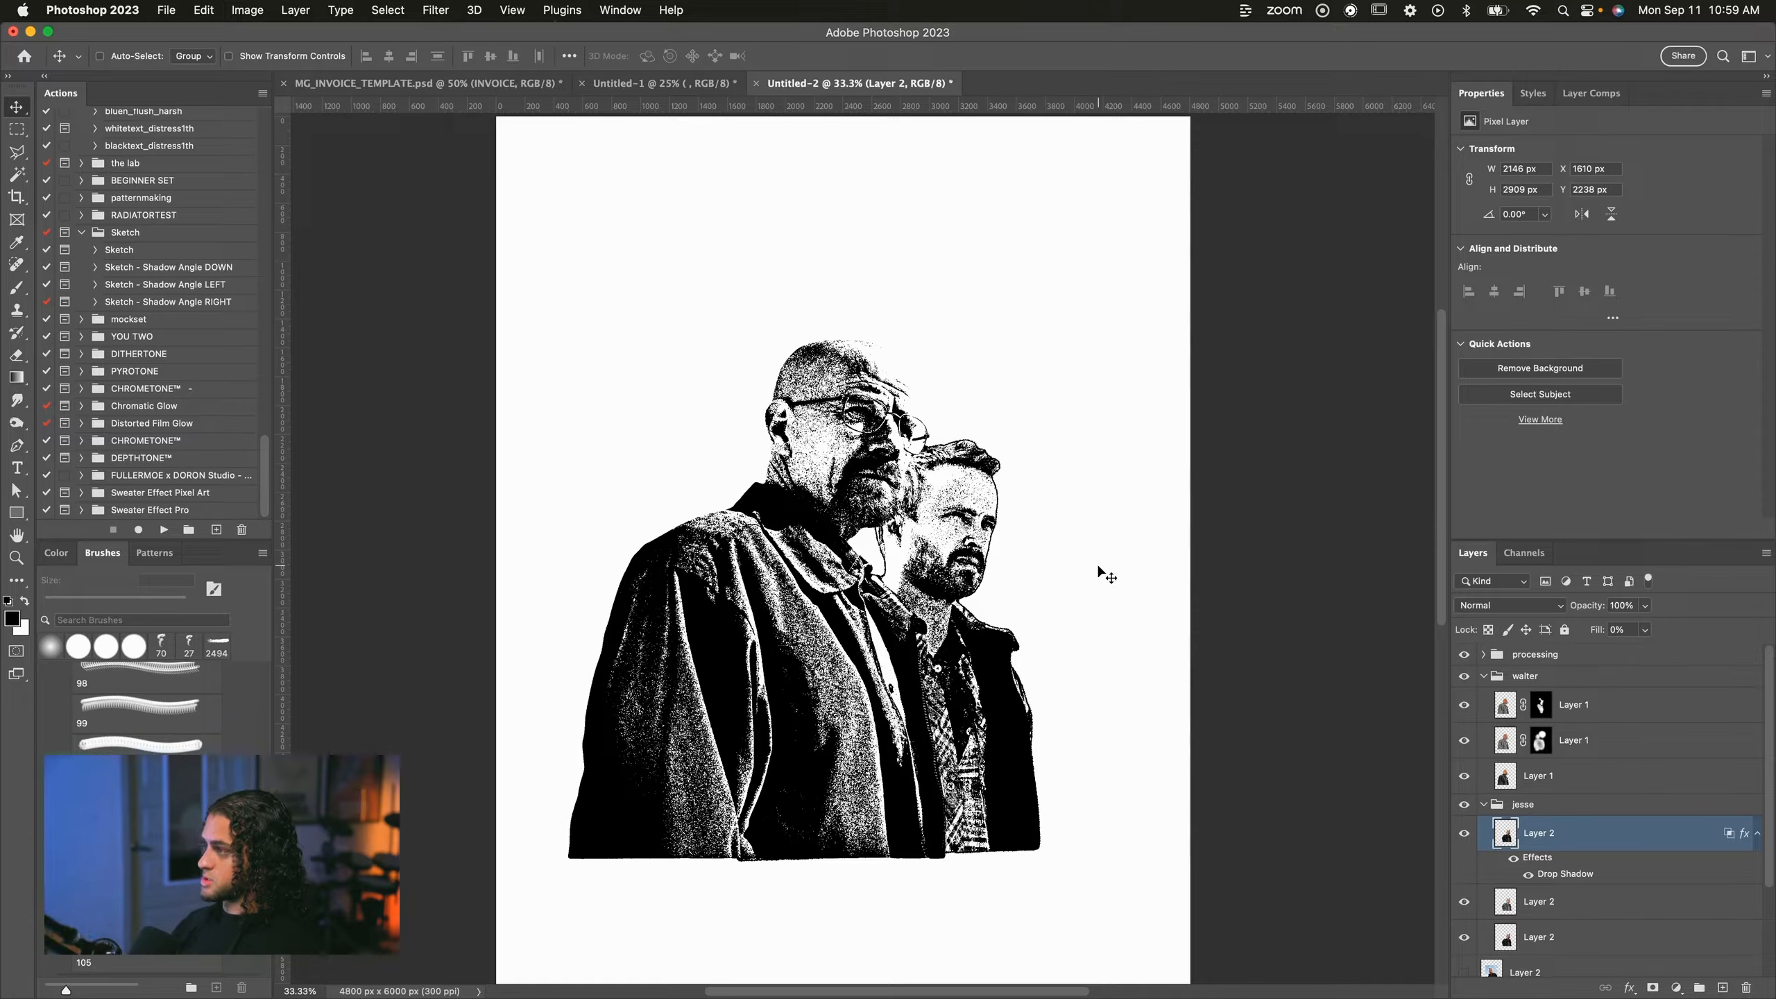
# Add an inverted layer mask to the drop-shadowed jesse copy and paint white to reveal the outline around his head.
pyautogui.click(1653, 988)
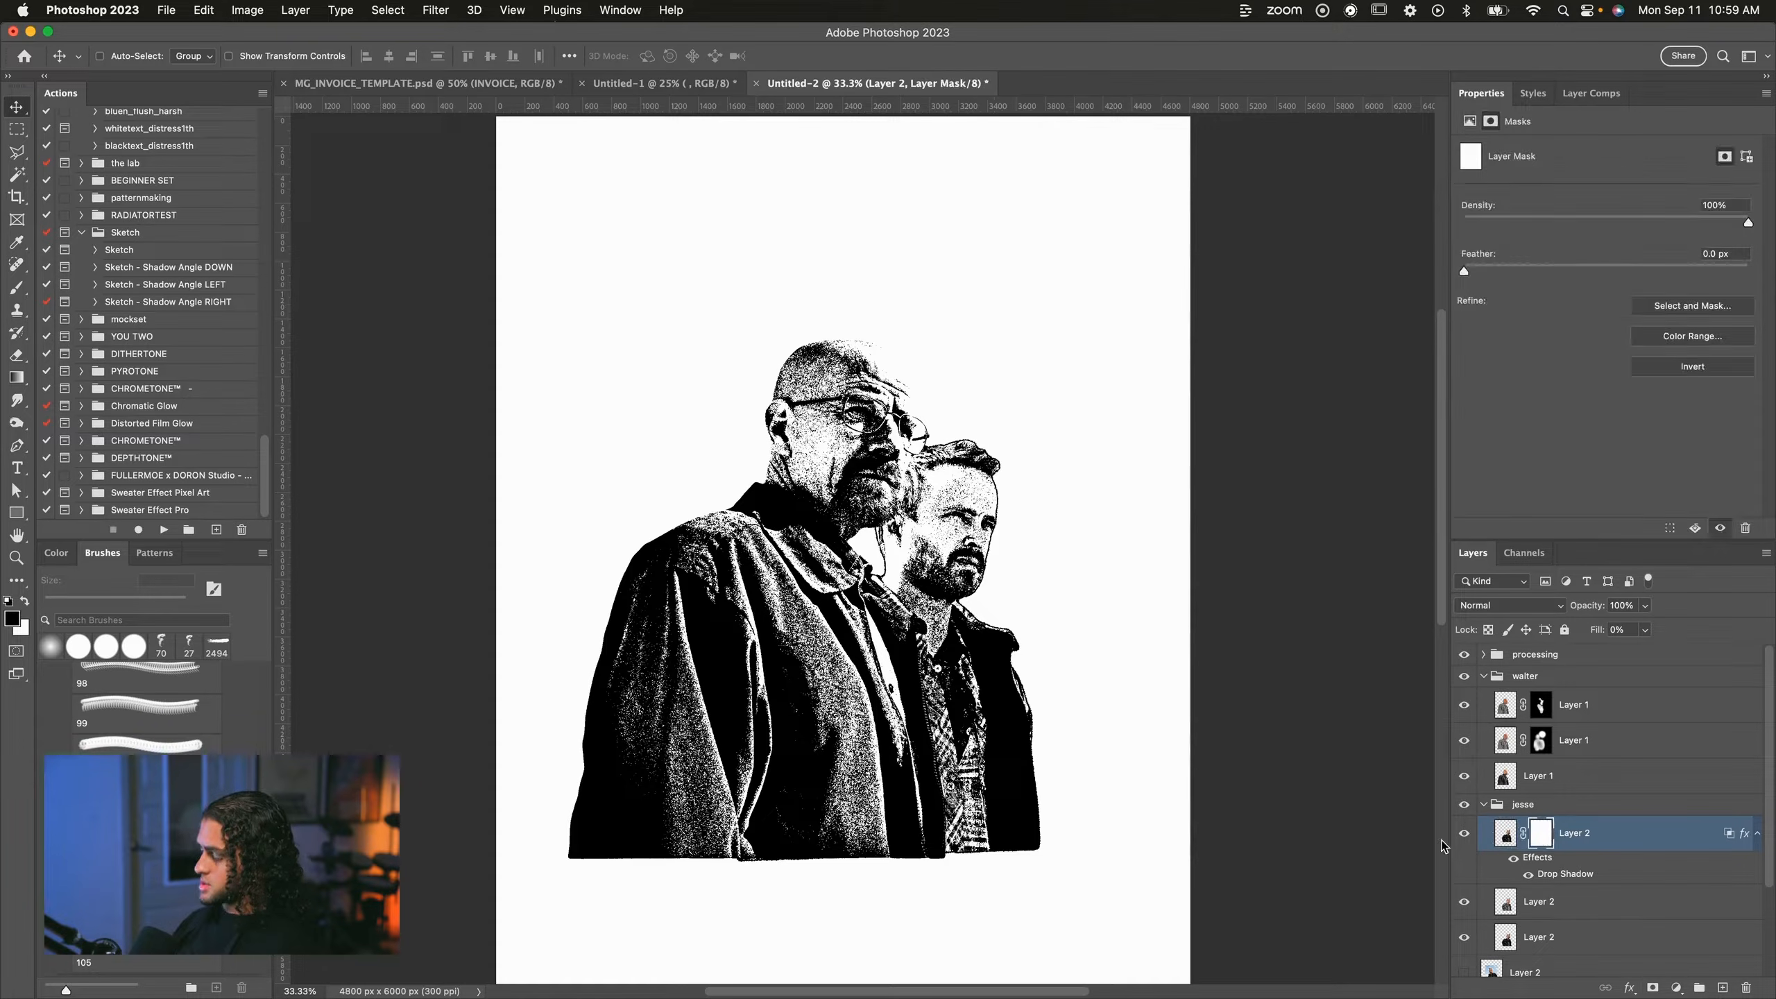
pyautogui.hotkey('ctrl', 'i')
pyautogui.press('b')
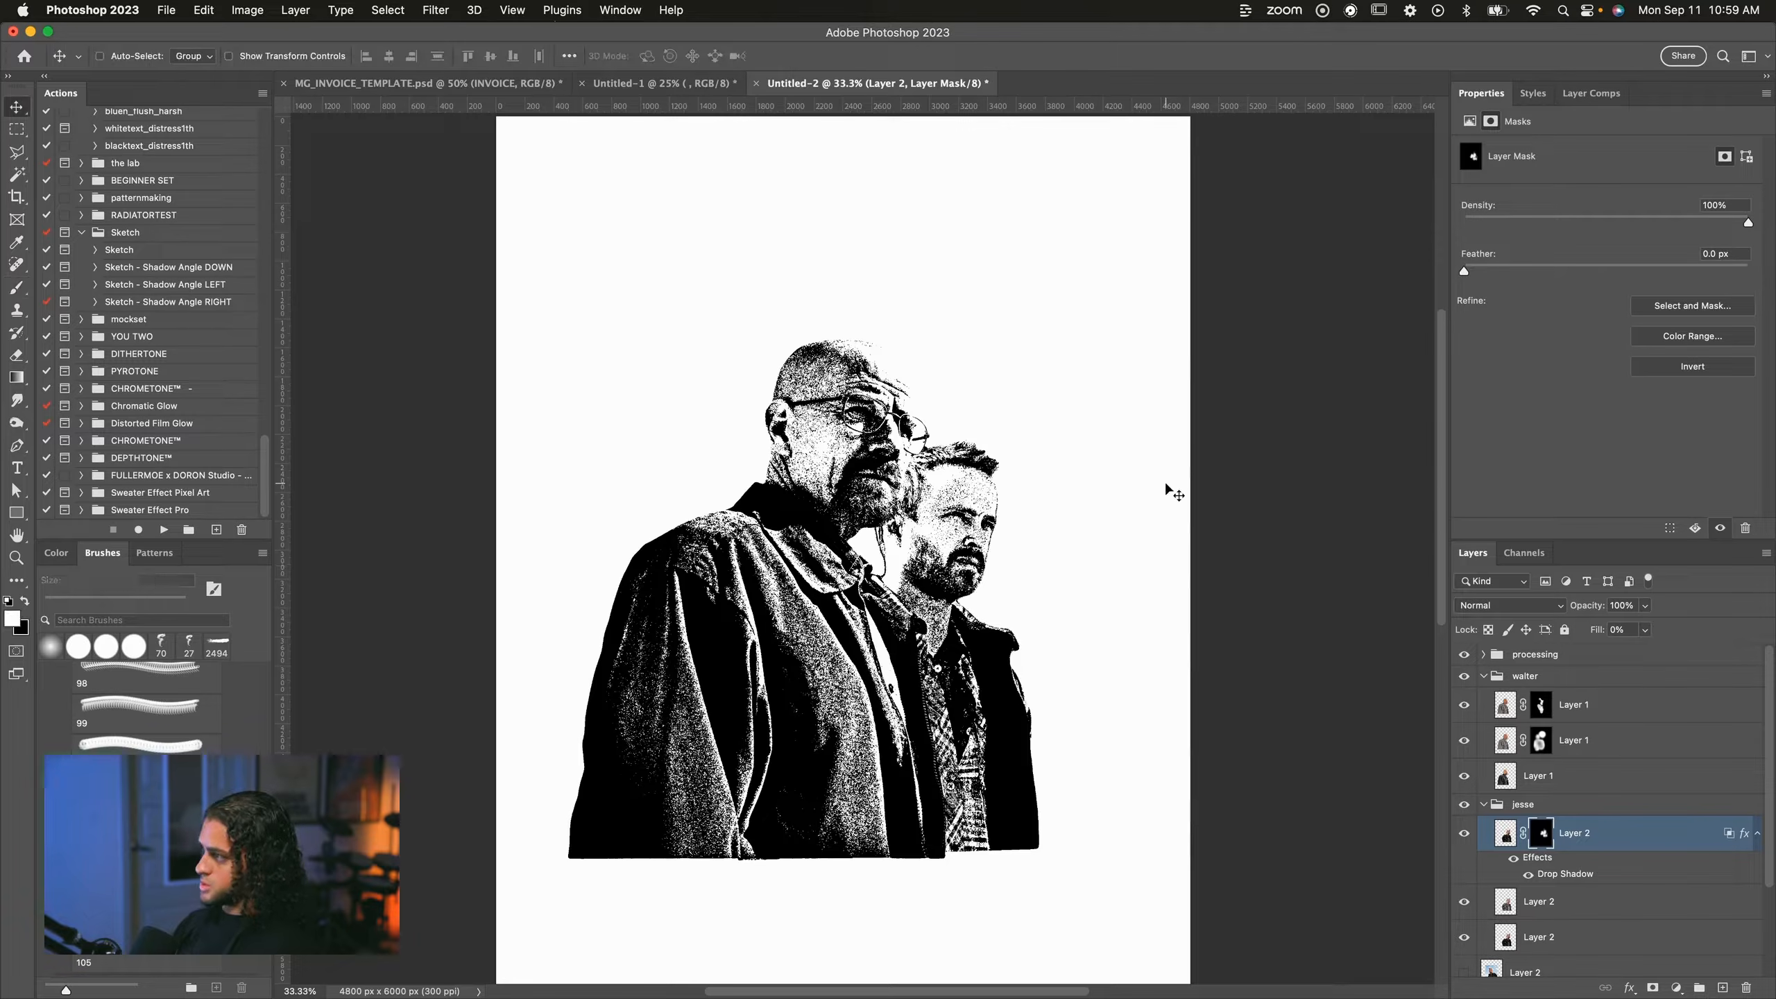
# Duplicate the original unmasked walter layer, move the copy to the top of the walter group and set its fill to 0%.
pyautogui.click(1568, 775)
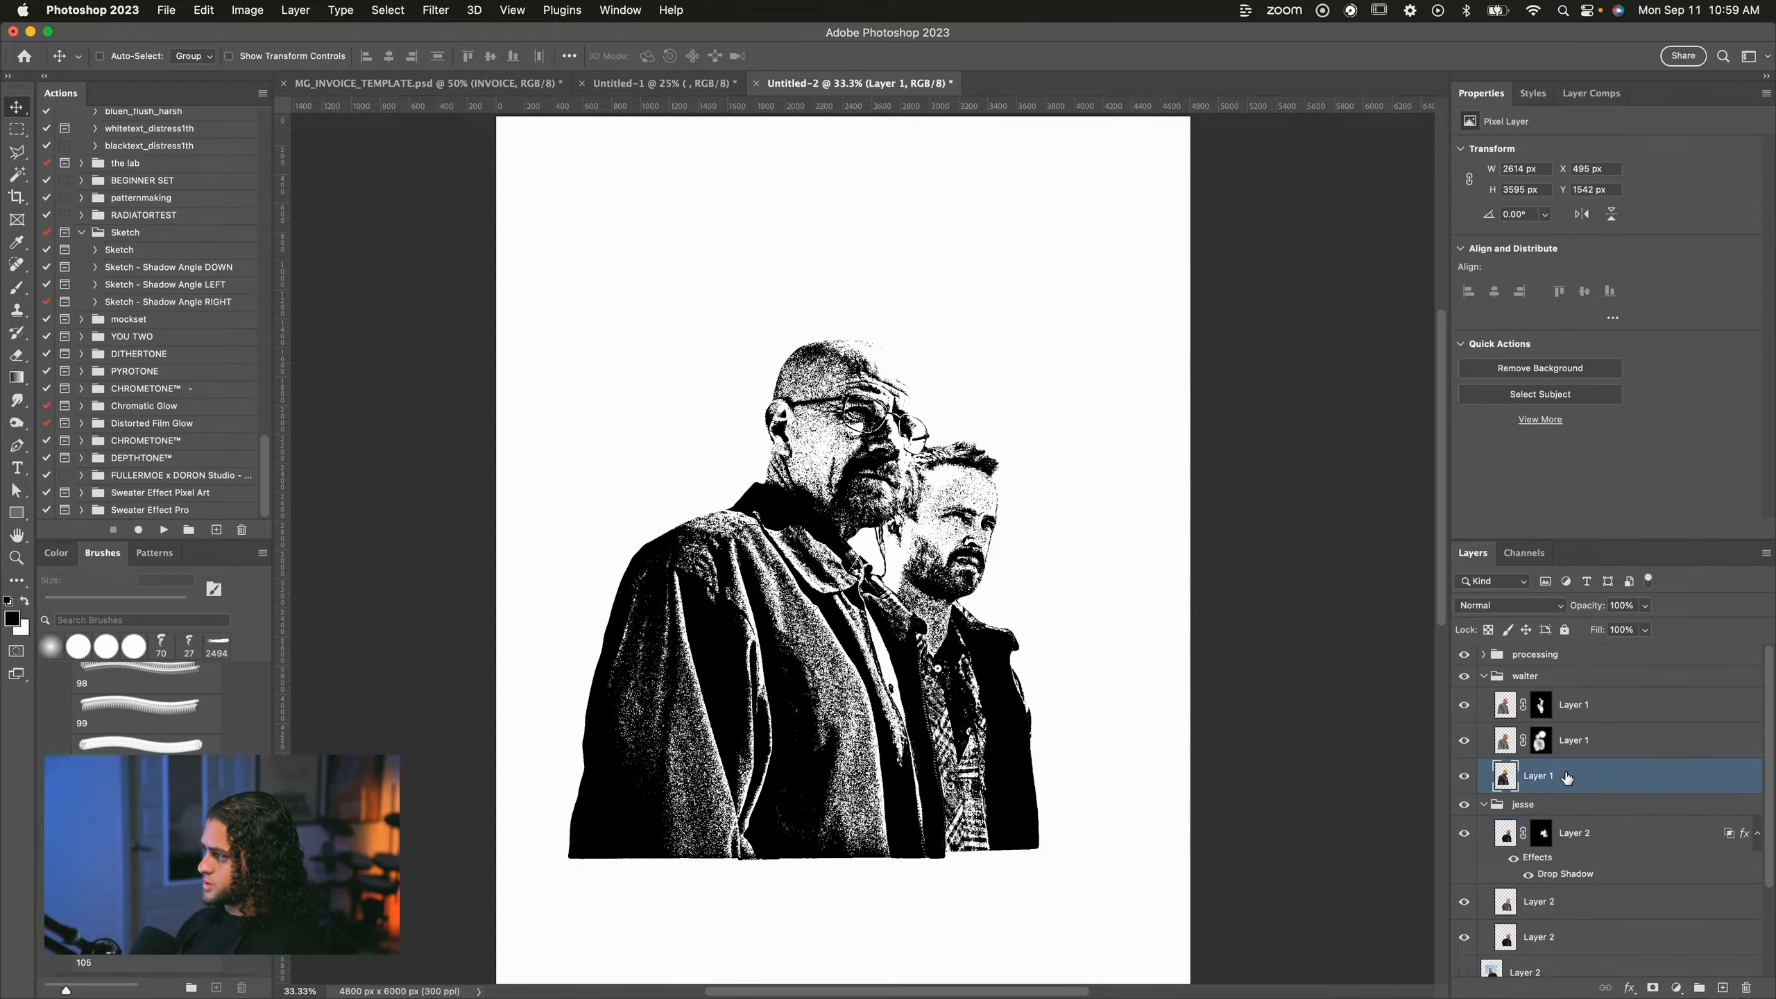
pyautogui.hotkey('ctrl', 'j')
pyautogui.moveTo(1568, 776); pyautogui.dragTo(1559, 700)
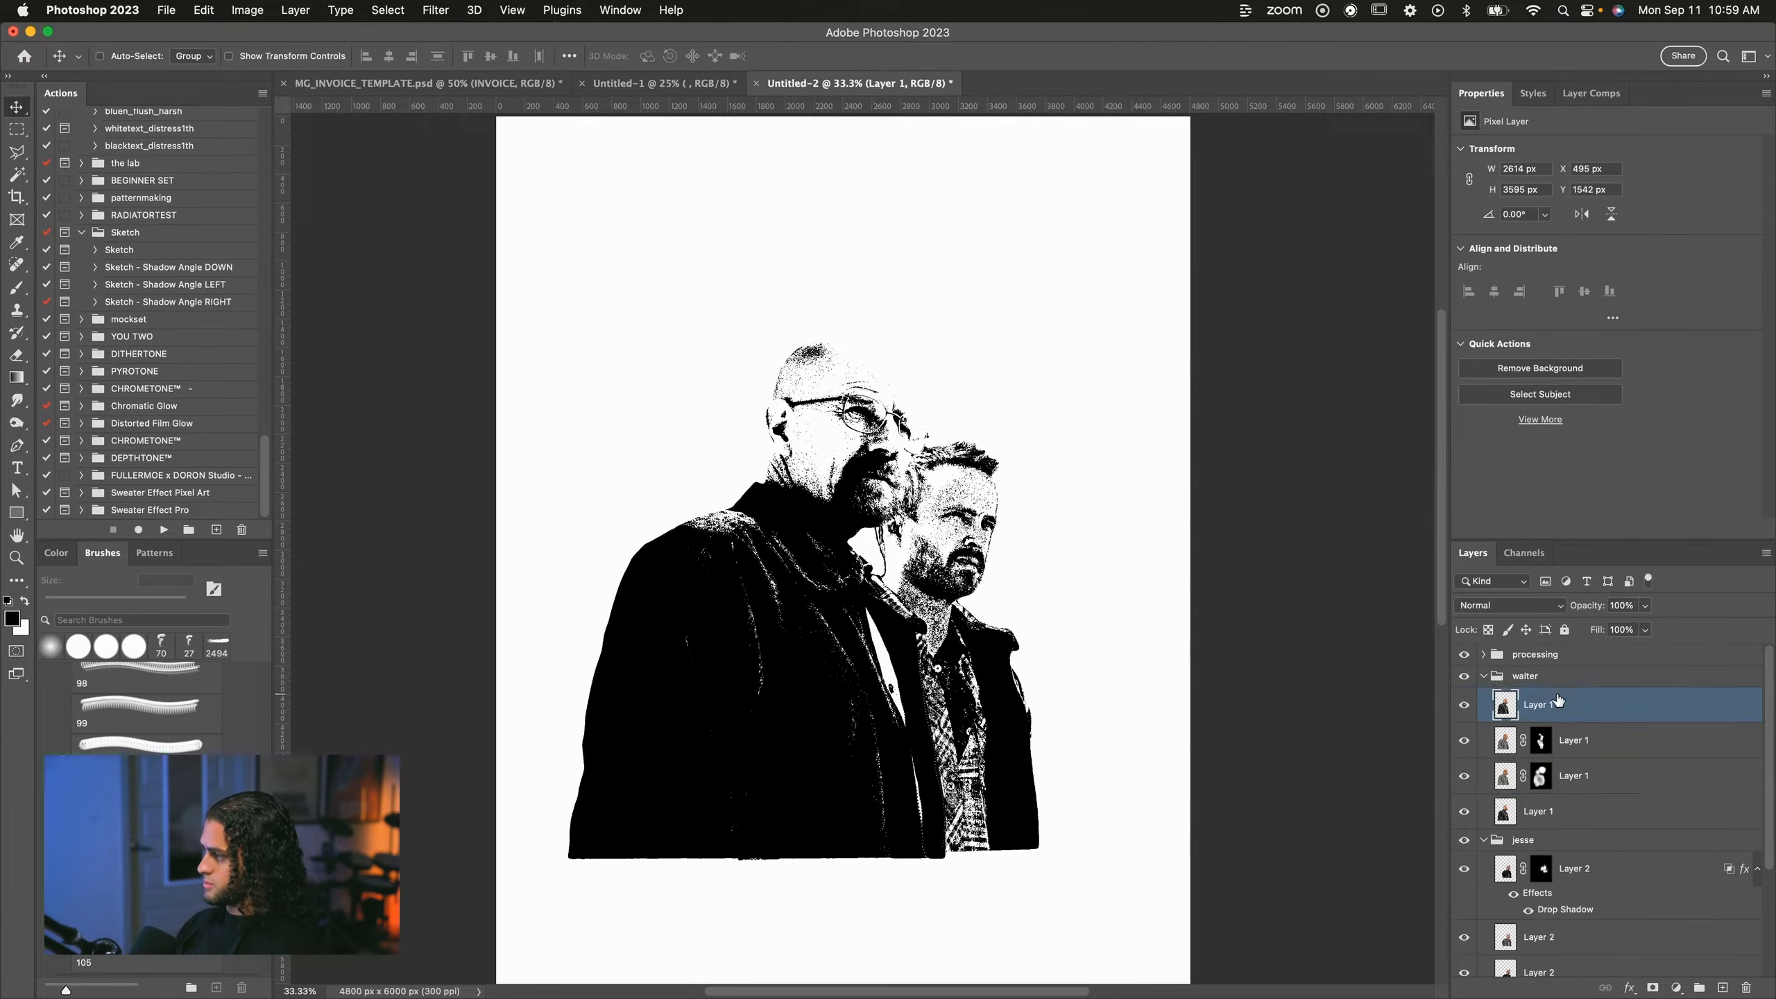
pyautogui.hotkey('shift', '0')
pyautogui.hotkey('shift', '0')
# Copy the jesse layer's drop shadow effect onto the zero-fill walter copy and enable Layer Mask Hides Effects for it.
pyautogui.scroll(-1, 1557, 900)
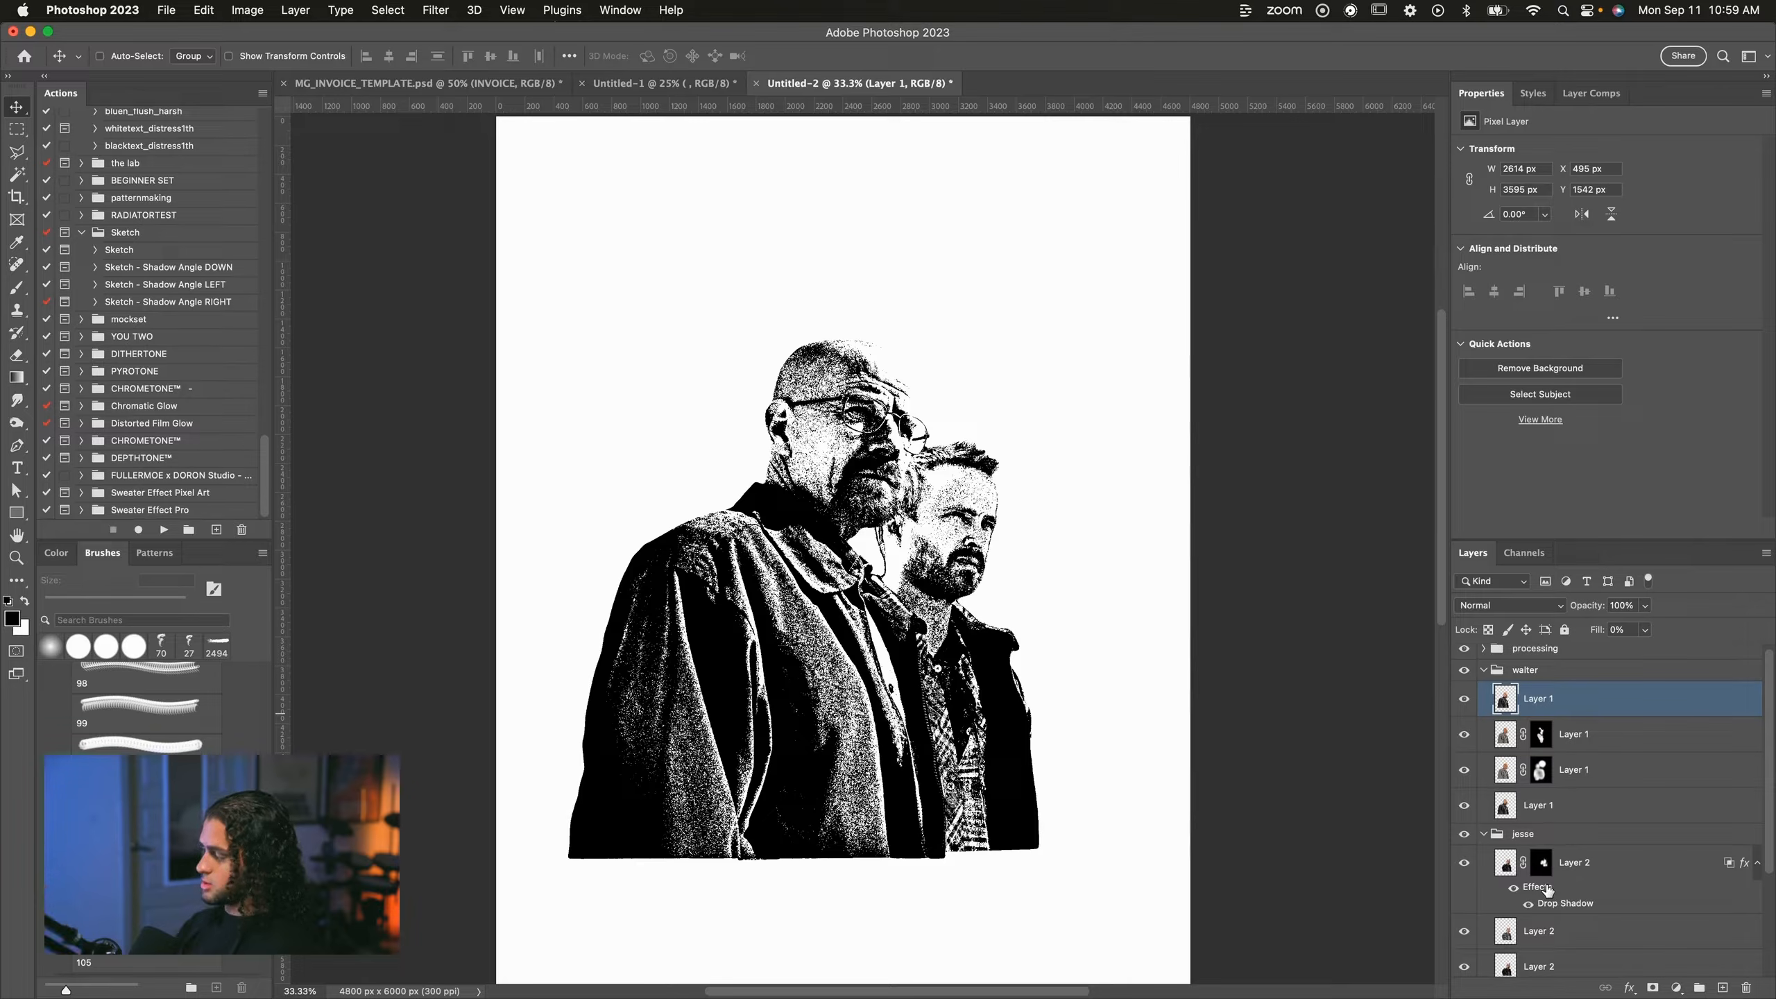
pyautogui.moveTo(1548, 891); pyautogui.dragTo(1589, 703)
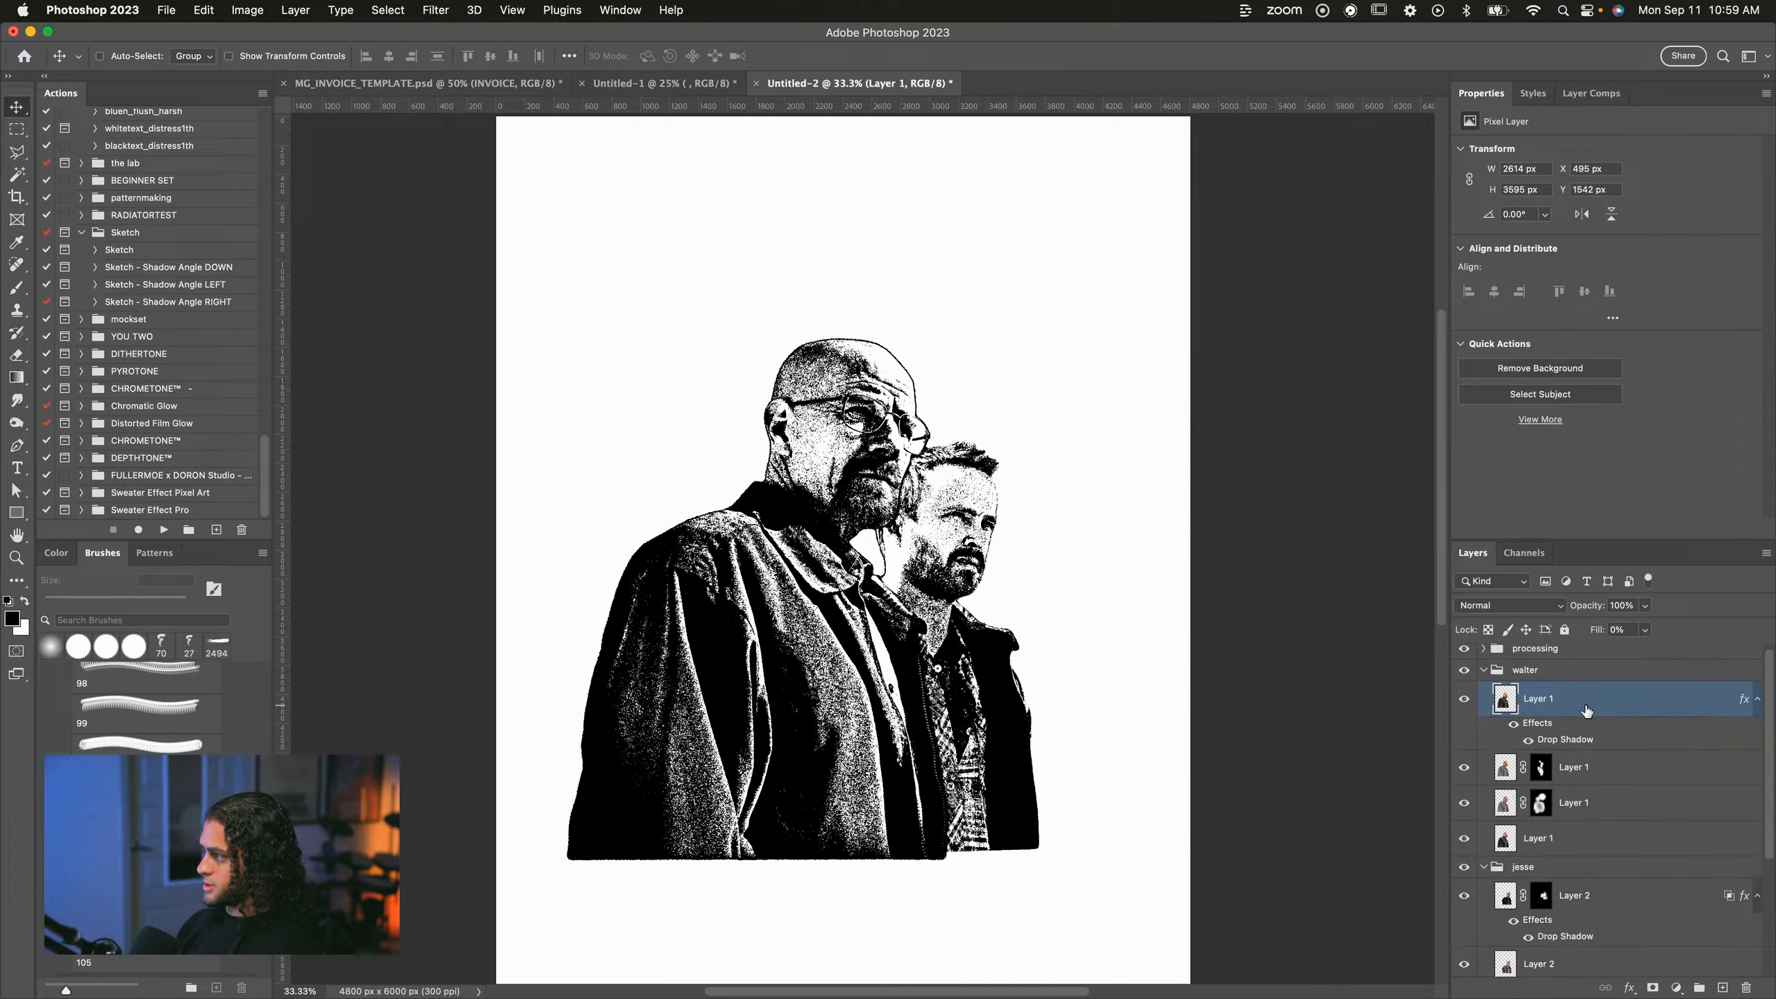
pyautogui.doubleClick(1668, 703)
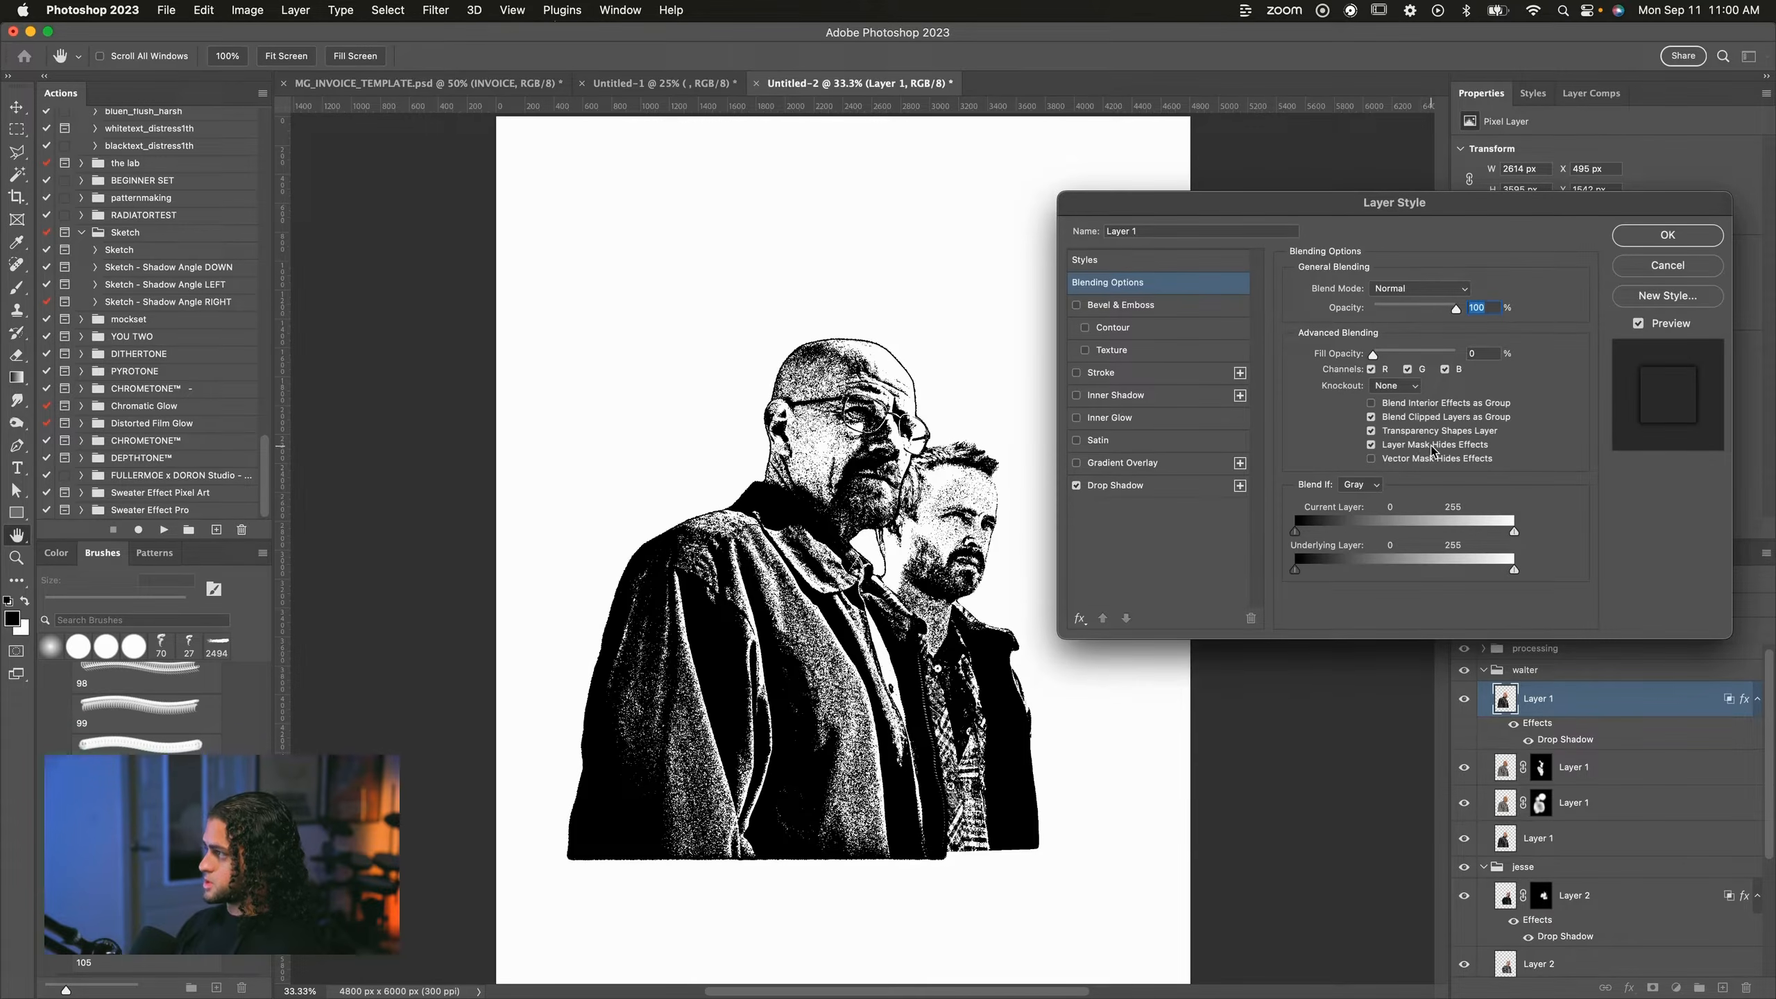
pyautogui.click(1652, 242)
# Add a black layer mask to the drop-shadowed walter copy and paint white around his head with a large soft brush.
pyautogui.keyDown('alt'); pyautogui.click(1653, 988); pyautogui.keyUp('alt')
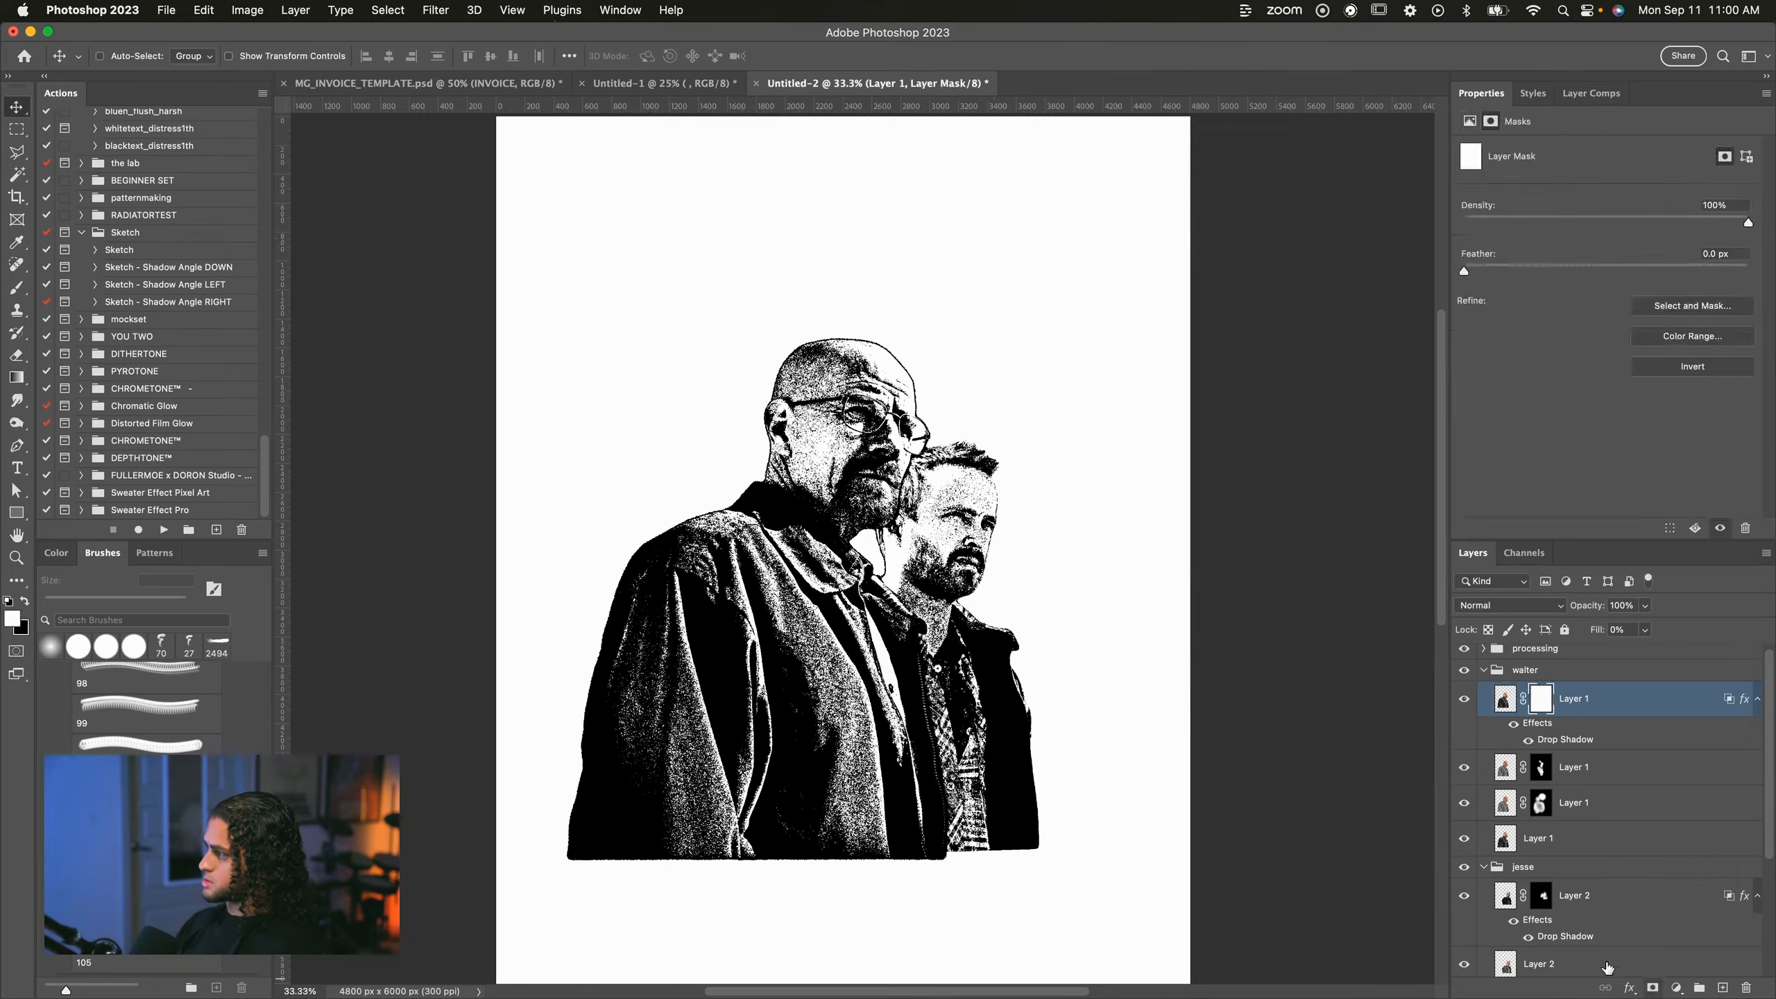
pyautogui.press('x')
pyautogui.press('b')
pyautogui.press(']')
pyautogui.press(']')
pyautogui.press(']')
pyautogui.press(']')
pyautogui.press(']')
pyautogui.press(']')
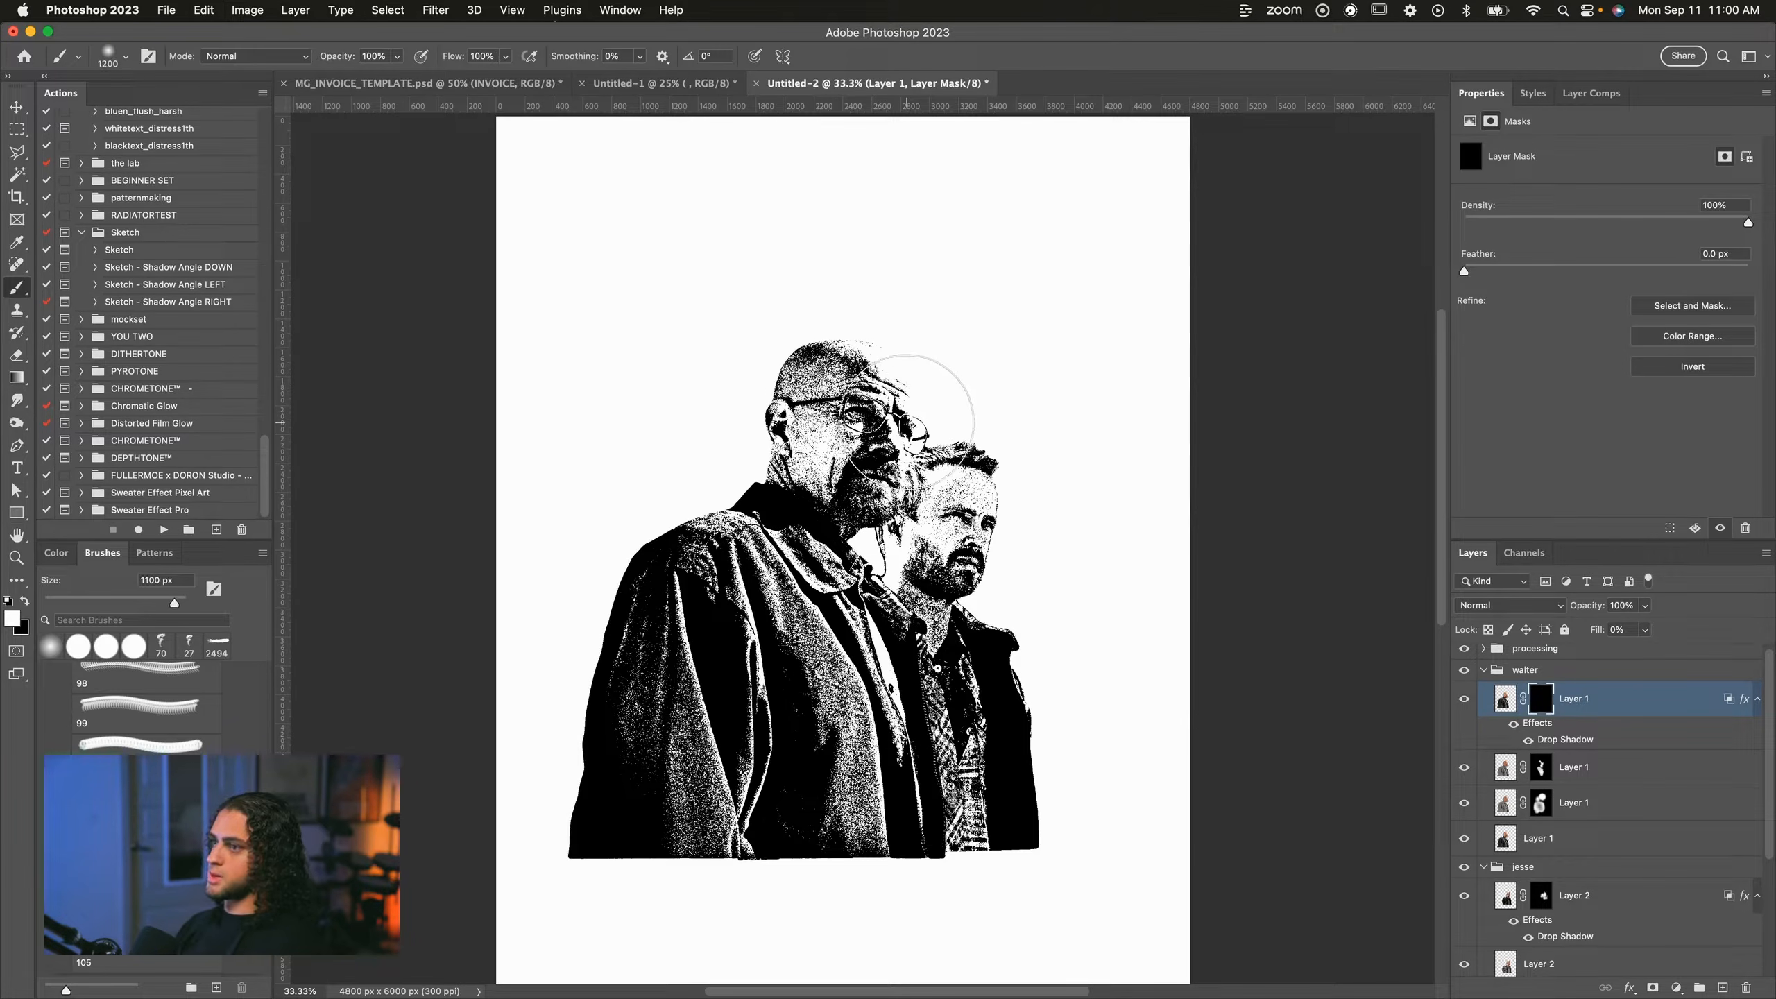
pyautogui.click(906, 326)
pyautogui.moveTo(905, 326)
pyautogui.mouseDown()
pyautogui.moveTo(916, 315)
pyautogui.moveTo(912, 381)
pyautogui.moveTo(881, 447)
pyautogui.moveTo(818, 476)
pyautogui.mouseUp()
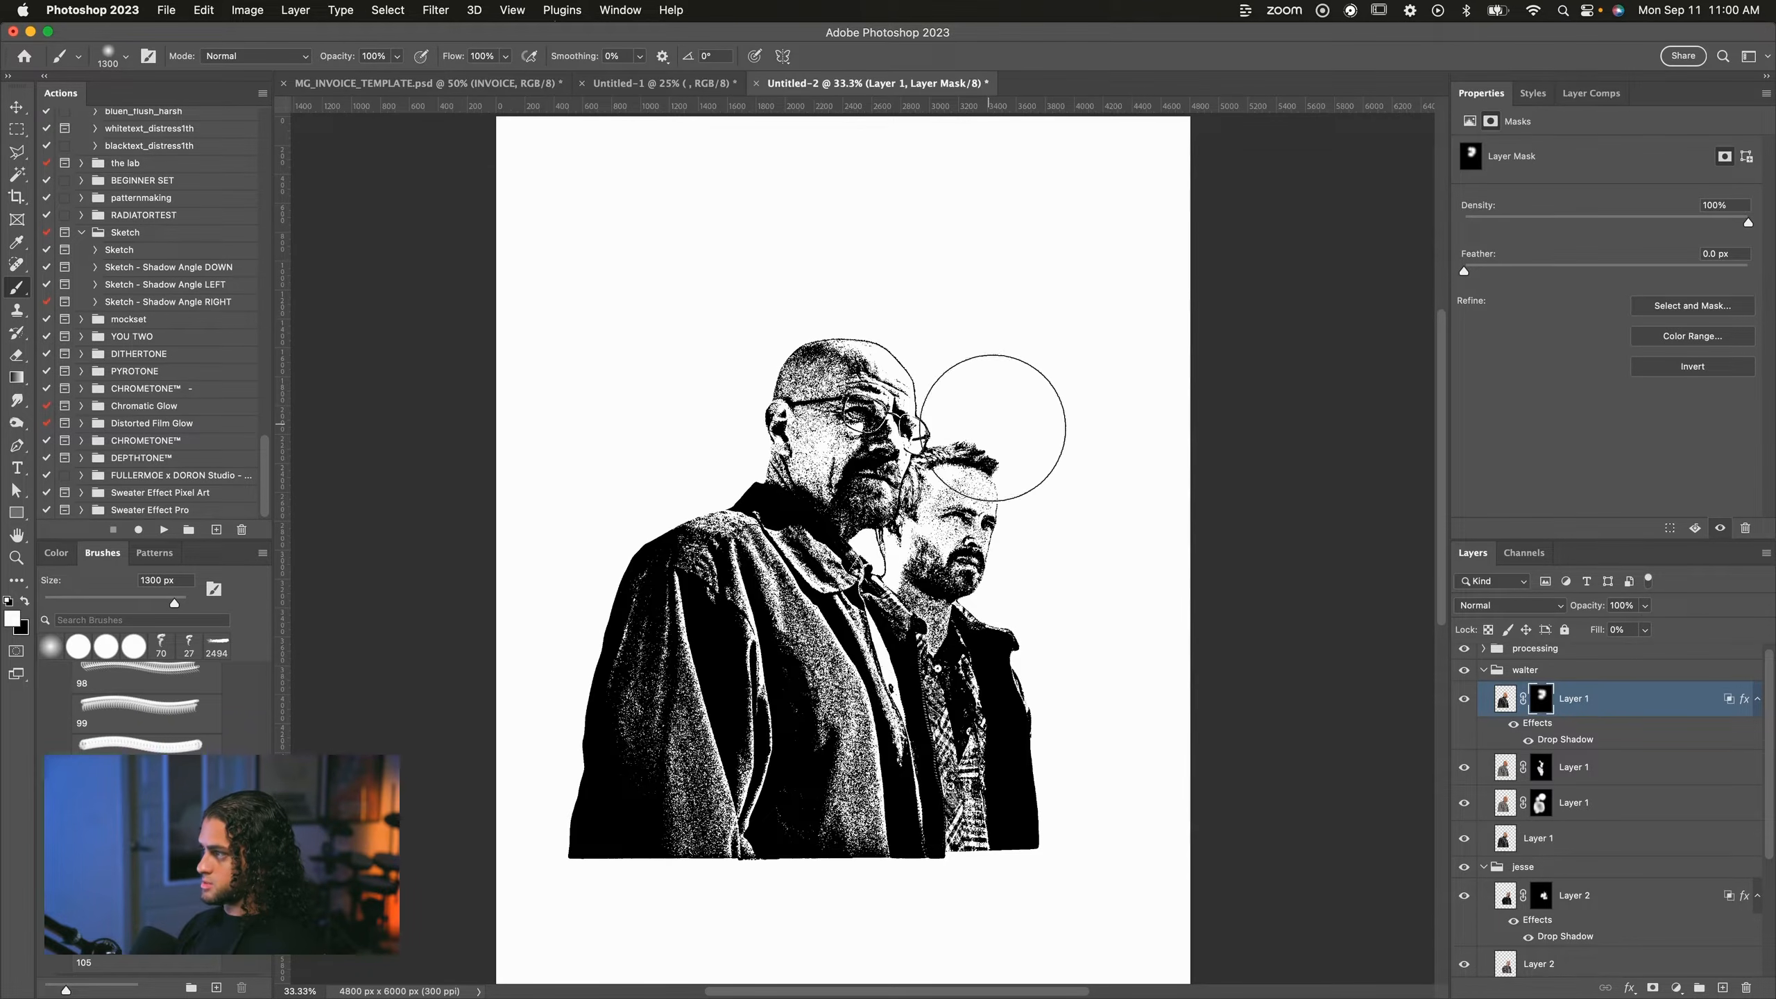
# Refine the outline around Walter's head by alternating black and white painting on the mask with the 1300 px brush.
pyautogui.press('x')
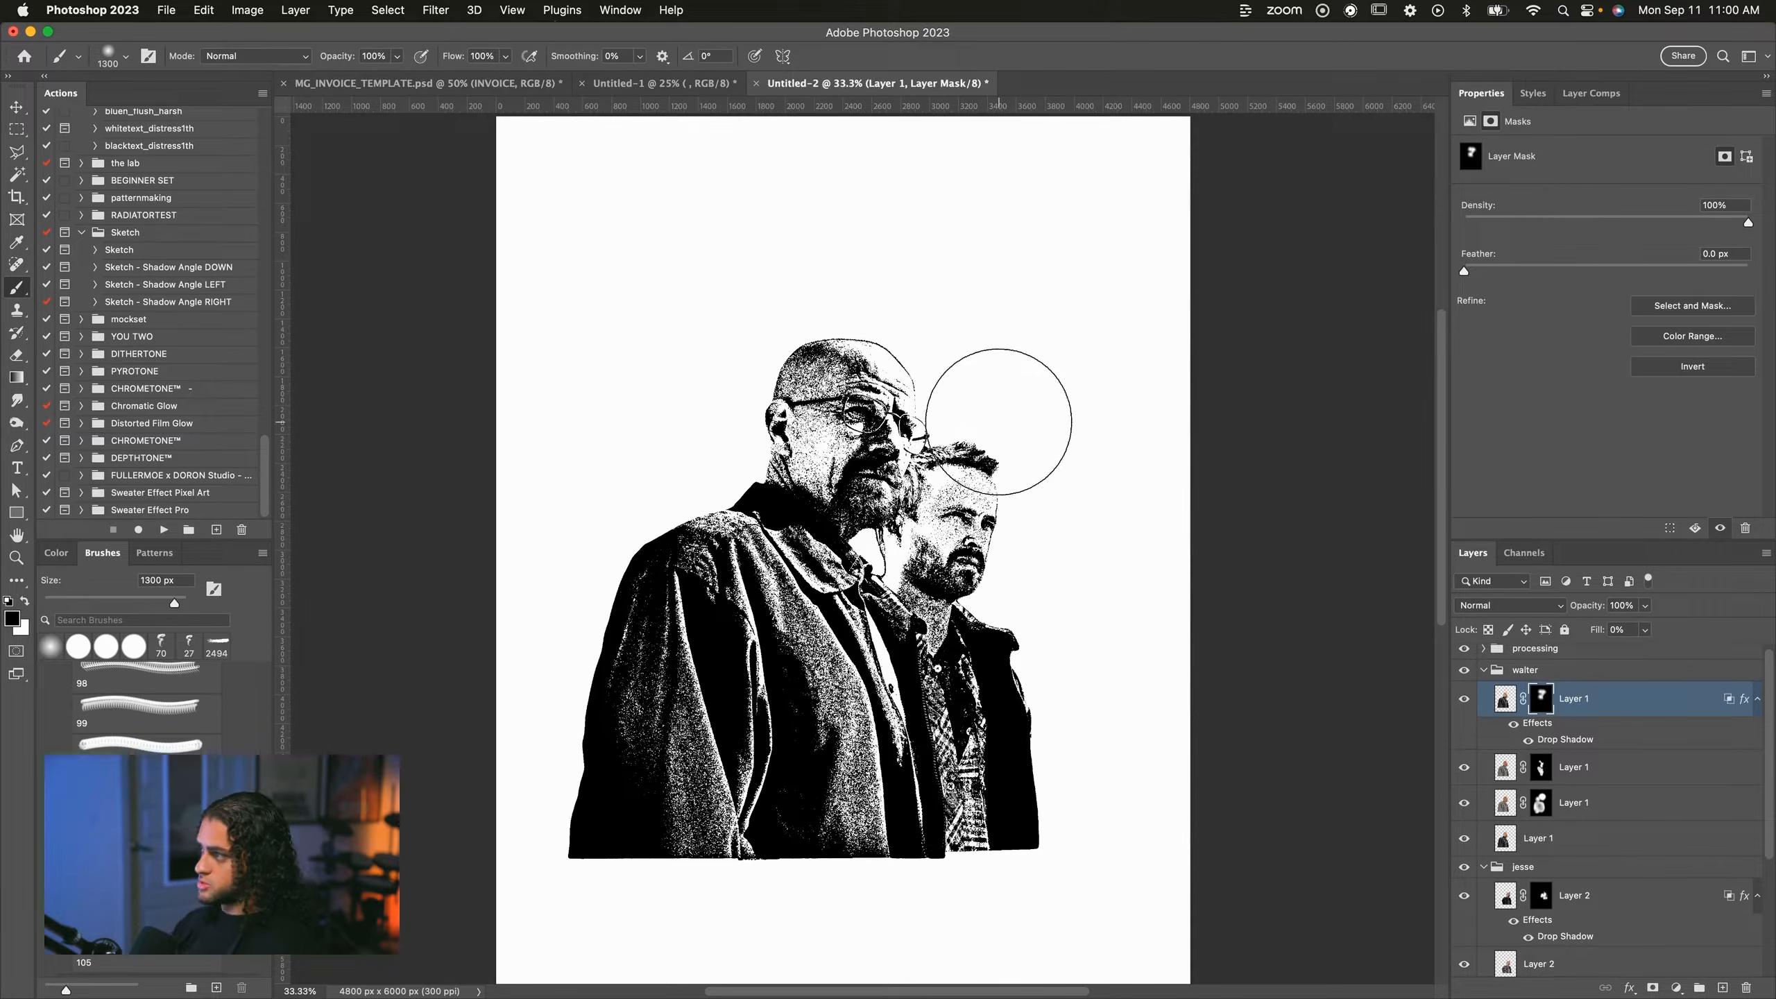
pyautogui.press('x')
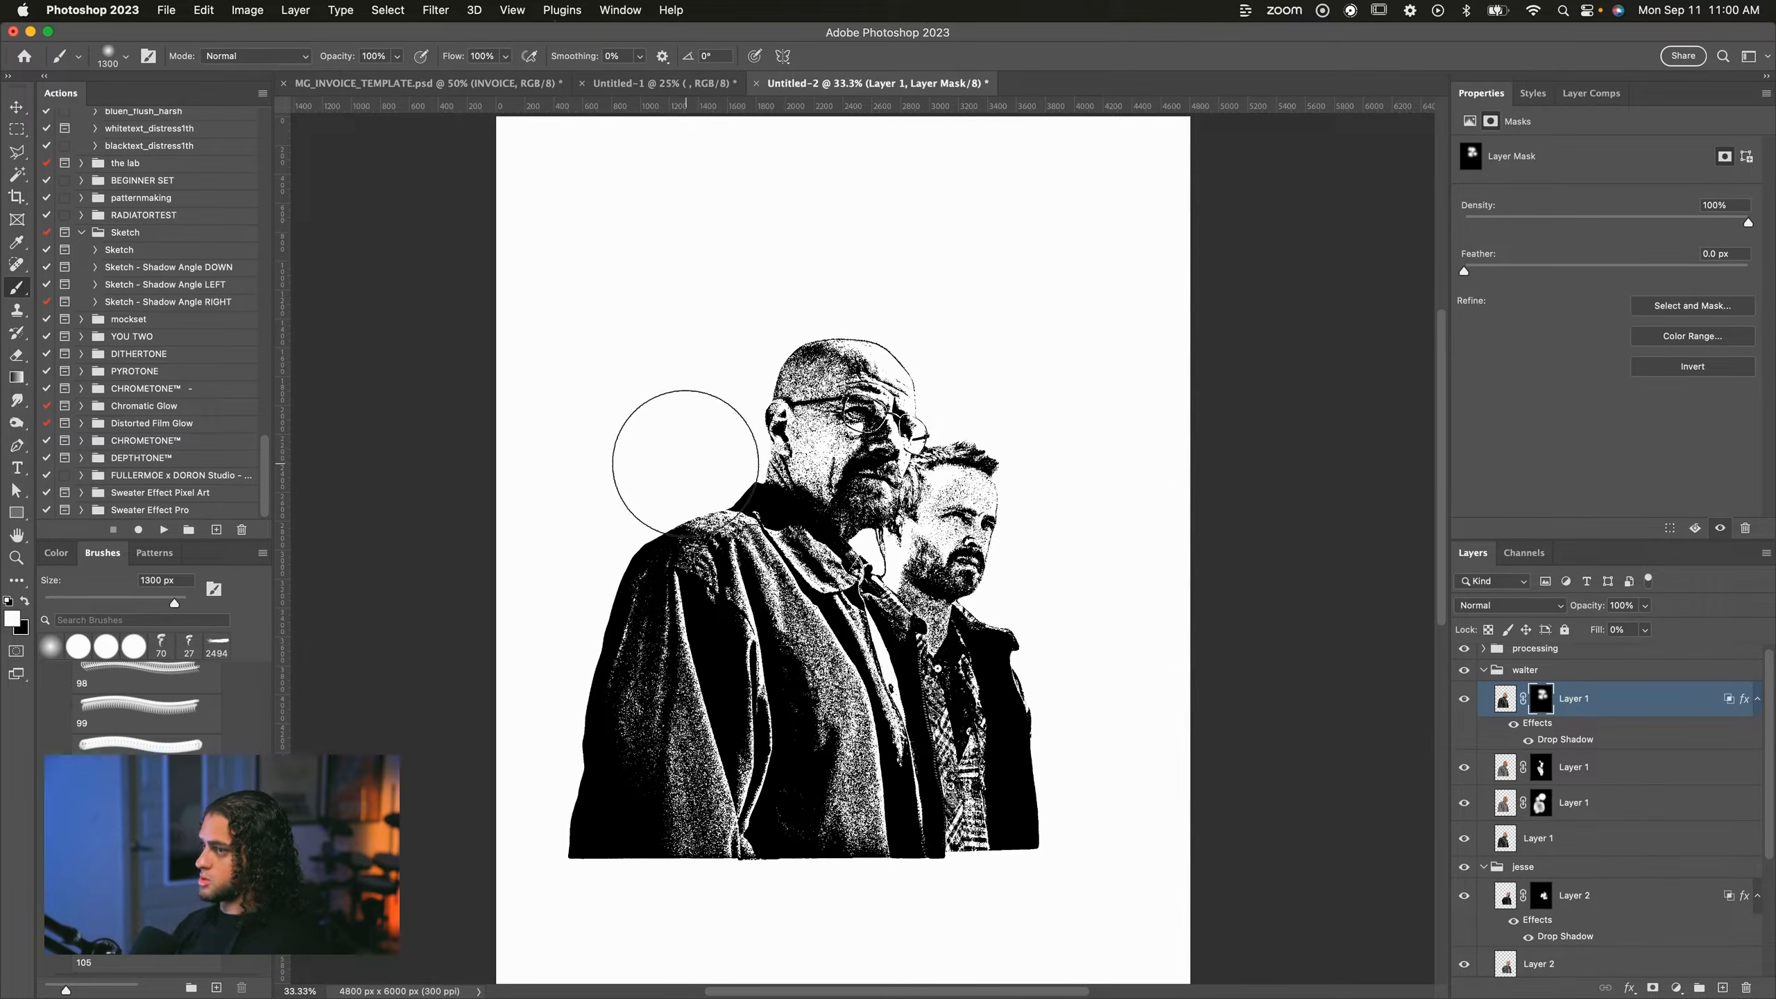
pyautogui.press('v')
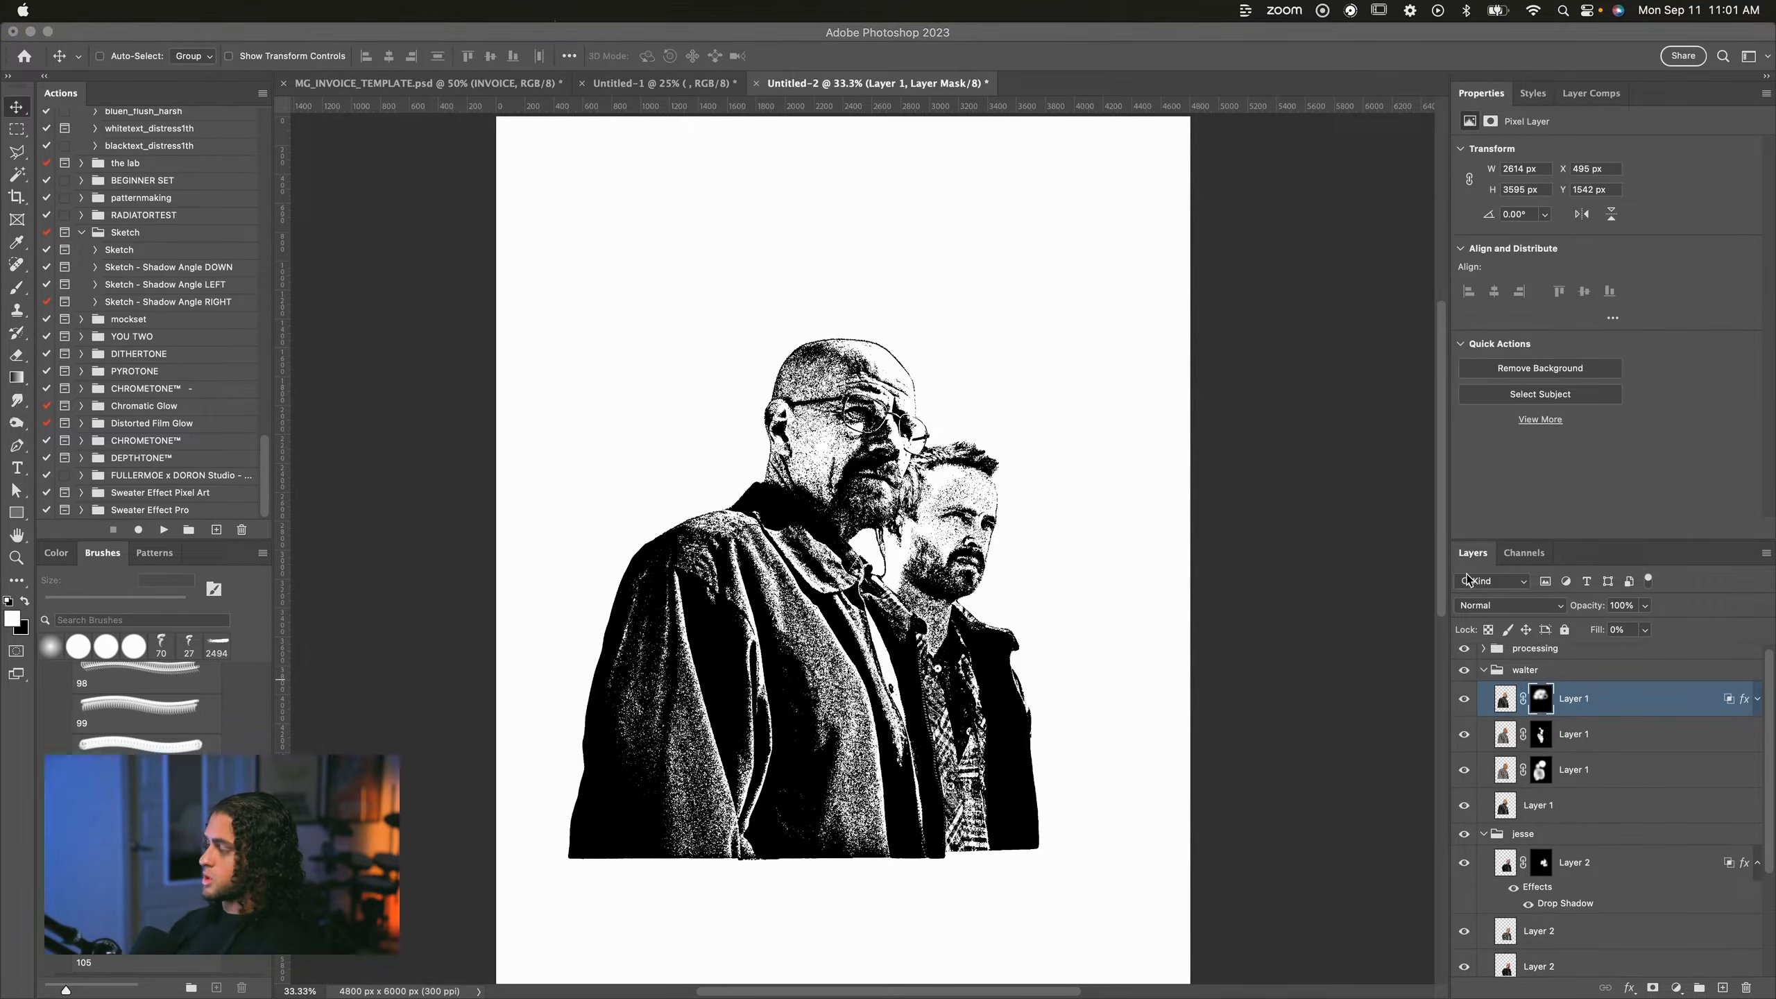
# Collapse the walter and jesse groups and combine them into a new group named subject.
pyautogui.click(1531, 673)
pyautogui.click(1532, 670)
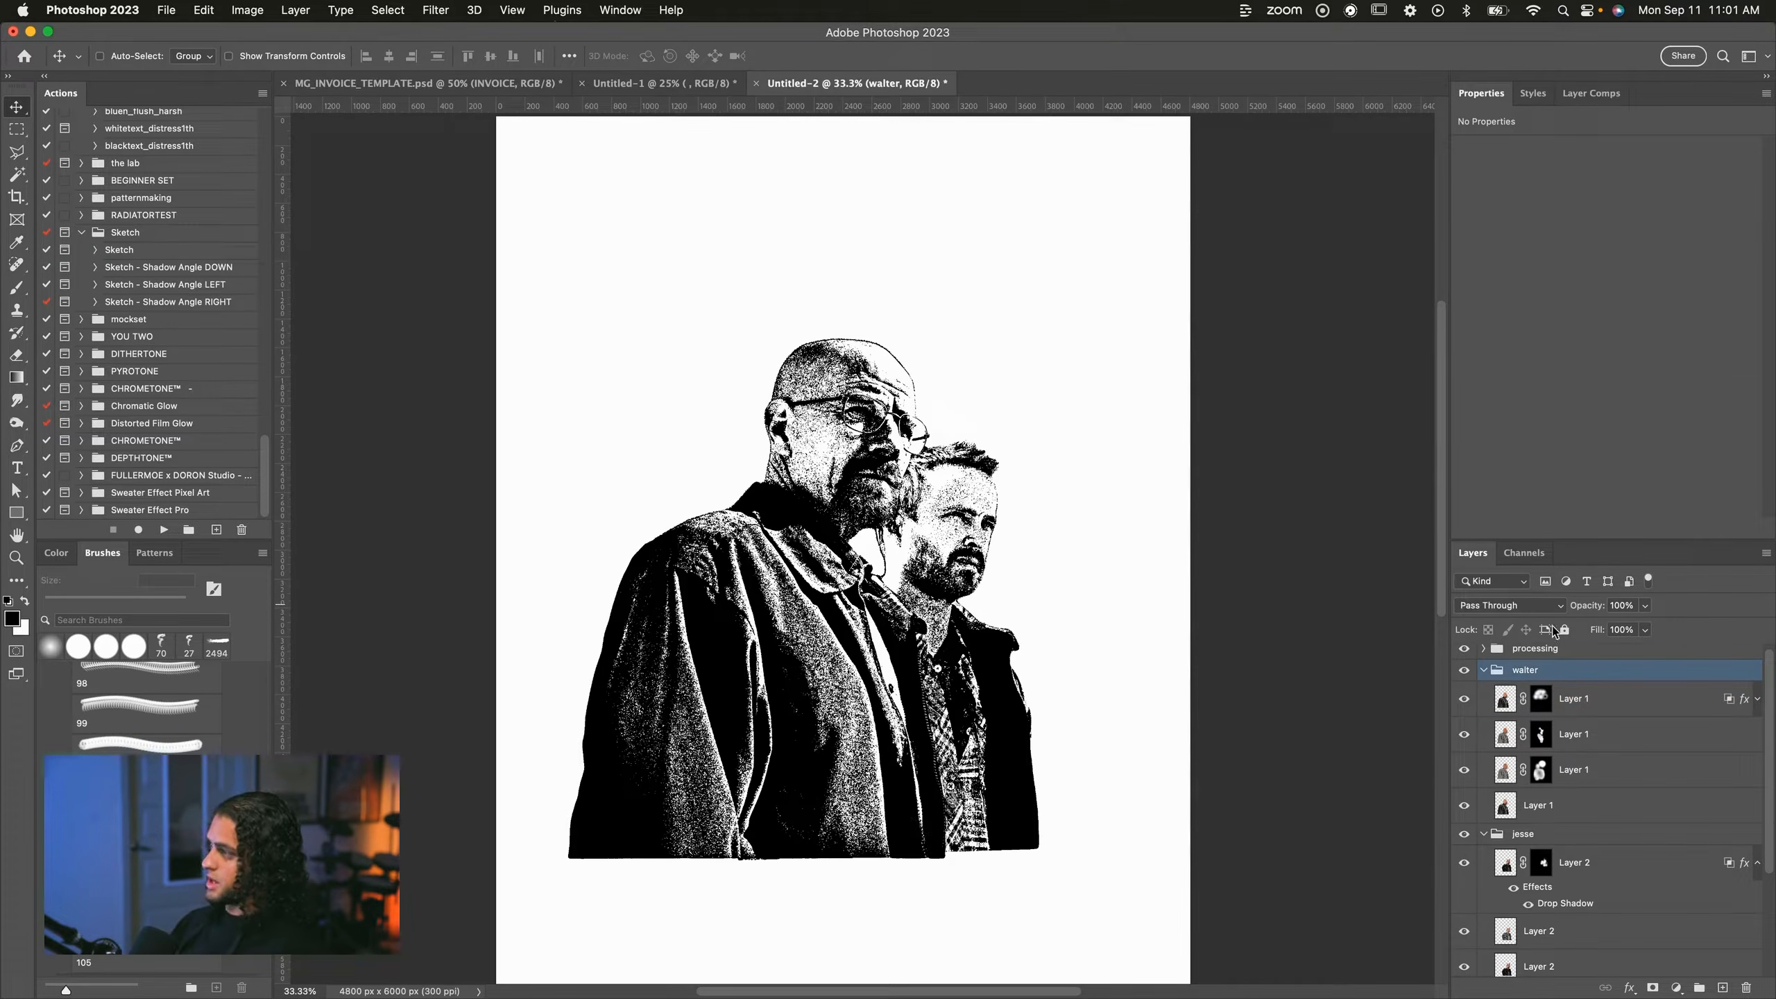
pyautogui.click(1484, 671)
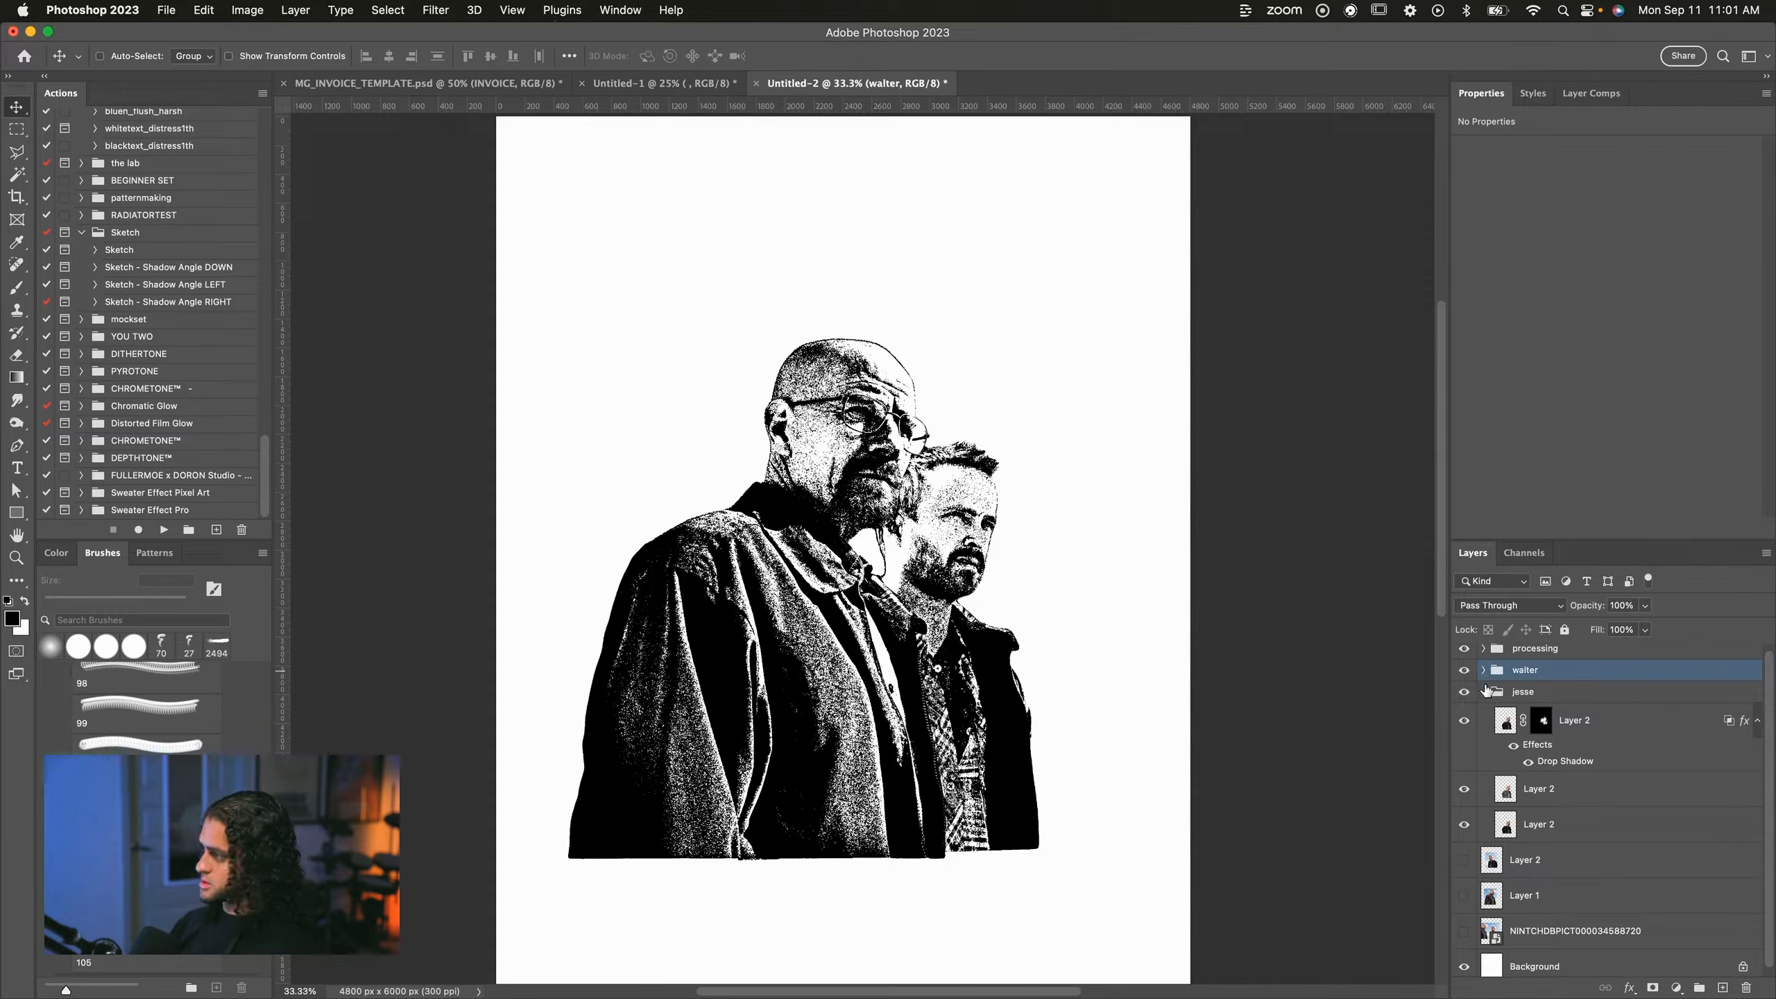
pyautogui.click(1485, 691)
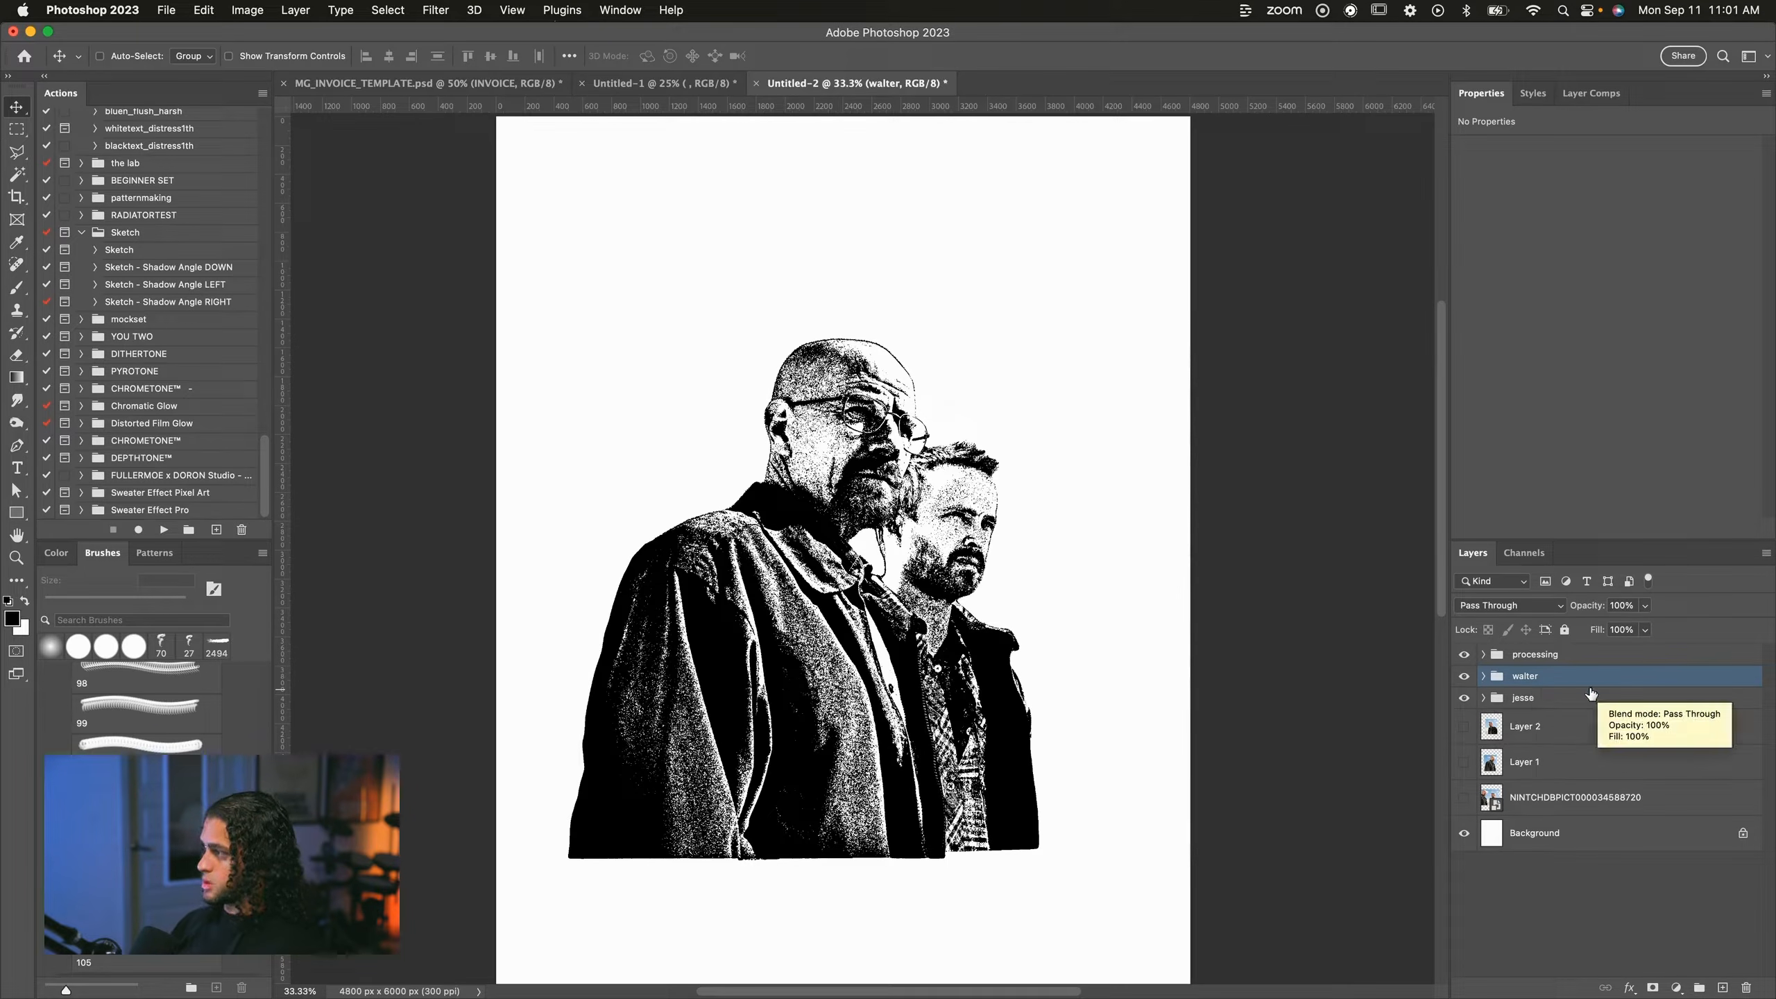
pyautogui.keyDown('shift'); pyautogui.click(1569, 705); pyautogui.keyUp('shift')
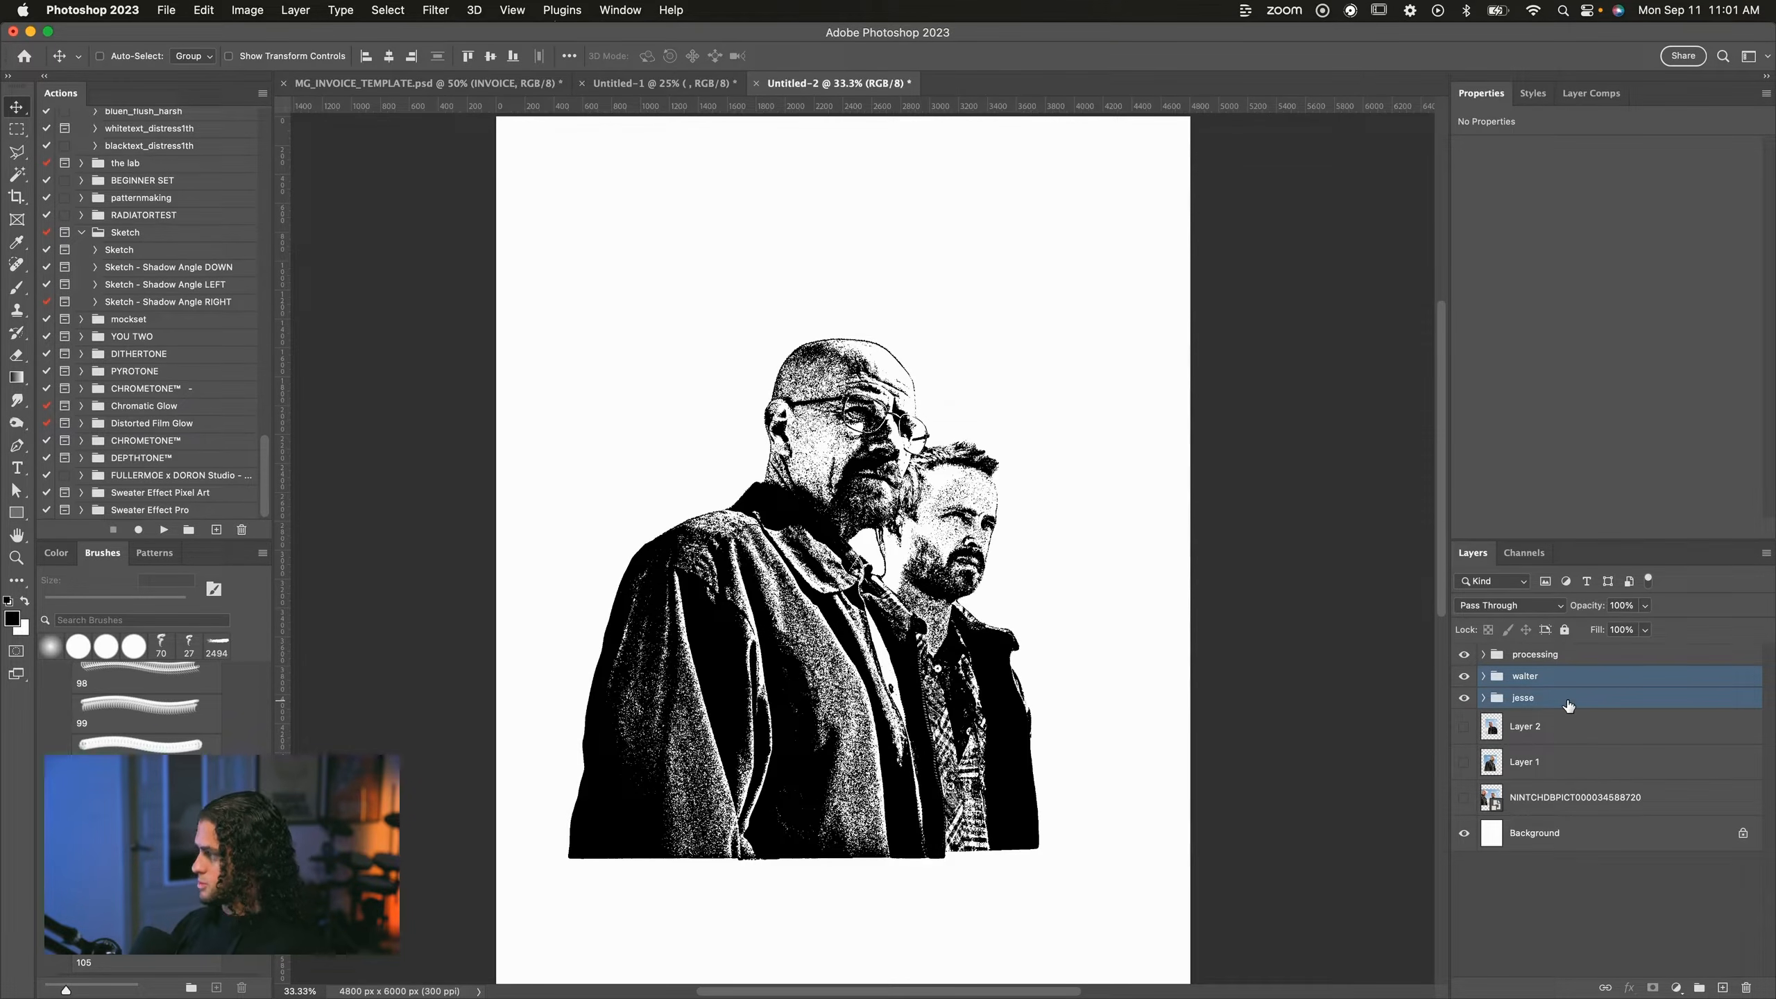
pyautogui.press('super+g')
pyautogui.doubleClick(1526, 676)
pyautogui.write('subject')
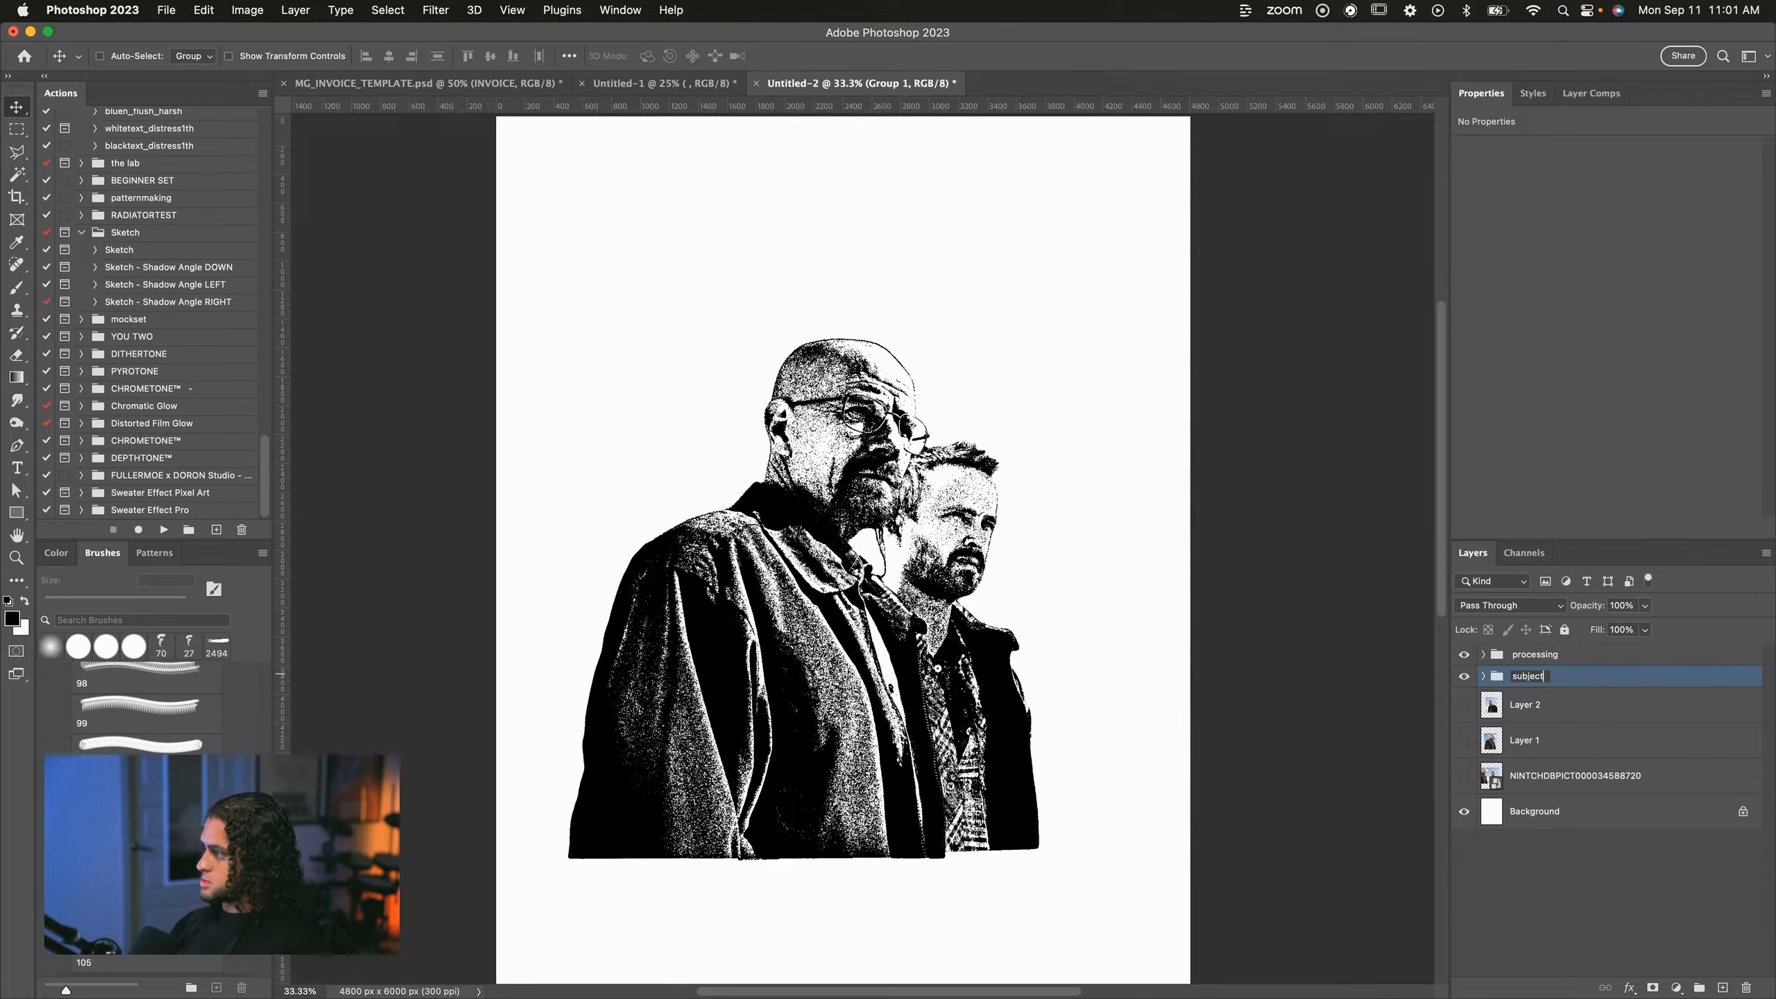
pyautogui.press('Return')
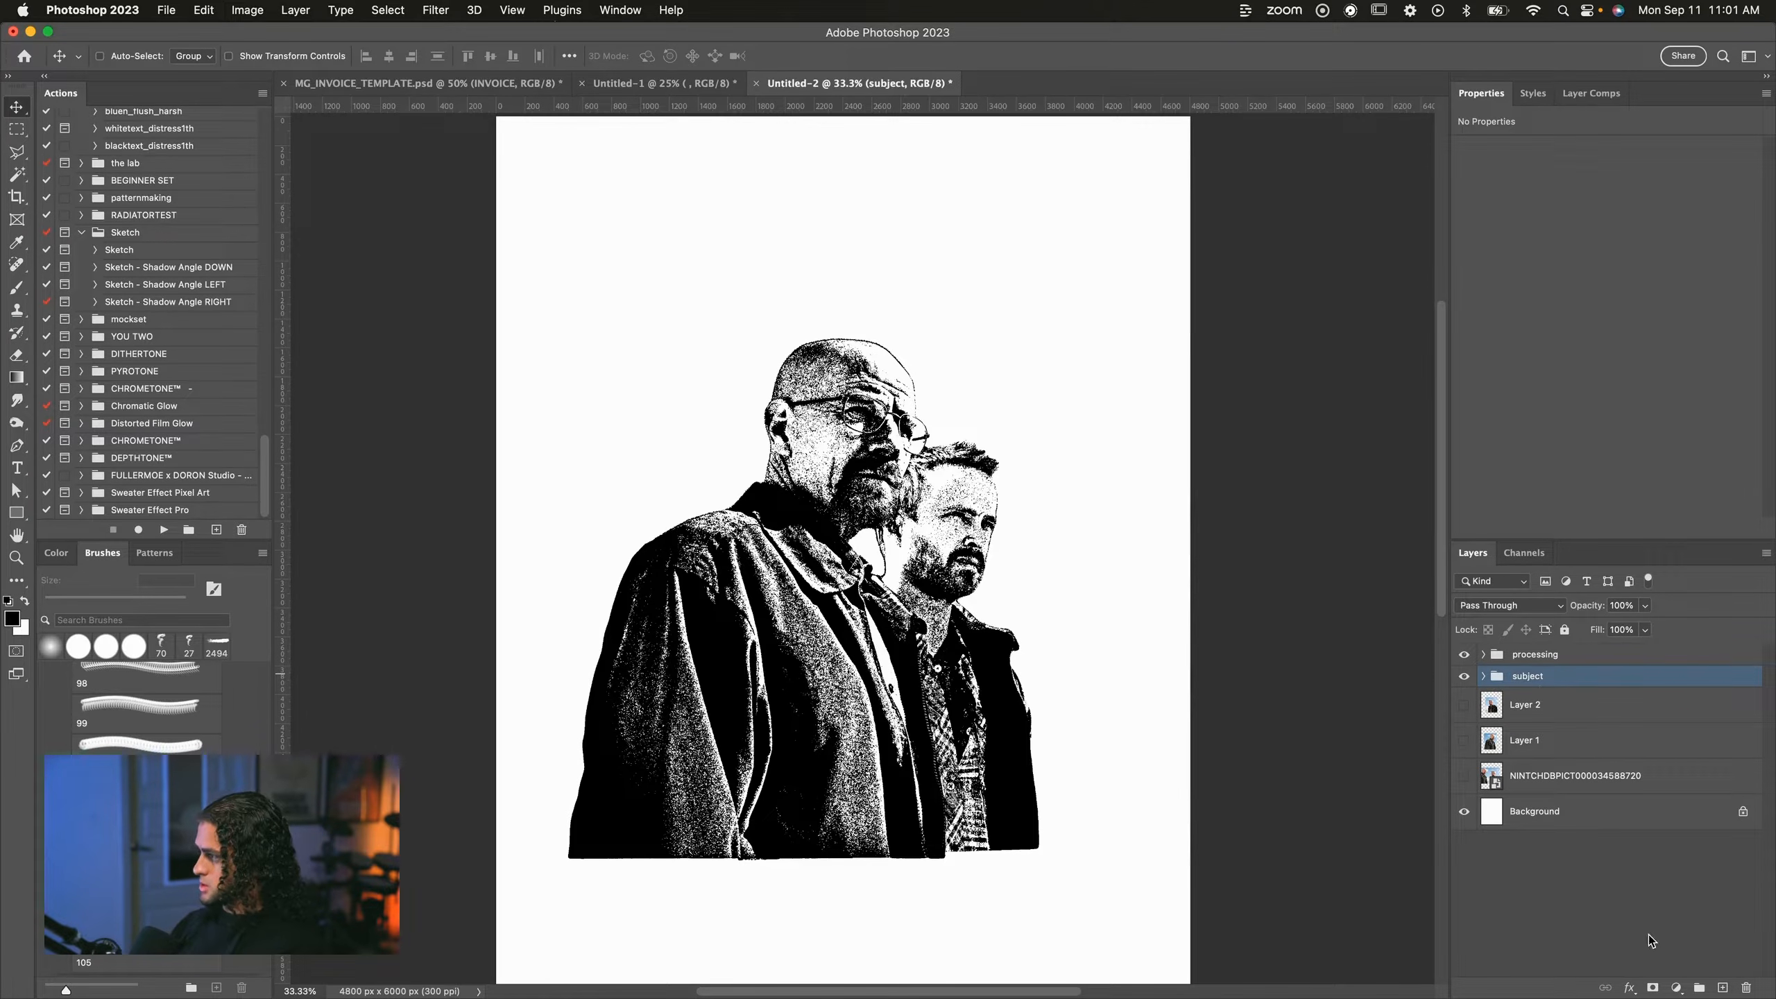
# Add a layer mask to the subject group and fade the characters' lower edge with a black 1000 px soft brush stroke.
pyautogui.click(1653, 990)
pyautogui.press('b')
pyautogui.press('x')
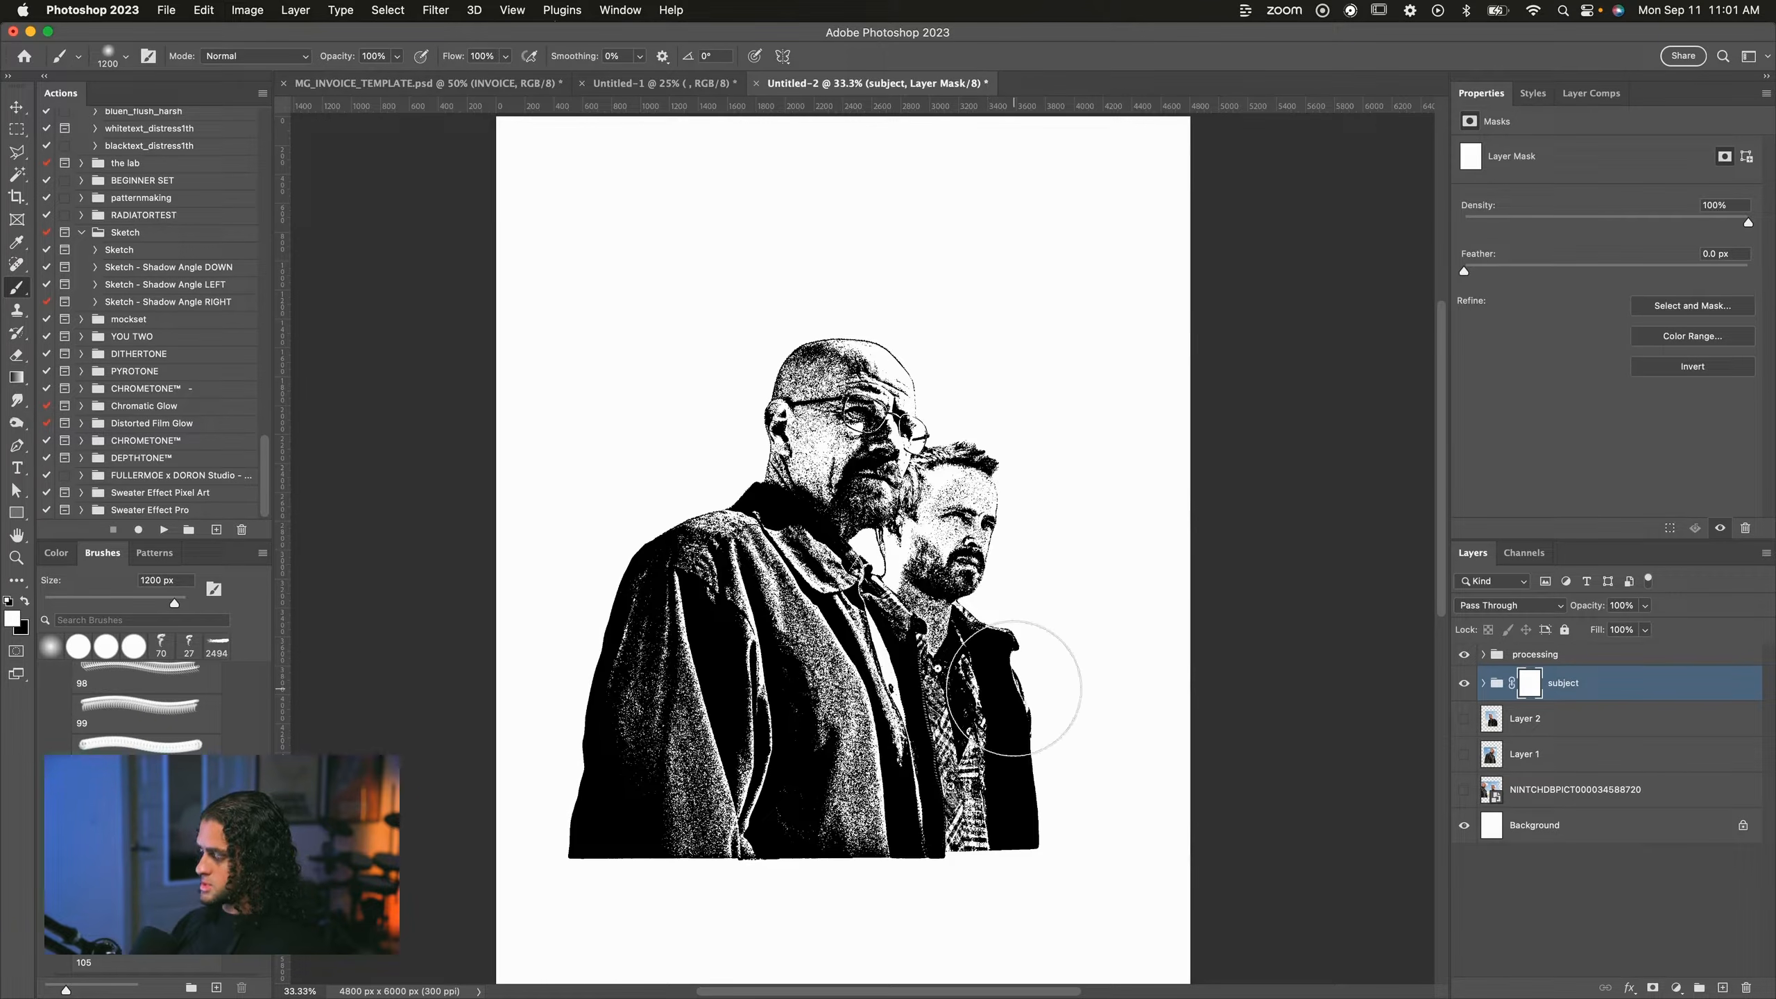
pyautogui.press('x')
pyautogui.scroll(-2, 1014, 687)
pyautogui.moveTo(1126, 864); pyautogui.dragTo(532, 860)
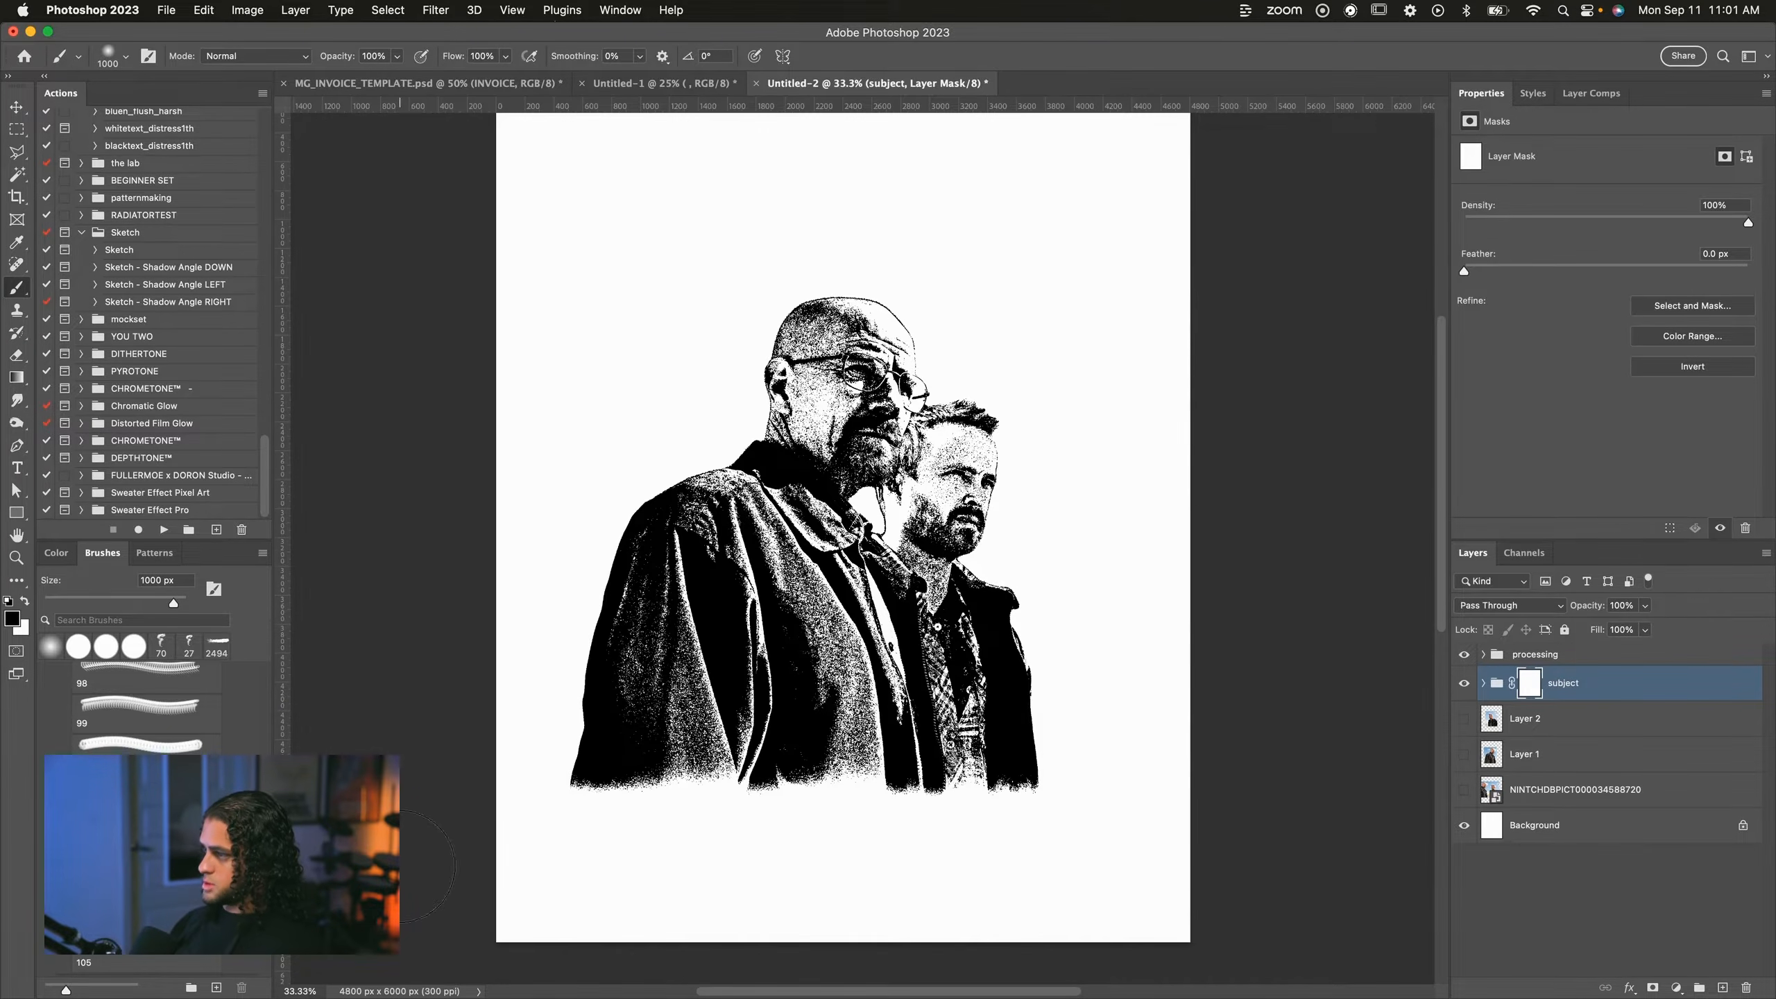
# Extend the fade along the characters' lower edge with another black stroke on the subject mask, undoing and redoing it once.
pyautogui.scroll(3, 1008, 830)
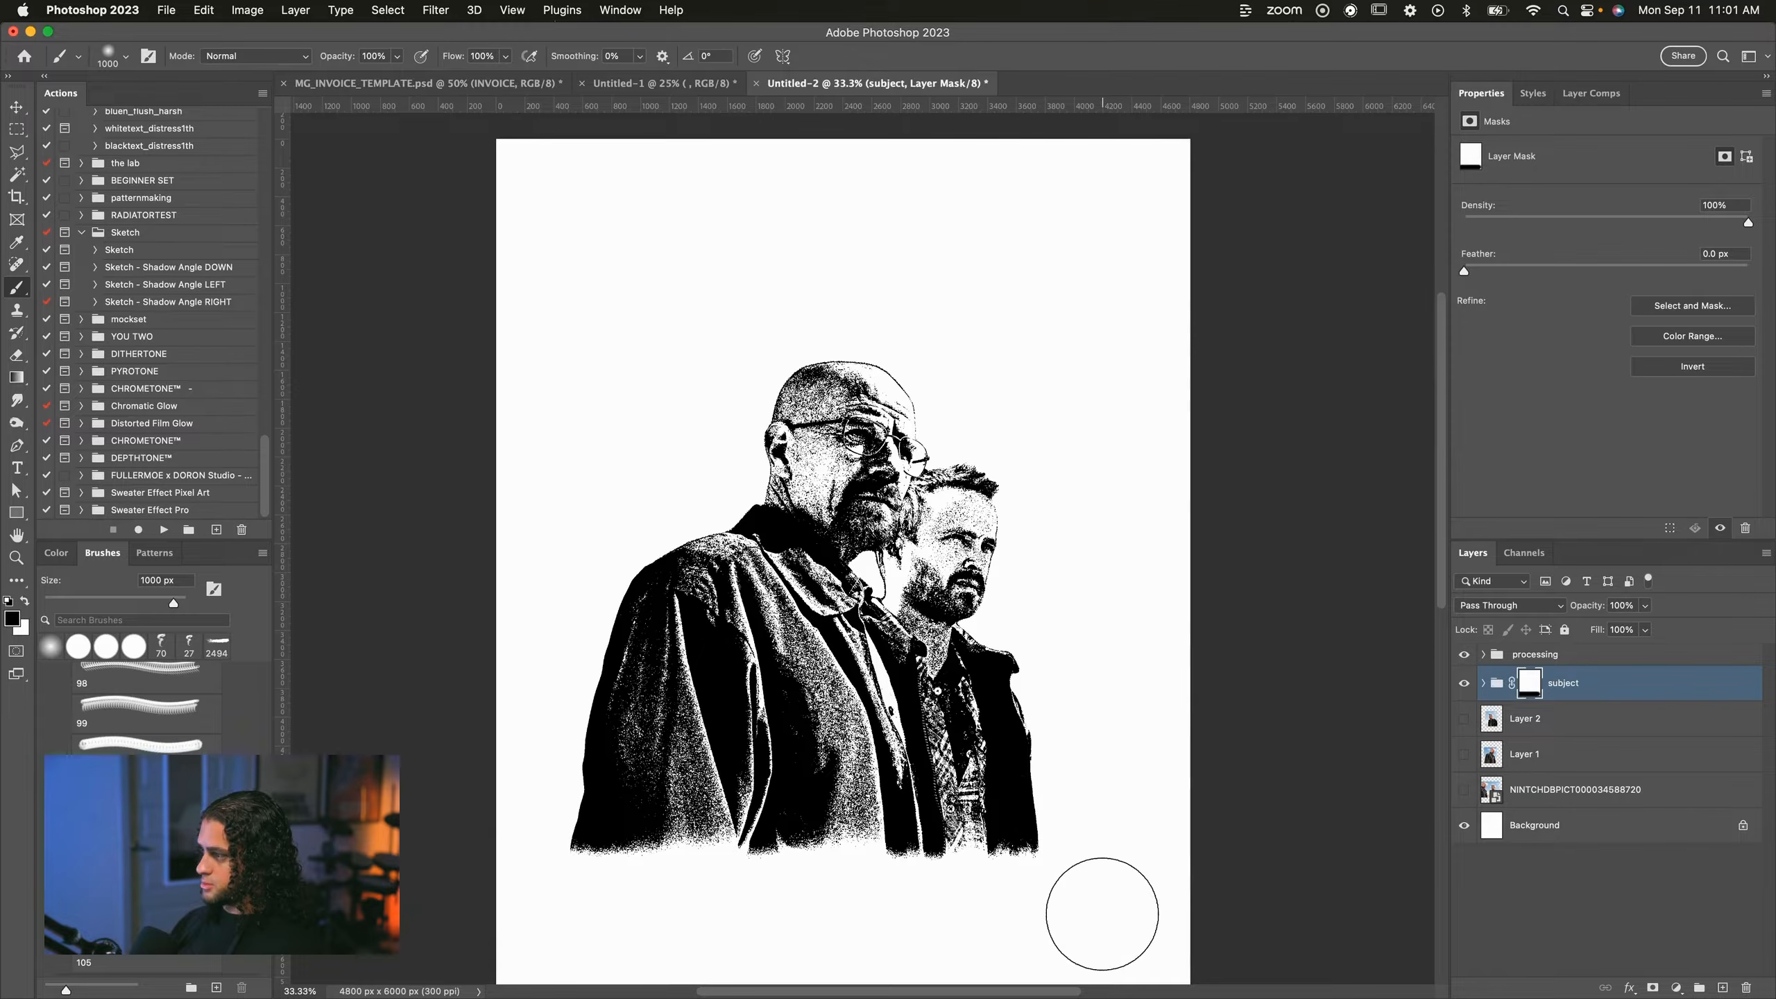
pyautogui.moveTo(1103, 915); pyautogui.dragTo(455, 908)
pyautogui.press('super+z')
pyautogui.moveTo(1060, 921); pyautogui.dragTo(475, 912)
# Enlarge the brush to 1800 px and fade the lower outer edge of Walter's jacket on the subject mask.
pyautogui.press(']')
pyautogui.press(']')
pyautogui.press(']')
pyautogui.press(']')
pyautogui.press(']')
pyautogui.press(']')
pyautogui.press(']')
pyautogui.press(']')
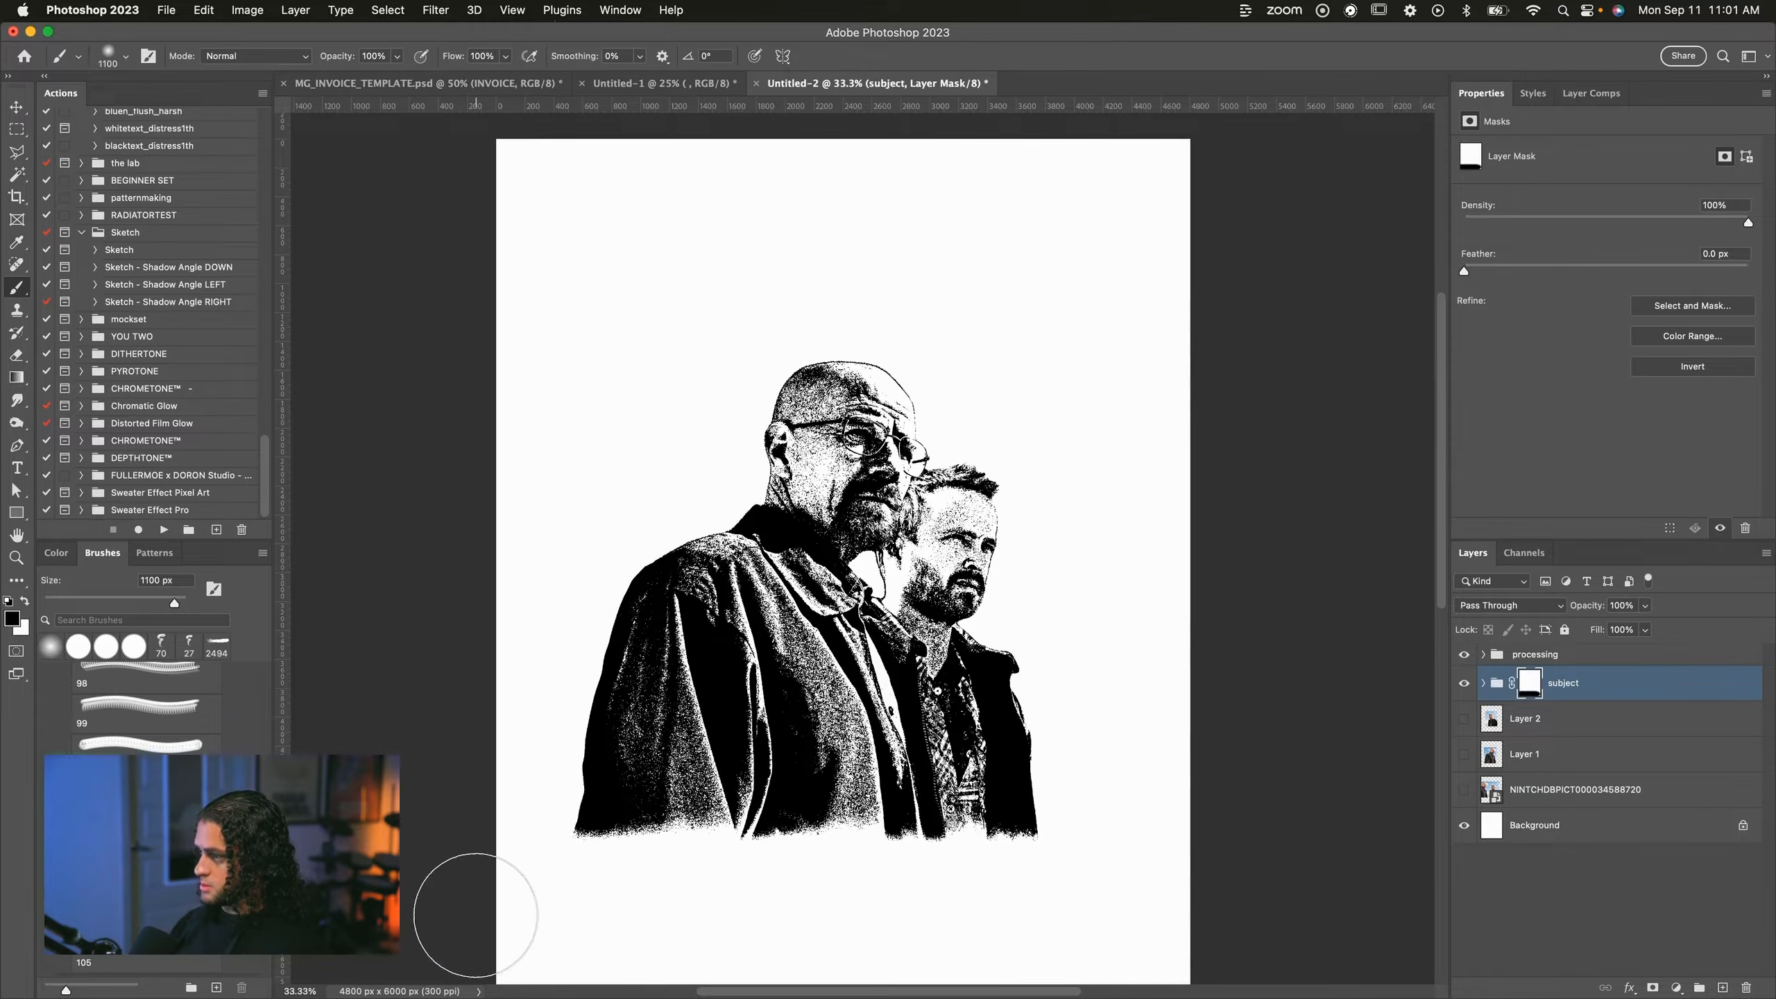
pyautogui.click(487, 841)
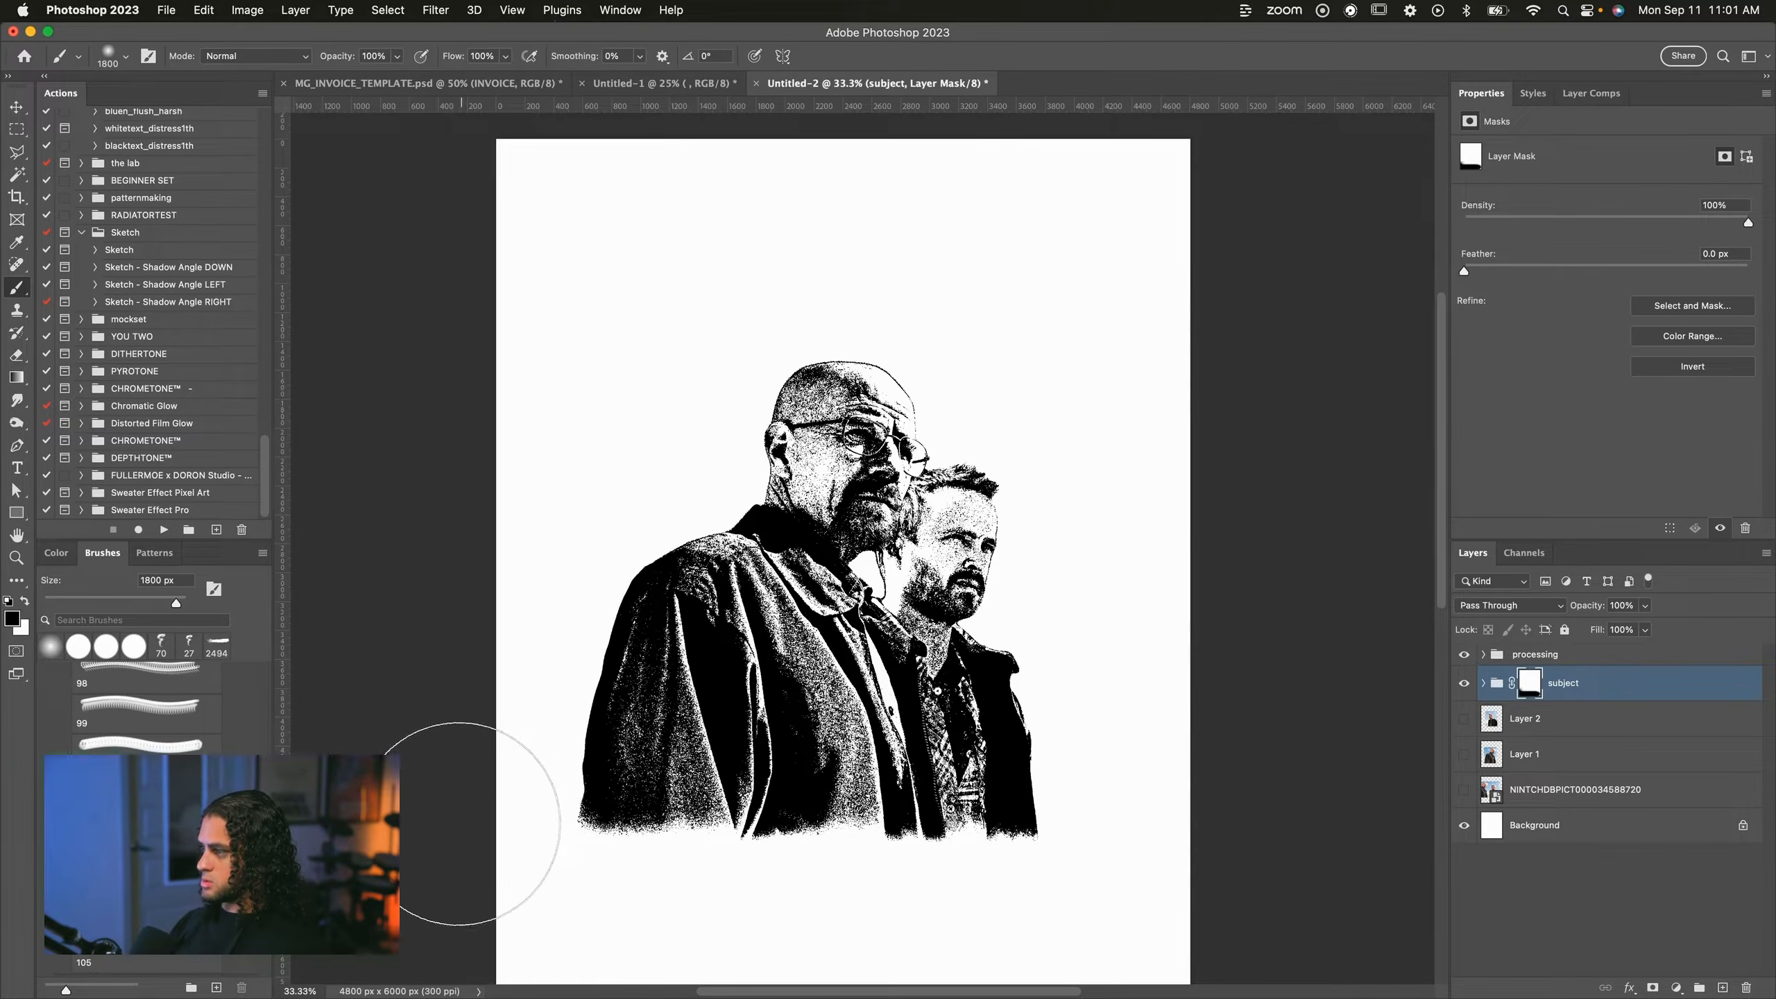
pyautogui.click(462, 826)
pyautogui.click(459, 800)
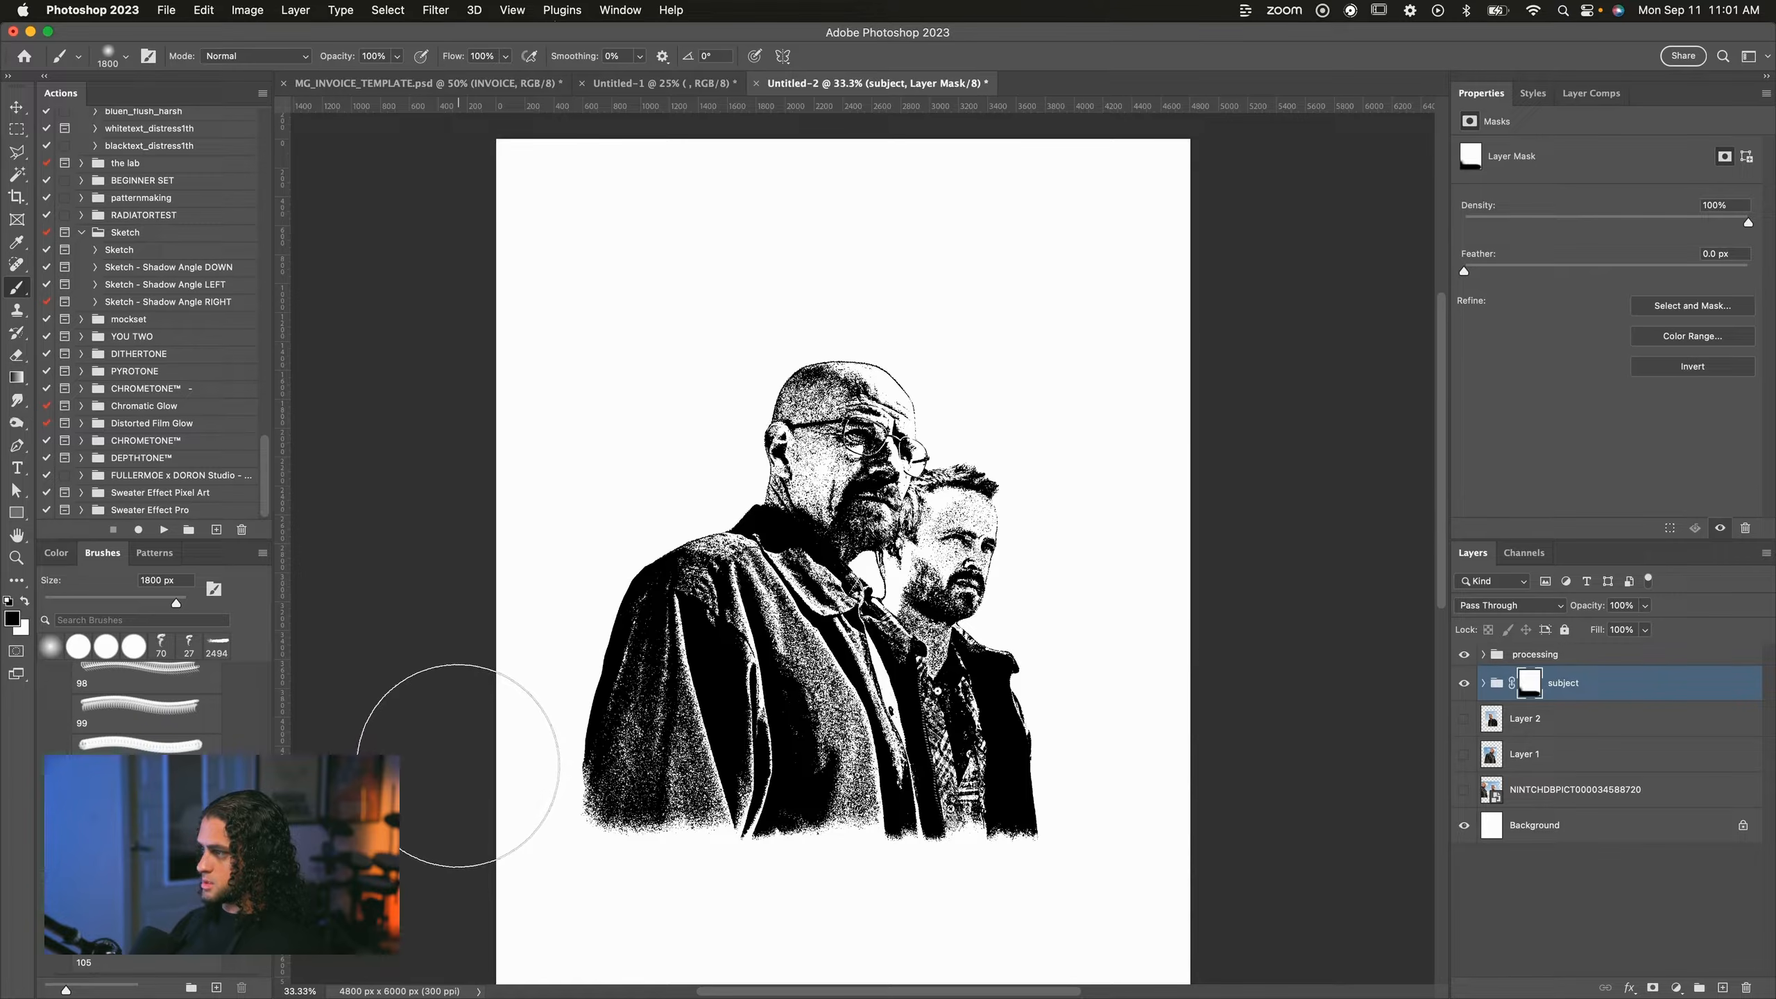
# Fade the lower outer edge of Jesse's jacket on the subject mask with the 1800 px brush, and move the subject group slightly lower.
pyautogui.click(1143, 862)
pyautogui.click(1176, 774)
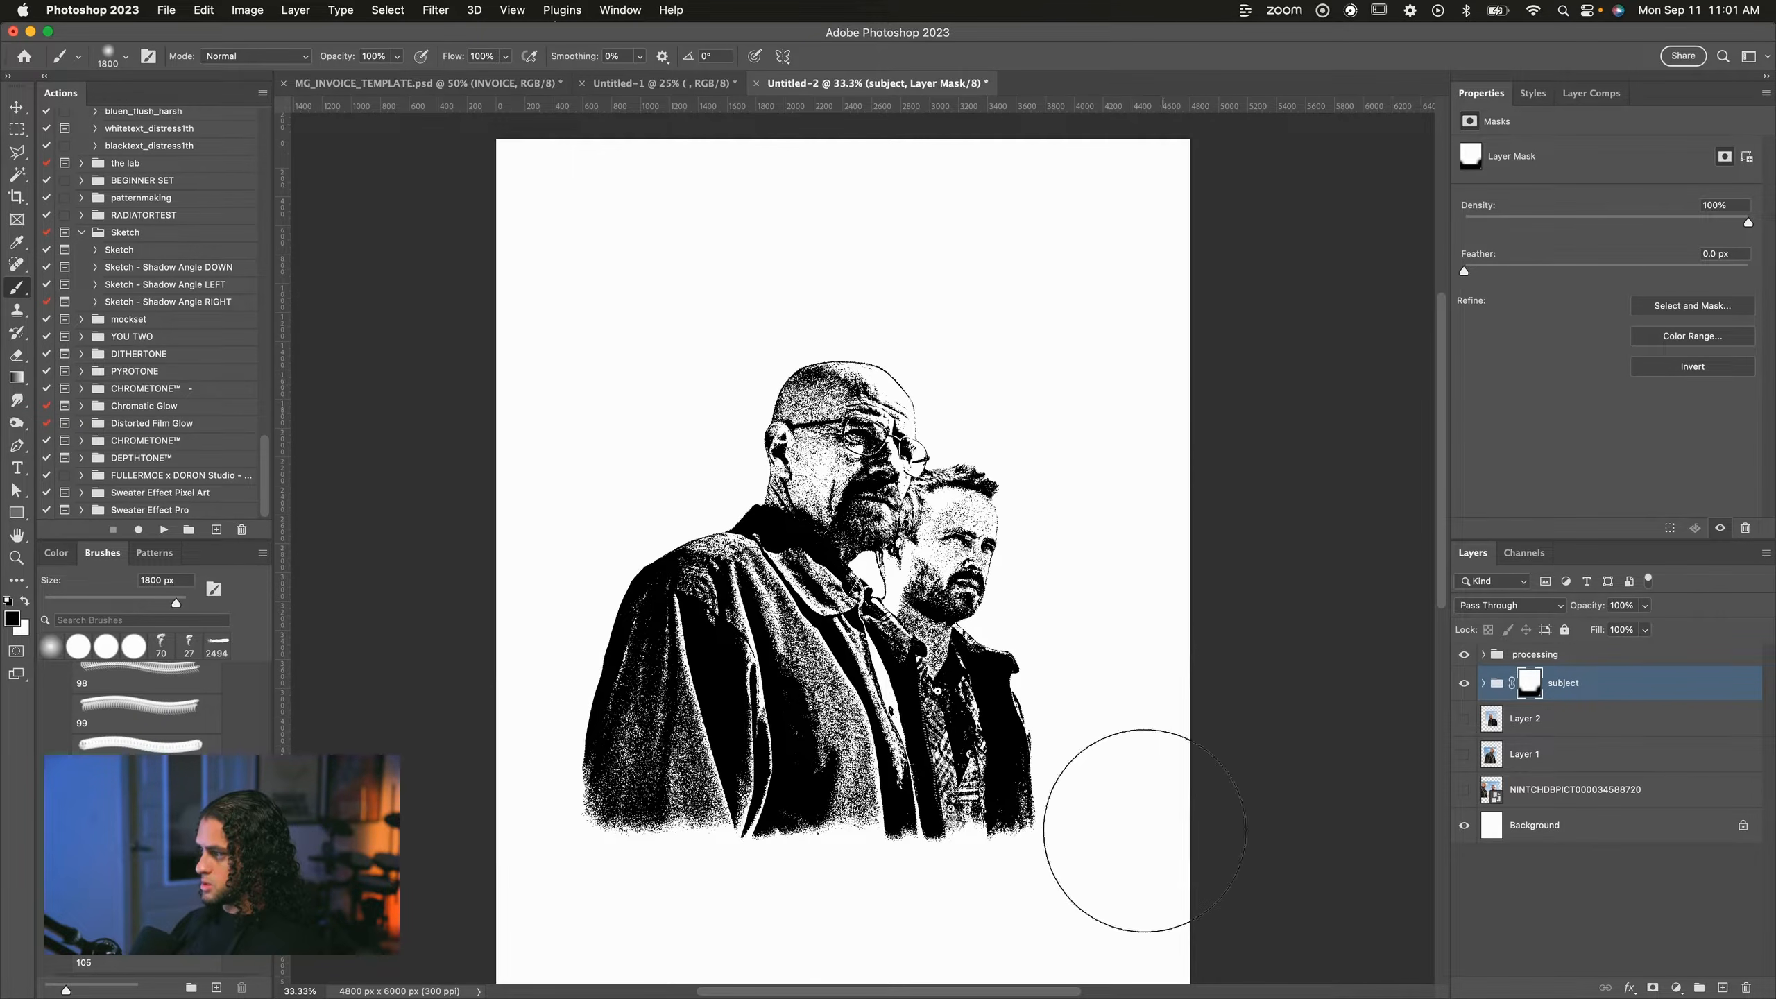
pyautogui.click(1146, 830)
pyautogui.press('v')
pyautogui.moveTo(815, 616); pyautogui.dragTo(778, 662)
pyautogui.moveTo(779, 662); pyautogui.dragTo(818, 636)
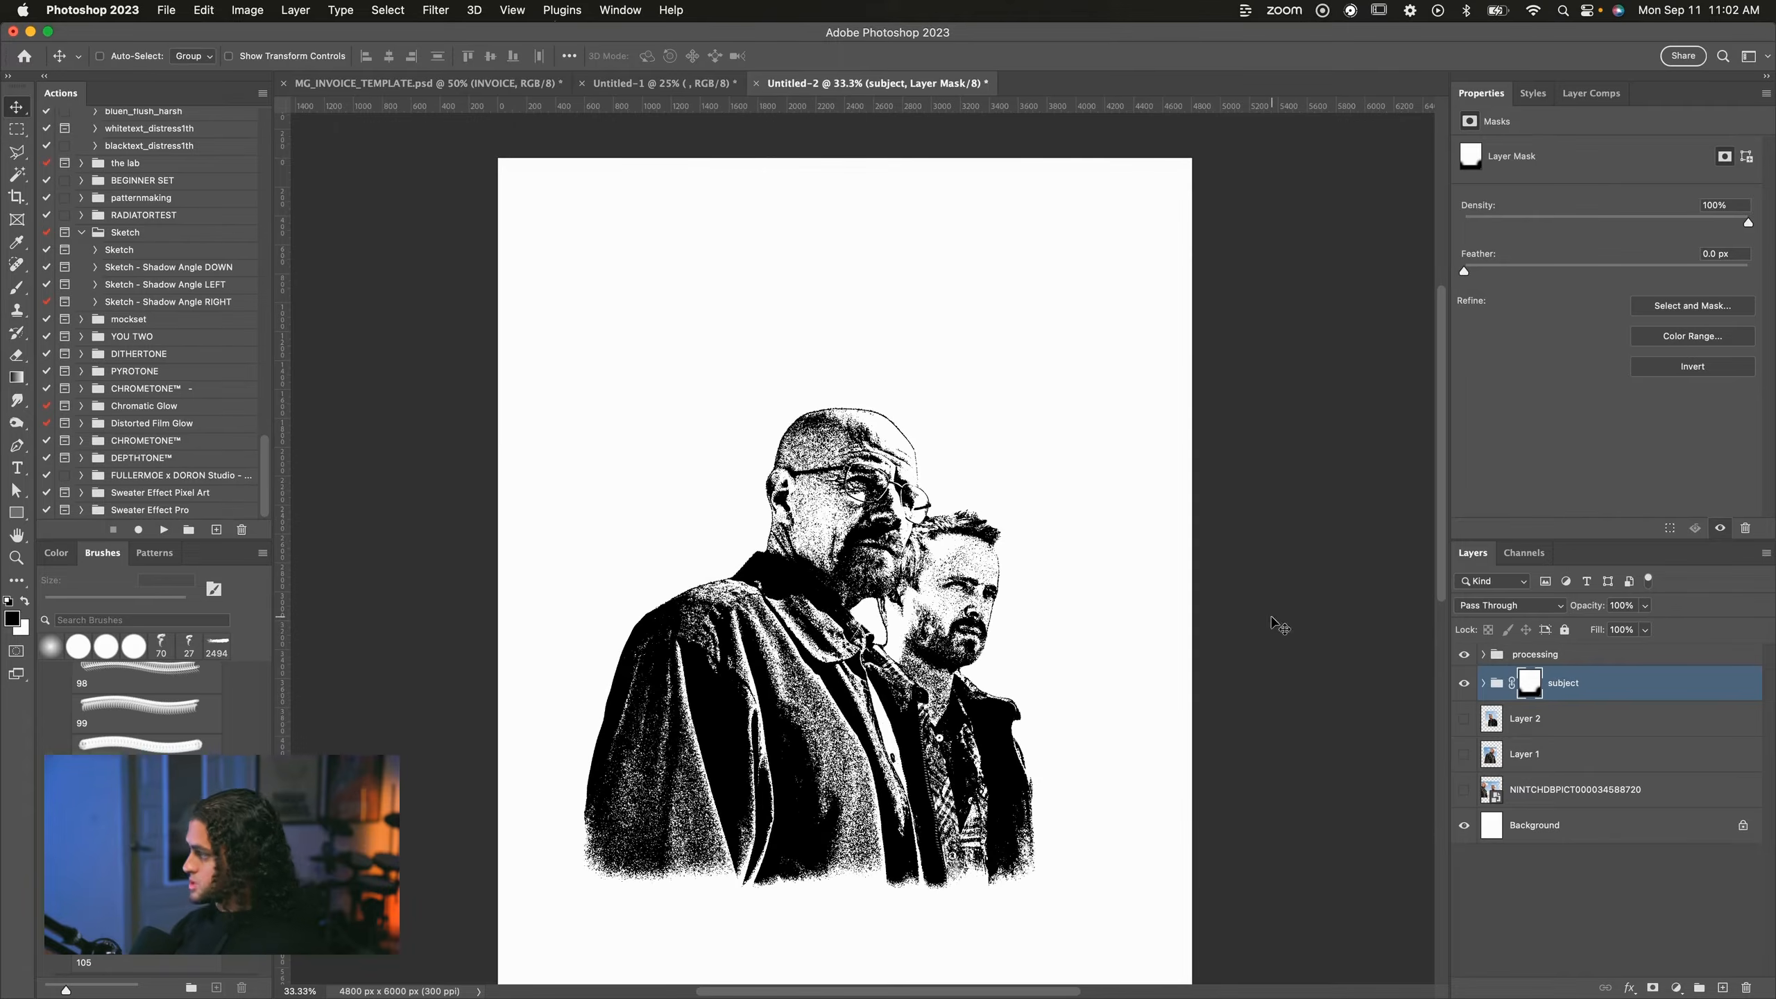
# Duplicate the Layer 3 noise overlay in the processing group and hide the original.
pyautogui.click(1483, 655)
pyautogui.click(1580, 693)
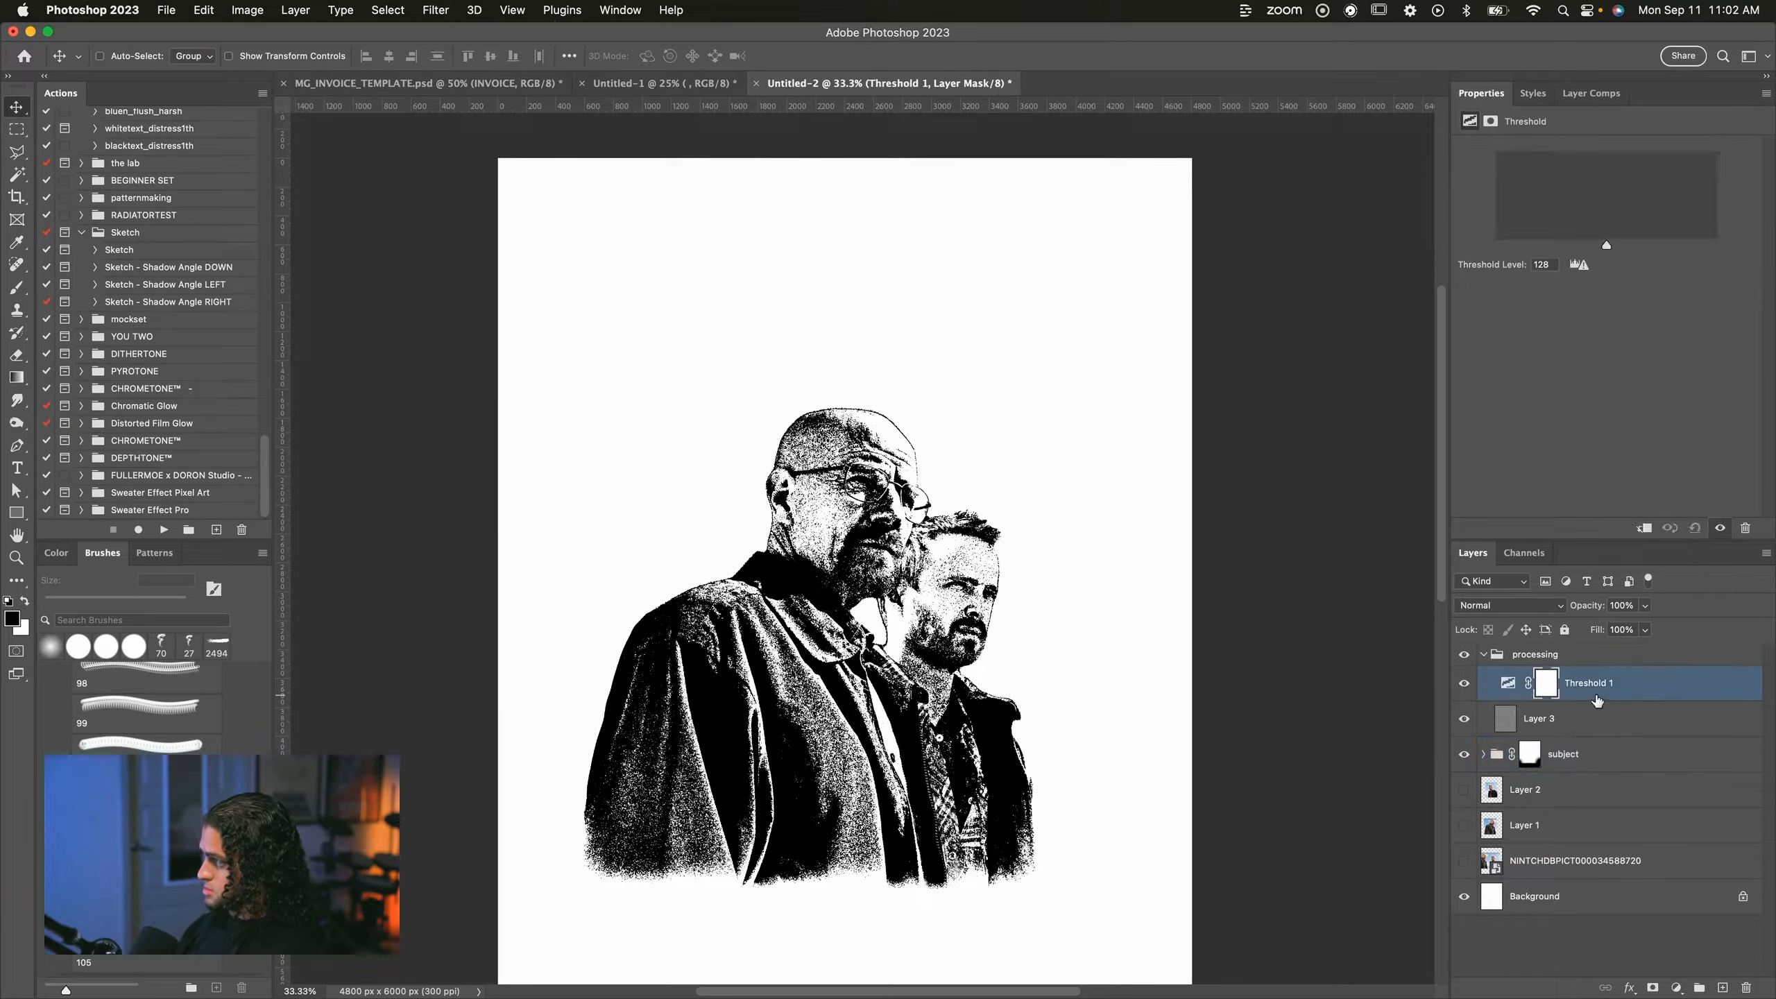
pyautogui.click(1576, 715)
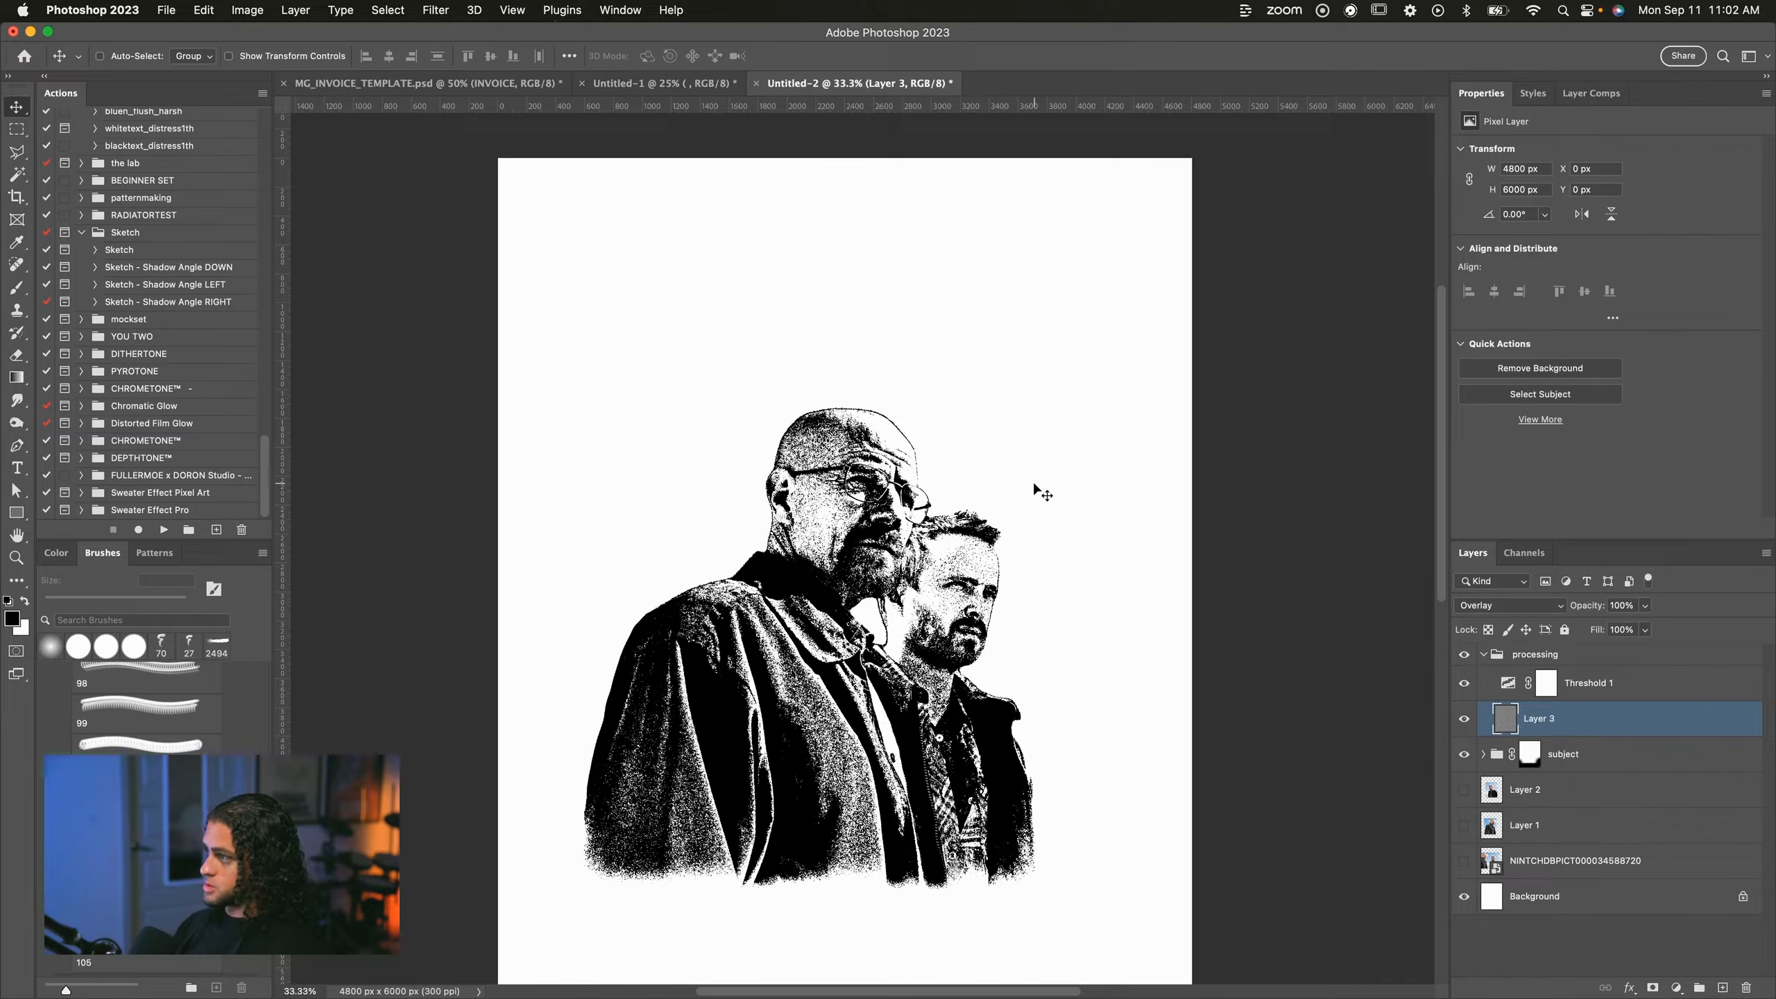
pyautogui.press('super+j')
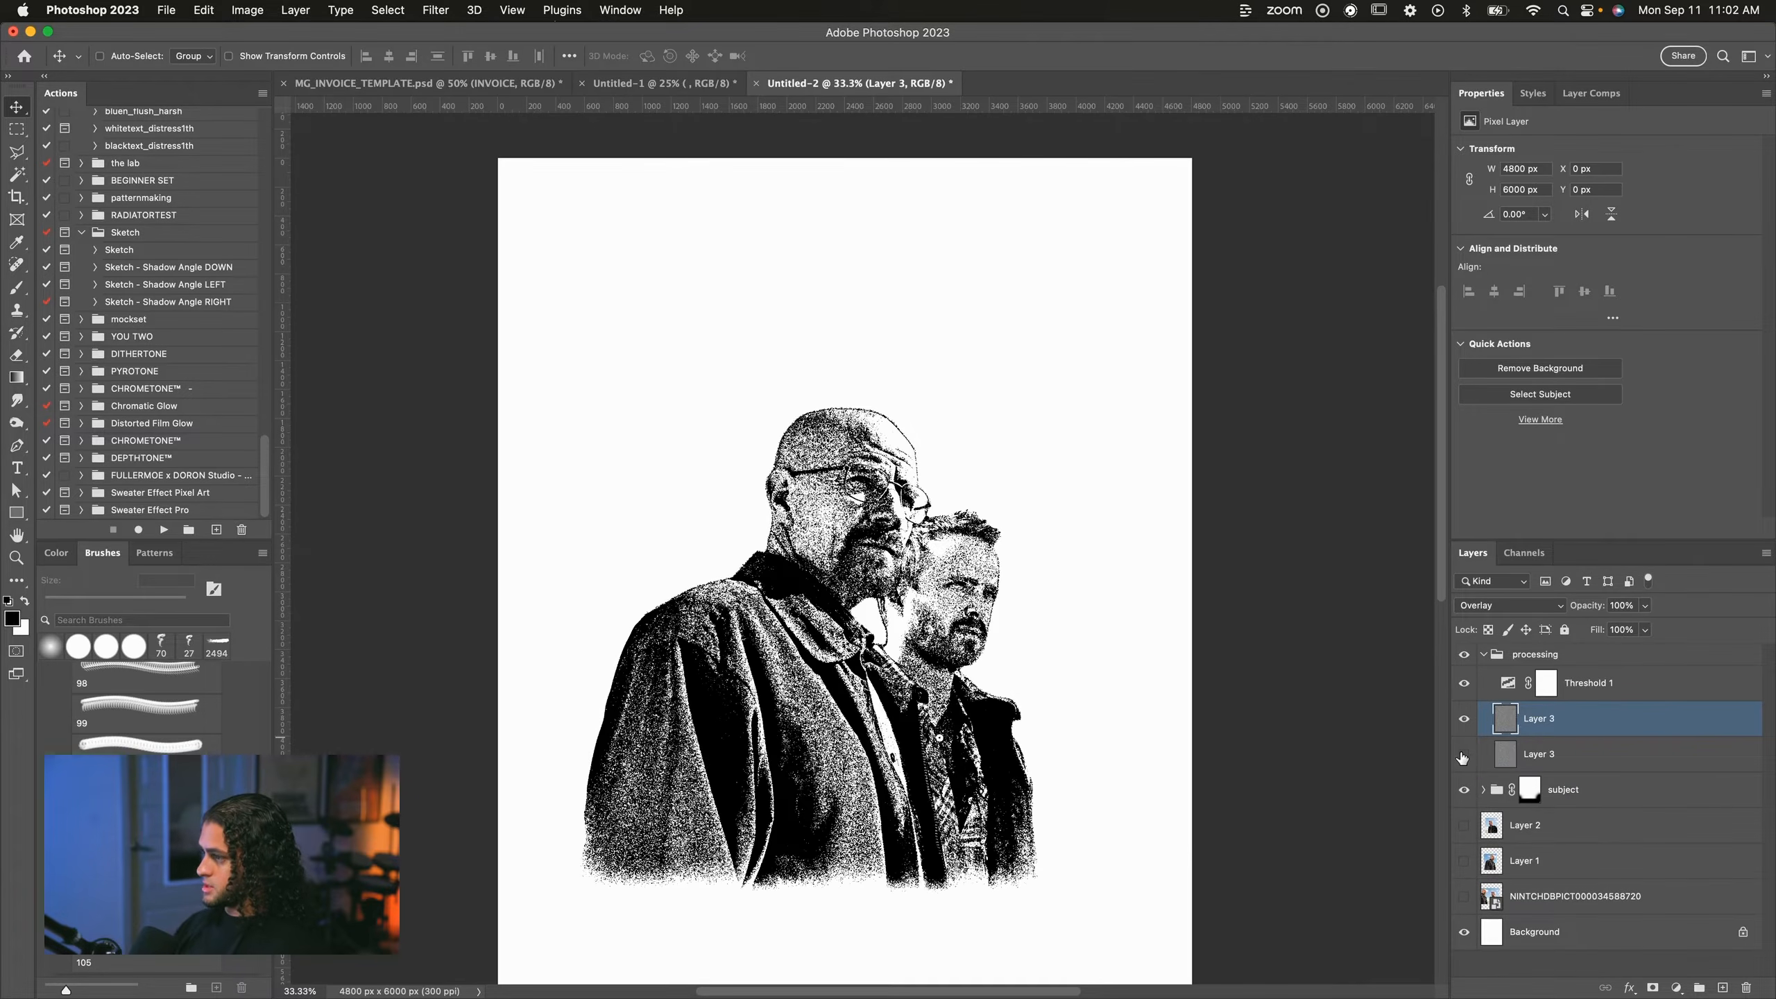
pyautogui.click(1463, 754)
# Apply a Gaussian Blur with a 1 pixel radius to the duplicated noise overlay layer.
pyautogui.click(436, 10)
pyautogui.moveTo(512, 239)
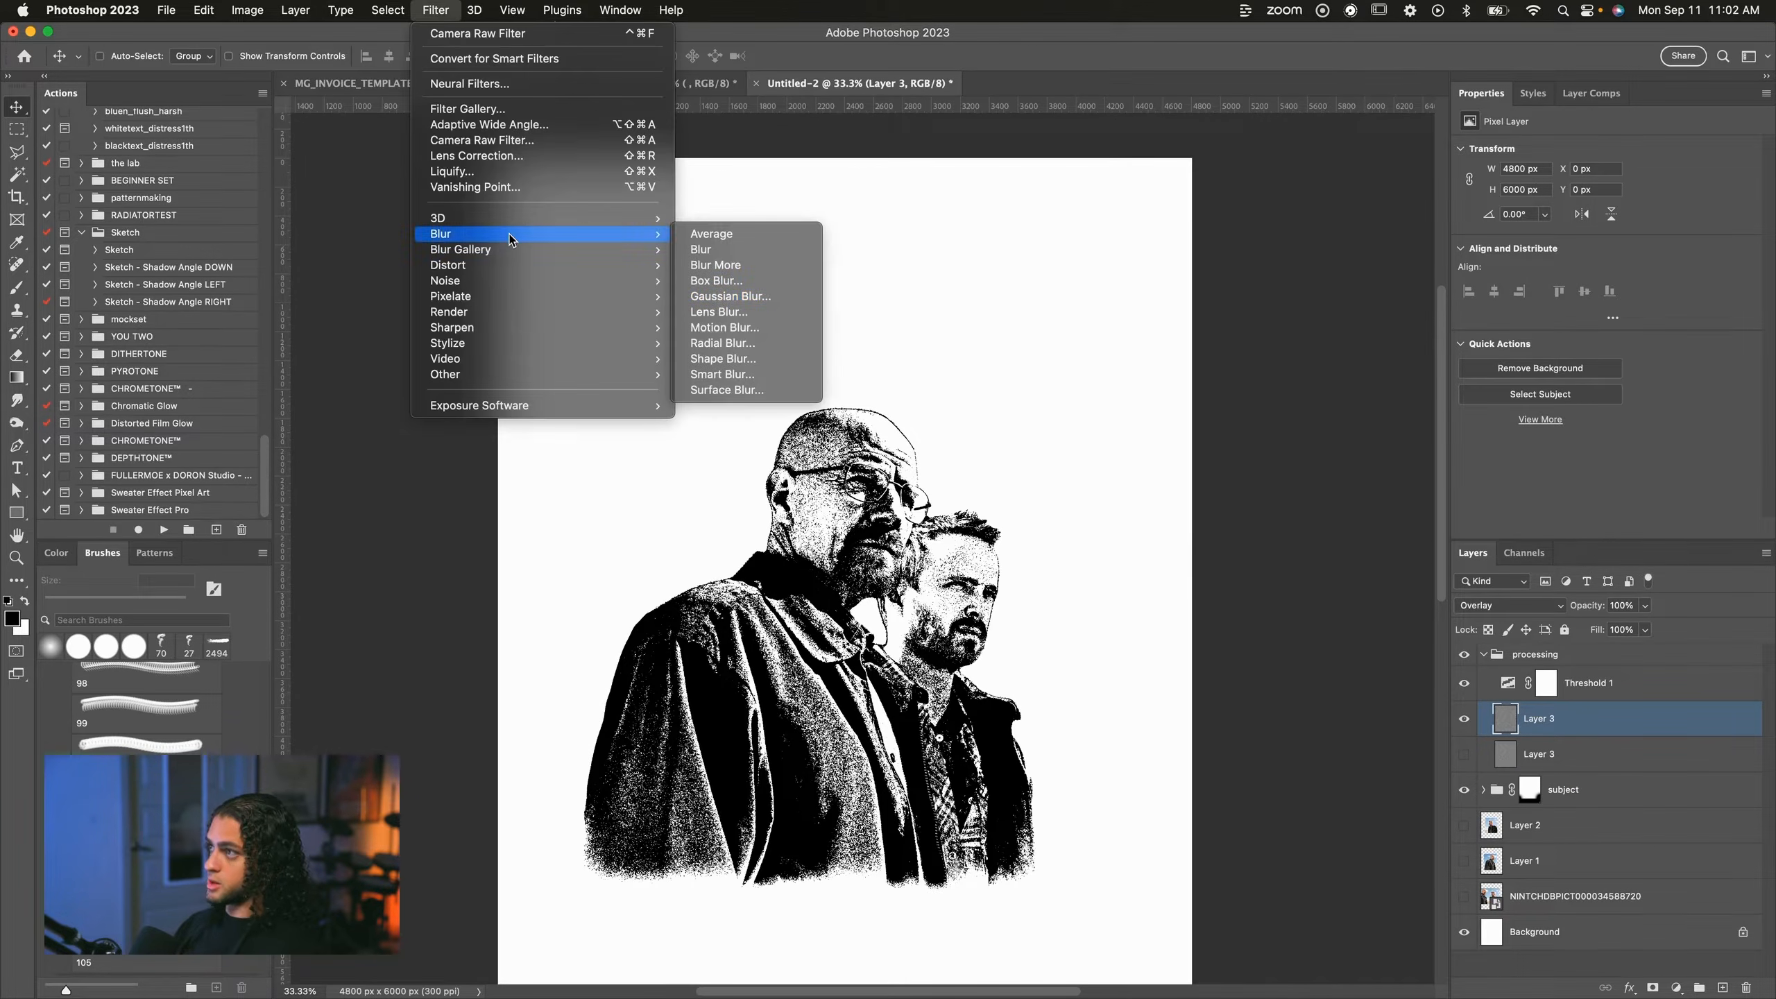
pyautogui.click(730, 296)
pyautogui.press('super+equal')
pyautogui.press('super+equal')
pyautogui.press('super+equal')
pyautogui.press('super+equal')
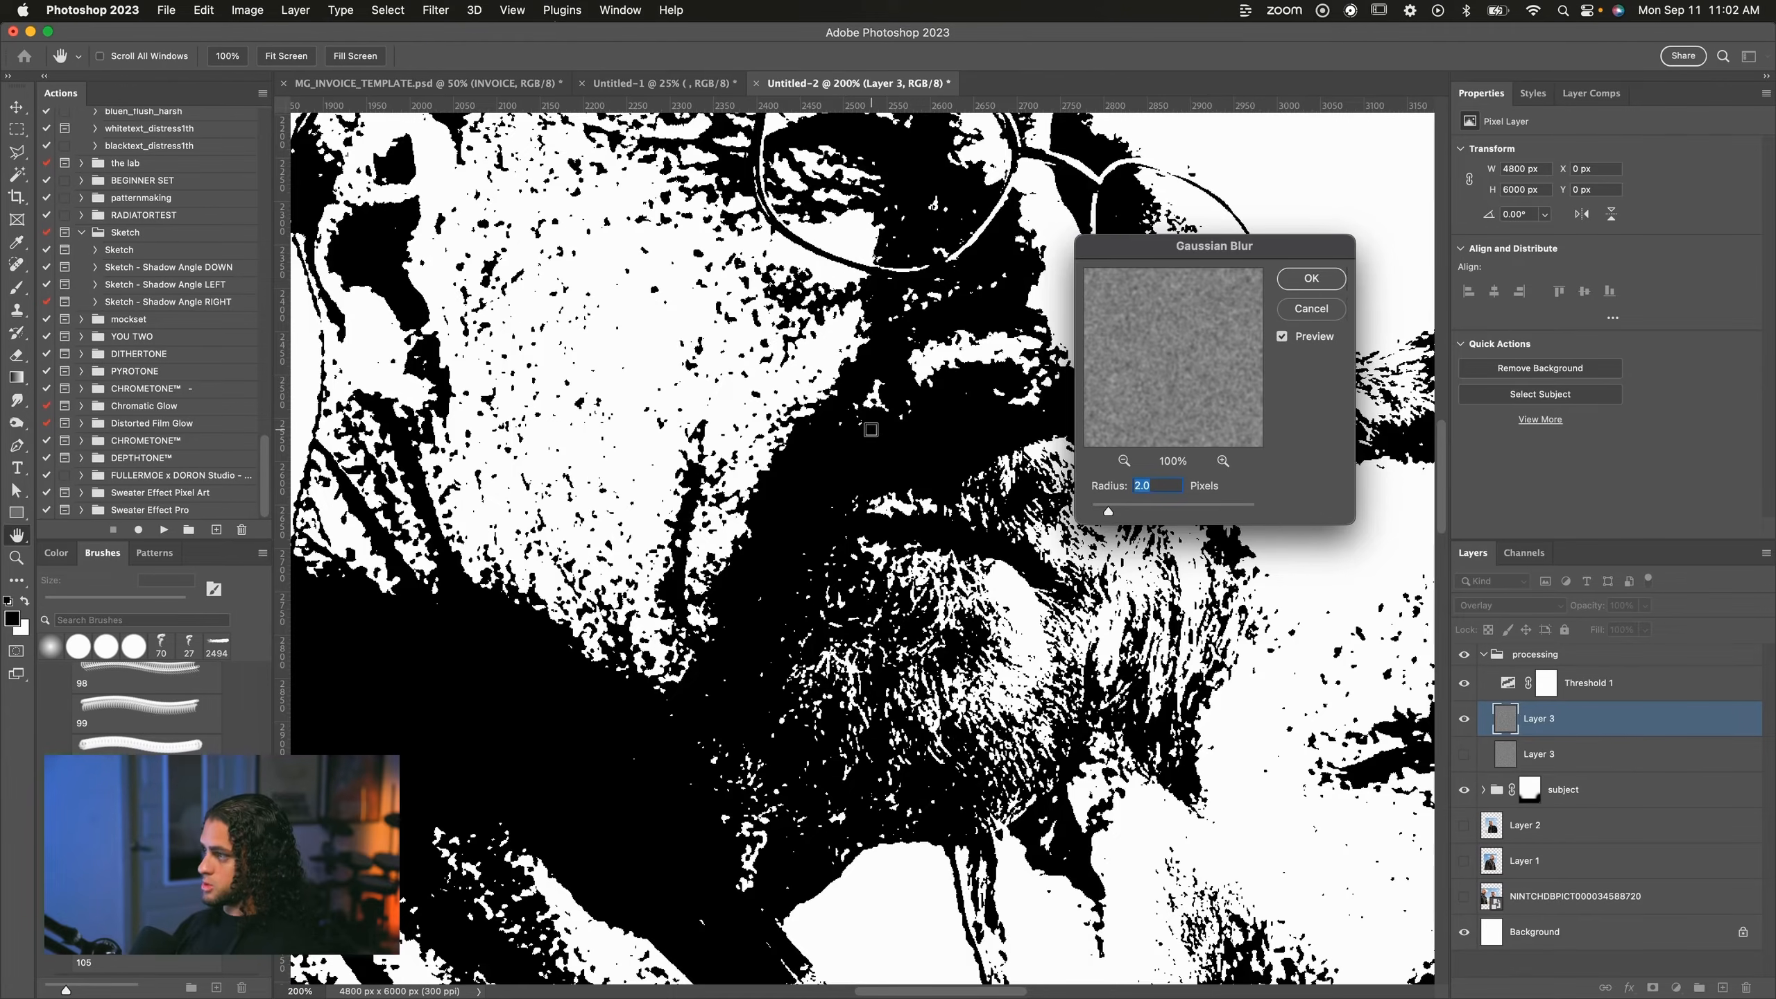
pyautogui.press('super+minus')
pyautogui.press('super+minus')
pyautogui.press('super+minus')
pyautogui.write('1')
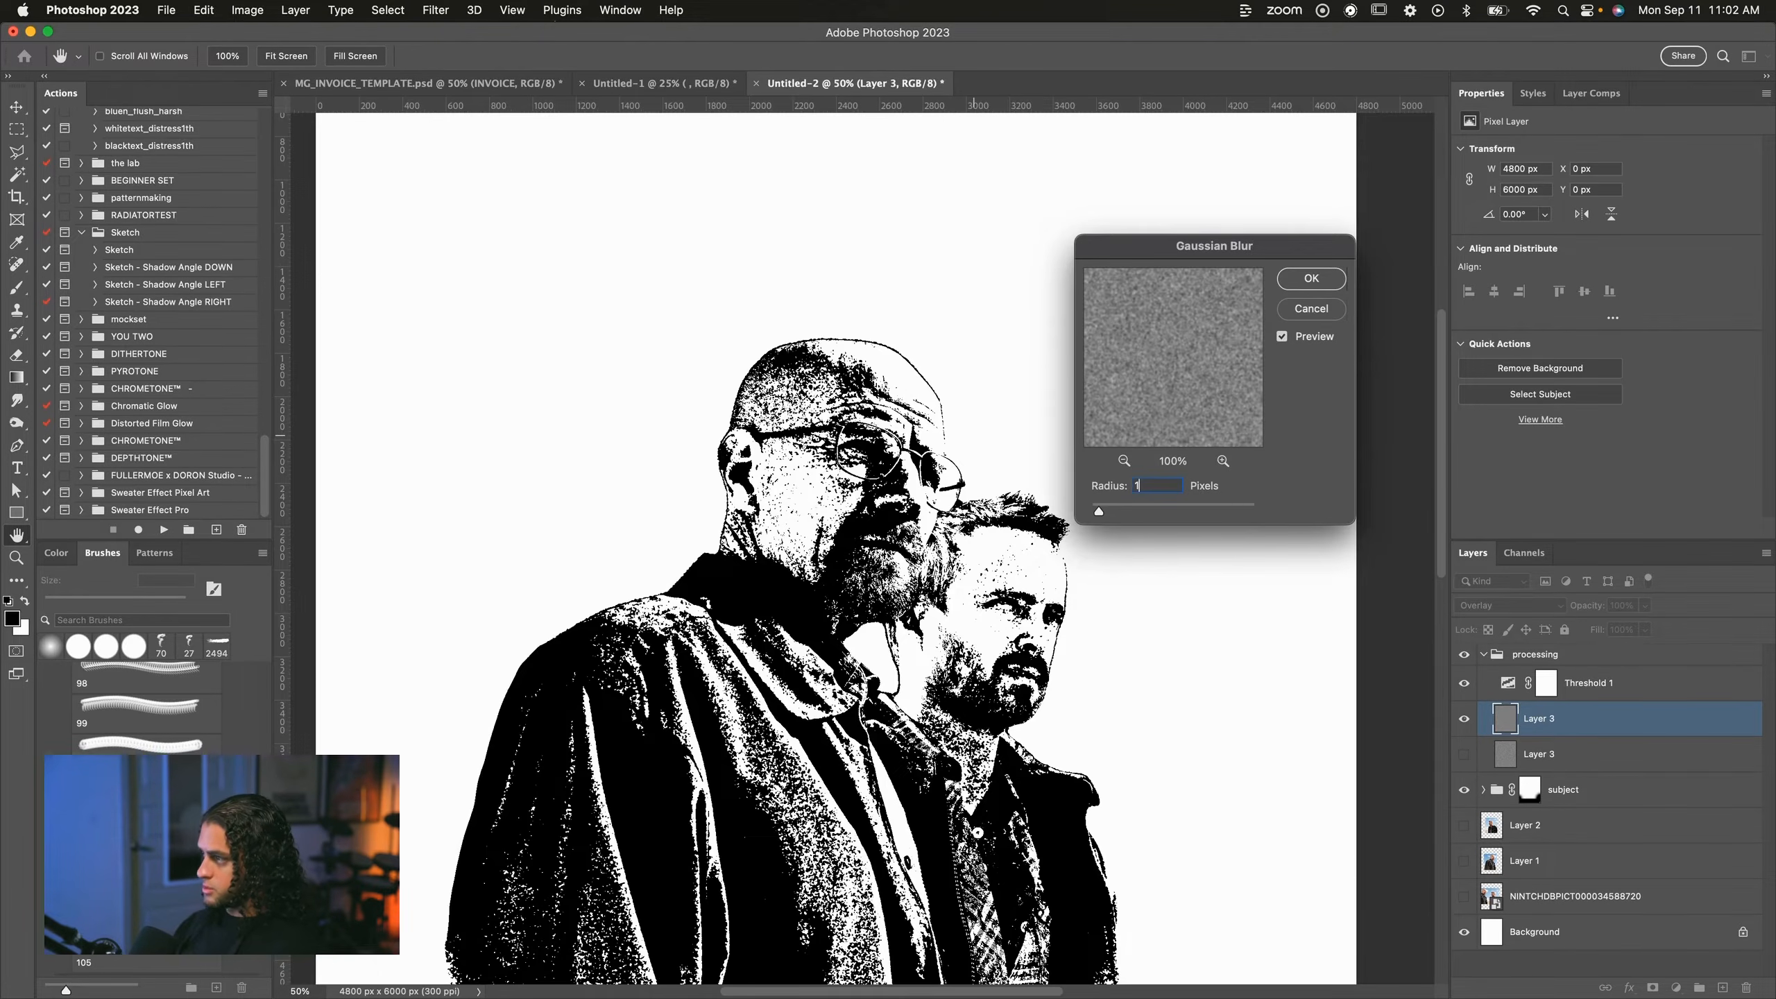
pyautogui.scroll(-5, 700, 425)
pyautogui.scroll(1, 699, 425)
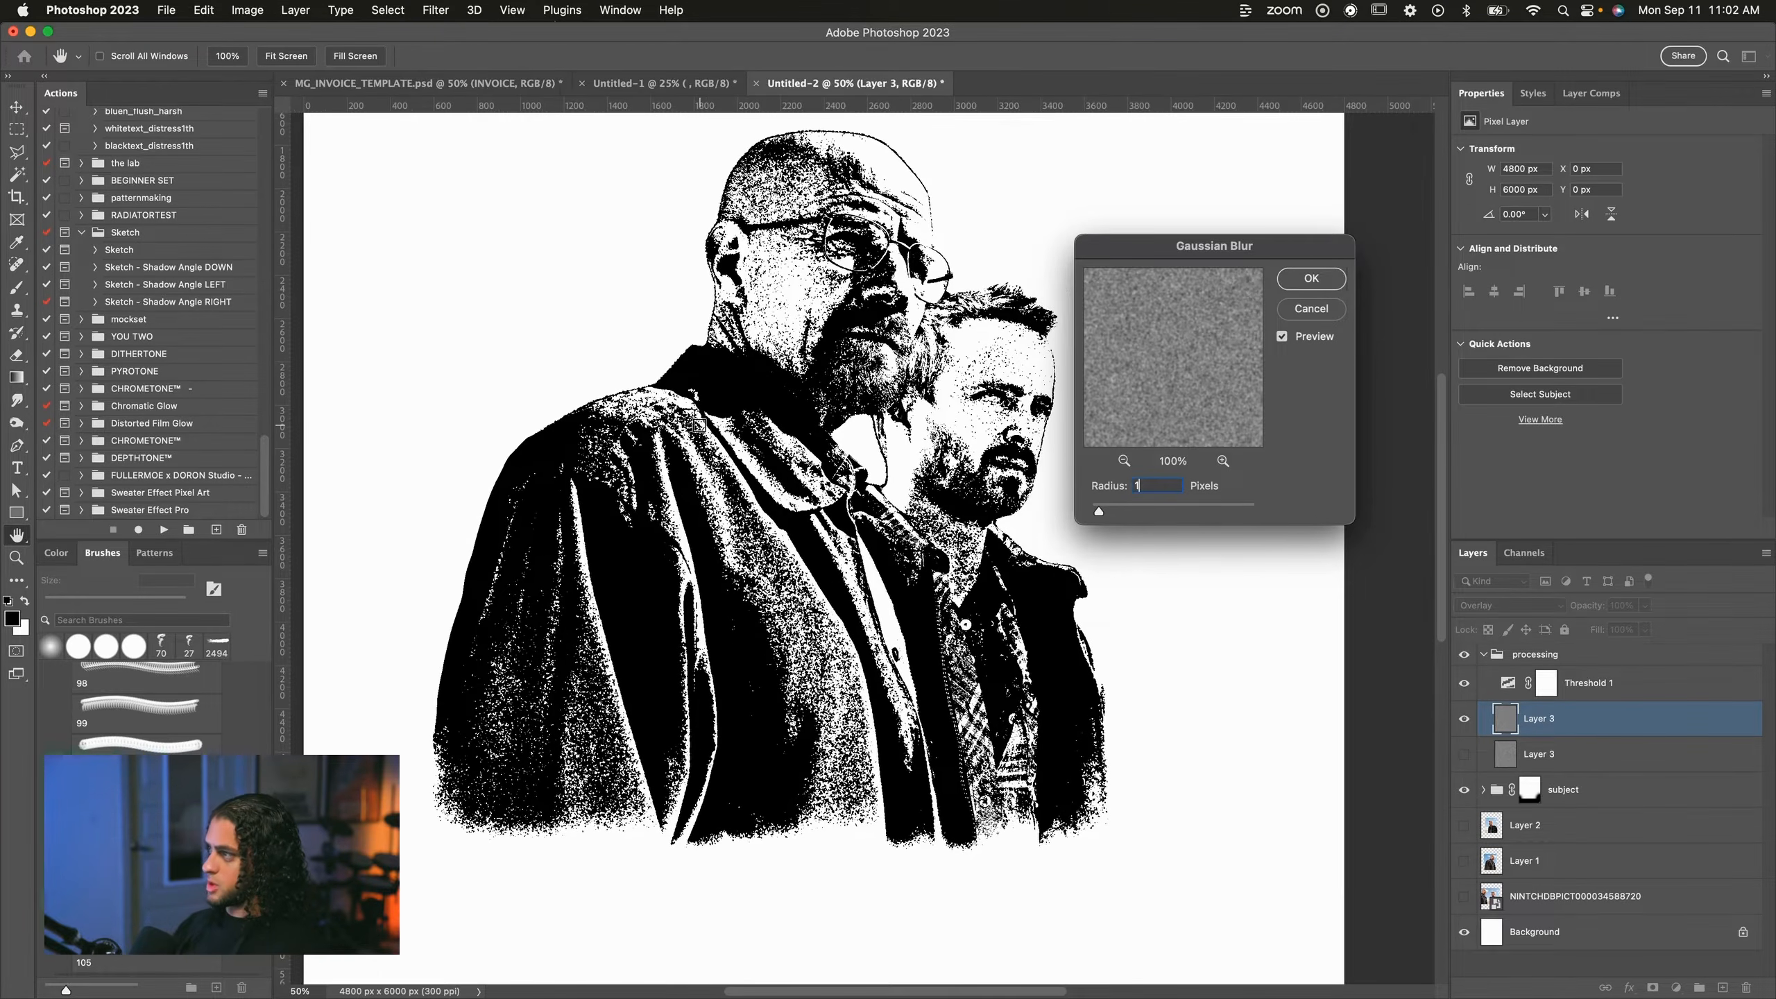
pyautogui.press('Return')
pyautogui.scroll(3, 1271, 545)
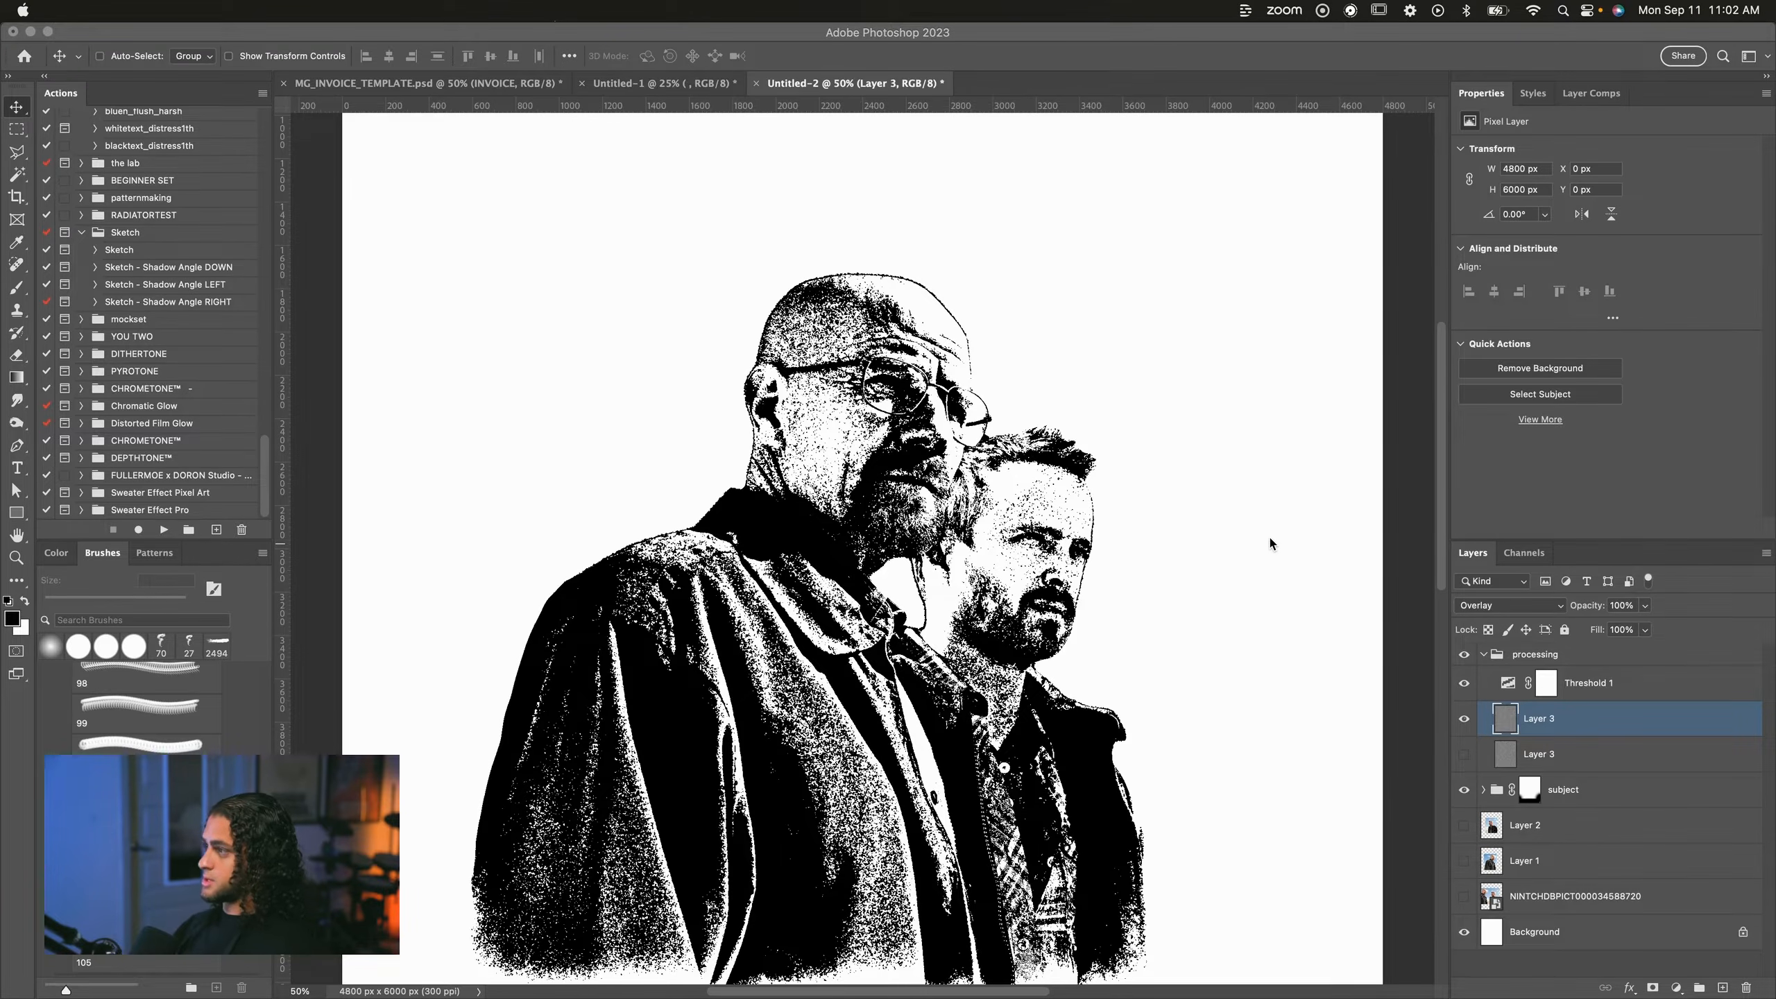
pyautogui.press('super+minus')
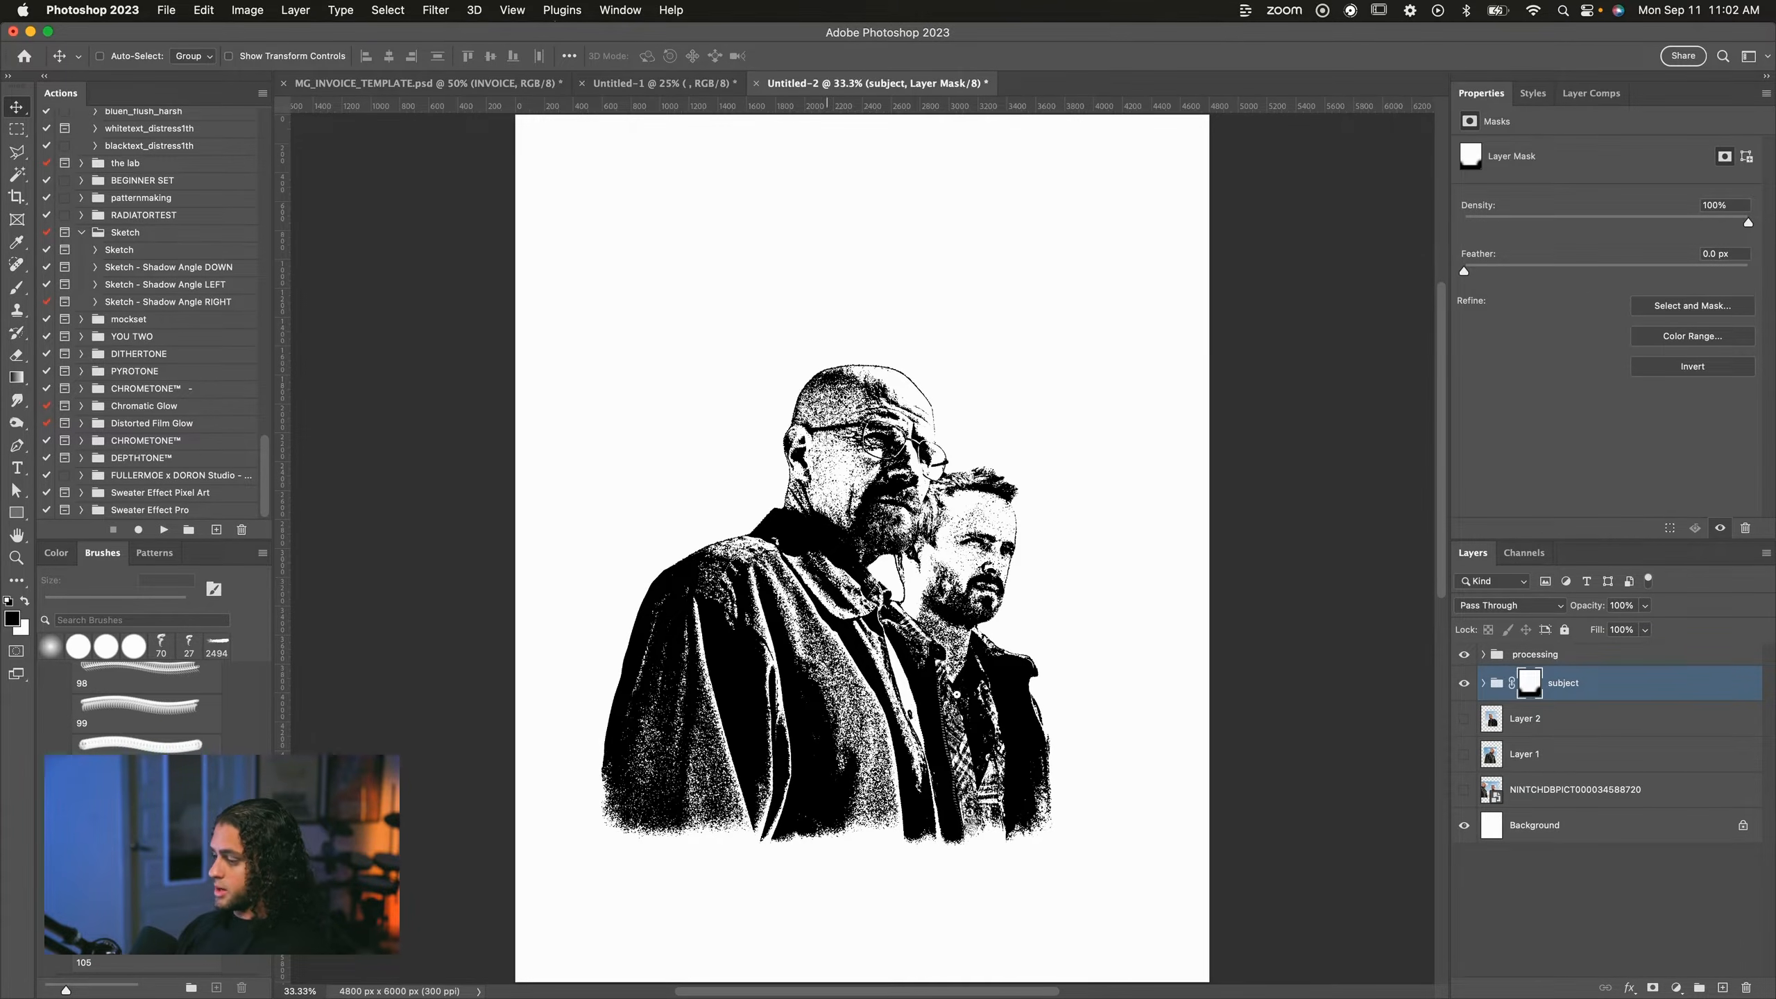
# Switch to the BREAKING BAD TEE folder in Finder and preview the New Mexico desert photo.
pyautogui.press('super+Tab')
pyautogui.moveTo(1181, 90); pyautogui.dragTo(1108, 173)
pyautogui.click(1037, 564)
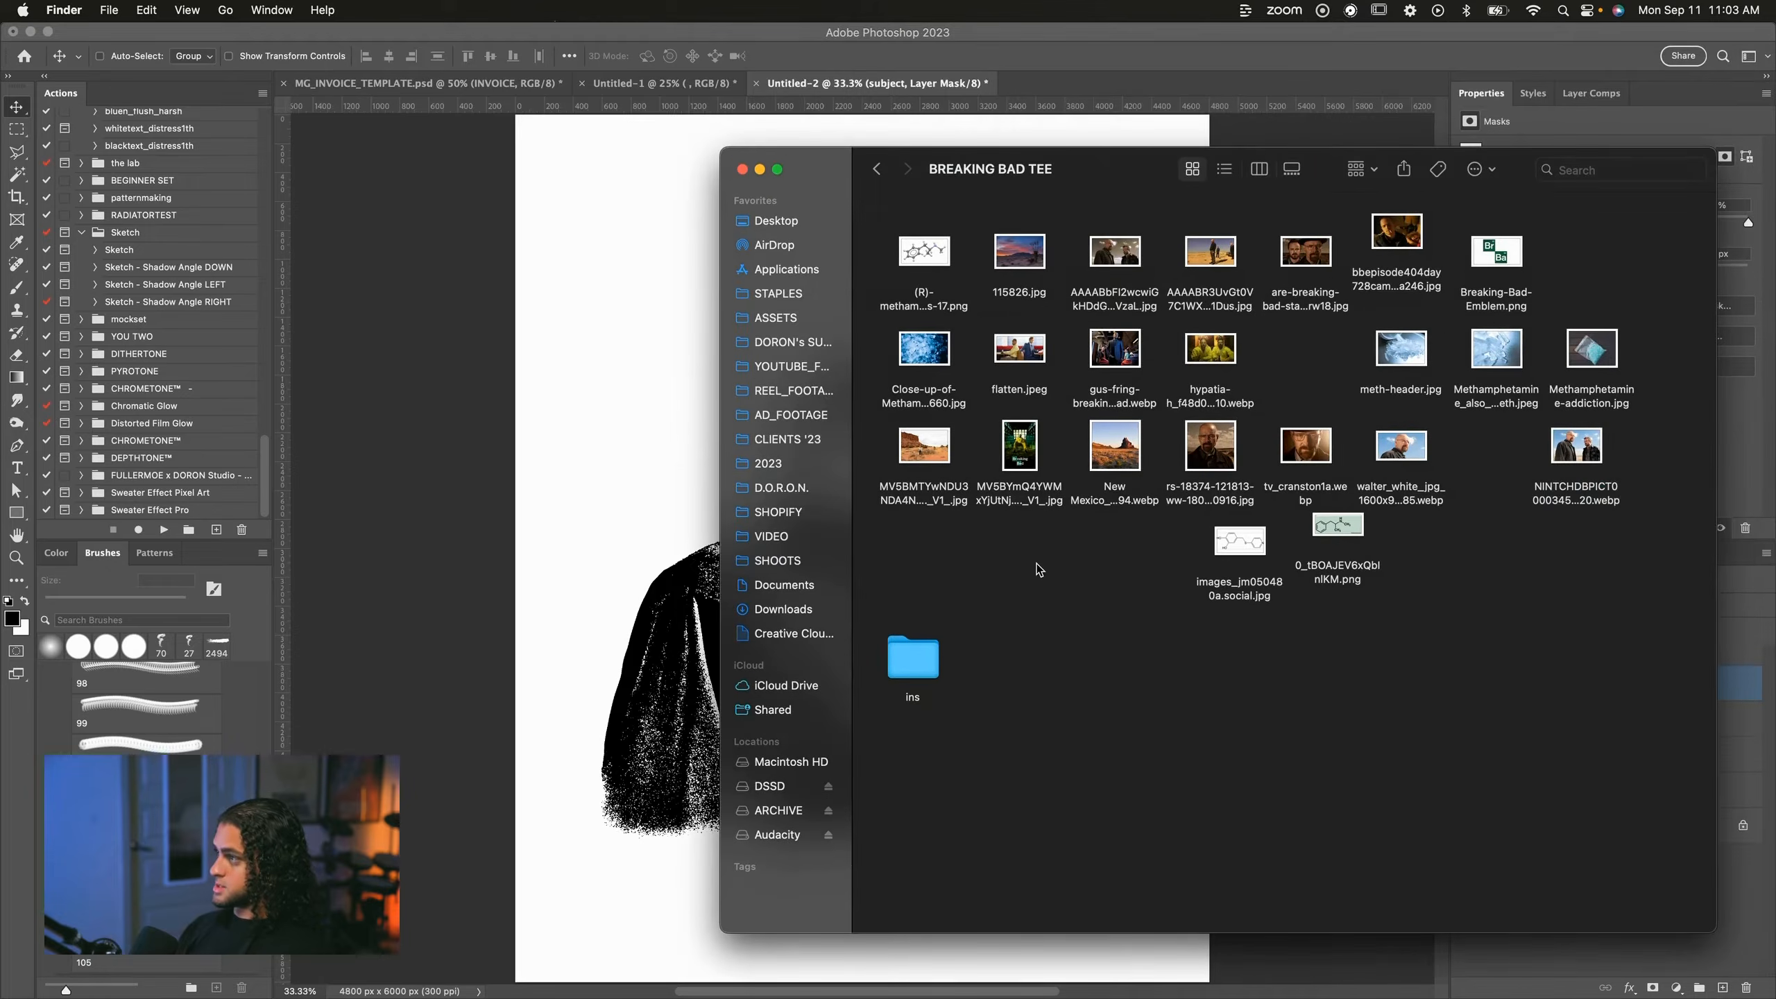
pyautogui.click(967, 484)
pyautogui.click(1091, 439)
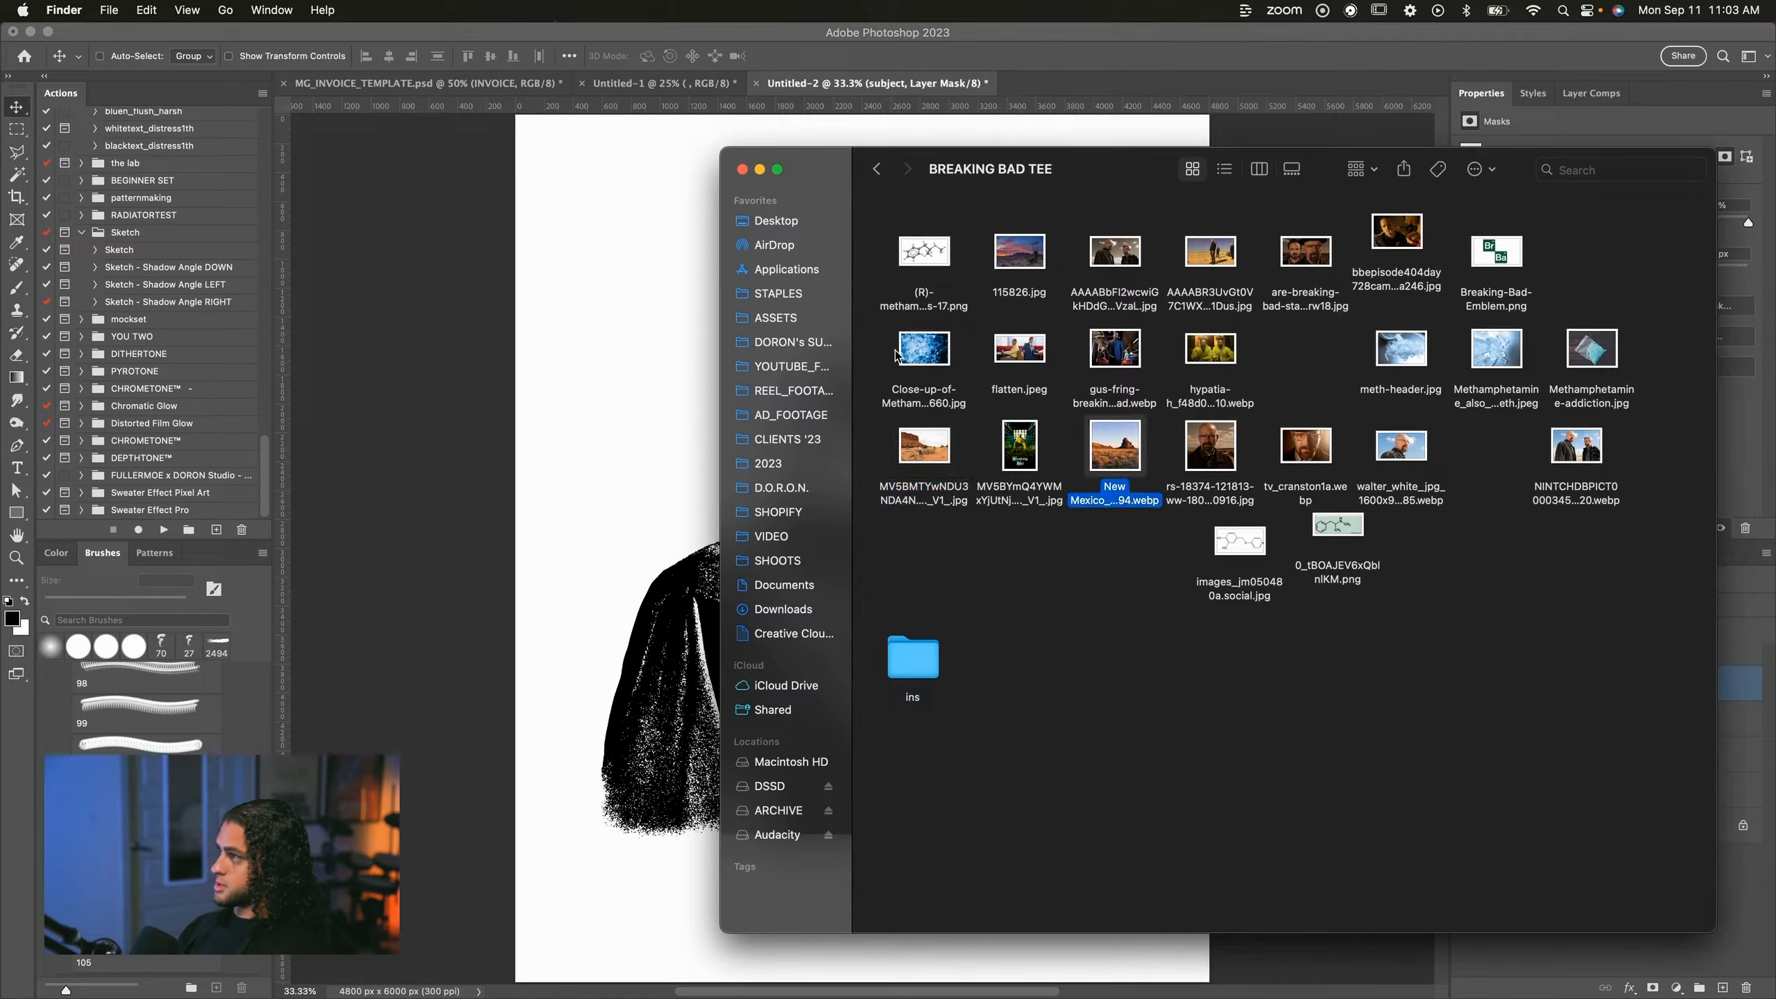
pyautogui.click(974, 257)
pyautogui.moveTo(1124, 183); pyautogui.dragTo(1068, 156)
pyautogui.doubleClick(1100, 437)
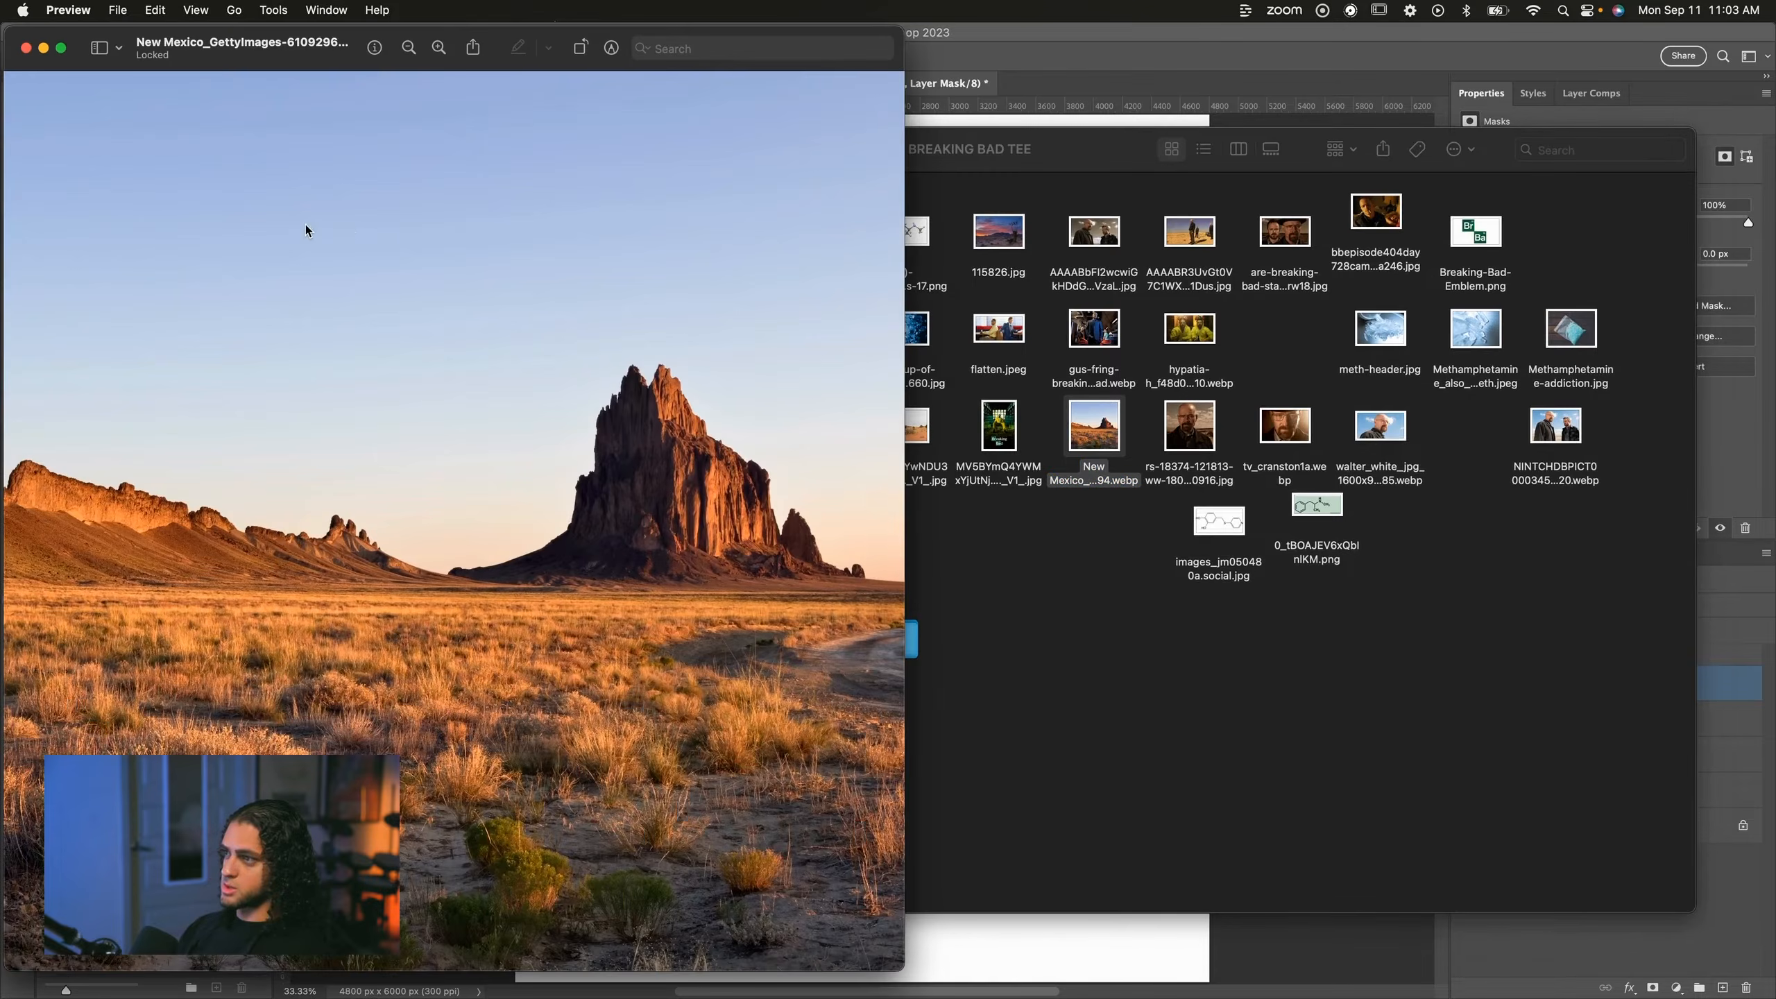
pyautogui.press('cmd+w')
# Place the New Mexico desert photo in the T-shirt document and stack its layer directly below the subject group.
pyautogui.moveTo(1121, 158); pyautogui.dragTo(1298, 116)
pyautogui.moveTo(1269, 379); pyautogui.dragTo(1047, 631)
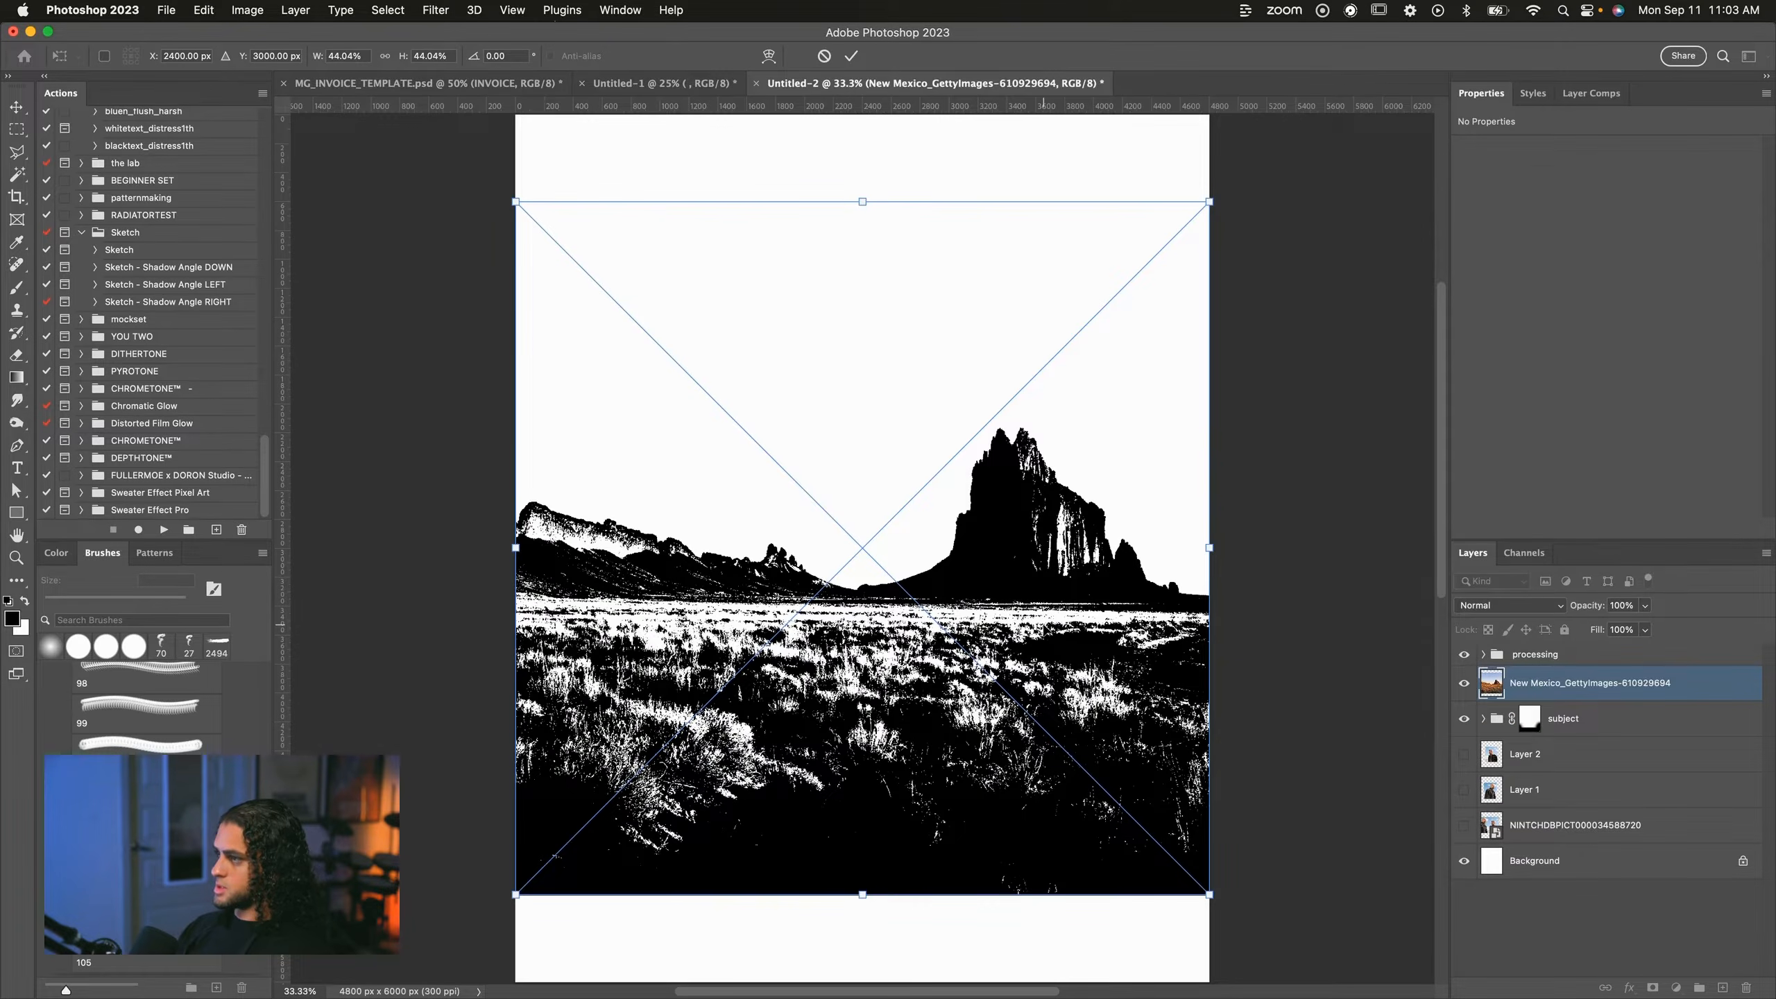
pyautogui.press('Return')
pyautogui.moveTo(1612, 691); pyautogui.dragTo(1600, 744)
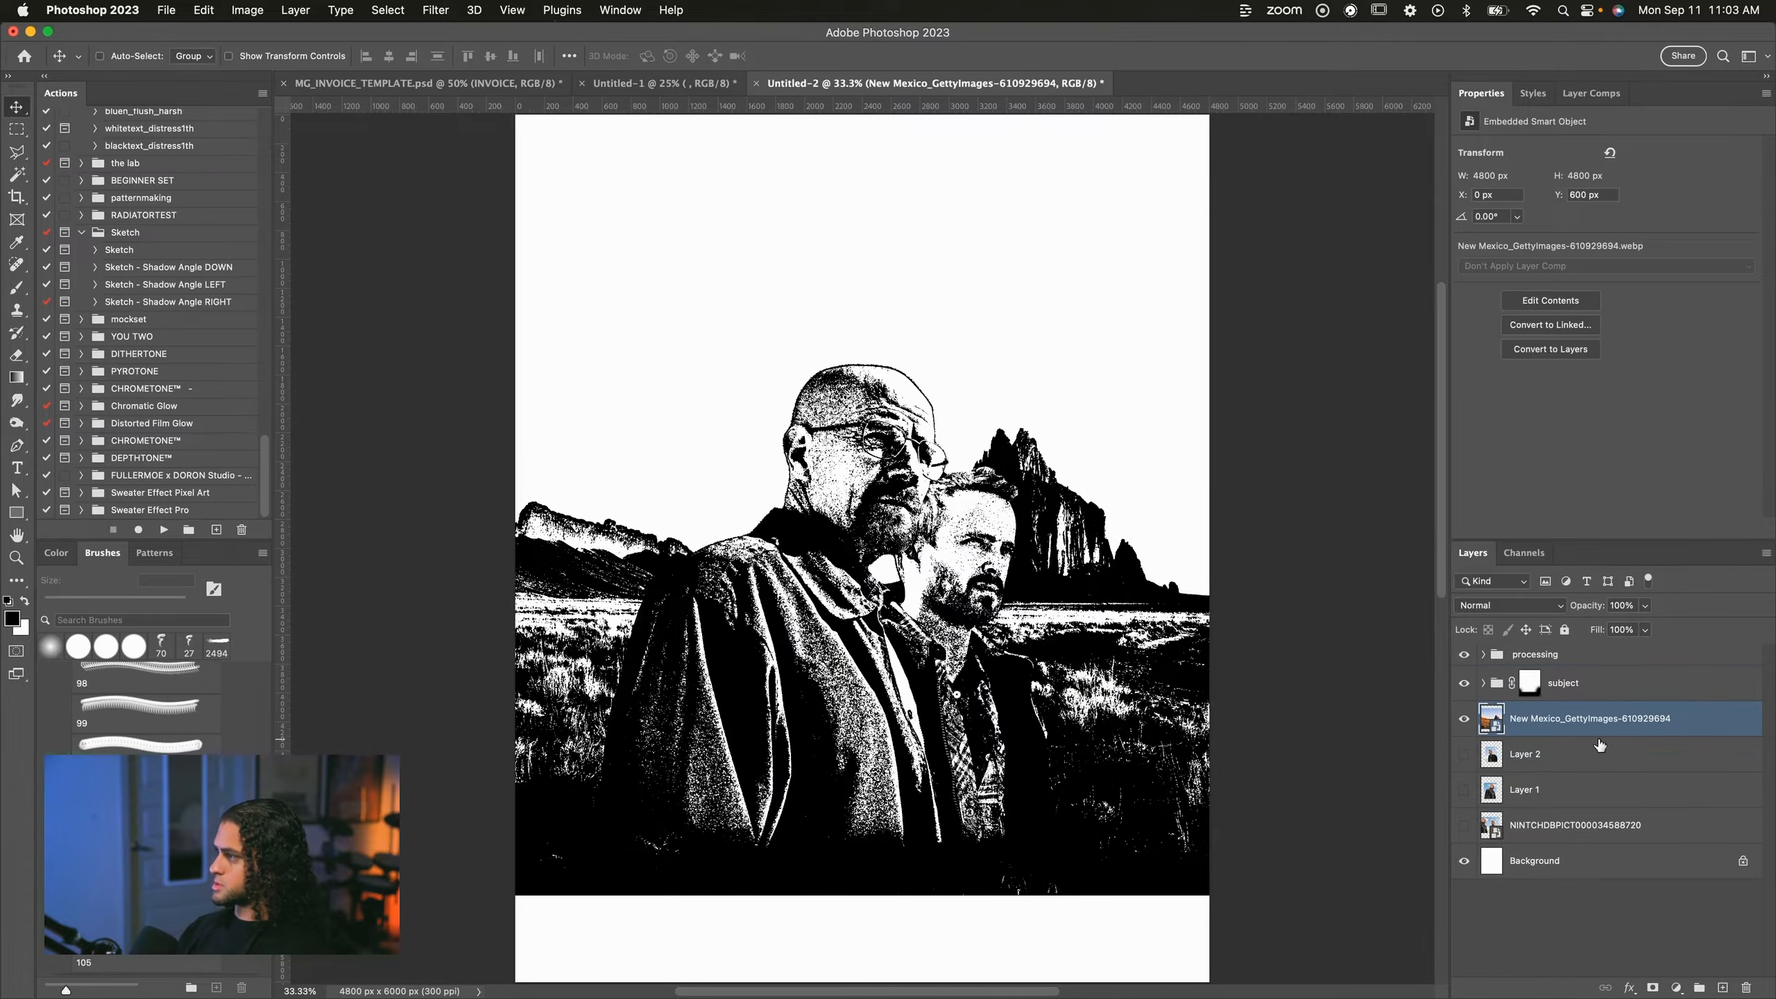
# Shift the New Mexico photo up to Y 31 px and hide its layer.
pyautogui.moveTo(1116, 633); pyautogui.dragTo(1116, 550)
pyautogui.click(1463, 719)
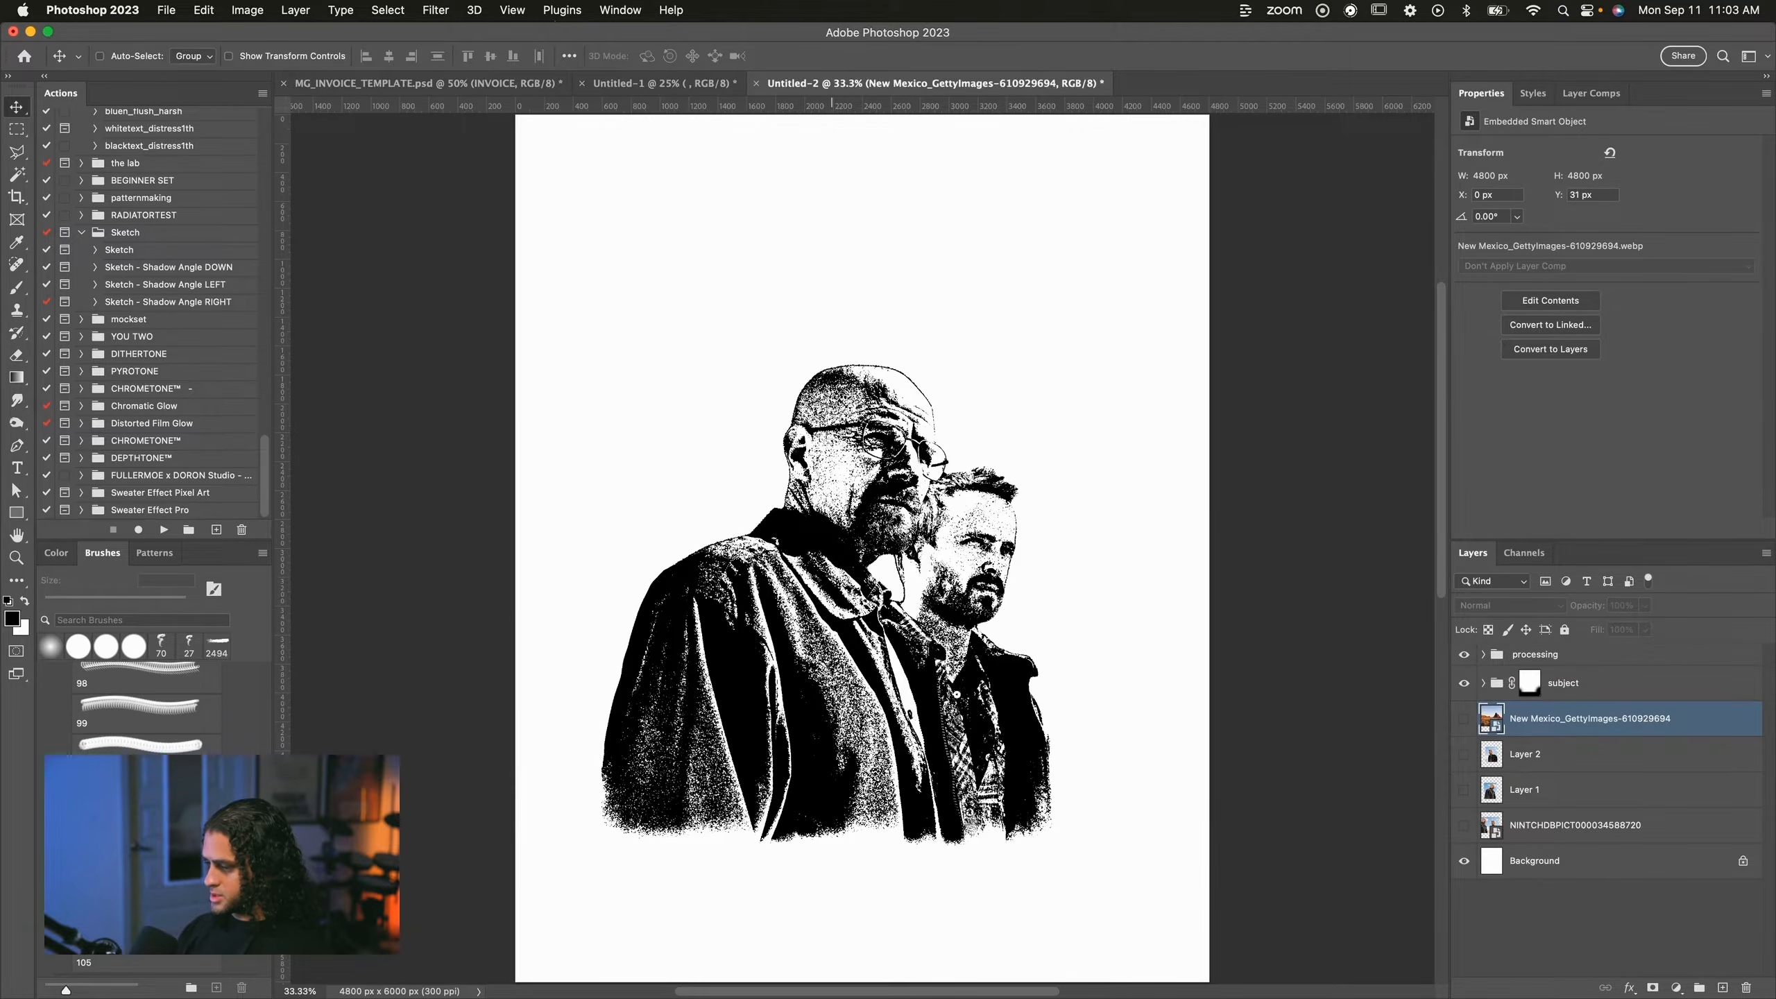
# Place the MV5BMTYwNDU3NDA4NV desert image from the Finder folder below the subject group, scaled to 223.68% and positioned behind the characters.
pyautogui.press('super+Tab')
pyautogui.click(845, 440)
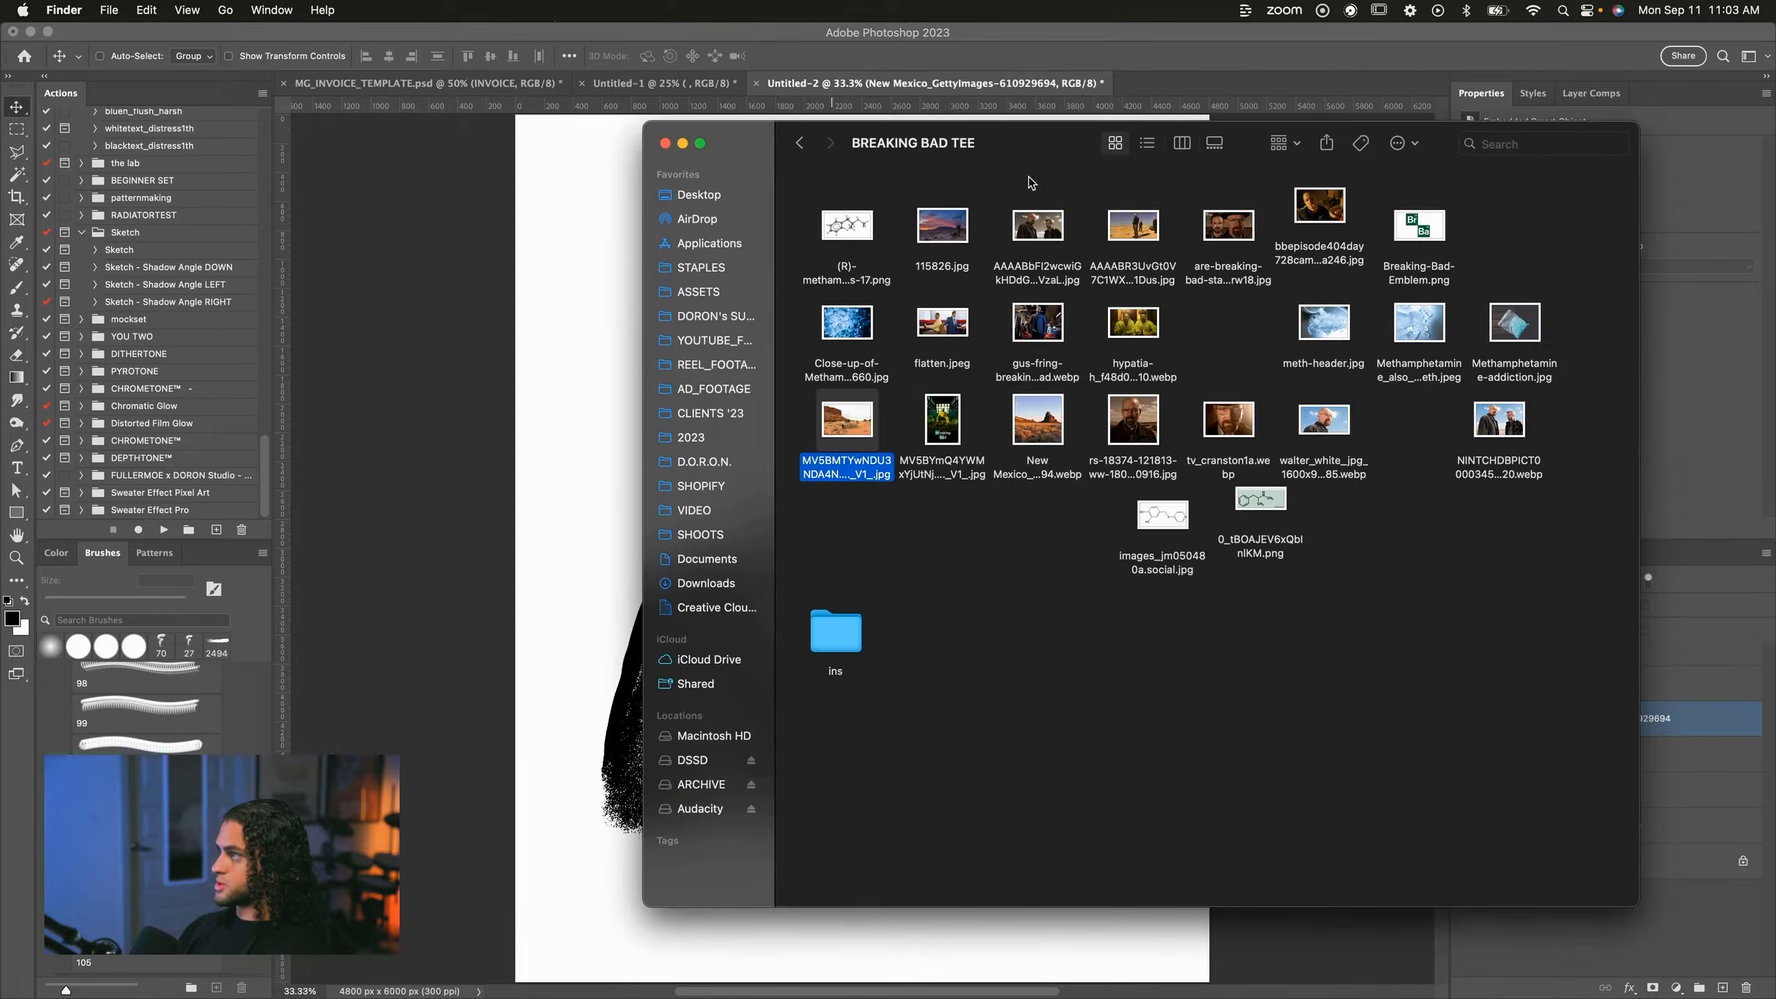
pyautogui.moveTo(1031, 158); pyautogui.dragTo(1289, 157)
pyautogui.moveTo(1103, 420); pyautogui.dragTo(683, 532)
pyautogui.moveTo(1009, 450); pyautogui.dragTo(1237, 387)
pyautogui.moveTo(1046, 617); pyautogui.dragTo(925, 460)
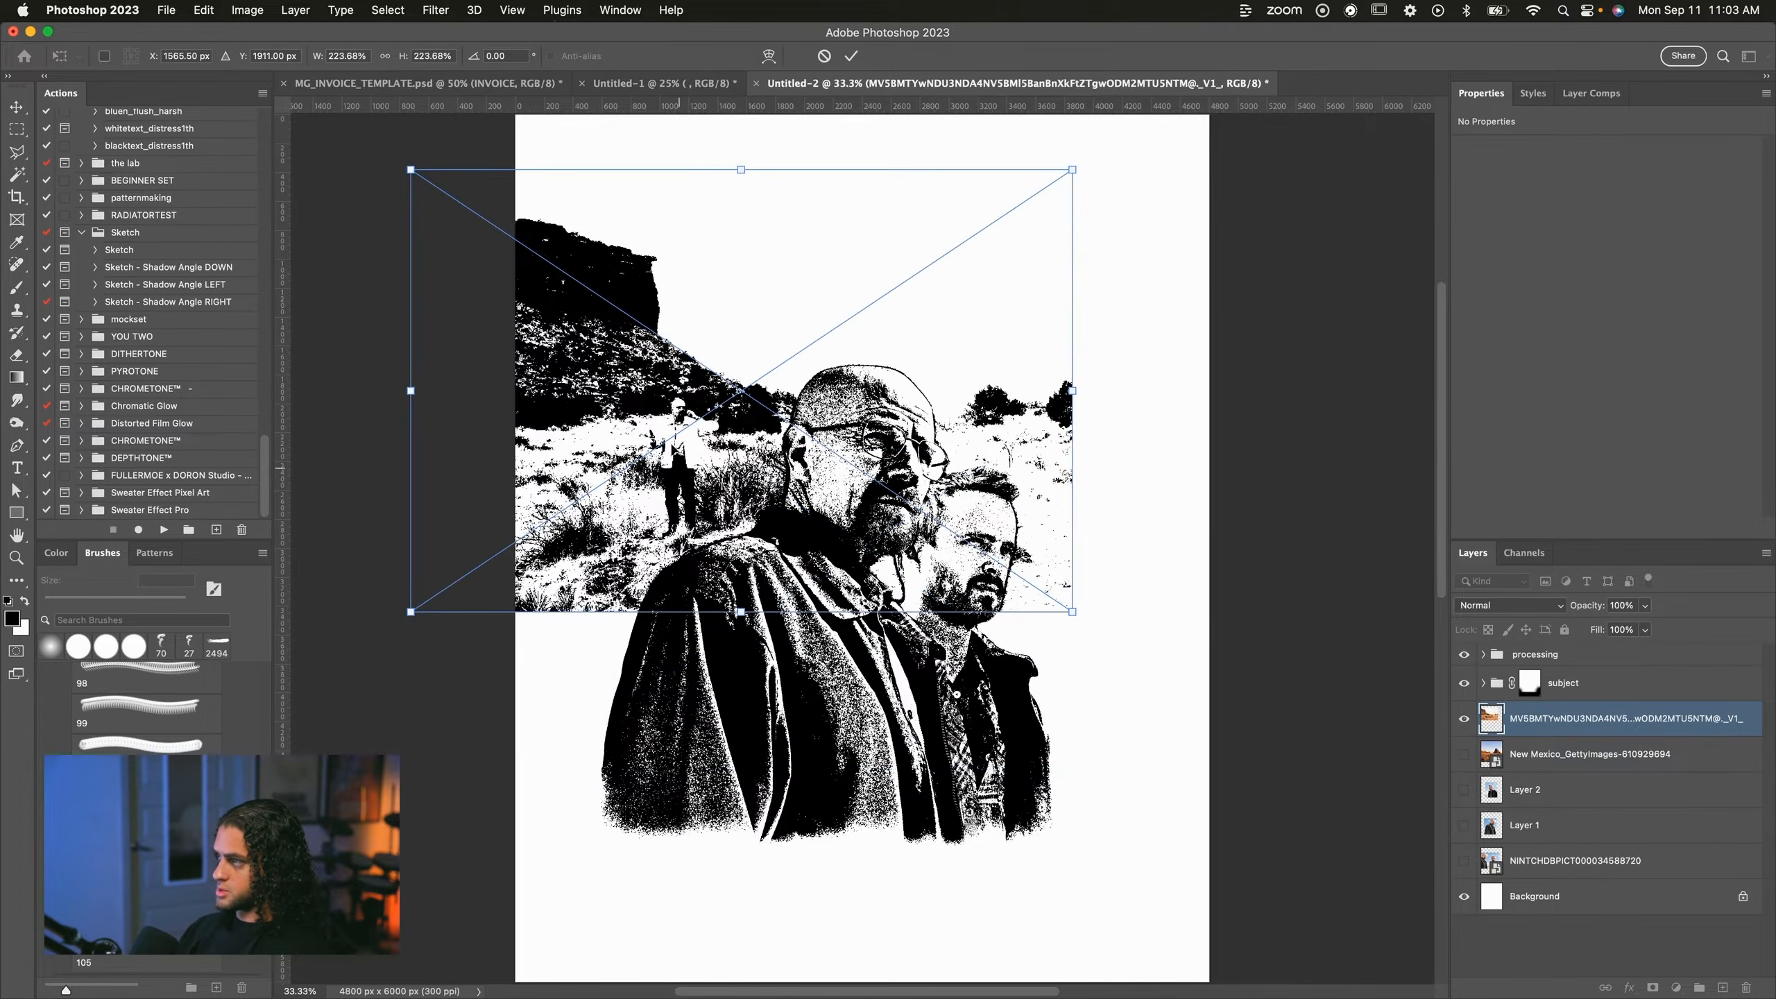
pyautogui.moveTo(730, 285); pyautogui.dragTo(855, 451)
pyautogui.press('Return')
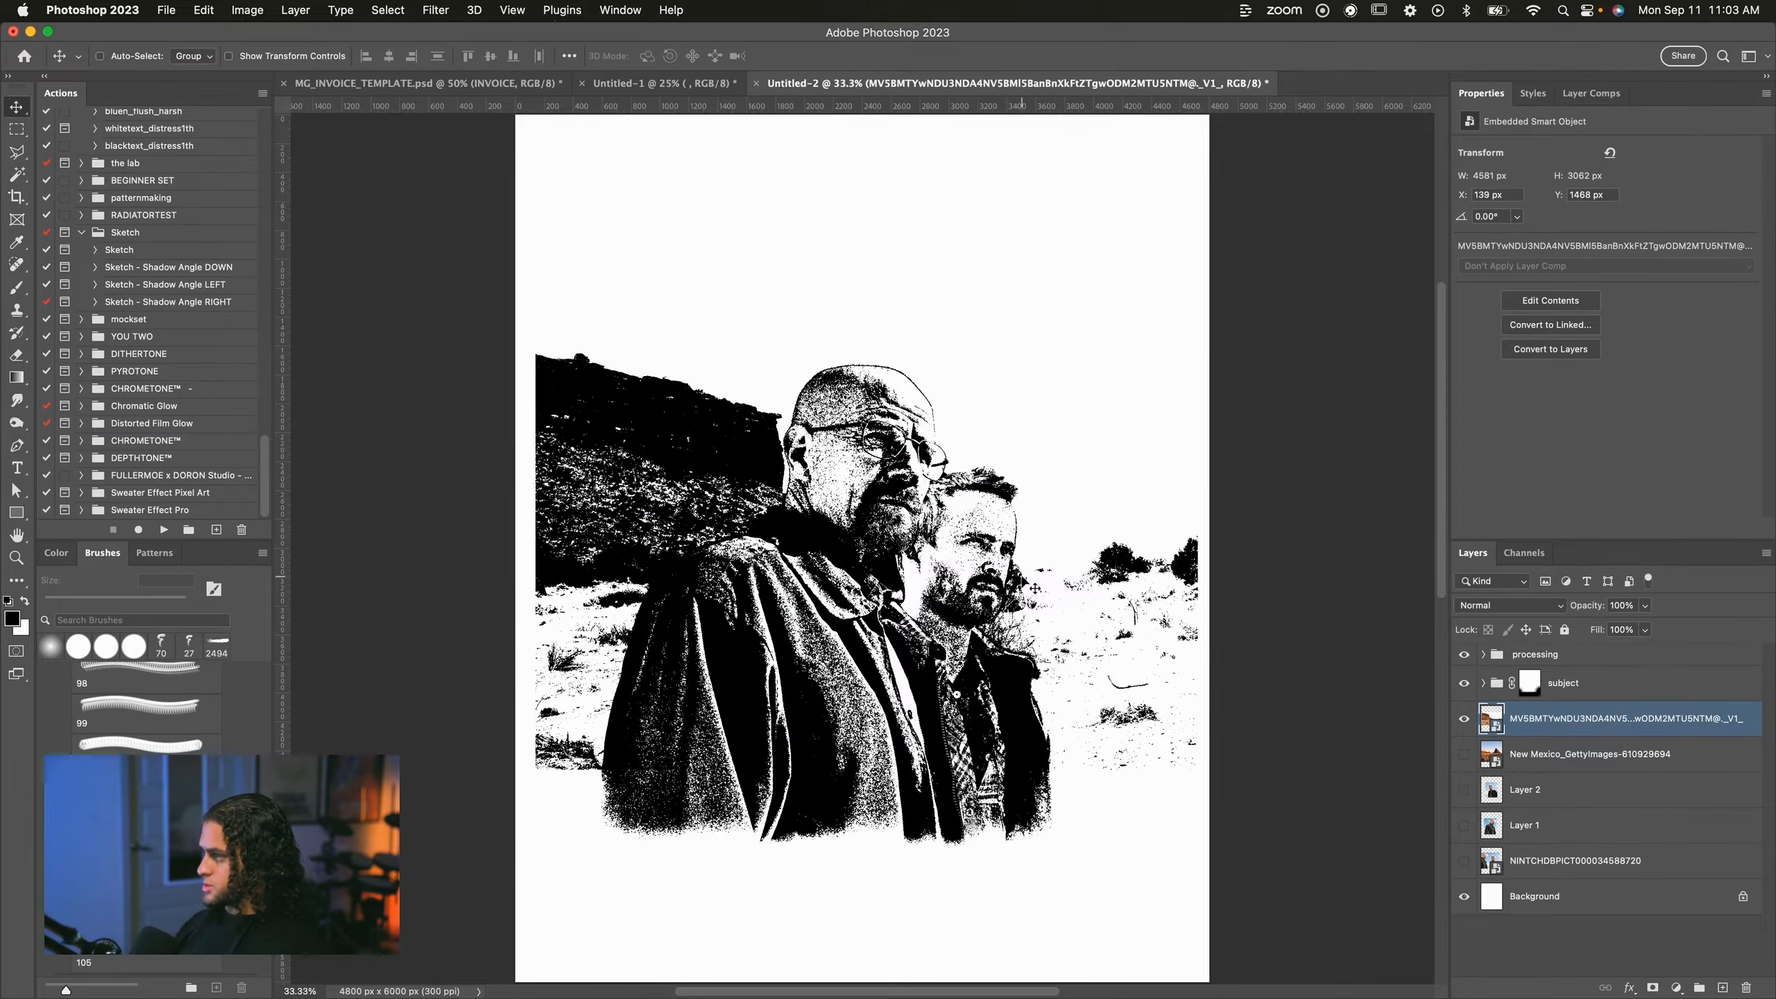
# Scale the desert image behind the characters to 221.73% and position it at X 180 px, Y 1641 px.
pyautogui.moveTo(1020, 585); pyautogui.dragTo(1022, 610)
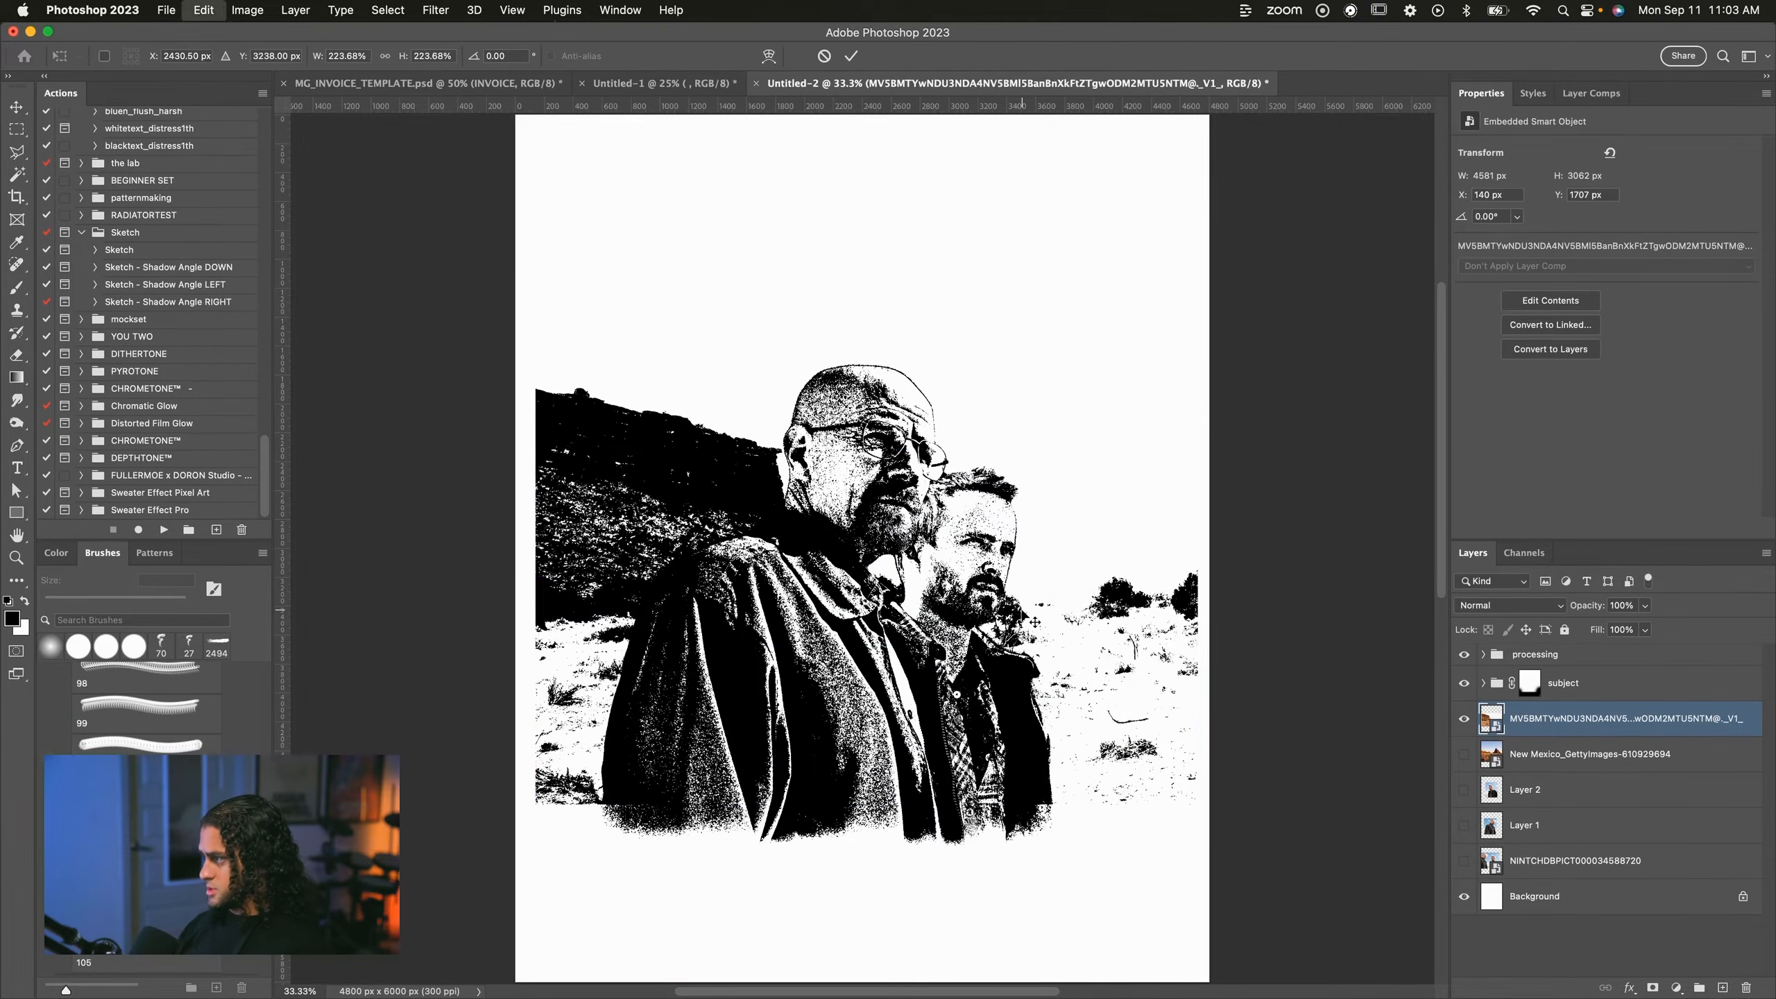
pyautogui.press('cmd+t')
pyautogui.moveTo(536, 360)
pyautogui.mouseDown()
pyautogui.moveTo(567, 363)
pyautogui.moveTo(541, 365)
pyautogui.mouseUp()
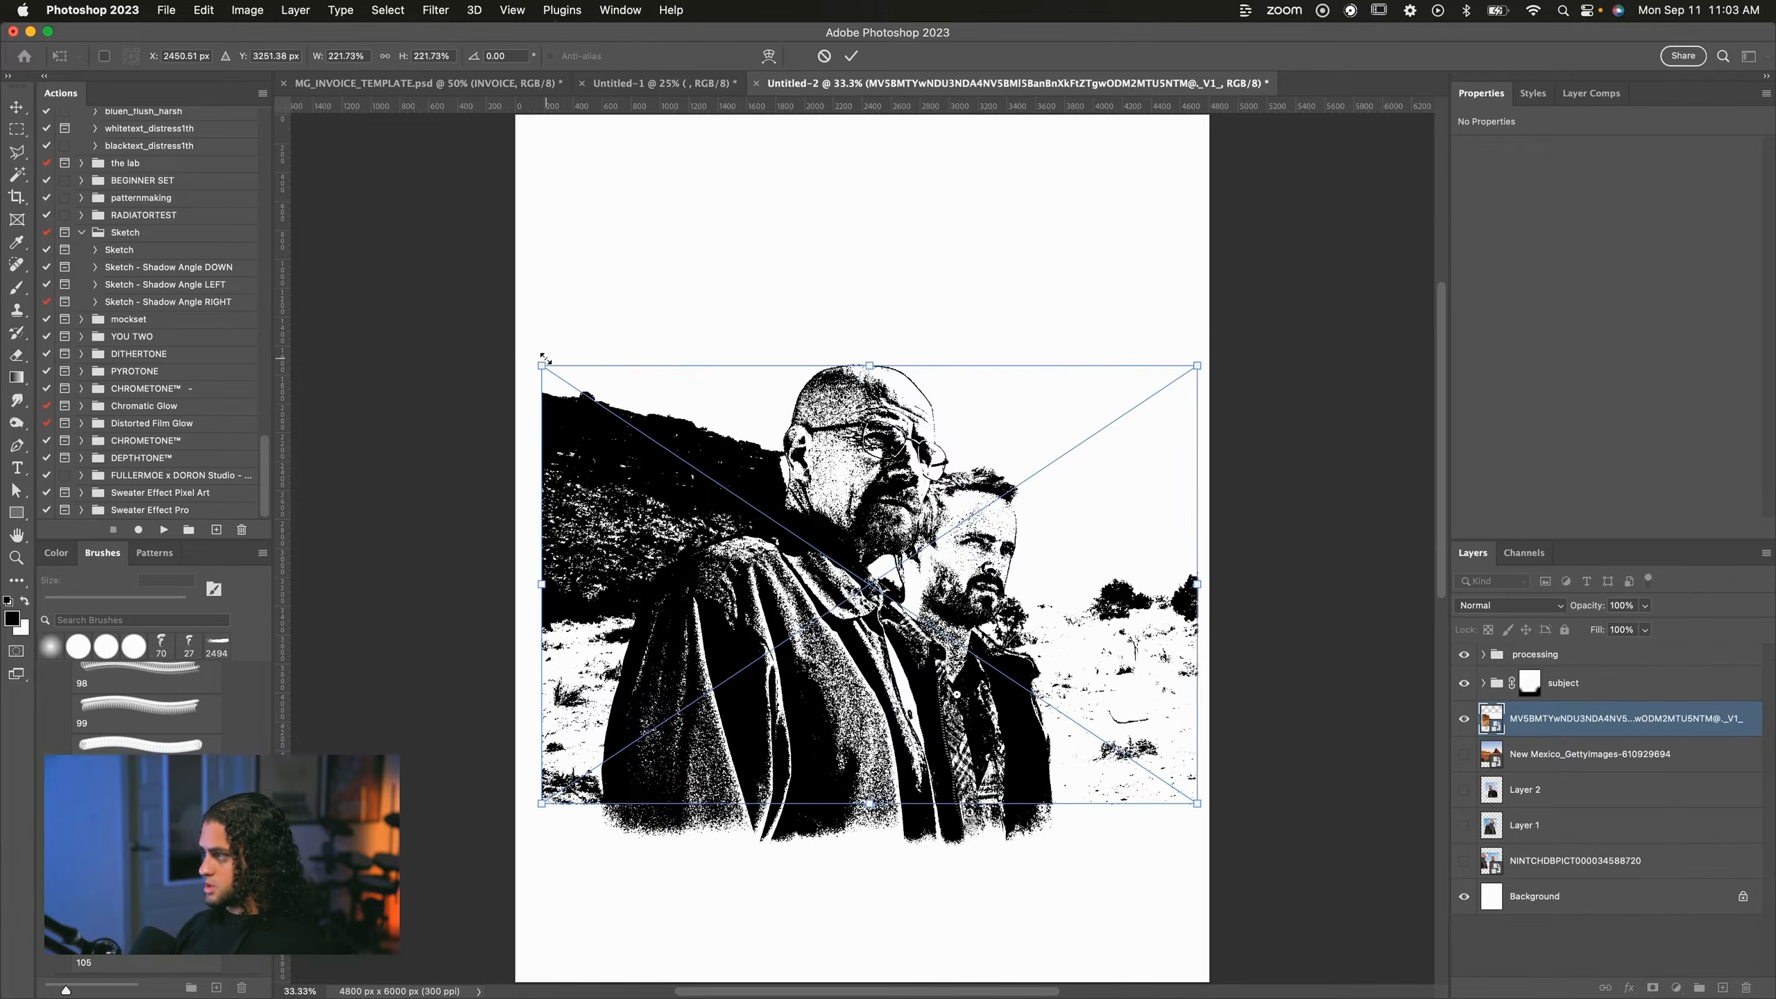
pyautogui.press('Return')
pyautogui.moveTo(902, 457)
pyautogui.mouseDown()
pyautogui.moveTo(903, 483)
pyautogui.moveTo(903, 444)
pyautogui.mouseUp()
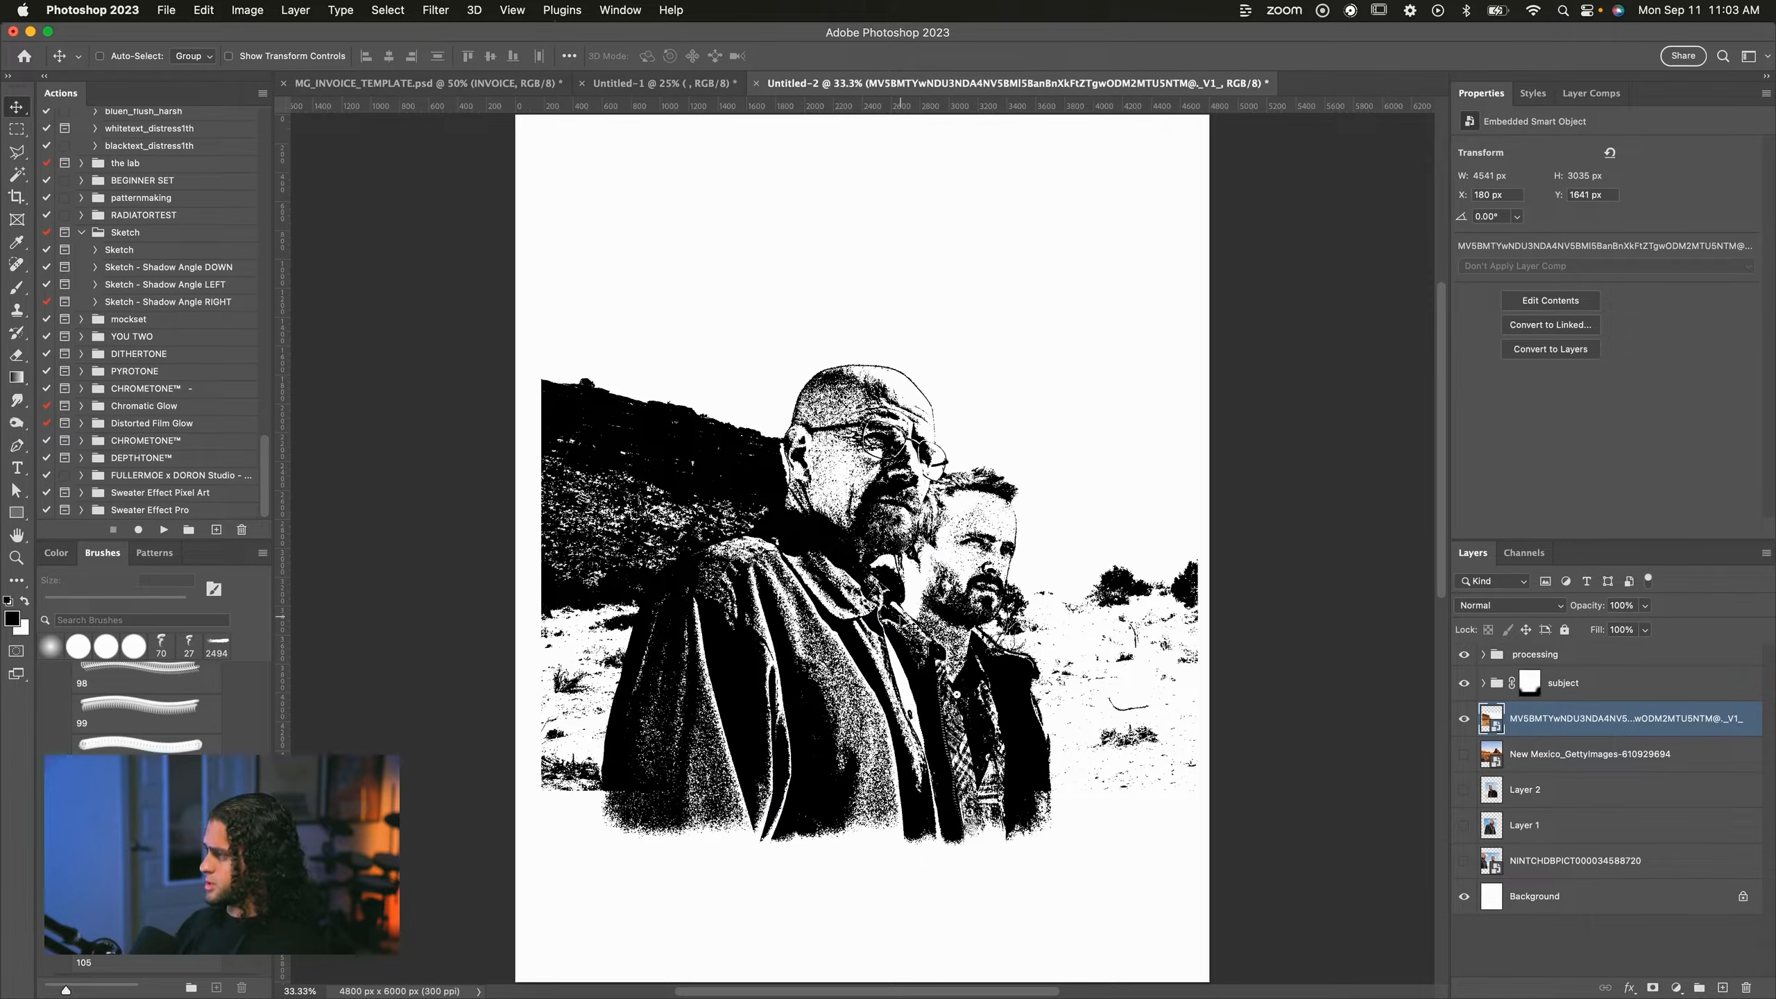
# Fade the desert image's side and lower edges on a new layer mask with a 1500 px black brush, and shift it to X 81 px, Y 1685 px.
pyautogui.click(1653, 987)
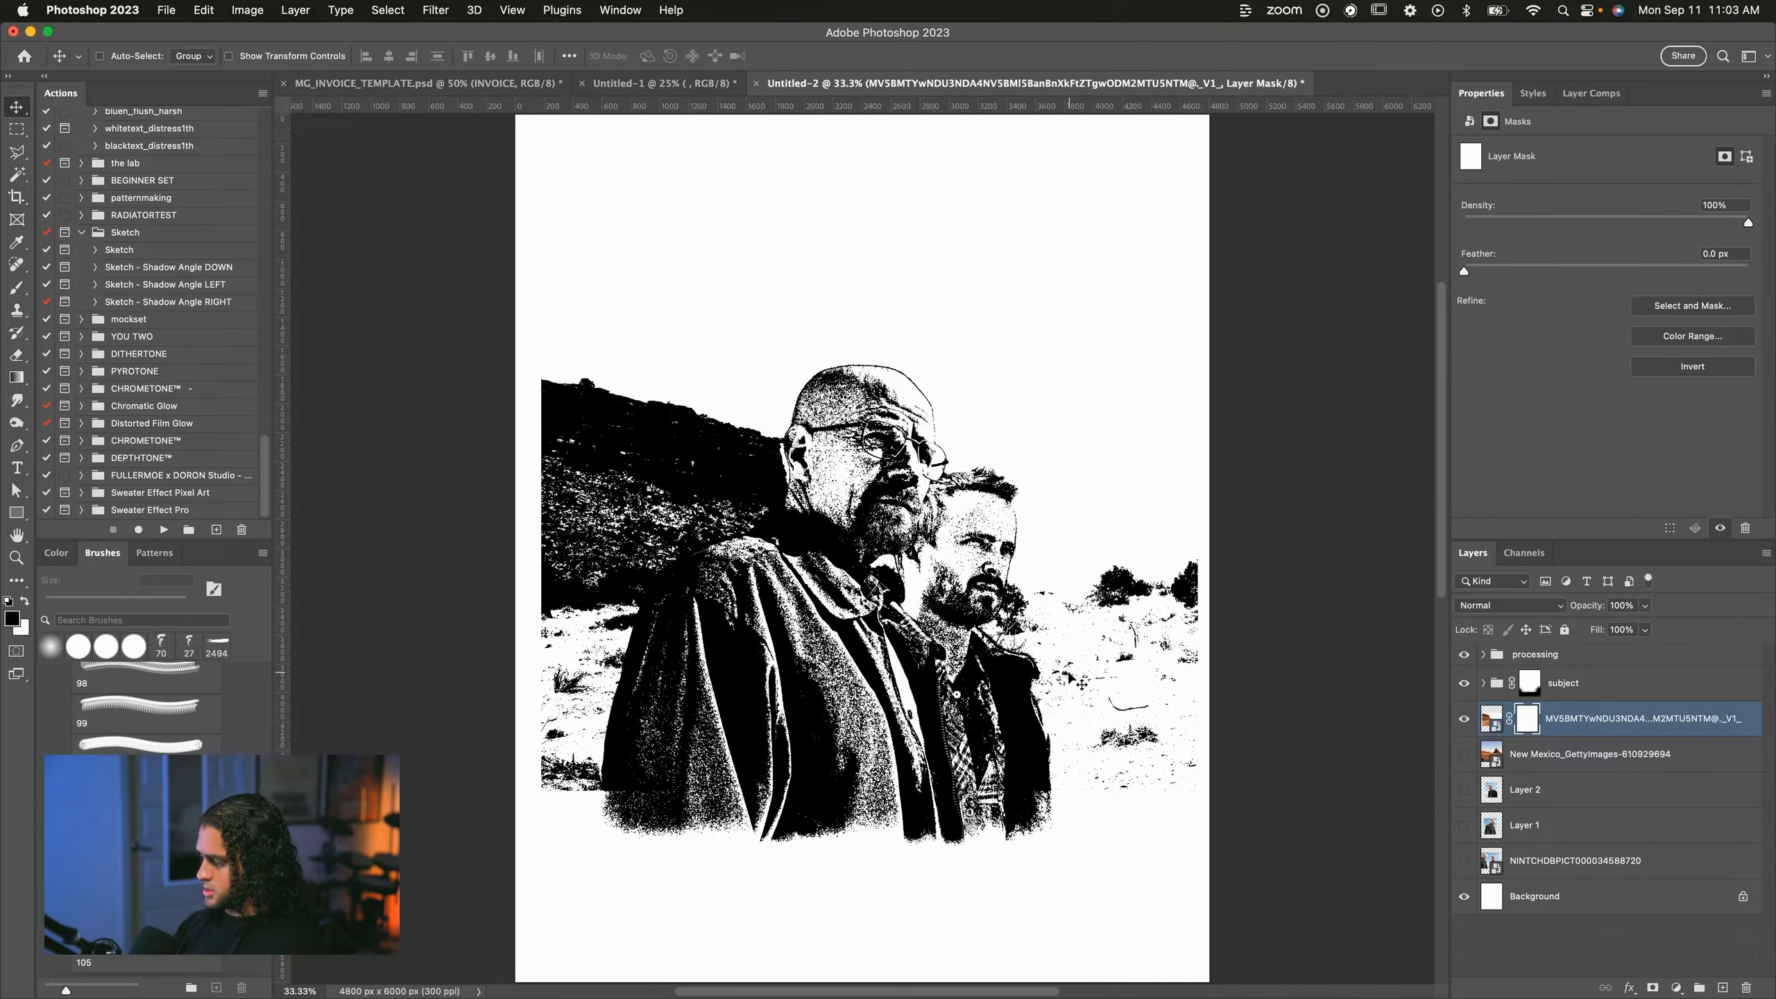
pyautogui.press('b')
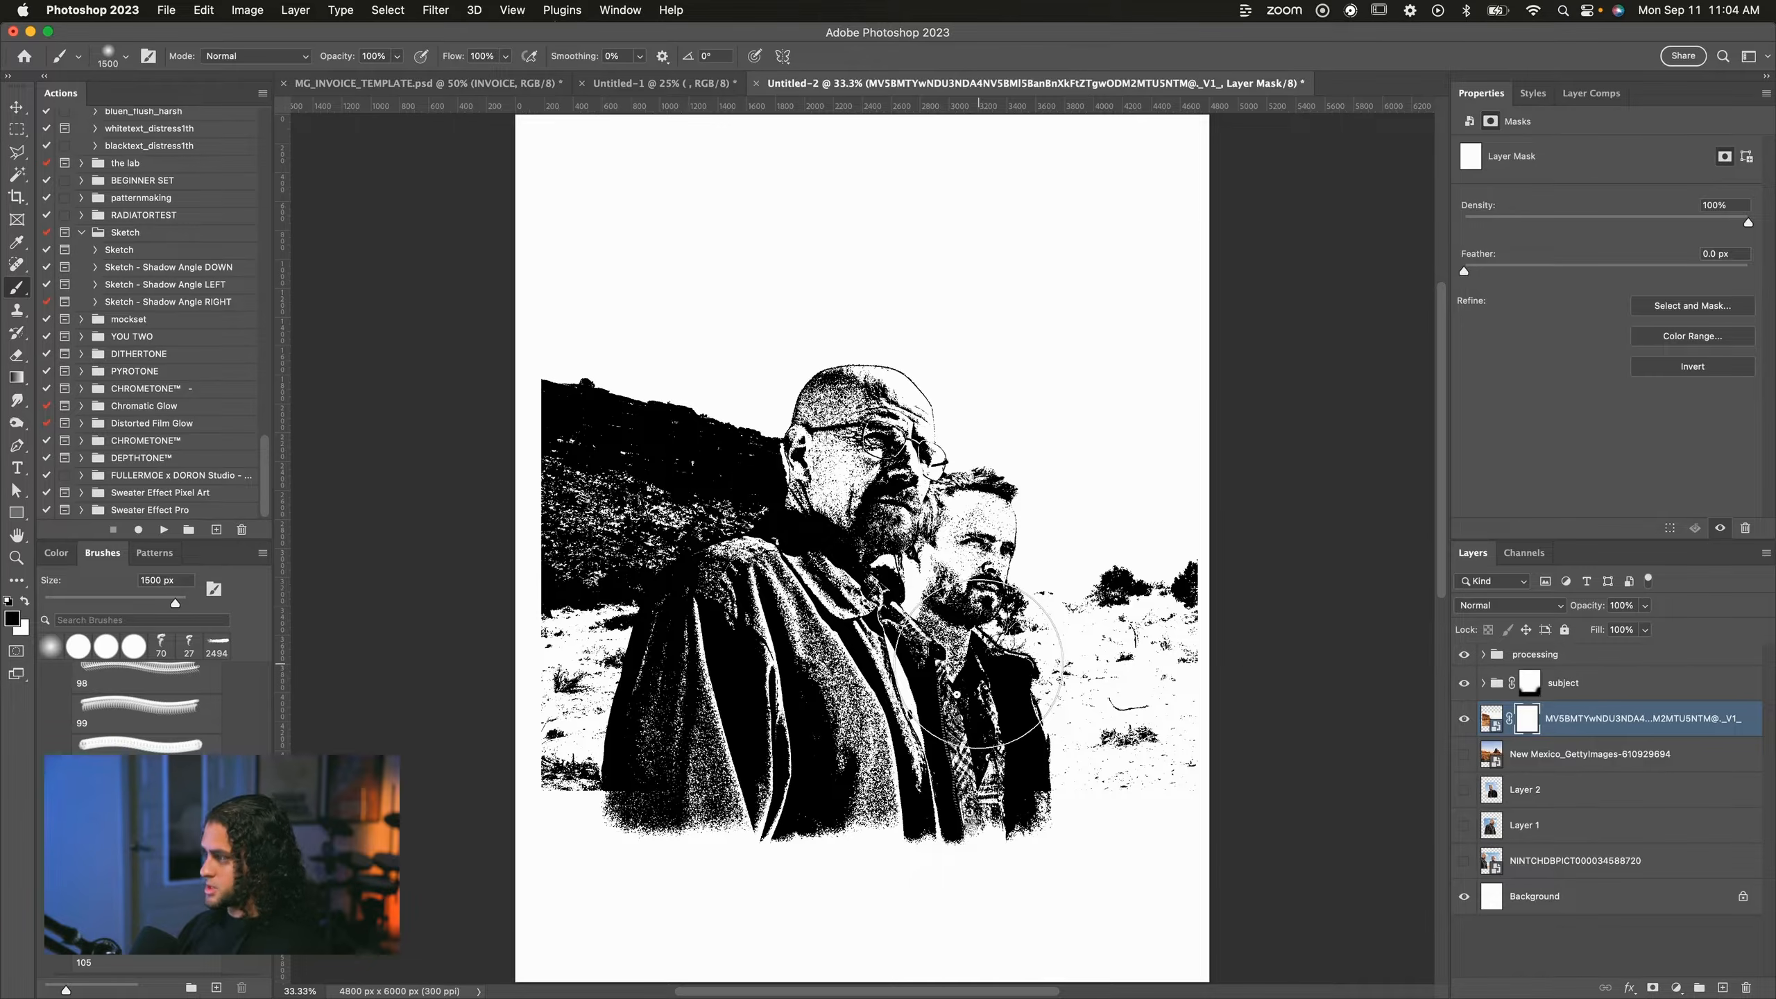
pyautogui.moveTo(1248, 594)
pyautogui.mouseDown()
pyautogui.moveTo(1288, 740)
pyautogui.moveTo(1284, 481)
pyautogui.mouseUp()
pyautogui.moveTo(805, 891)
pyautogui.mouseDown()
pyautogui.moveTo(340, 887)
pyautogui.moveTo(714, 866)
pyautogui.mouseUp()
pyautogui.moveTo(470, 288)
pyautogui.mouseDown()
pyautogui.moveTo(447, 682)
pyautogui.moveTo(464, 820)
pyautogui.mouseUp()
pyautogui.press('super+z')
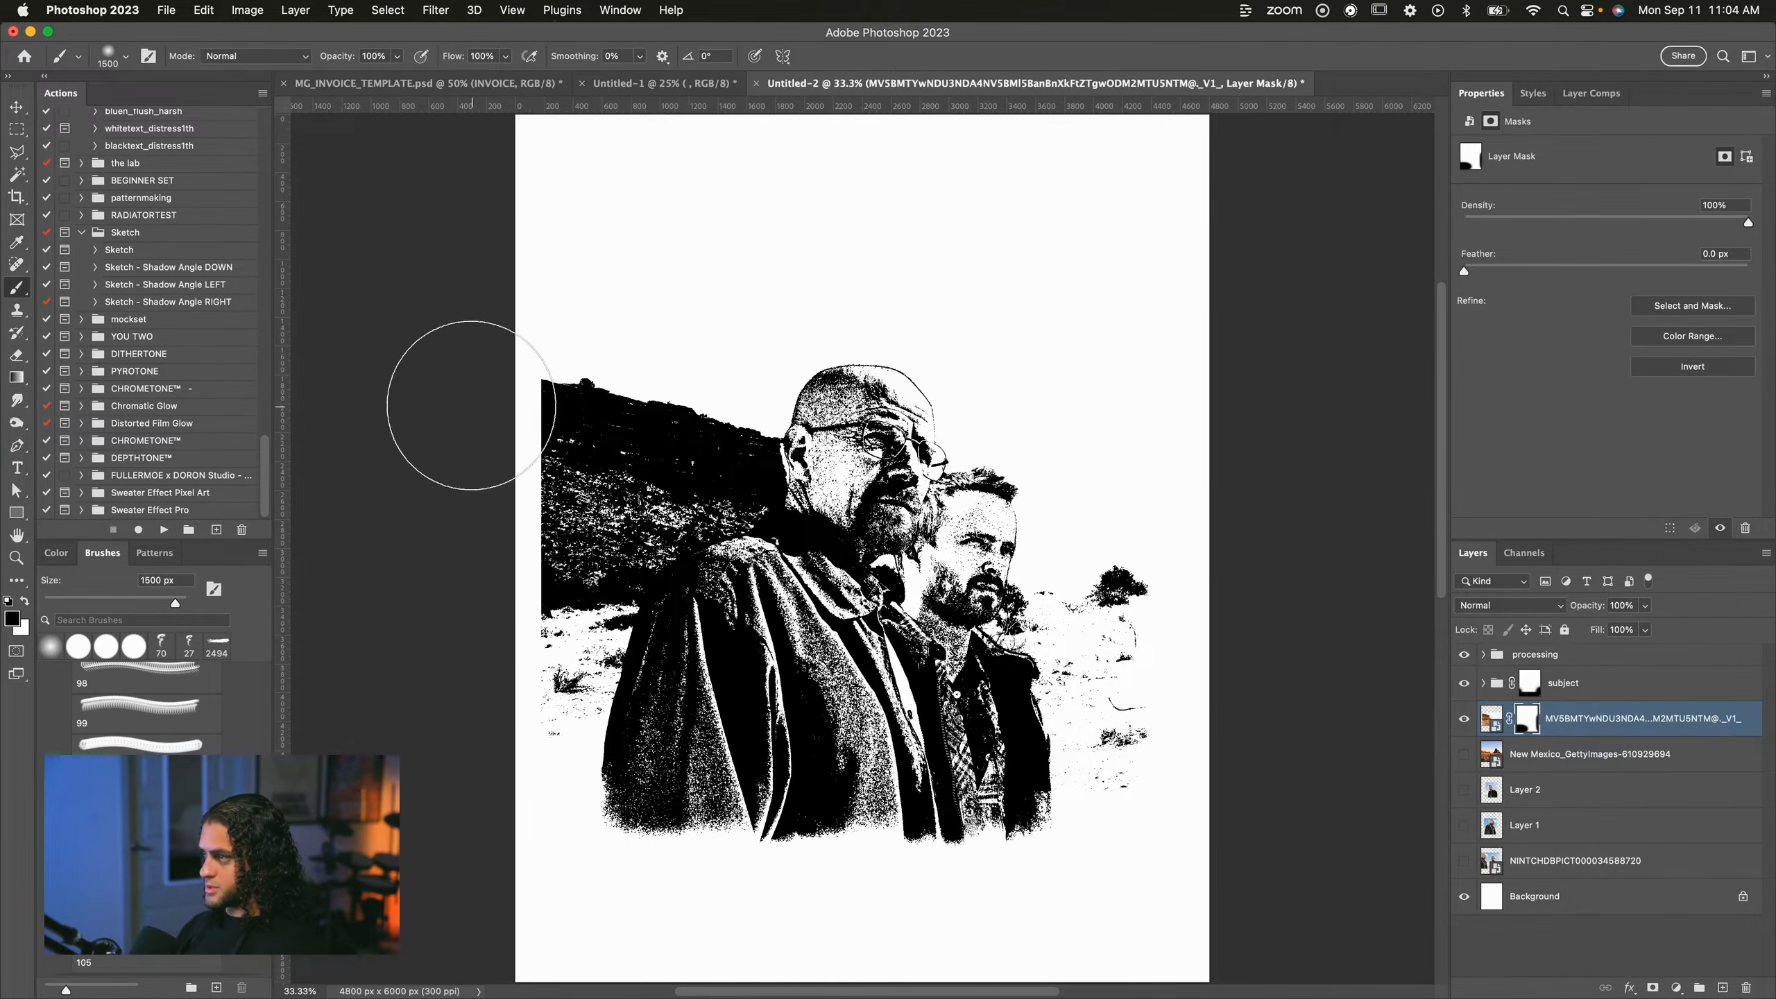
pyautogui.moveTo(471, 405)
pyautogui.mouseDown()
pyautogui.moveTo(445, 519)
pyautogui.moveTo(462, 652)
pyautogui.moveTo(470, 580)
pyautogui.moveTo(511, 765)
pyautogui.moveTo(598, 753)
pyautogui.mouseUp()
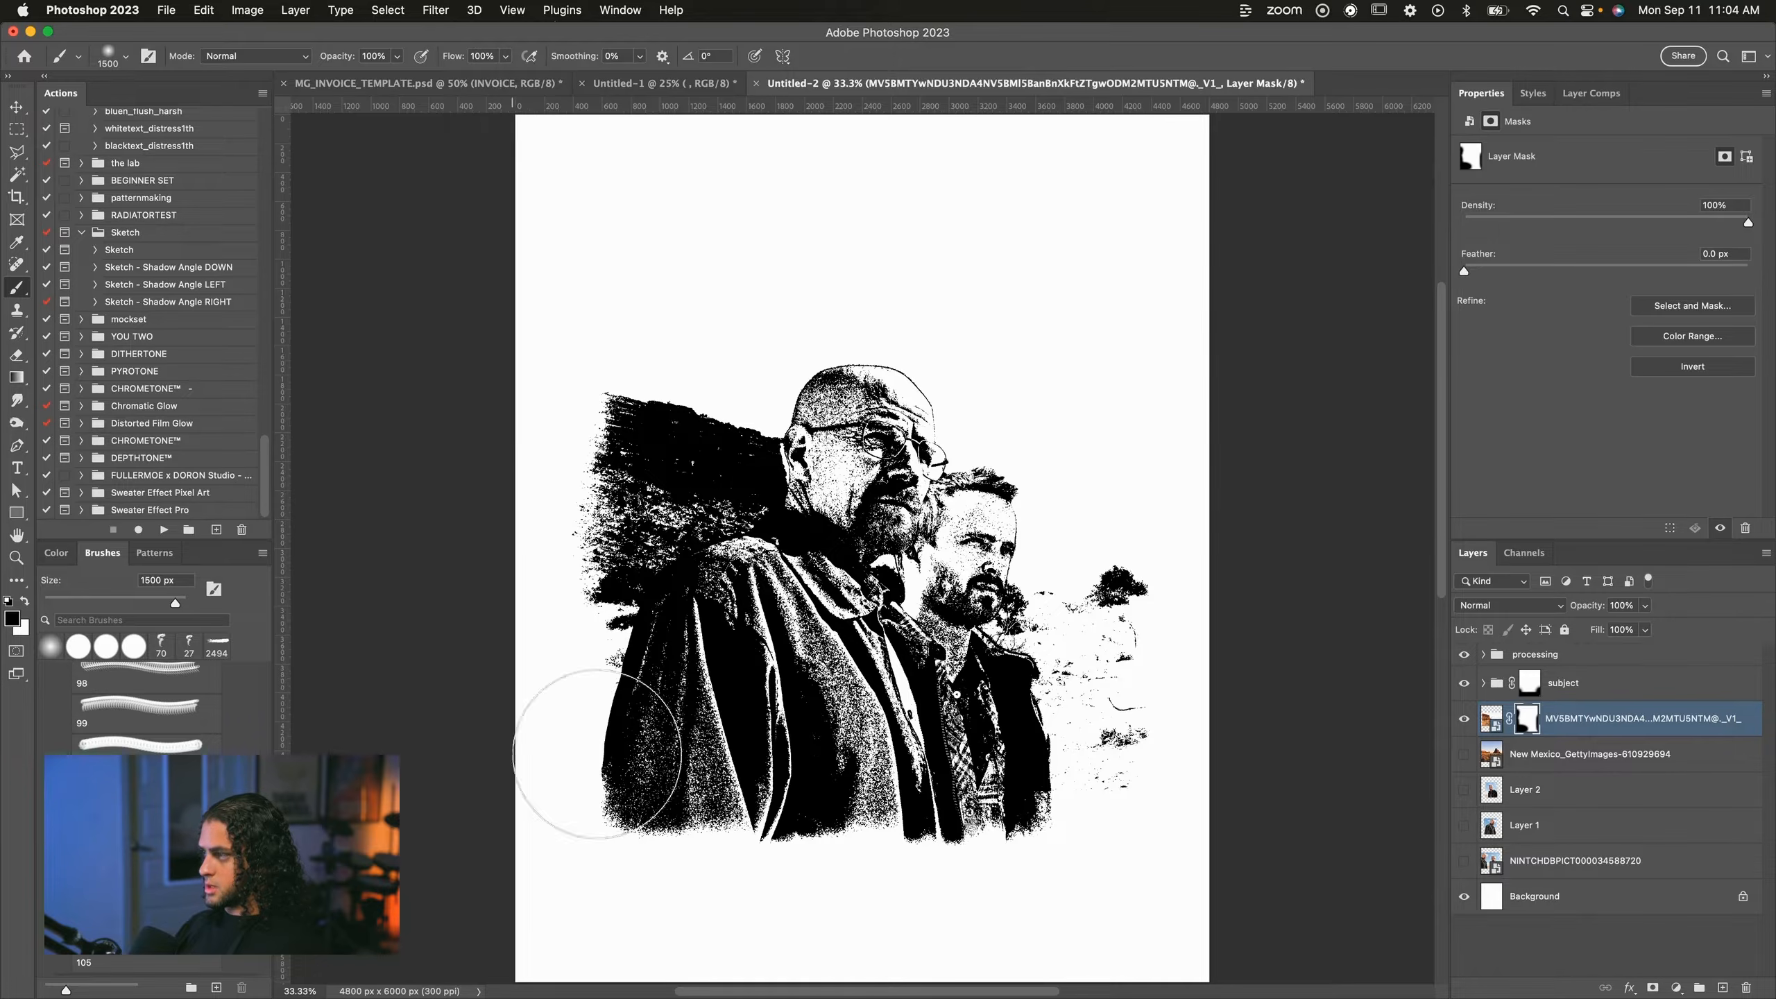
pyautogui.press('v')
pyautogui.moveTo(880, 725); pyautogui.dragTo(858, 735)
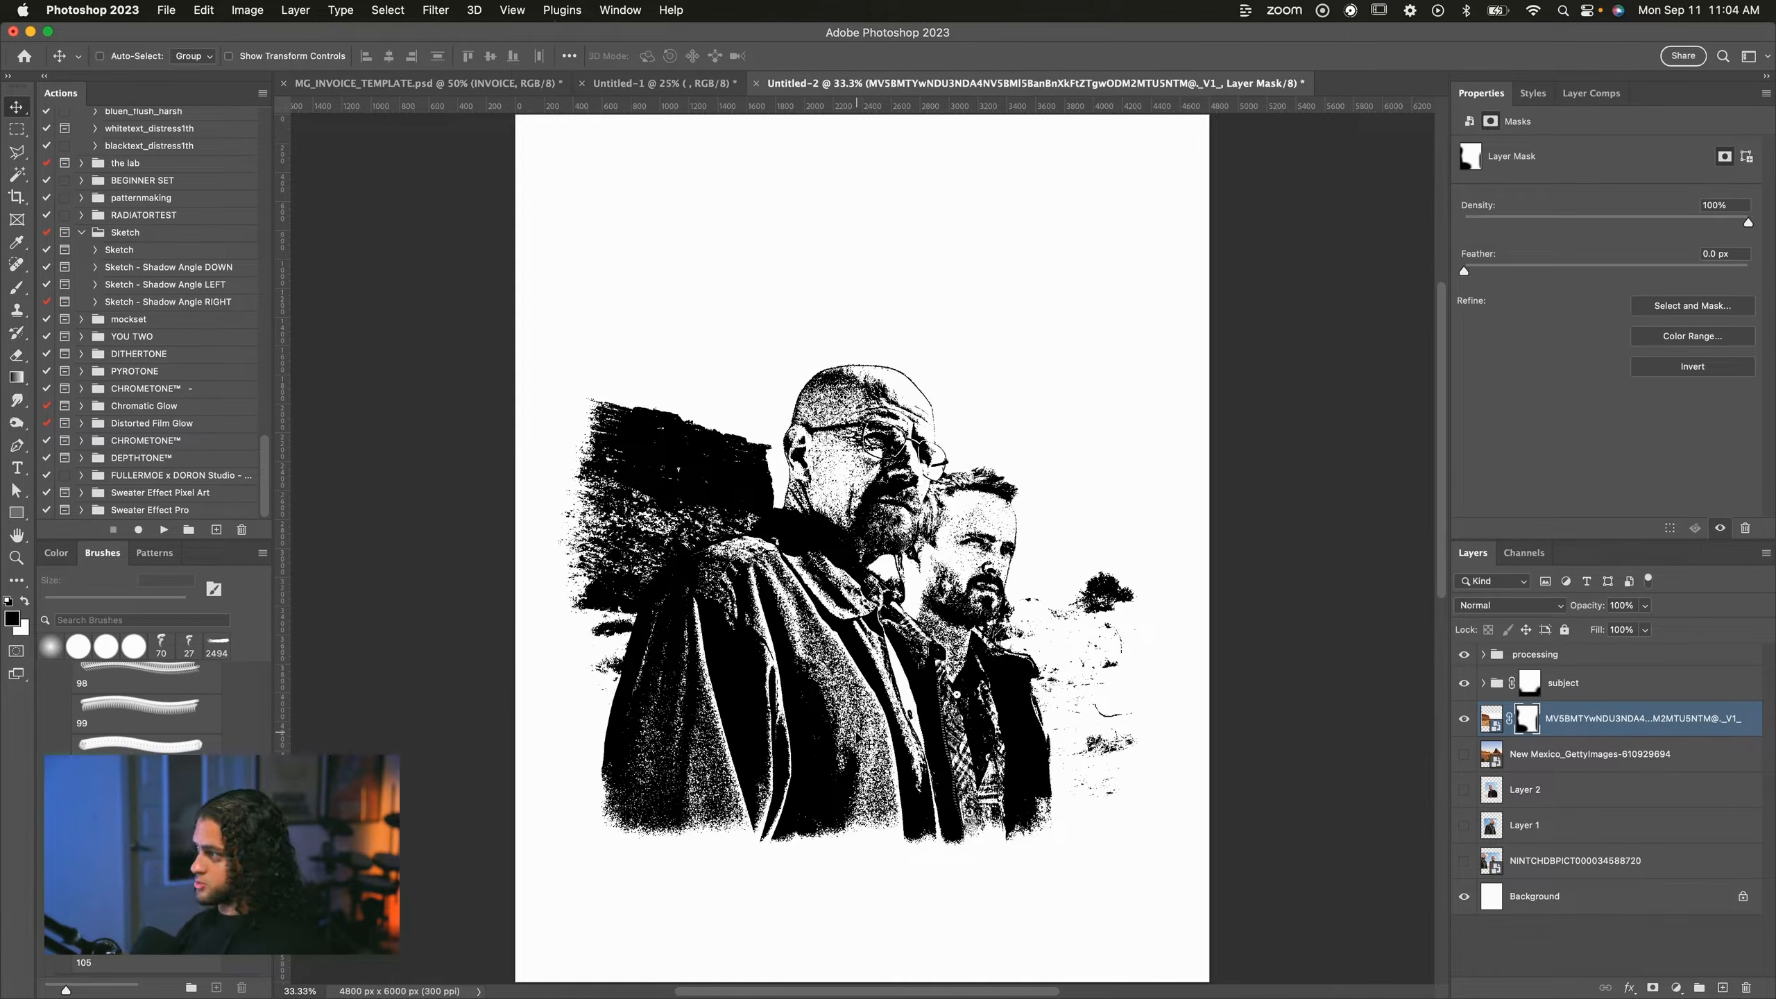
# Apply a Shadows/Highlights smart filter to the desert image, reducing the Highlights amount to bring out detail in the dark cliff.
pyautogui.click(1492, 714)
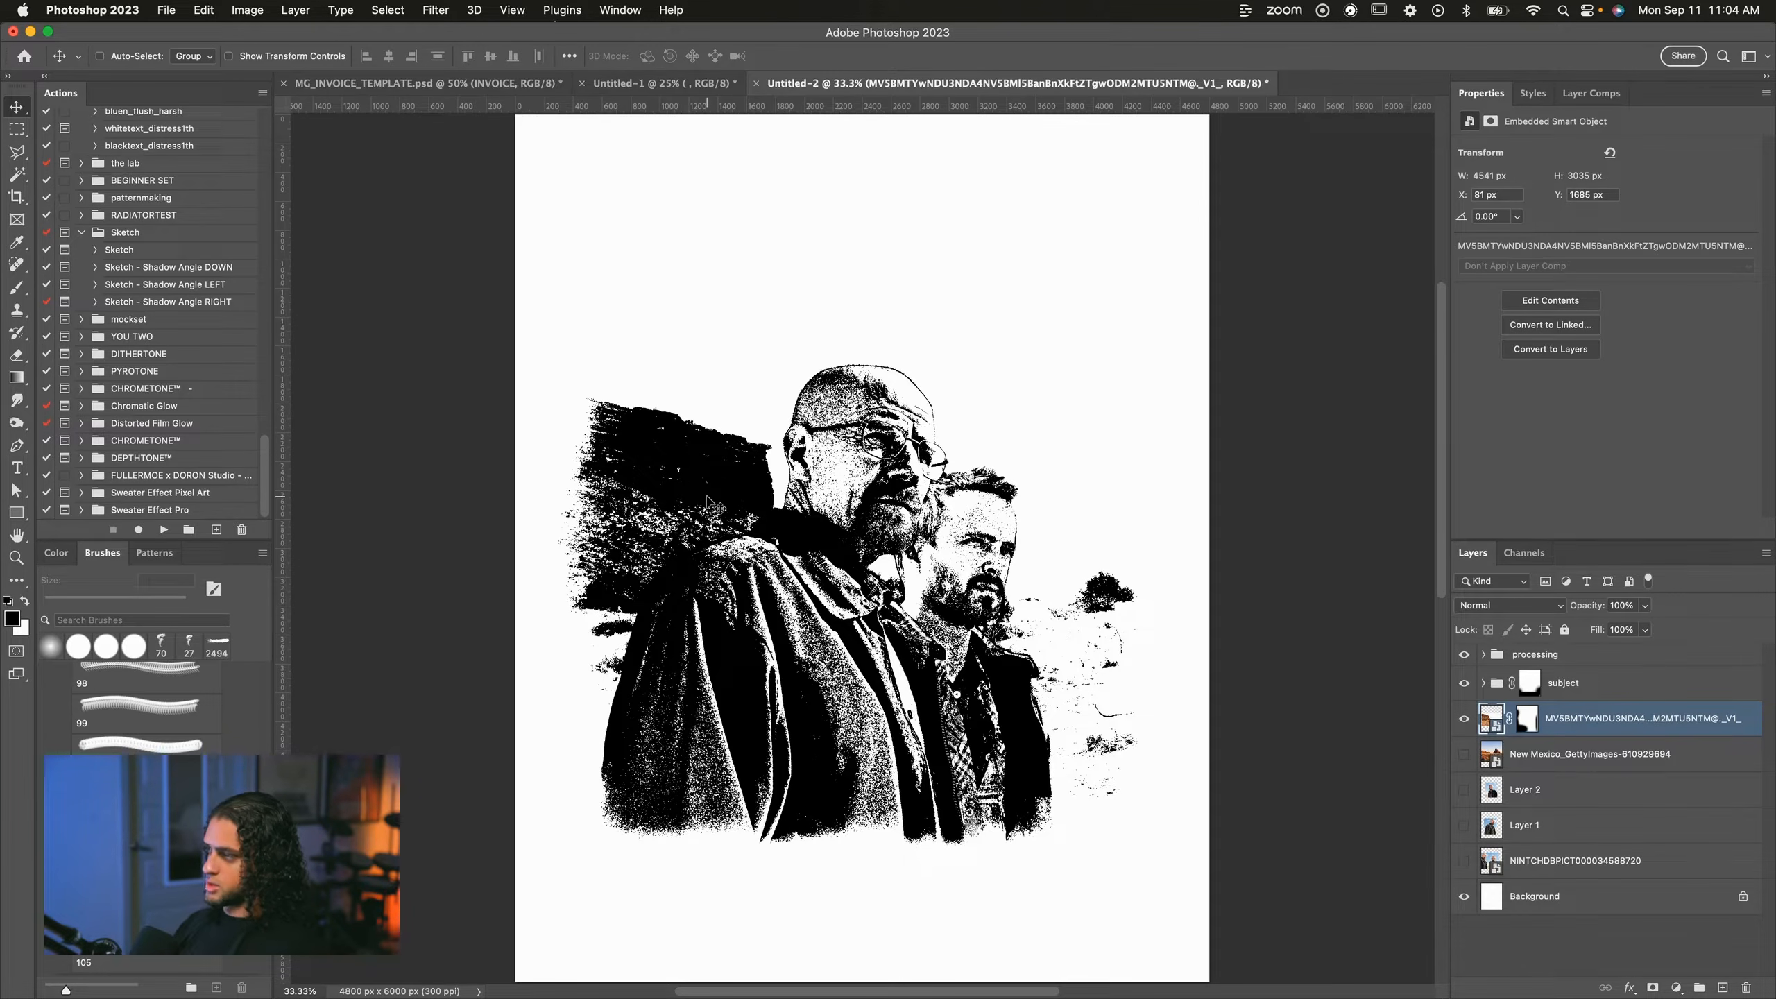
pyautogui.click(247, 10)
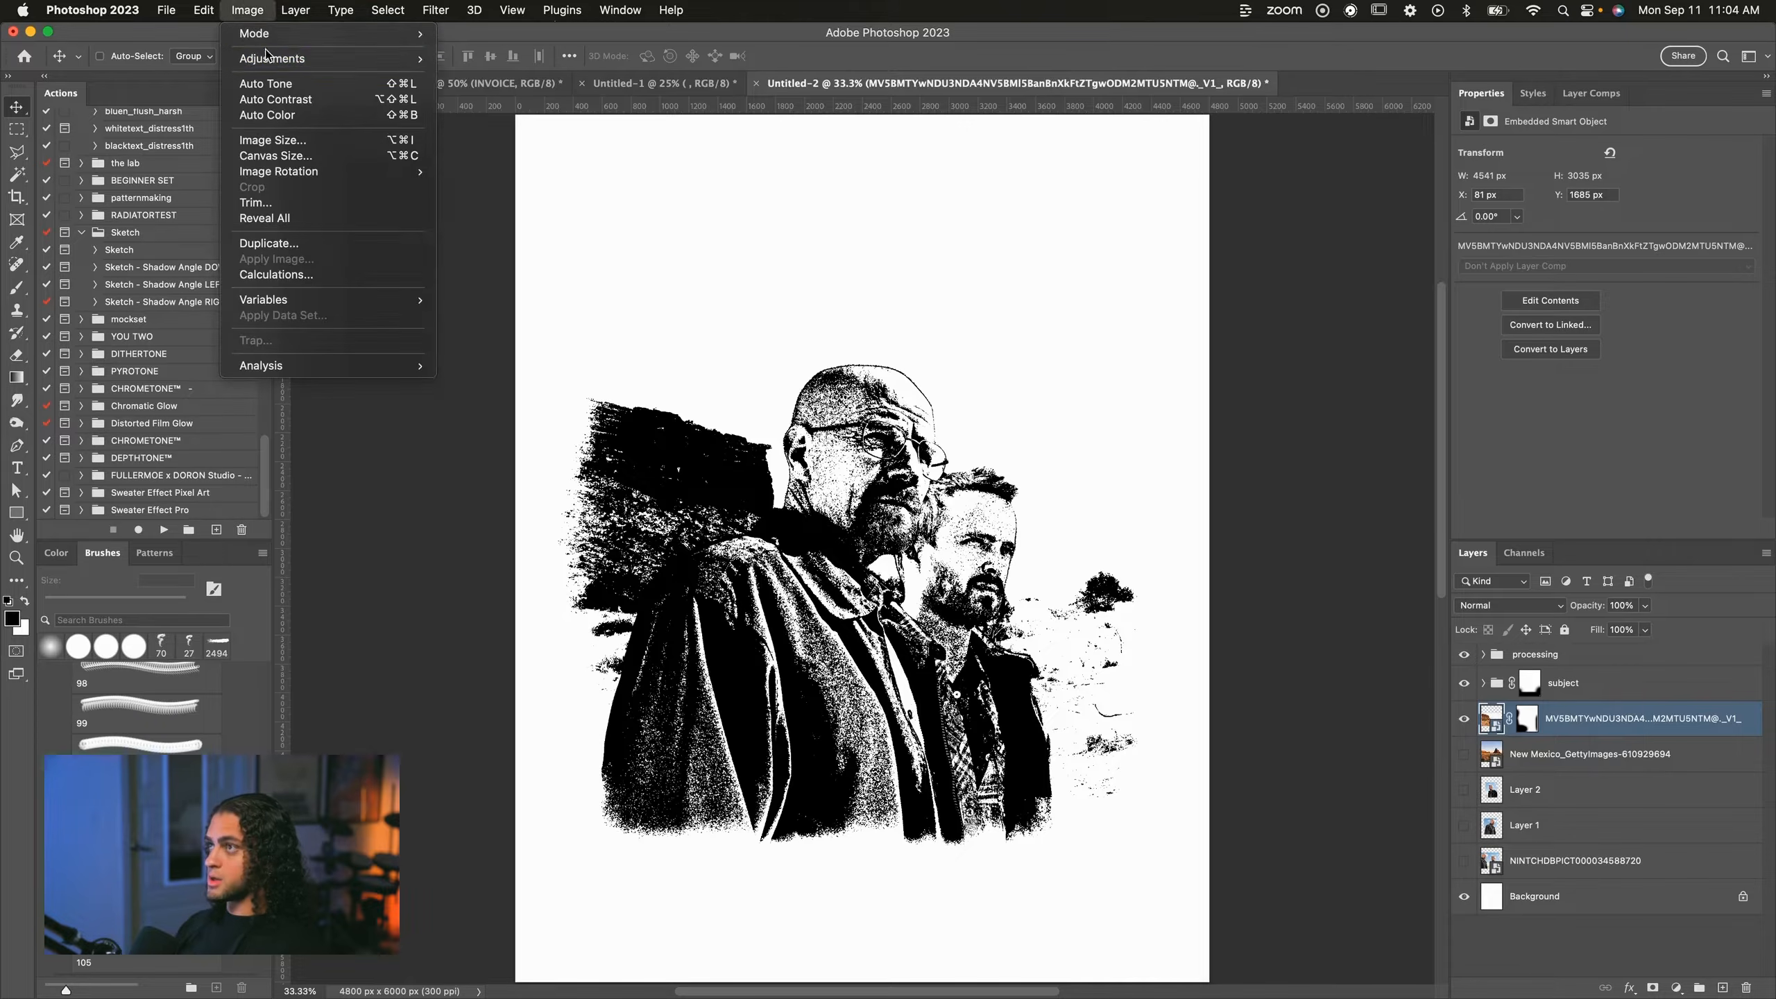
pyautogui.moveTo(315, 58)
pyautogui.click(576, 337)
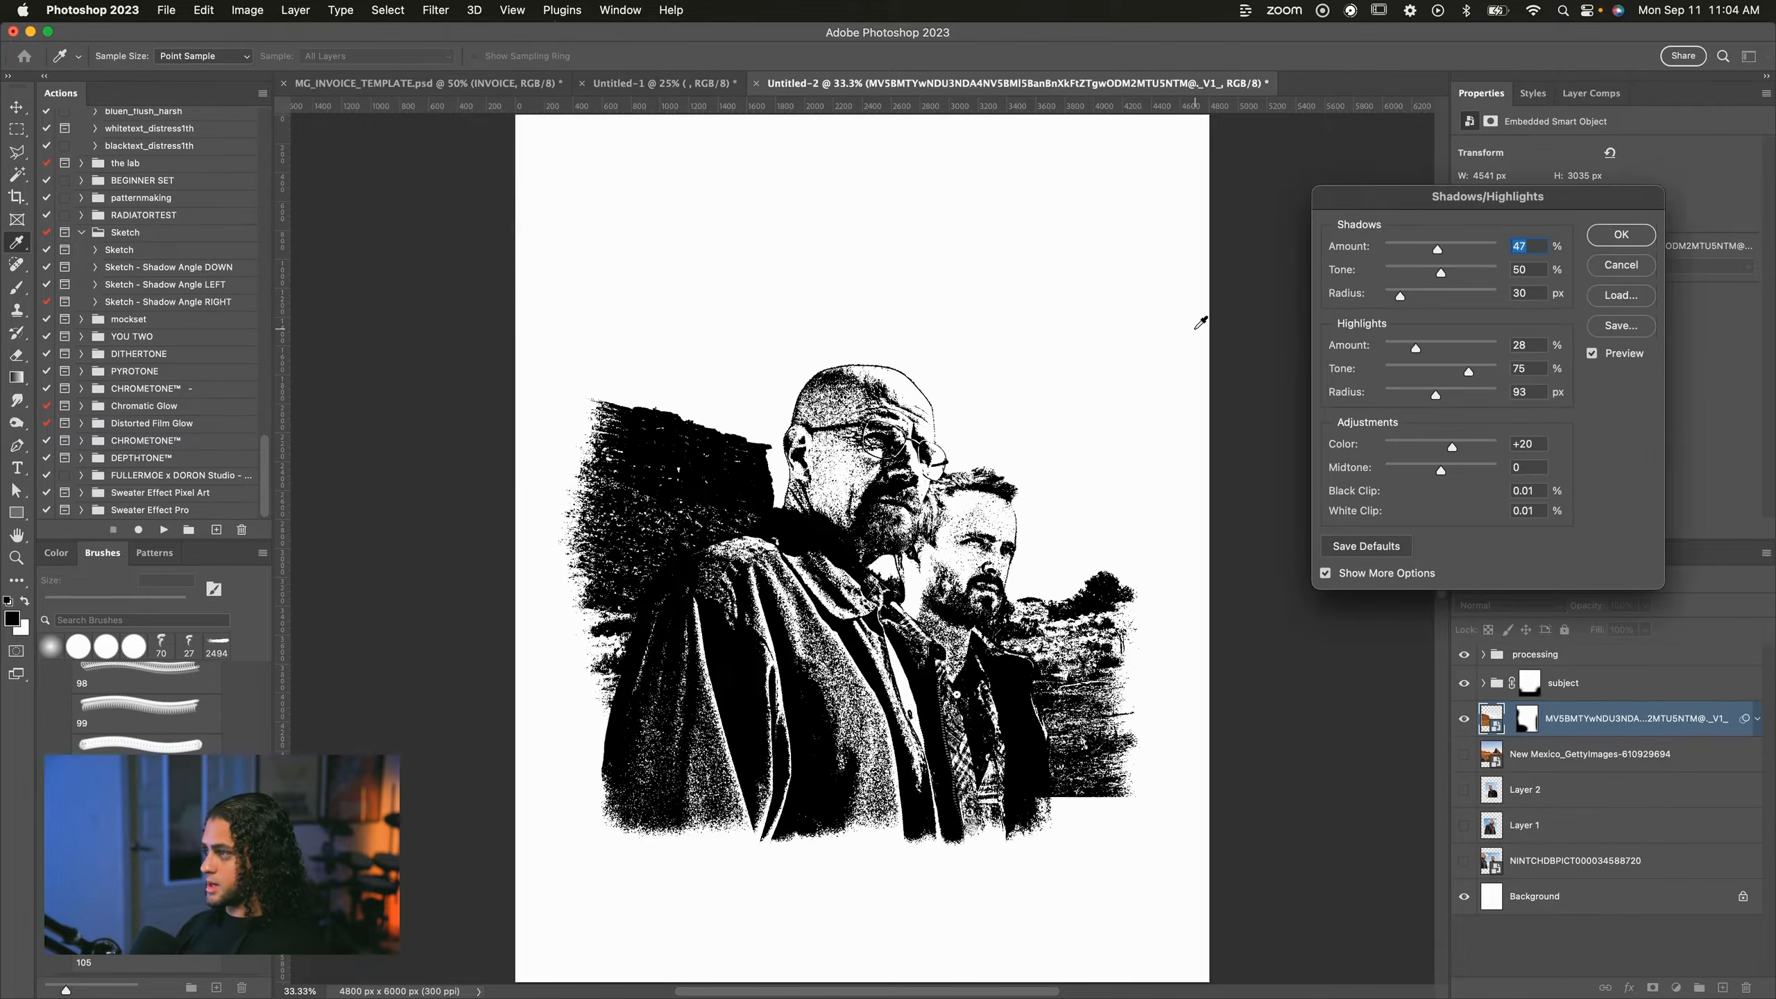
pyautogui.moveTo(1414, 204); pyautogui.dragTo(1362, 252)
pyautogui.press('super+z')
pyautogui.press('super+z')
pyautogui.moveTo(1348, 343); pyautogui.dragTo(1303, 344)
pyautogui.press('Return')
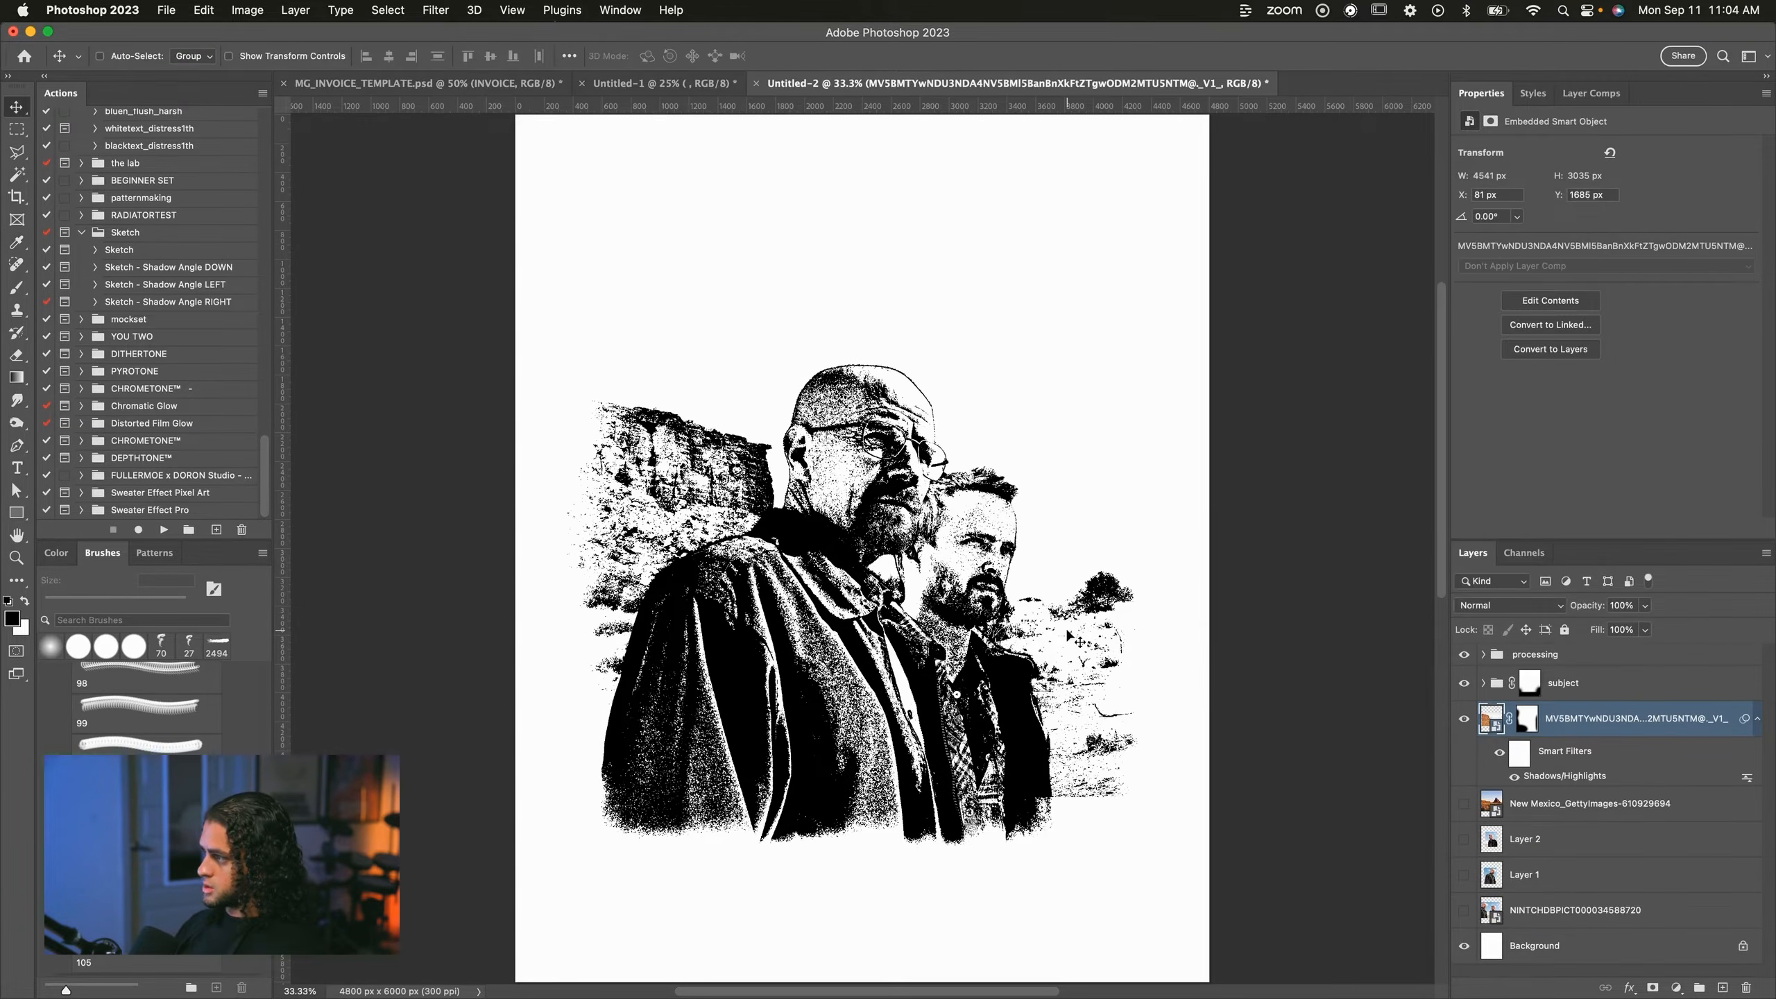
# Reduce the brush to 1100 px and fade the desert image's lower edge beside Jesse on its layer mask.
pyautogui.click(1541, 728)
pyautogui.press('b')
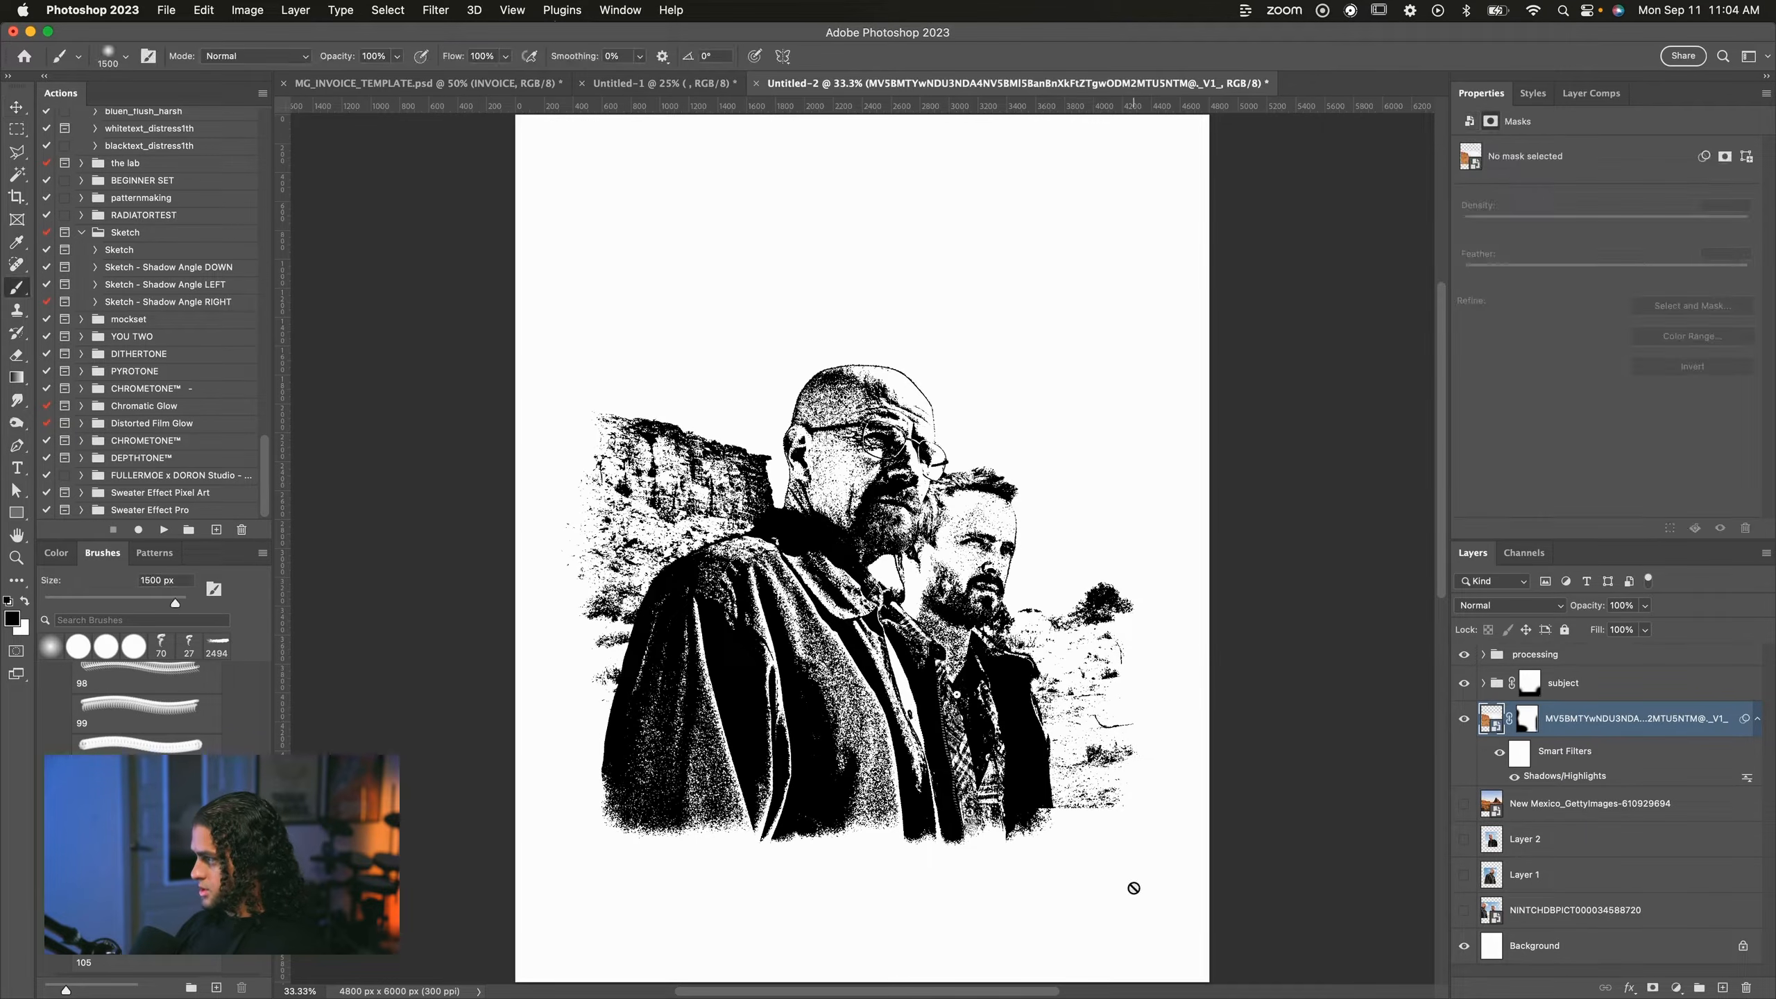
pyautogui.click(1544, 731)
pyautogui.press('[')
pyautogui.press('[')
pyautogui.press('[')
pyautogui.press('[')
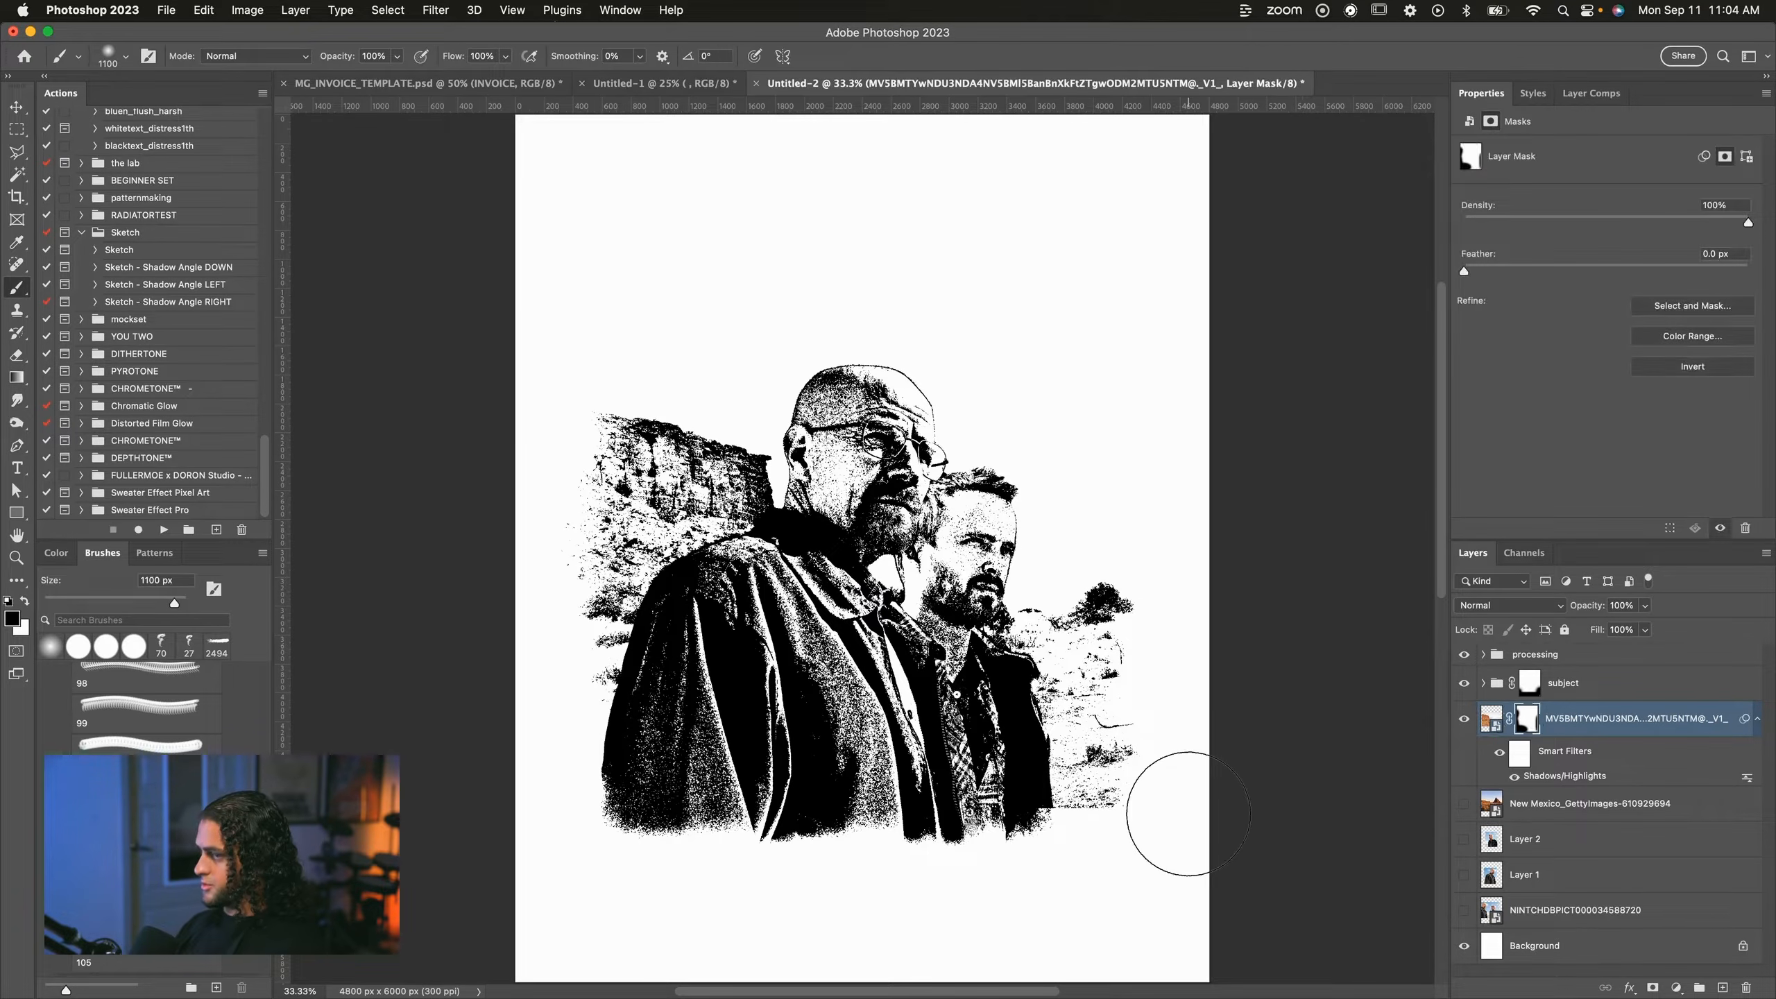
pyautogui.moveTo(952, 907); pyautogui.dragTo(1118, 853)
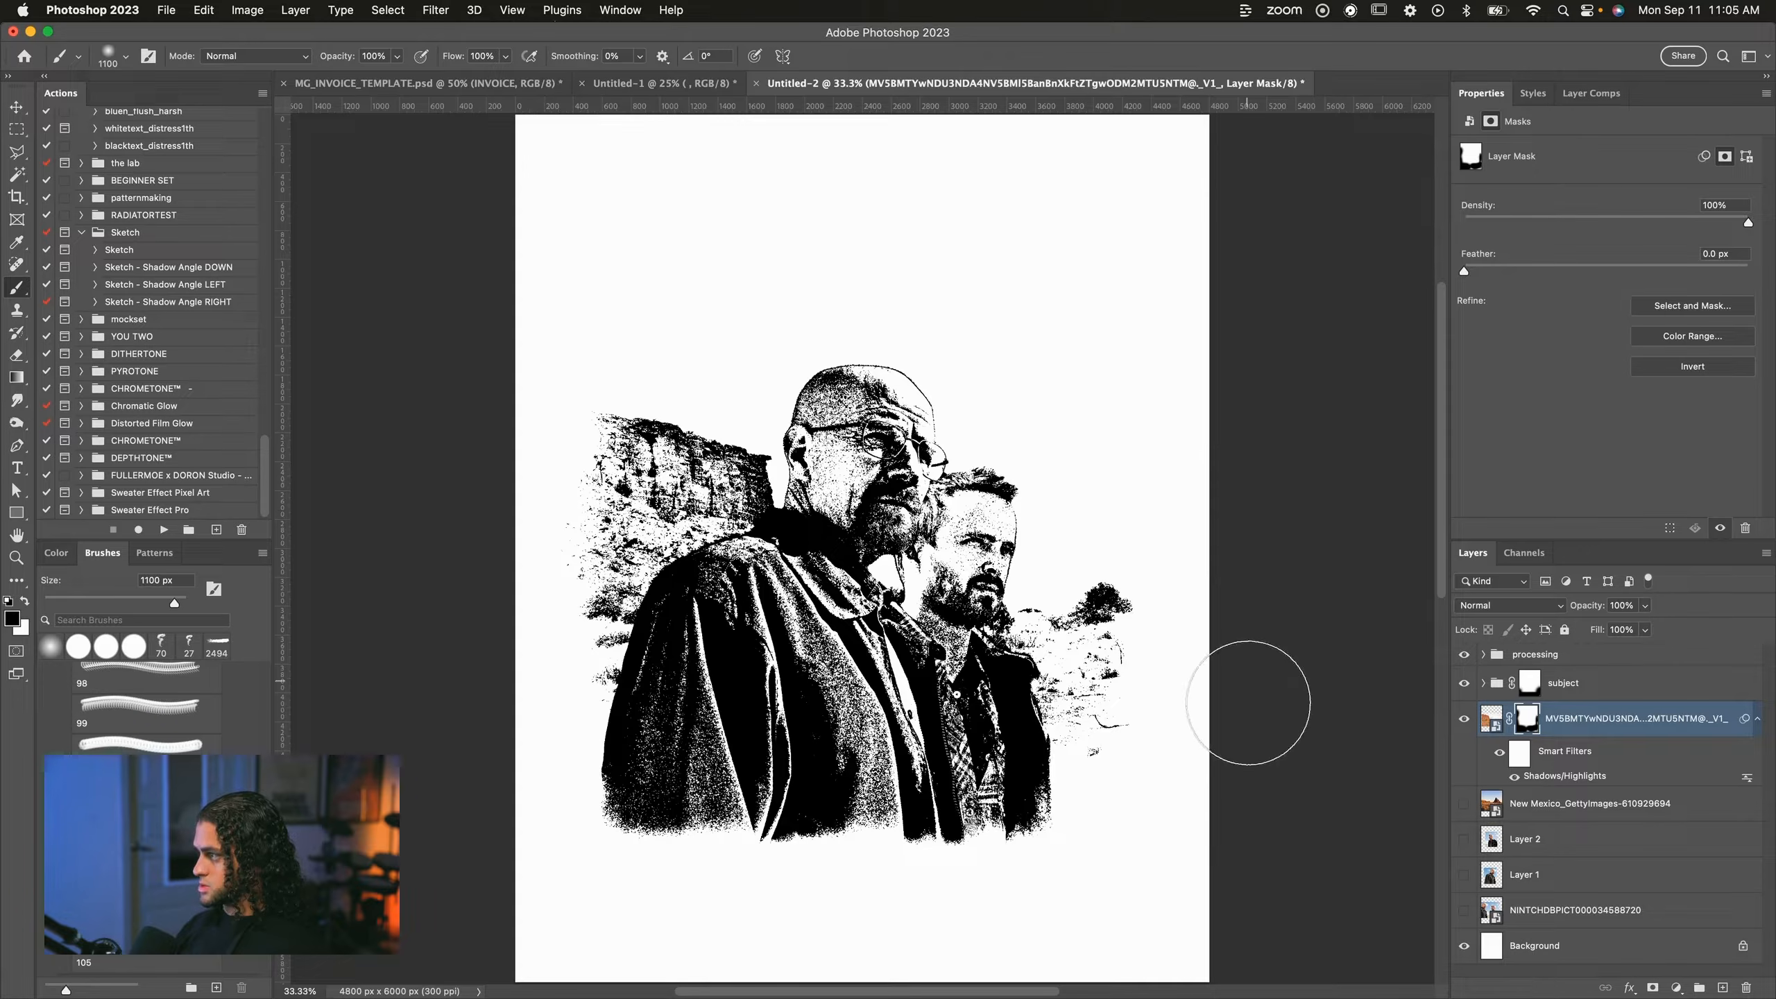
# Reposition the desert image behind the characters at X 73 px, Y 1831 px.
pyautogui.press('v')
pyautogui.moveTo(927, 306)
pyautogui.mouseDown()
pyautogui.moveTo(927, 322)
pyautogui.moveTo(926, 264)
pyautogui.moveTo(943, 268)
pyautogui.moveTo(929, 280)
pyautogui.mouseUp()
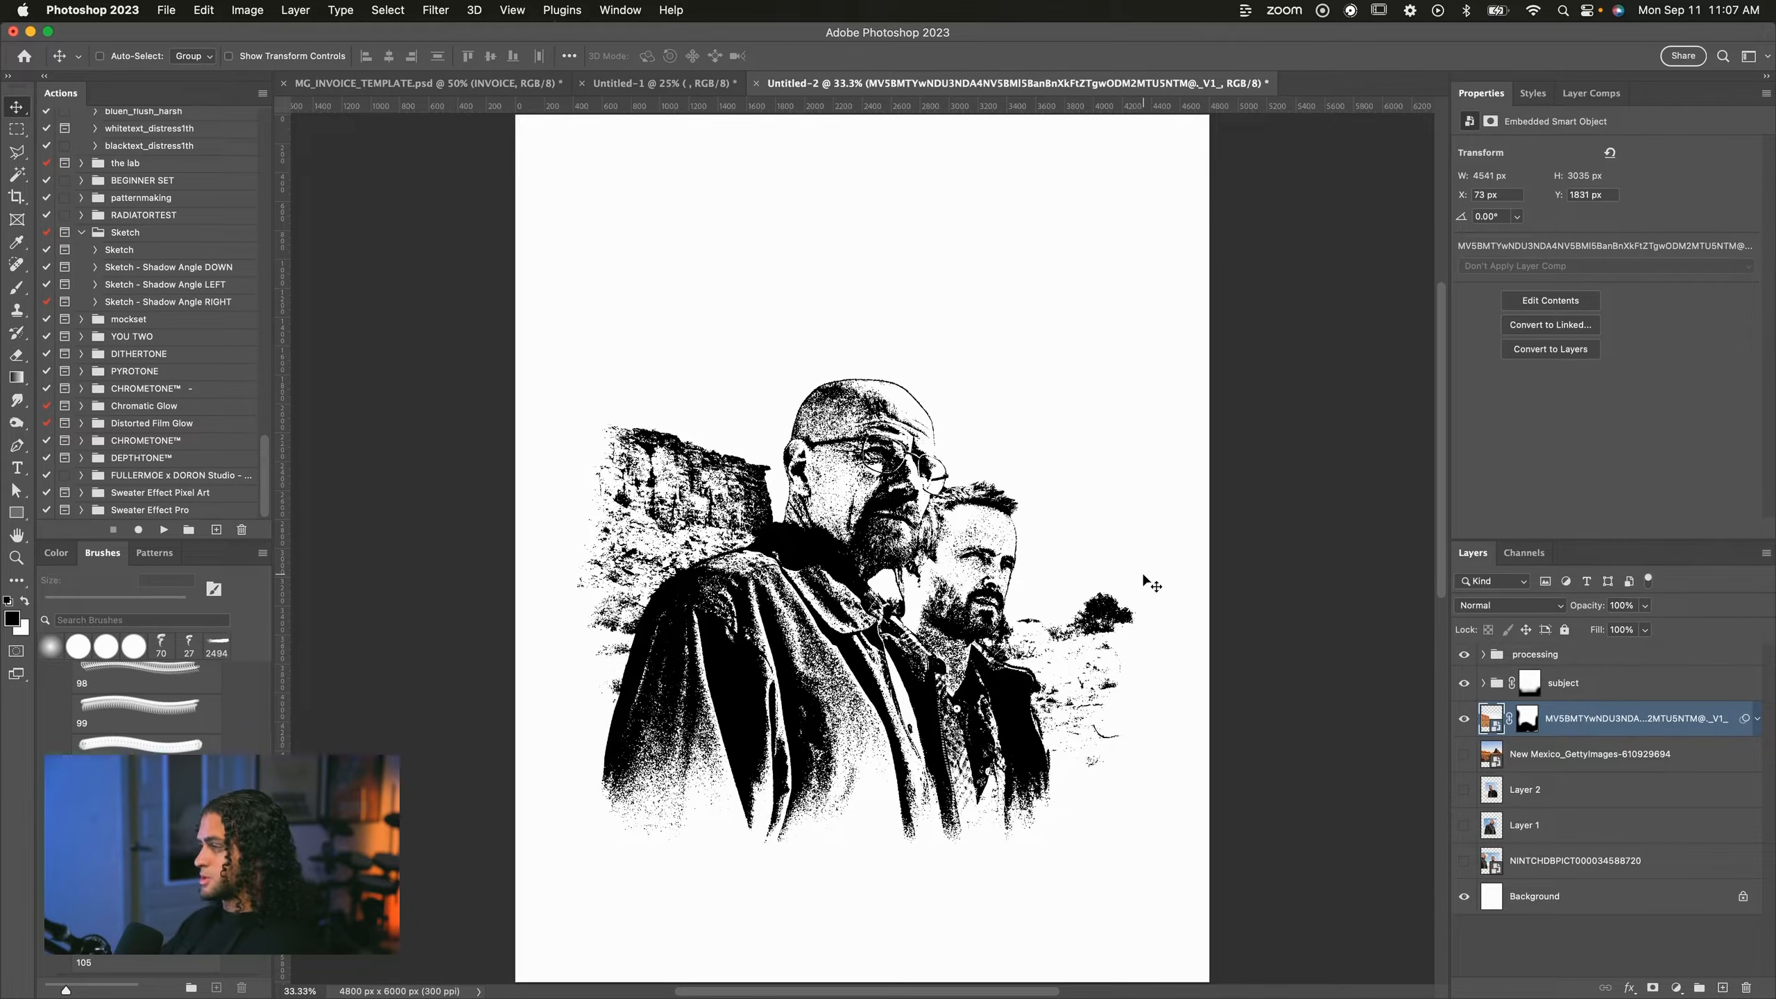
# Switch to Finder, examine the molecule's hexagon in 0_tBOAJEV6xQbInIKM.png from the BREAKING BAD TEE folder, and return to the Photoshop design.
pyautogui.press('super+Tab')
pyautogui.moveTo(1129, 219); pyautogui.dragTo(1045, 147)
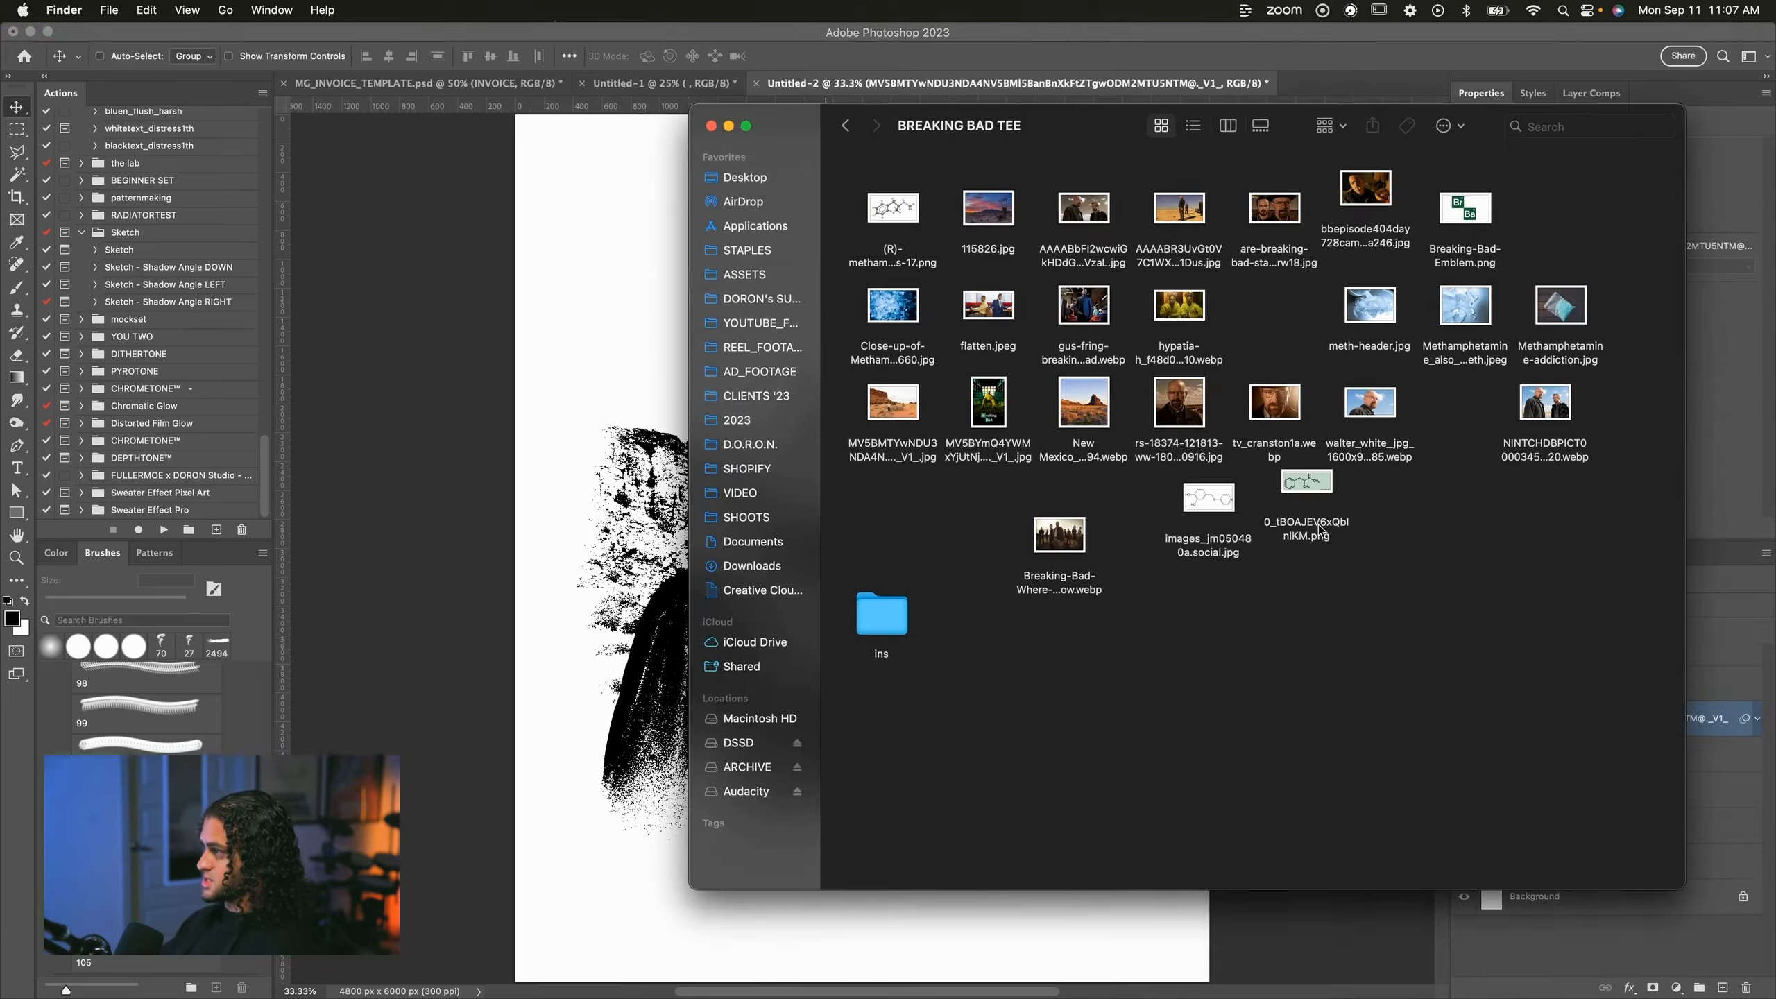
pyautogui.doubleClick(1308, 486)
pyautogui.moveTo(595, 182); pyautogui.dragTo(854, 316)
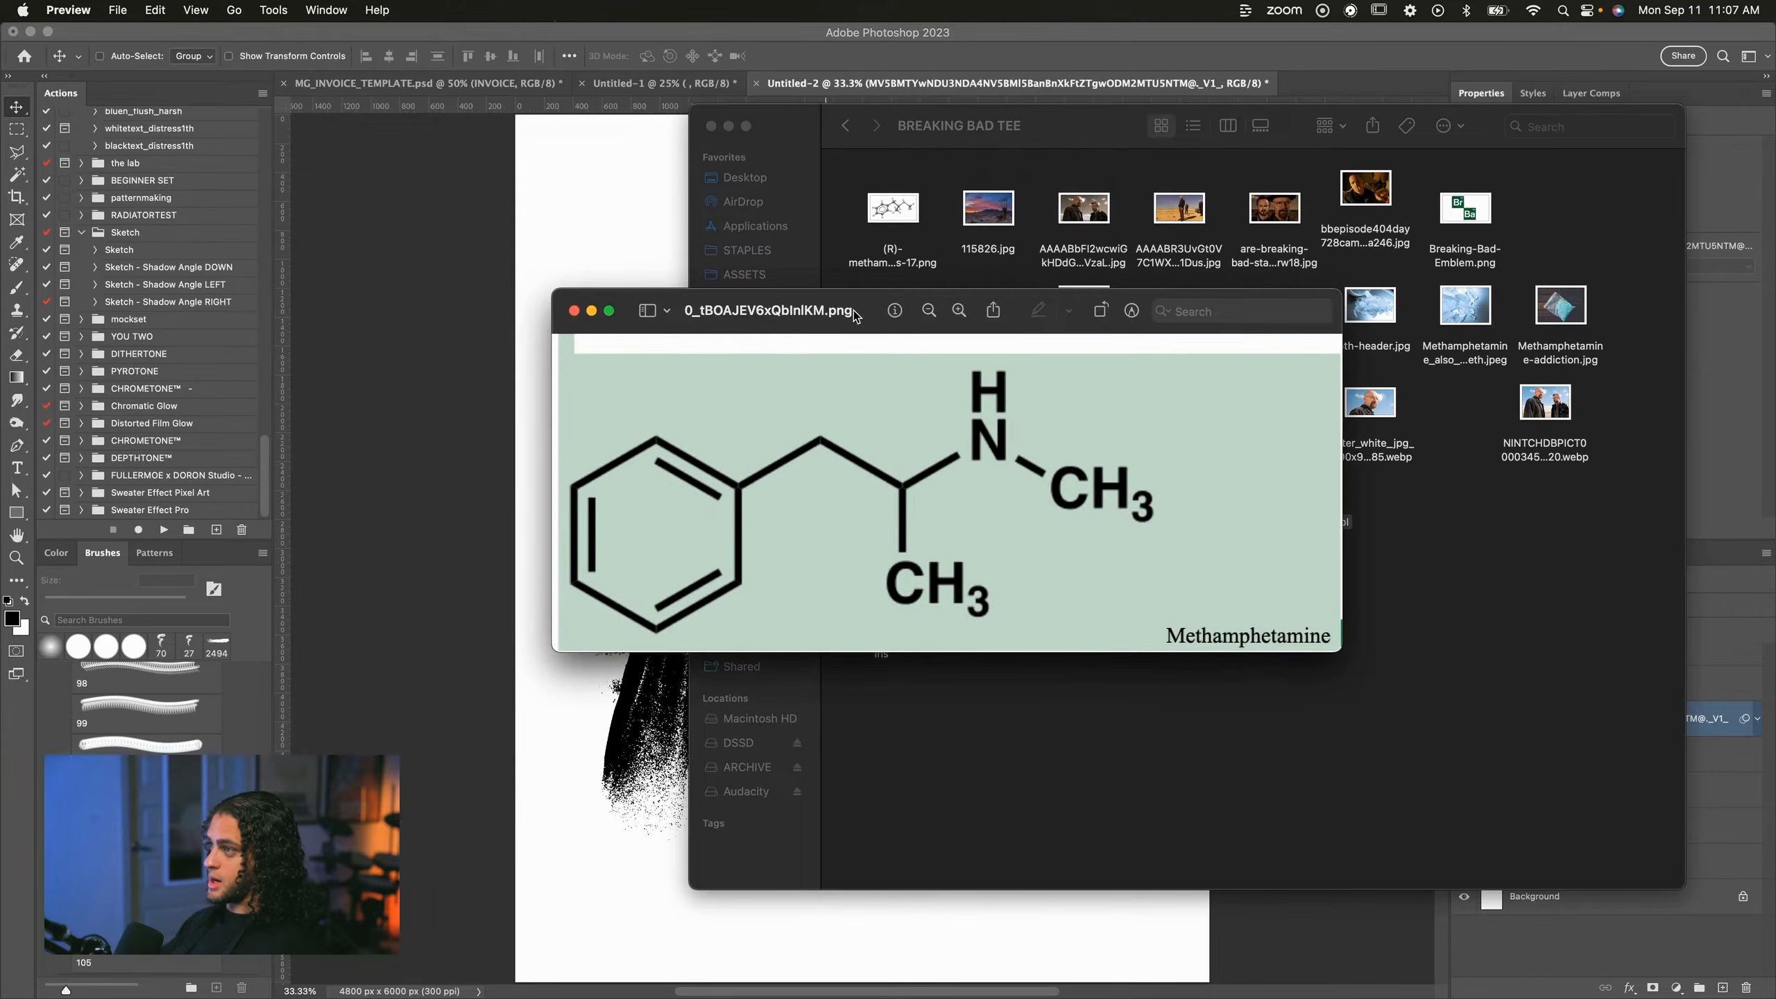
pyautogui.click(788, 124)
pyautogui.moveTo(788, 123); pyautogui.dragTo(969, 151)
pyautogui.click(677, 468)
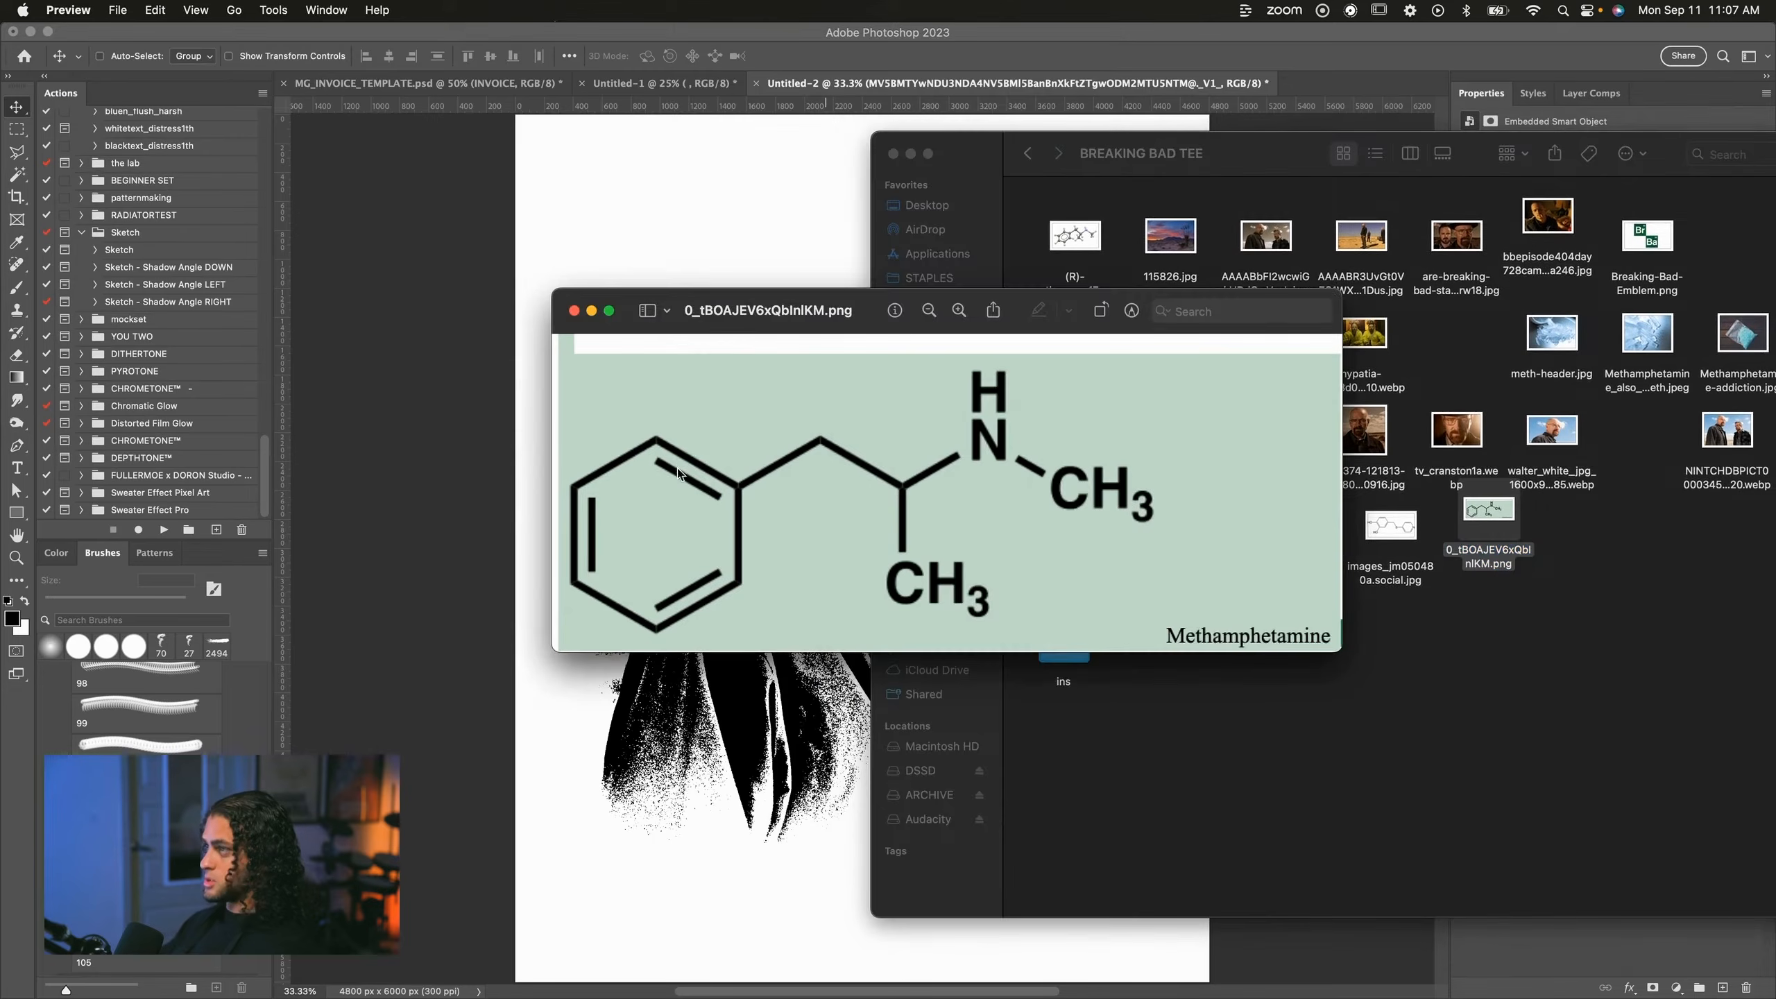
pyautogui.click(574, 311)
pyautogui.click(686, 298)
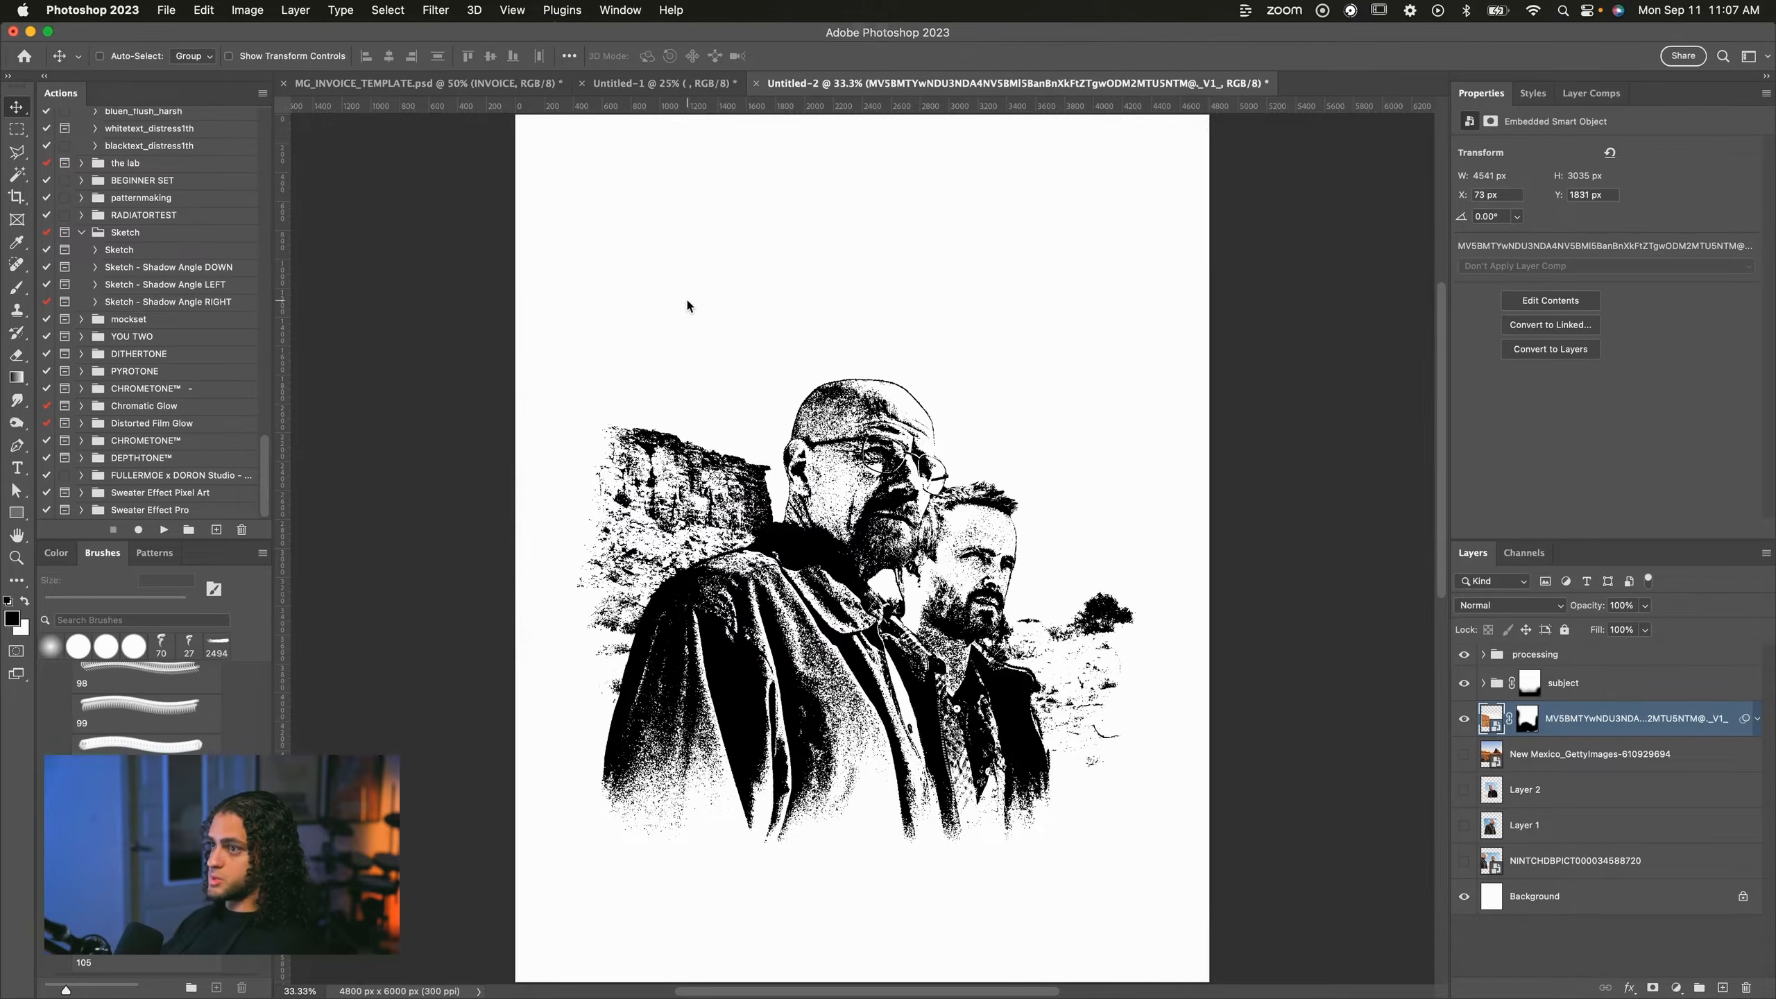
# Draw a black six-sided polygon and scale it behind the characters to about 3281 x 2841 px at X 677.75 px, Y 1541.5 px.
pyautogui.click(12, 517)
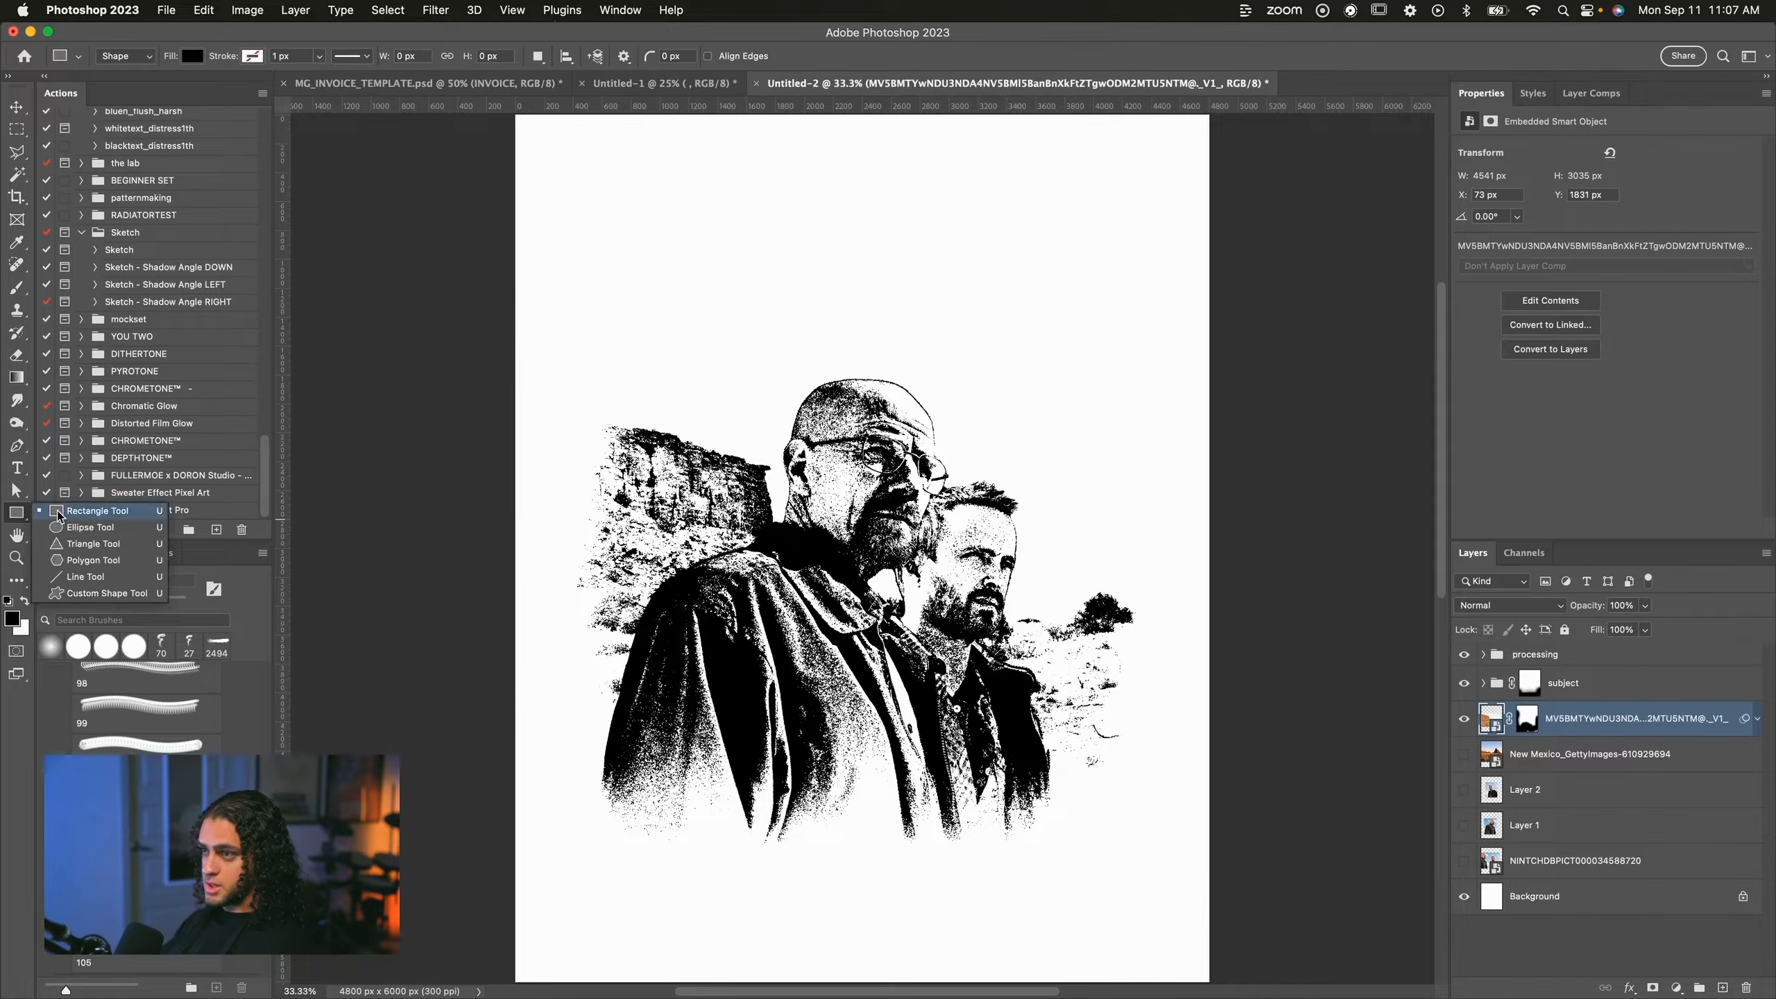
pyautogui.click(106, 564)
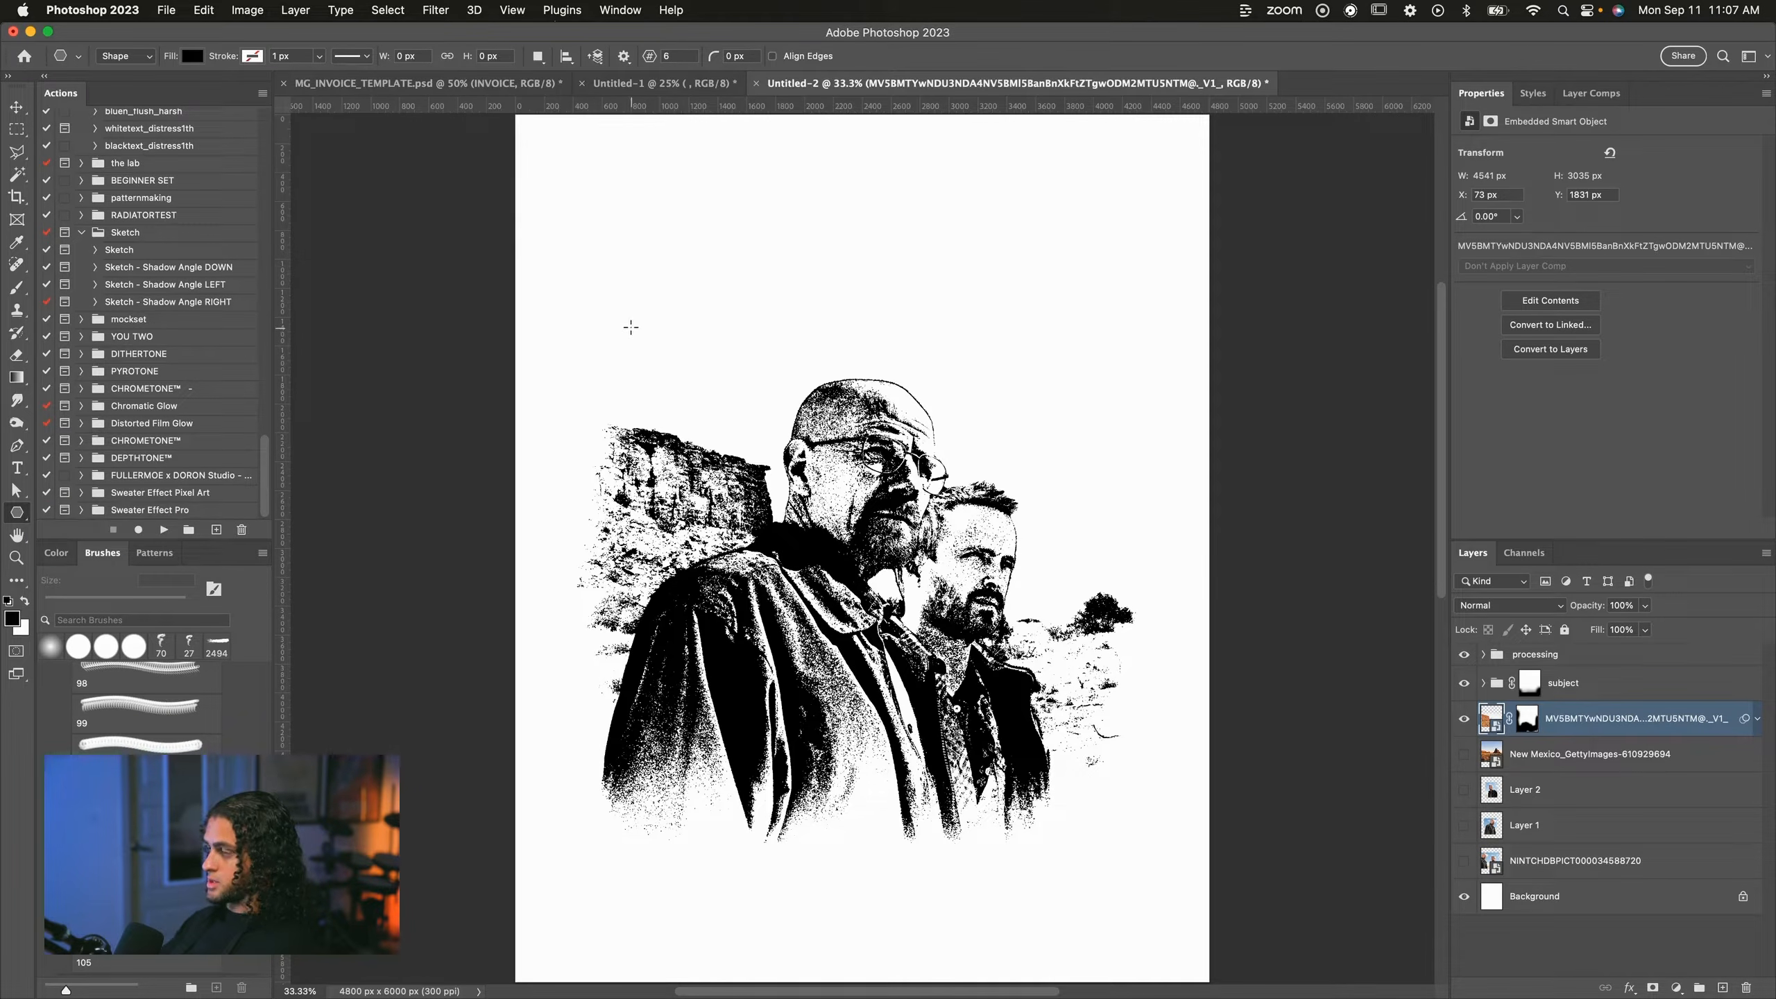
pyautogui.moveTo(631, 327); pyautogui.dragTo(833, 561)
pyautogui.press('v')
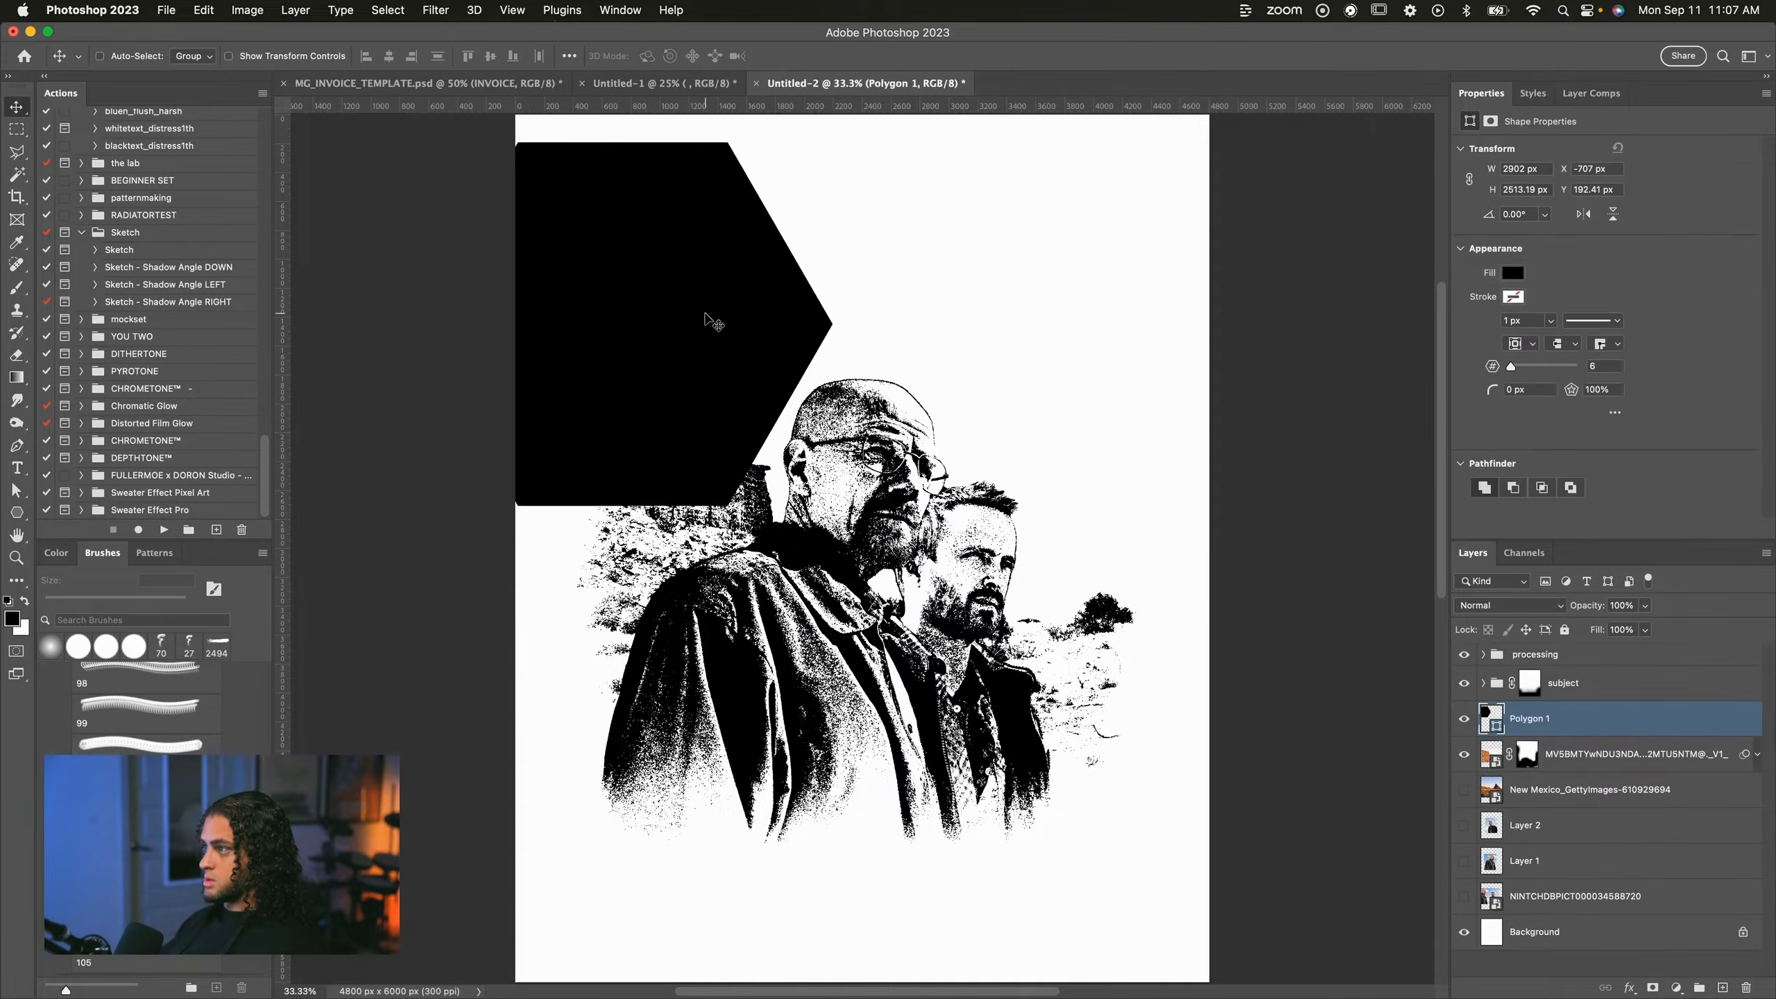
pyautogui.moveTo(714, 323); pyautogui.dragTo(941, 555)
pyautogui.hotkey('ctrl', 't')
pyautogui.moveTo(1060, 556); pyautogui.dragTo(1088, 544)
pyautogui.press('Return')
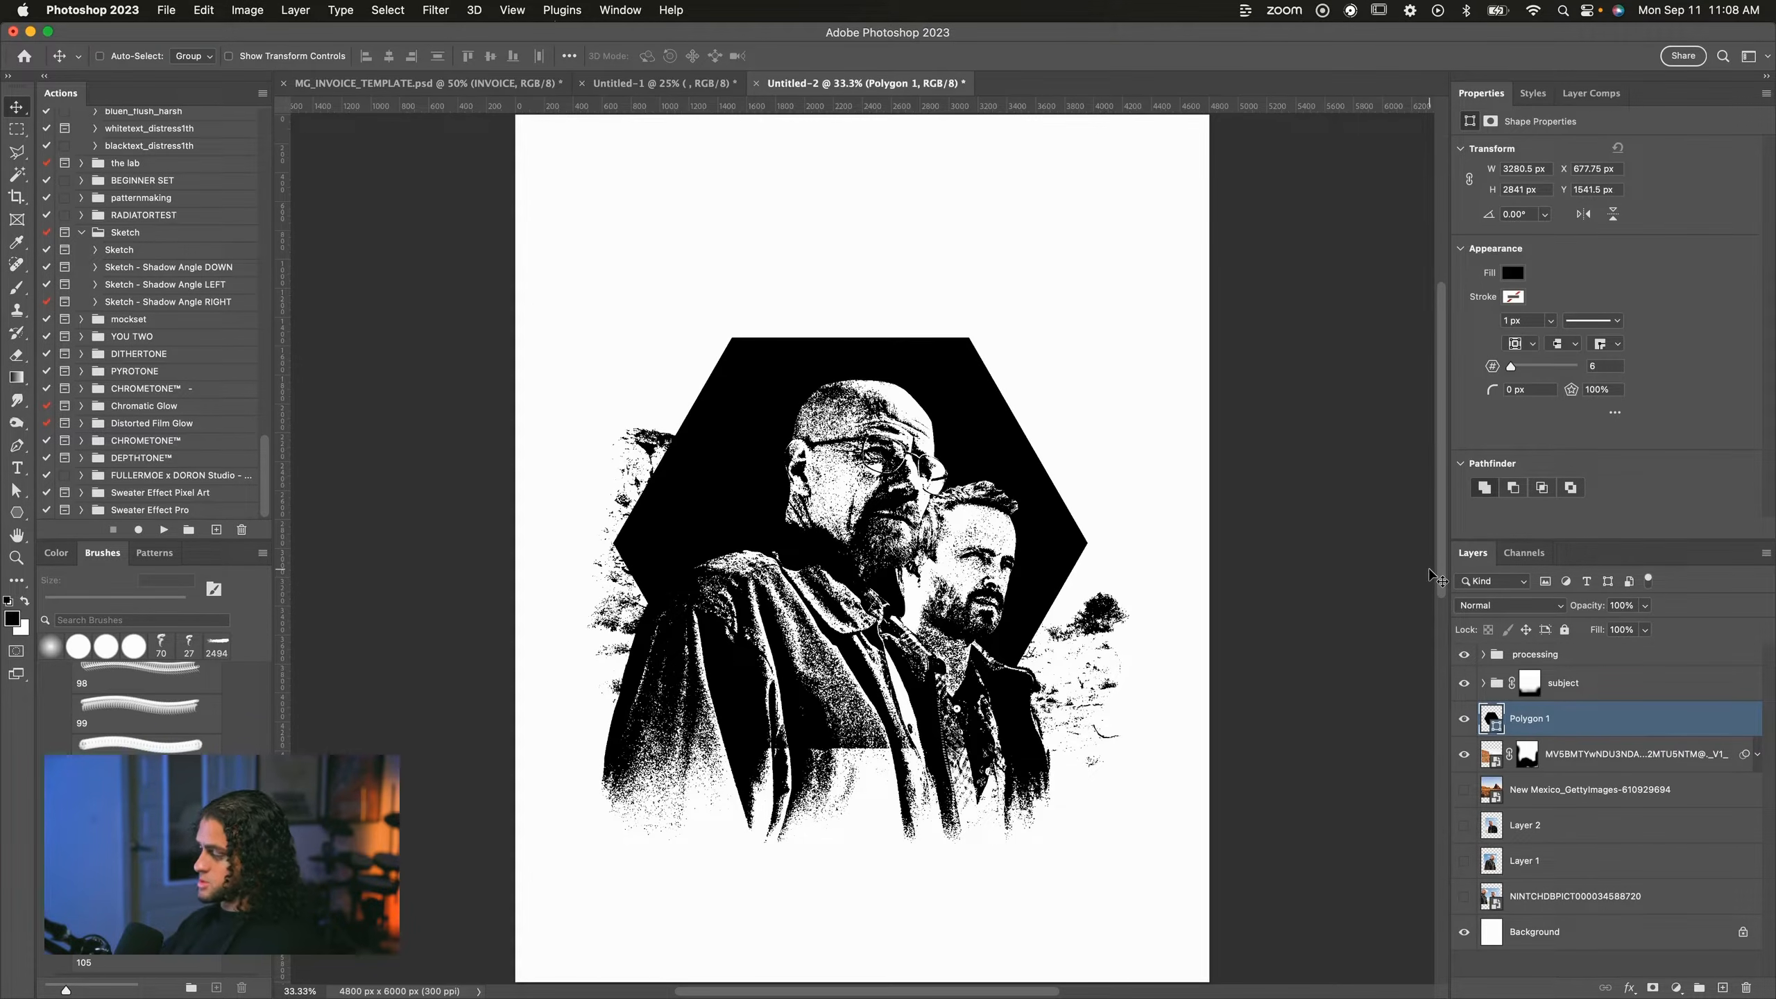
# Set the hexagon's fill to 0% and give it a black inside stroke of 101 px.
pyautogui.hotkey('shift', '0')
pyautogui.hotkey('shift', '0')
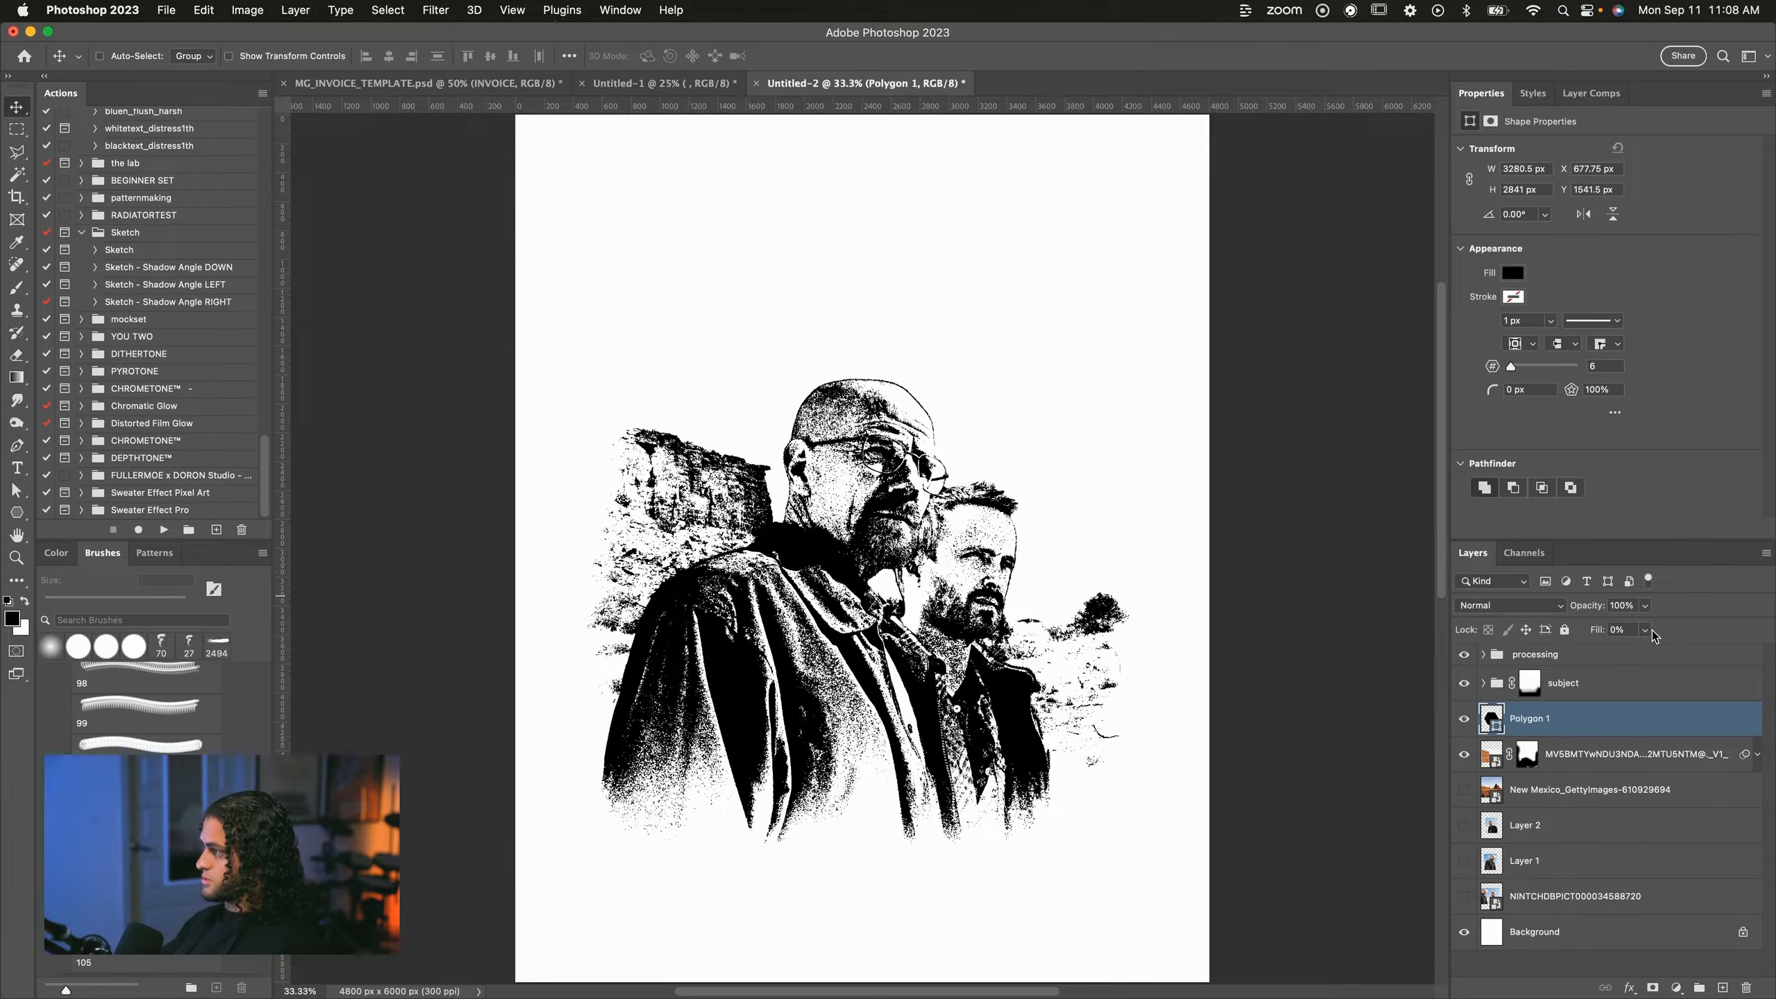
pyautogui.doubleClick(1616, 727)
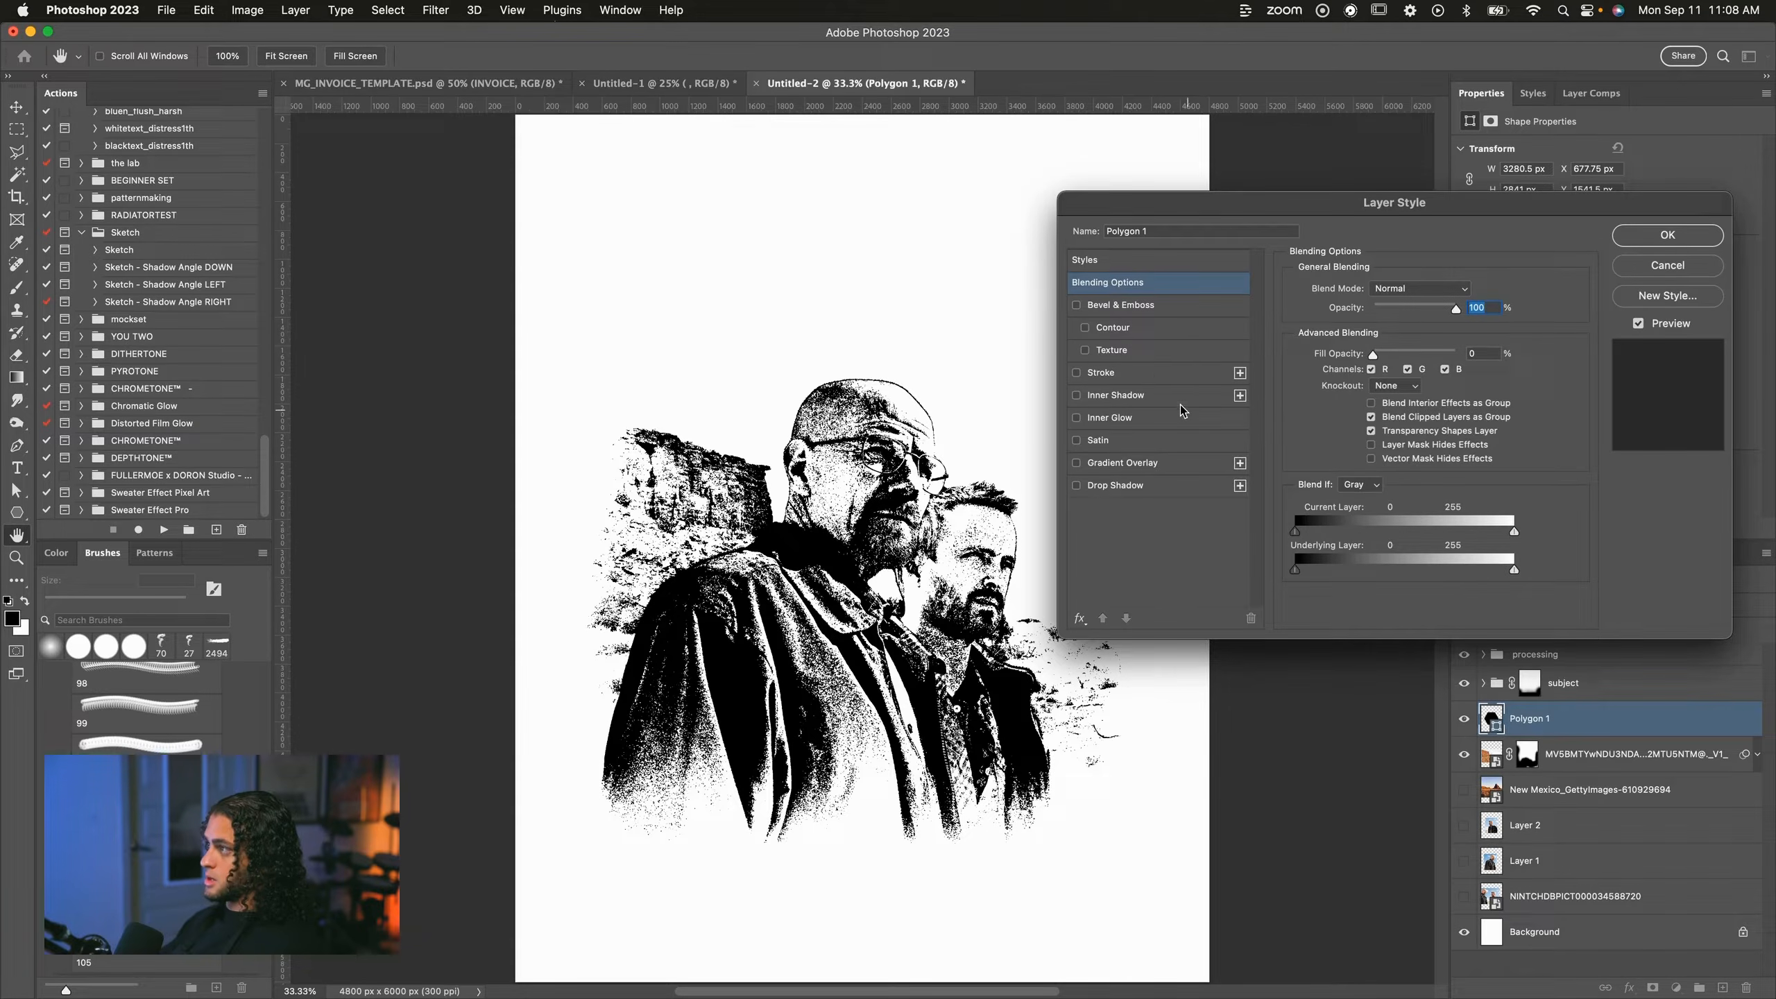
pyautogui.click(1155, 381)
pyautogui.moveTo(1249, 203); pyautogui.dragTo(1194, 199)
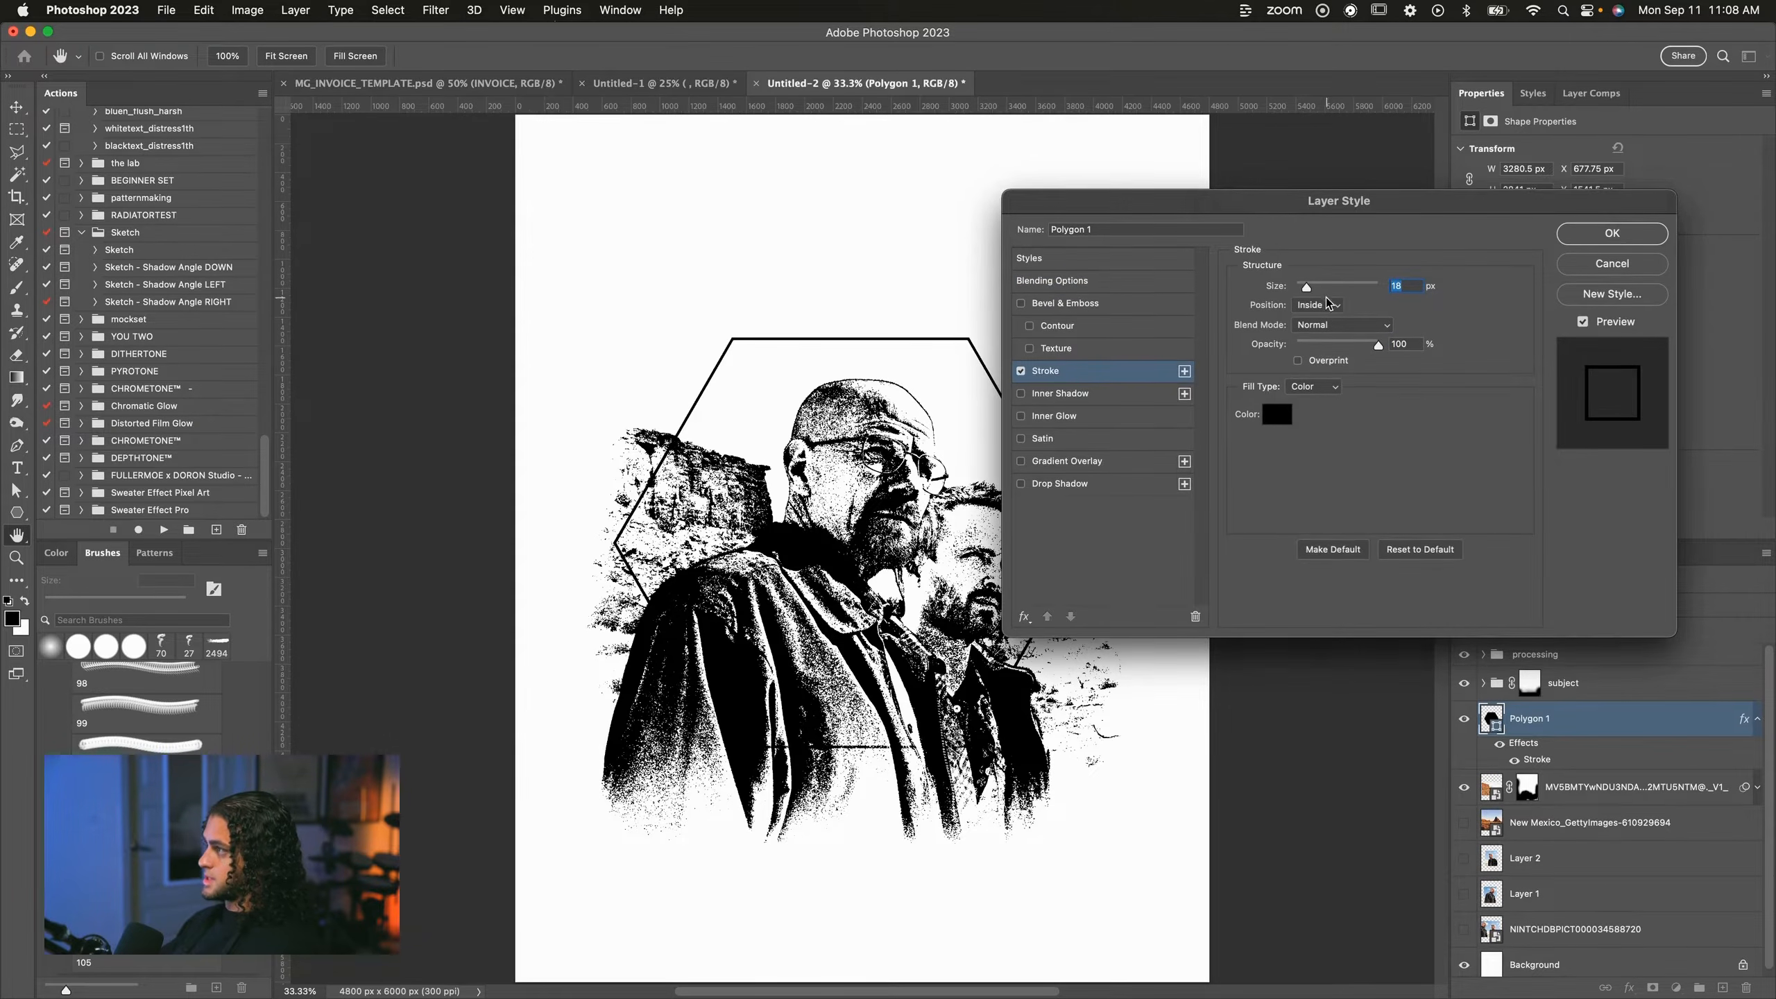
pyautogui.moveTo(1307, 289); pyautogui.dragTo(1330, 290)
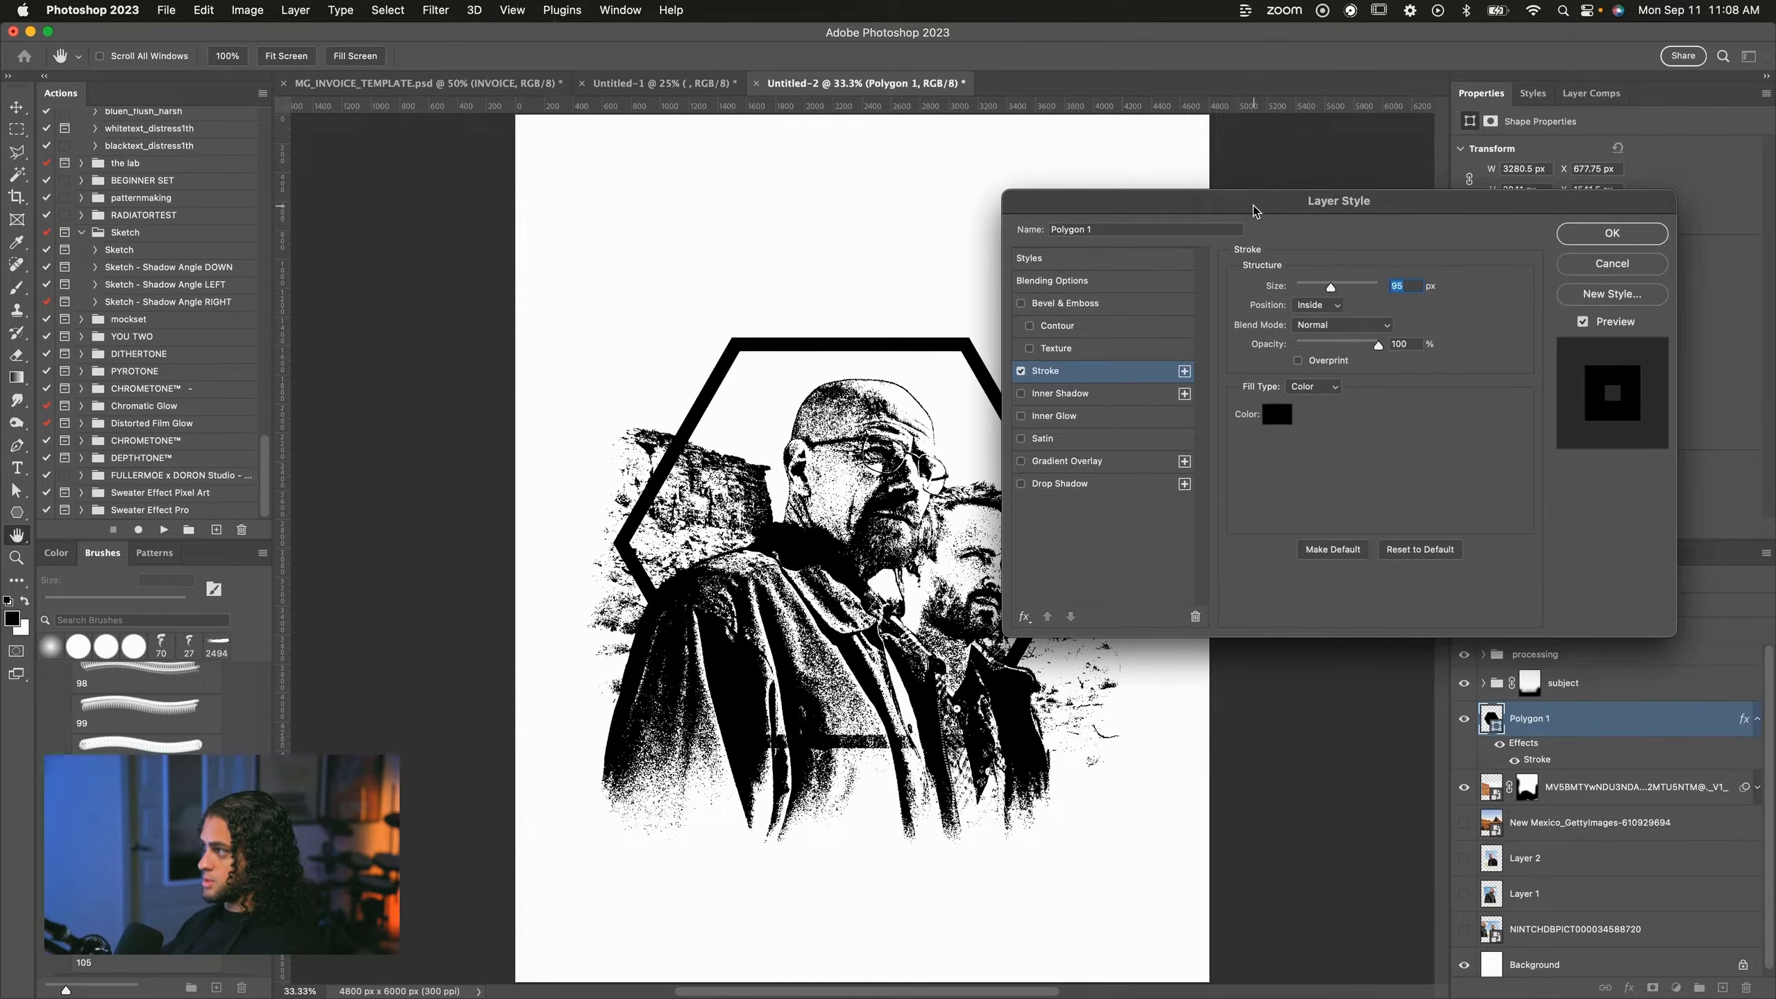
pyautogui.moveTo(1254, 211)
pyautogui.mouseDown()
pyautogui.moveTo(1333, 210)
pyautogui.moveTo(1312, 209)
pyautogui.mouseUp()
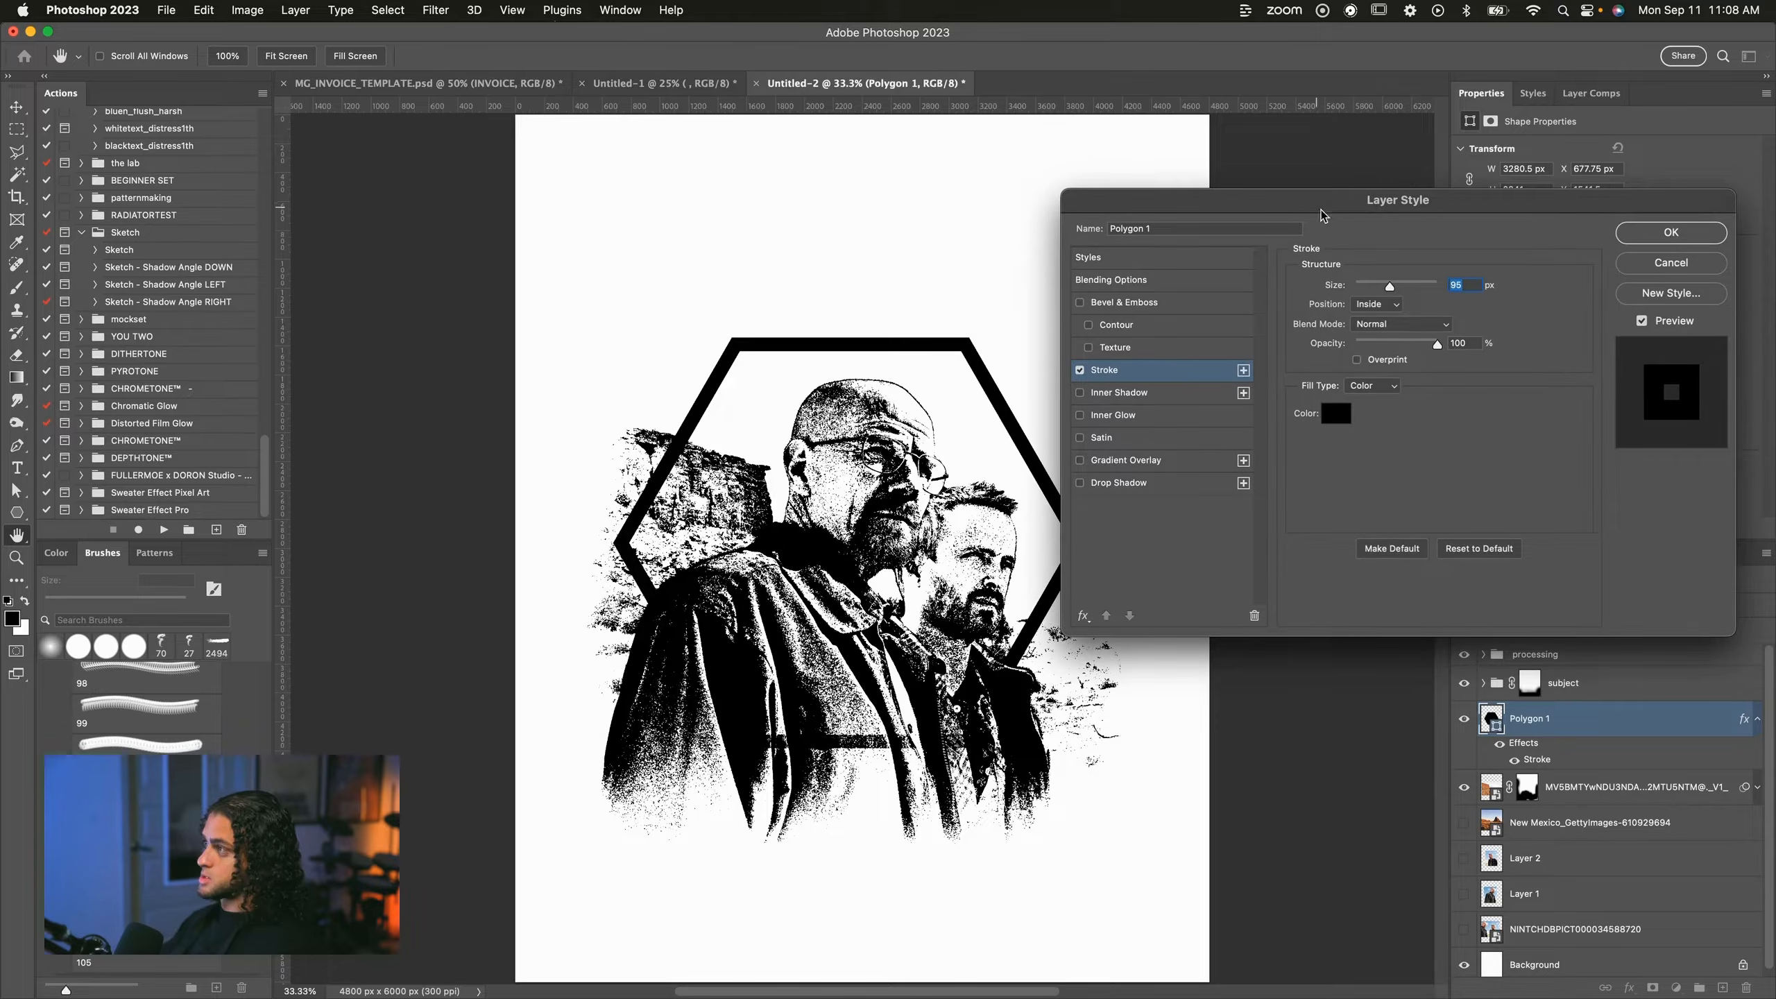
pyautogui.moveTo(1390, 287); pyautogui.dragTo(1391, 286)
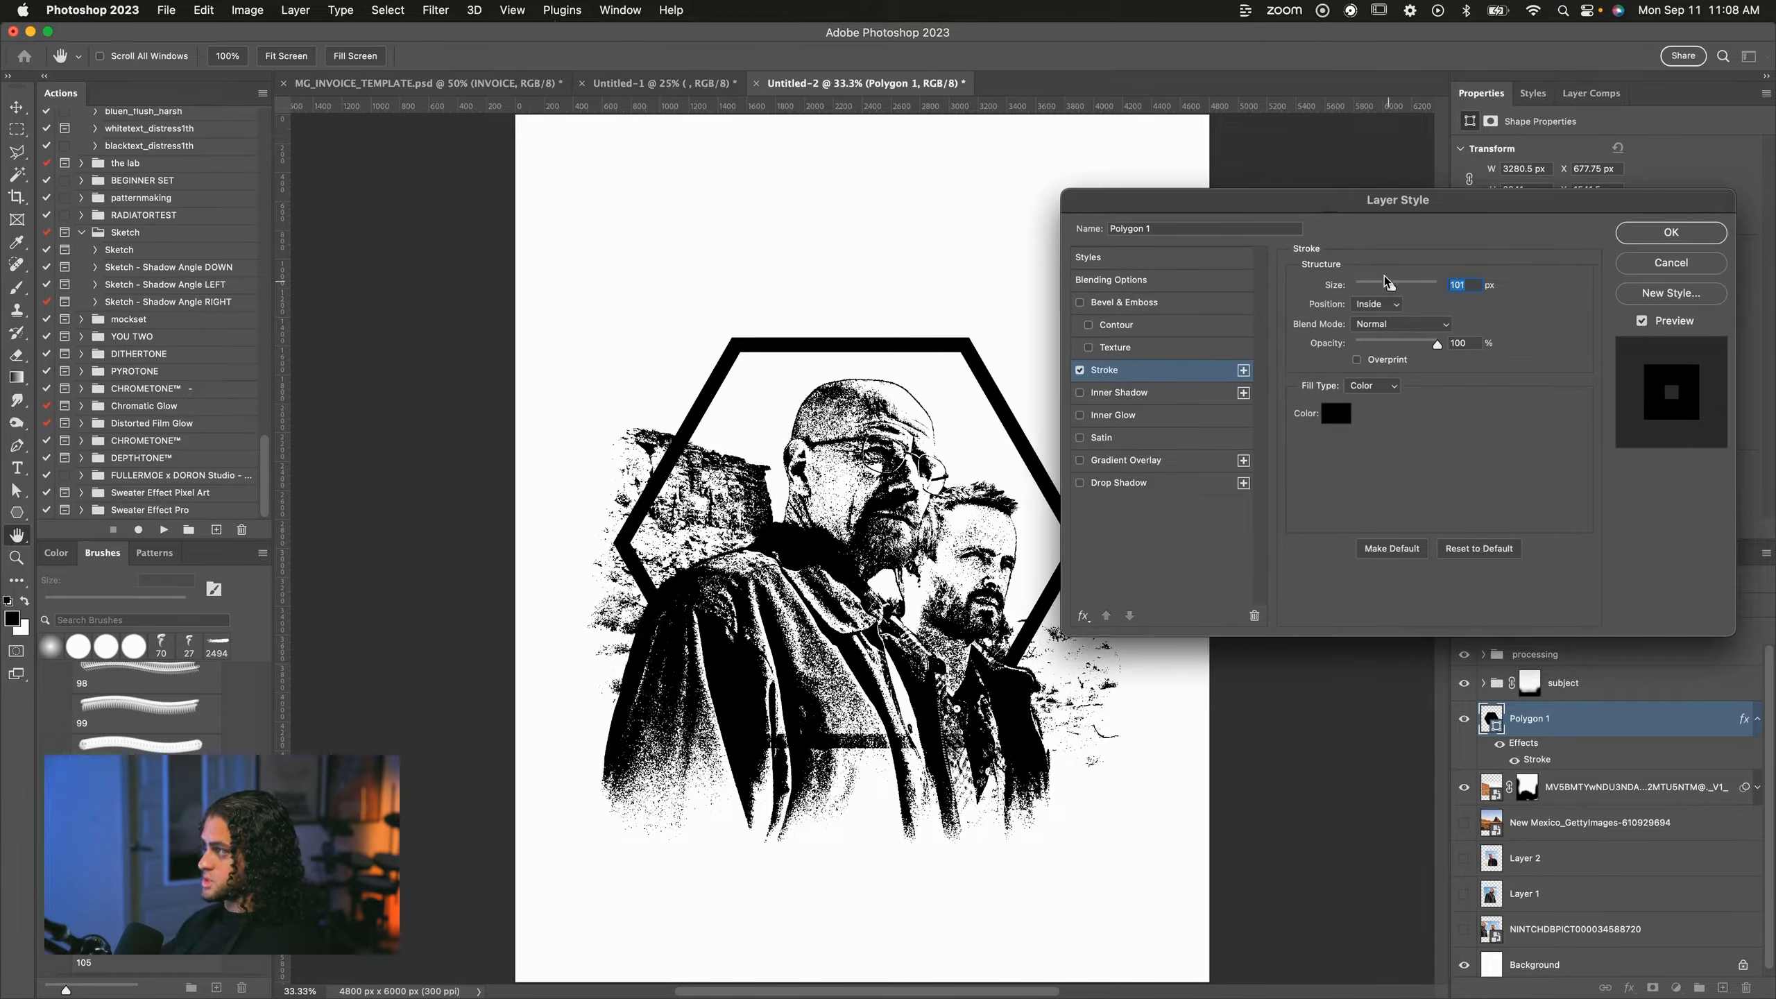
pyautogui.moveTo(1333, 209)
pyautogui.mouseDown()
pyautogui.moveTo(1403, 207)
pyautogui.moveTo(1376, 206)
pyautogui.mouseUp()
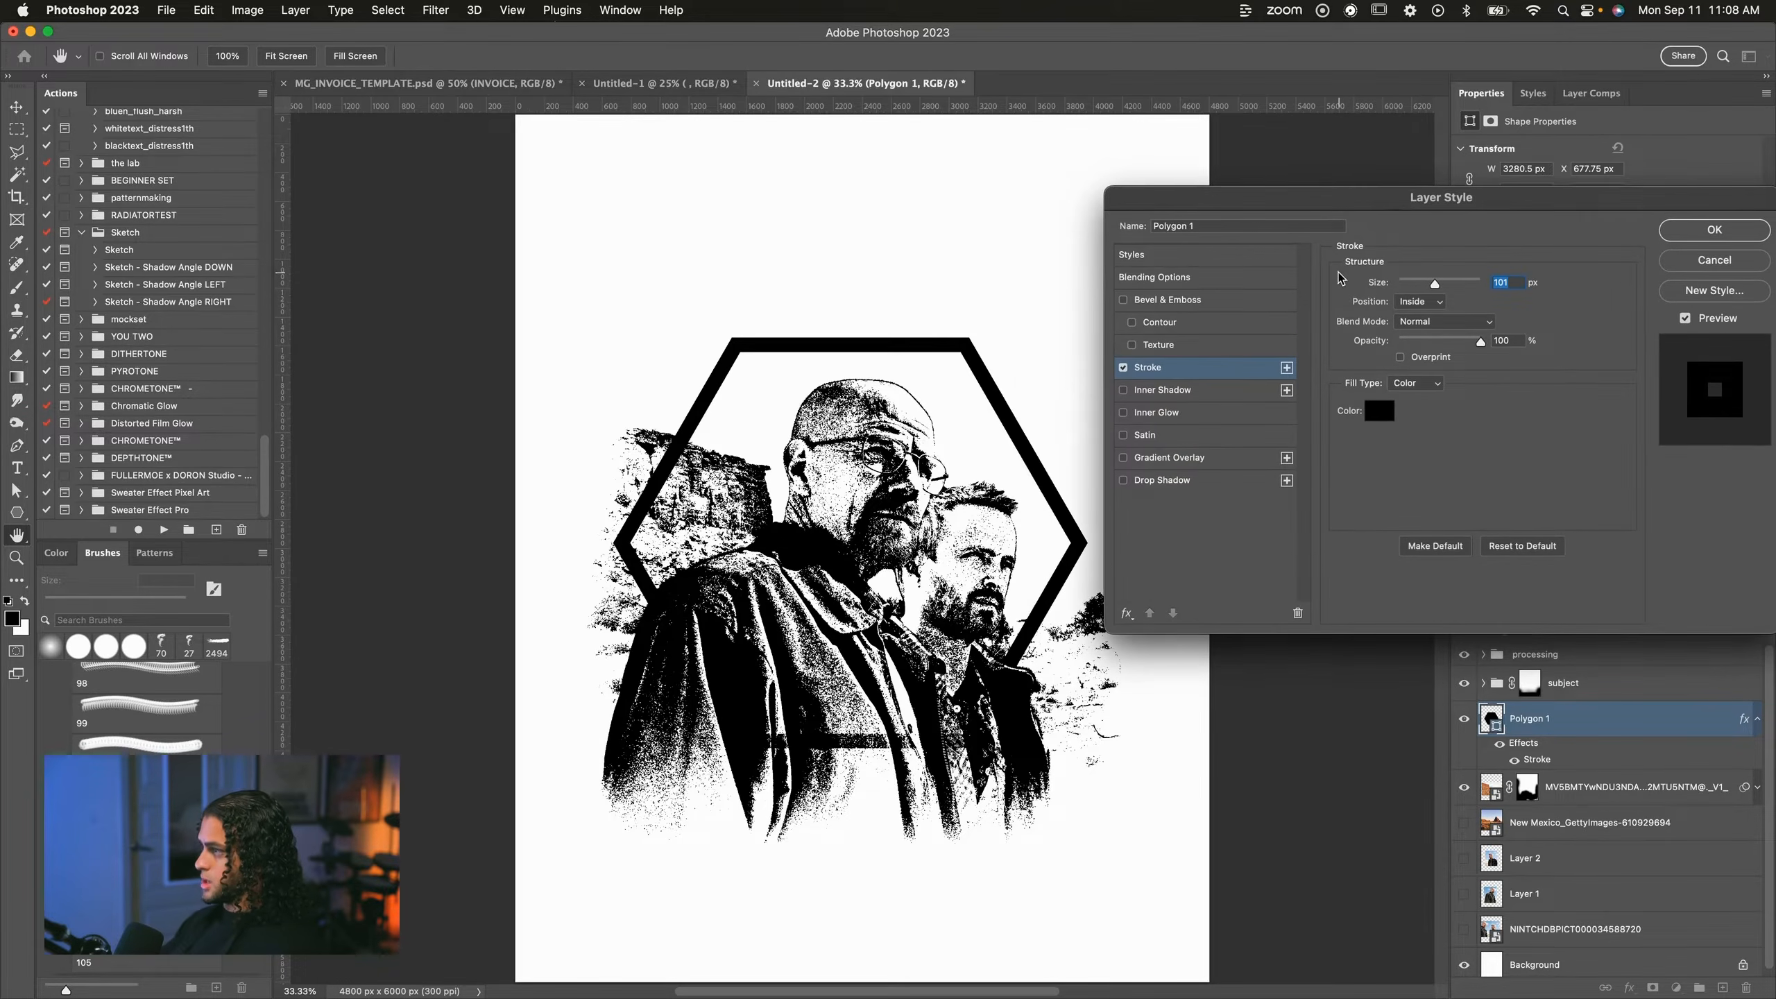
pyautogui.press('Return')
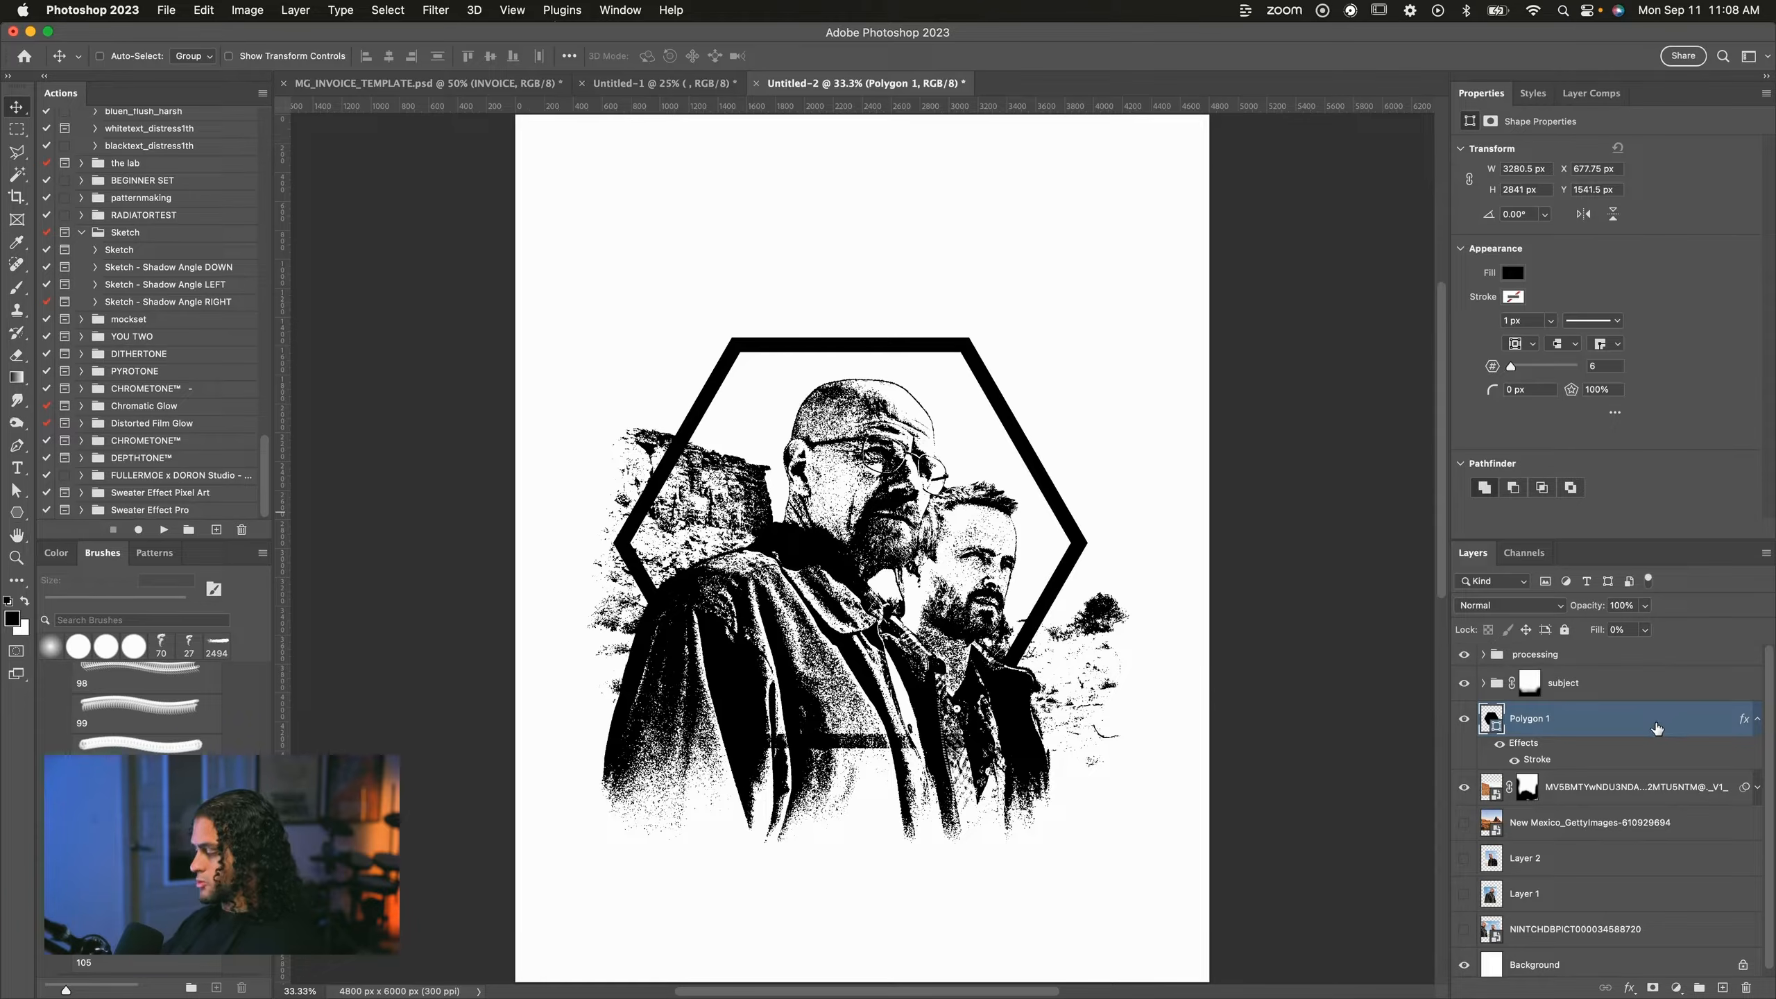
# Place the hexagon in its own group and try several preset layer styles on the group, ending with a silver gradient preset.
pyautogui.press('super+g')
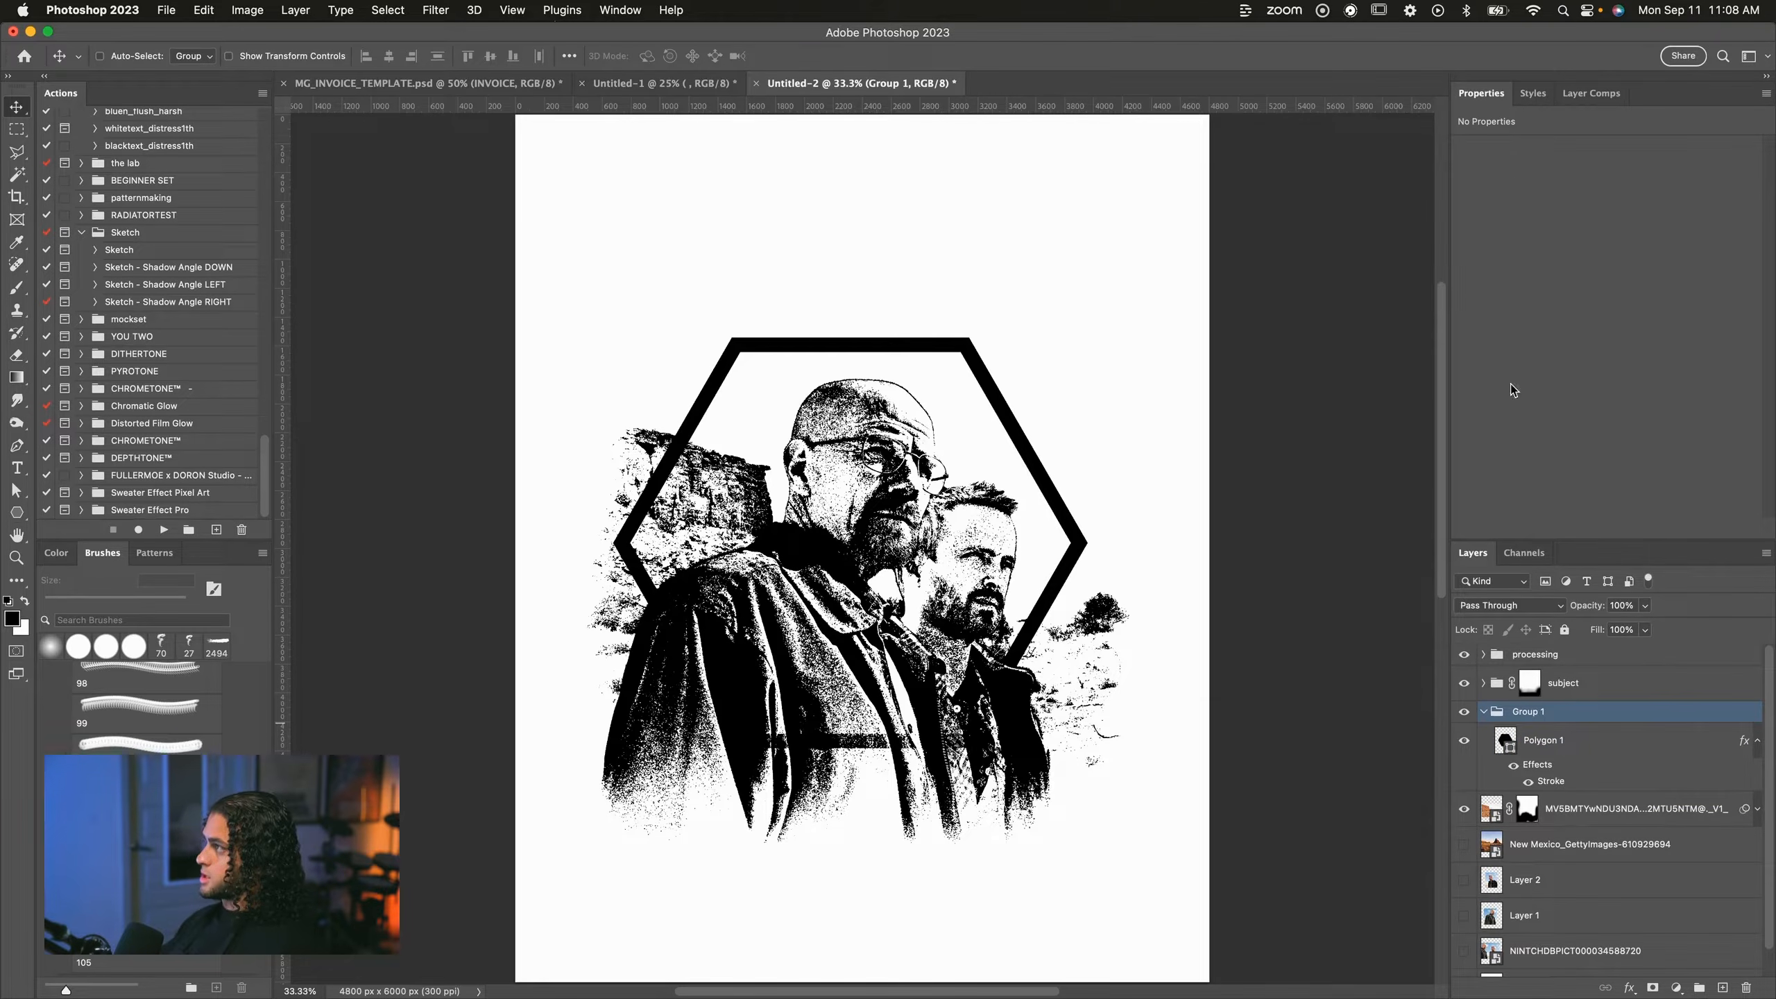
pyautogui.click(1536, 96)
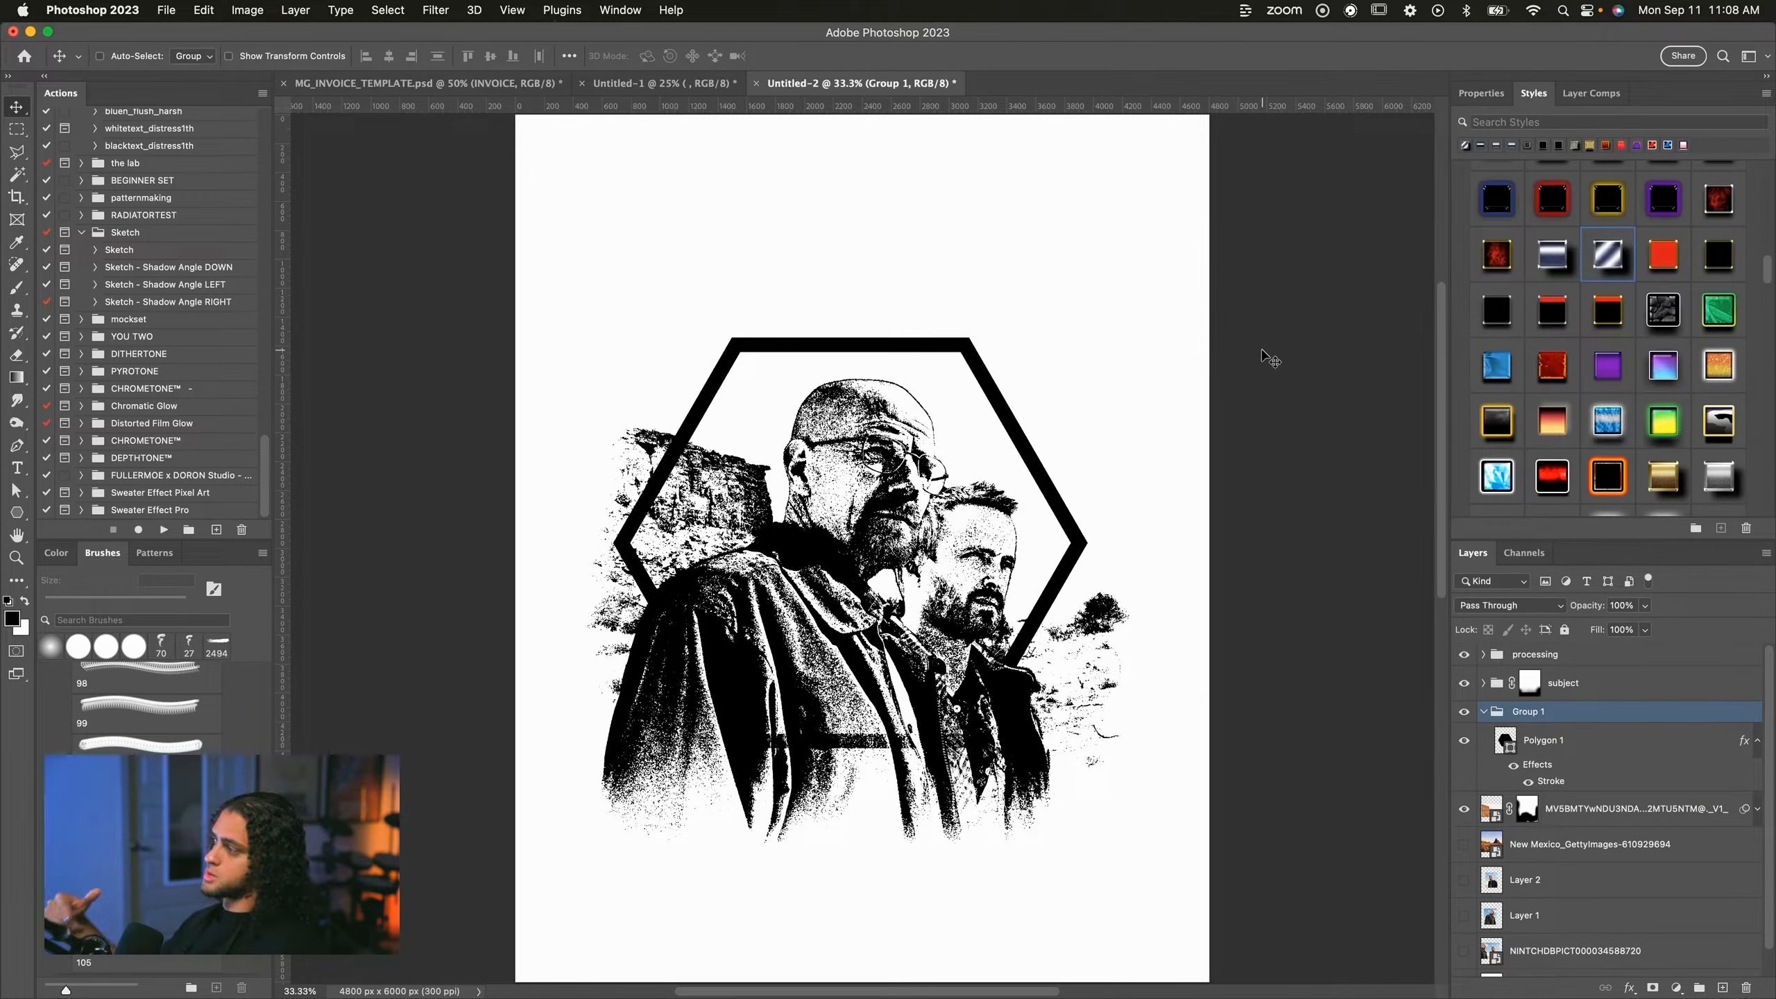
pyautogui.click(1534, 300)
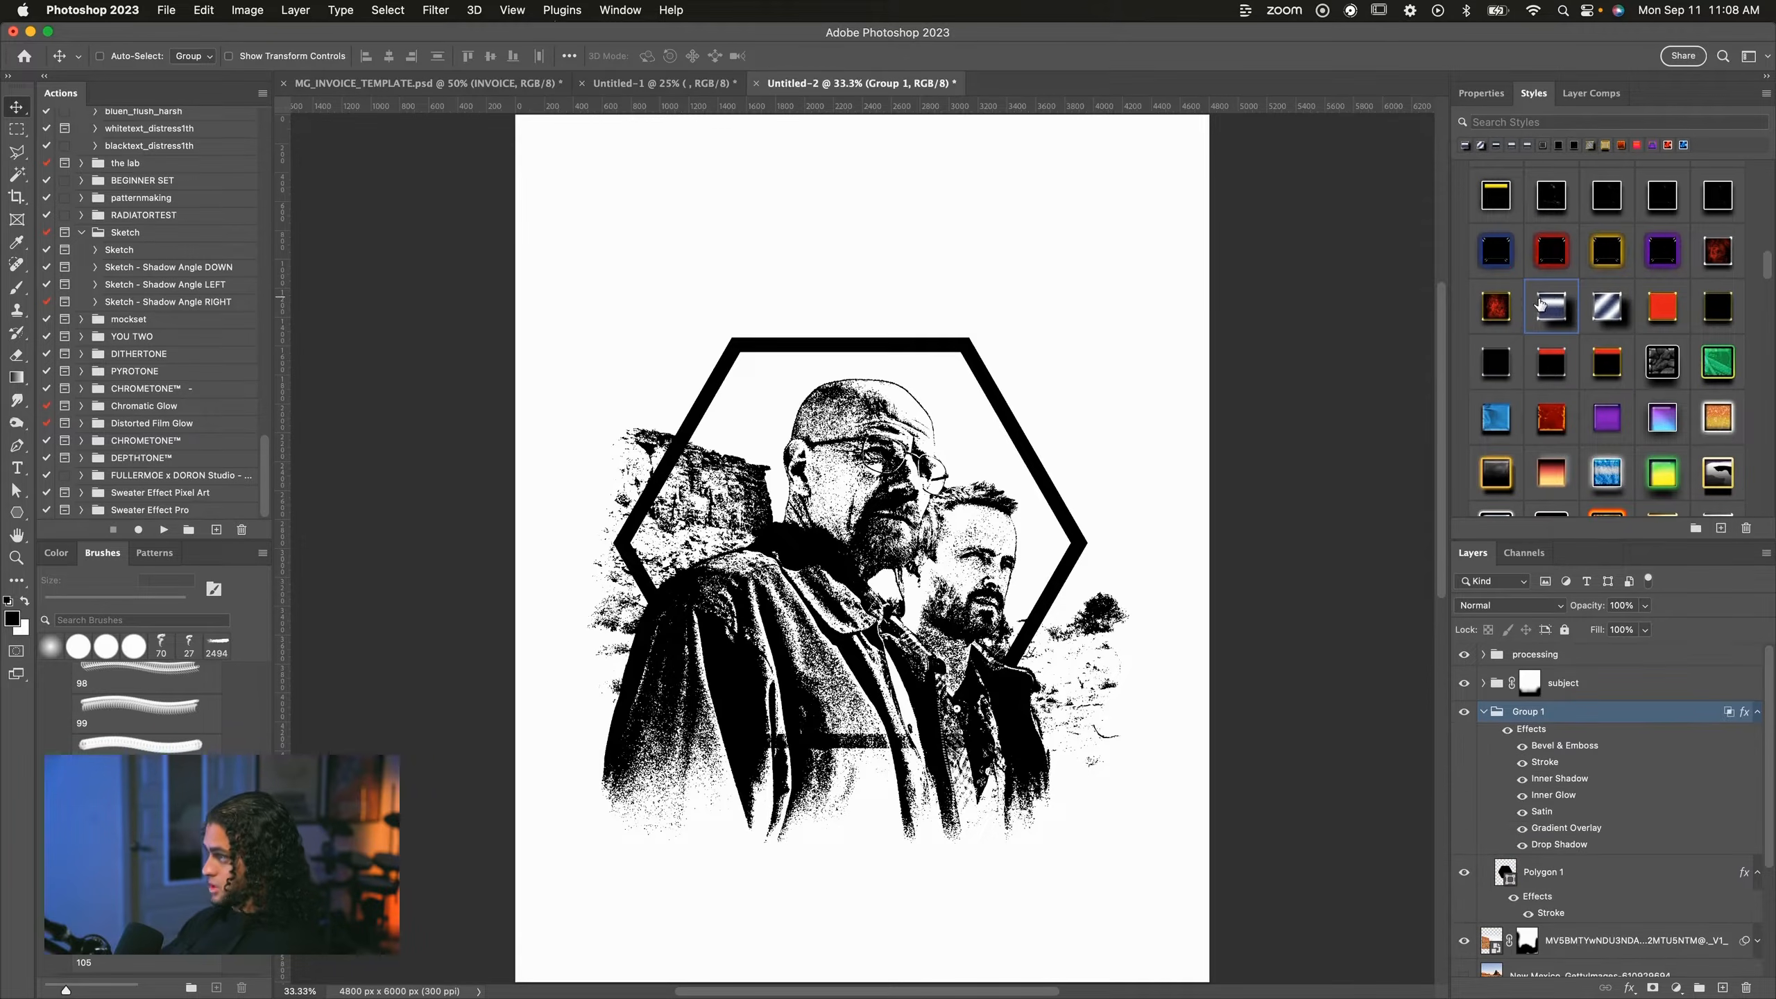
pyautogui.scroll(2, 1592, 315)
pyautogui.click(1566, 275)
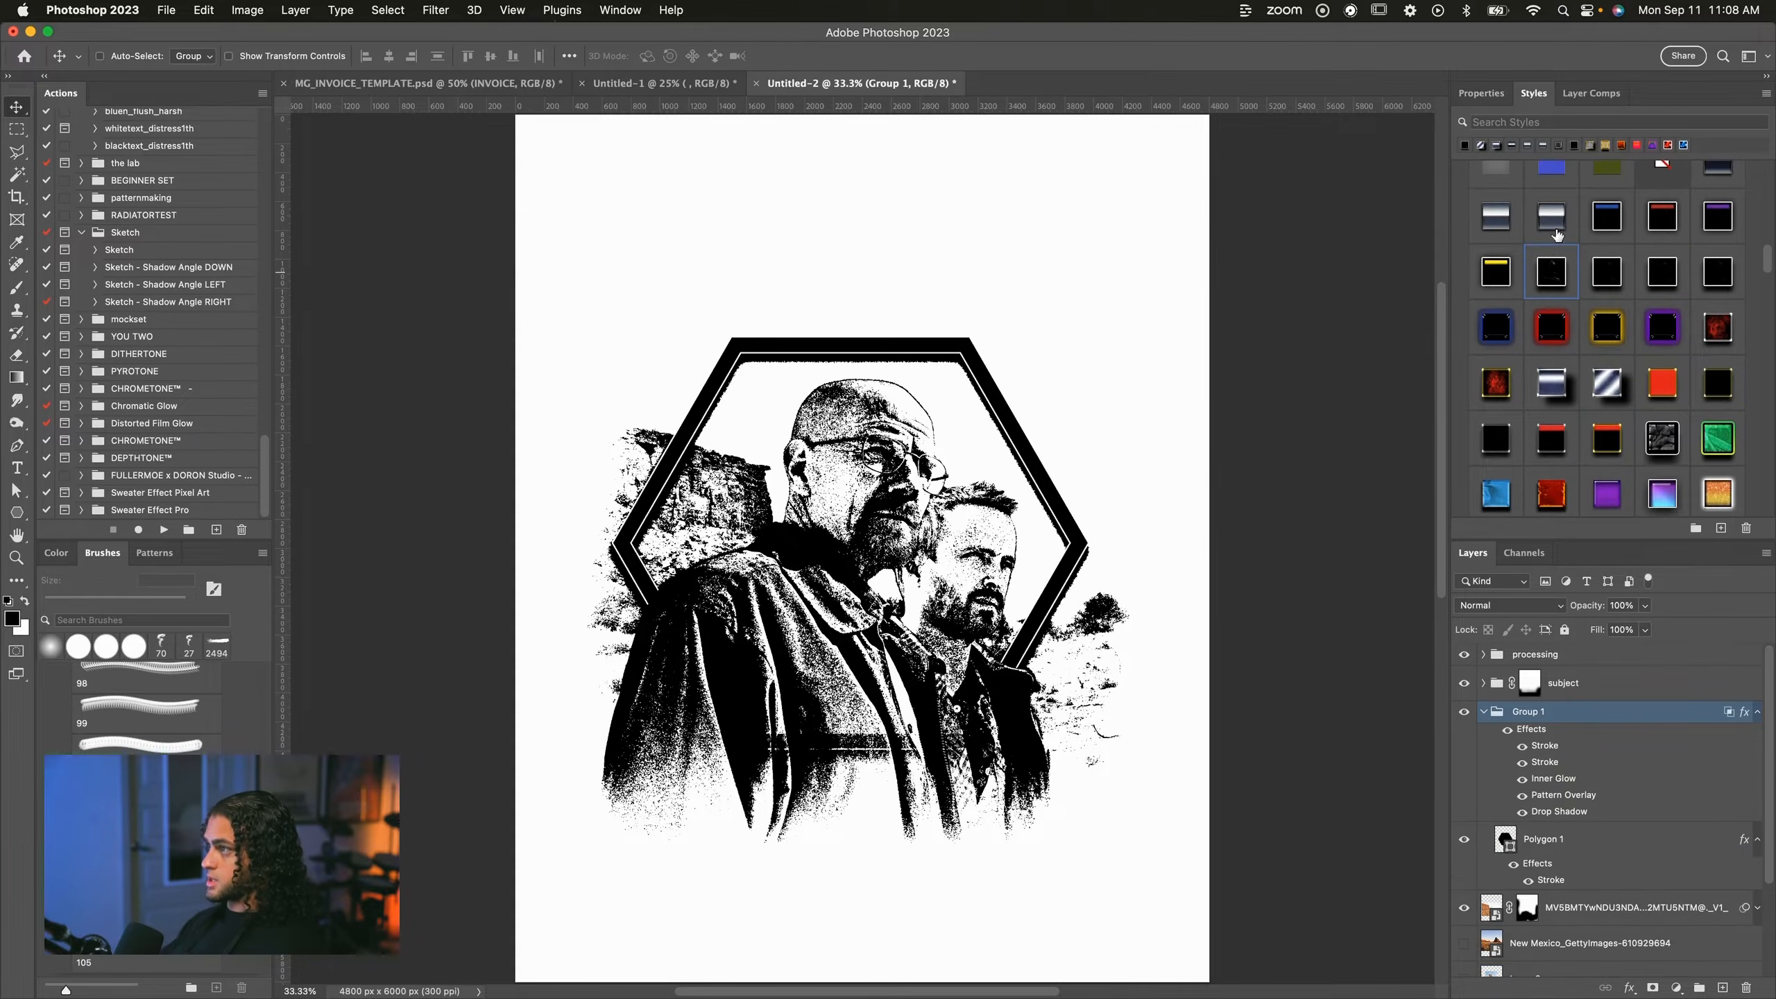
pyautogui.click(1497, 222)
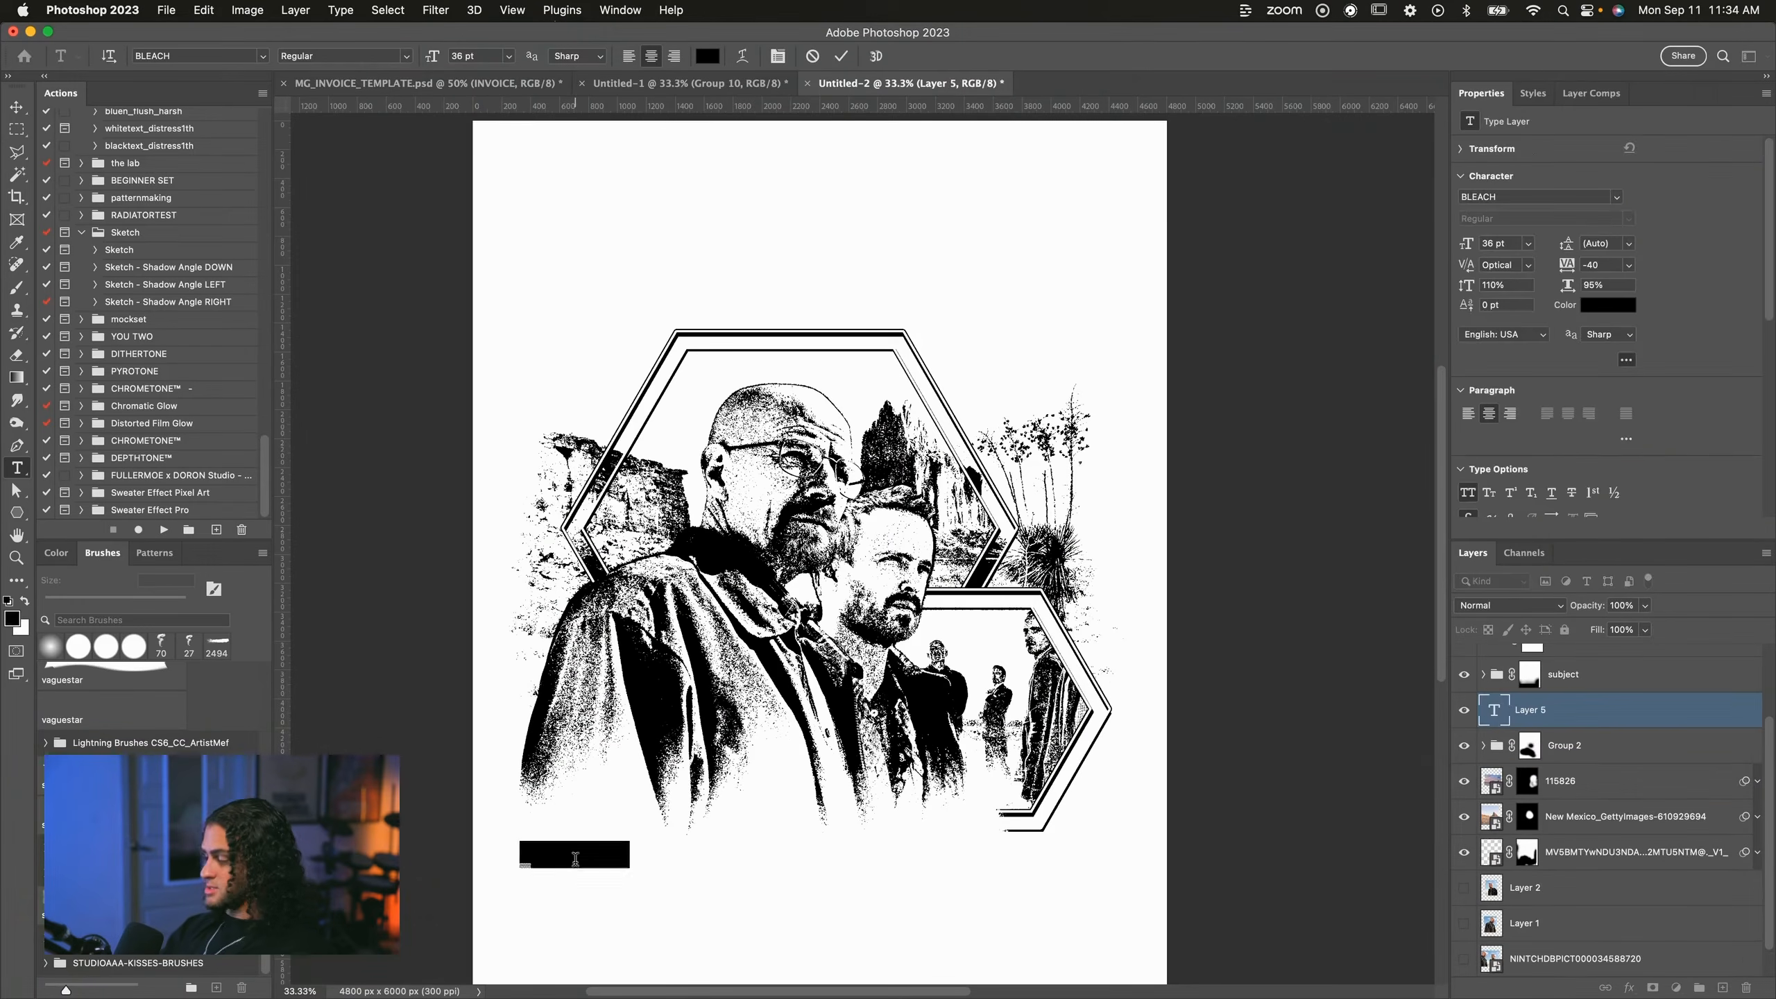
# Enter the title "breaking bad" in the BLEACH font below the characters and enlarge it to 172.49 pt across the design's width.
pyautogui.write('breaking bad')
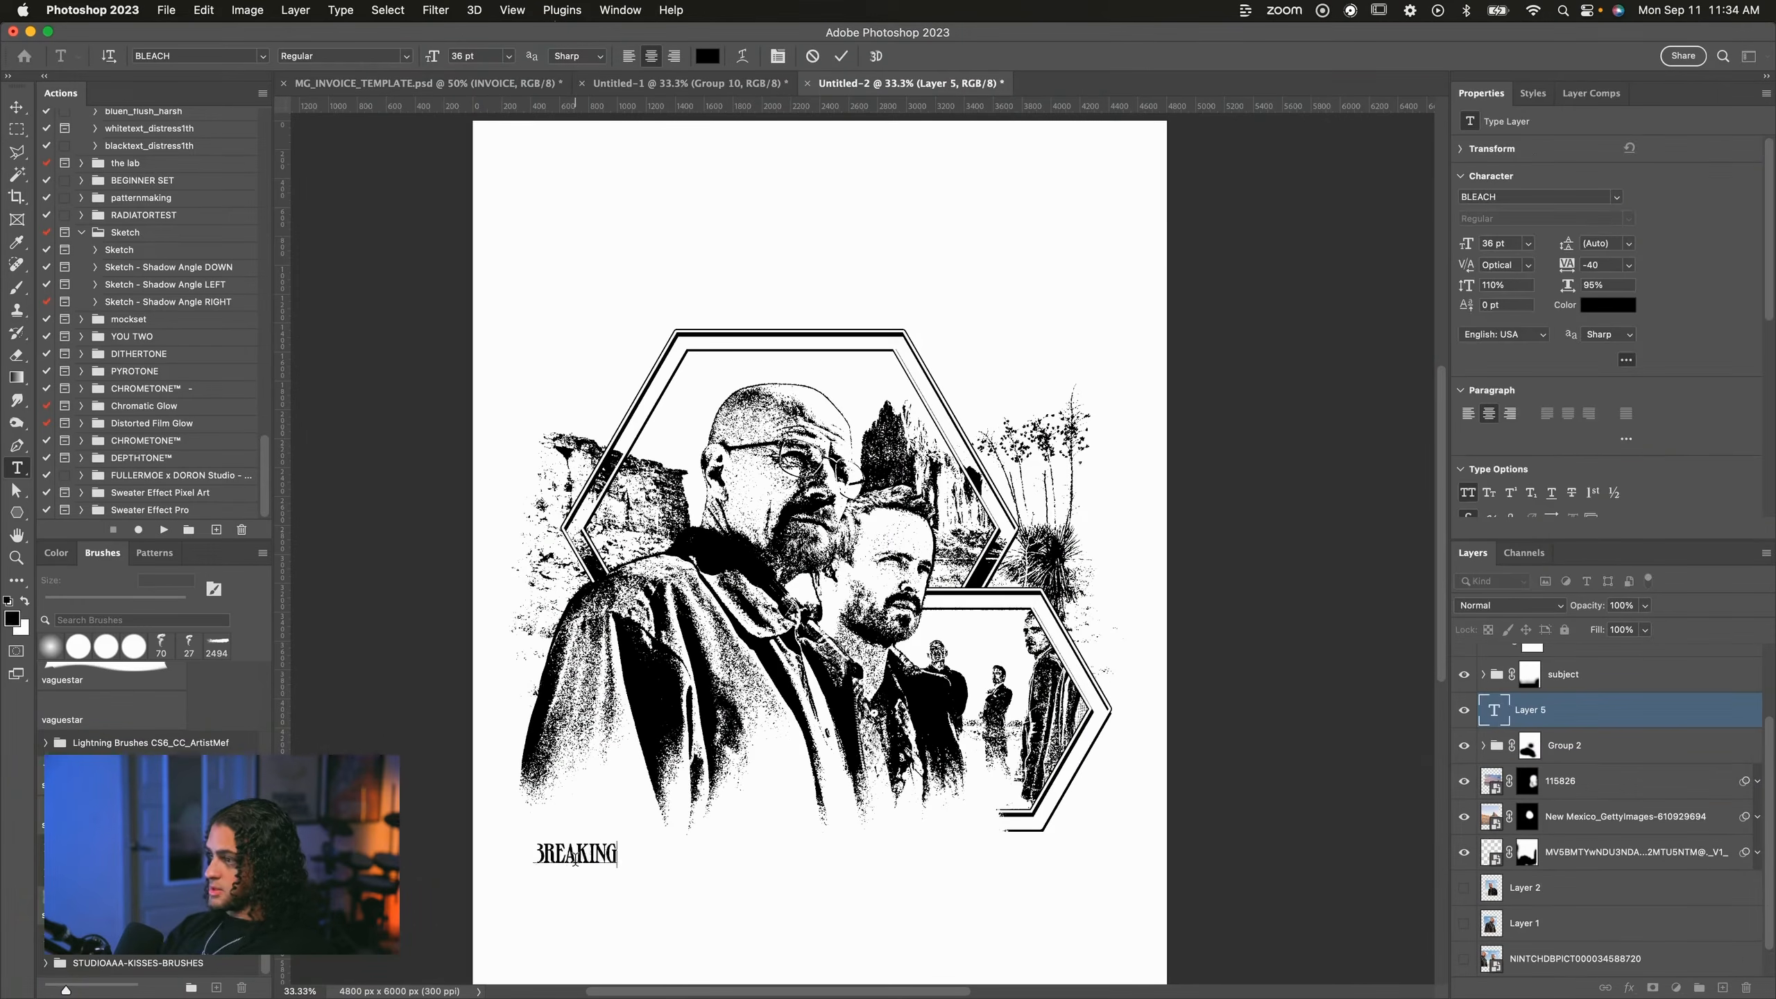
pyautogui.press('super+Return')
pyautogui.press('super+t')
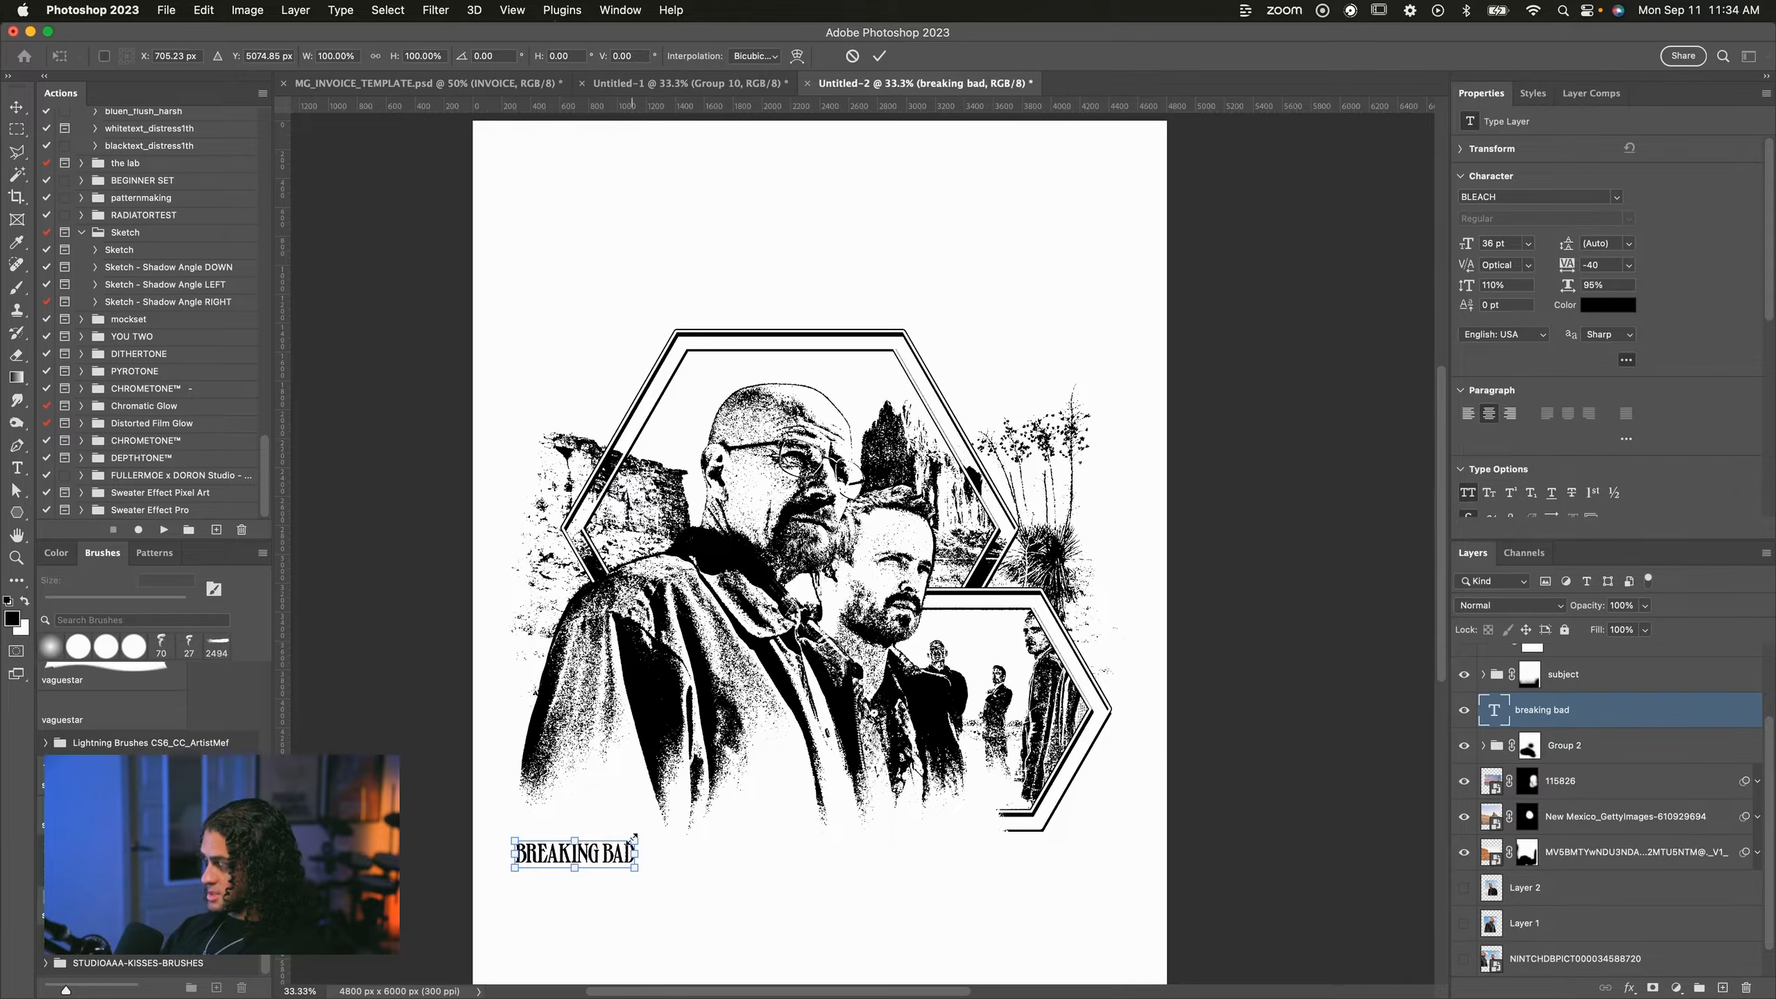
pyautogui.moveTo(633, 838); pyautogui.dragTo(1087, 909)
pyautogui.press('Return')
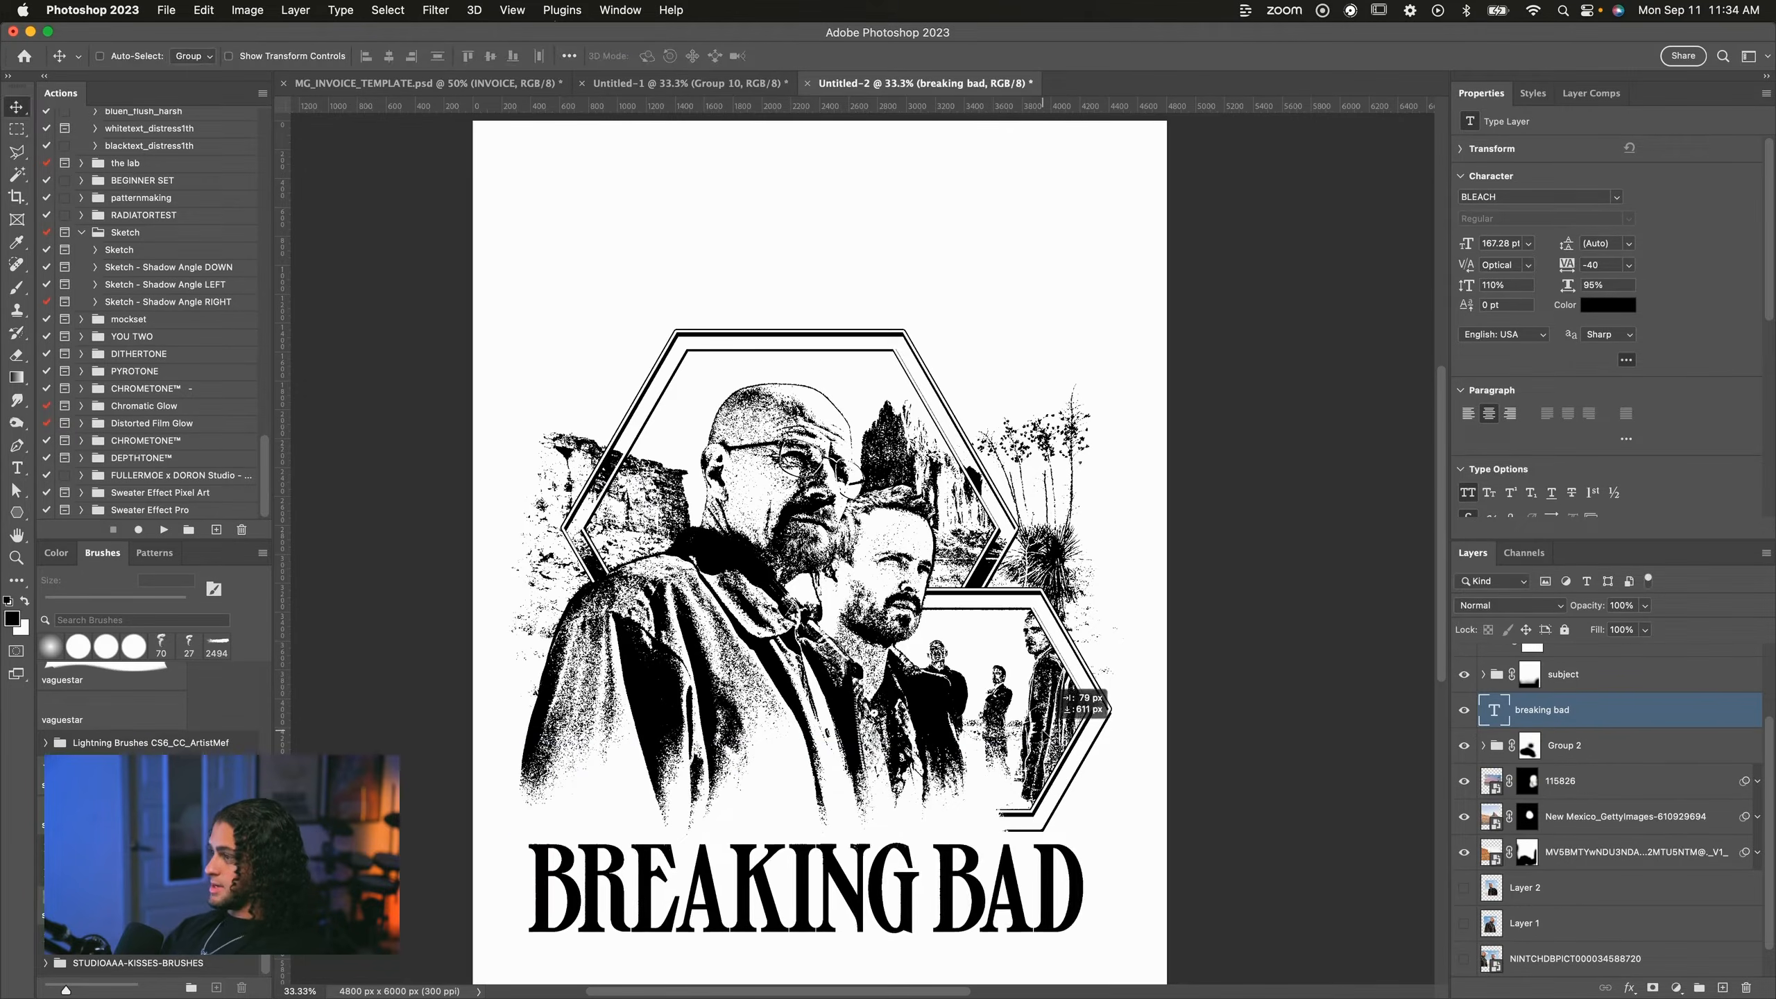
pyautogui.press('super+t')
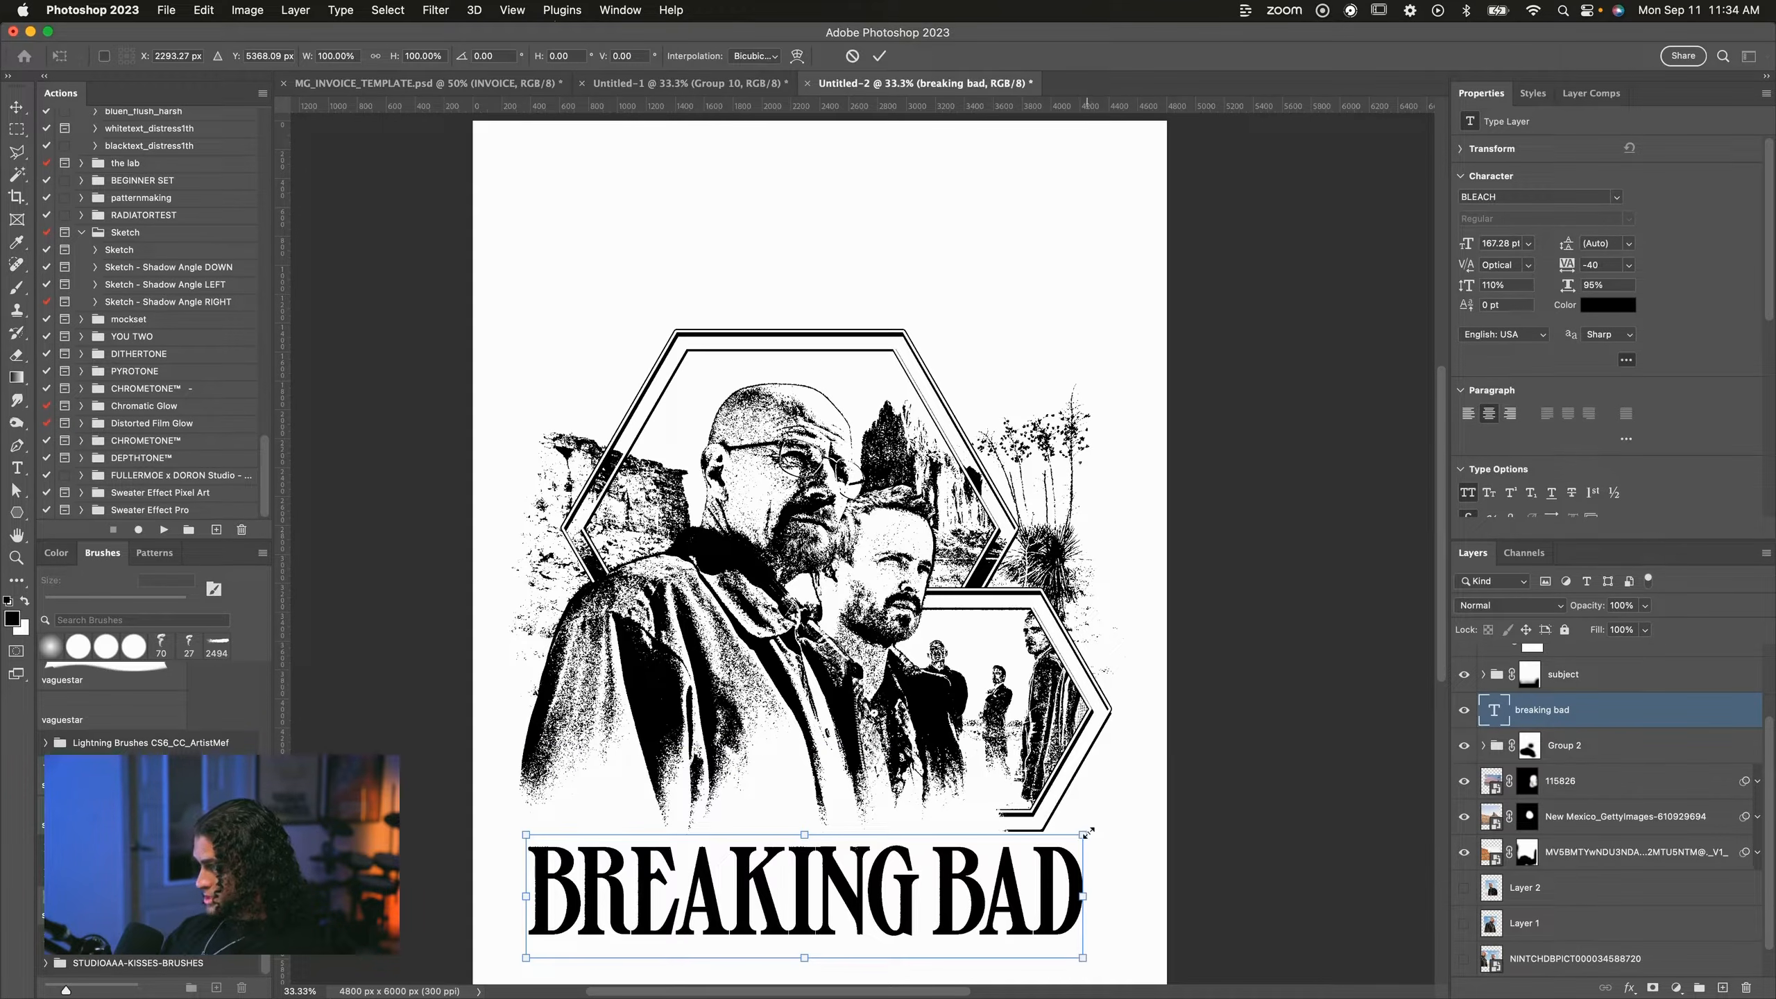
pyautogui.moveTo(1088, 832); pyautogui.dragTo(1099, 823)
pyautogui.press('Return')
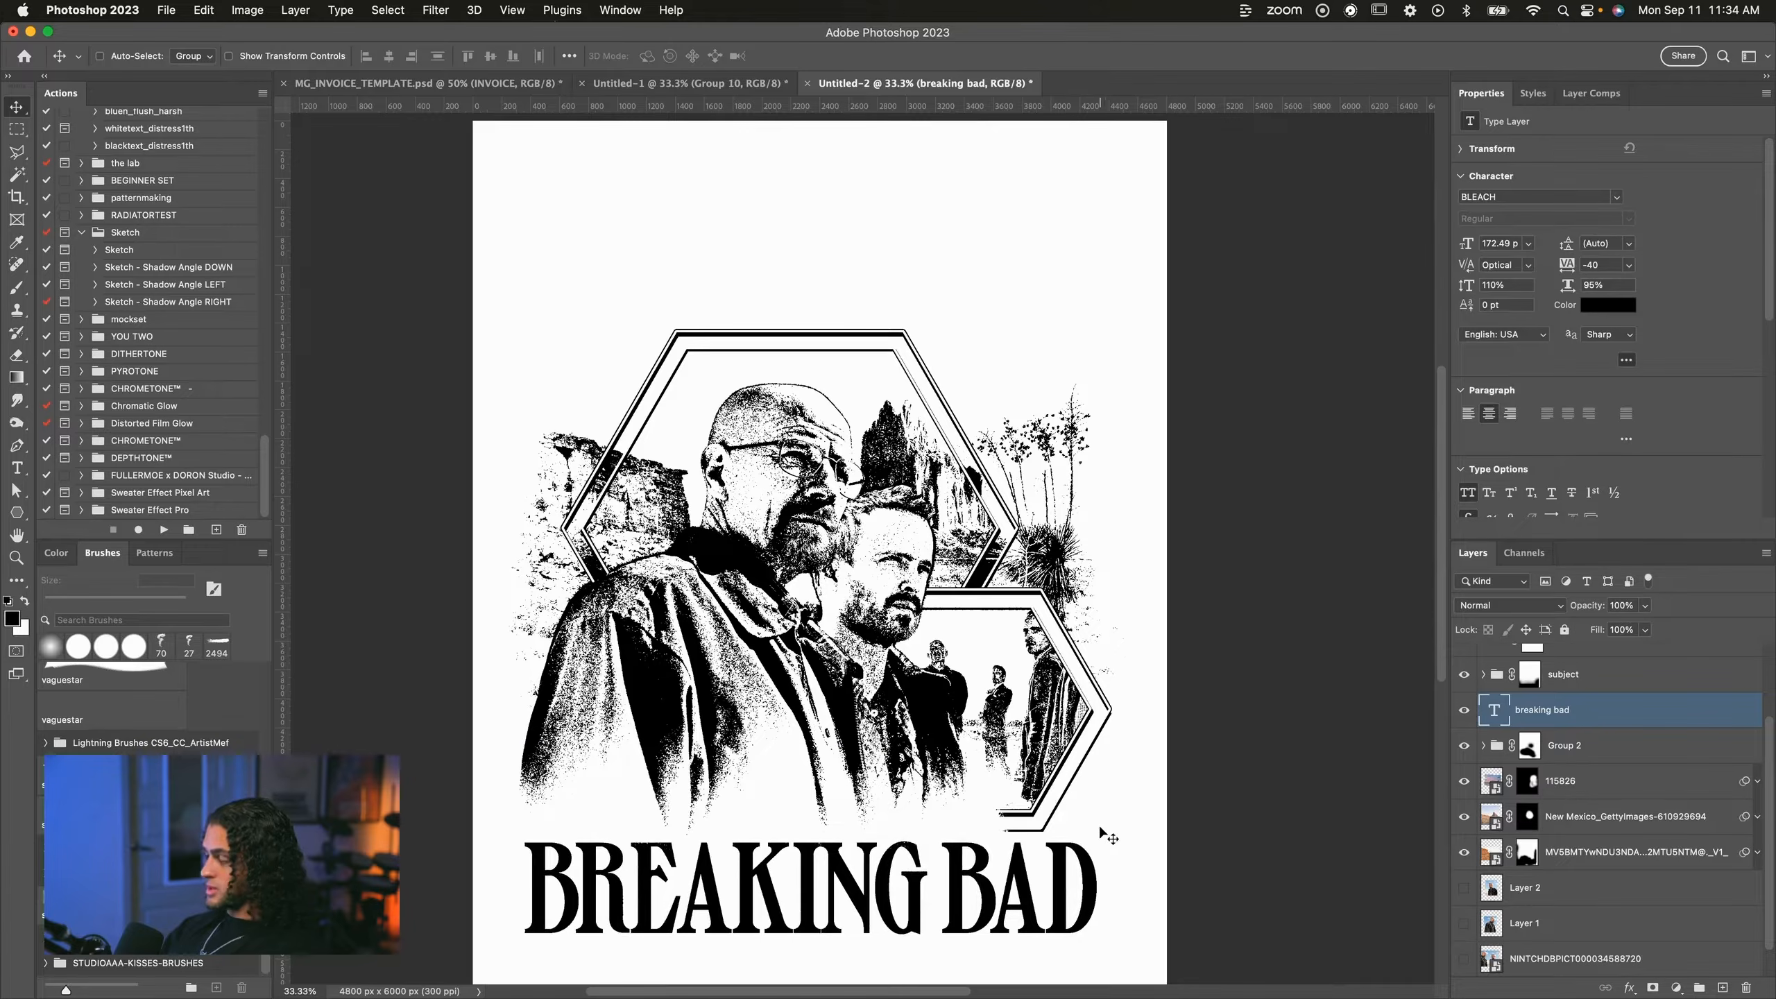
# Preview alternative installed fonts on the title, including Agrandir and Akagi Pro.
pyautogui.click(1616, 196)
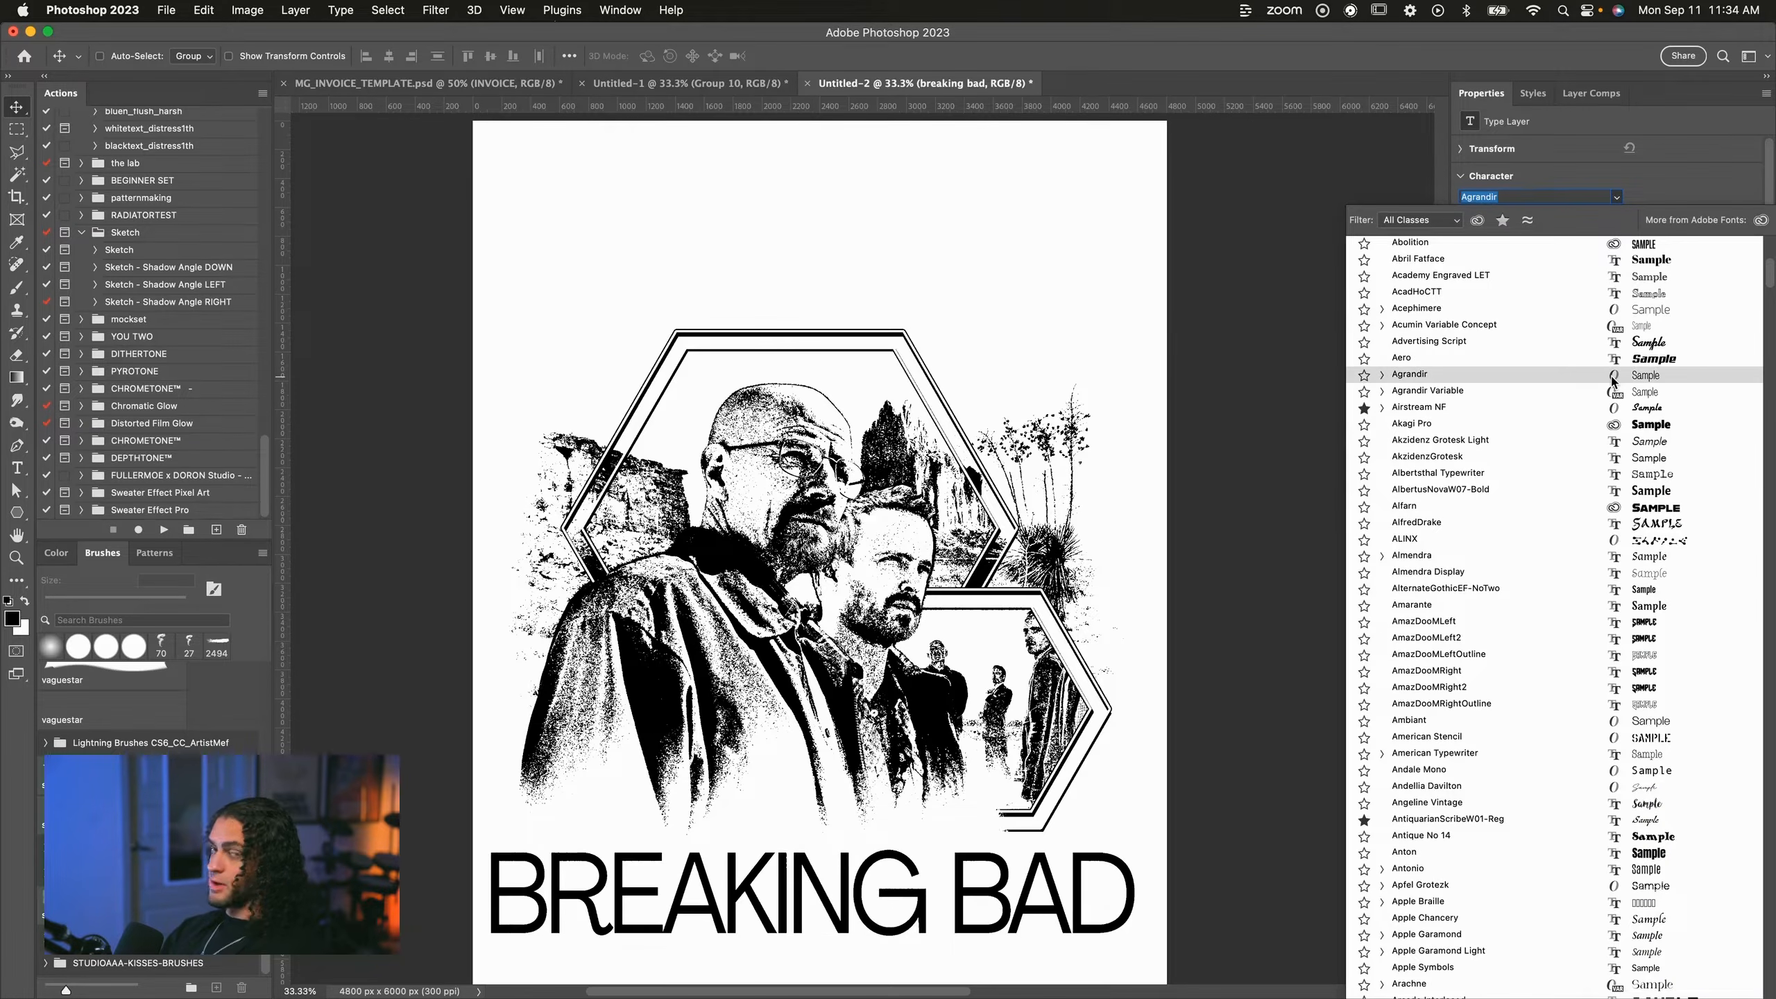
pyautogui.scroll(-6, 1614, 420)
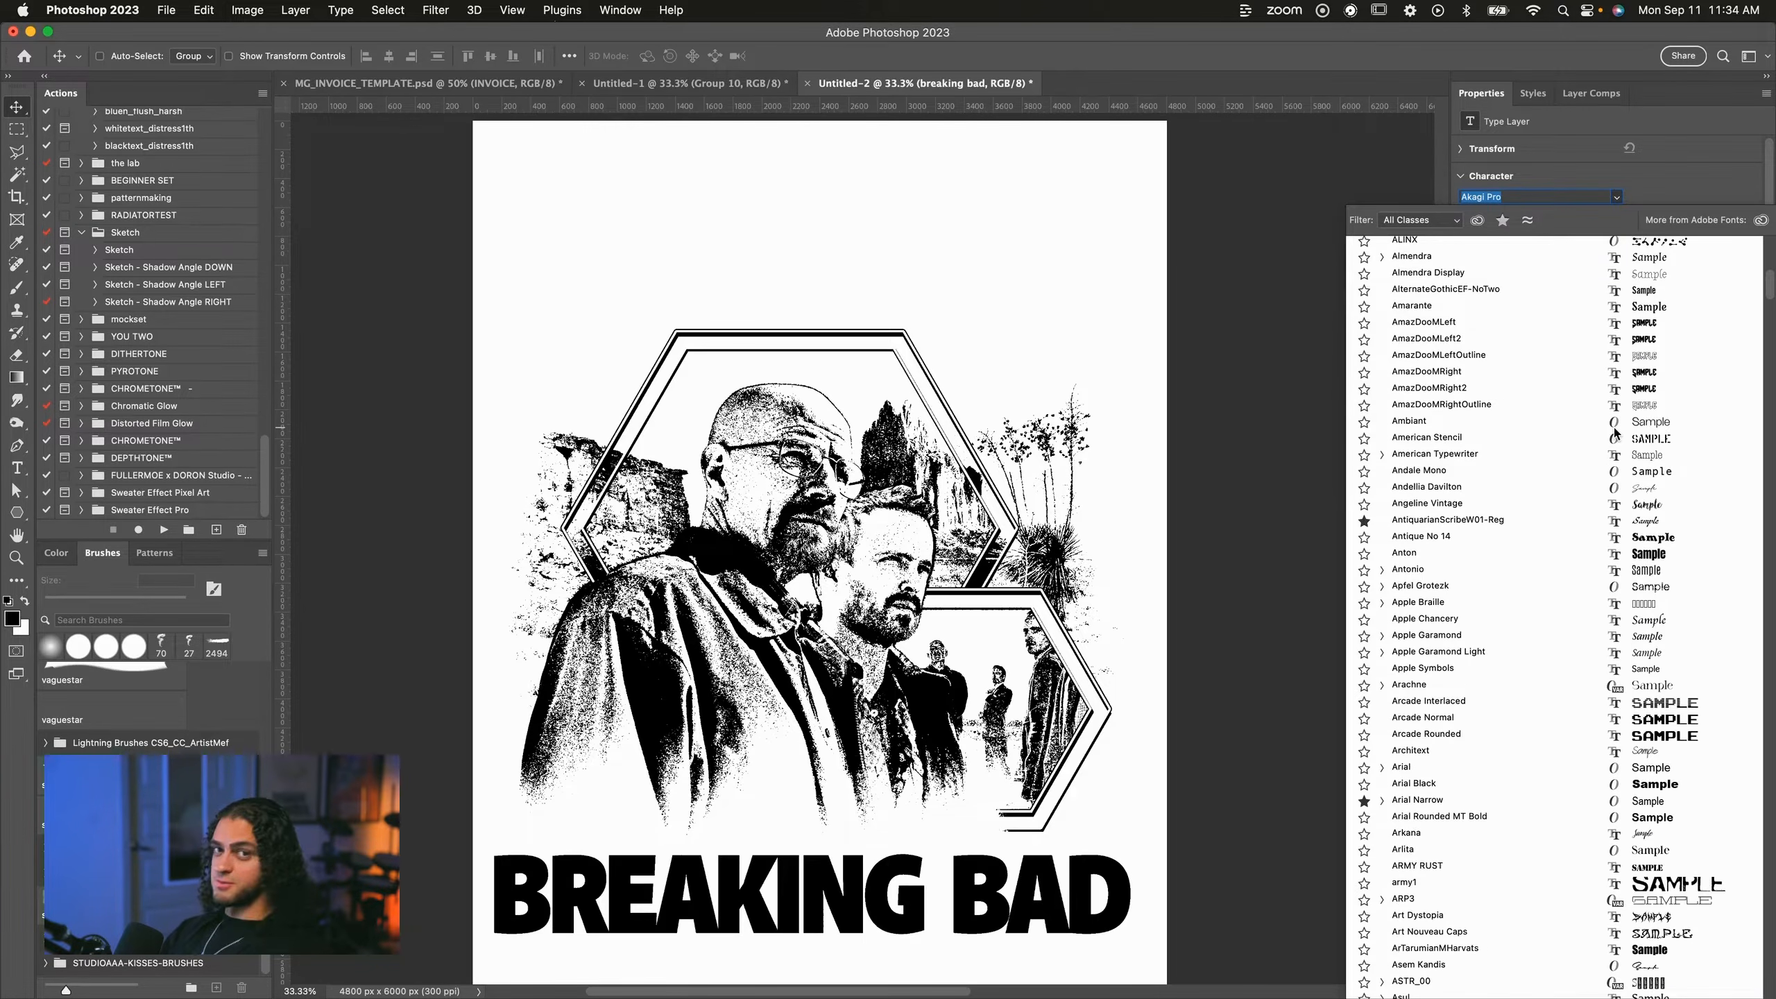
pyautogui.scroll(-2, 1616, 432)
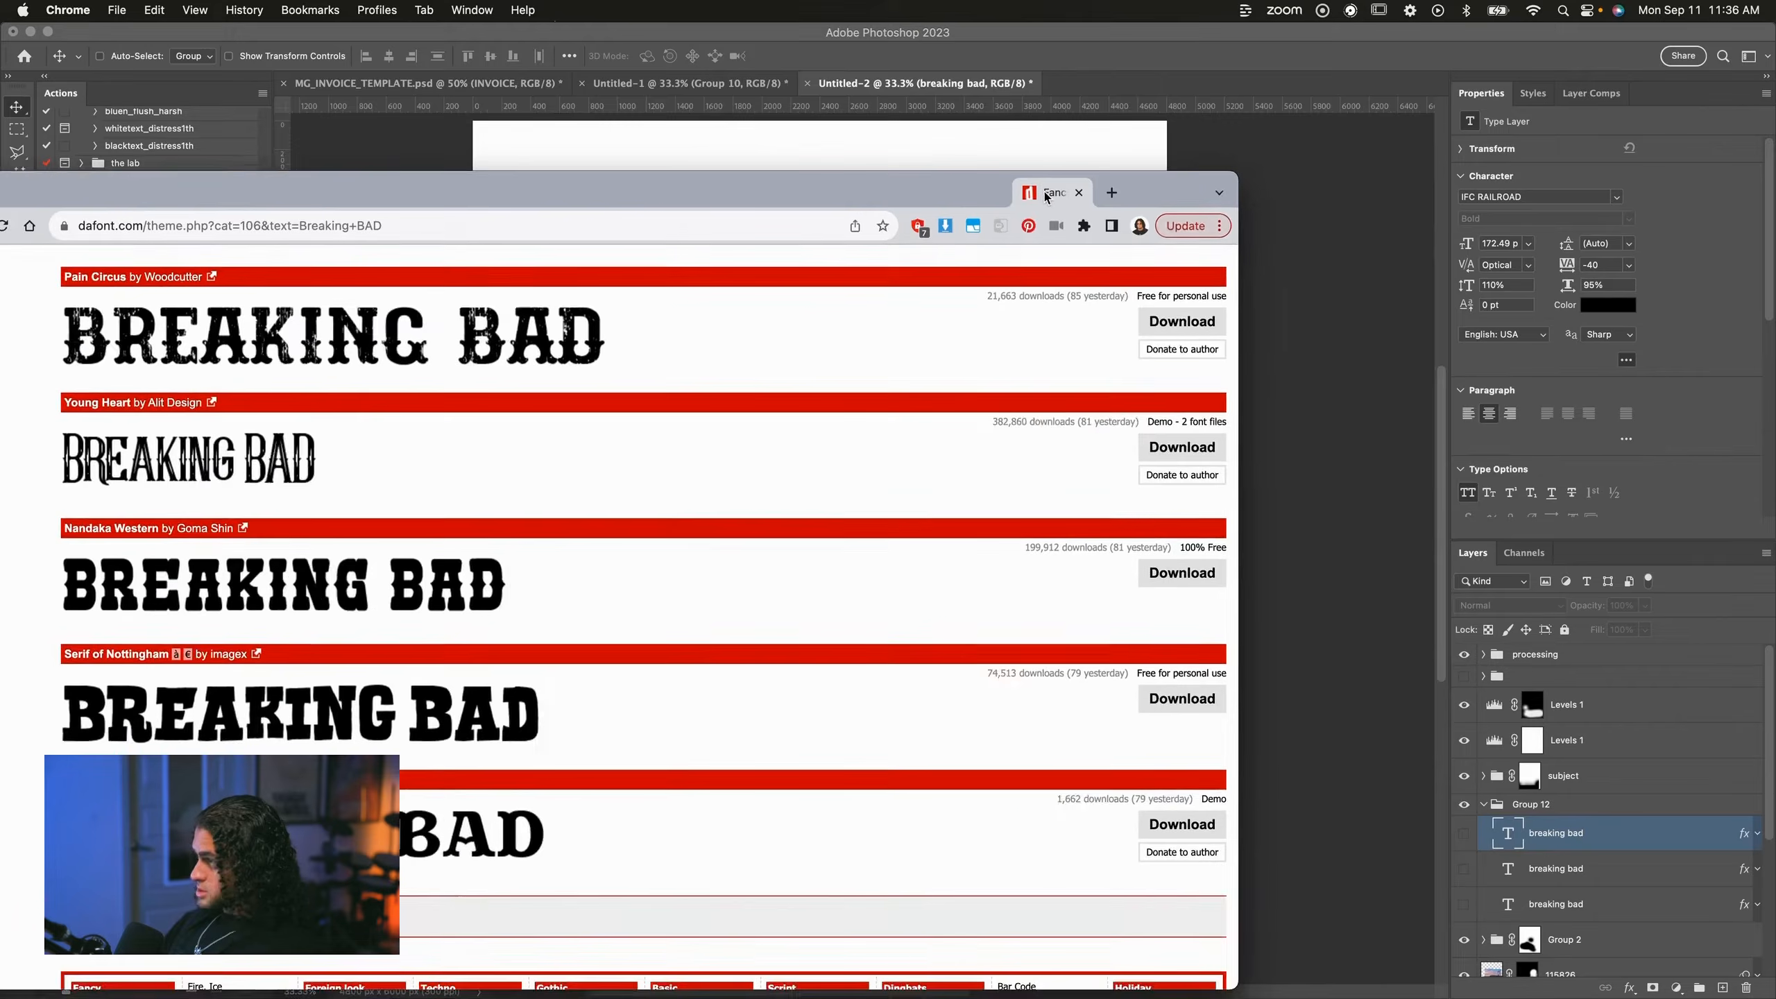
# Browse DaFont's Western fonts on page 3 in Chrome with "Breaking BAD" as the preview text.
pyautogui.scroll(-10, 341, 721)
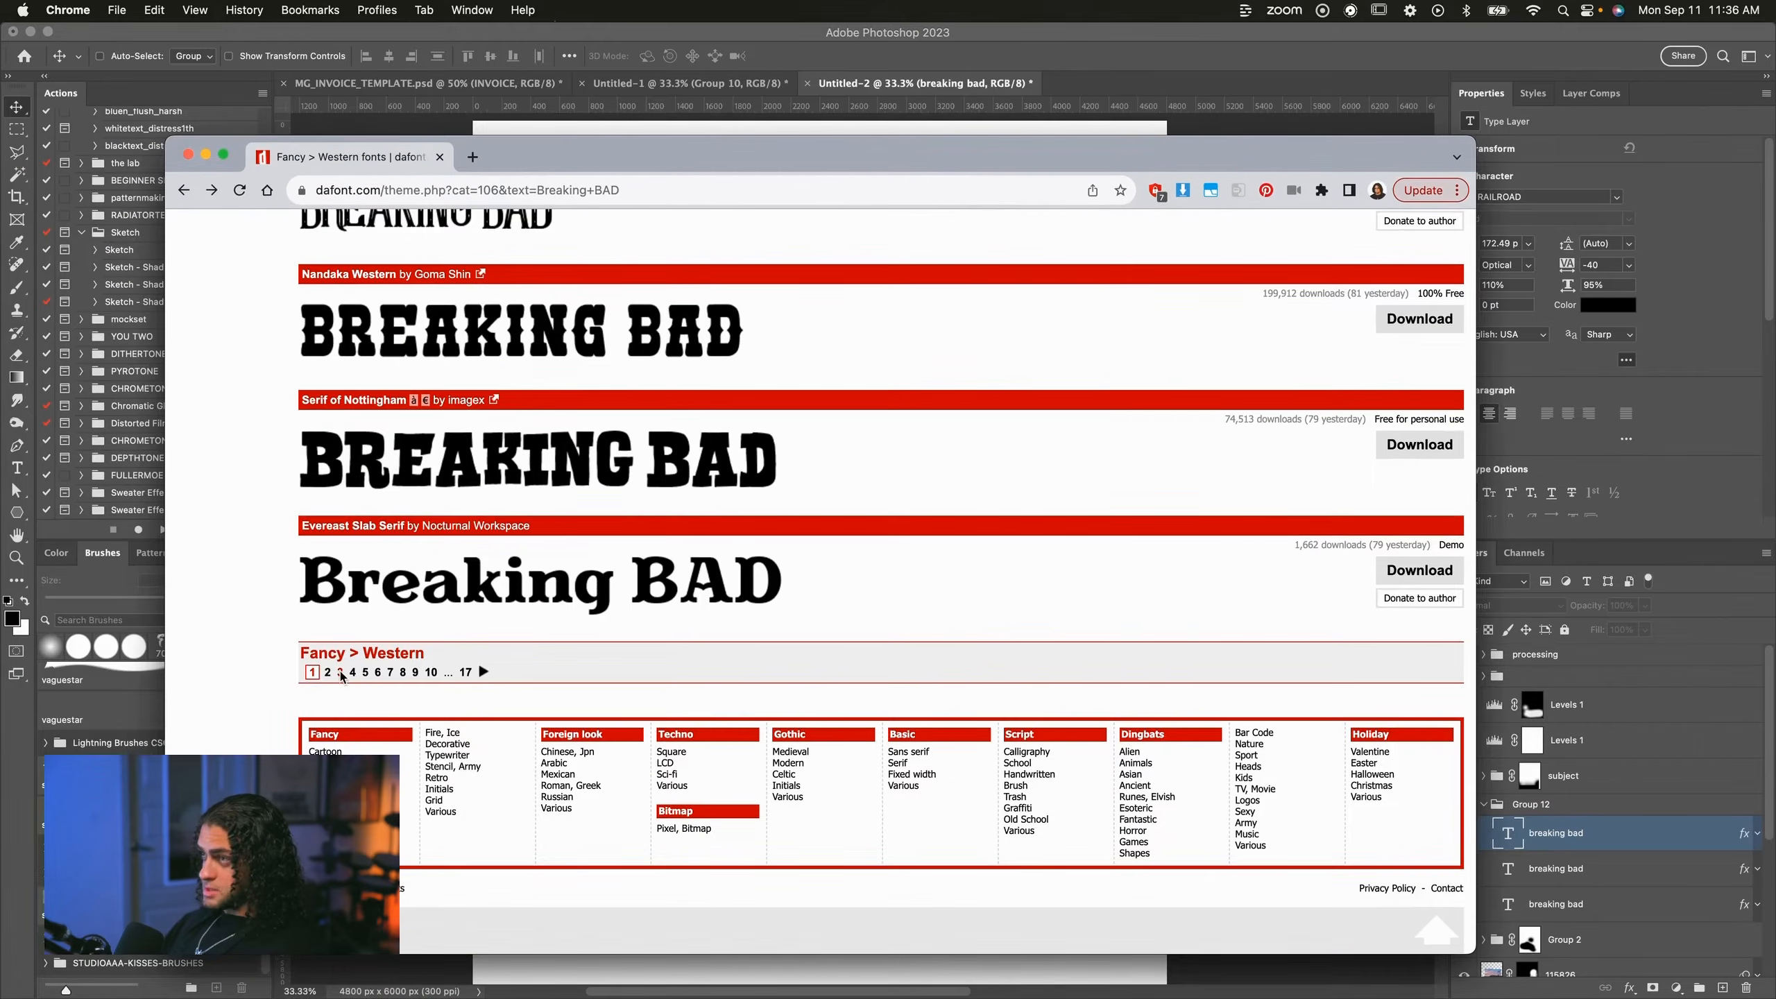
pyautogui.click(341, 673)
pyautogui.scroll(-5, 714, 531)
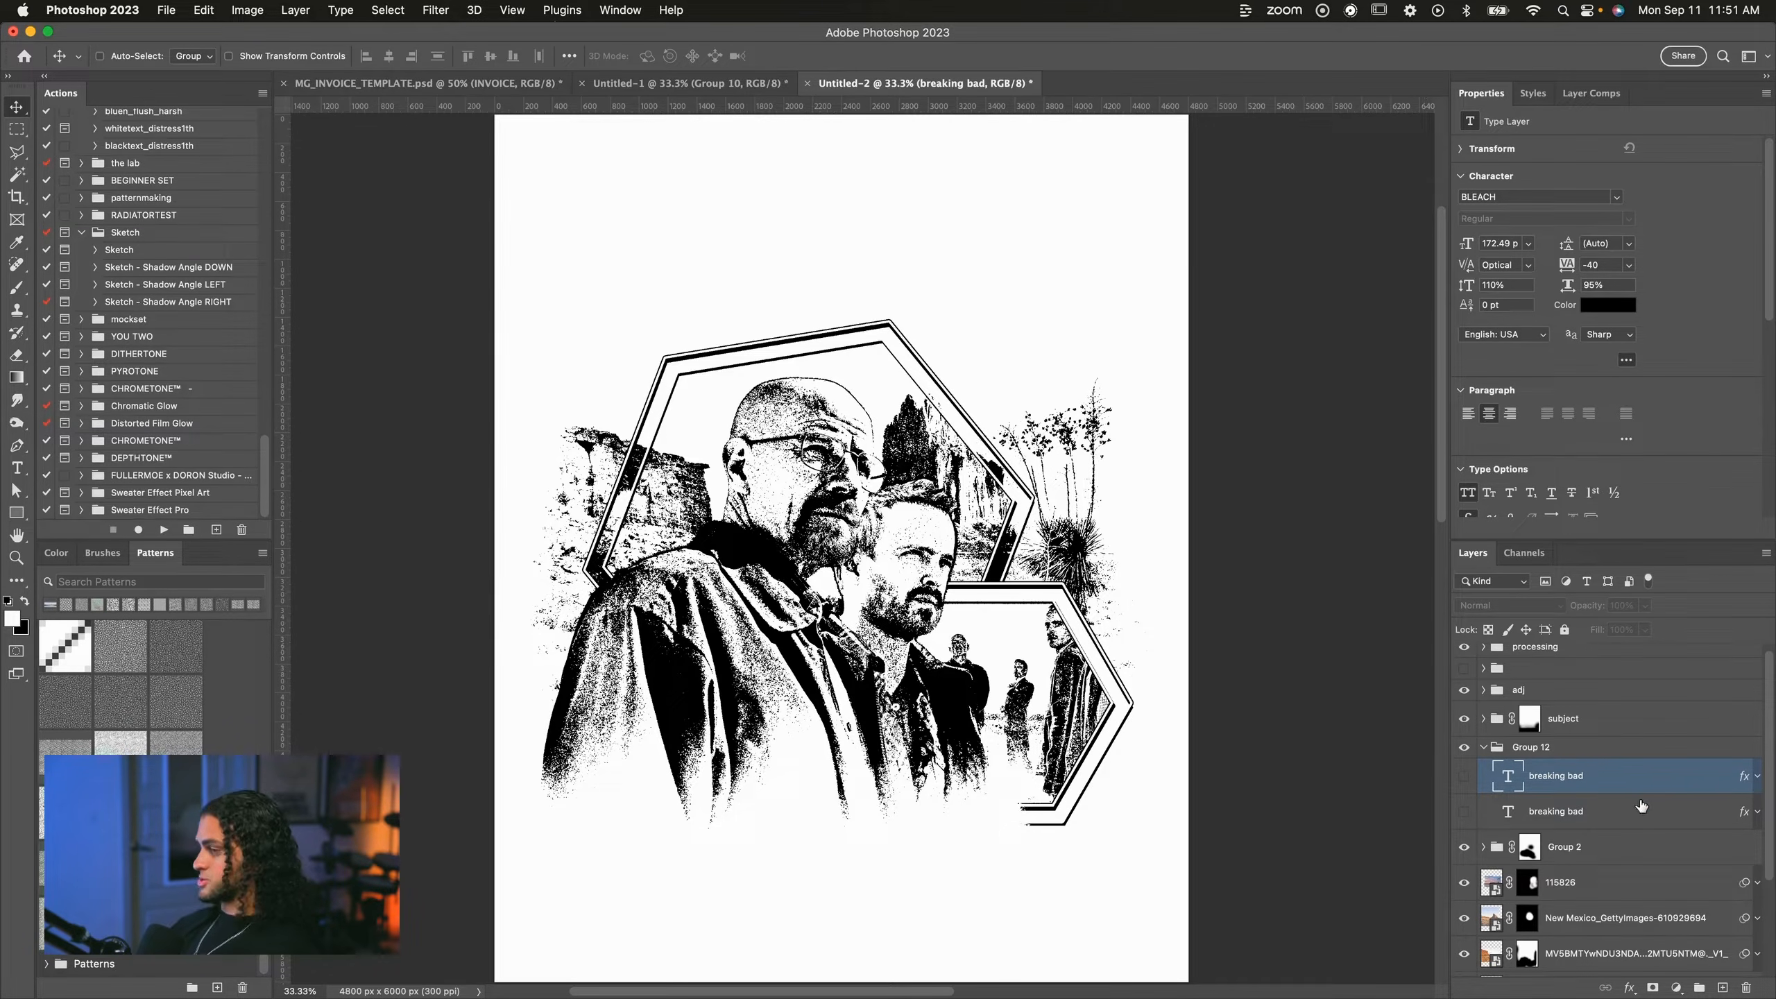
# Compare the two styled titles, keep only the ITC Serif Gothic Std version displayed, and nudge it slightly into place below the characters.
pyautogui.click(1464, 775)
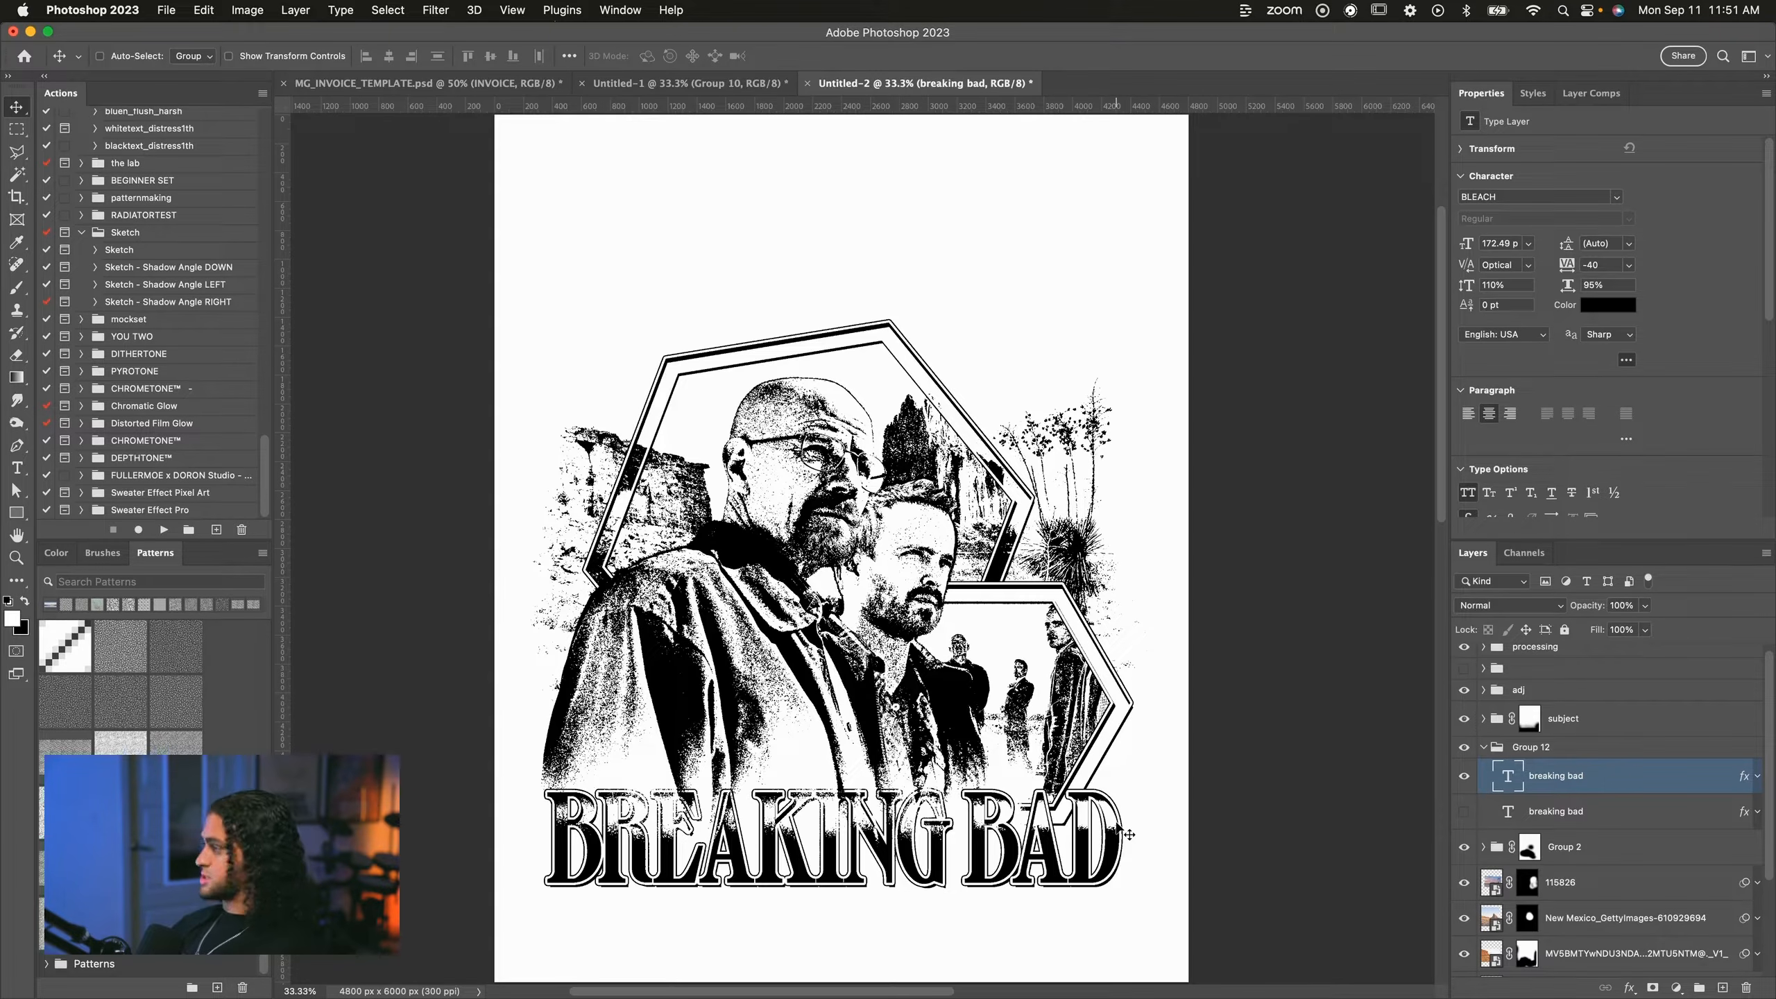
pyautogui.click(1464, 776)
pyautogui.click(1464, 811)
pyautogui.click(1595, 817)
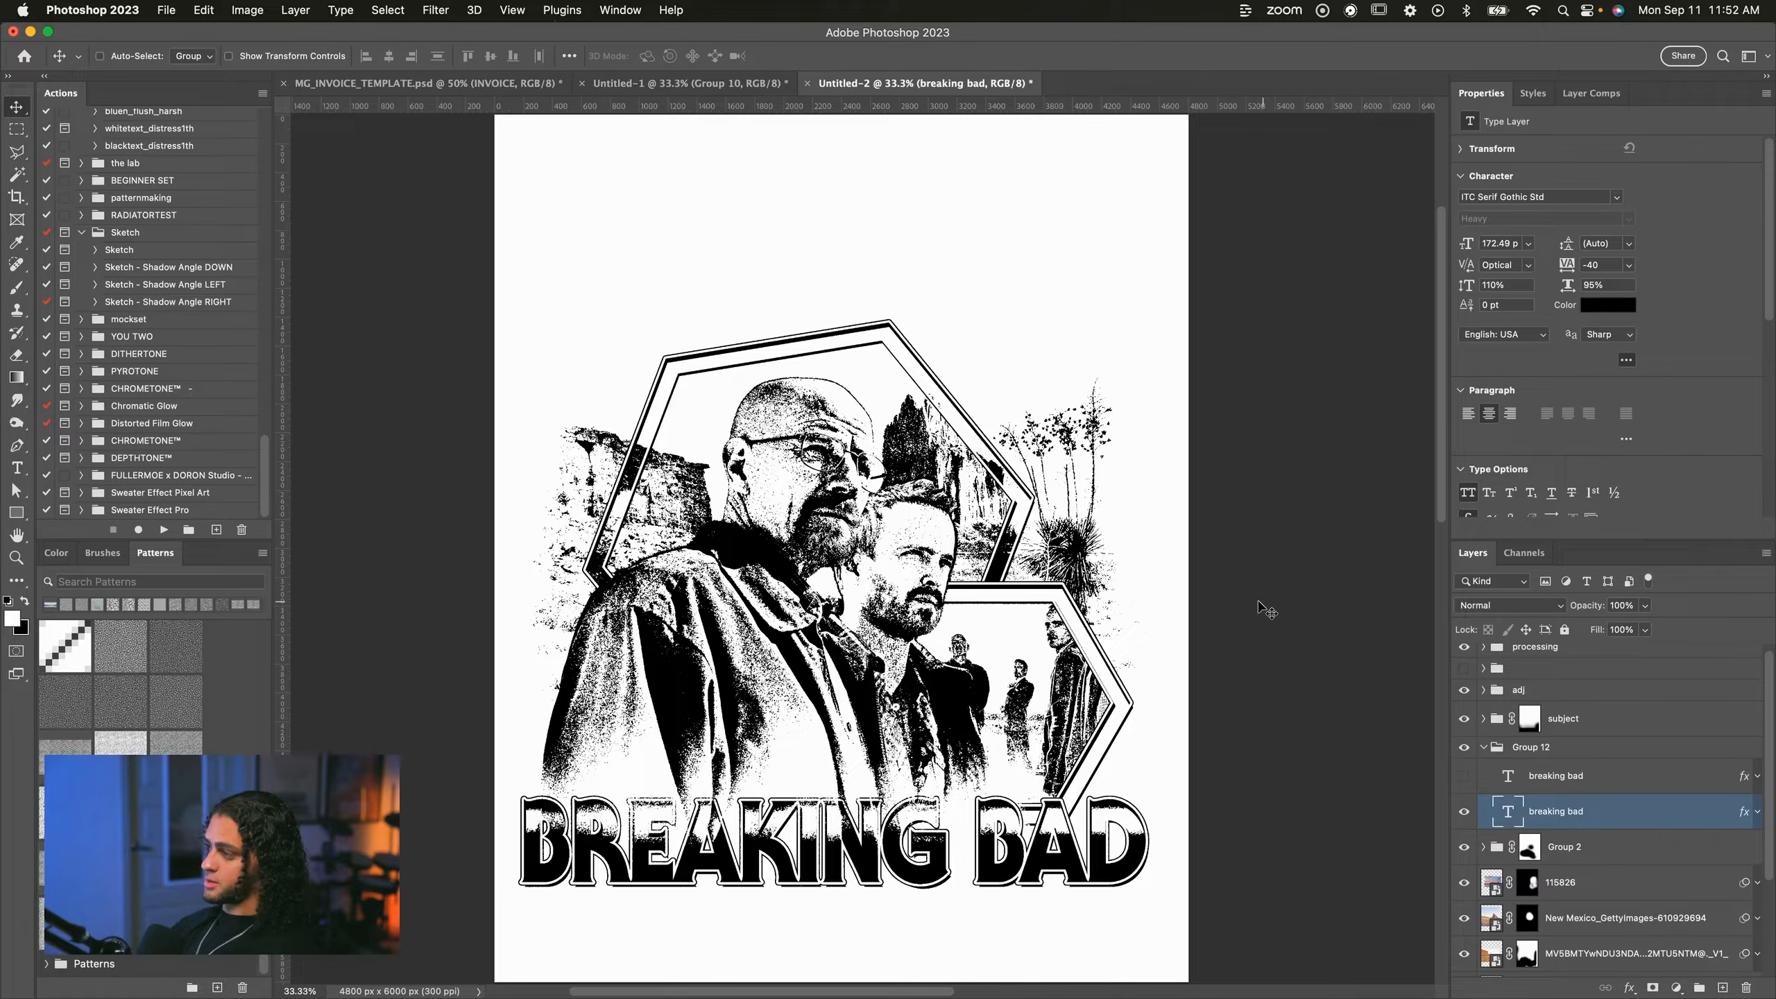
pyautogui.moveTo(1121, 616)
pyautogui.mouseDown()
pyautogui.moveTo(1123, 638)
pyautogui.moveTo(1126, 616)
pyautogui.mouseUp()
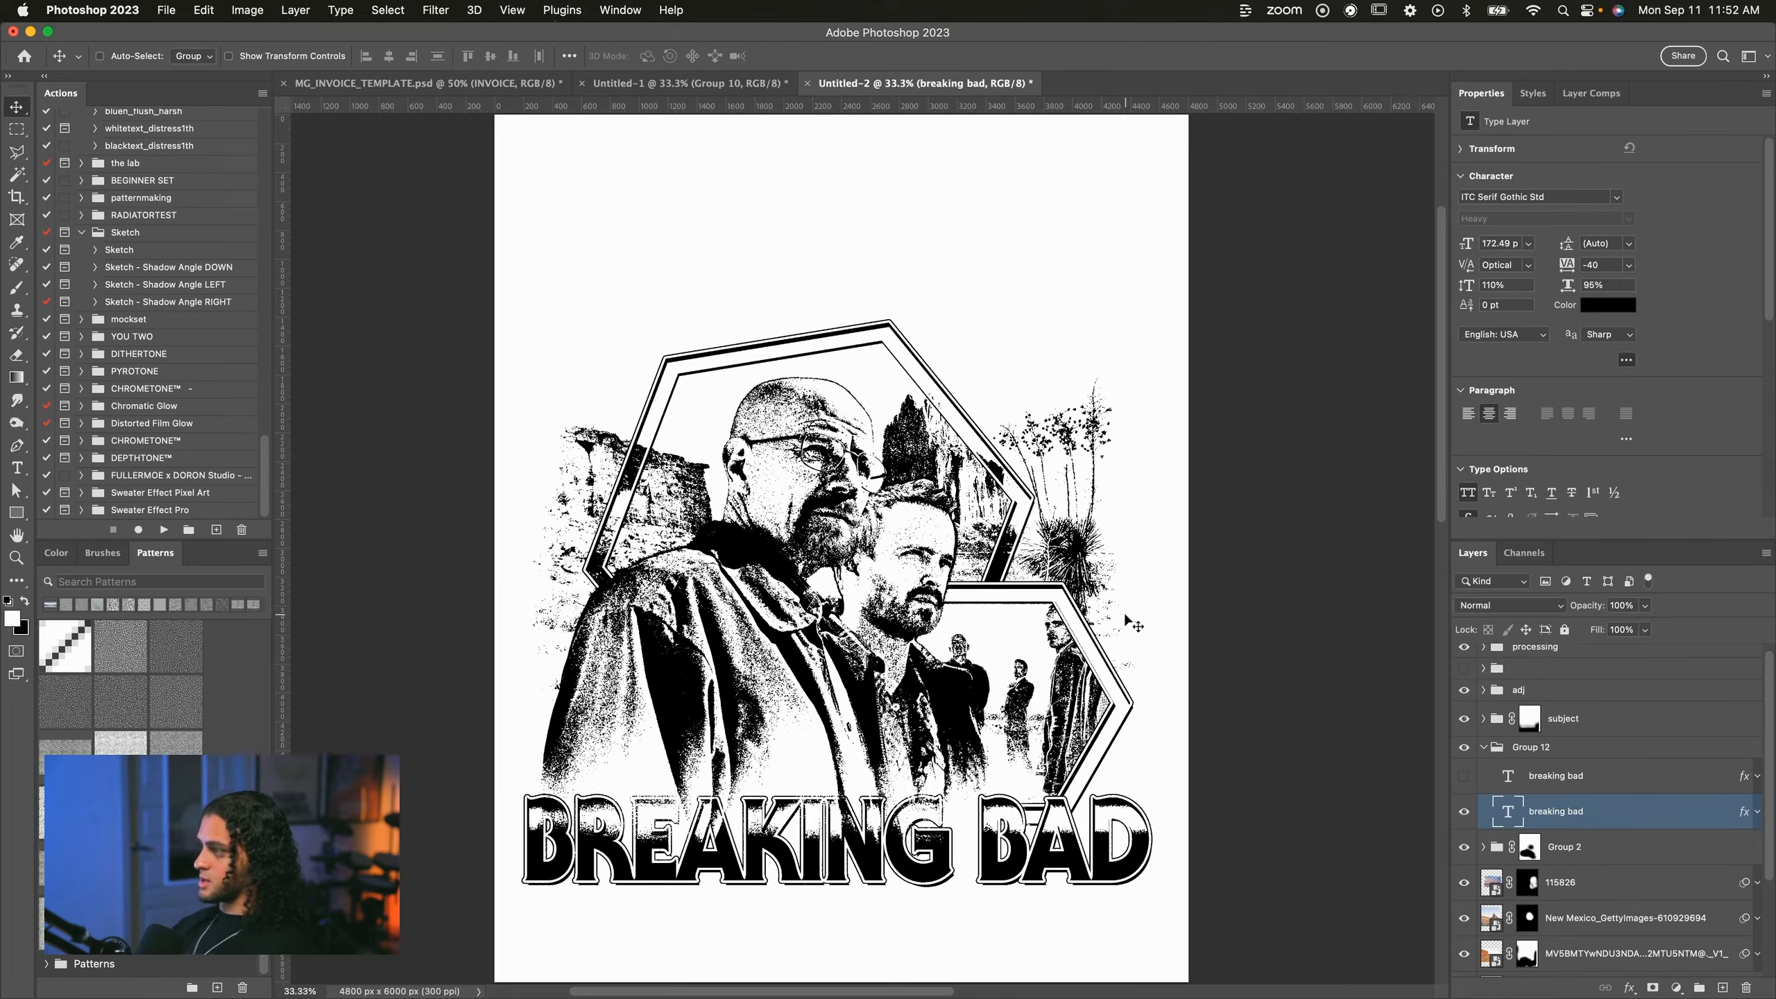
# Compare the two title versions, display only the BLEACH one, and lower it slightly beneath the characters.
pyautogui.moveTo(1126, 616); pyautogui.dragTo(1126, 622)
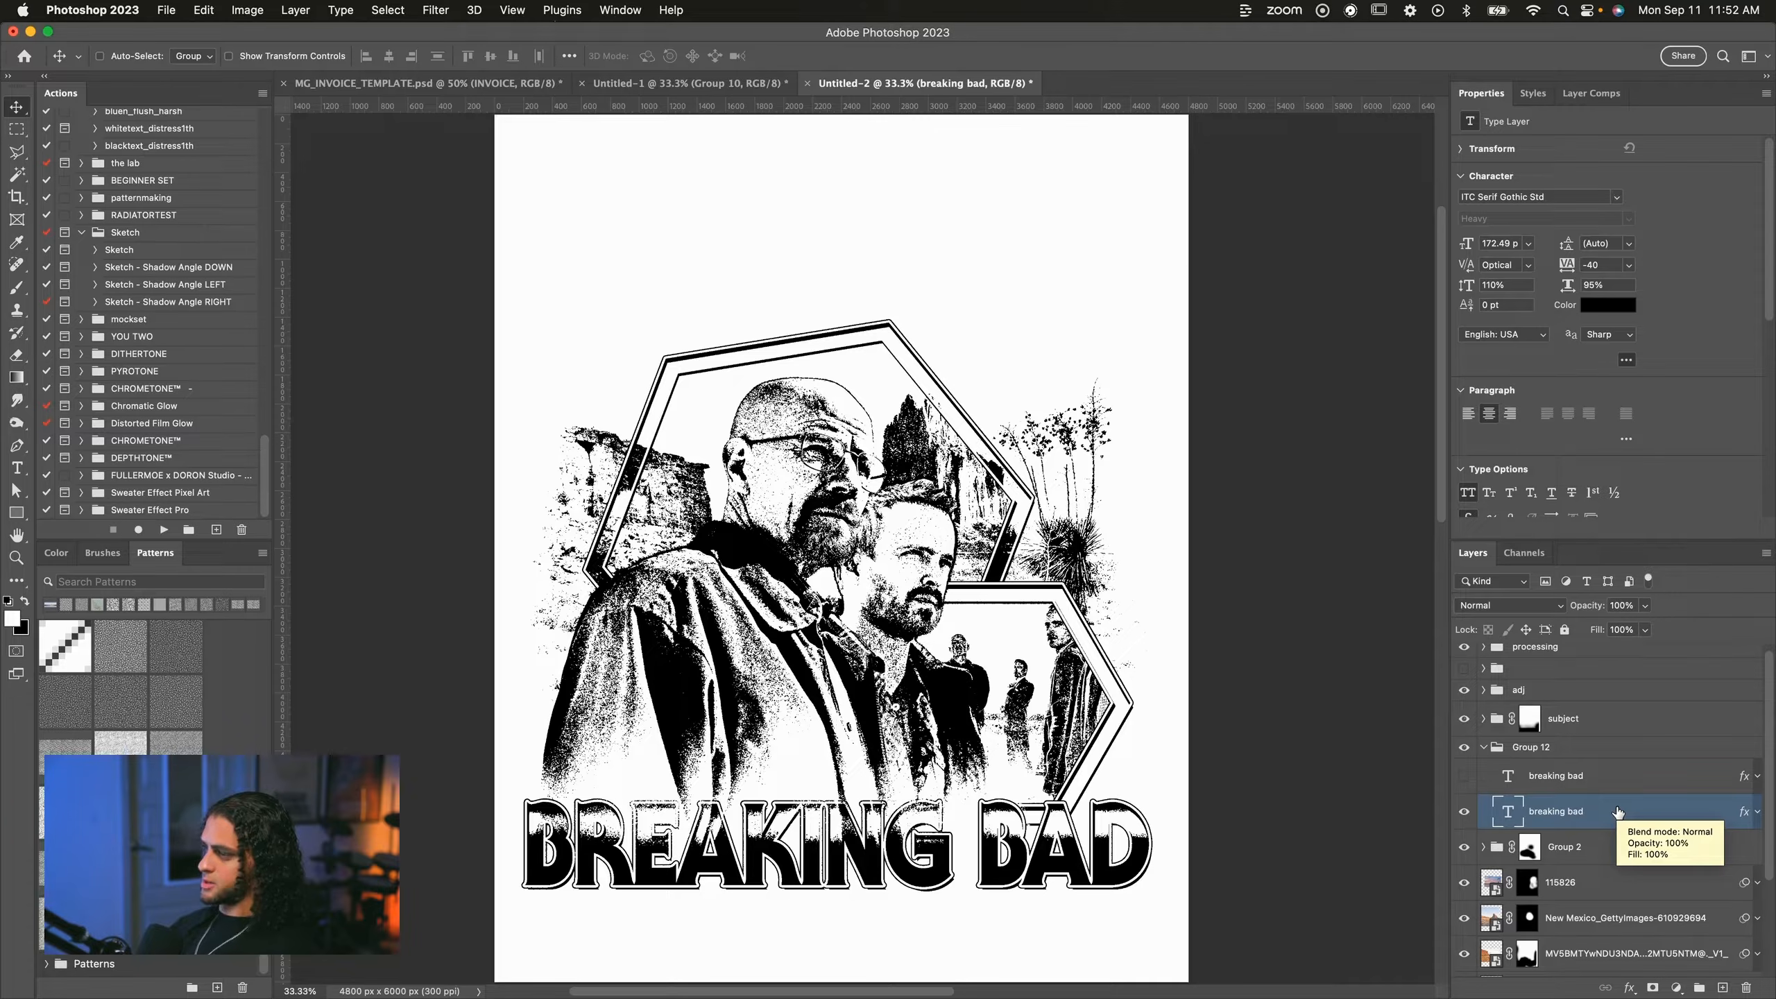
pyautogui.click(1464, 812)
pyautogui.click(1464, 776)
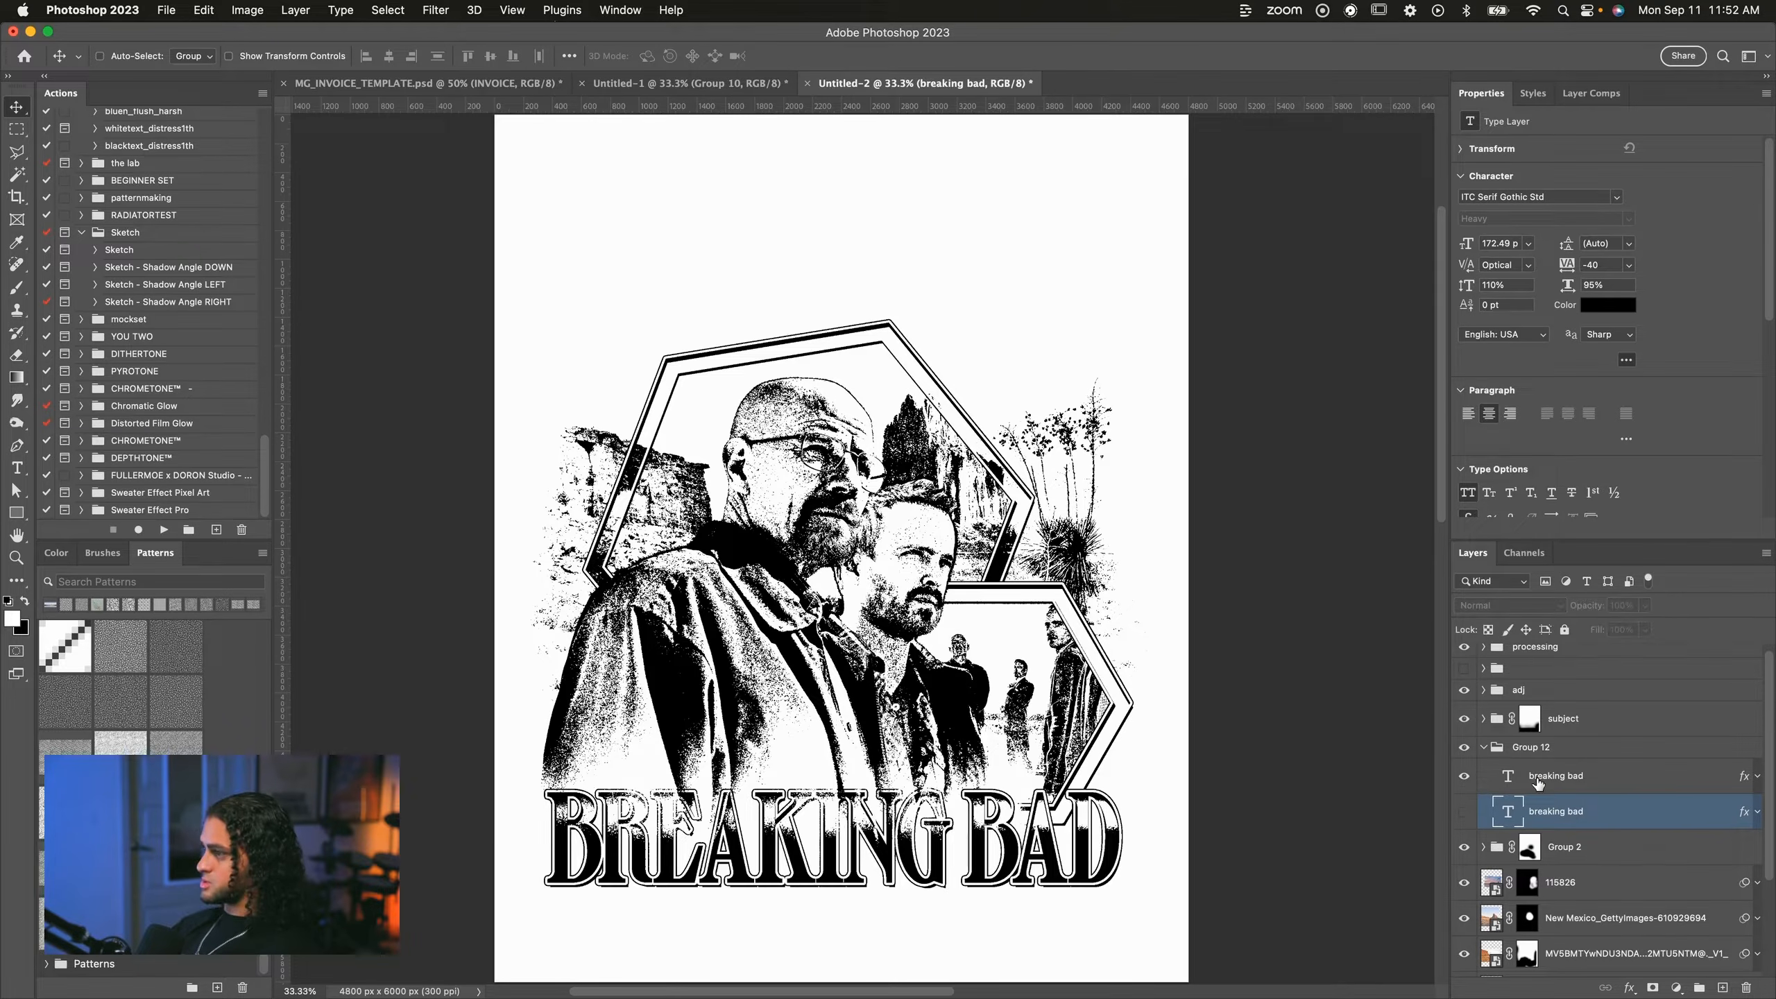
pyautogui.click(1537, 781)
pyautogui.click(1464, 777)
pyautogui.click(1465, 812)
pyautogui.click(1464, 812)
pyautogui.click(1464, 811)
pyautogui.click(1464, 776)
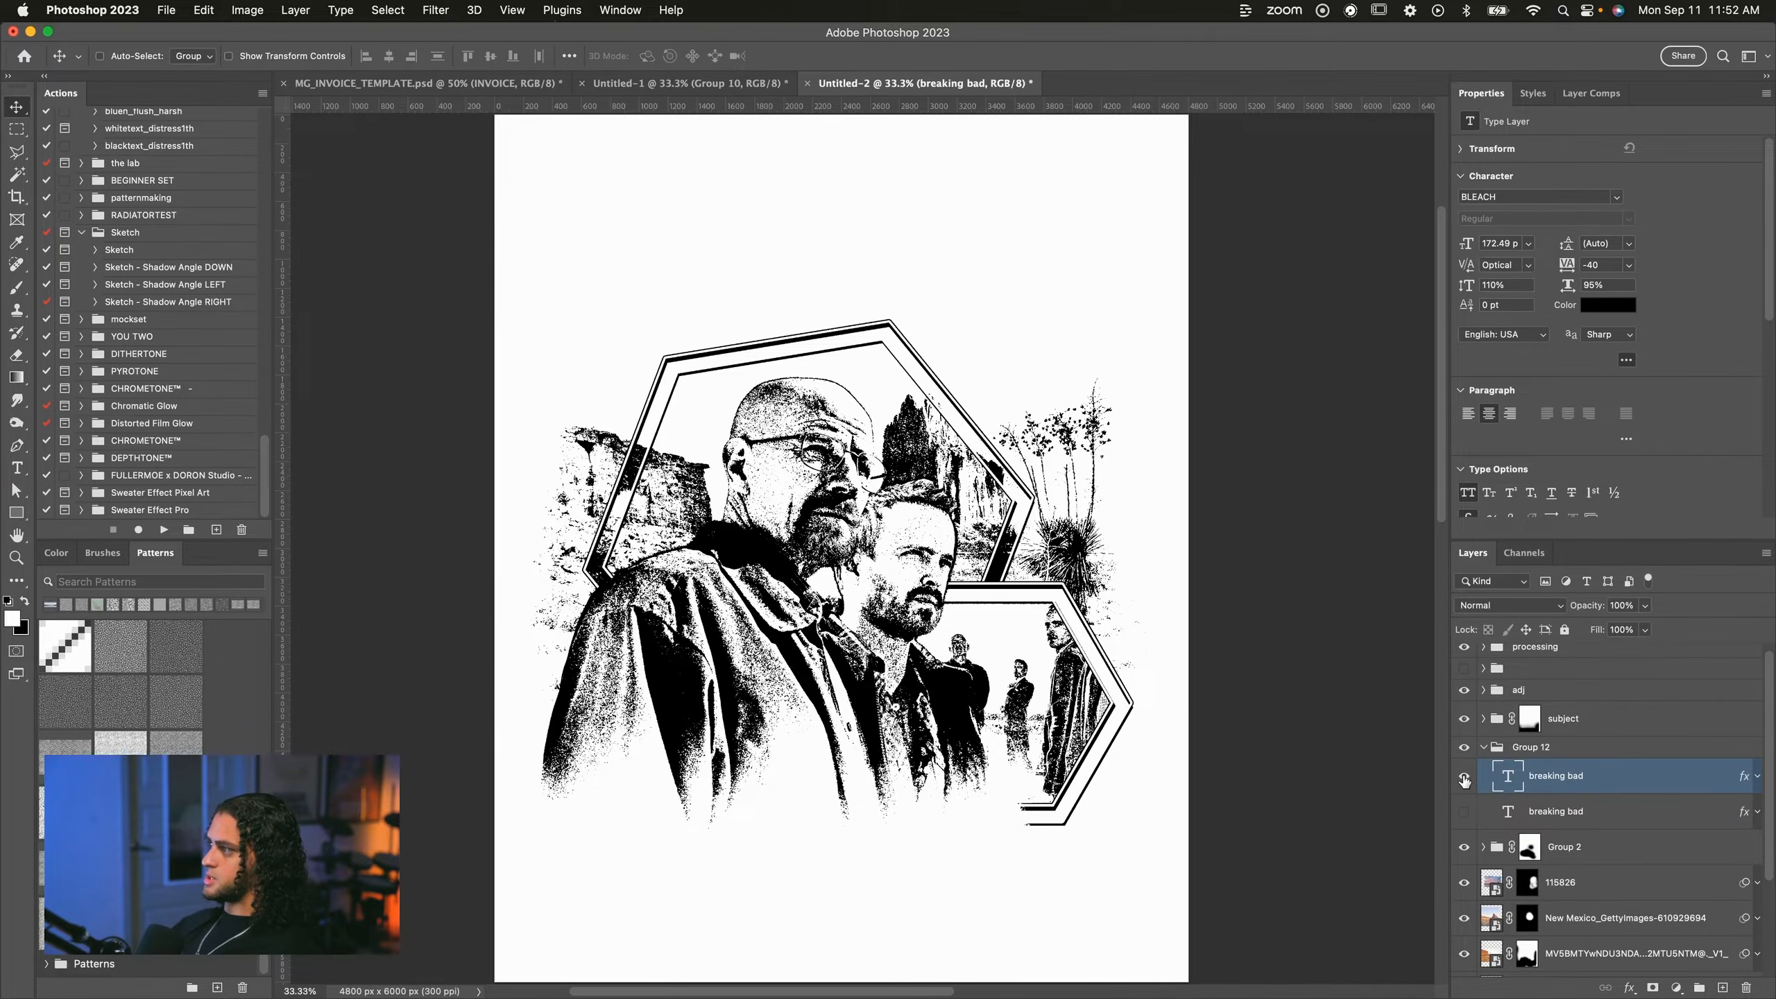
pyautogui.moveTo(1125, 756); pyautogui.dragTo(1124, 775)
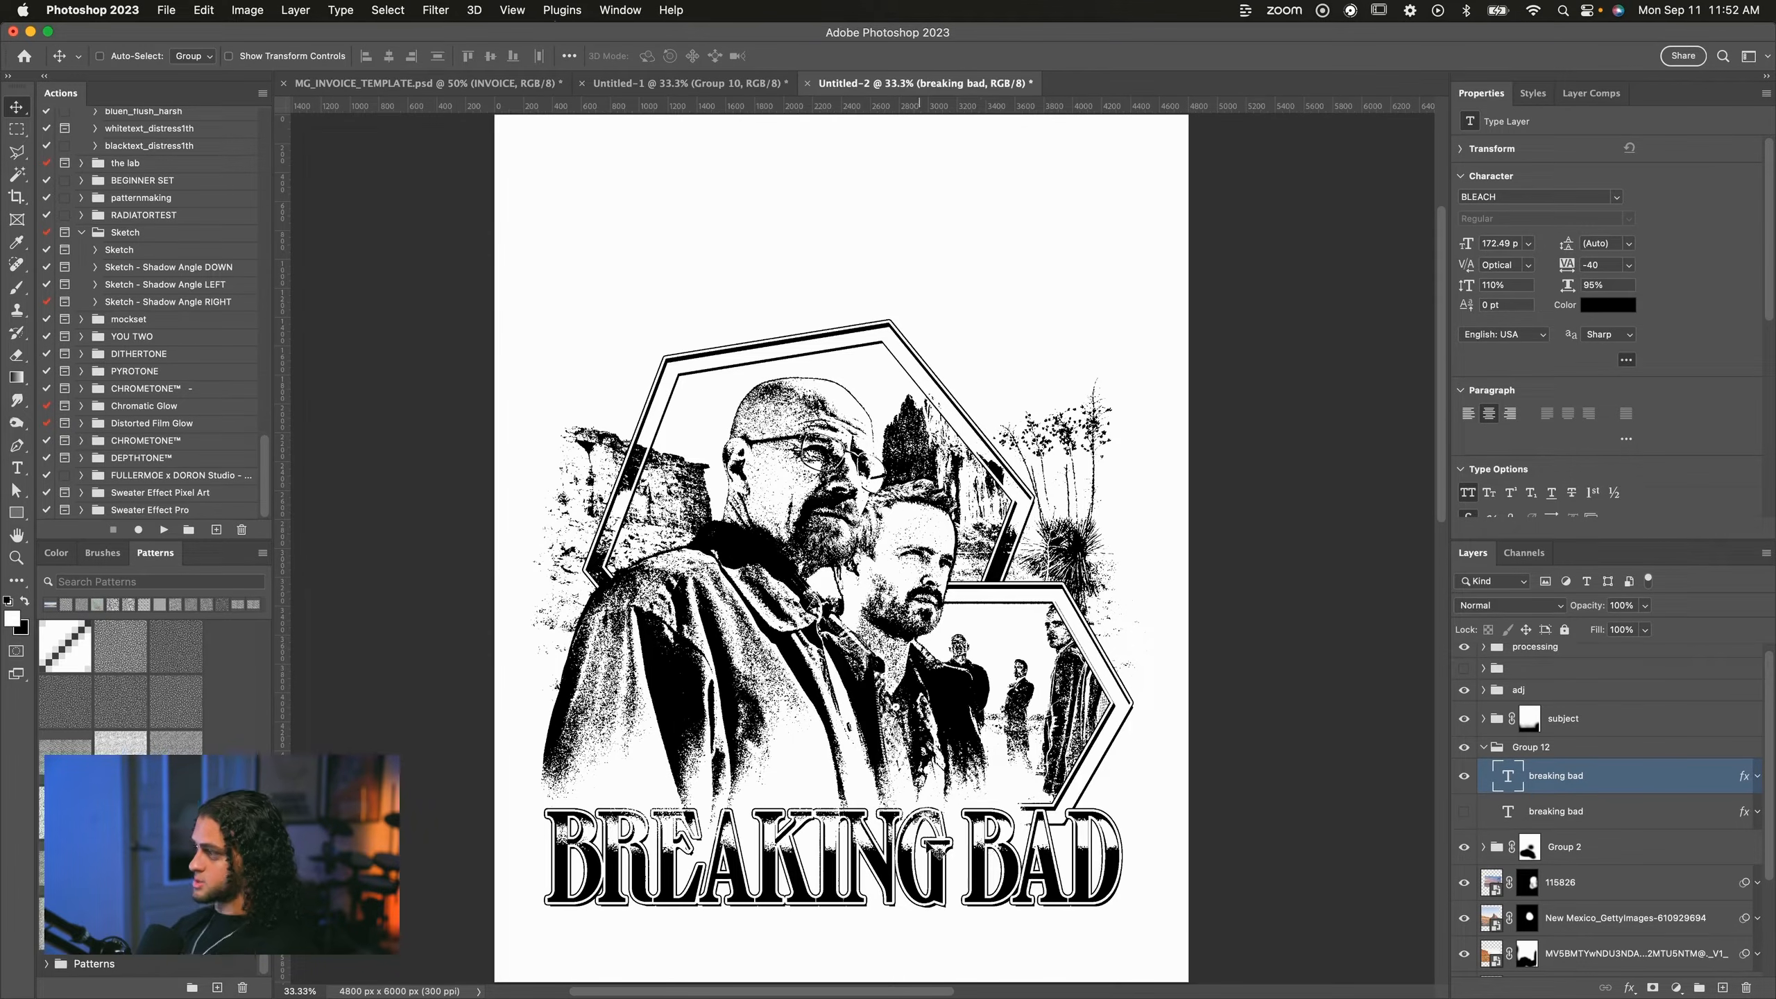
# Display the ITC Serif Gothic Std title in place of the BLEACH one and lower it slightly beneath the characters.
pyautogui.click(1464, 775)
pyautogui.click(1464, 812)
pyautogui.click(1589, 816)
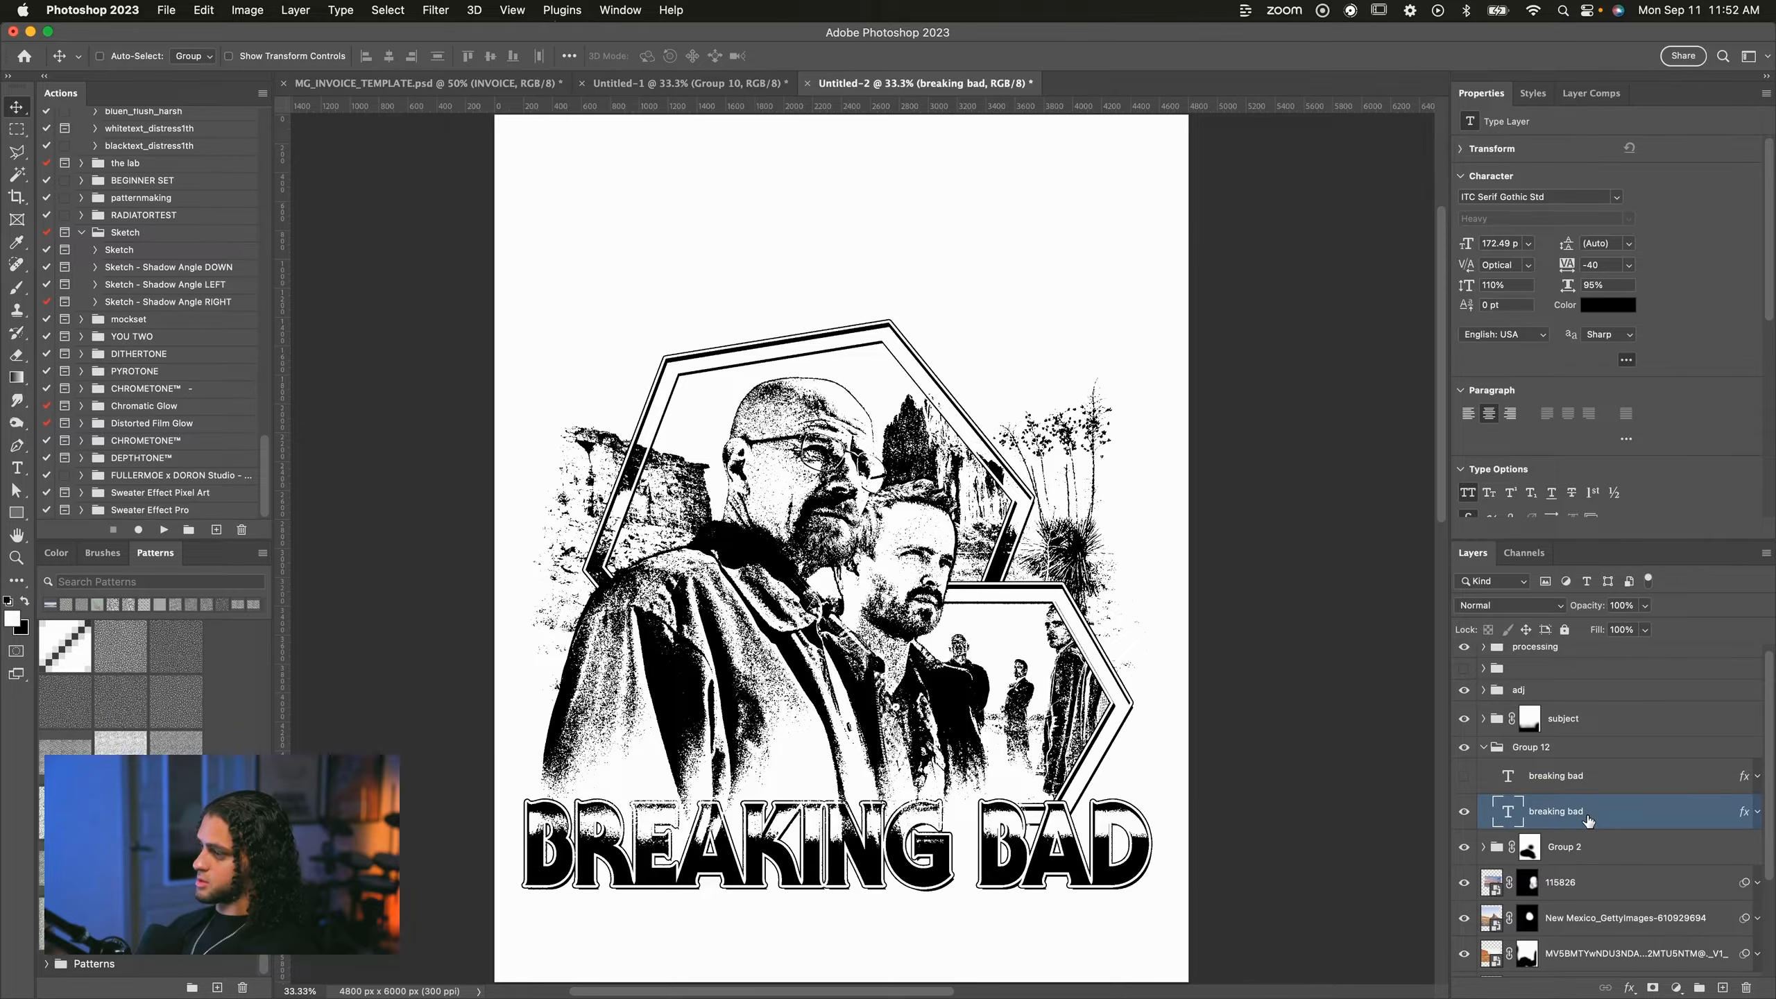
pyautogui.moveTo(1081, 753); pyautogui.dragTo(1083, 769)
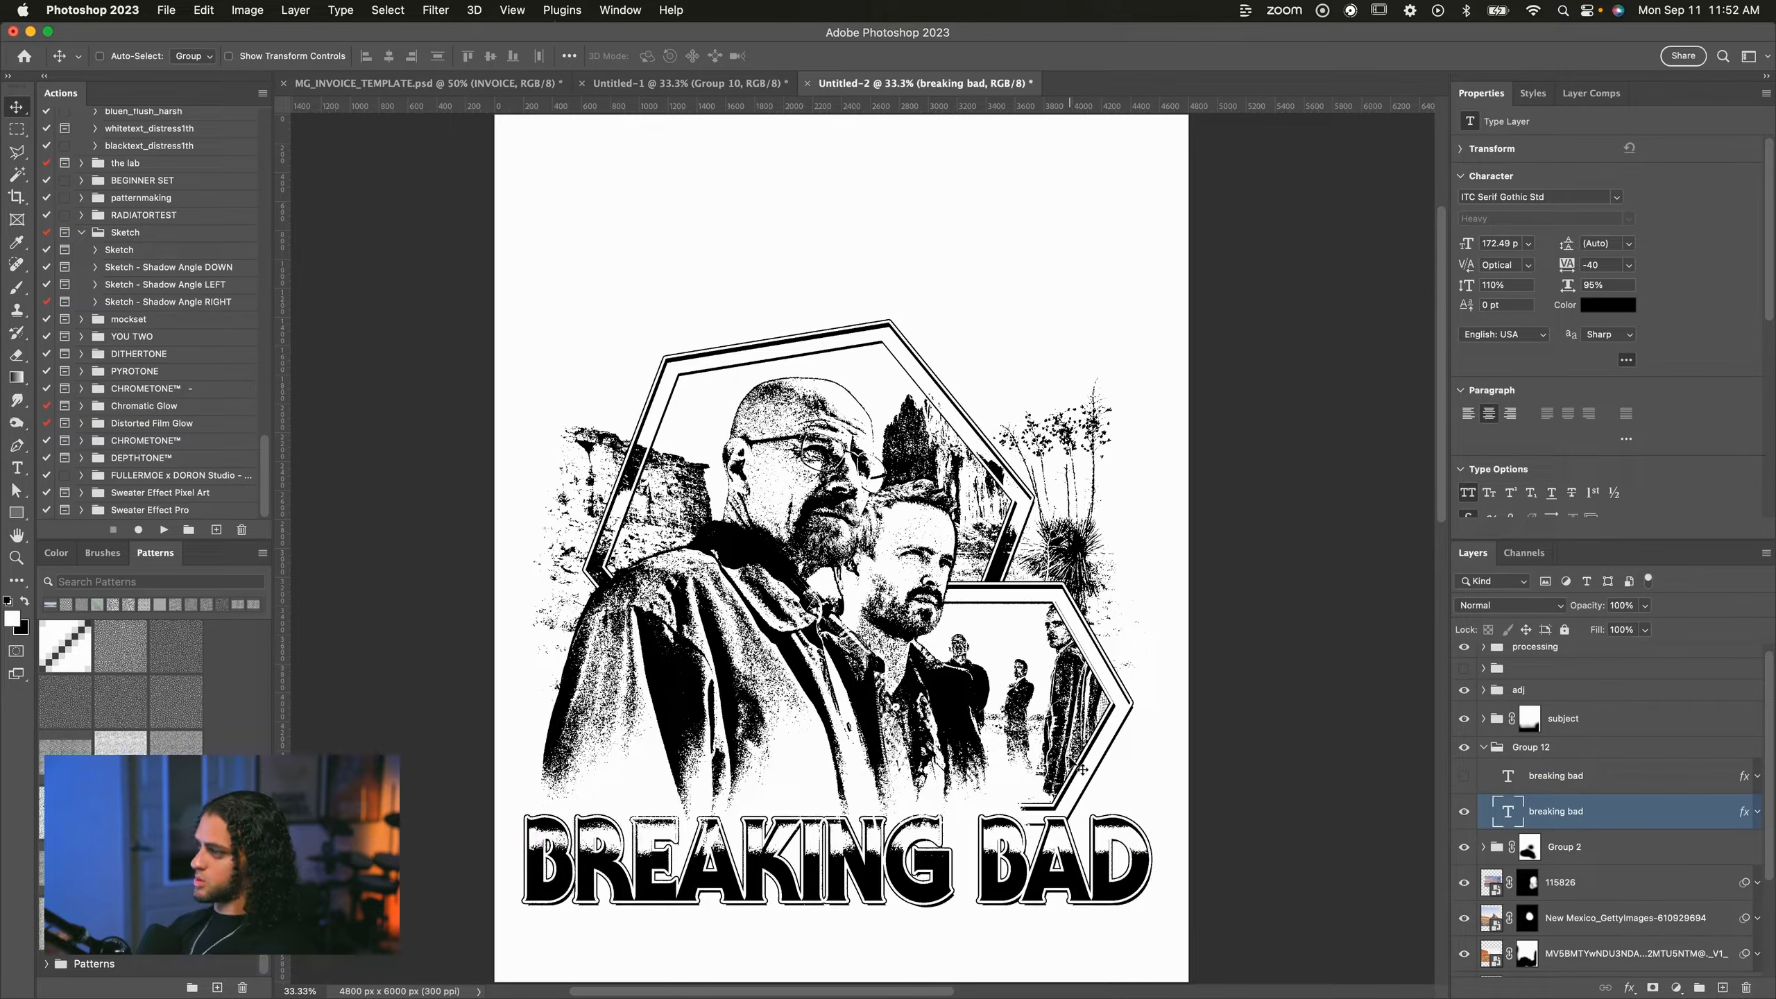
# Switch back to the BLEACH title and move it from below the characters to just above the large hexagon frame.
pyautogui.click(1464, 812)
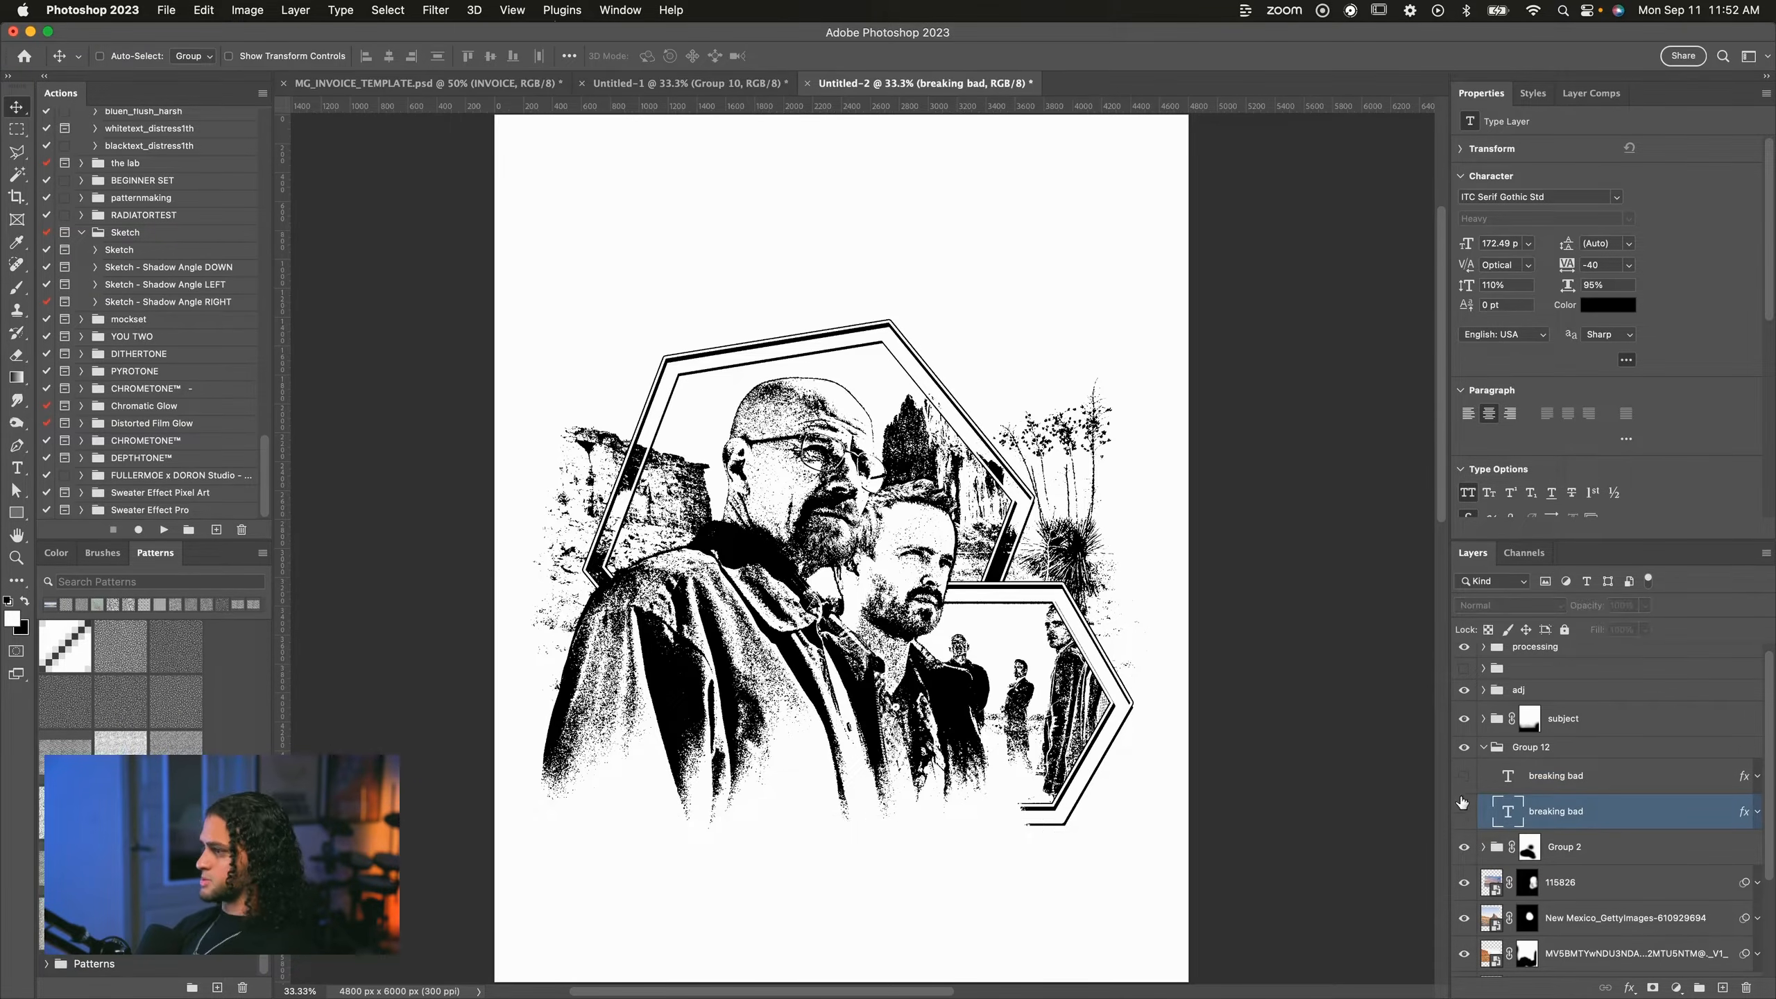
pyautogui.click(1464, 775)
pyautogui.click(1559, 789)
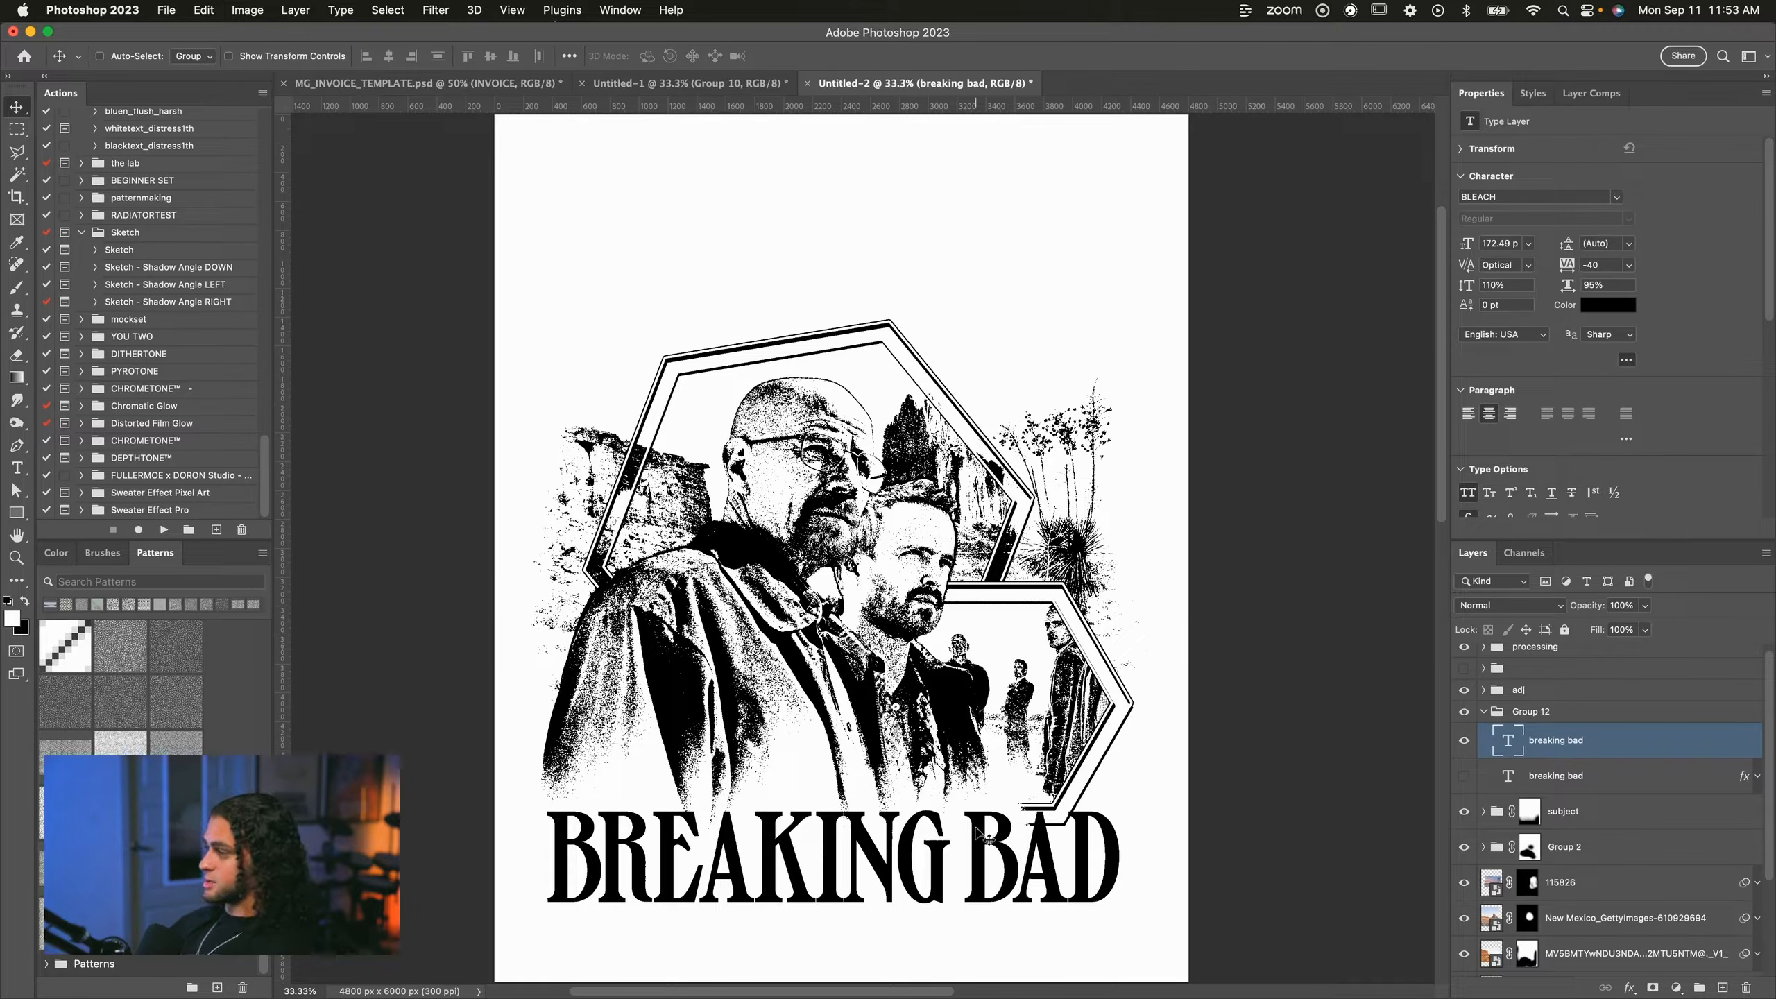
pyautogui.moveTo(983, 837); pyautogui.dragTo(965, 395)
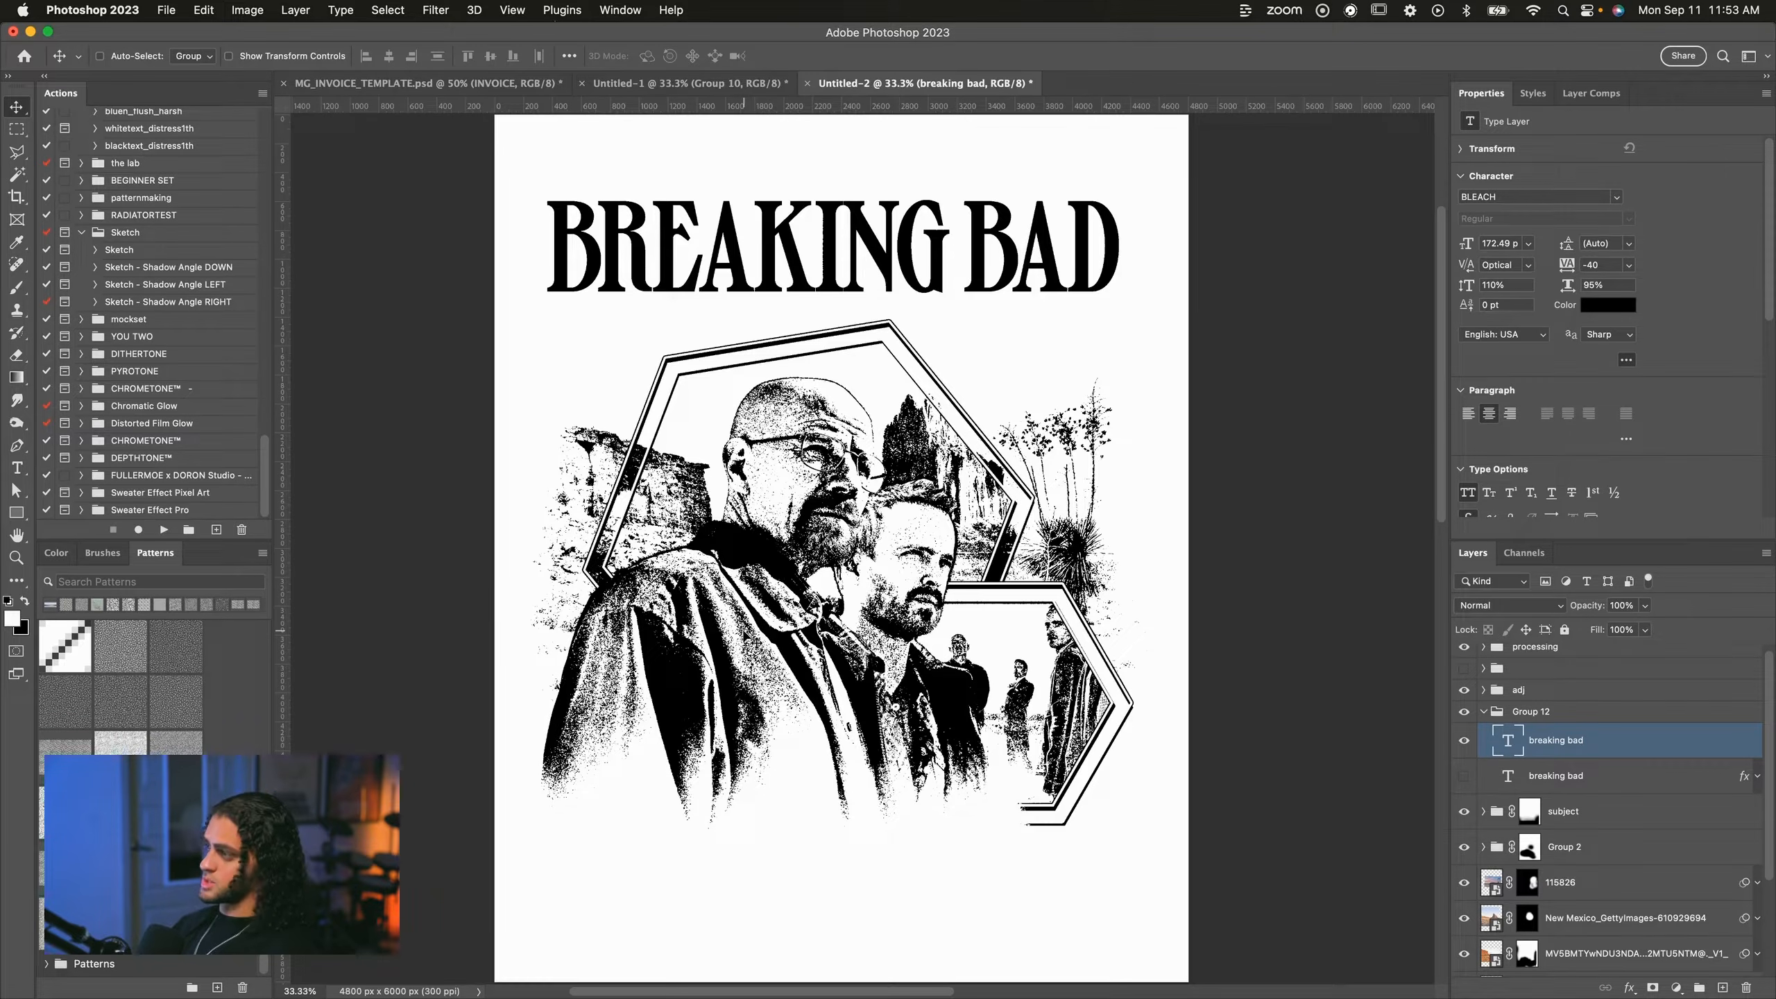
pyautogui.moveTo(877, 286); pyautogui.dragTo(888, 791)
pyautogui.moveTo(942, 619); pyautogui.dragTo(946, 730)
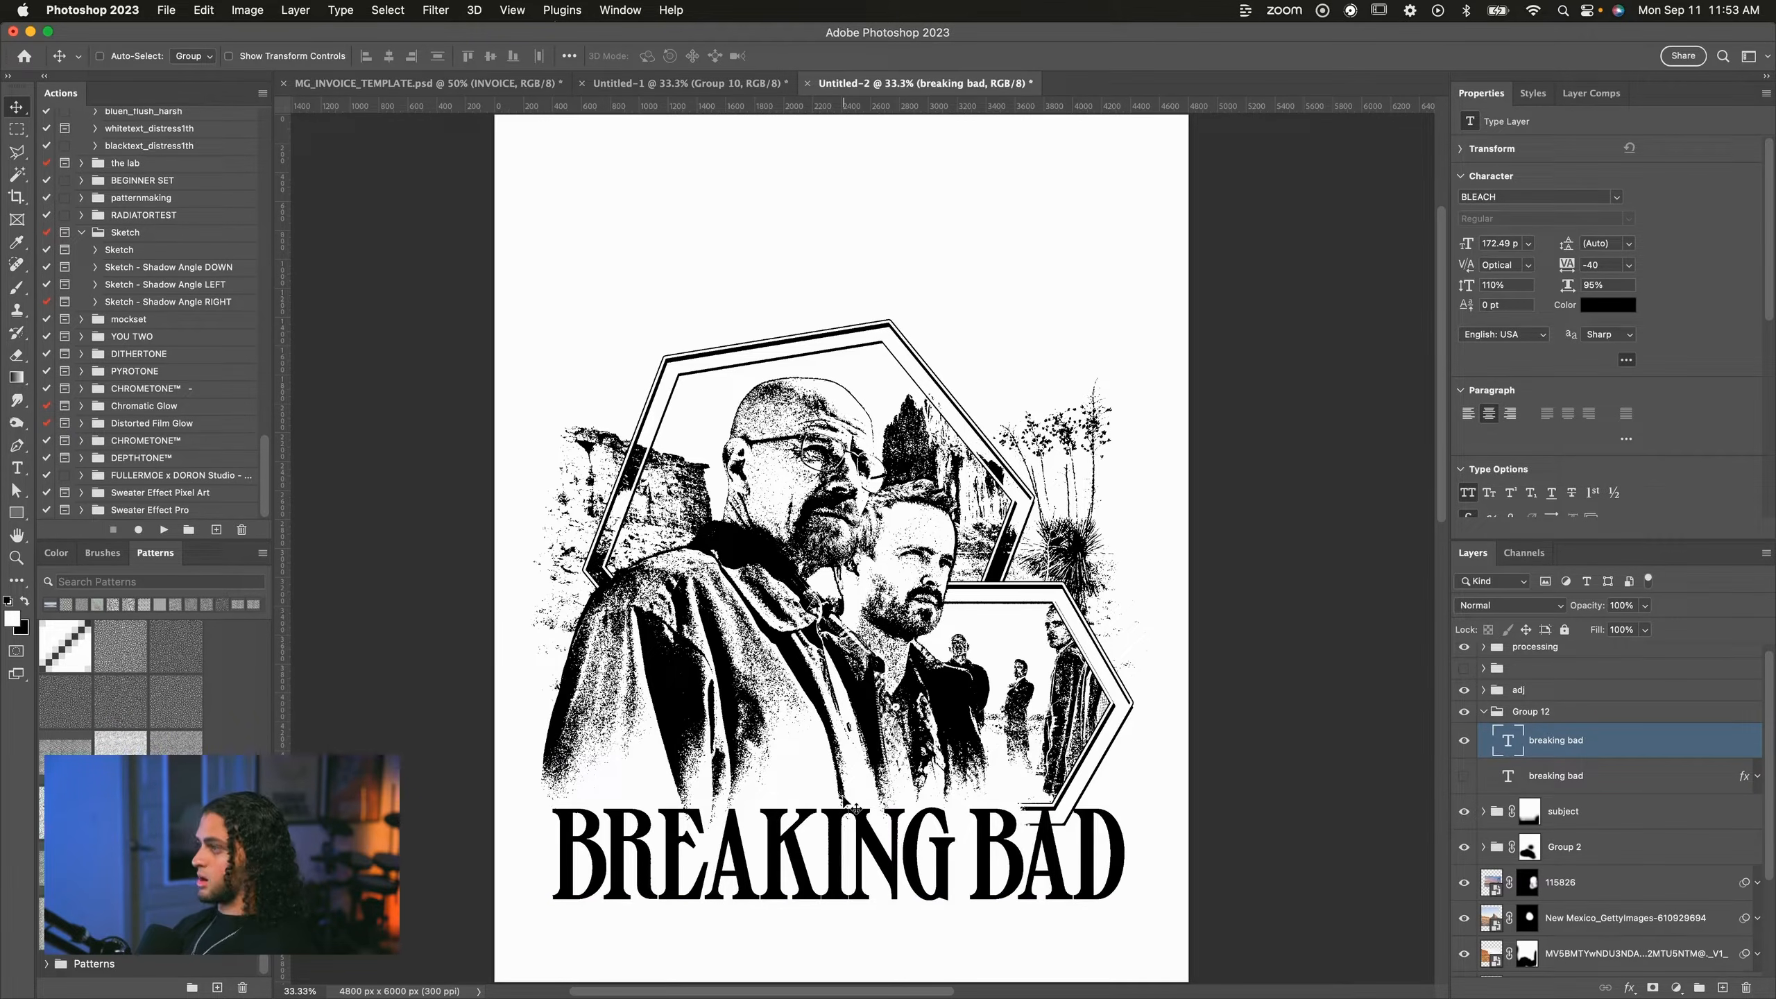
pyautogui.moveTo(850, 808); pyautogui.dragTo(941, 427)
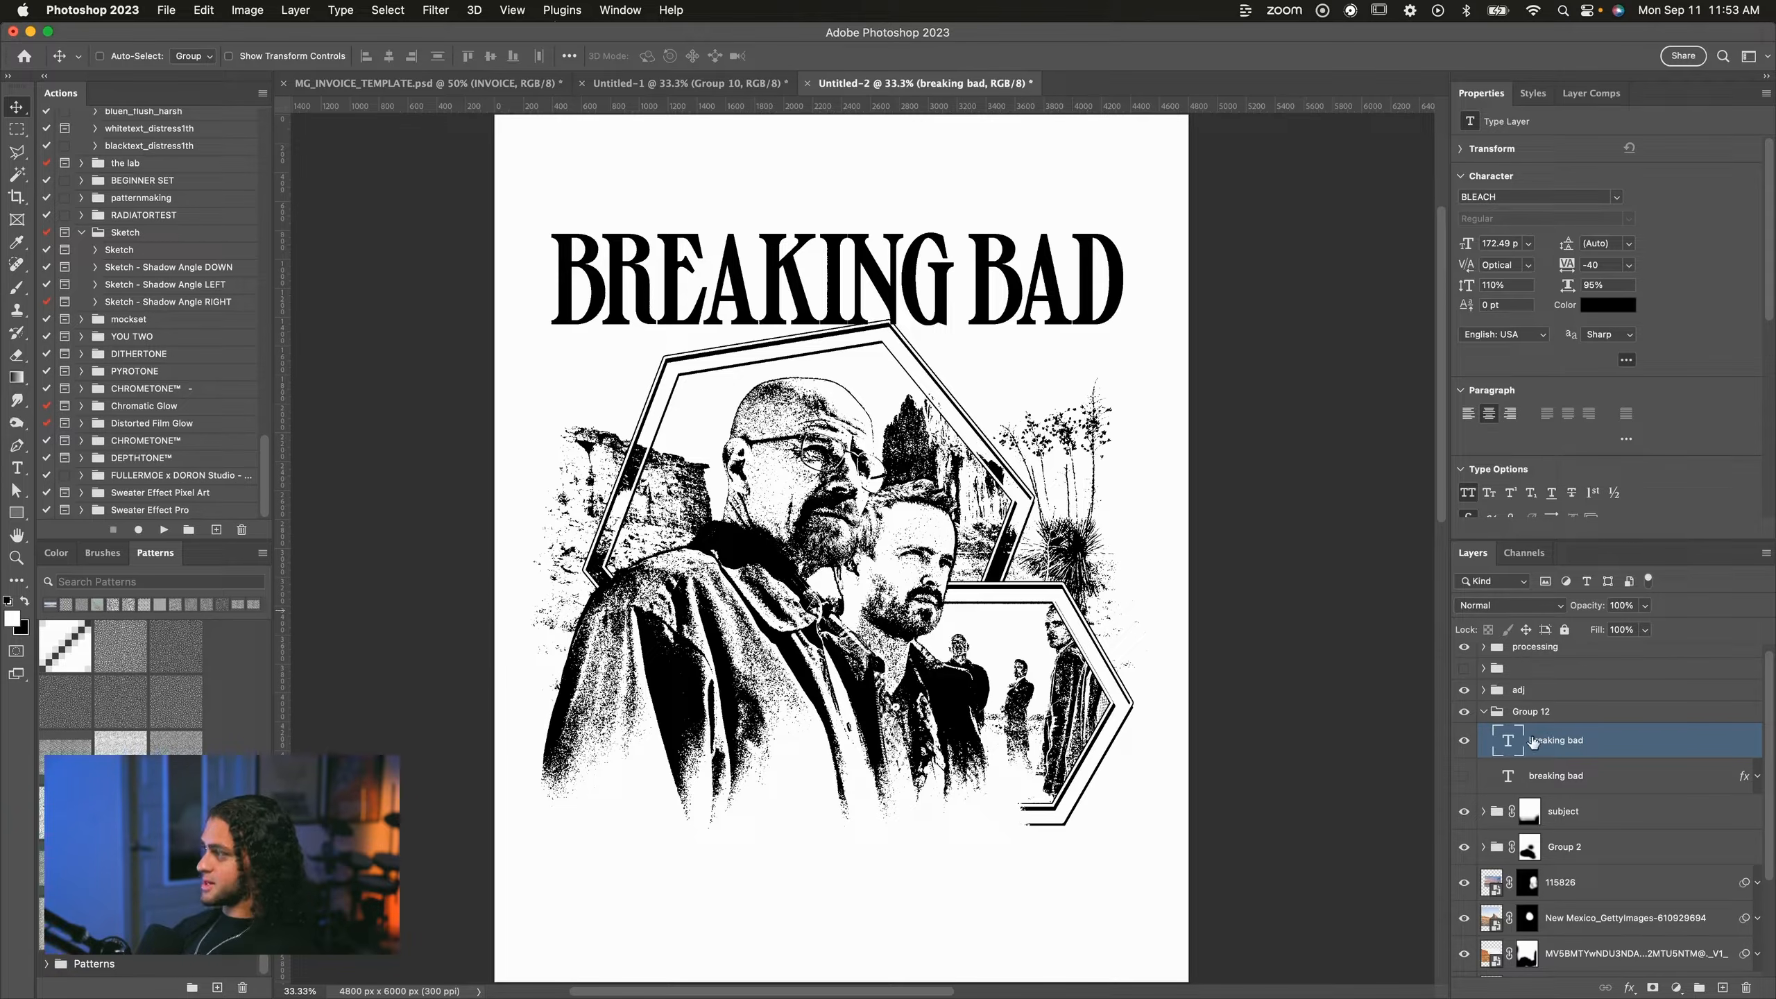
# Replace the title's text with a single "B" and place it above the frame at the start of the title line.
pyautogui.doubleClick(1505, 740)
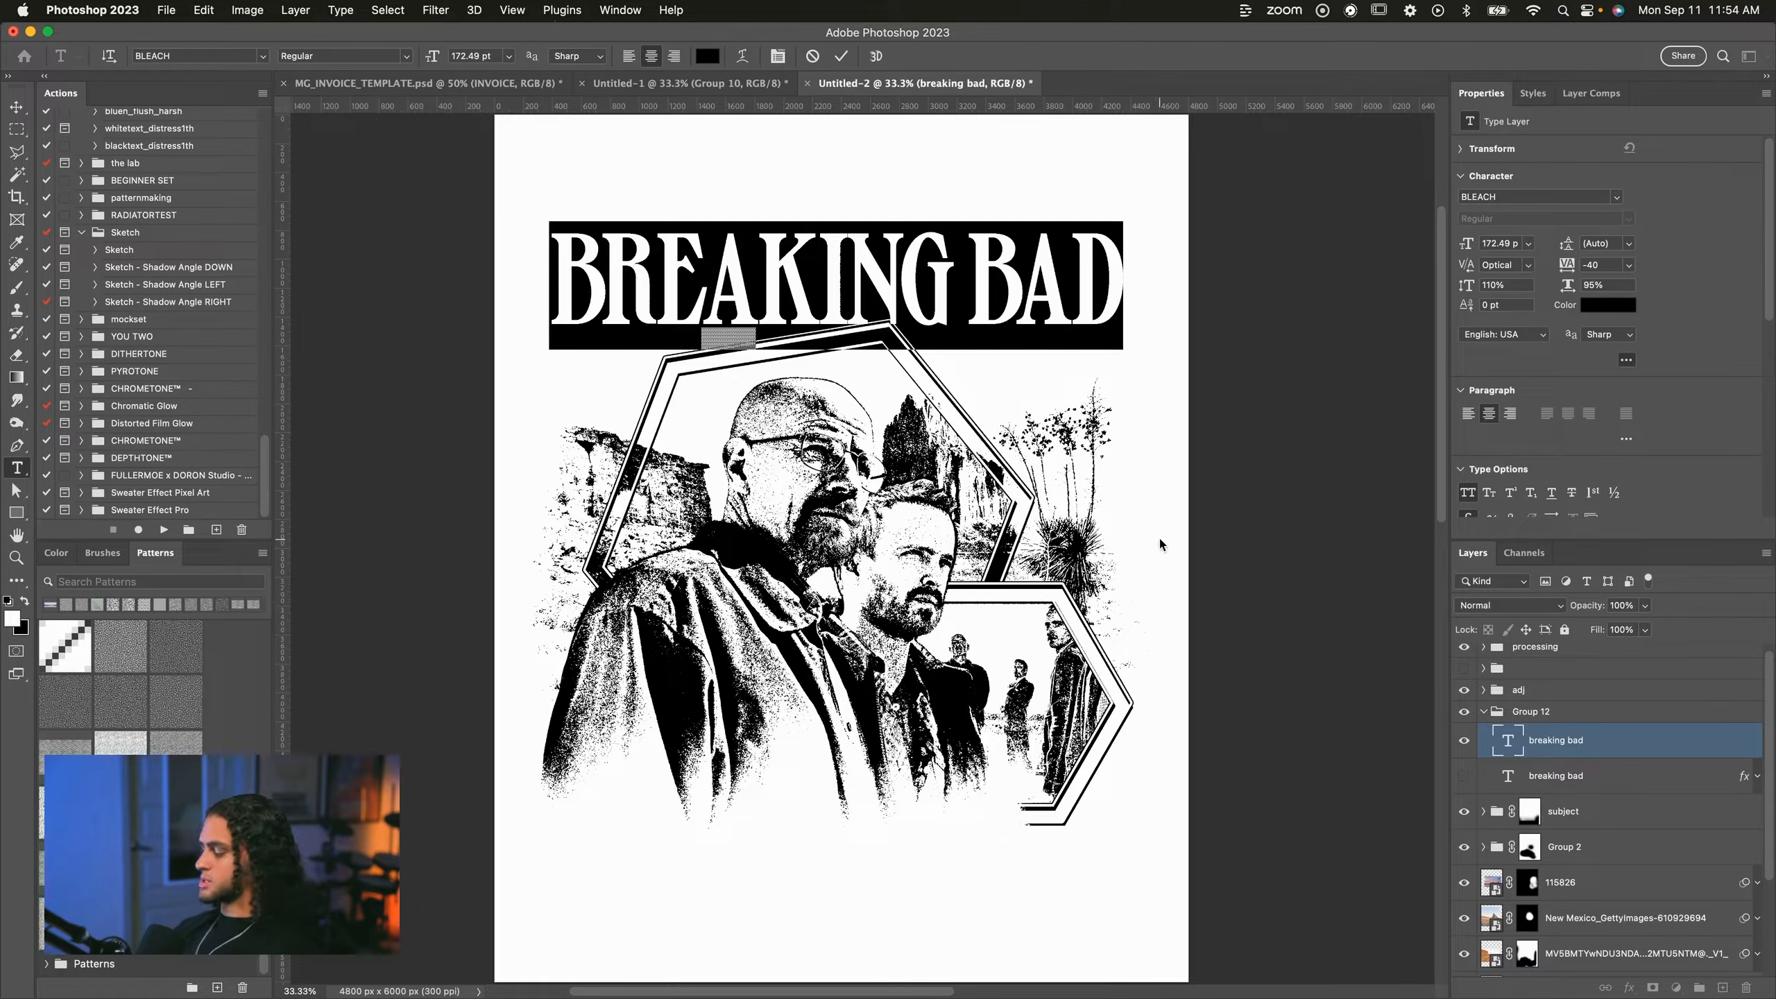
pyautogui.write('B')
pyautogui.click(842, 56)
pyautogui.press('v')
pyautogui.moveTo(951, 299); pyautogui.dragTo(717, 296)
# Duplicate the "B" text layer, change the copy's text to "reaking", and position it directly after the initial letter.
pyautogui.press('super+j')
pyautogui.doubleClick(1510, 748)
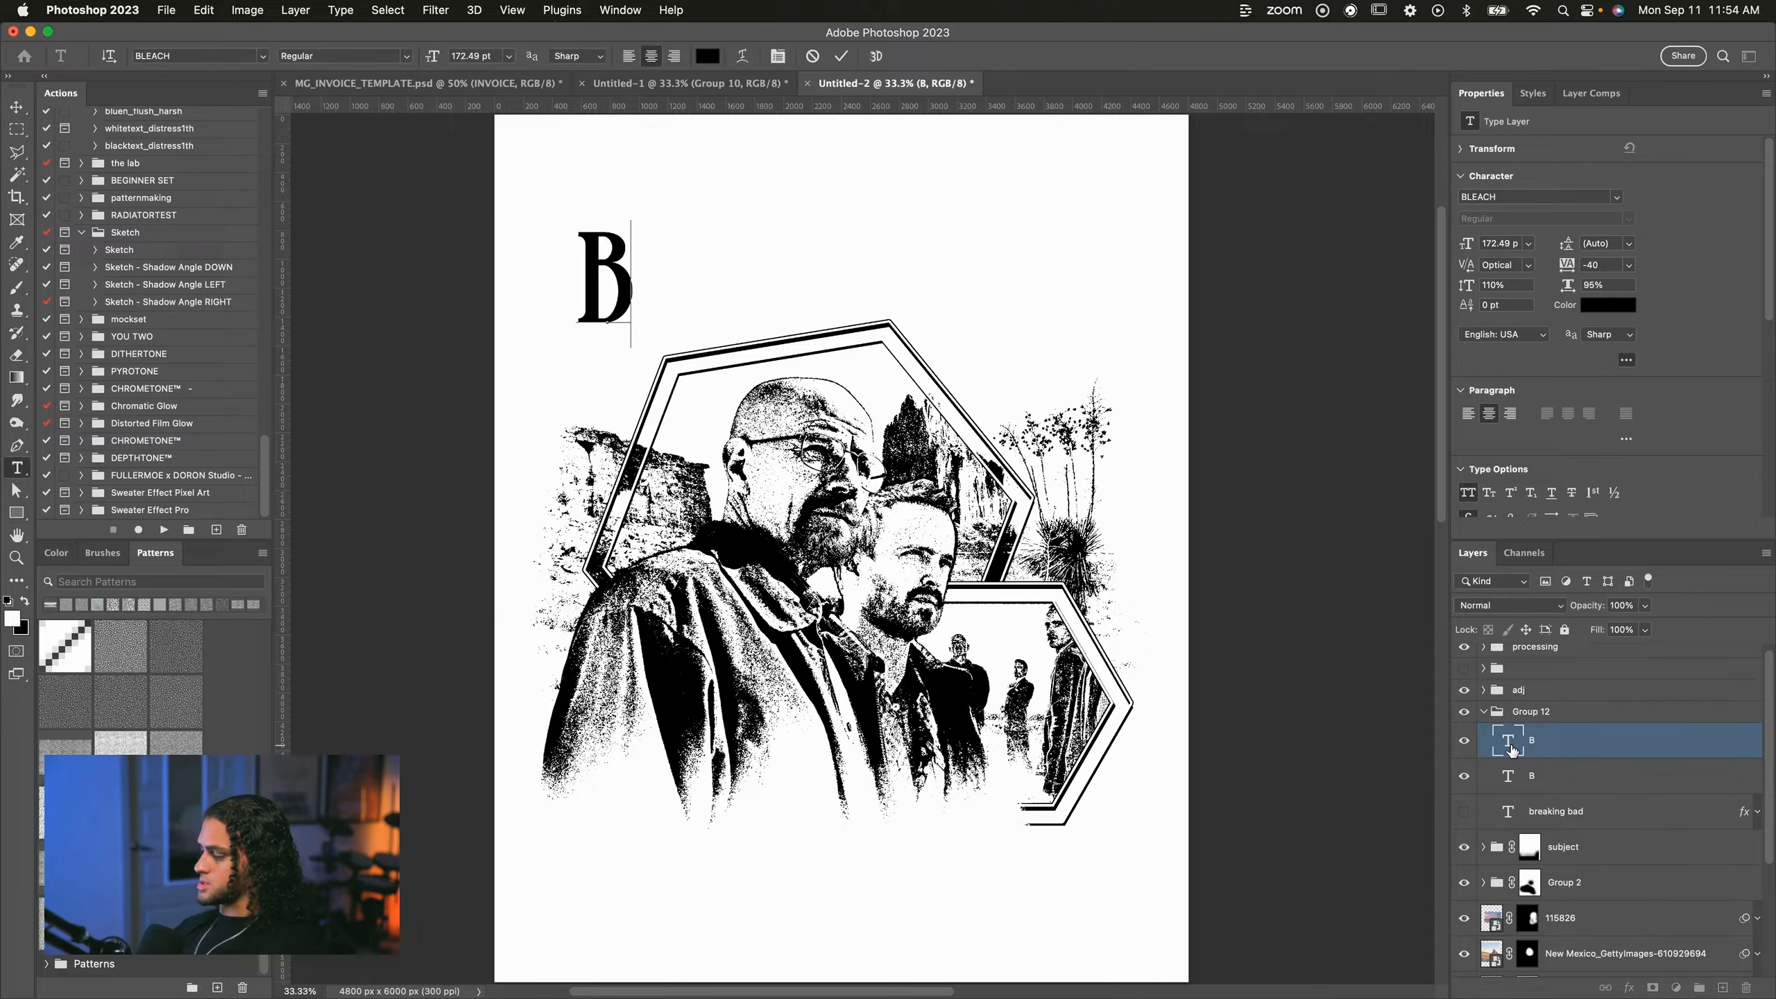
pyautogui.write('reaking')
pyautogui.press('Escape')
pyautogui.moveTo(573, 241); pyautogui.dragTo(772, 243)
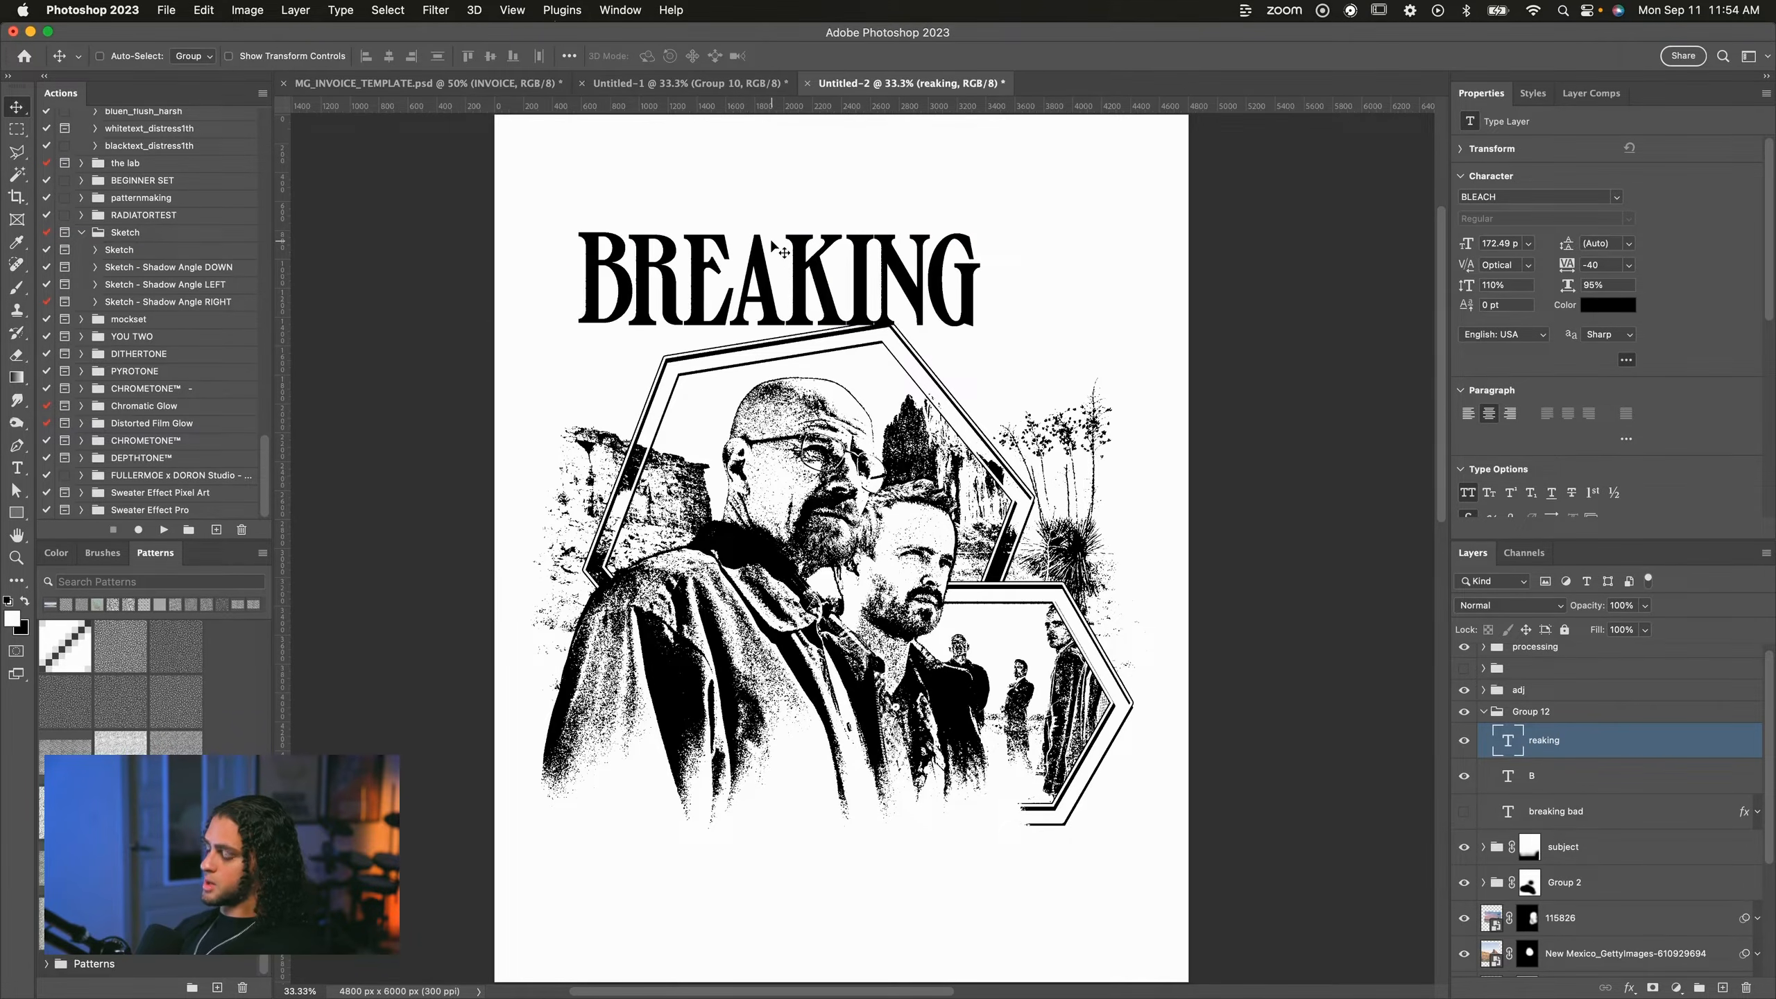
# Scale the "reaking" text down to 129.24 pt and fit its top edge against the large initial "B".
pyautogui.press('super+t')
pyautogui.moveTo(983, 354); pyautogui.dragTo(897, 319)
pyautogui.press('Return')
pyautogui.moveTo(880, 314); pyautogui.dragTo(876, 315)
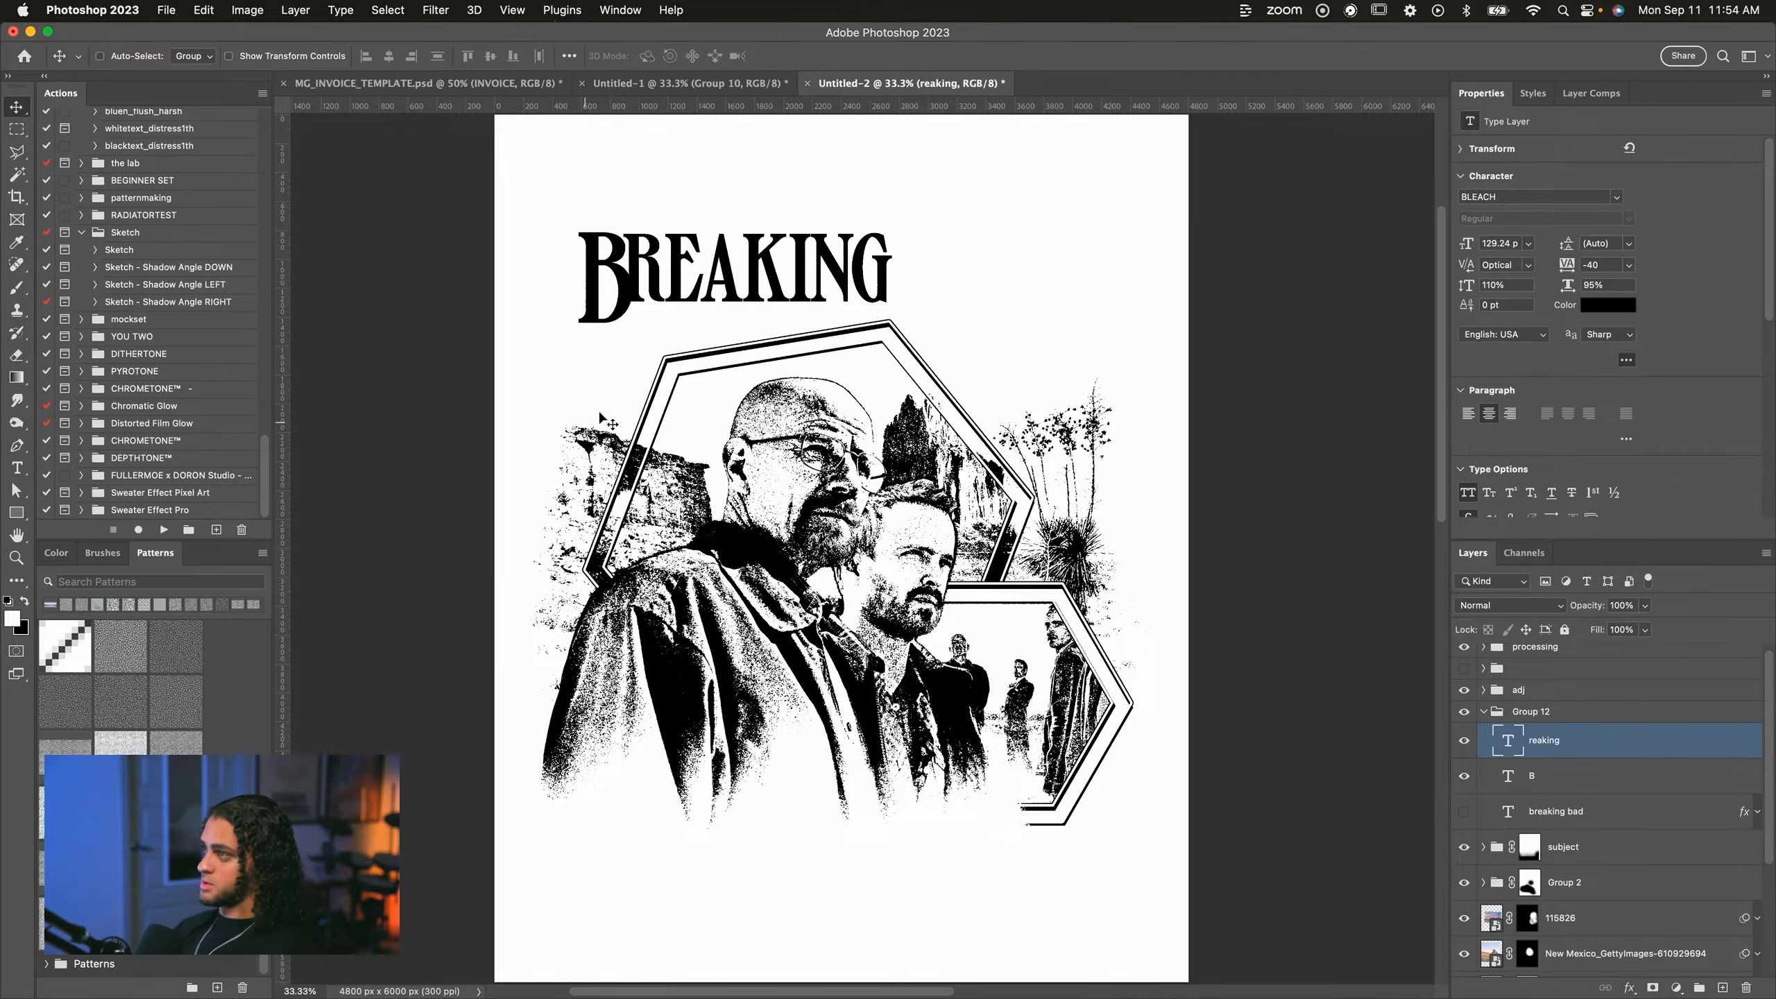
# Shift "B" and "reaking" together slightly left, and nudge "reaking" right to widen its gap from the "B".
pyautogui.keyDown('shift'); pyautogui.click(1531, 775); pyautogui.keyUp('shift')
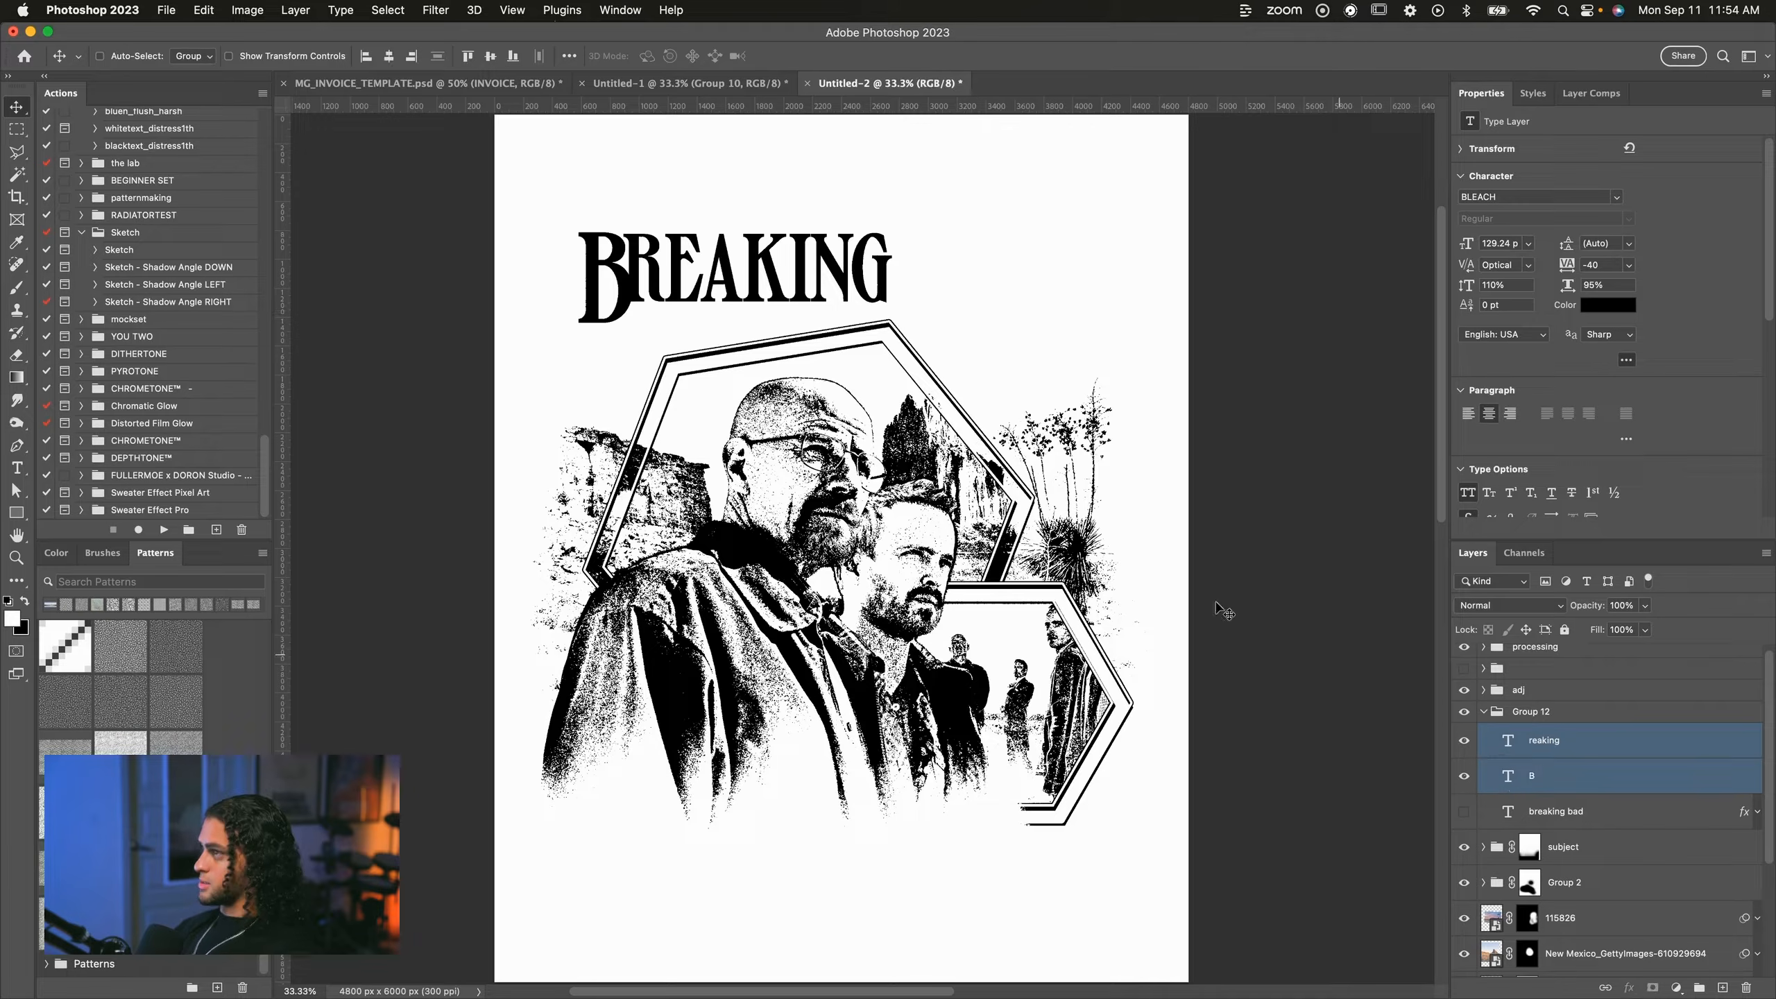
pyautogui.moveTo(1037, 465); pyautogui.dragTo(1023, 464)
pyautogui.click(1586, 741)
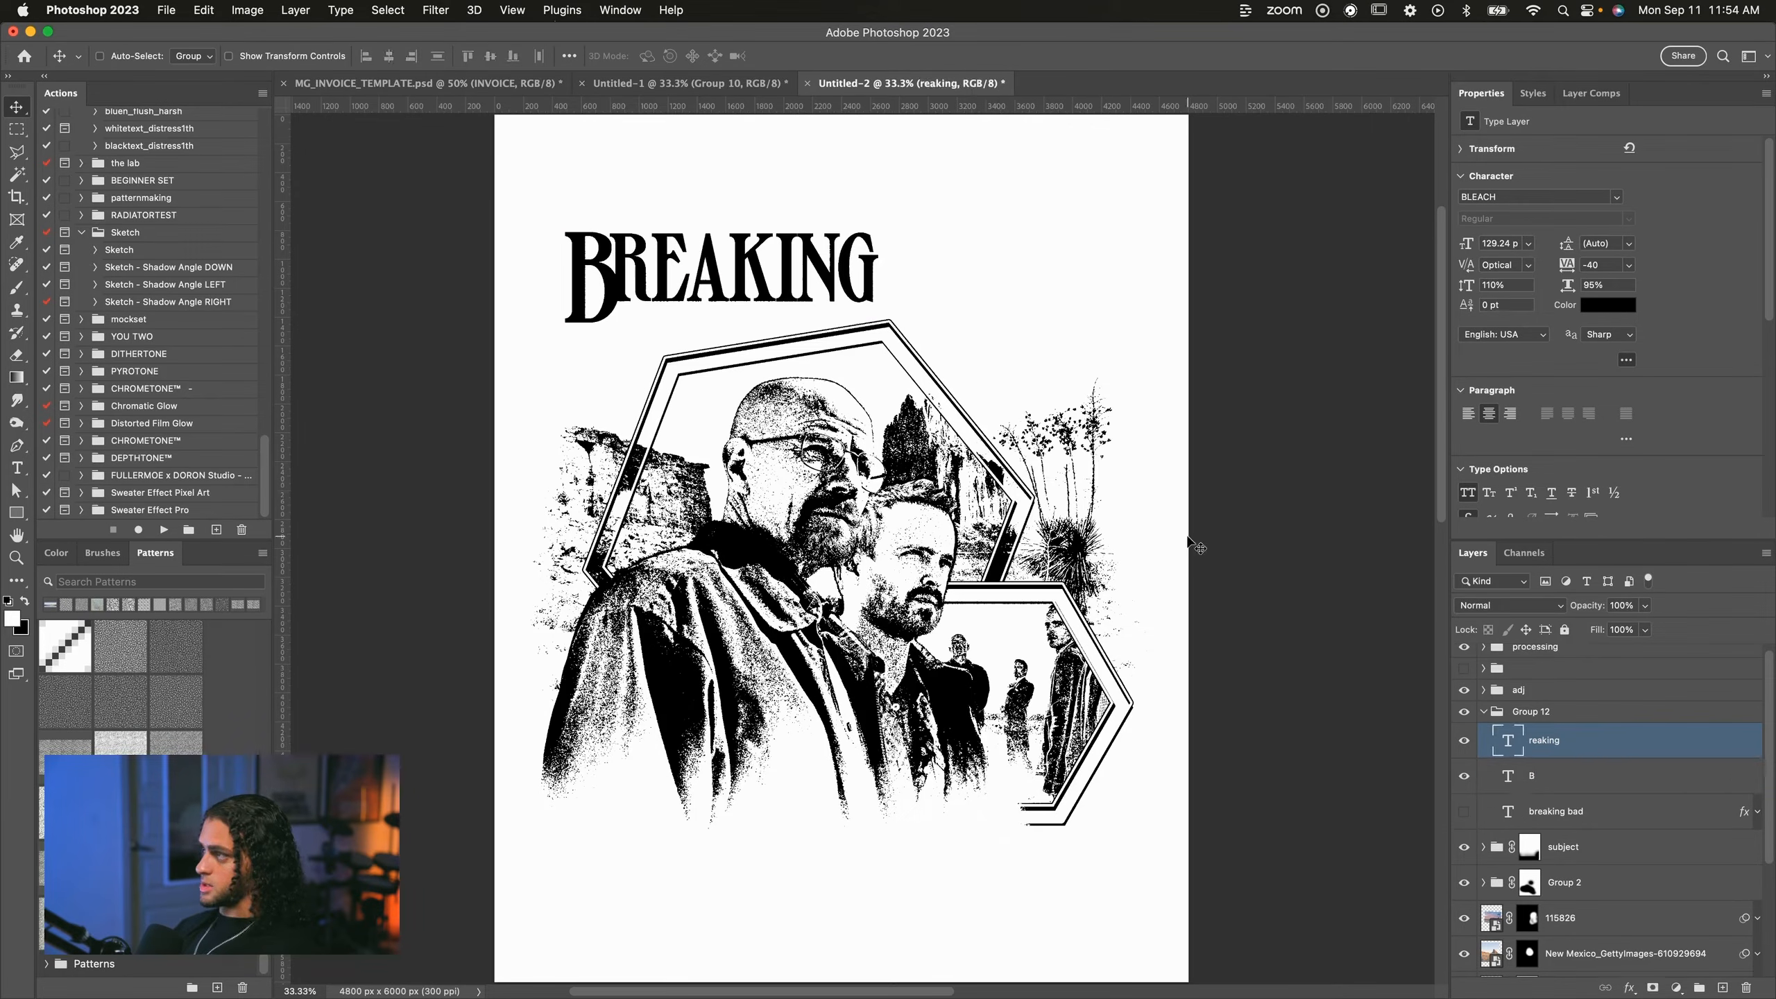
pyautogui.hotkey('shift', 'Right')
pyautogui.hotkey('shift', 'Right')
pyautogui.hotkey('shift', 'Right')
pyautogui.hotkey('shift', 'Right')
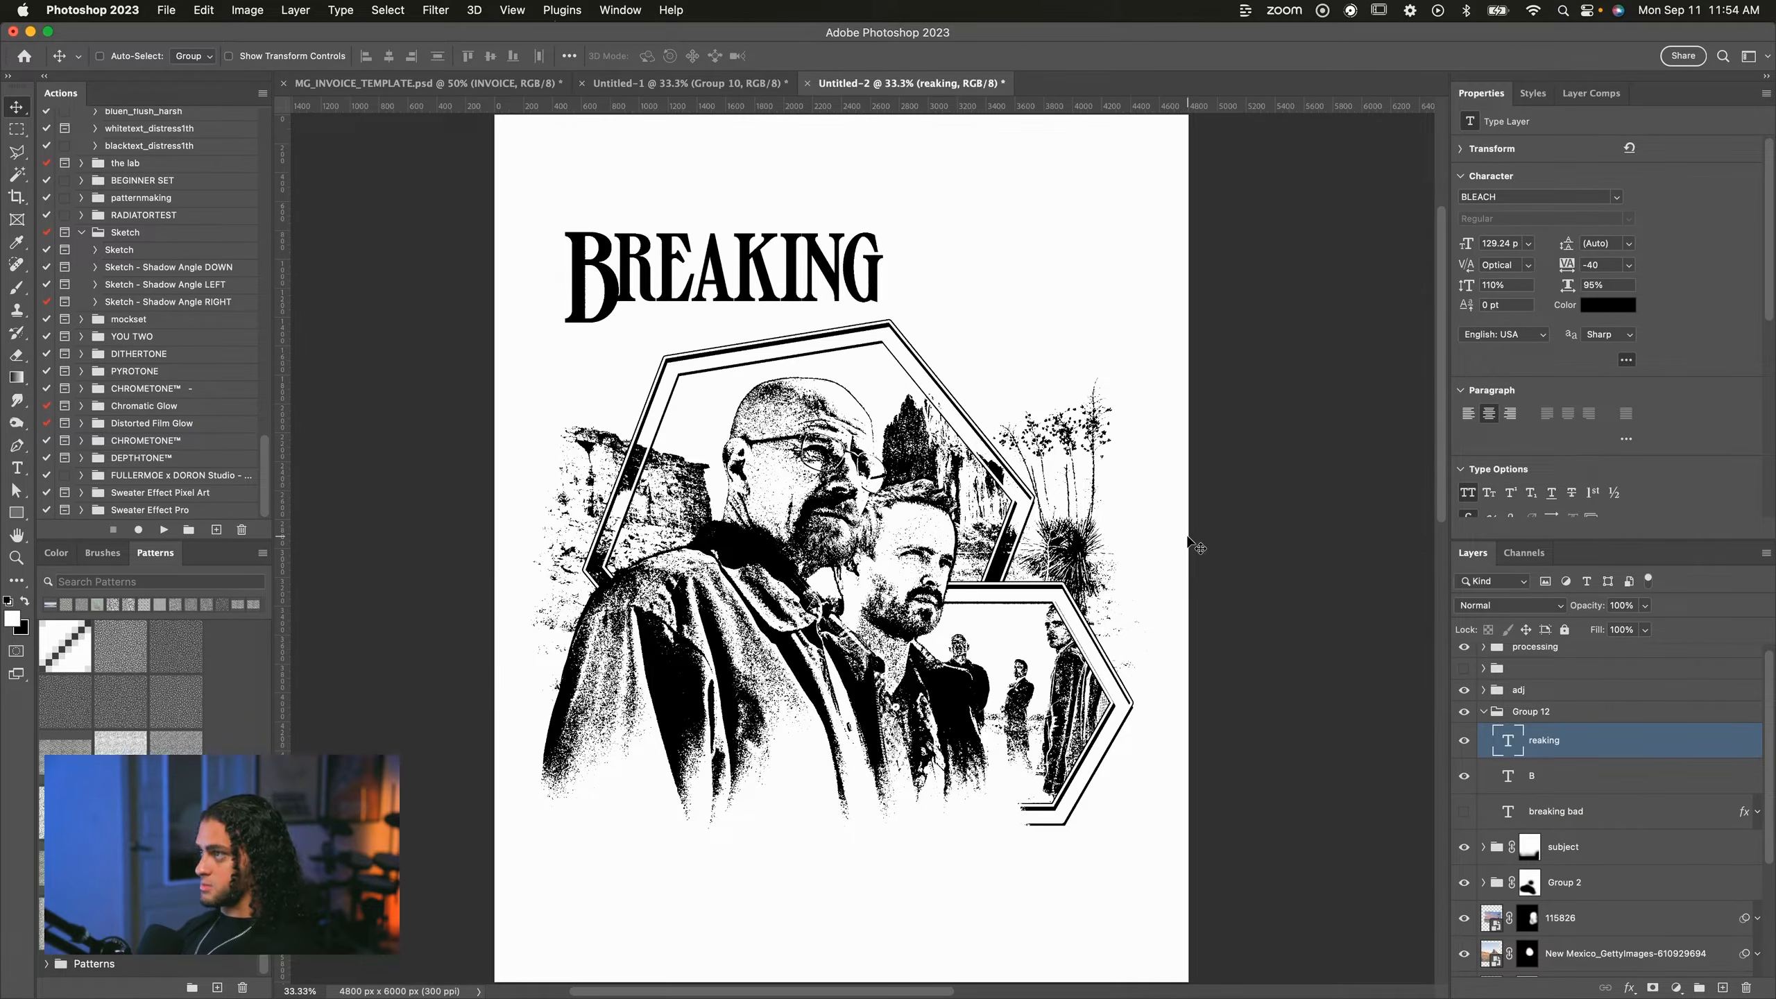
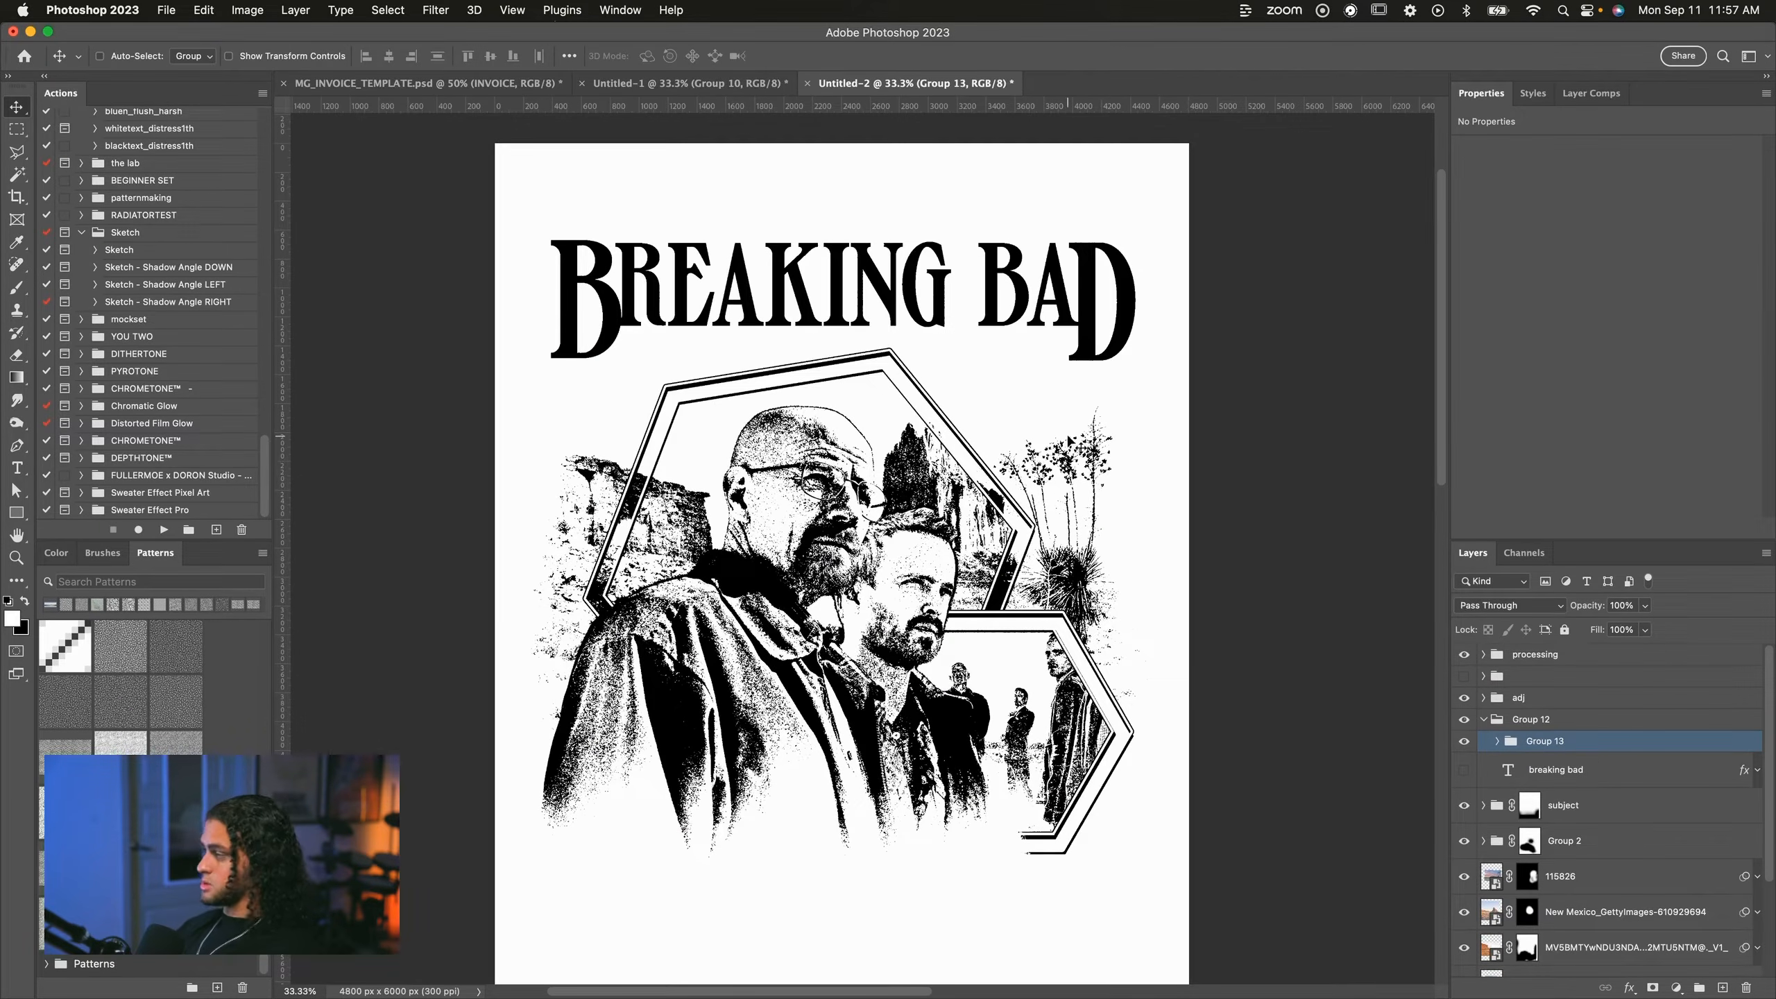
# Nudge the complete title group slightly down and apply the dark red SUPPLYSTYLES layer style to it.
pyautogui.hotkey('shift', 'Down')
pyautogui.hotkey('shift', 'Down')
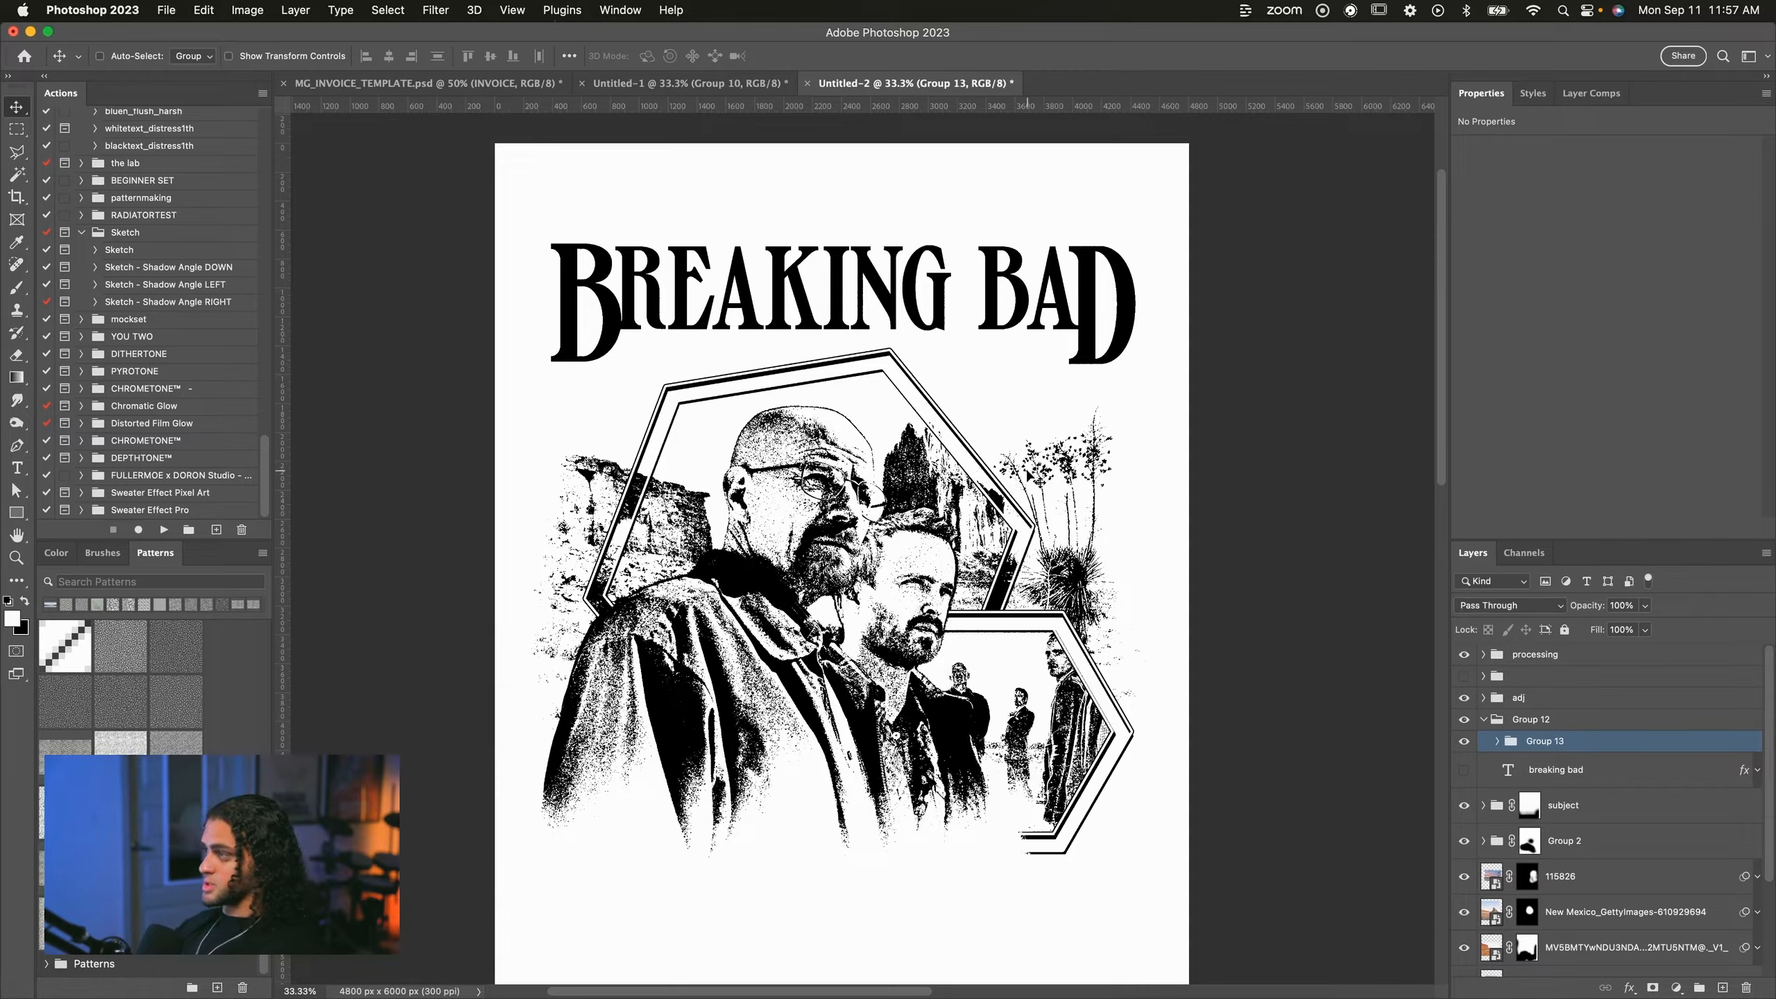
pyautogui.click(1532, 93)
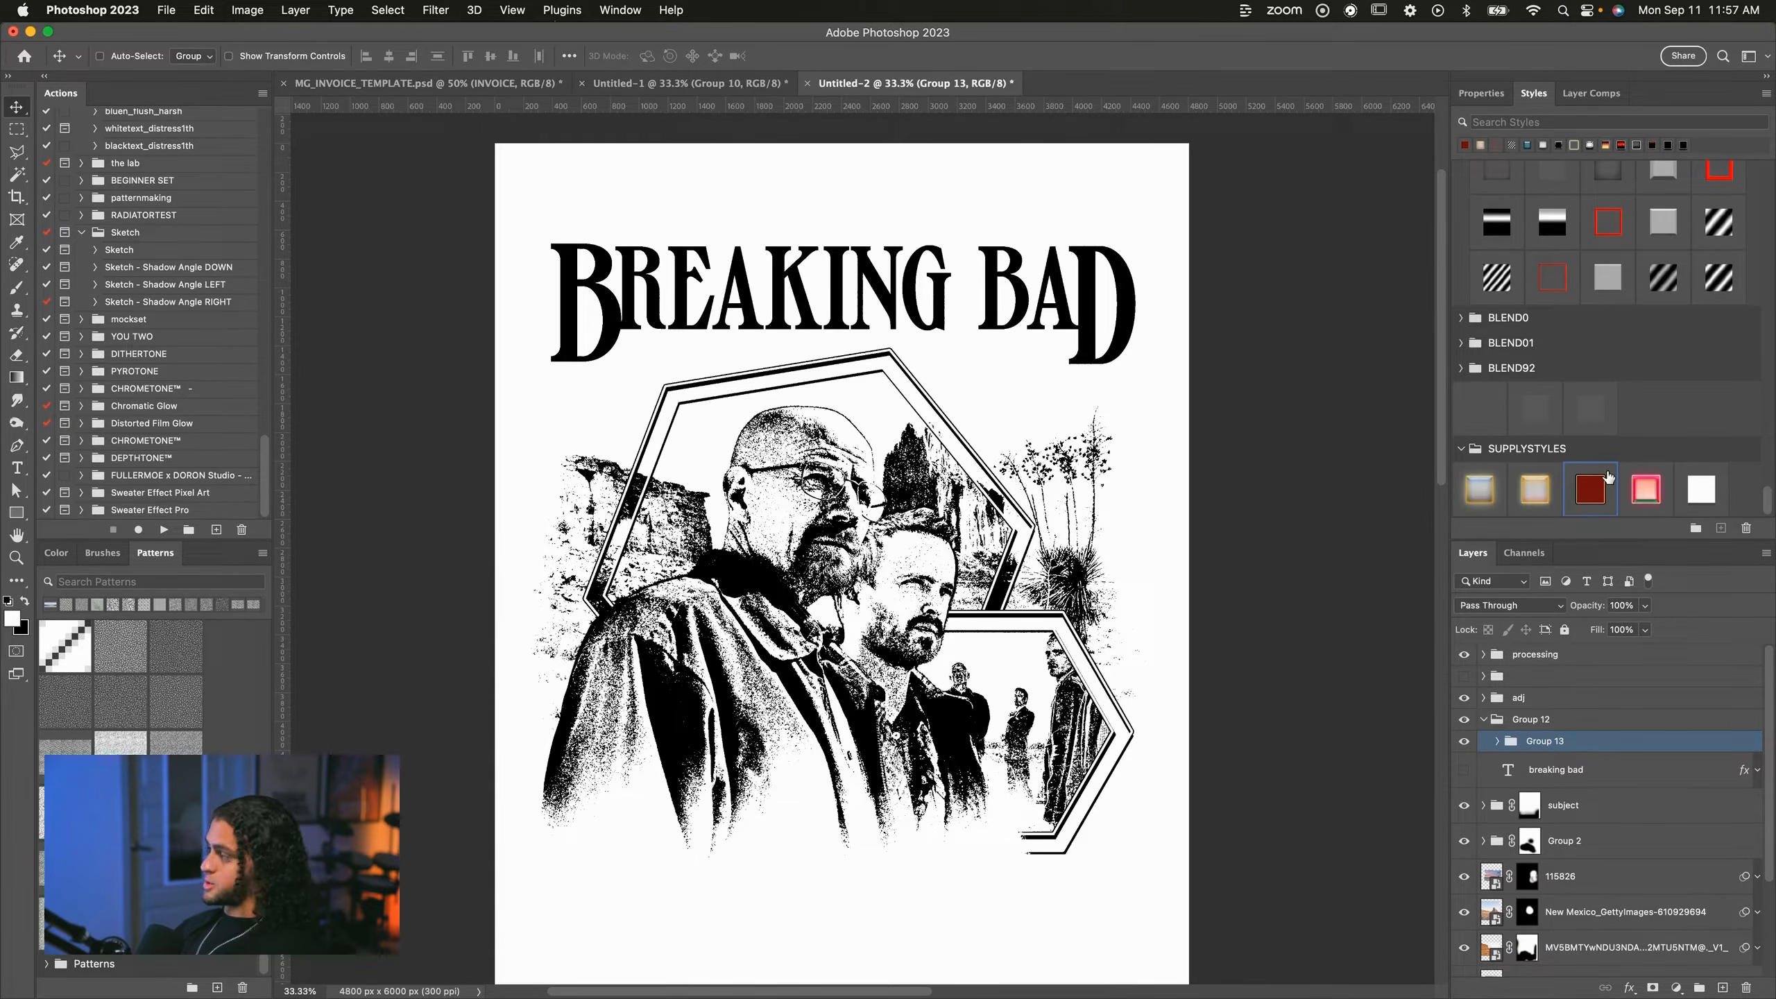
pyautogui.scroll(5, 1590, 410)
pyautogui.scroll(-5, 1590, 410)
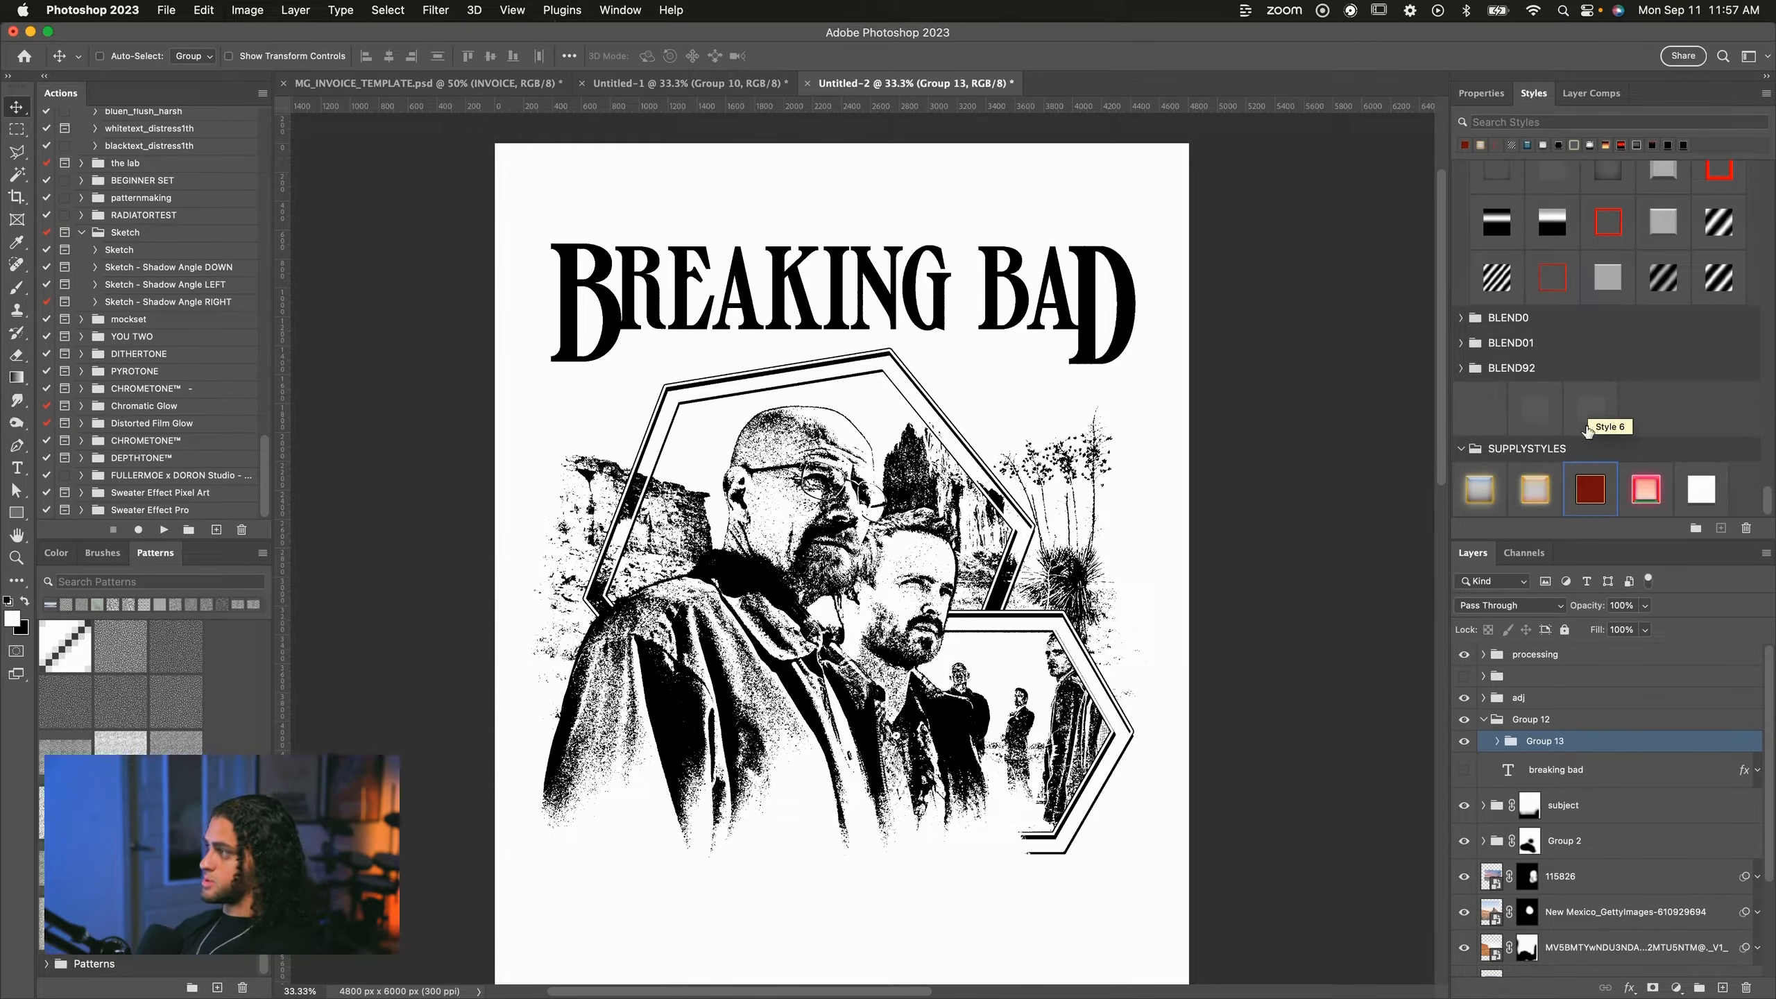
pyautogui.click(1591, 490)
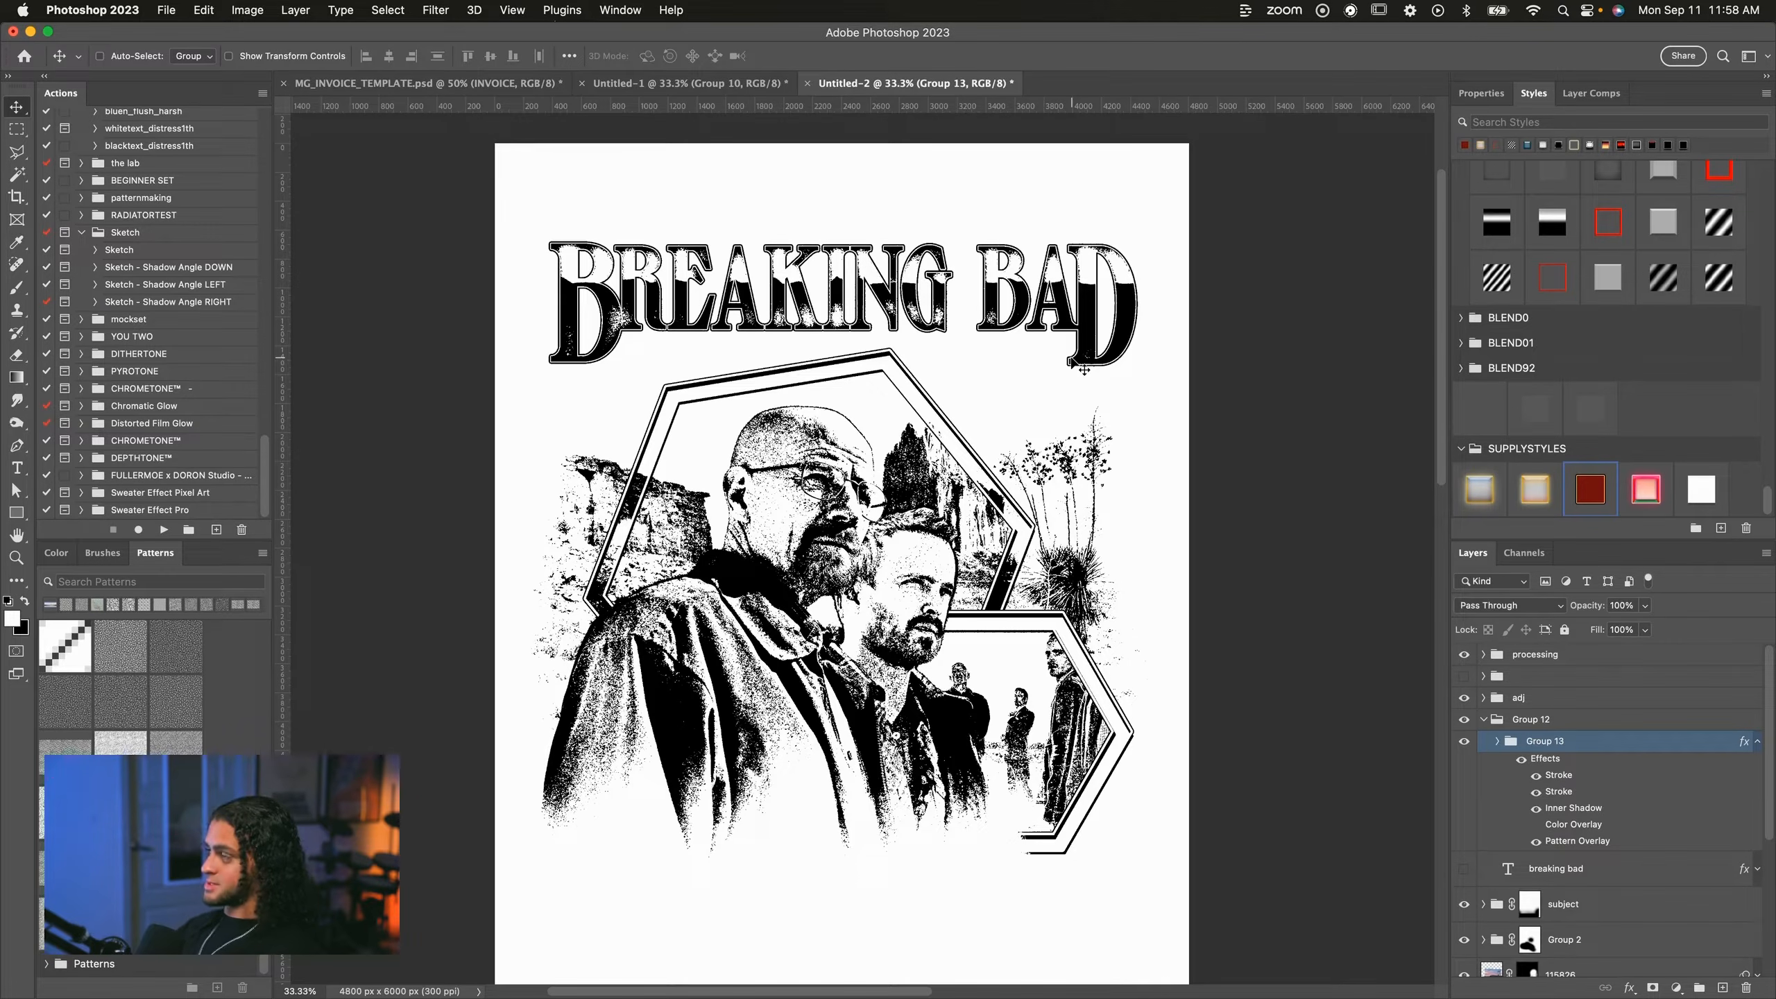
# Examine the title group's Pattern Overlay settings, including the chosen pattern and the available pattern presets.
pyautogui.doubleClick(1578, 841)
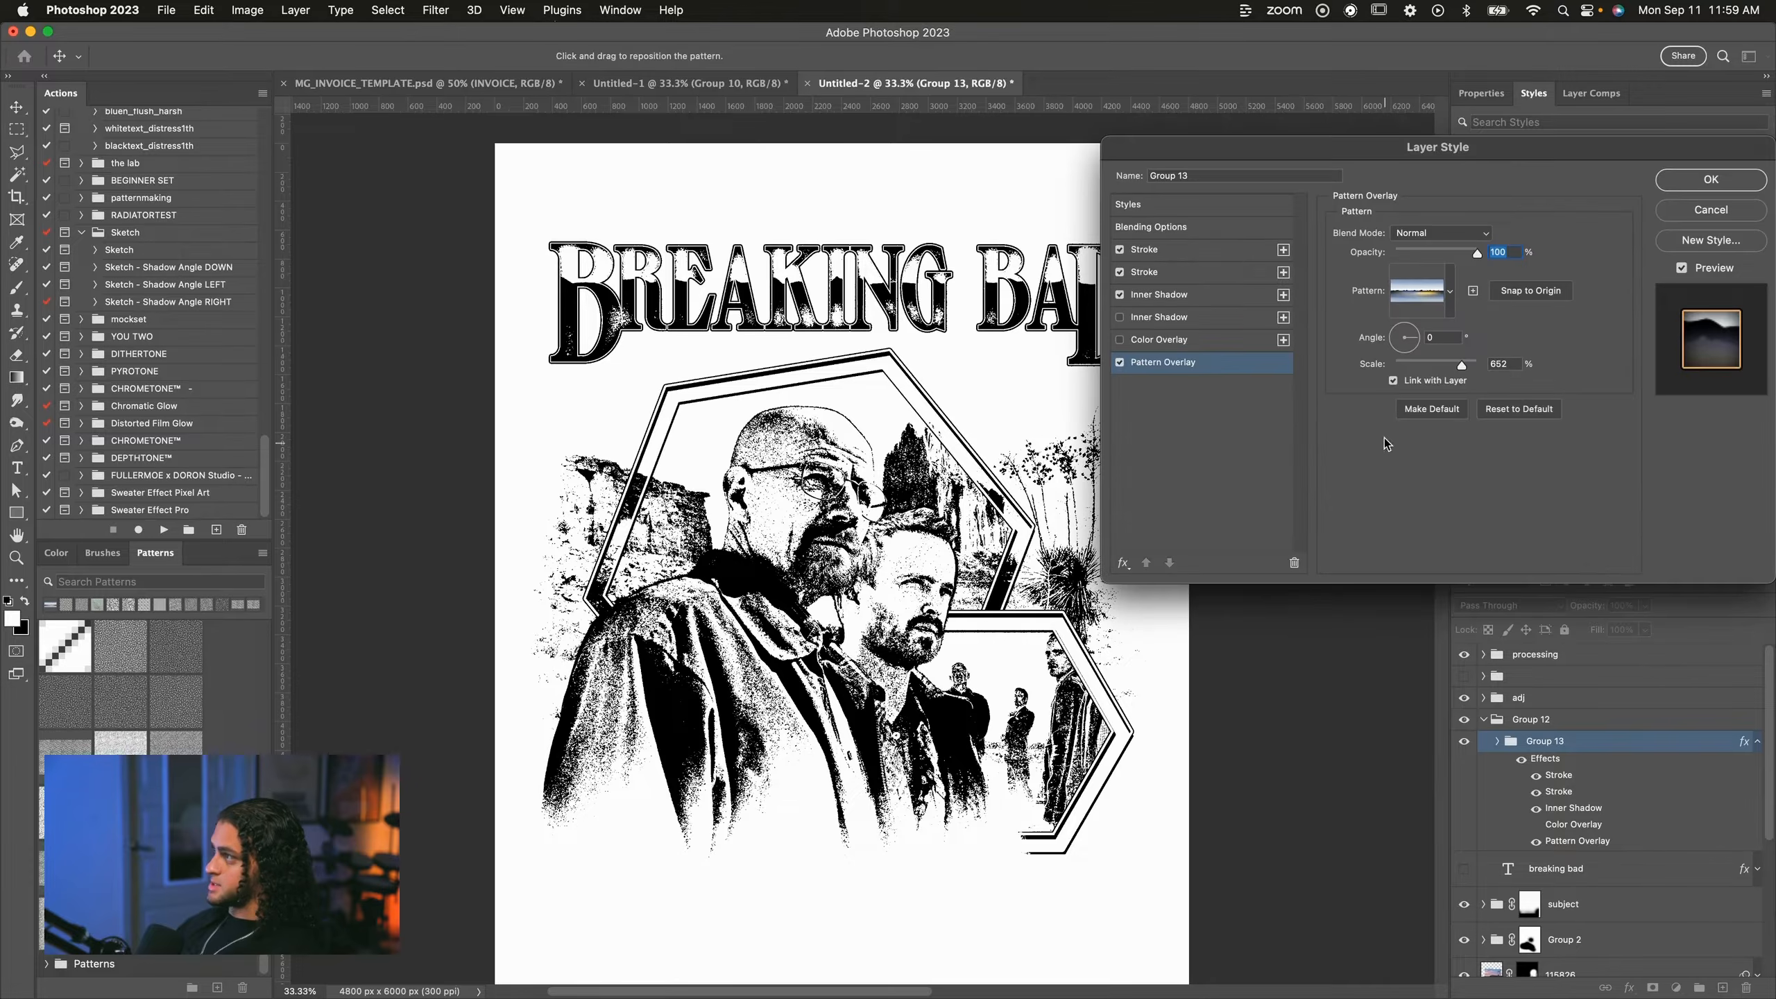
pyautogui.moveTo(1390, 162); pyautogui.dragTo(1120, 409)
pyautogui.click(1128, 557)
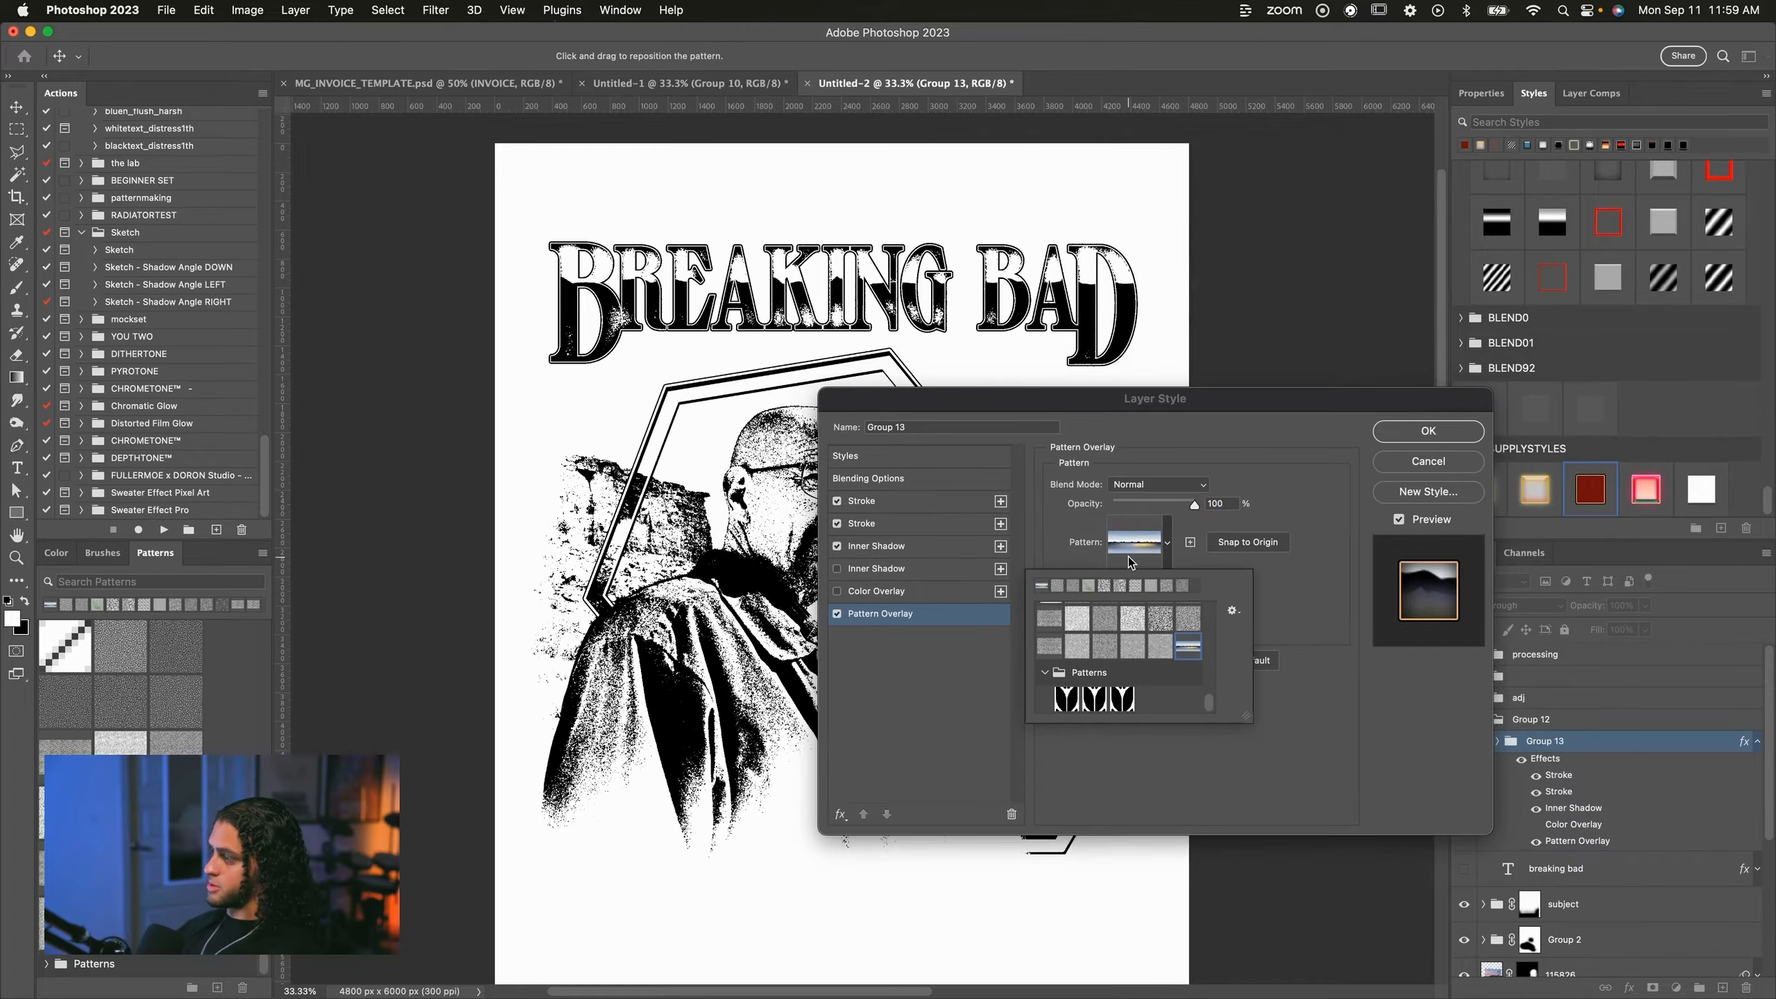
pyautogui.click(1128, 399)
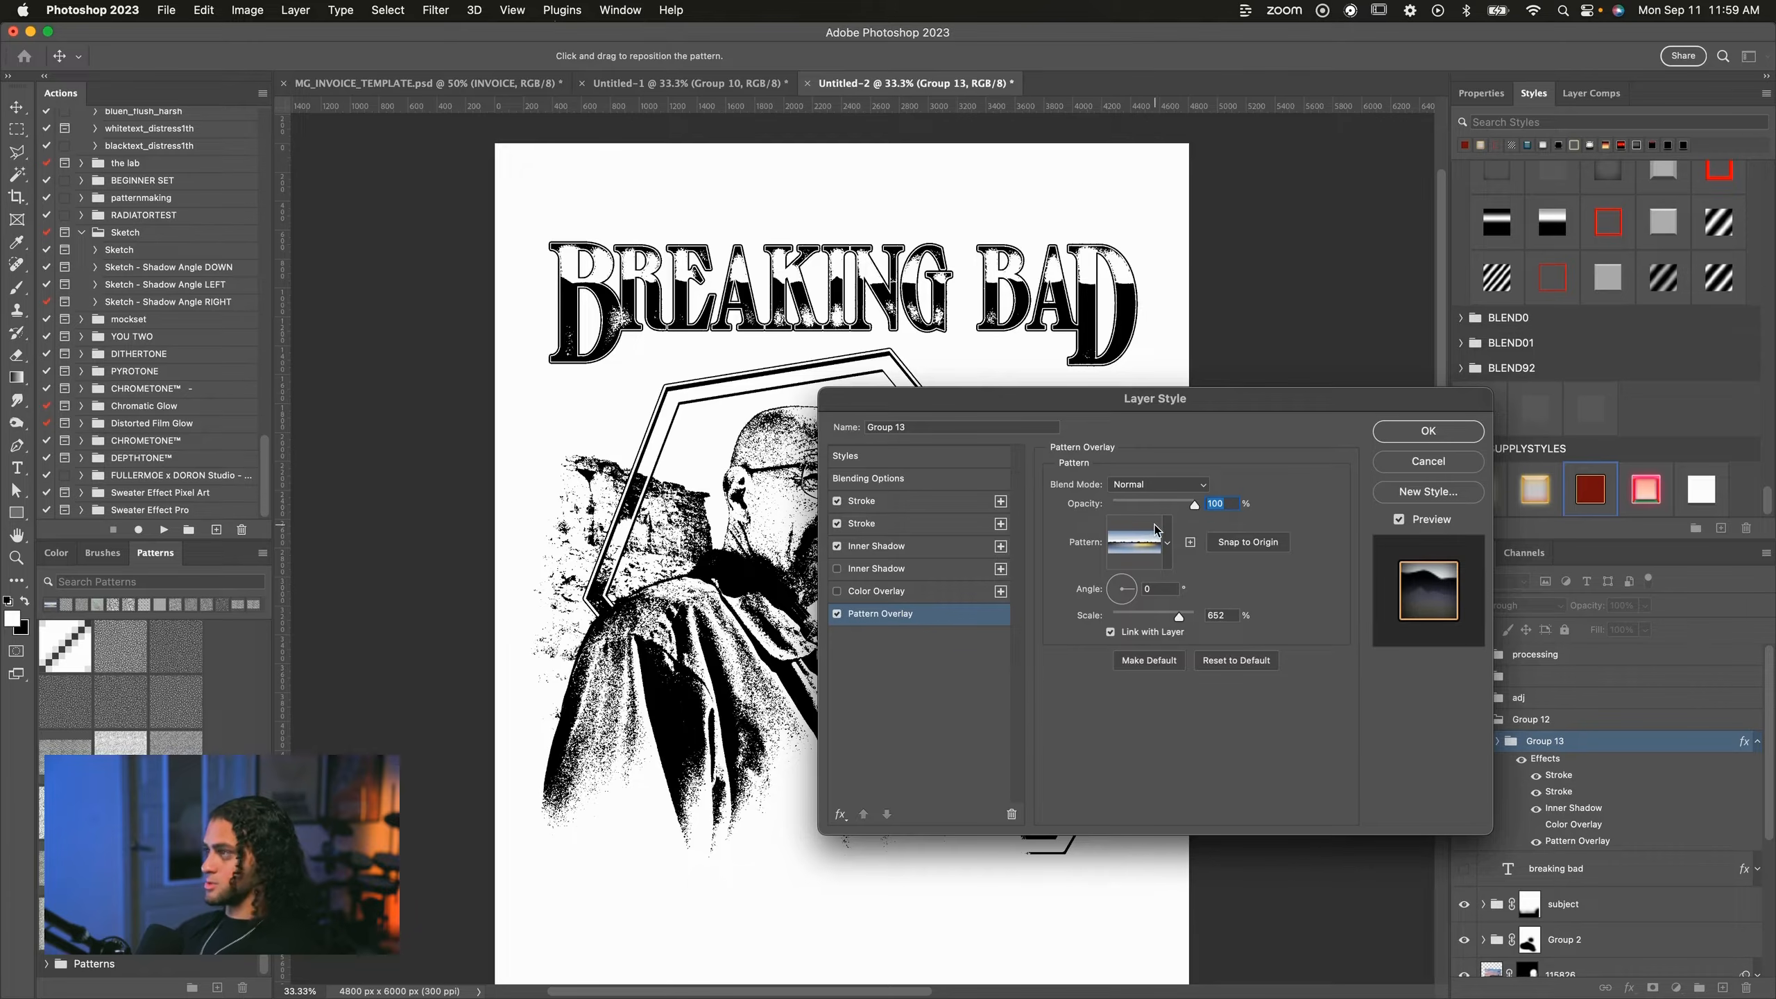
pyautogui.moveTo(1121, 407); pyautogui.dragTo(1142, 414)
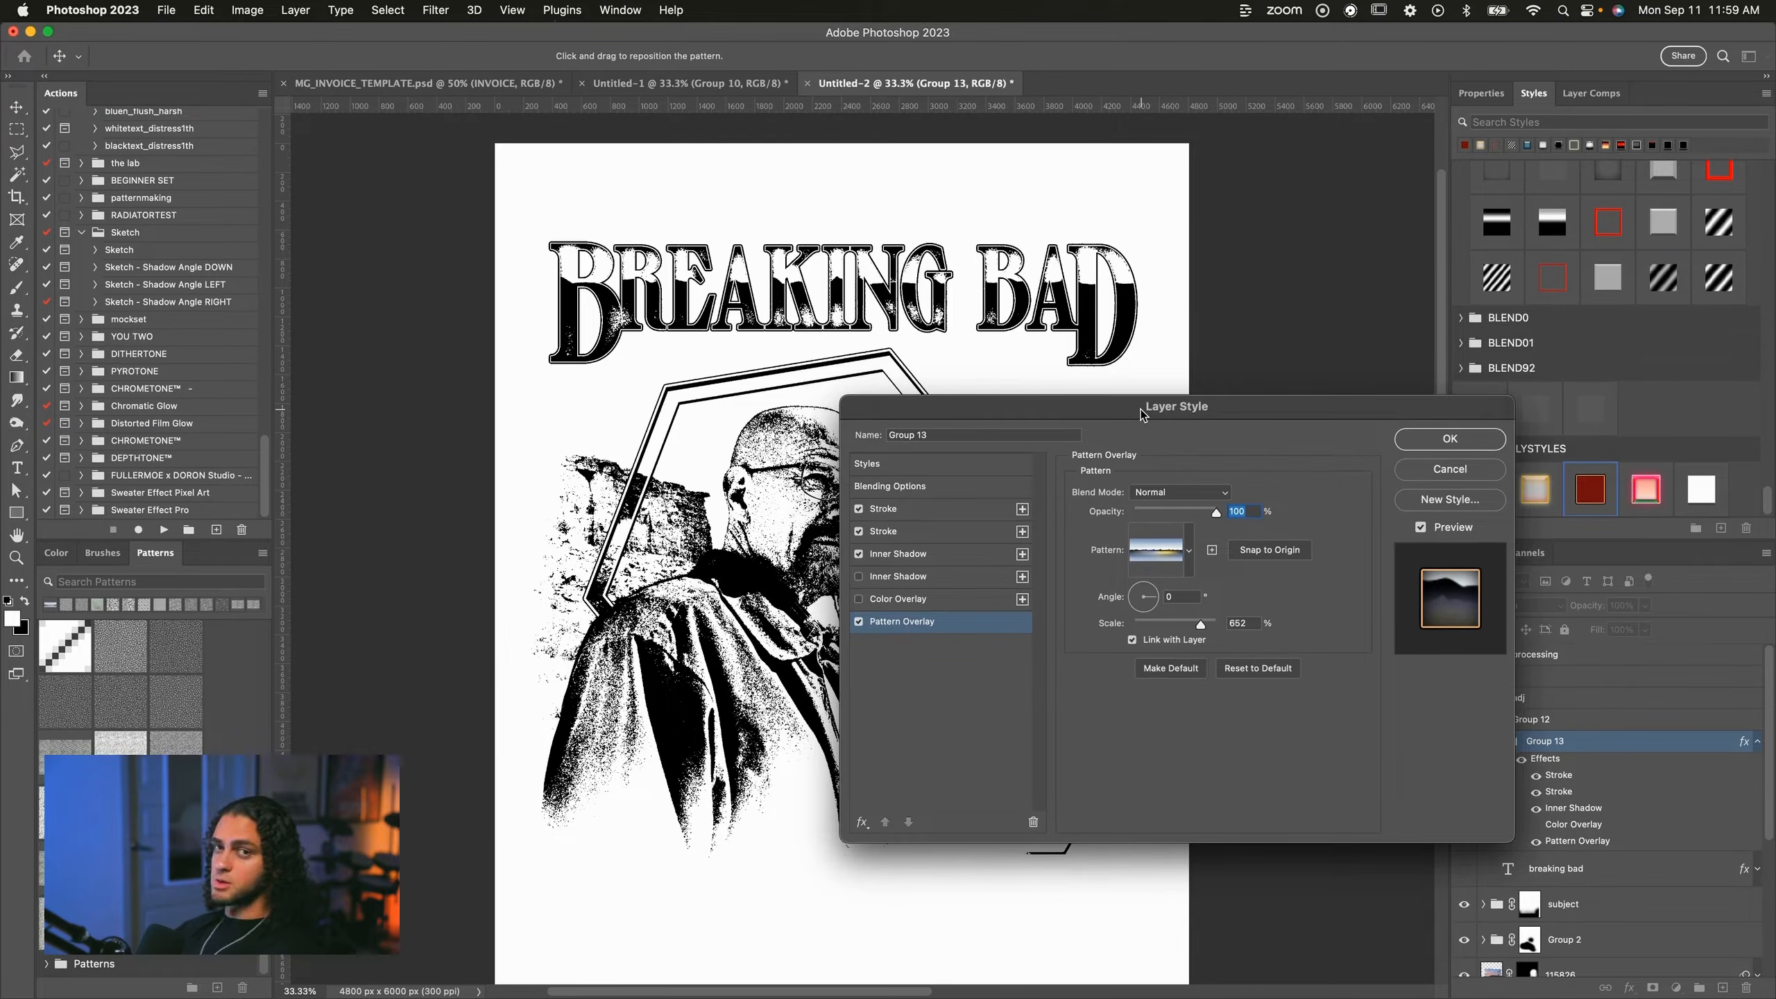
pyautogui.moveTo(1143, 414); pyautogui.dragTo(1329, 381)
# Examine the title group's two Stroke effects and compare the lettering with and without the first Inner Shadow.
pyautogui.click(1119, 471)
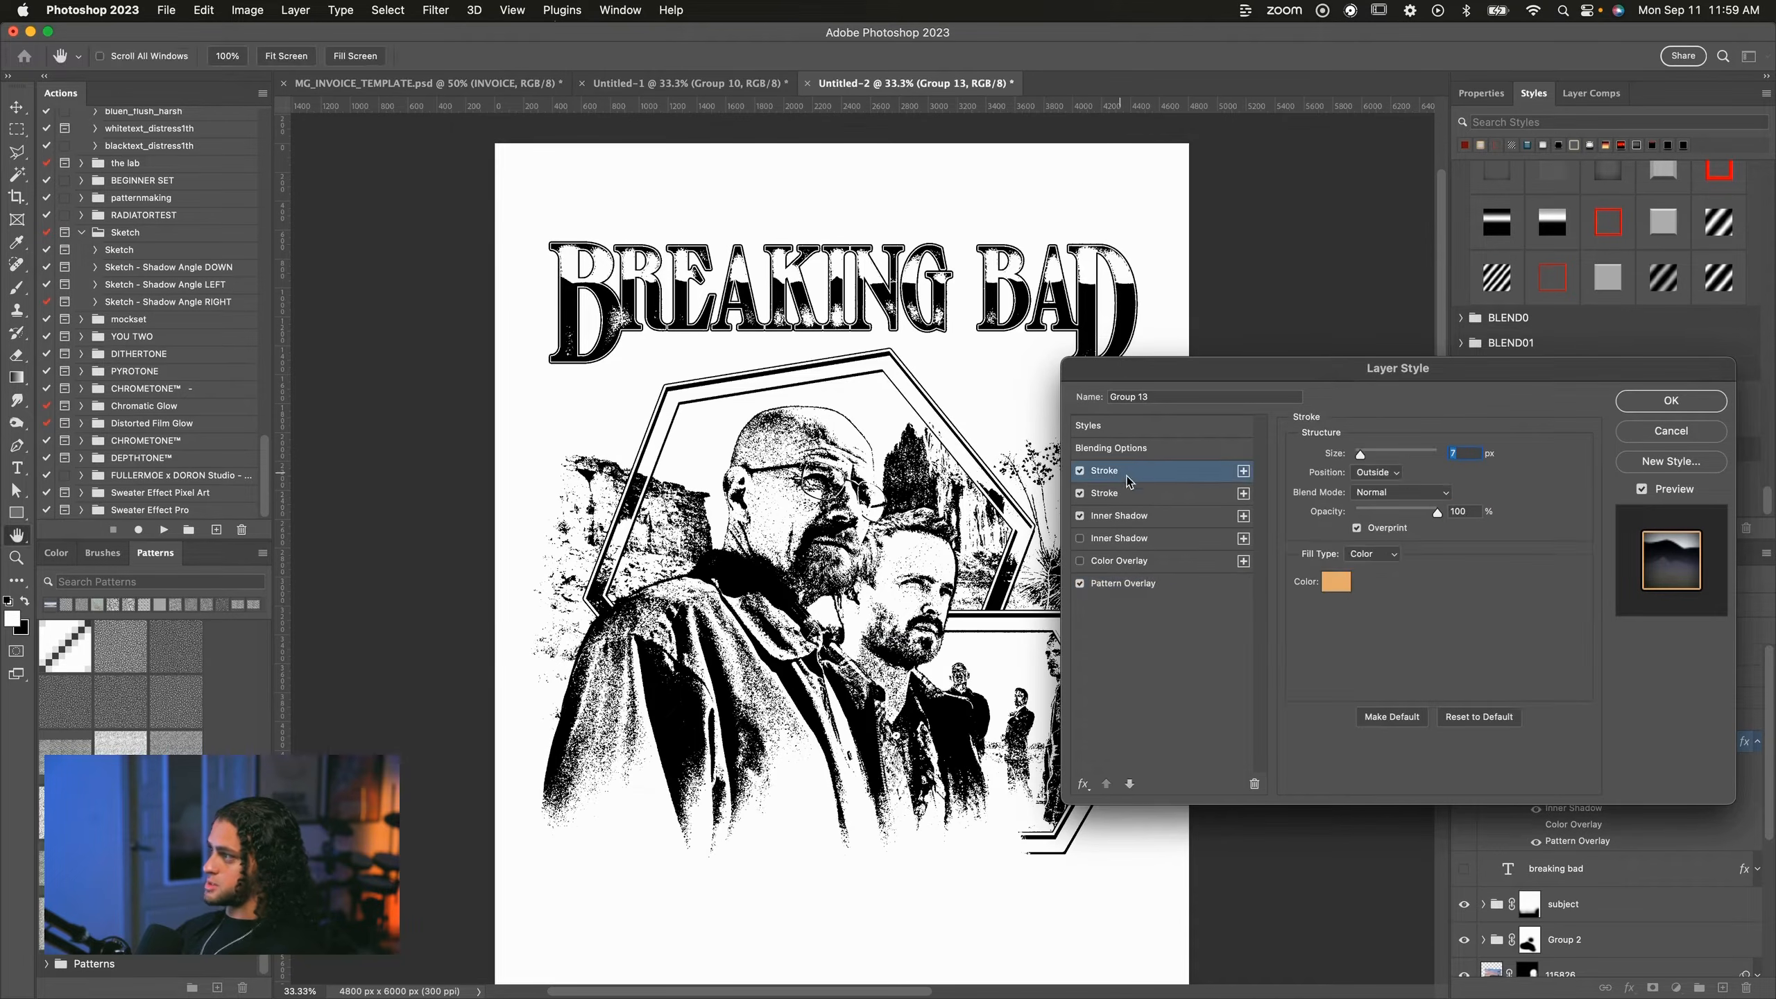
pyautogui.click(1140, 493)
pyautogui.click(1113, 516)
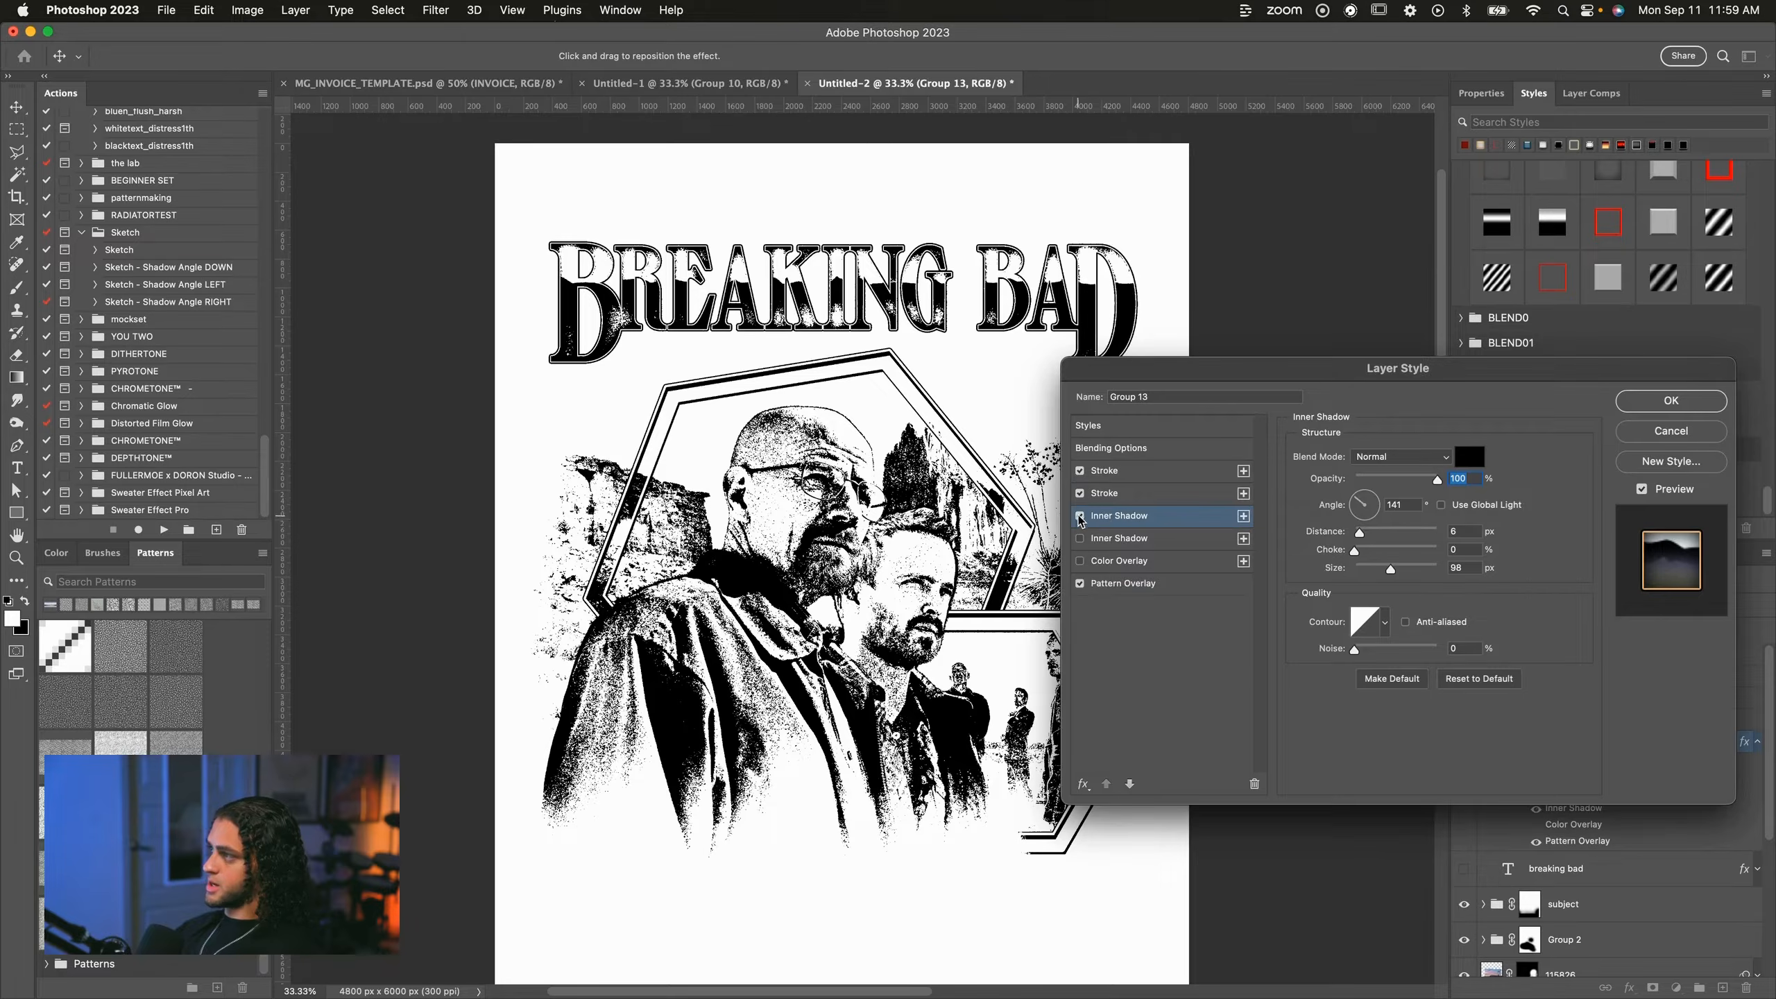
pyautogui.click(1080, 517)
pyautogui.click(1079, 516)
pyautogui.moveTo(1182, 377); pyautogui.dragTo(901, 377)
pyautogui.click(1386, 415)
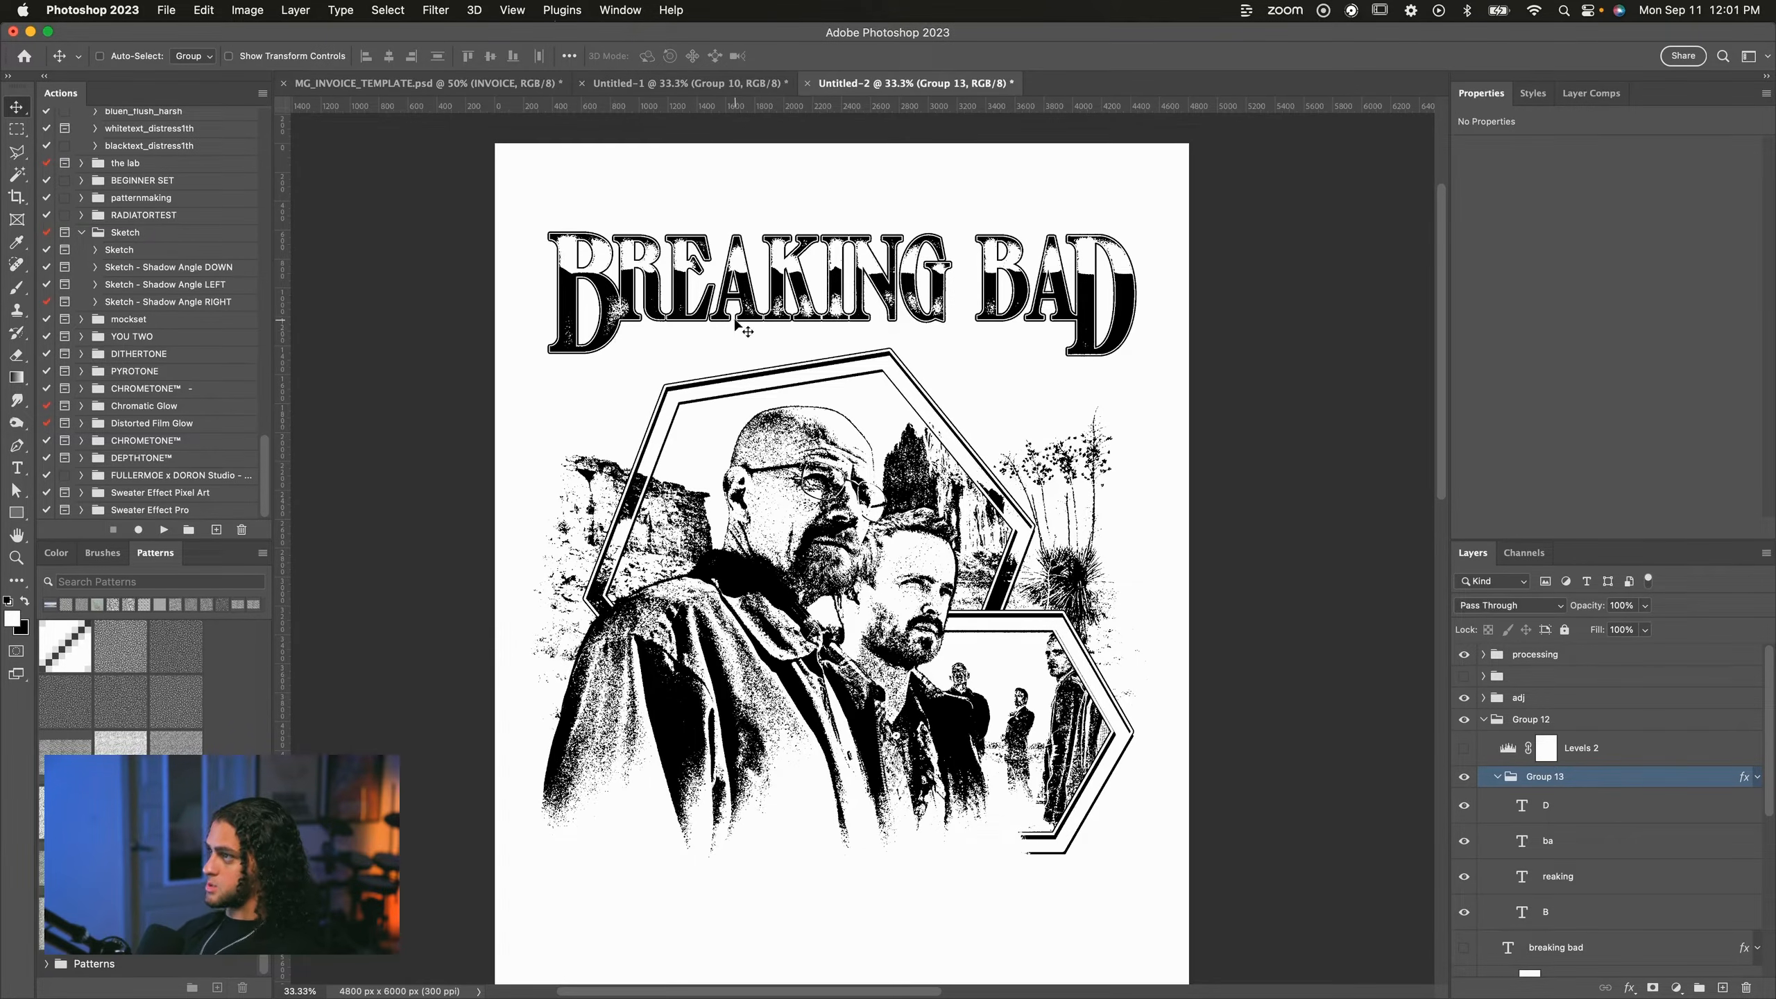
# Draw a thin horizontal rectangle bar beneath the title, spanning from the large "B" to the large "D".
pyautogui.press('u')
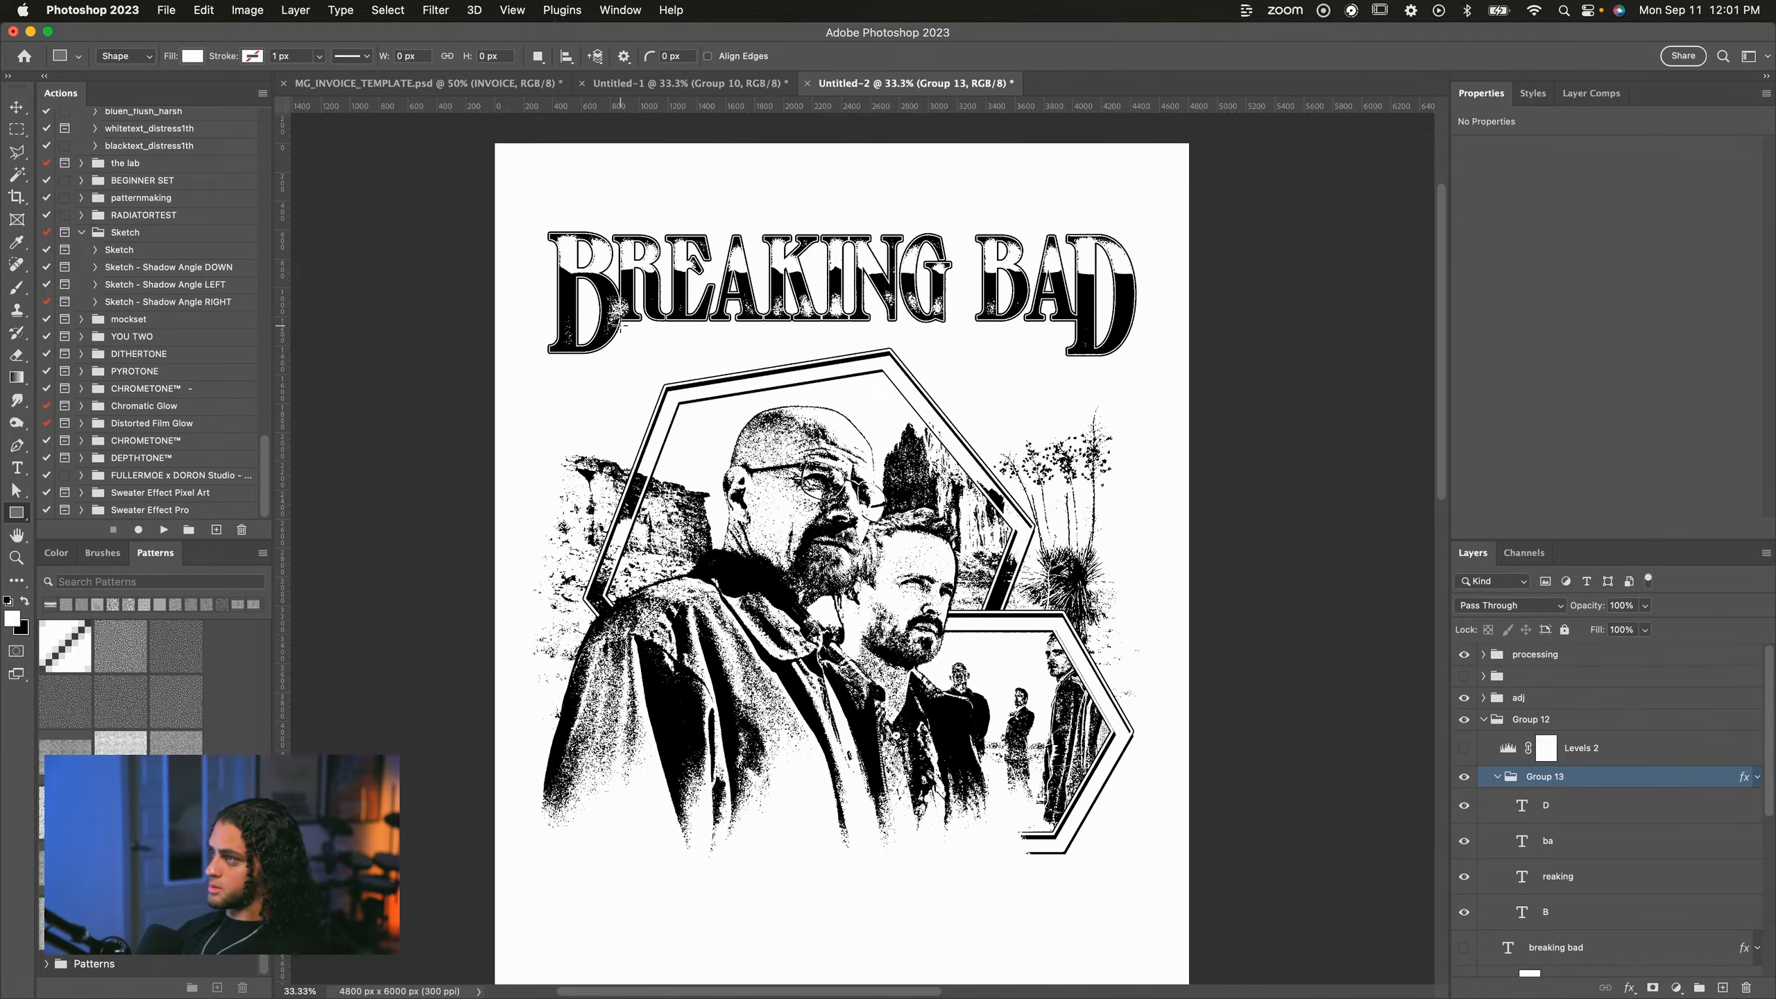
pyautogui.moveTo(620, 326); pyautogui.dragTo(1068, 337)
pyautogui.press('v')
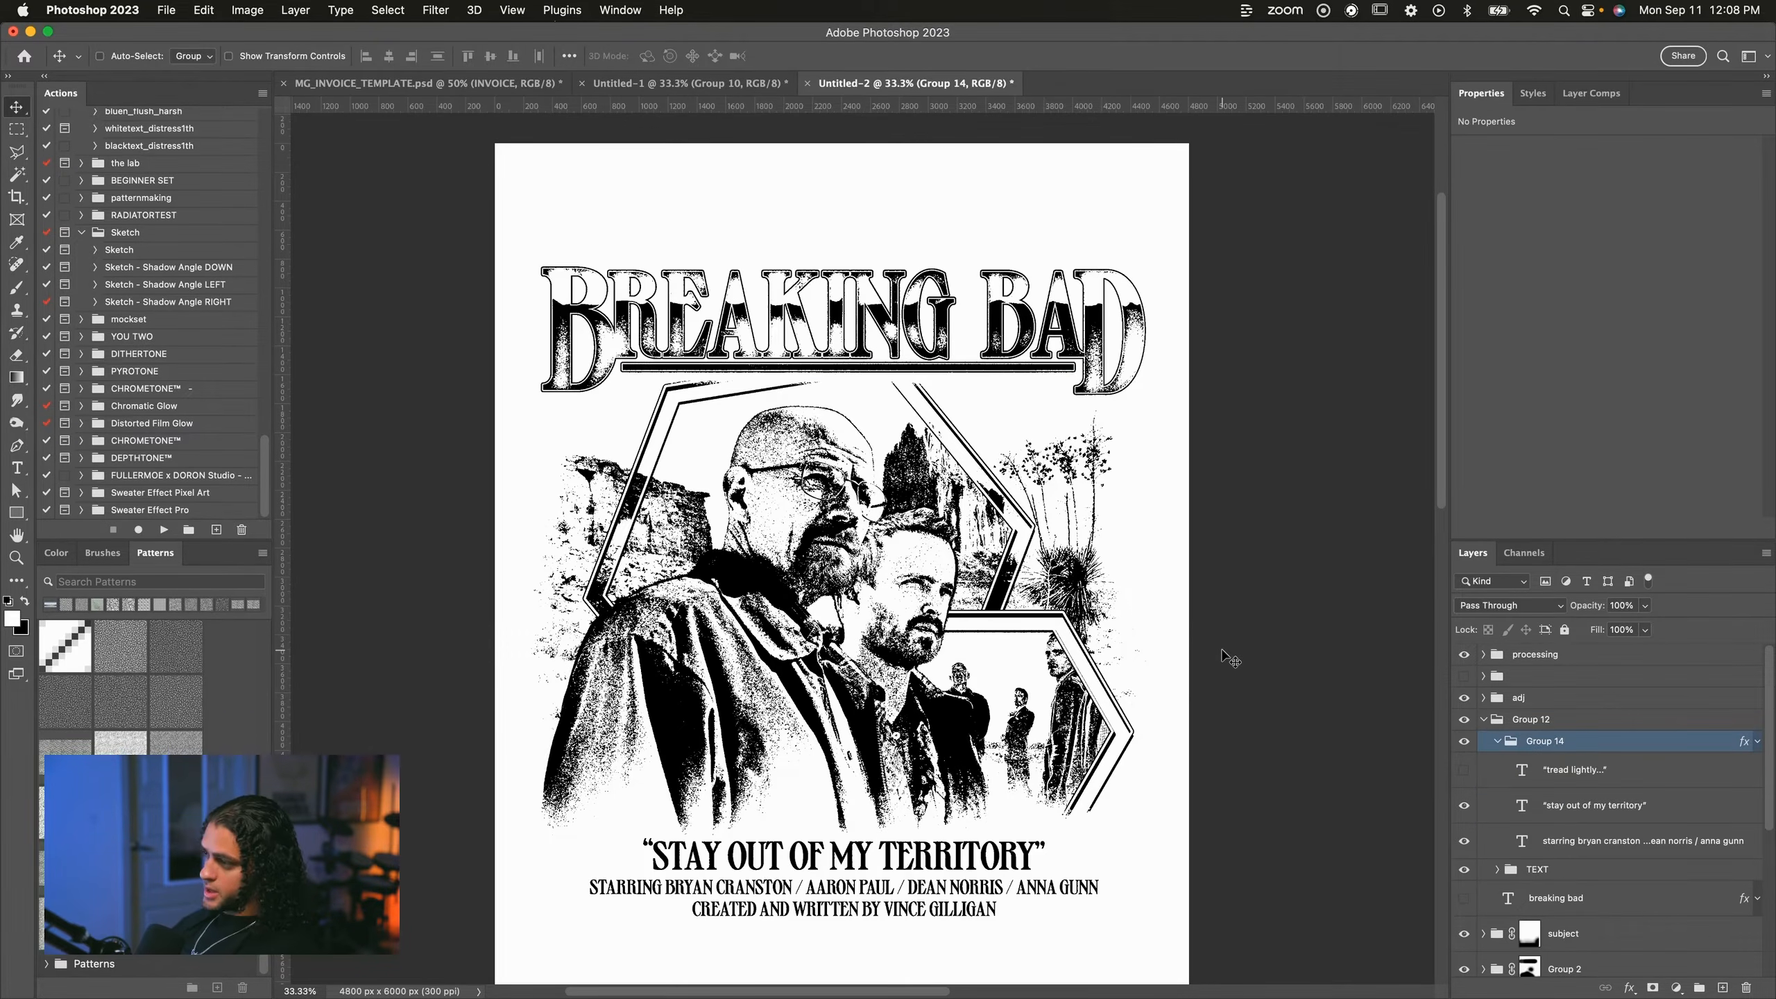
# Select the “stay out of my territory” quote text layer beneath the characters.
pyautogui.scroll(-3, 1025, 722)
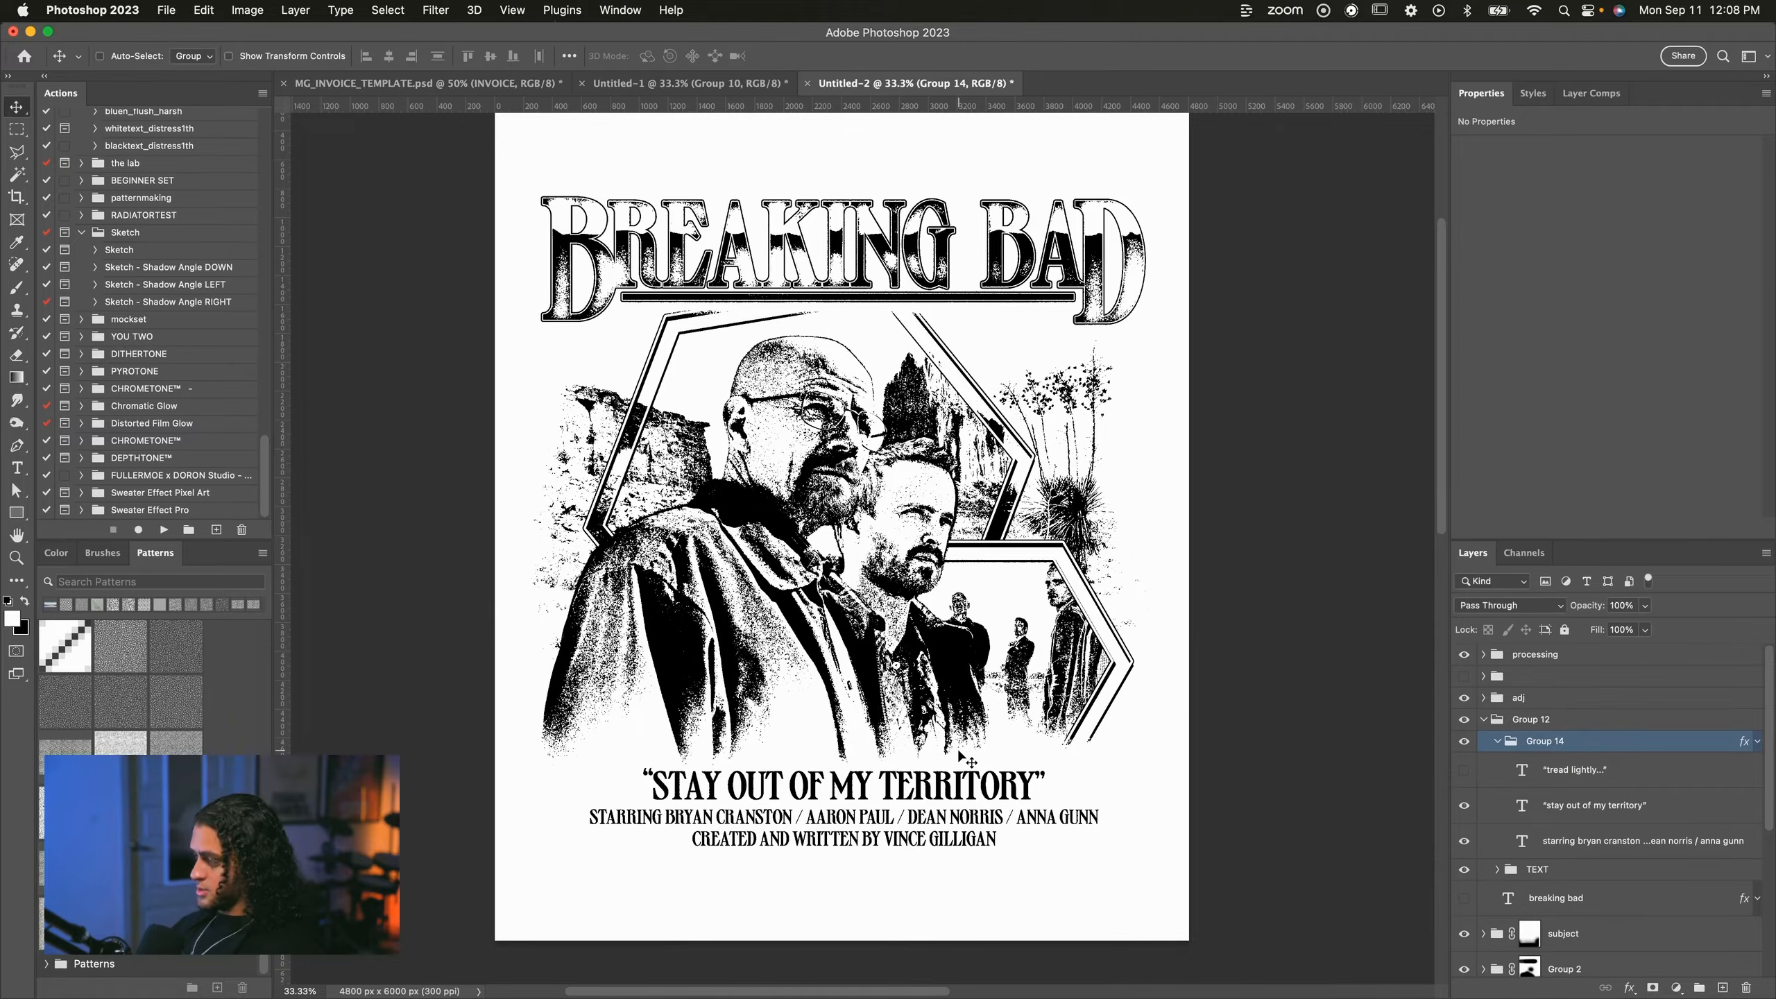
pyautogui.scroll(2, 965, 757)
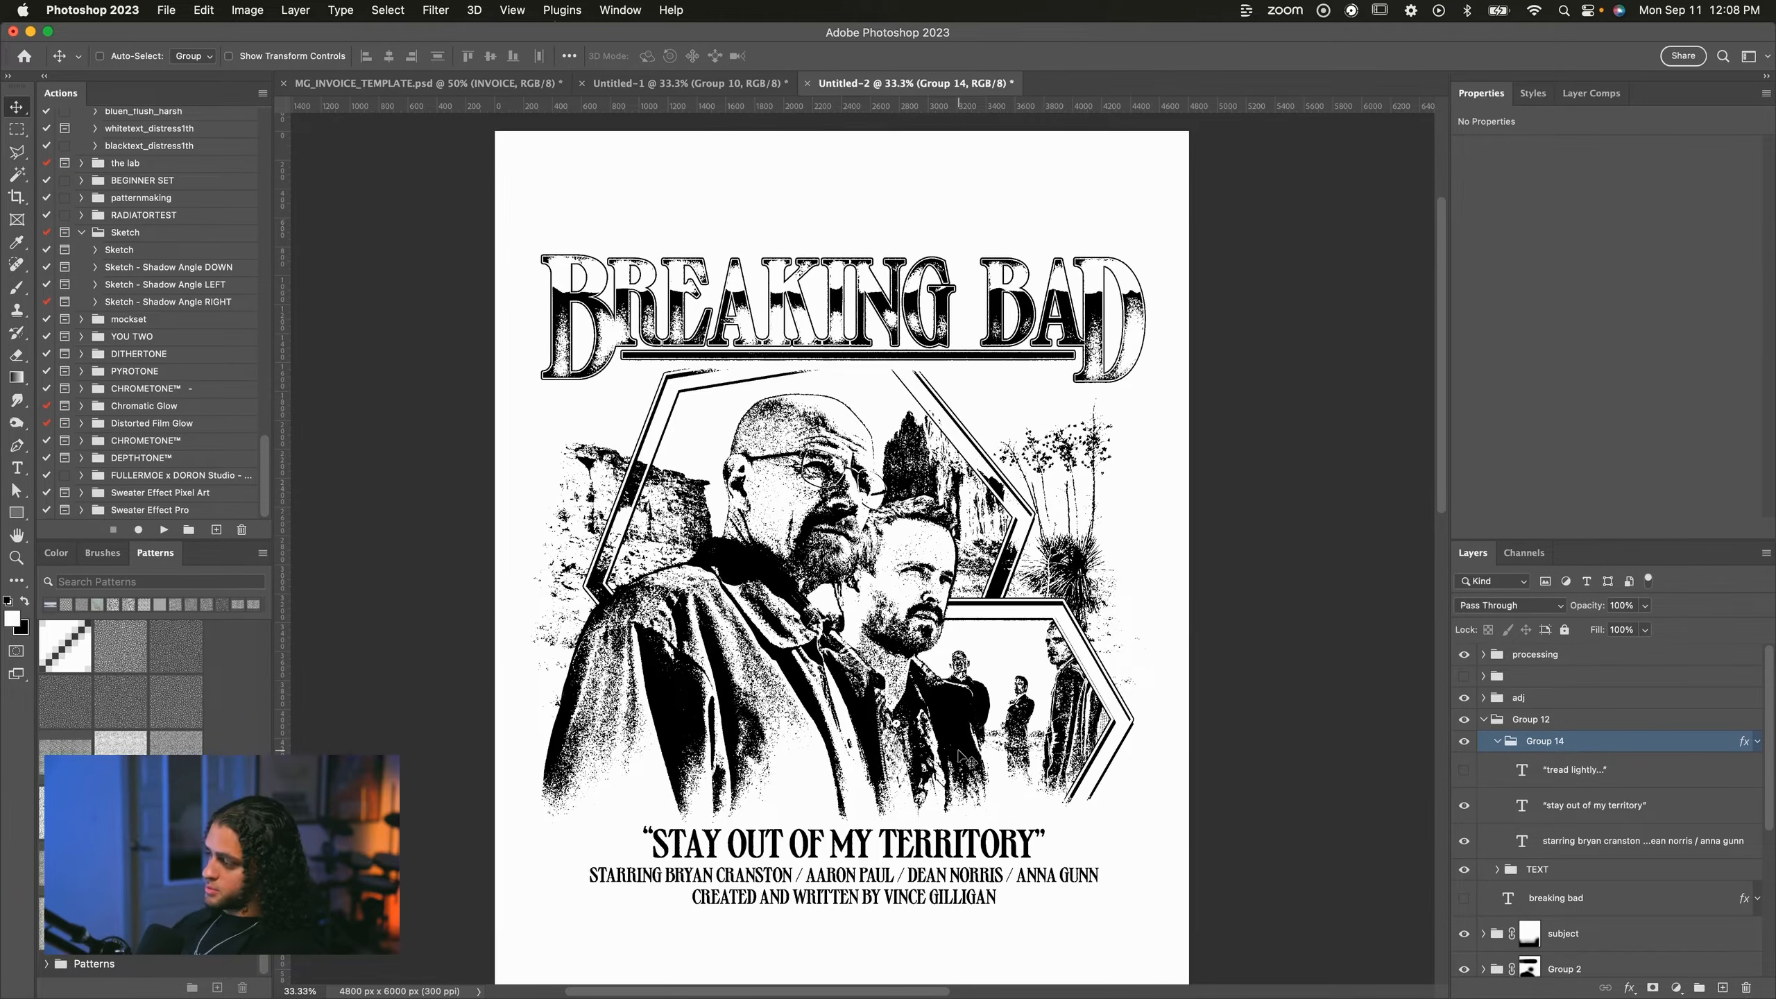
pyautogui.scroll(-2, 965, 757)
pyautogui.keyDown('super'); pyautogui.click(1147, 798); pyautogui.keyUp('super')
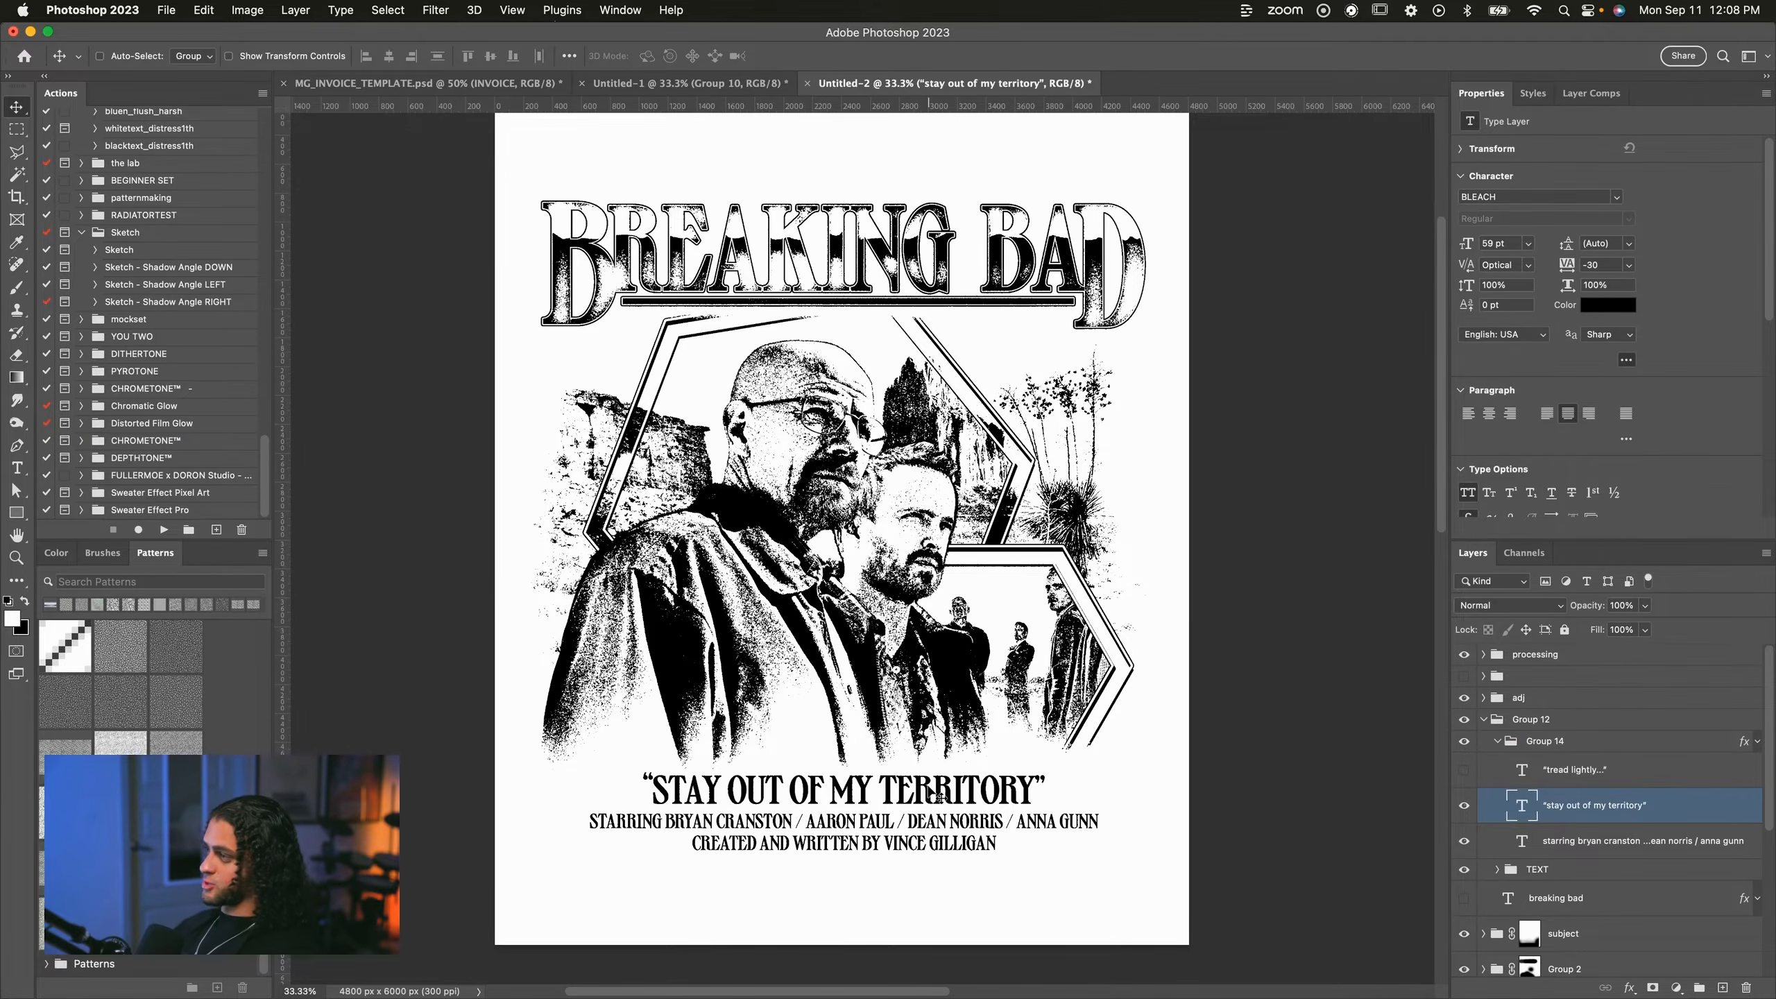
pyautogui.scroll(1, 937, 796)
pyautogui.scroll(1, 832, 859)
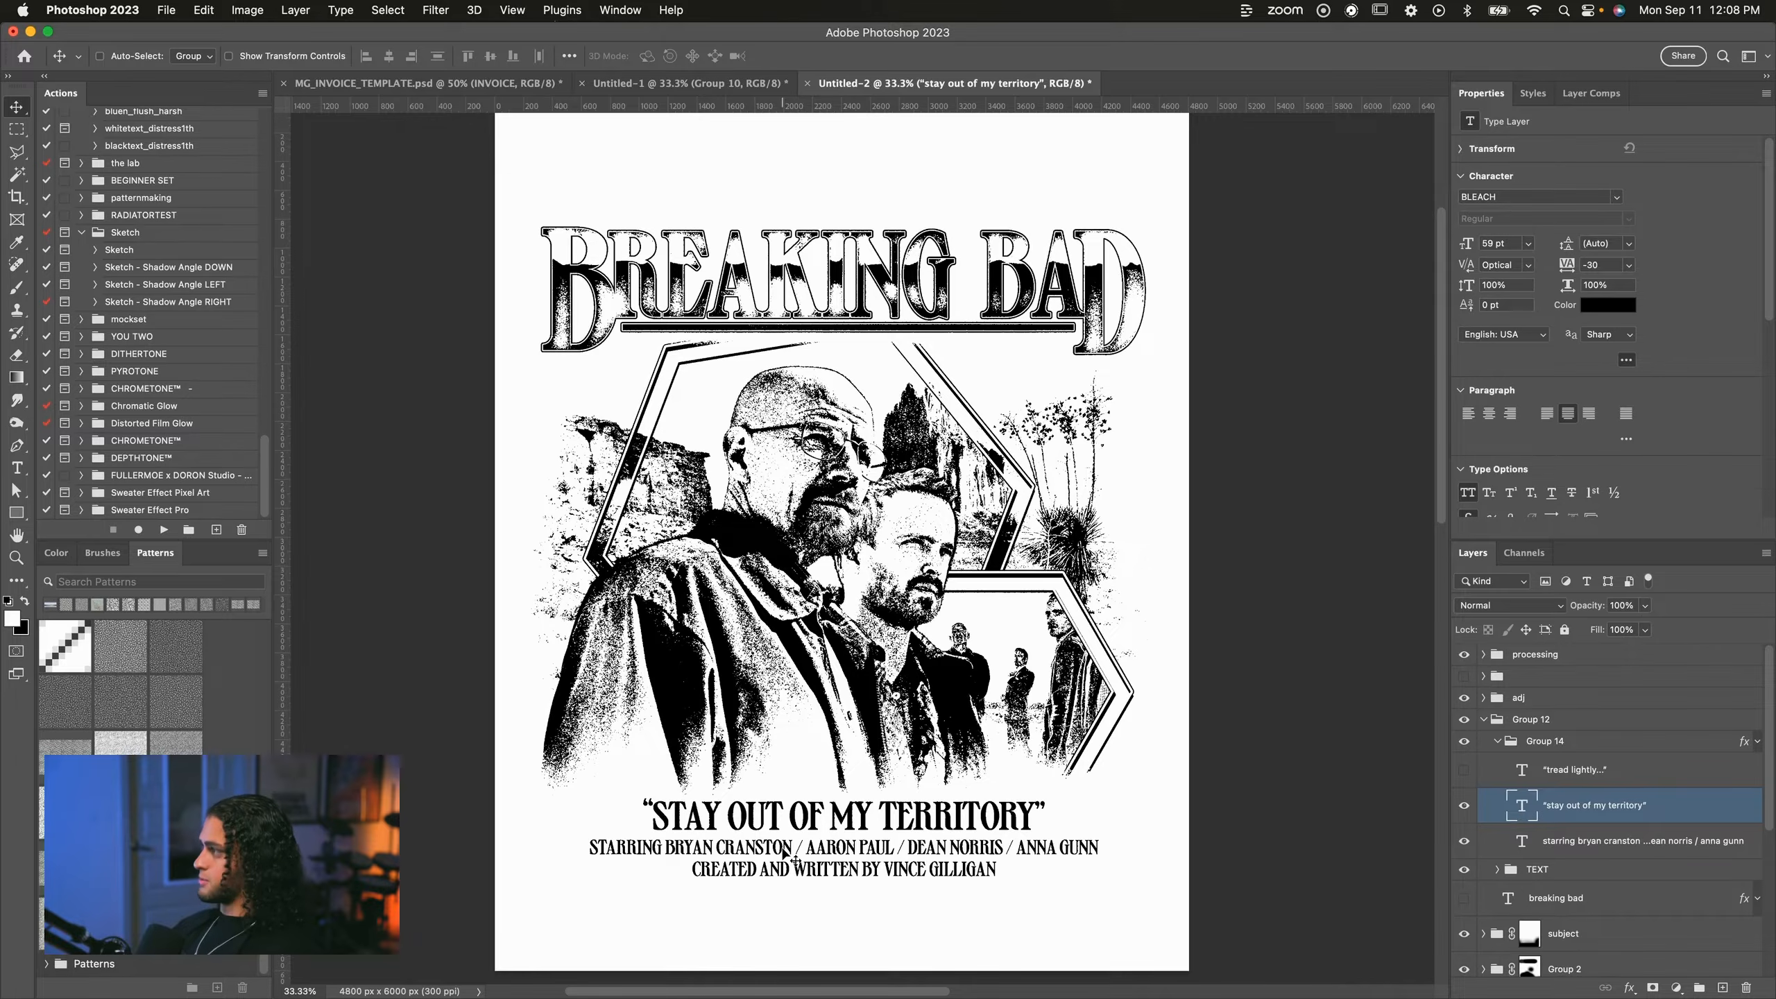
# Try placing the images_jm050480a.social.jpg molecule image from the BREAKING BAD TEE folder over the artwork.
pyautogui.press('super+Tab')
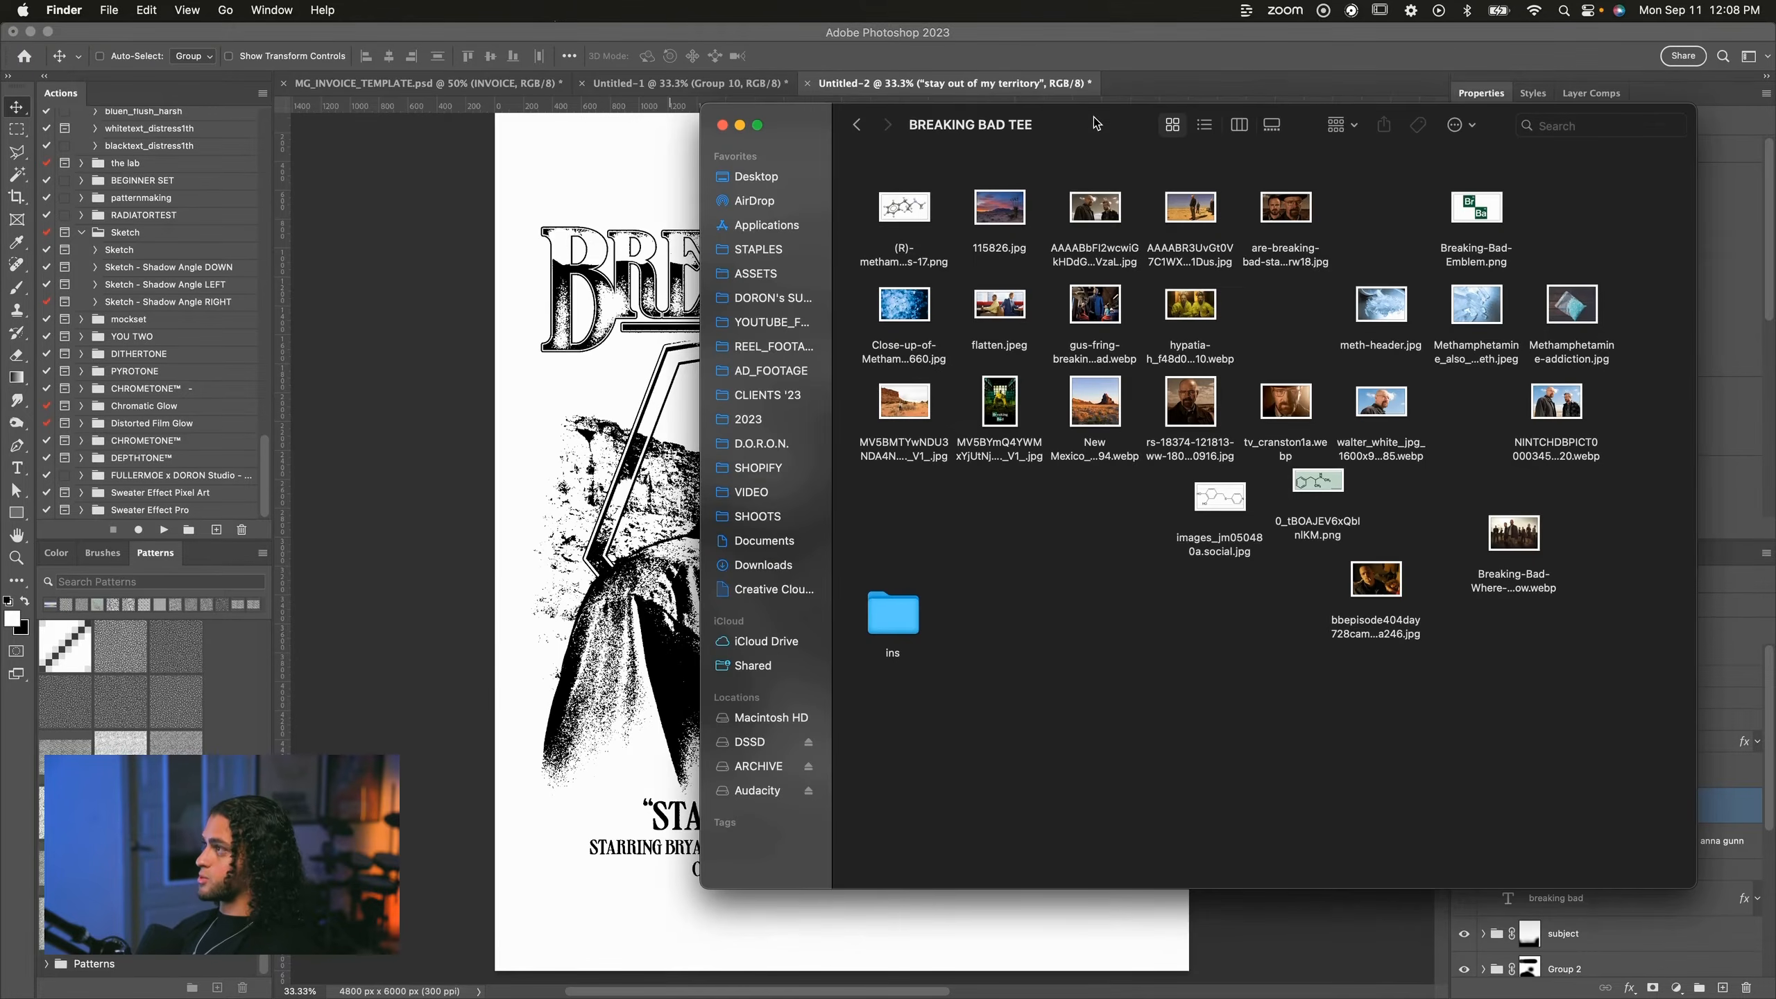
pyautogui.moveTo(1095, 123); pyautogui.dragTo(1123, 155)
pyautogui.moveTo(1248, 527); pyautogui.dragTo(602, 612)
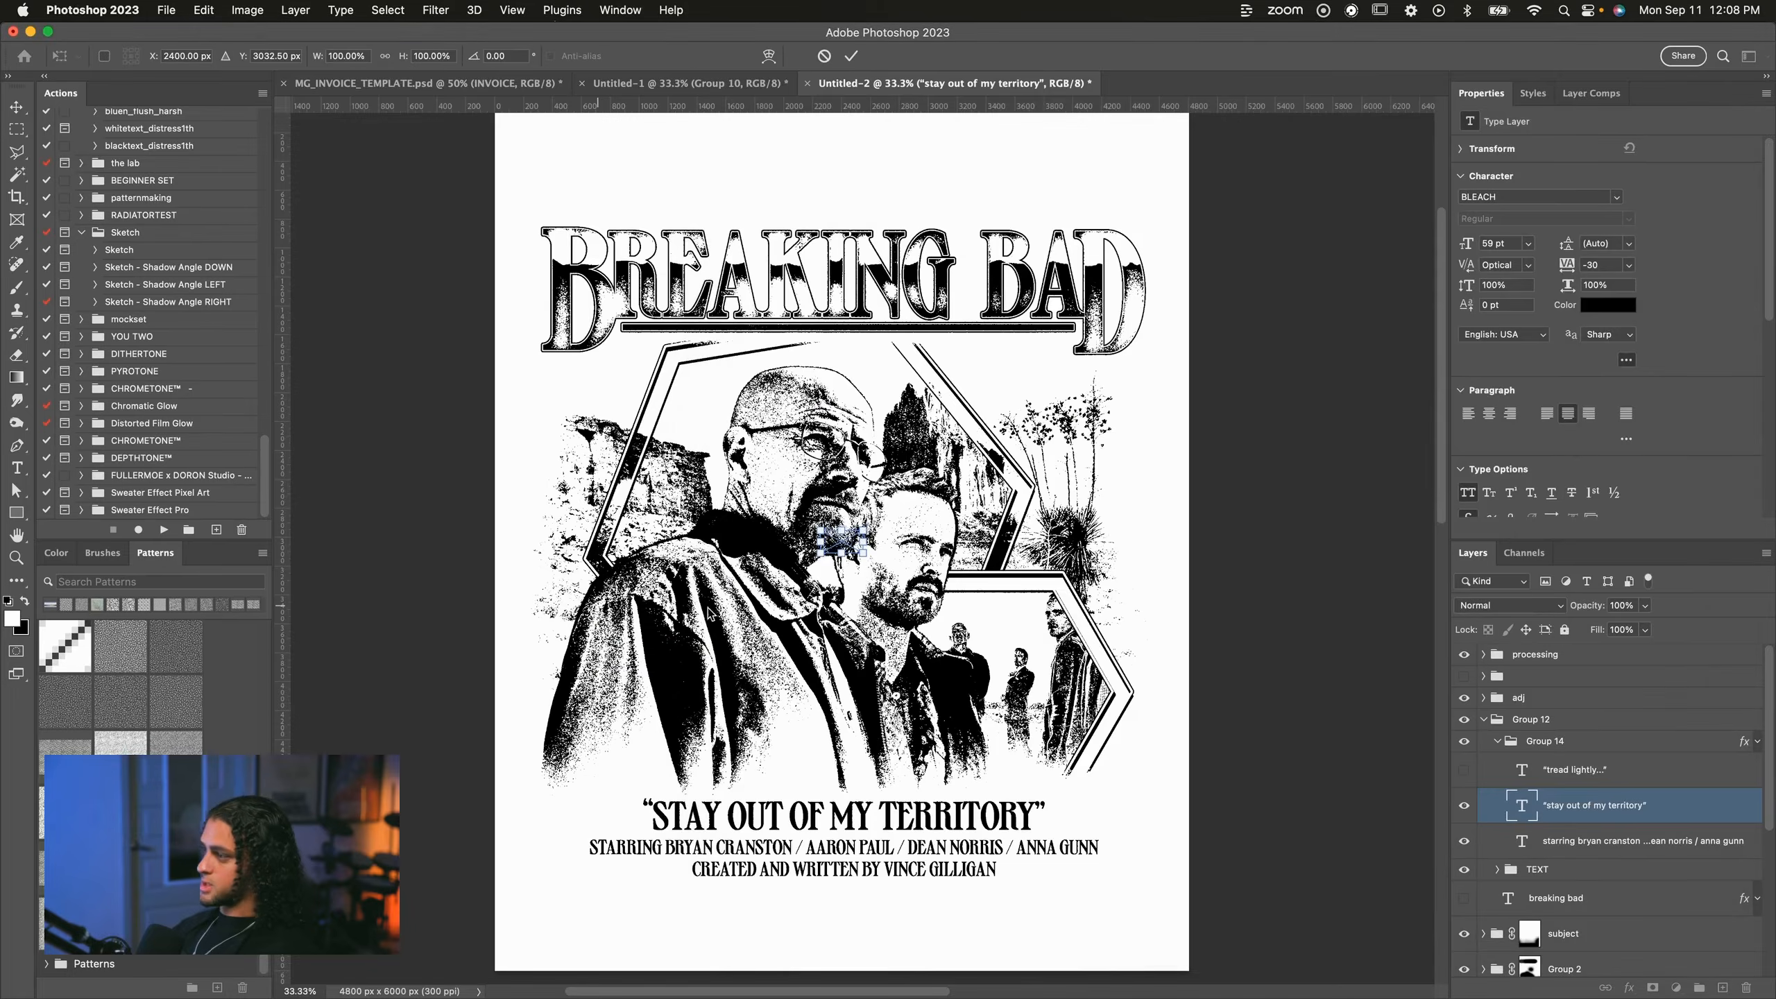
pyautogui.press('Return')
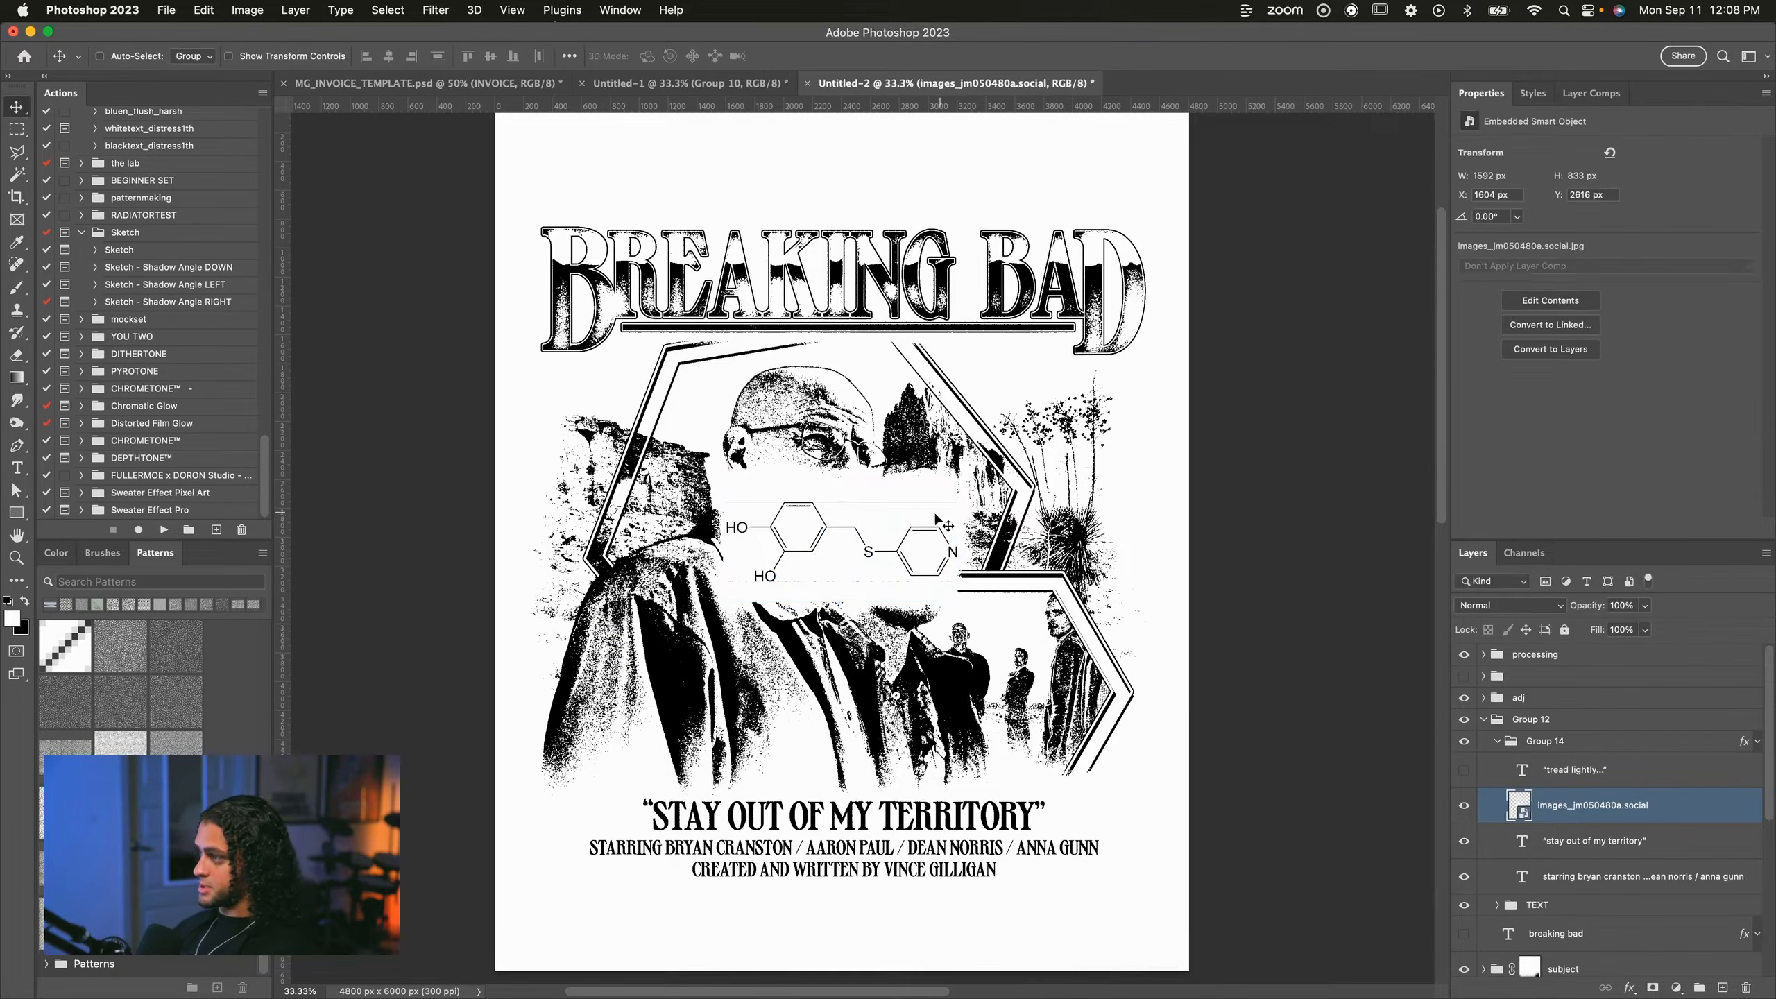
pyautogui.press('Delete')
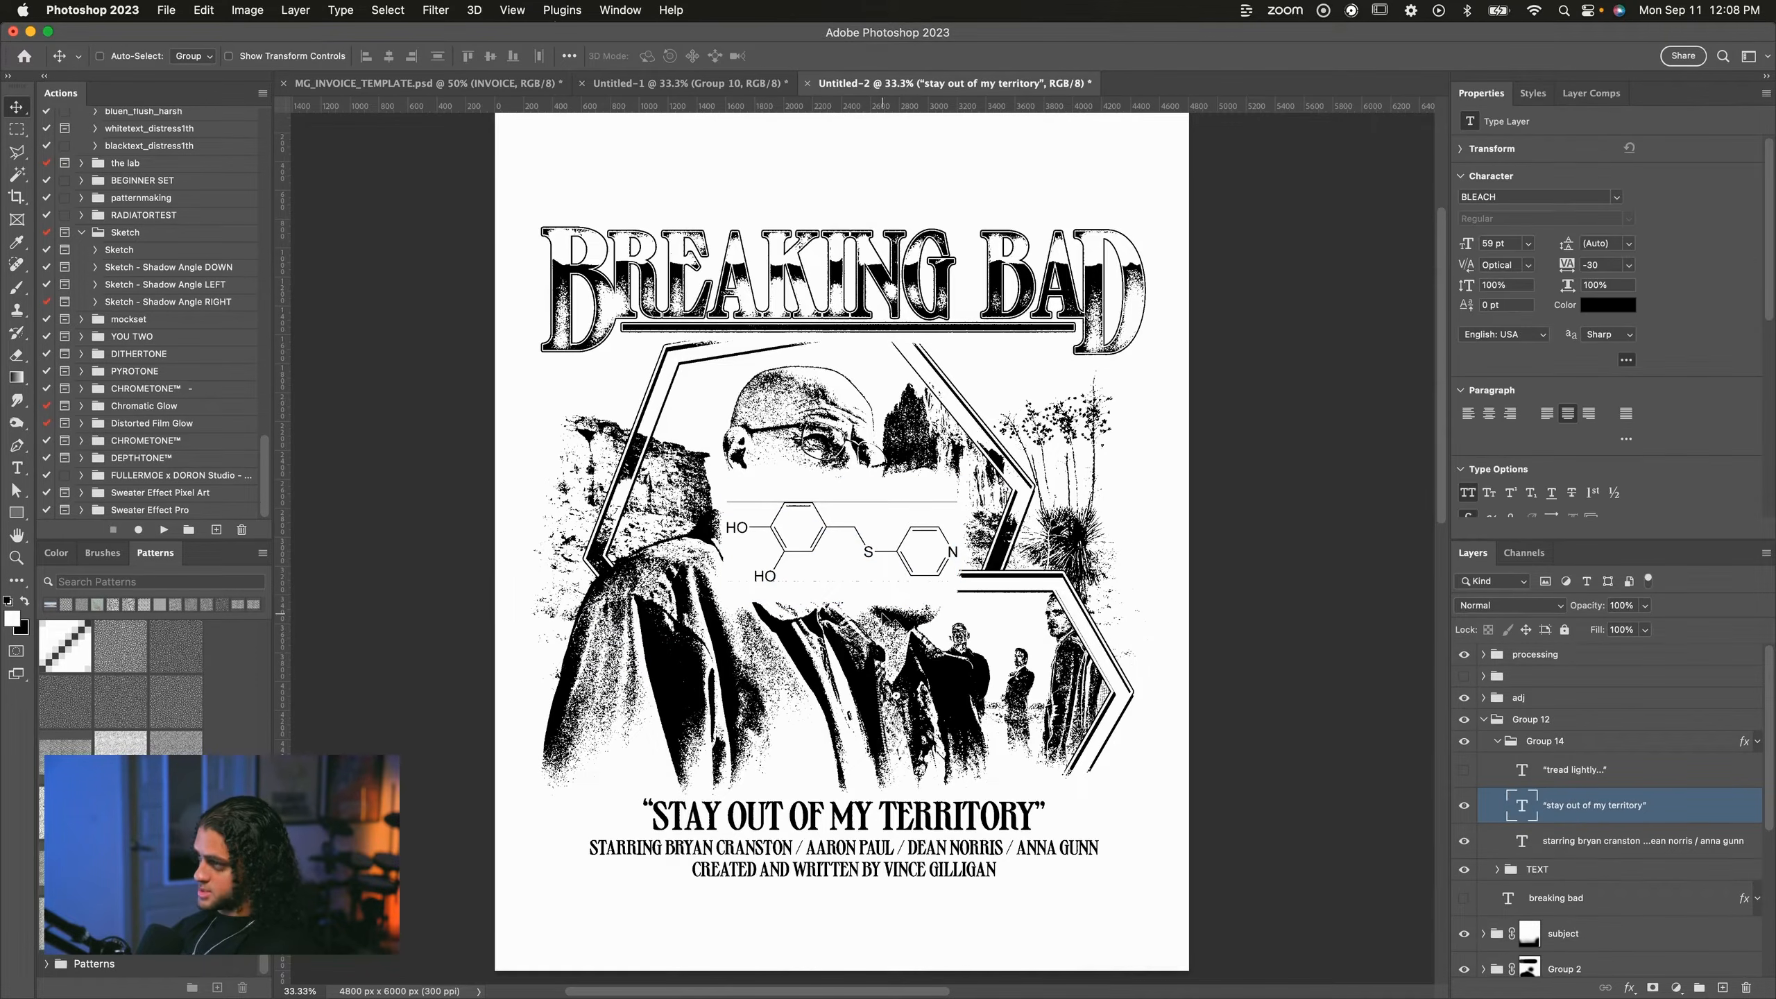
# Place the 0_tBOAJEV6xQbInIKM.png molecule diagram from the BREAKING BAD TEE folder into the artwork above the quote text.
pyautogui.press('super+Tab')
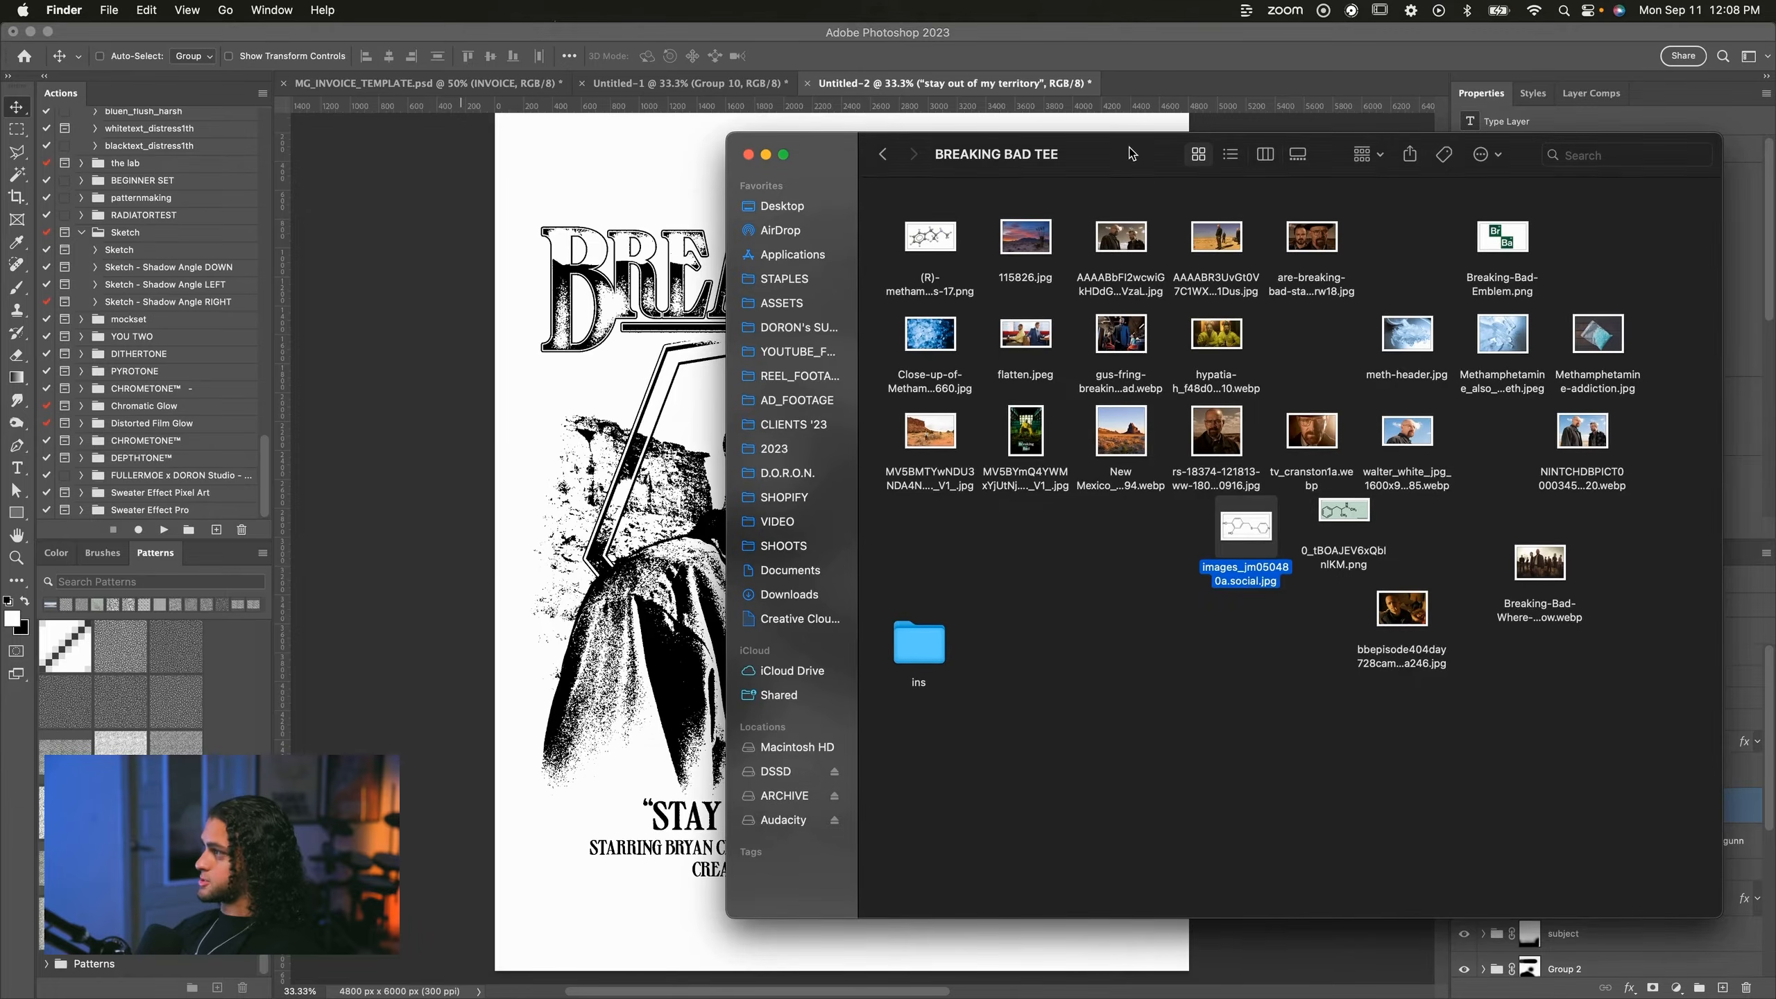
pyautogui.moveTo(1340, 507); pyautogui.dragTo(752, 551)
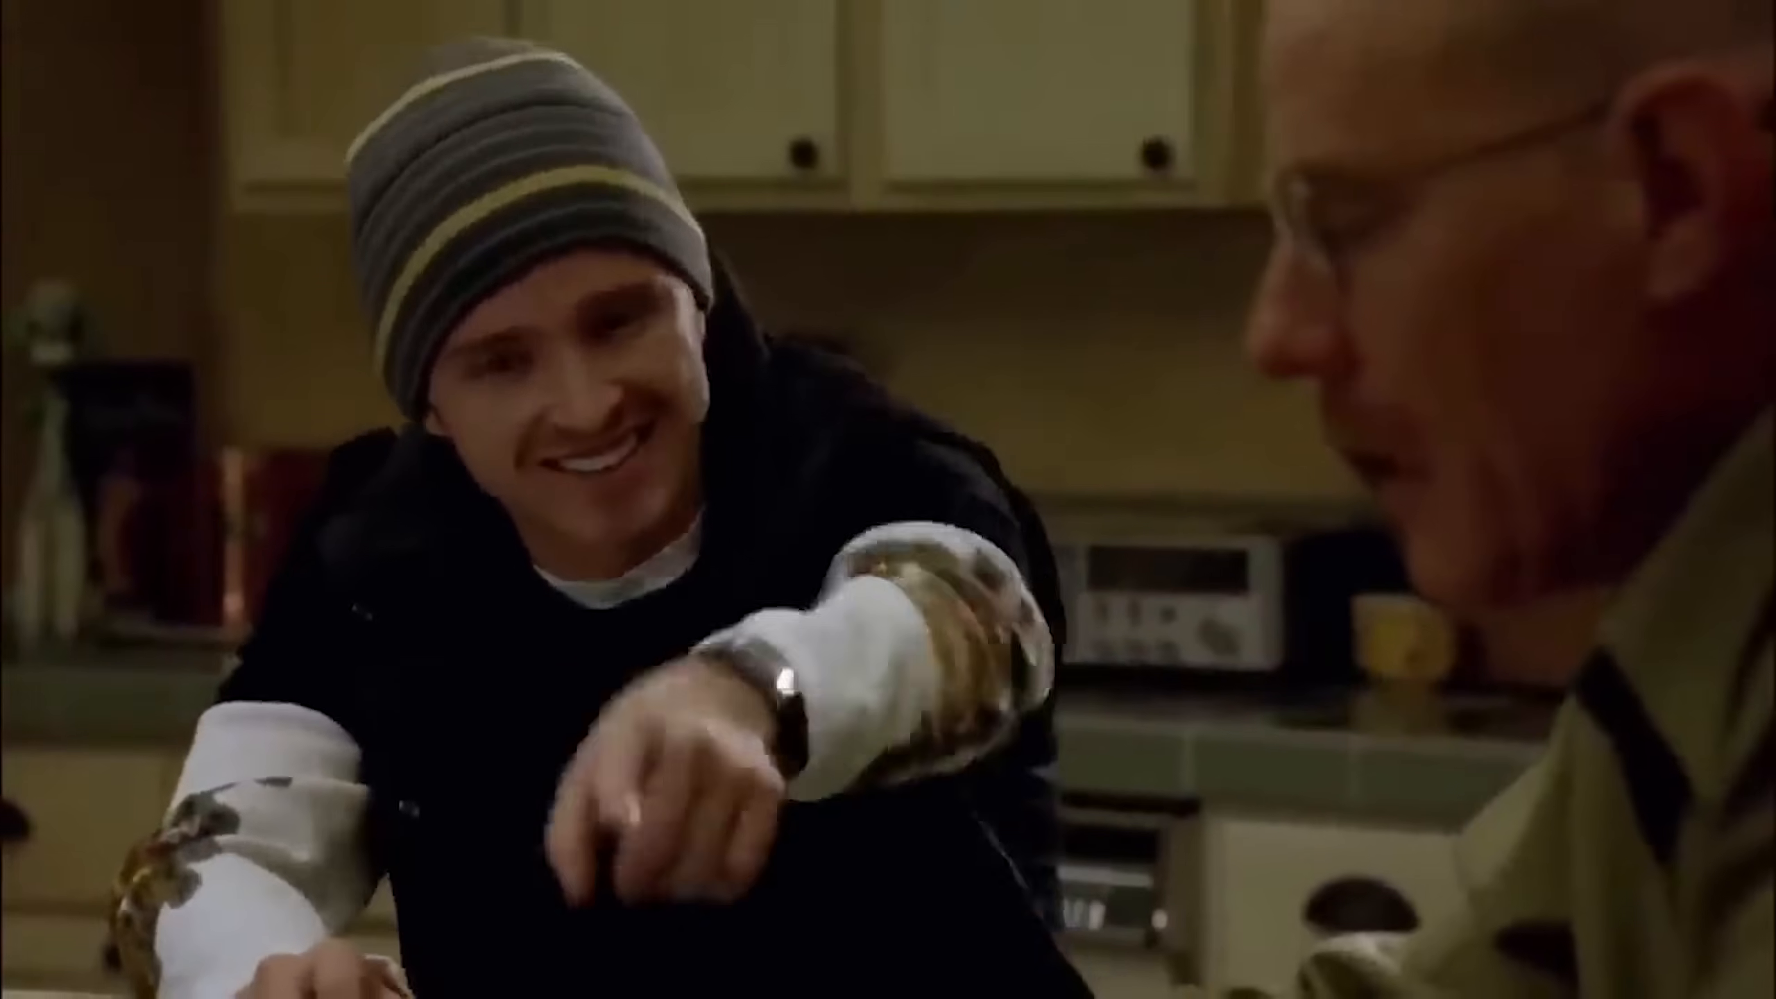
pyautogui.press('Return')
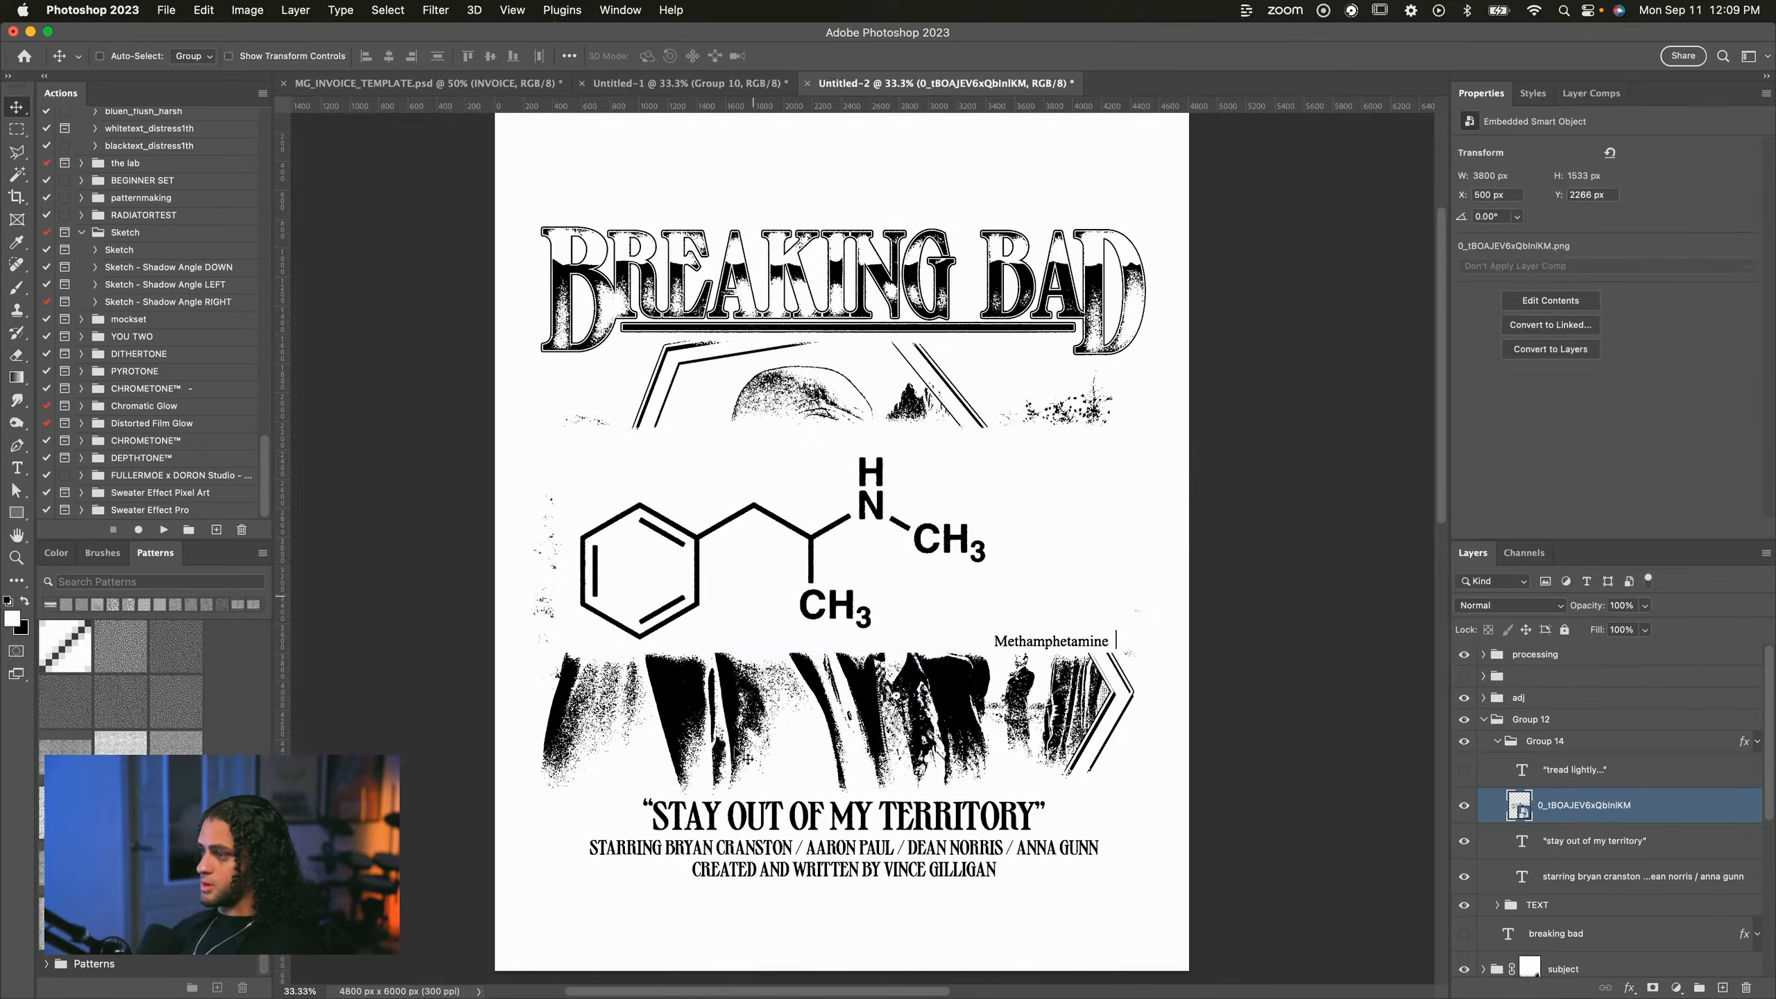
# Place Breaking-Bad-Emblem.png from the BREAKING BAD TEE folder over the artwork and hide the molecule diagram layer.
pyautogui.press('super+Tab')
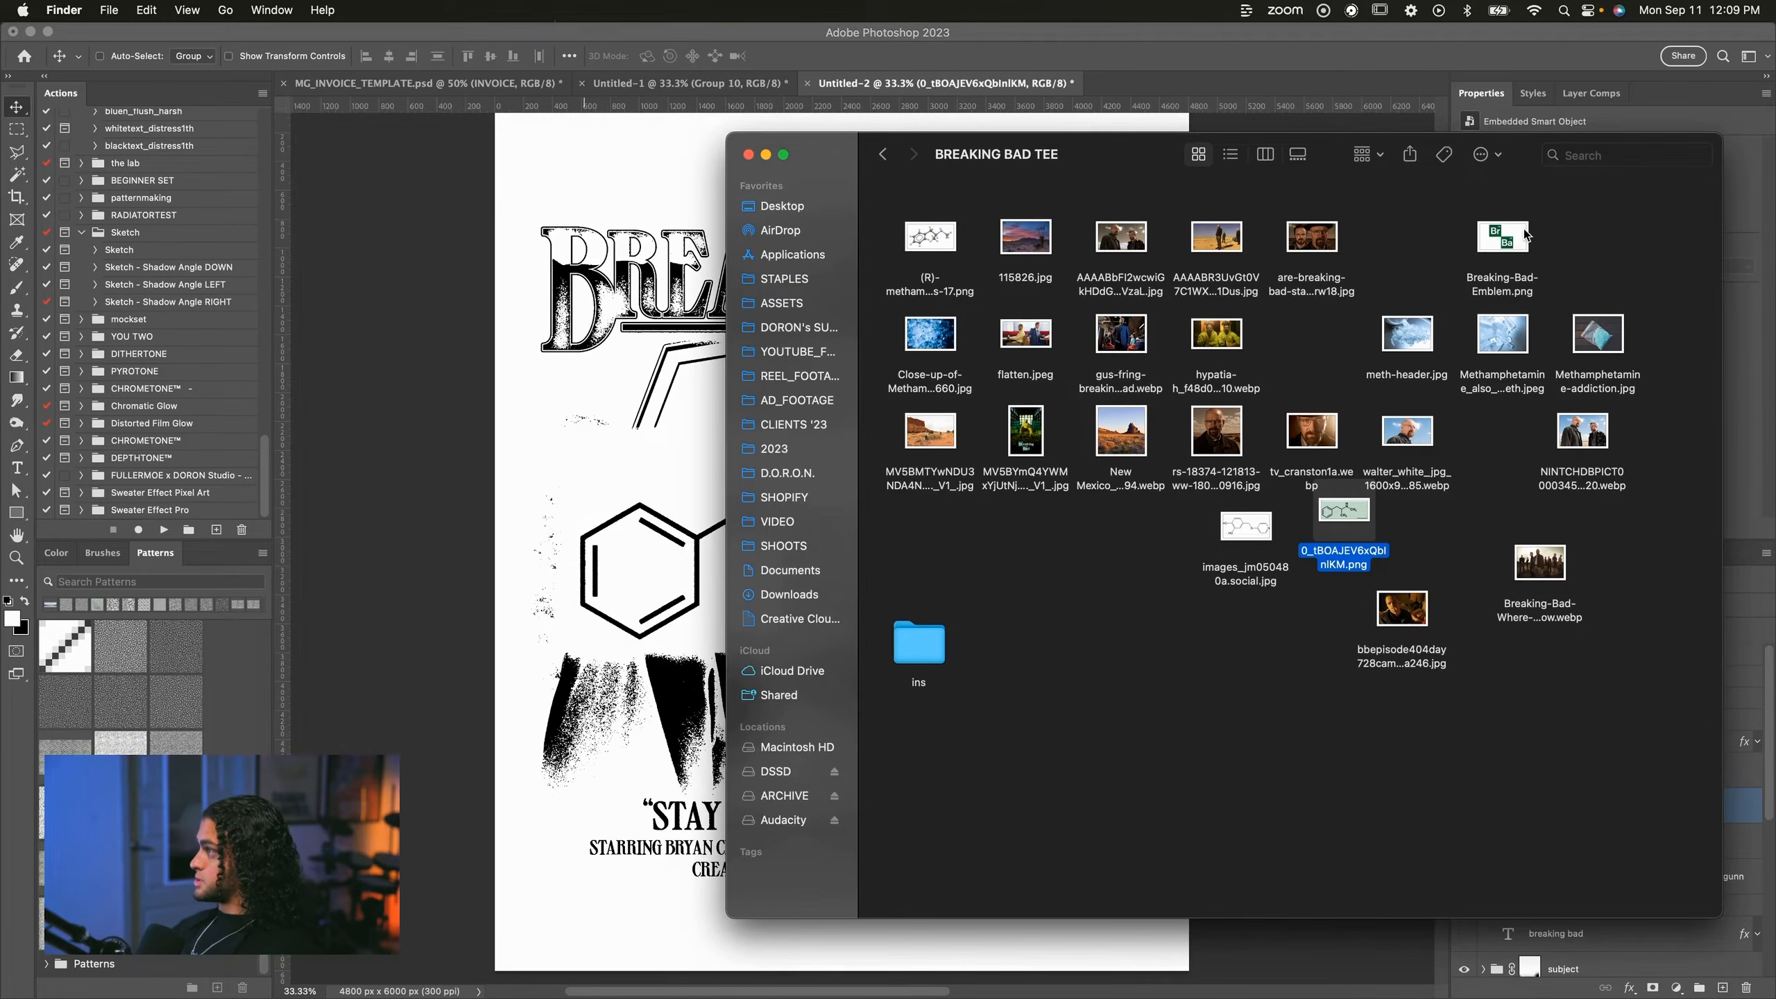
pyautogui.moveTo(1528, 238); pyautogui.dragTo(832, 572)
pyautogui.press('Return')
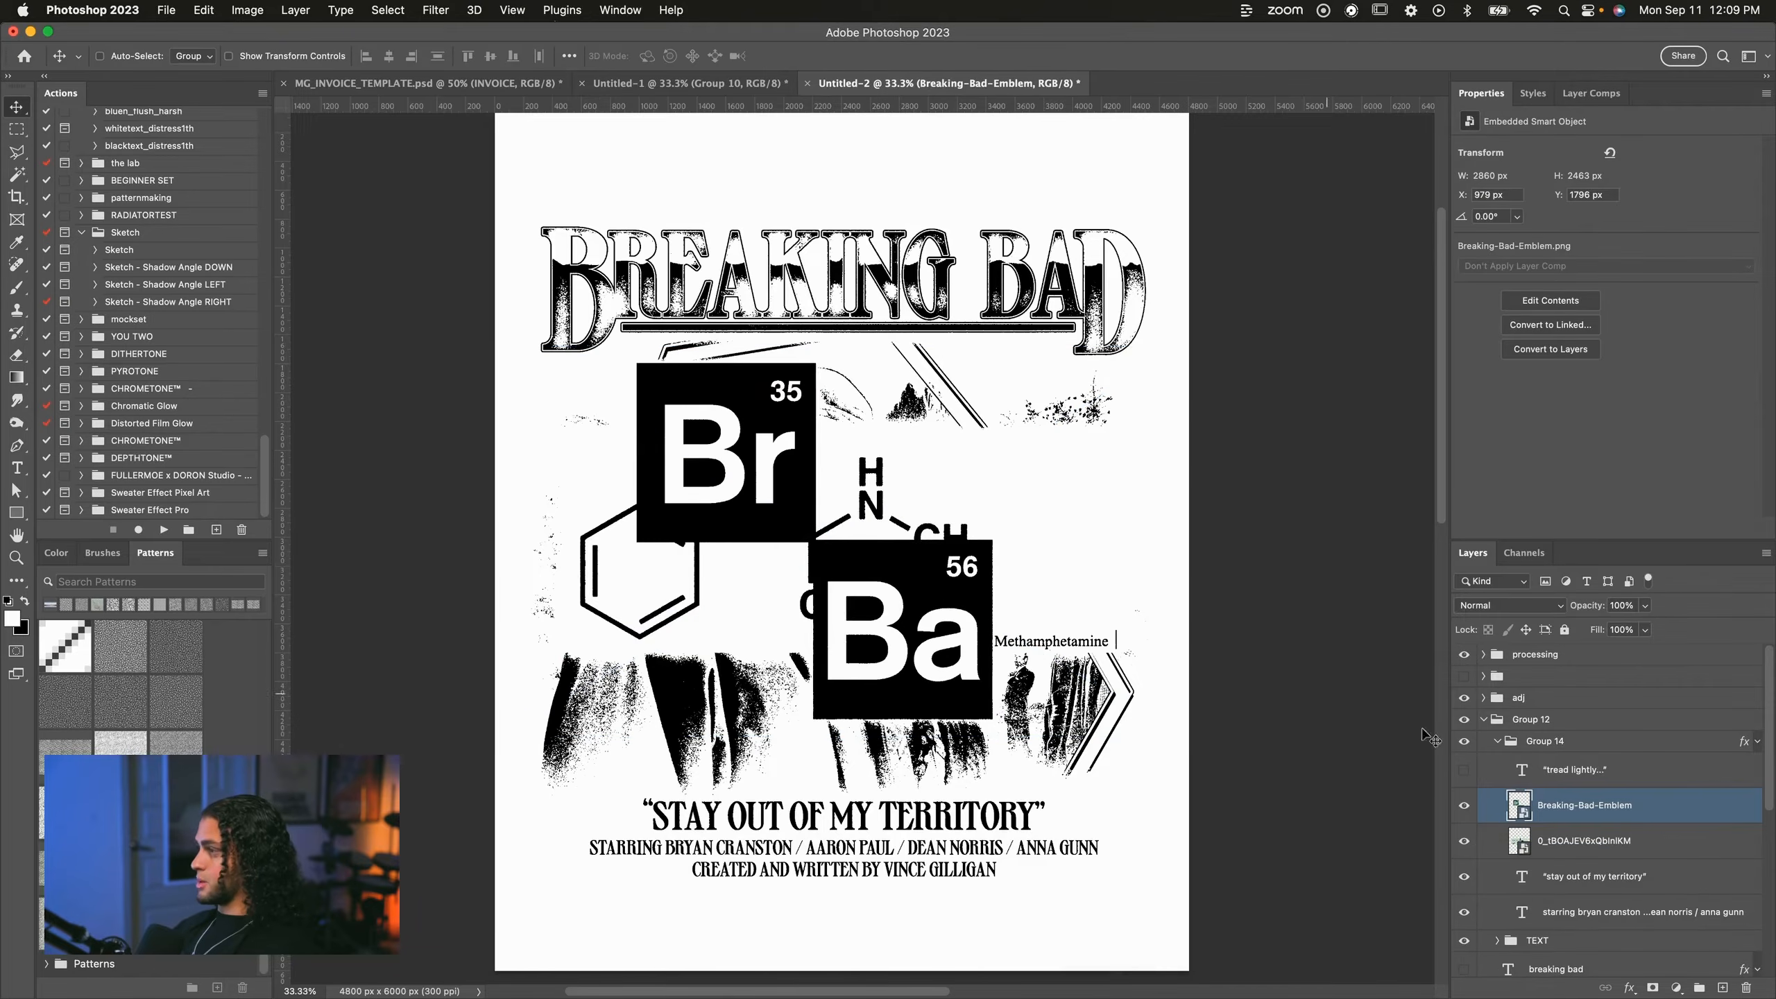
pyautogui.click(1463, 841)
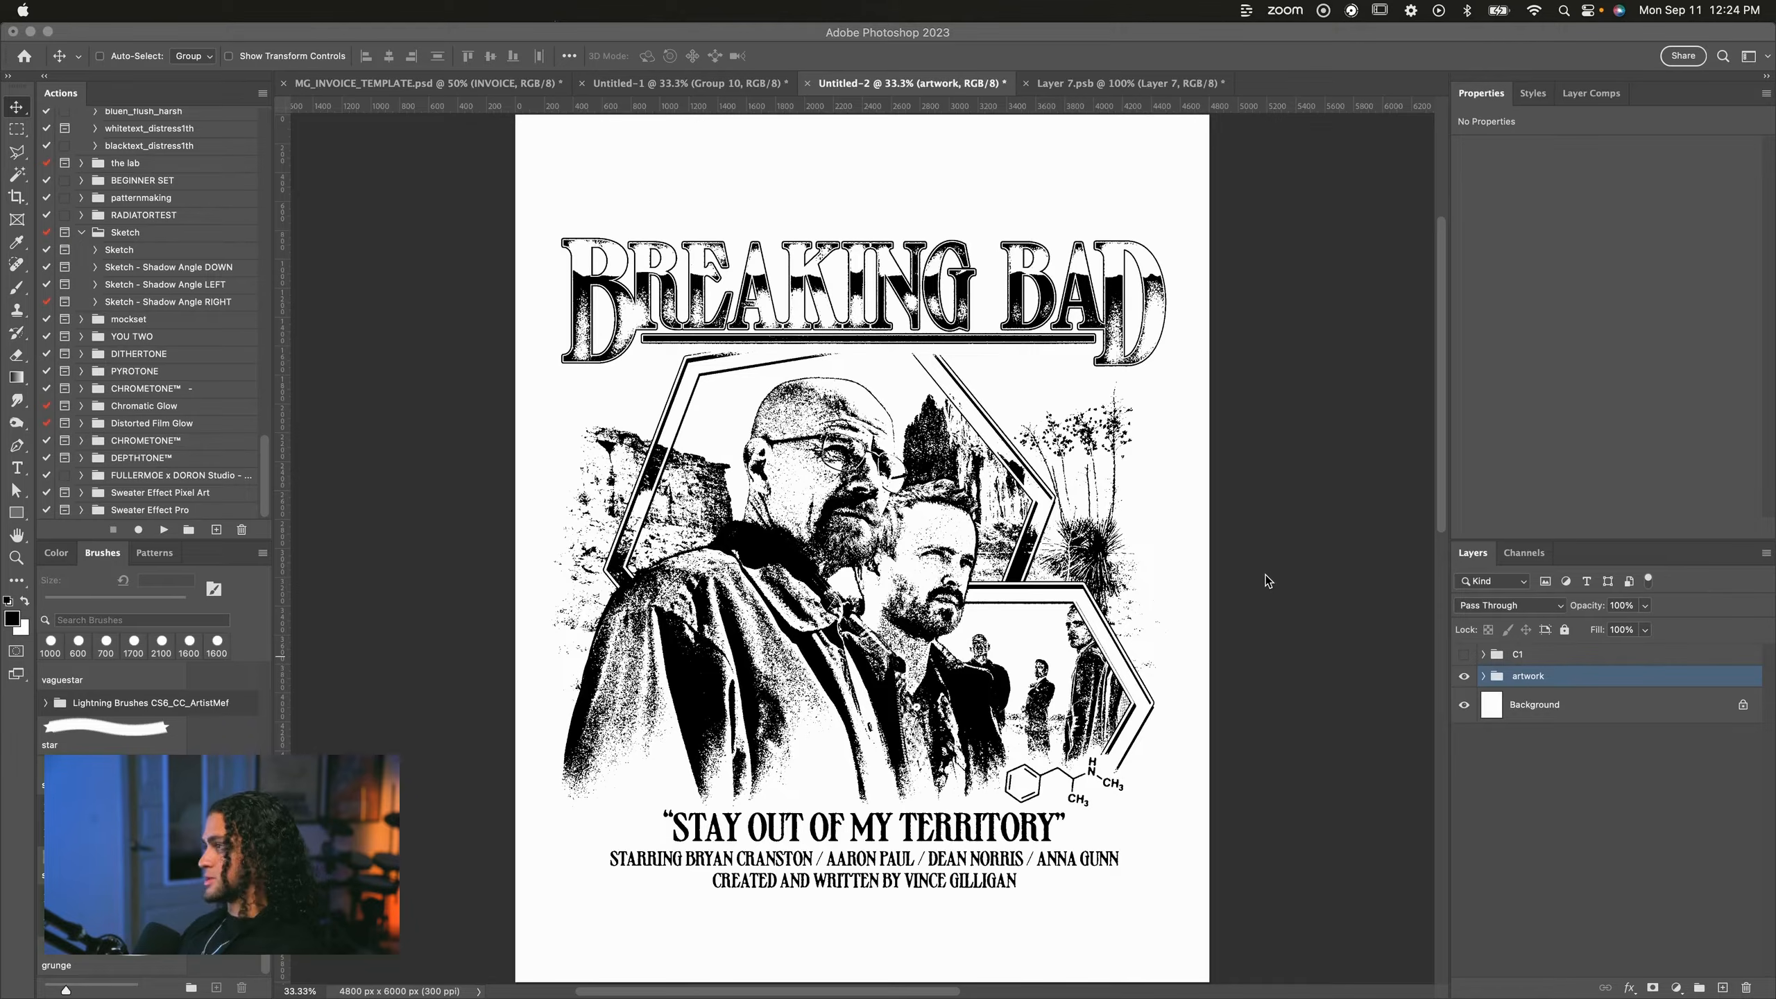
# Stamp the visible artwork into a new merged layer above the artwork group and hide that new layer.
pyautogui.click(1462, 680)
pyautogui.click(1484, 676)
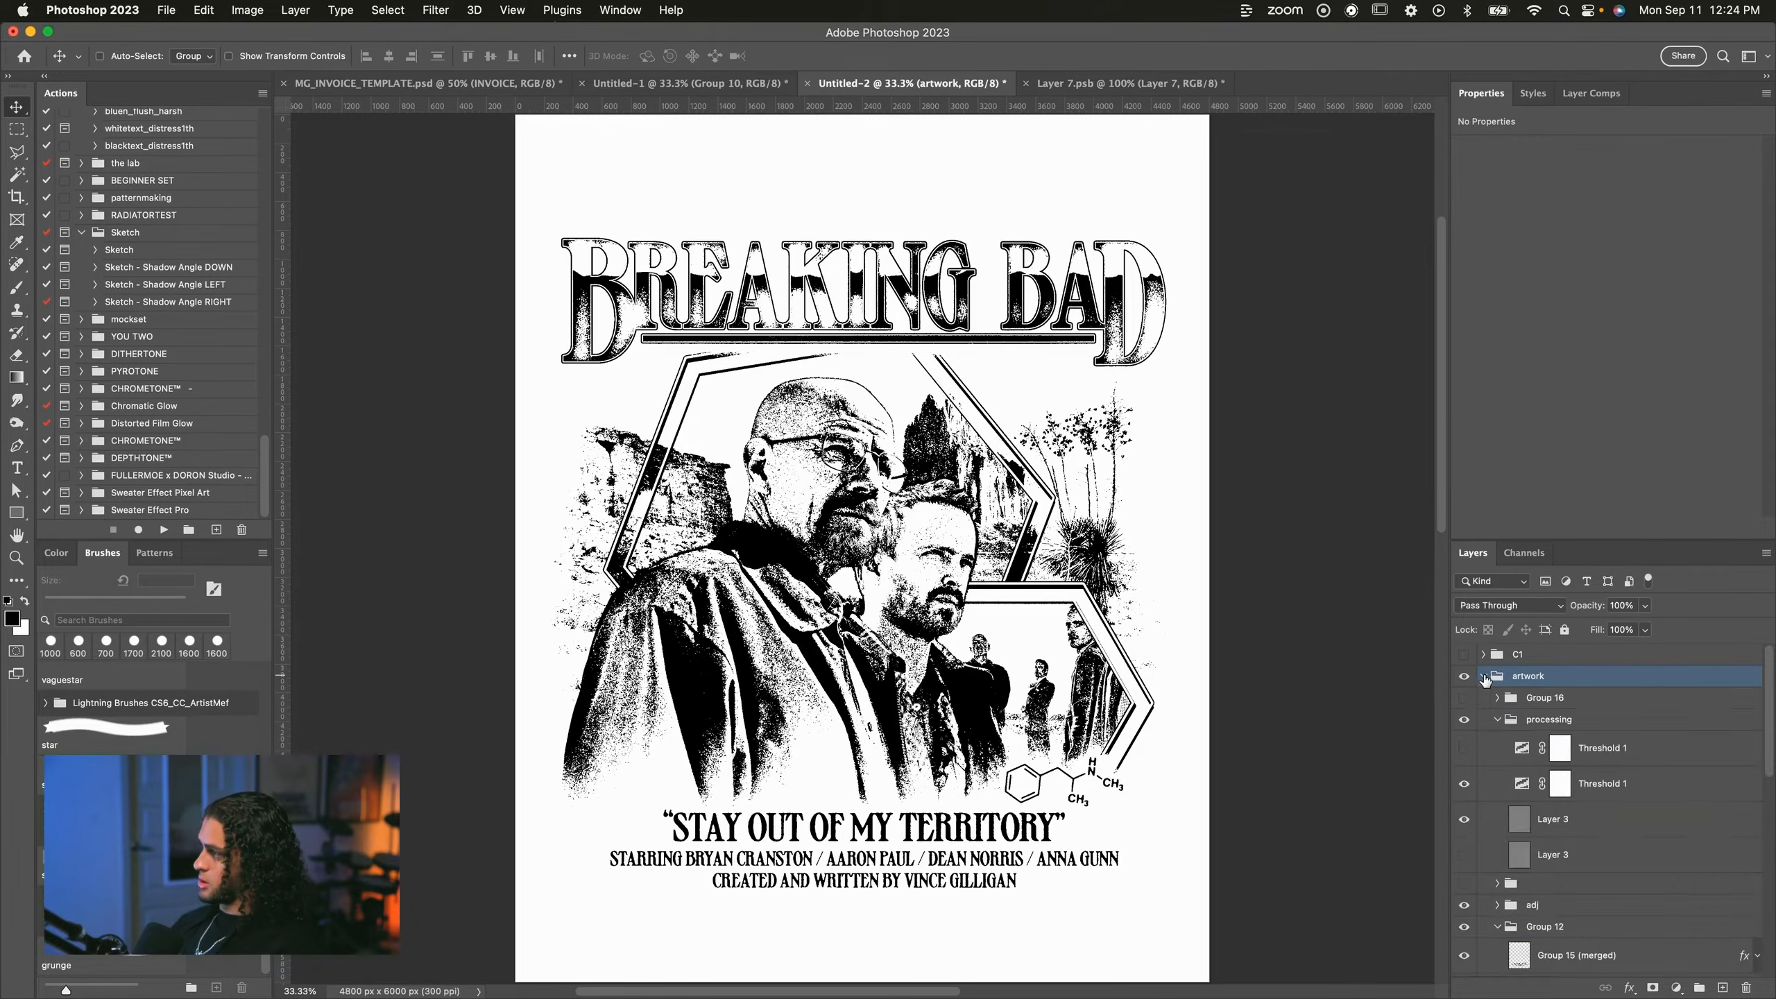
pyautogui.click(1484, 676)
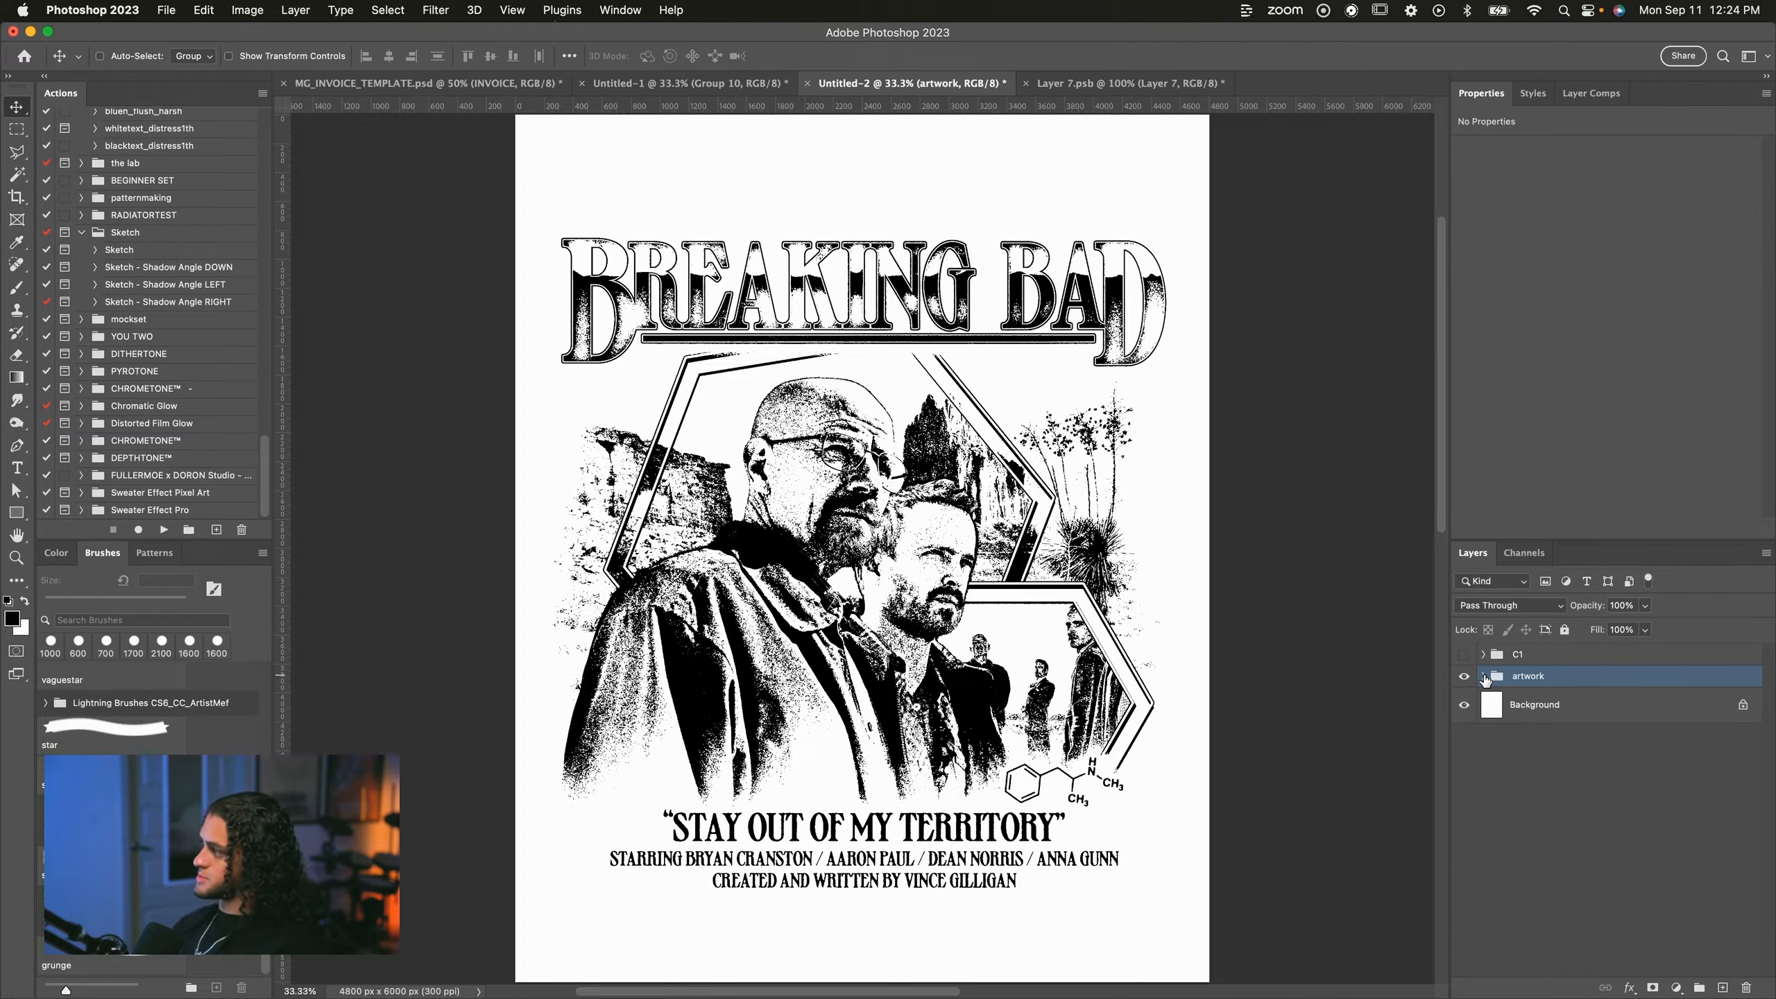
pyautogui.press('super+alt+shift+e')
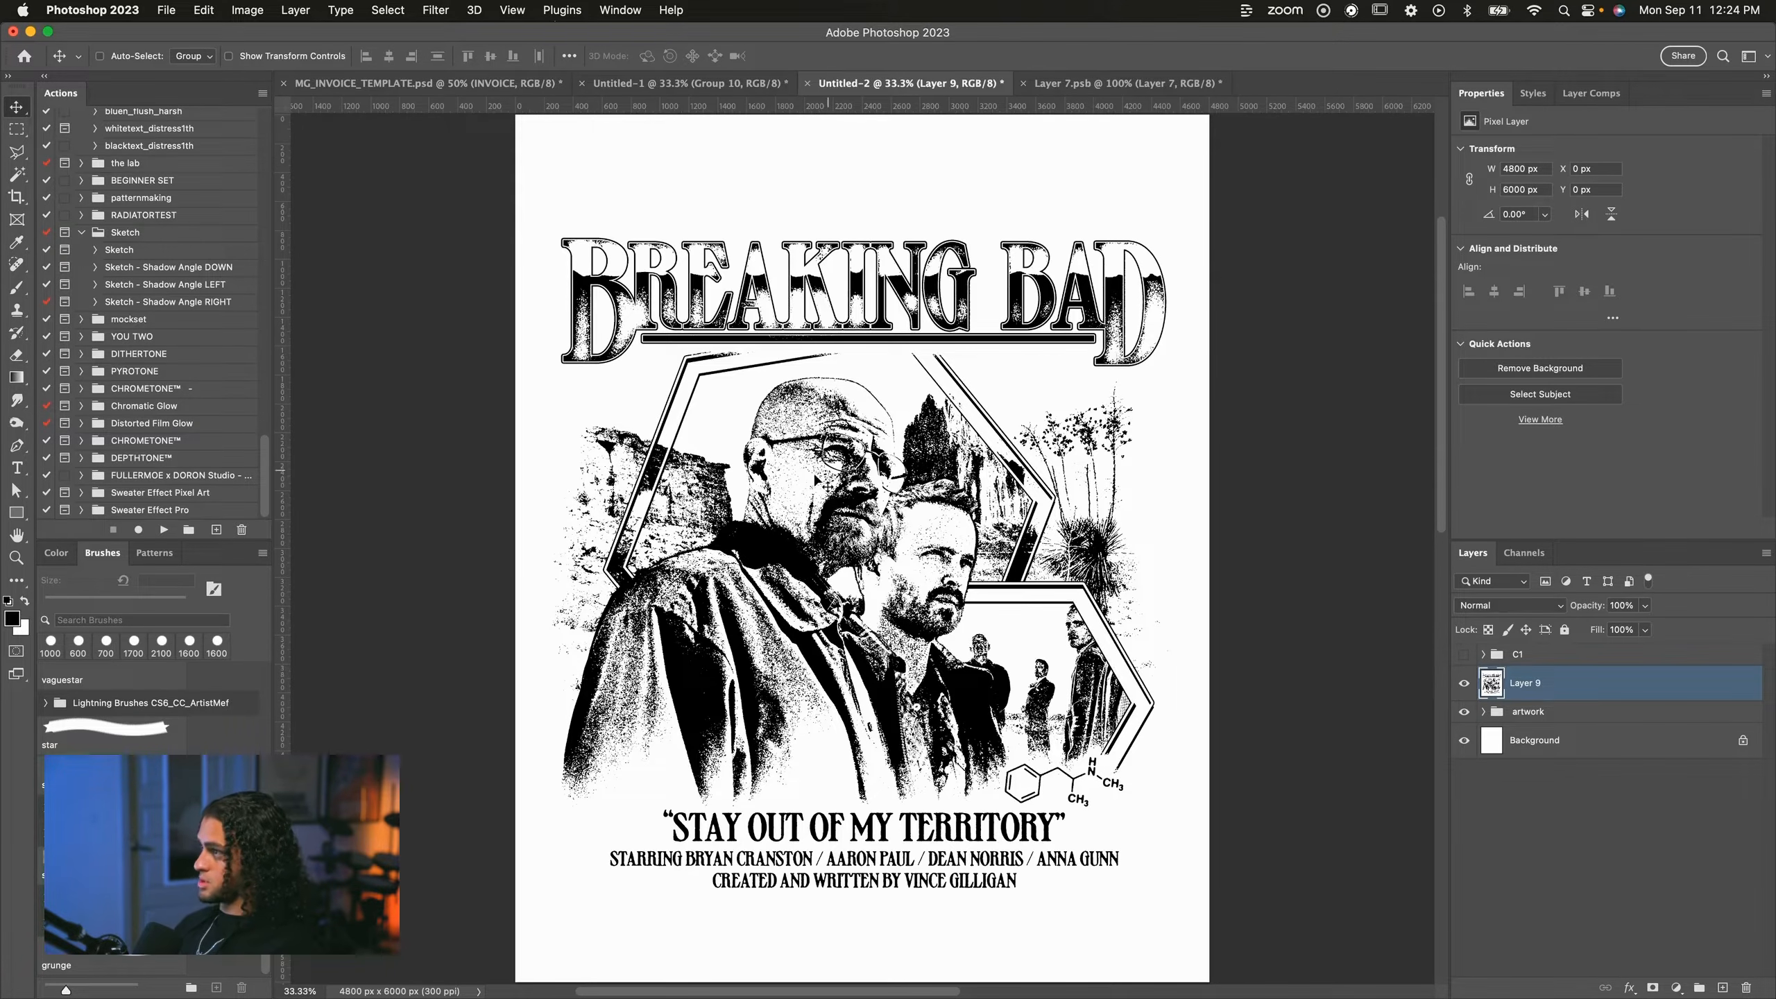
pyautogui.click(1464, 683)
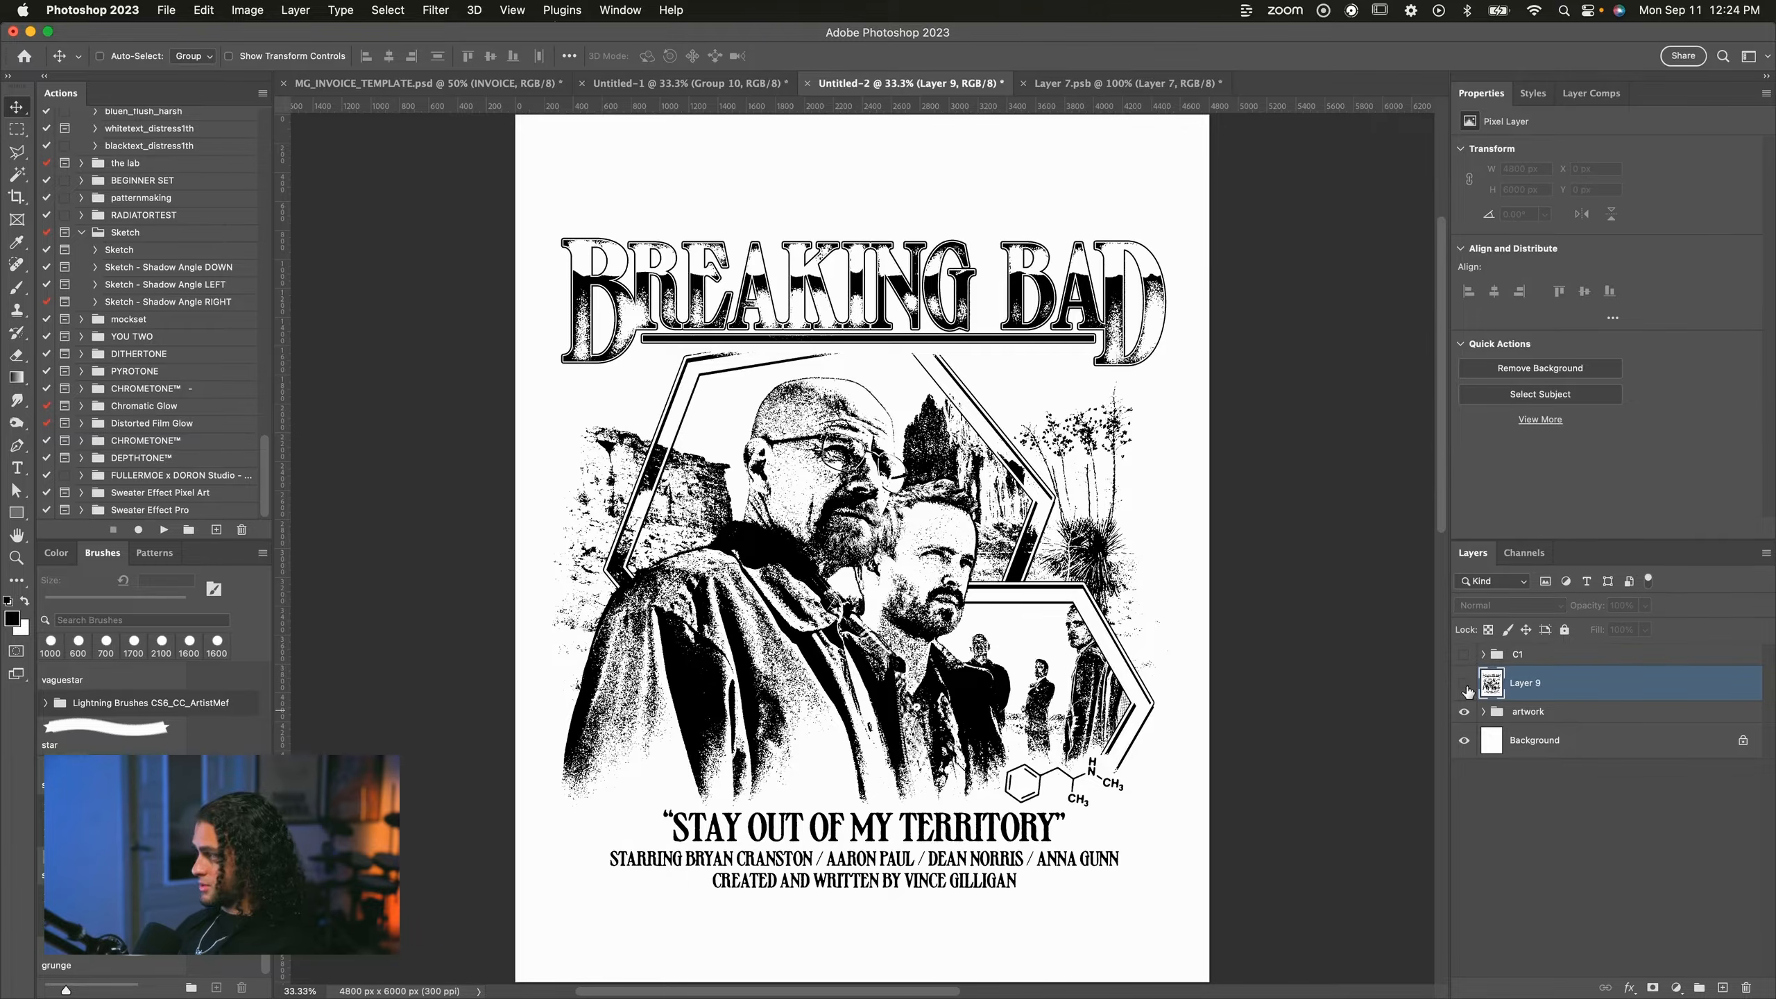
# In the processing group, delete the hidden upper Threshold adjustment, duplicate the remaining one, and hide the original.
pyautogui.click(1484, 712)
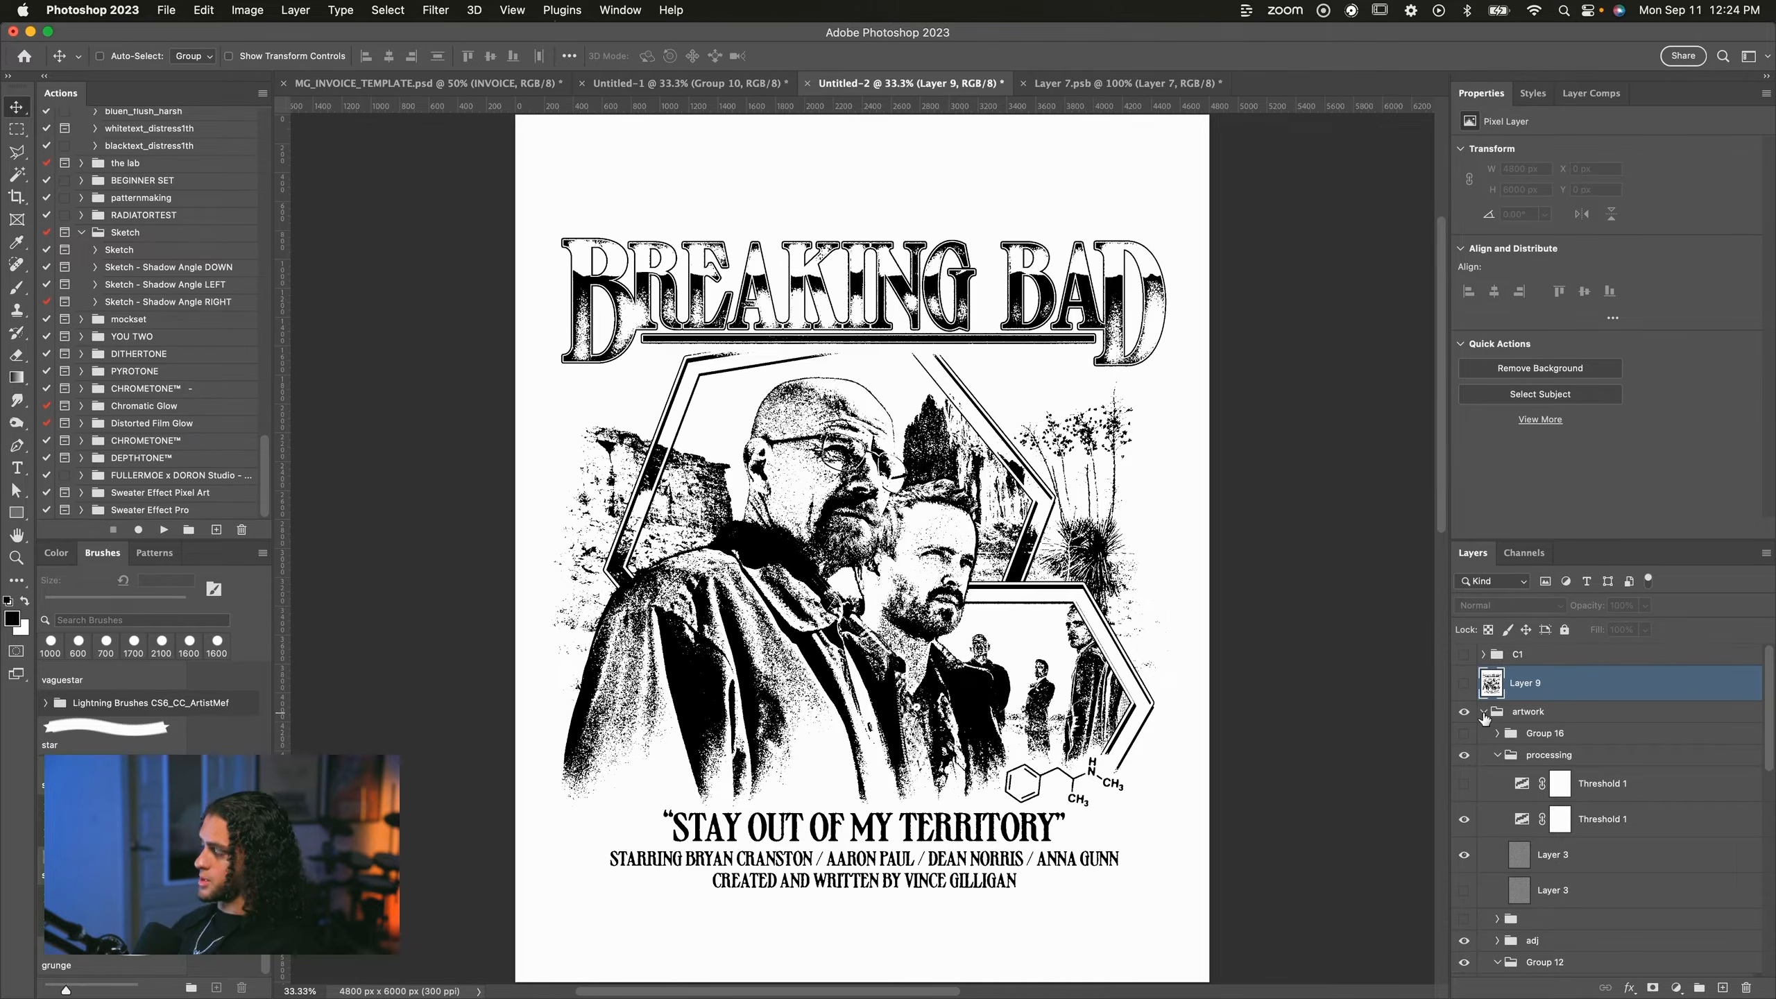
pyautogui.scroll(-2, 1484, 717)
pyautogui.click(1560, 724)
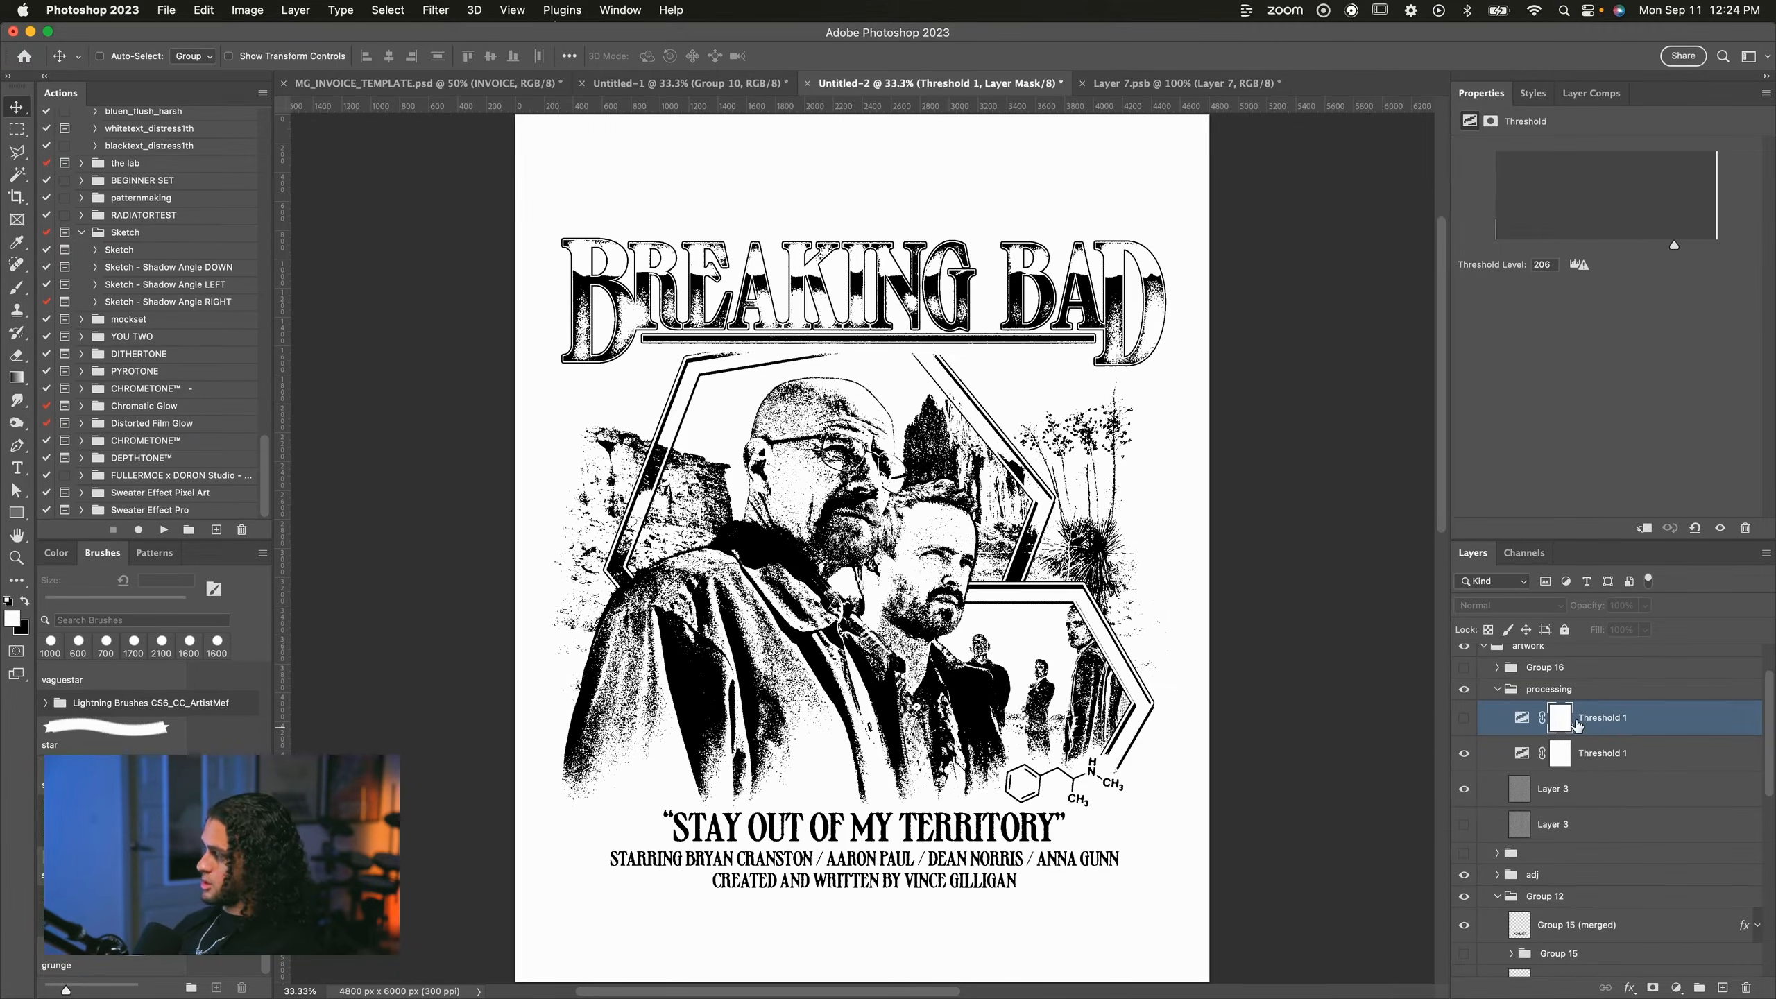
pyautogui.press('BackSpace')
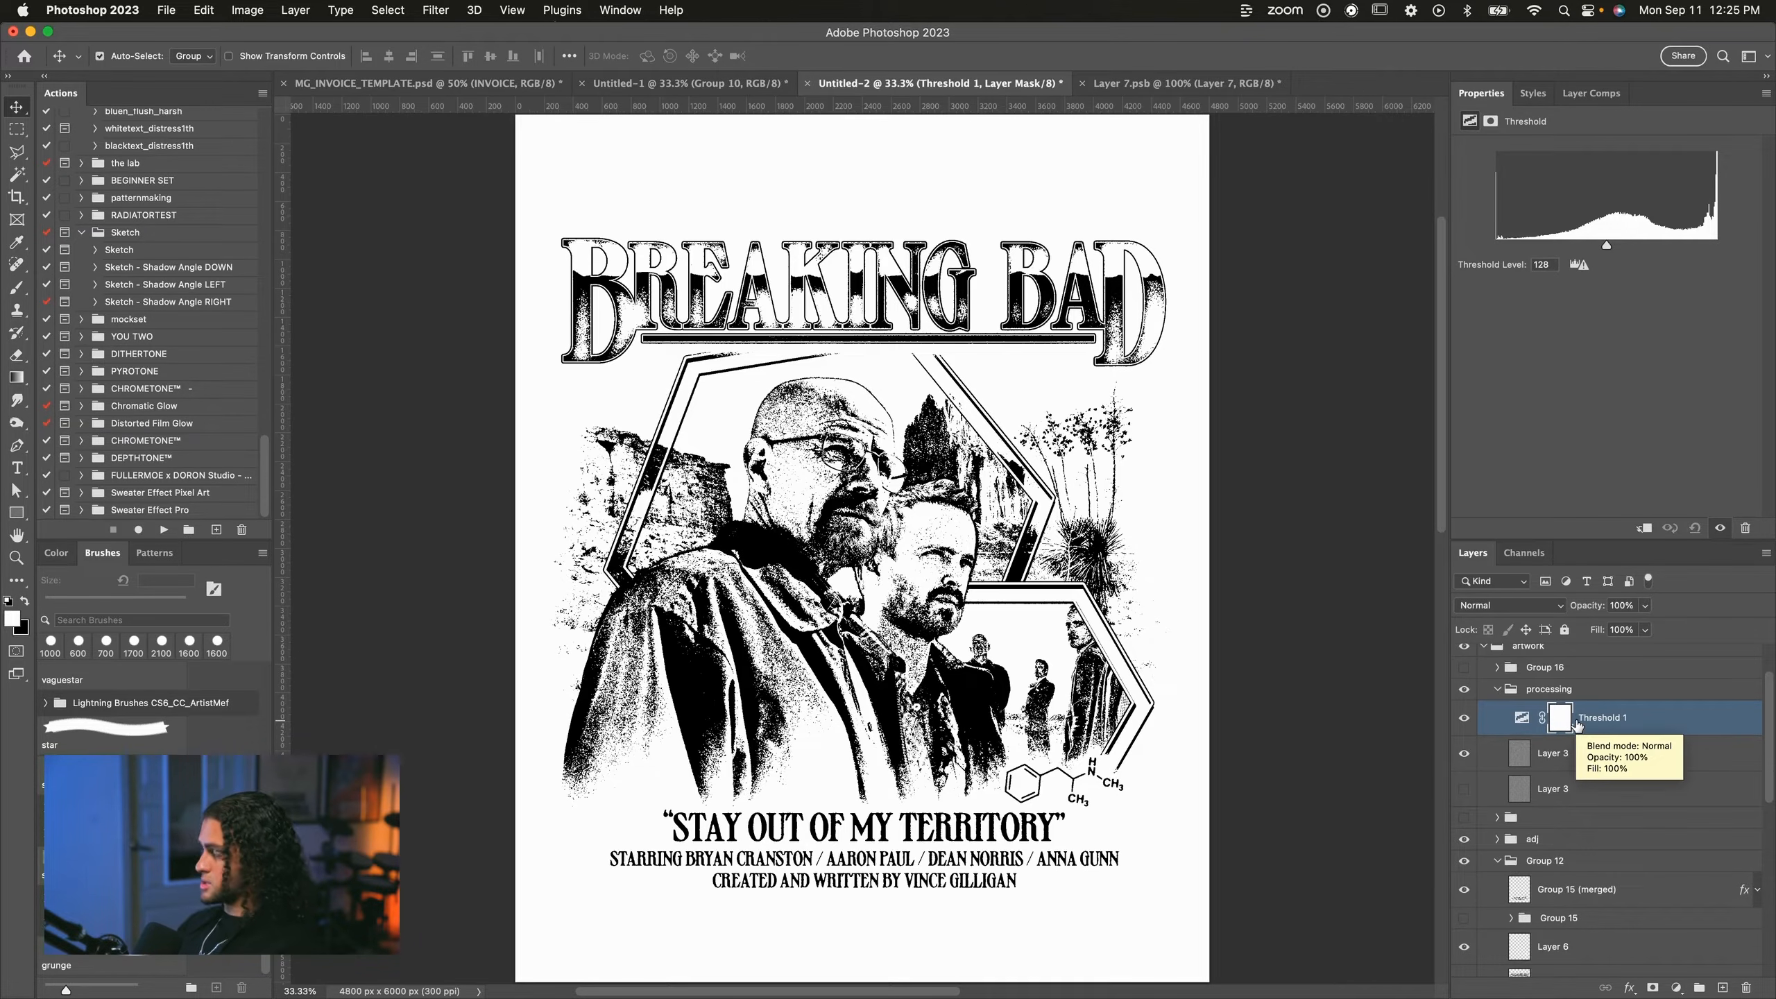
pyautogui.press('super+j')
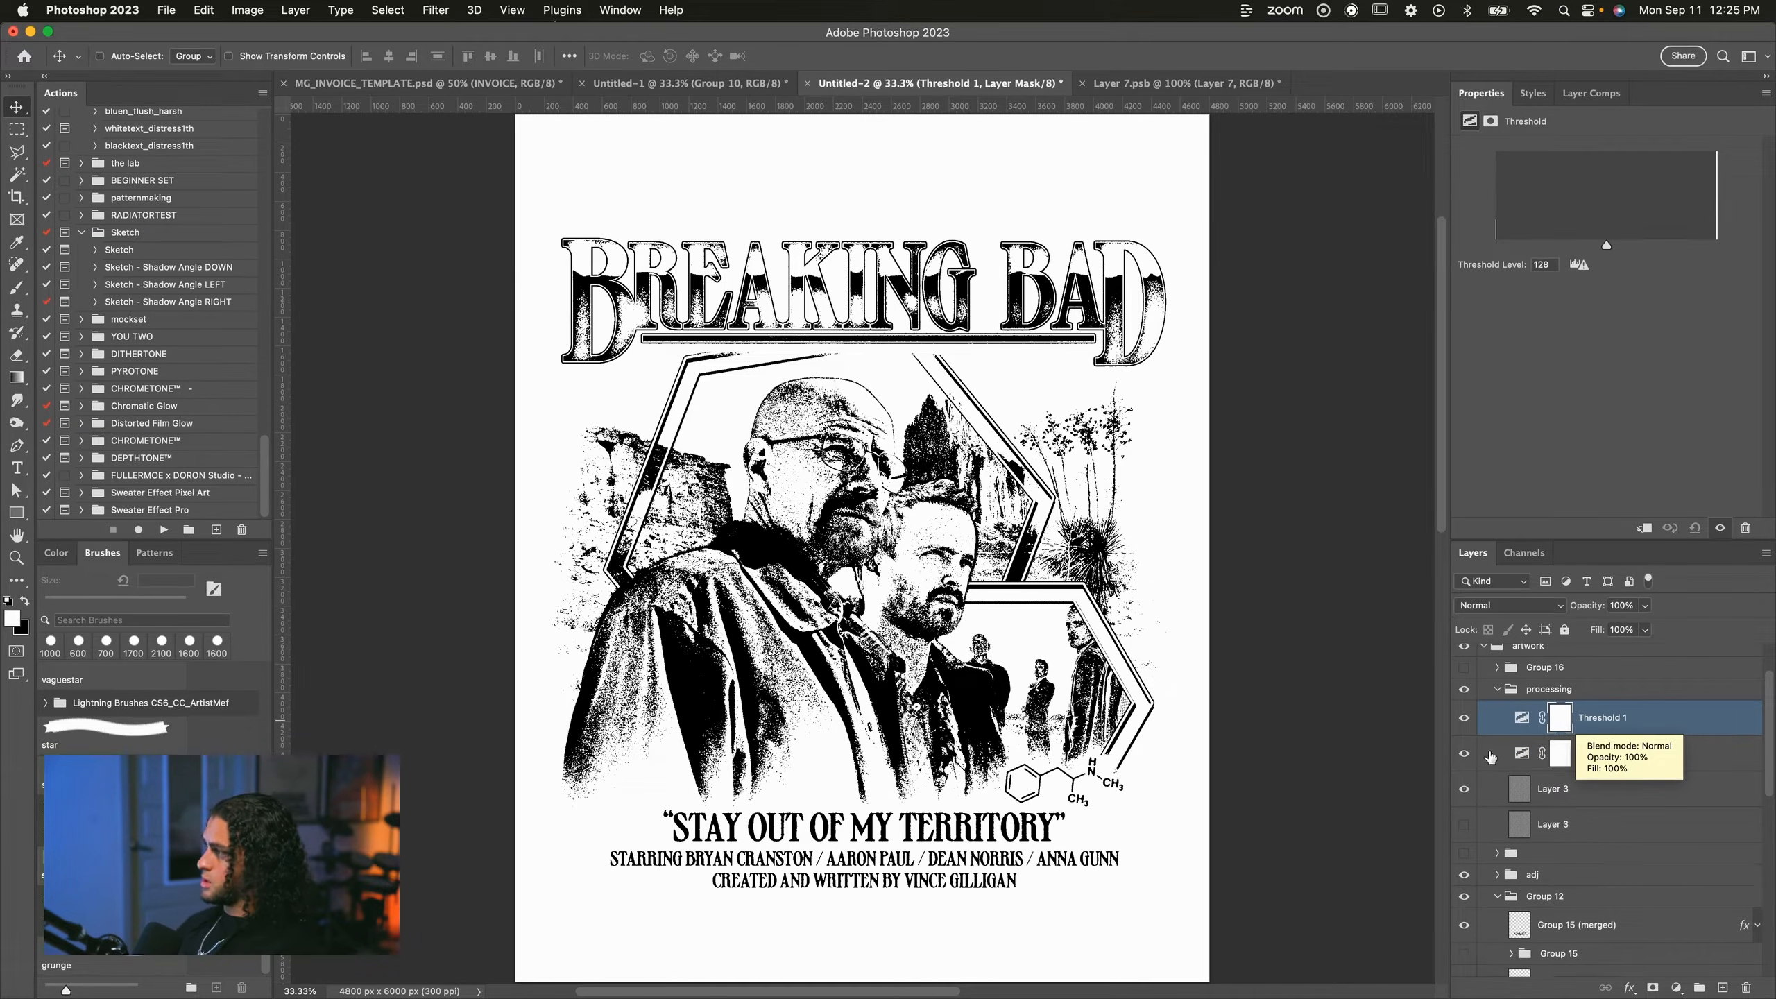
pyautogui.click(1464, 754)
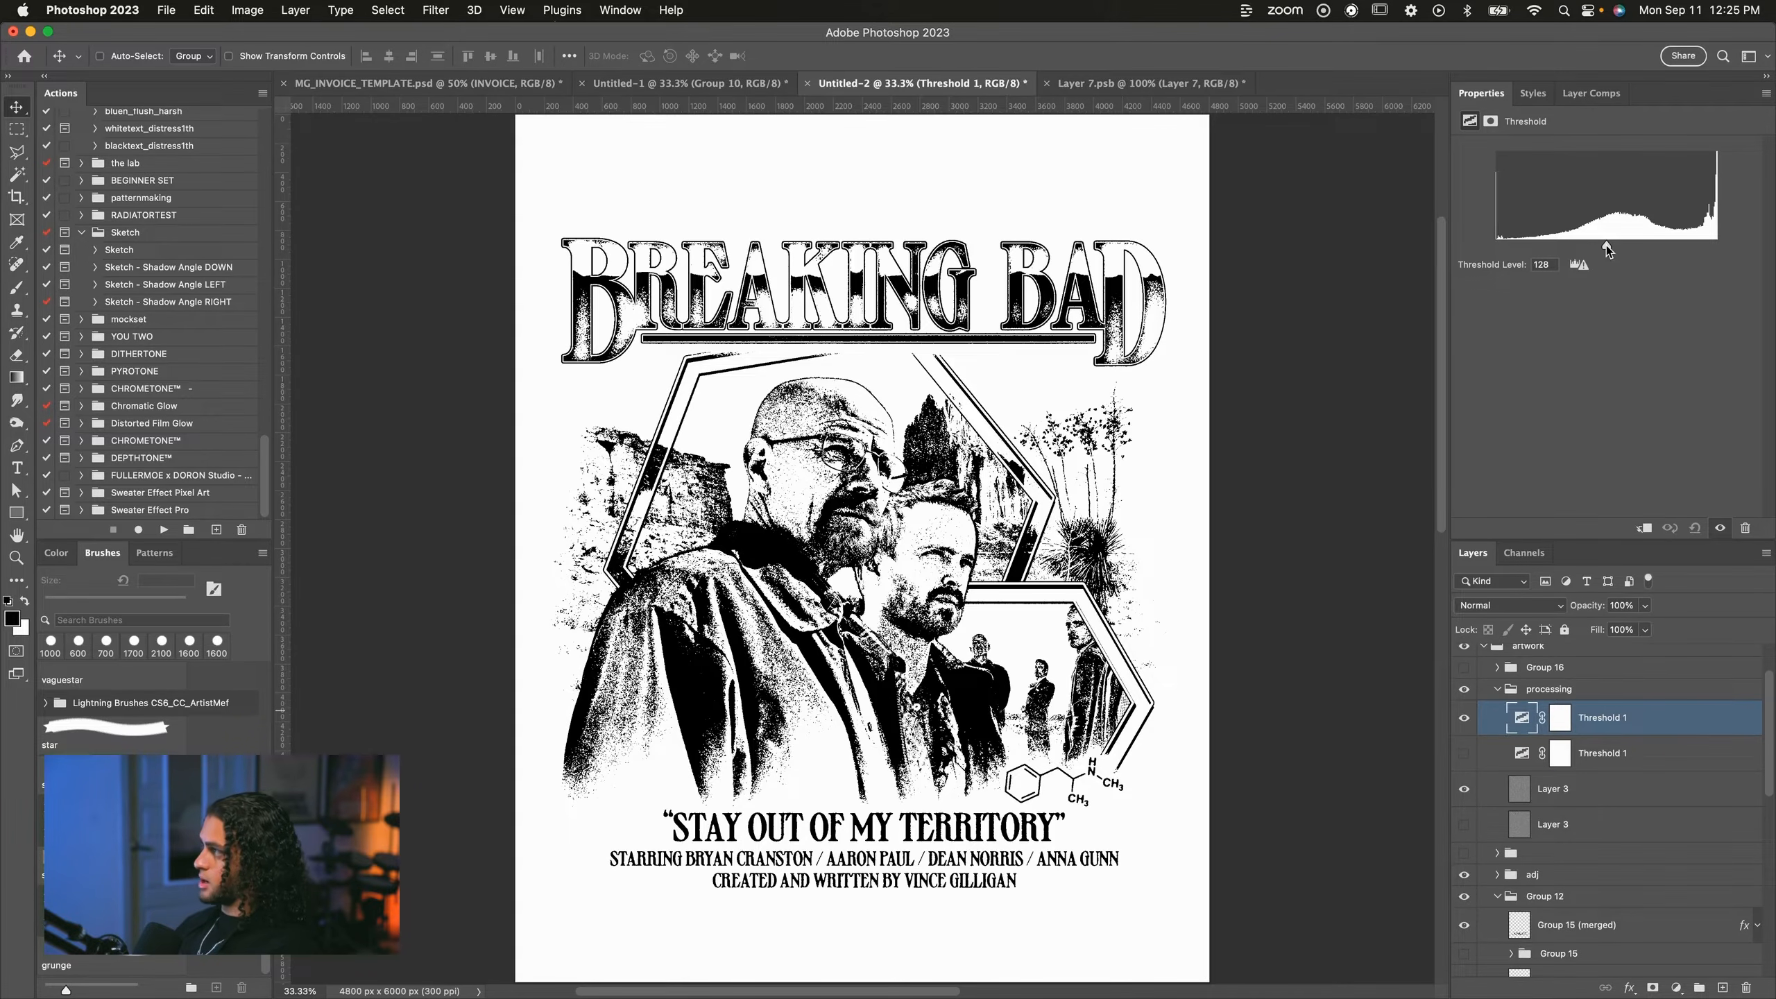
# Raise the duplicated Threshold adjustment's level to about 185 so only the brightest highlights stay white.
pyautogui.moveTo(1607, 247); pyautogui.dragTo(1662, 249)
pyautogui.moveTo(1673, 247)
pyautogui.mouseDown()
pyautogui.moveTo(1693, 245)
pyautogui.moveTo(1657, 245)
pyautogui.mouseUp()
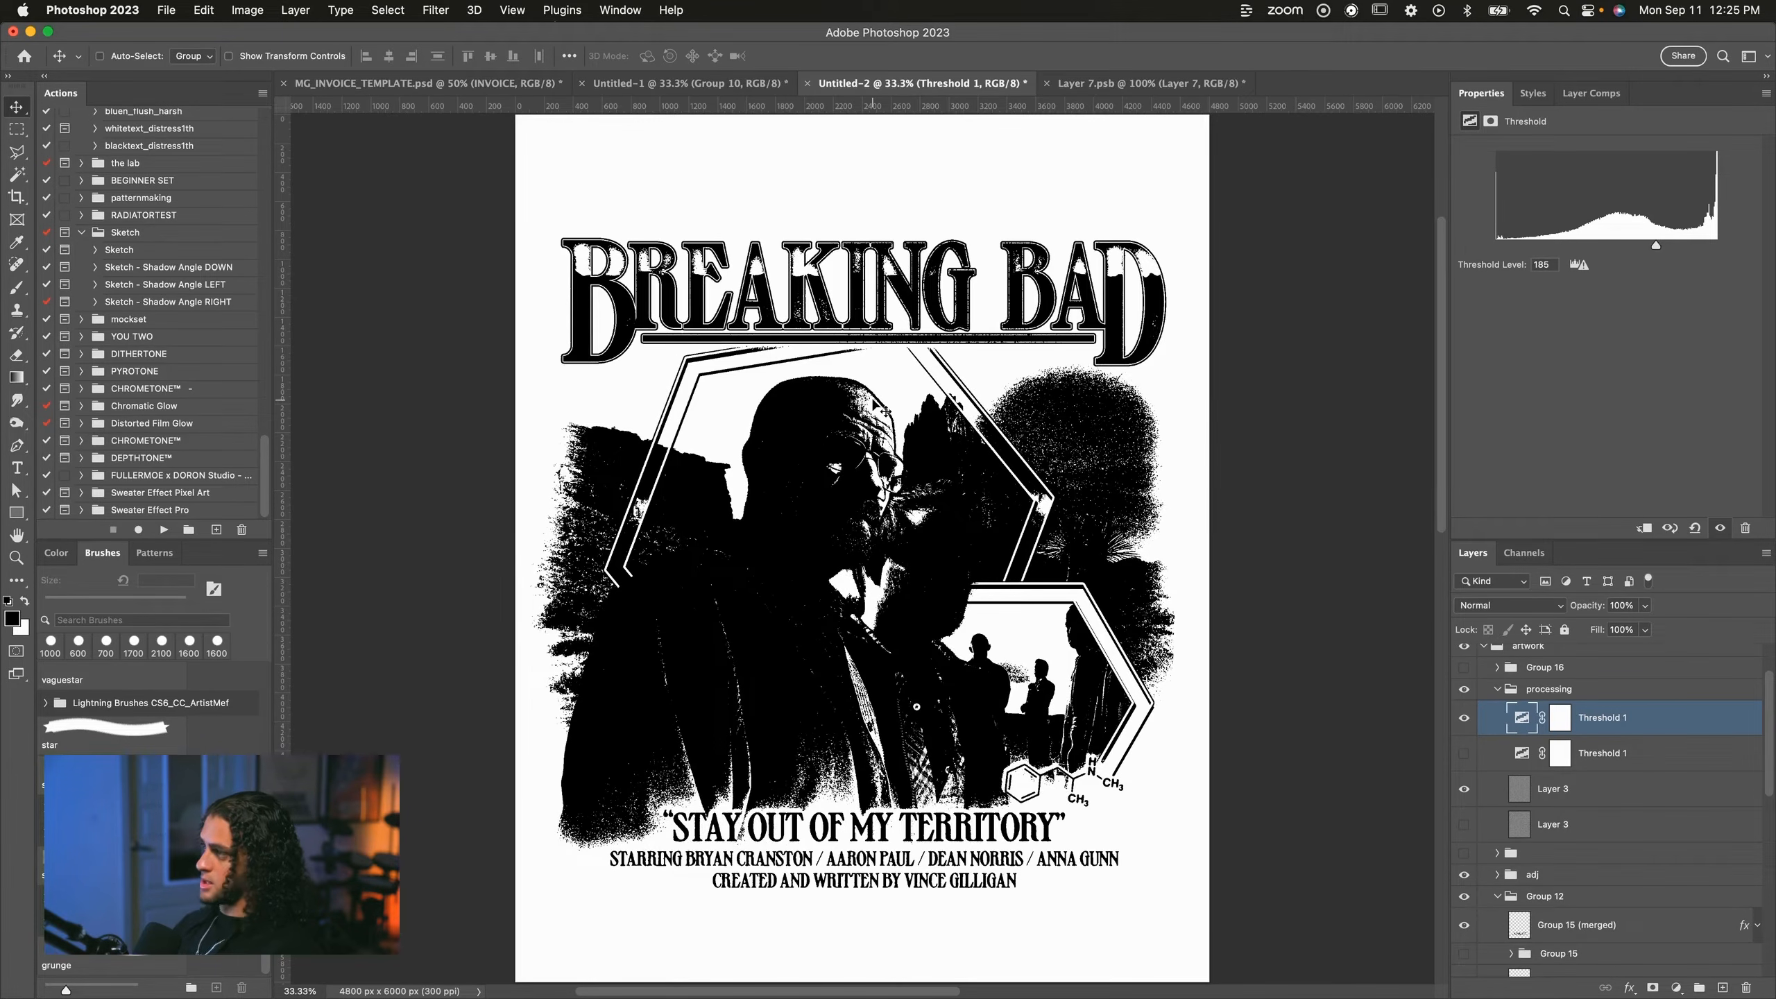
pyautogui.moveTo(1656, 245); pyautogui.dragTo(1663, 245)
# Stamp the darker thresholded version of the design into a new merged layer directly above the artwork group.
pyautogui.scroll(1, 1489, 728)
pyautogui.click(1545, 687)
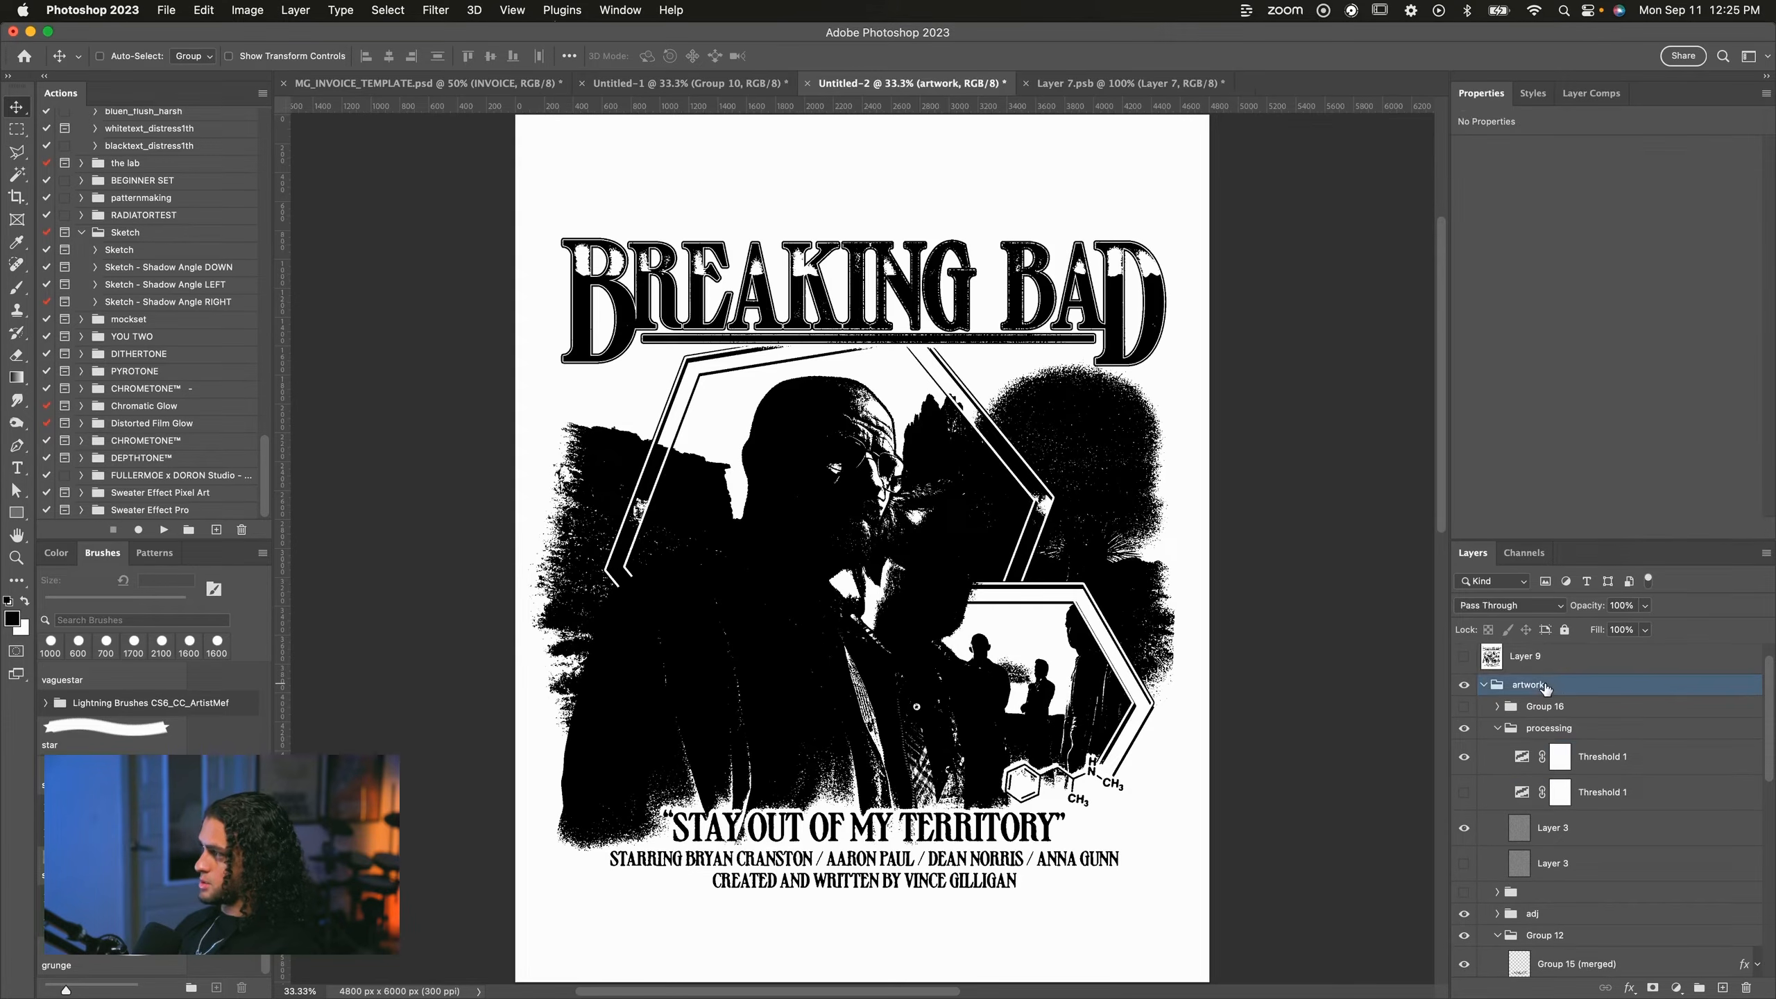
pyautogui.scroll(1, 1545, 689)
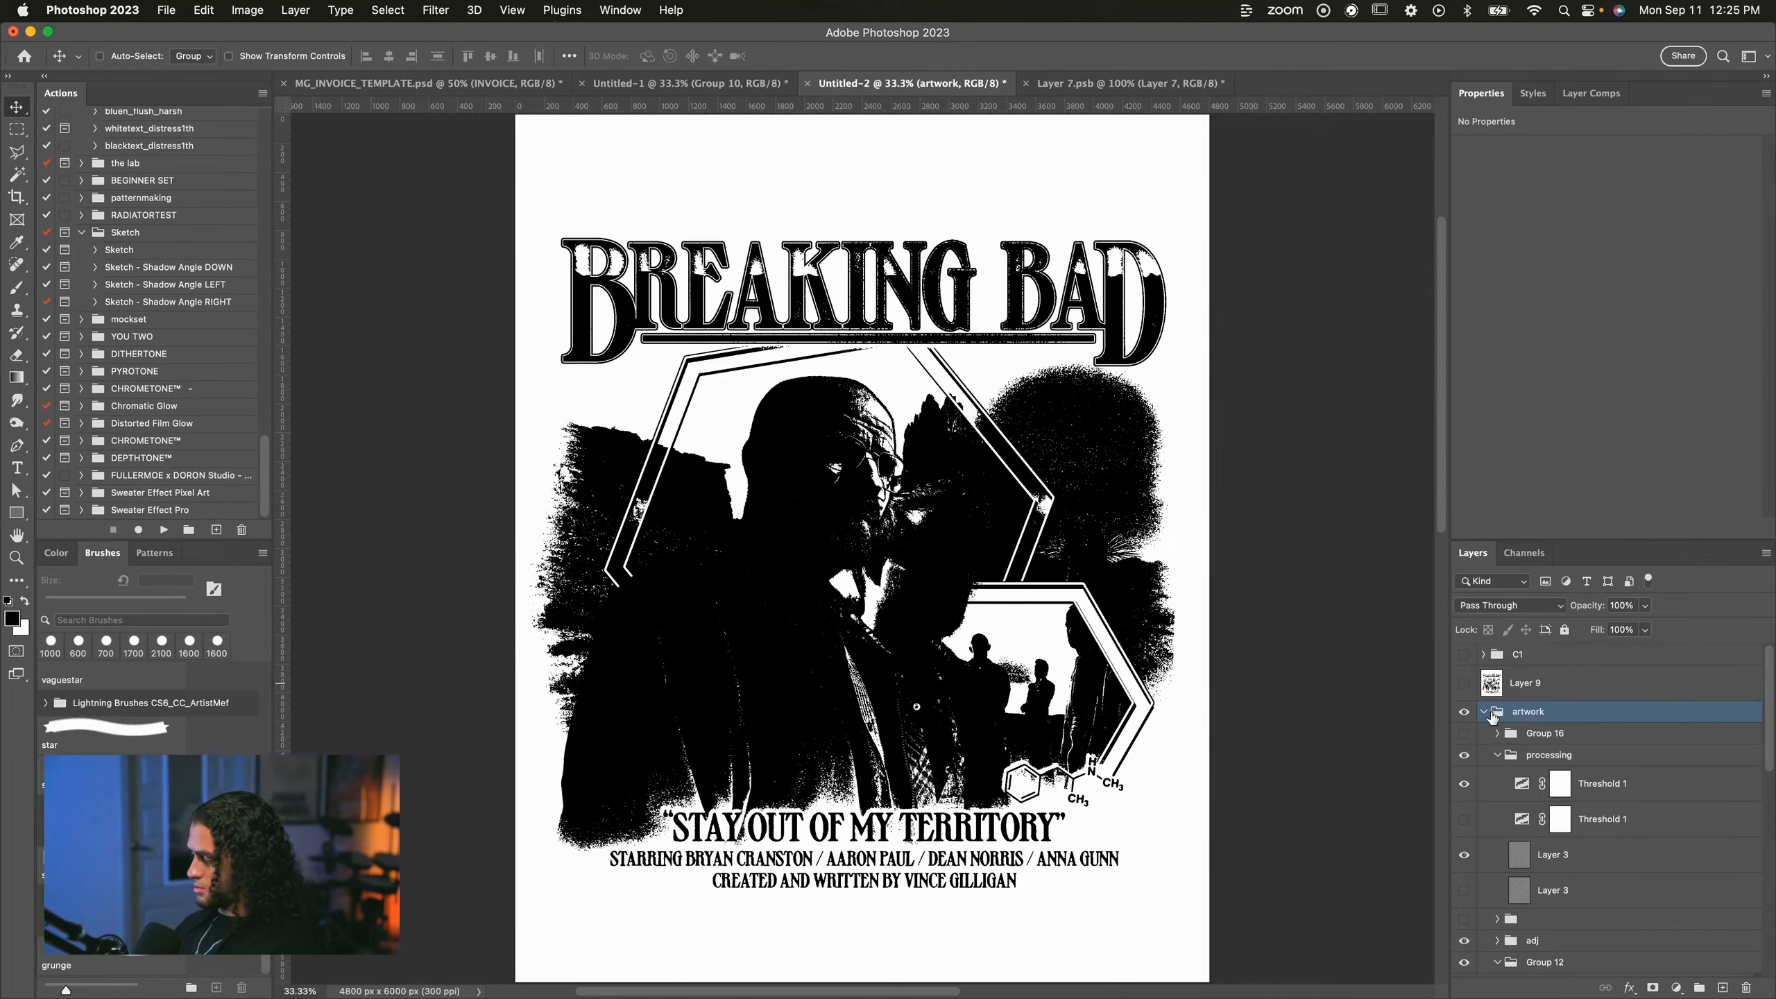
pyautogui.press('super+alt+shift+e')
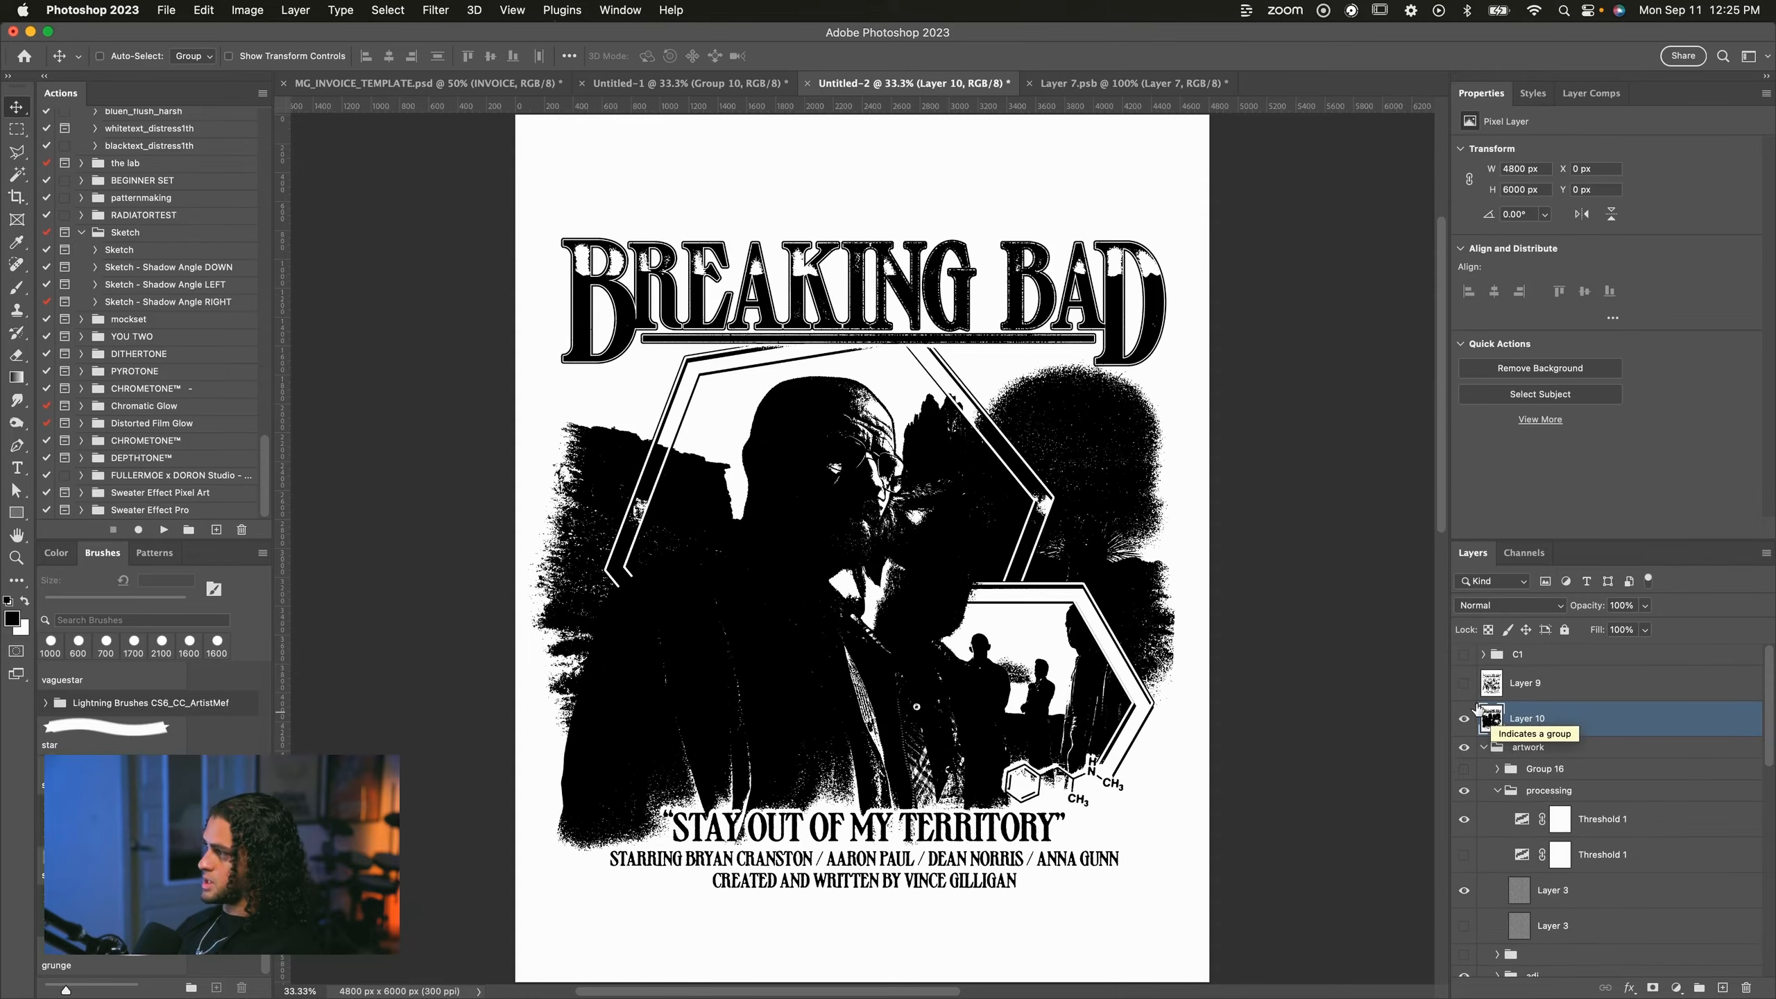
# Compare the normal stamped layer, Layer 9, with the darker stamped version by showing and hiding it.
pyautogui.click(1464, 683)
pyautogui.click(1505, 693)
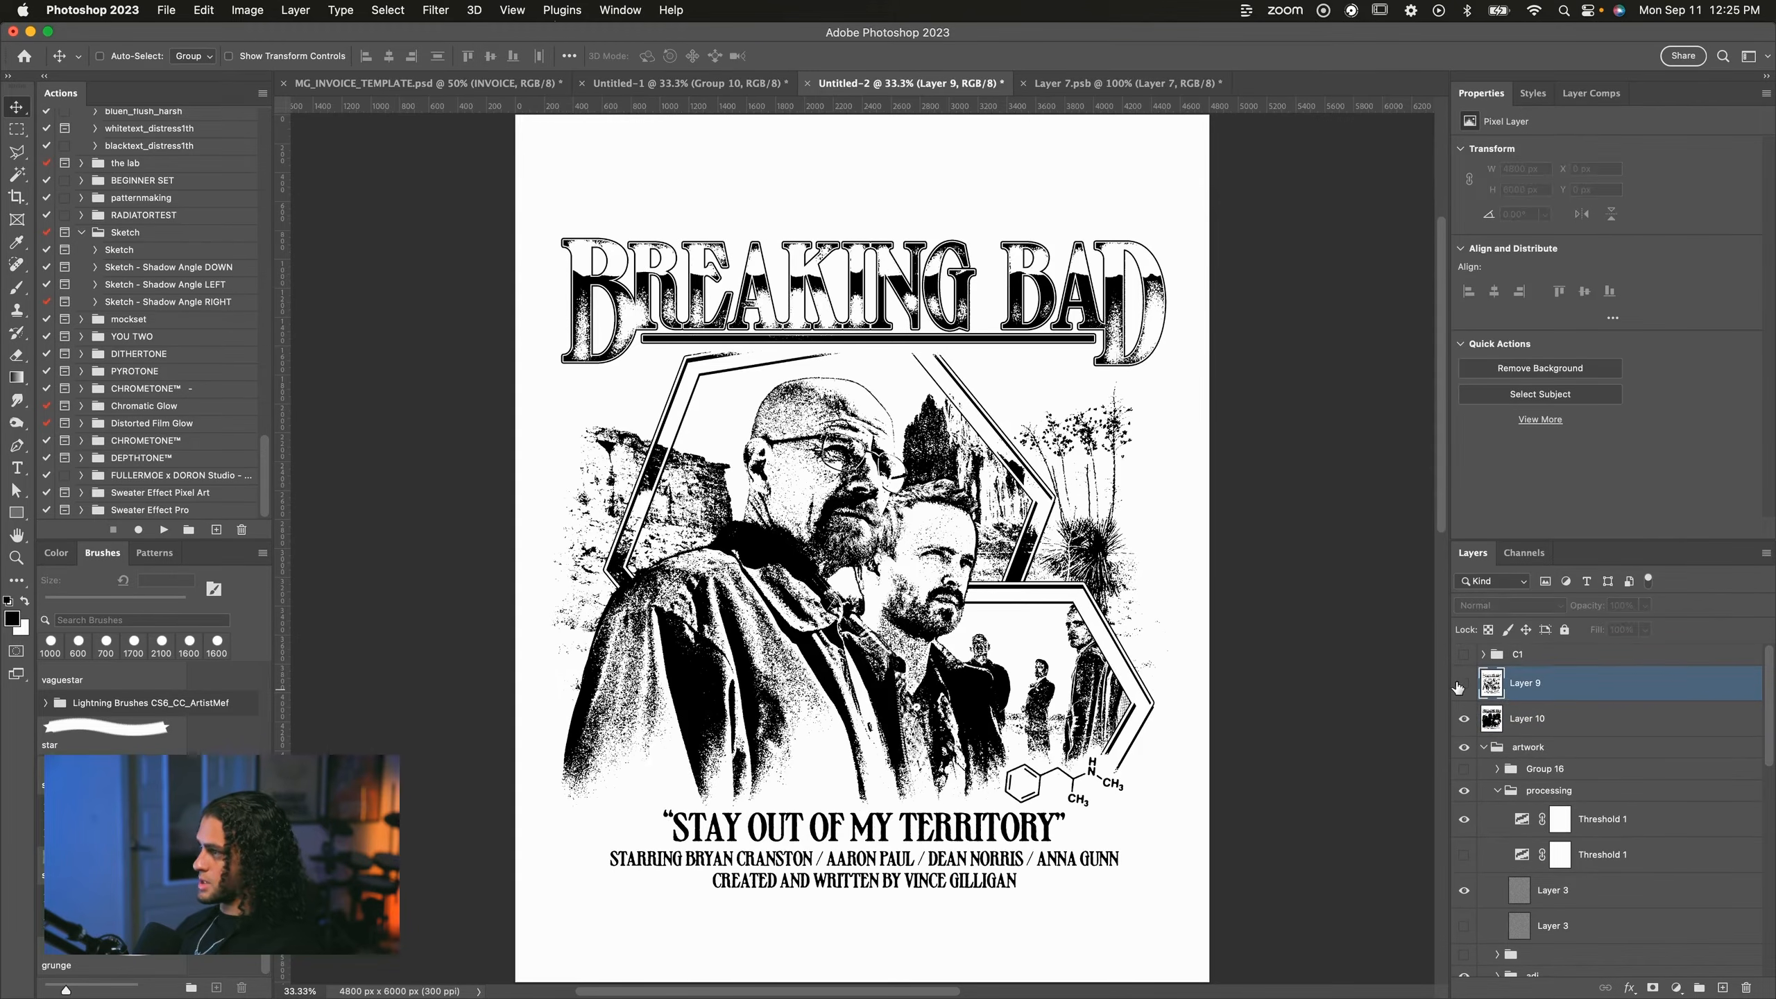
pyautogui.click(1464, 684)
# Collapse and hide the artwork group, and rename the darker stamped layer as highlights.
pyautogui.click(1514, 721)
pyautogui.click(1484, 748)
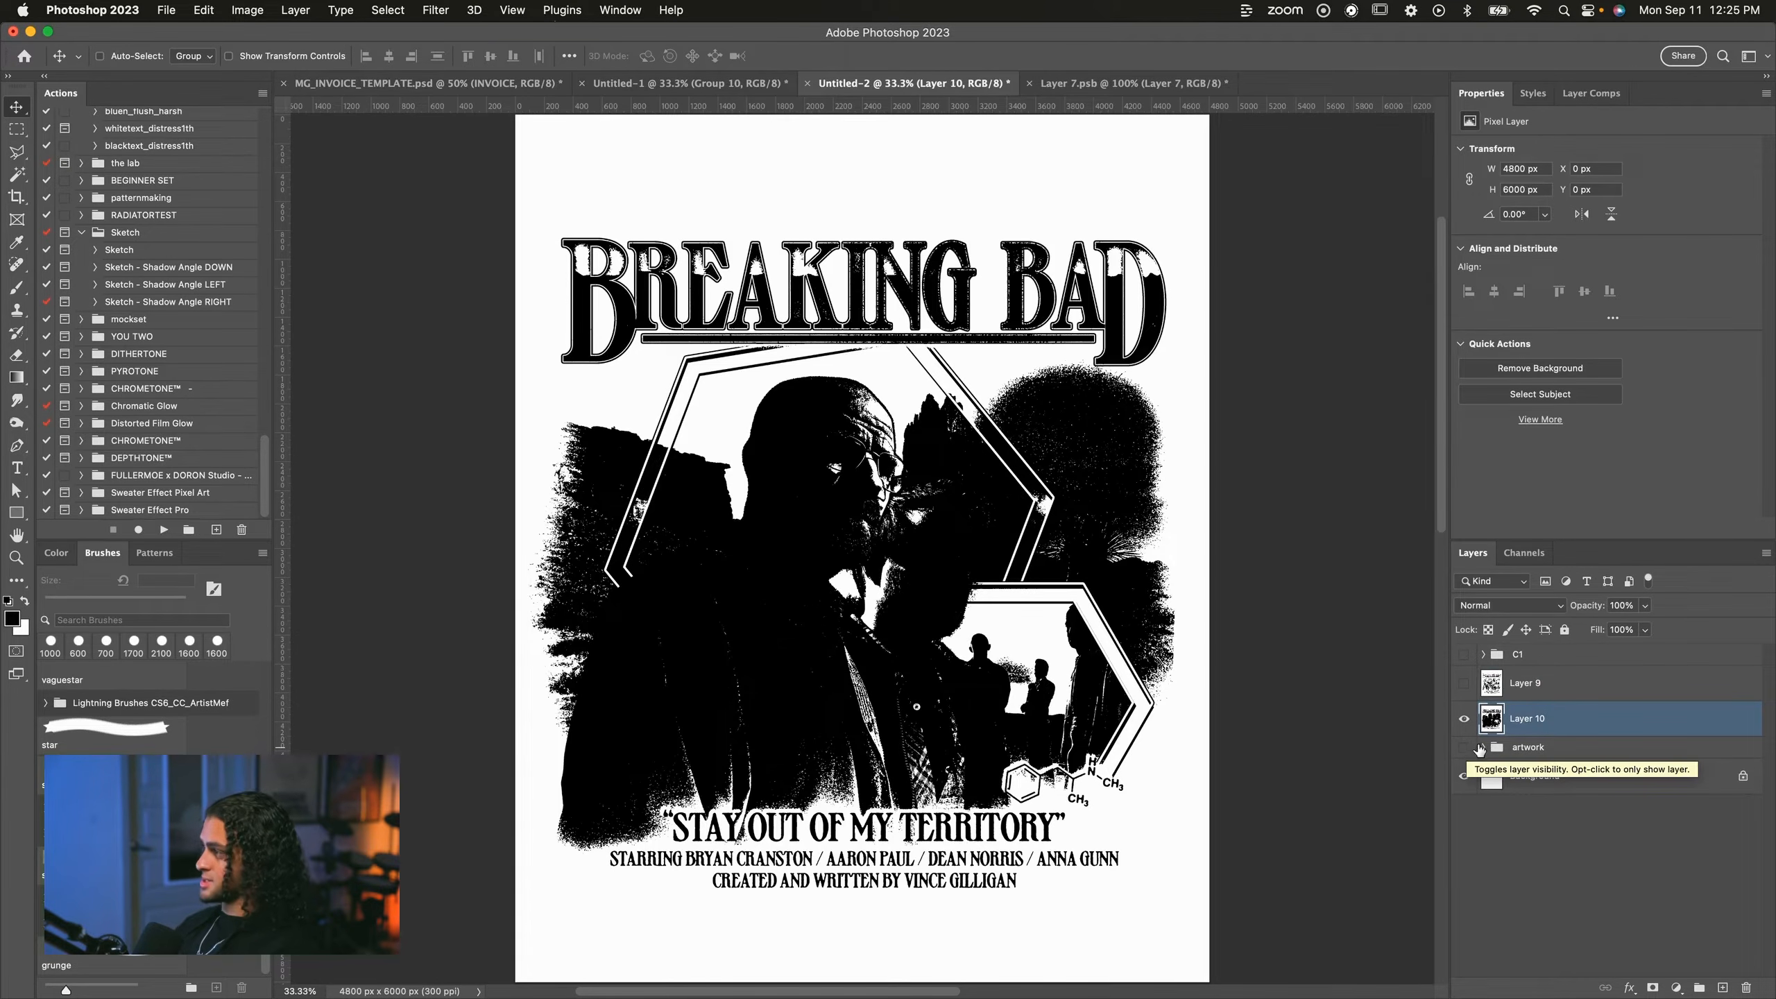
pyautogui.click(1484, 748)
pyautogui.click(1485, 748)
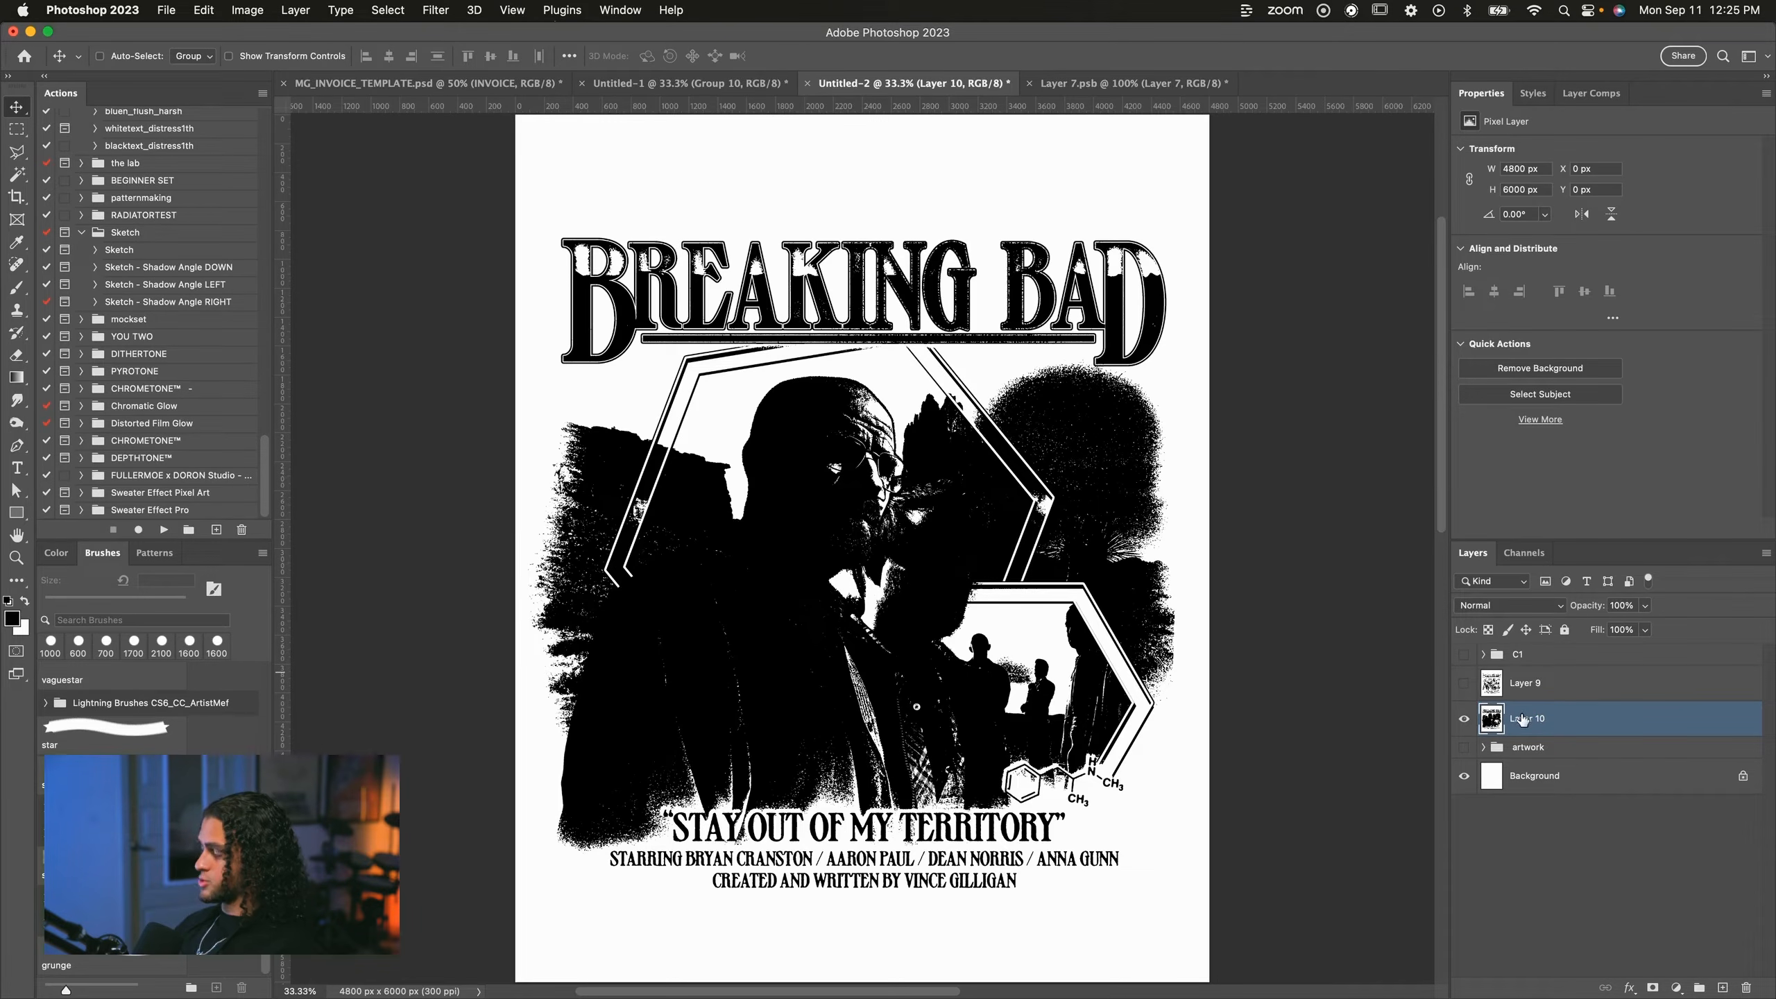
pyautogui.write('highlights')
pyautogui.press('Return')
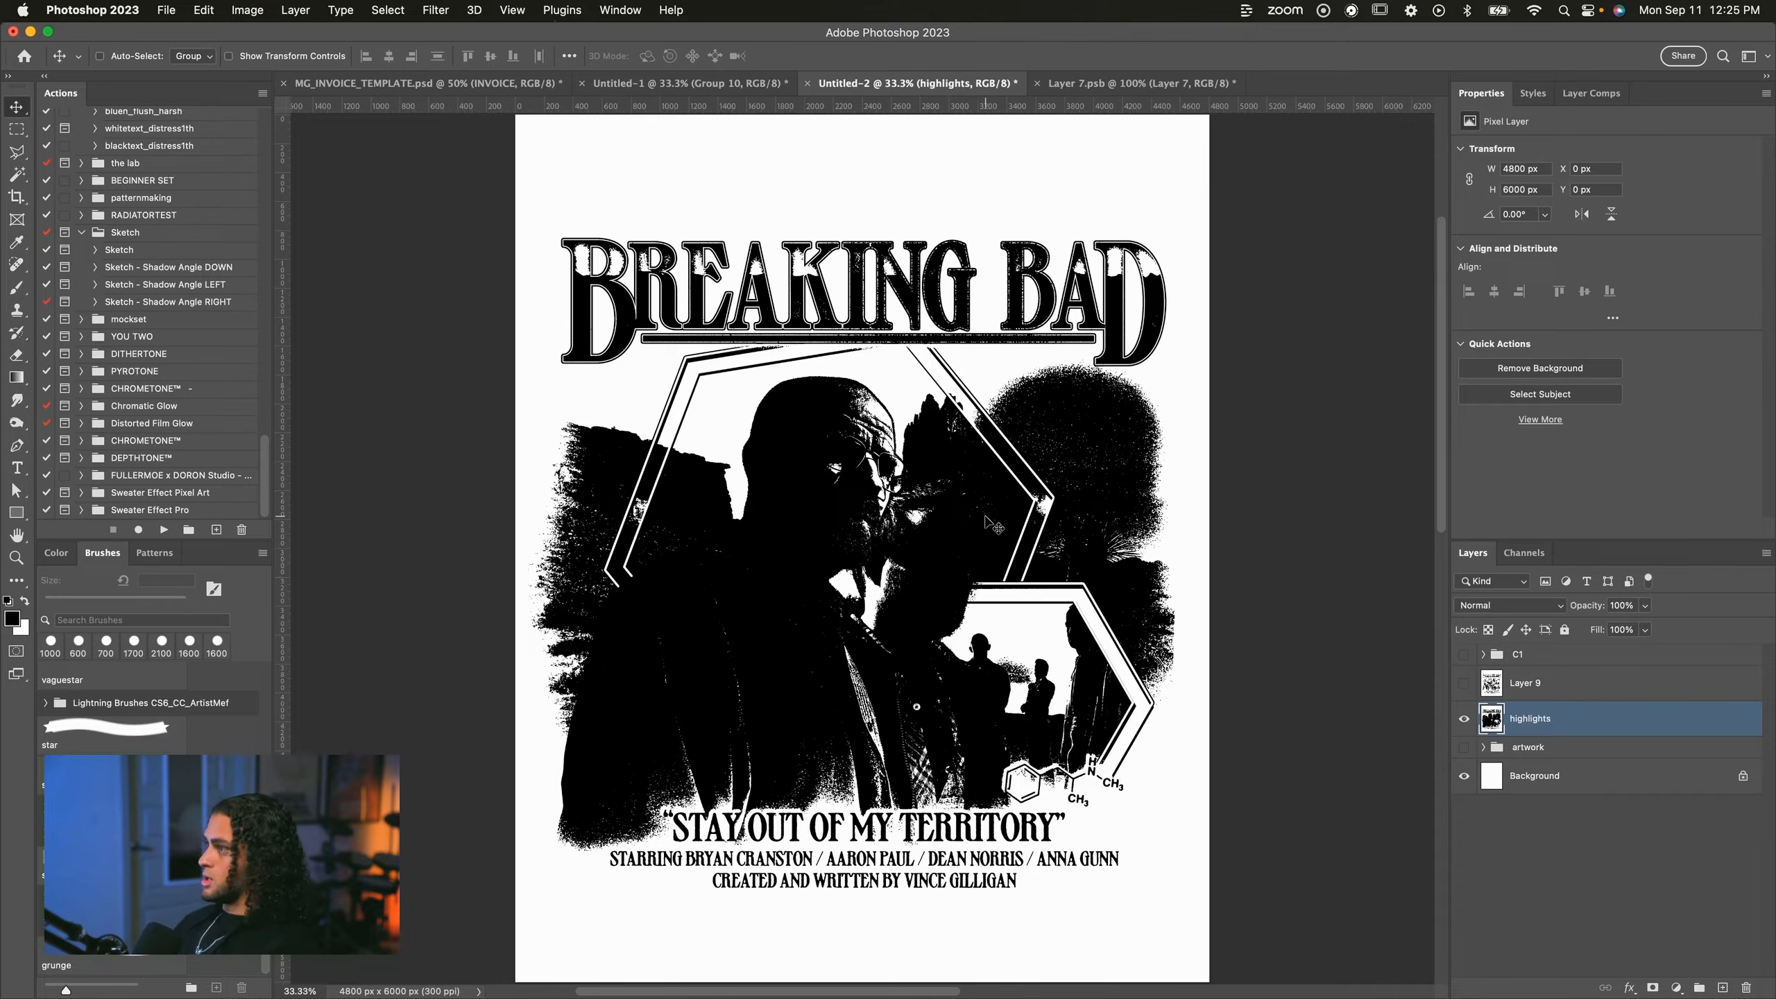
# Remove all black areas from the highlights layer using a Magic Wand selection, deselect, and move the layer above Layer 9.
pyautogui.press('w')
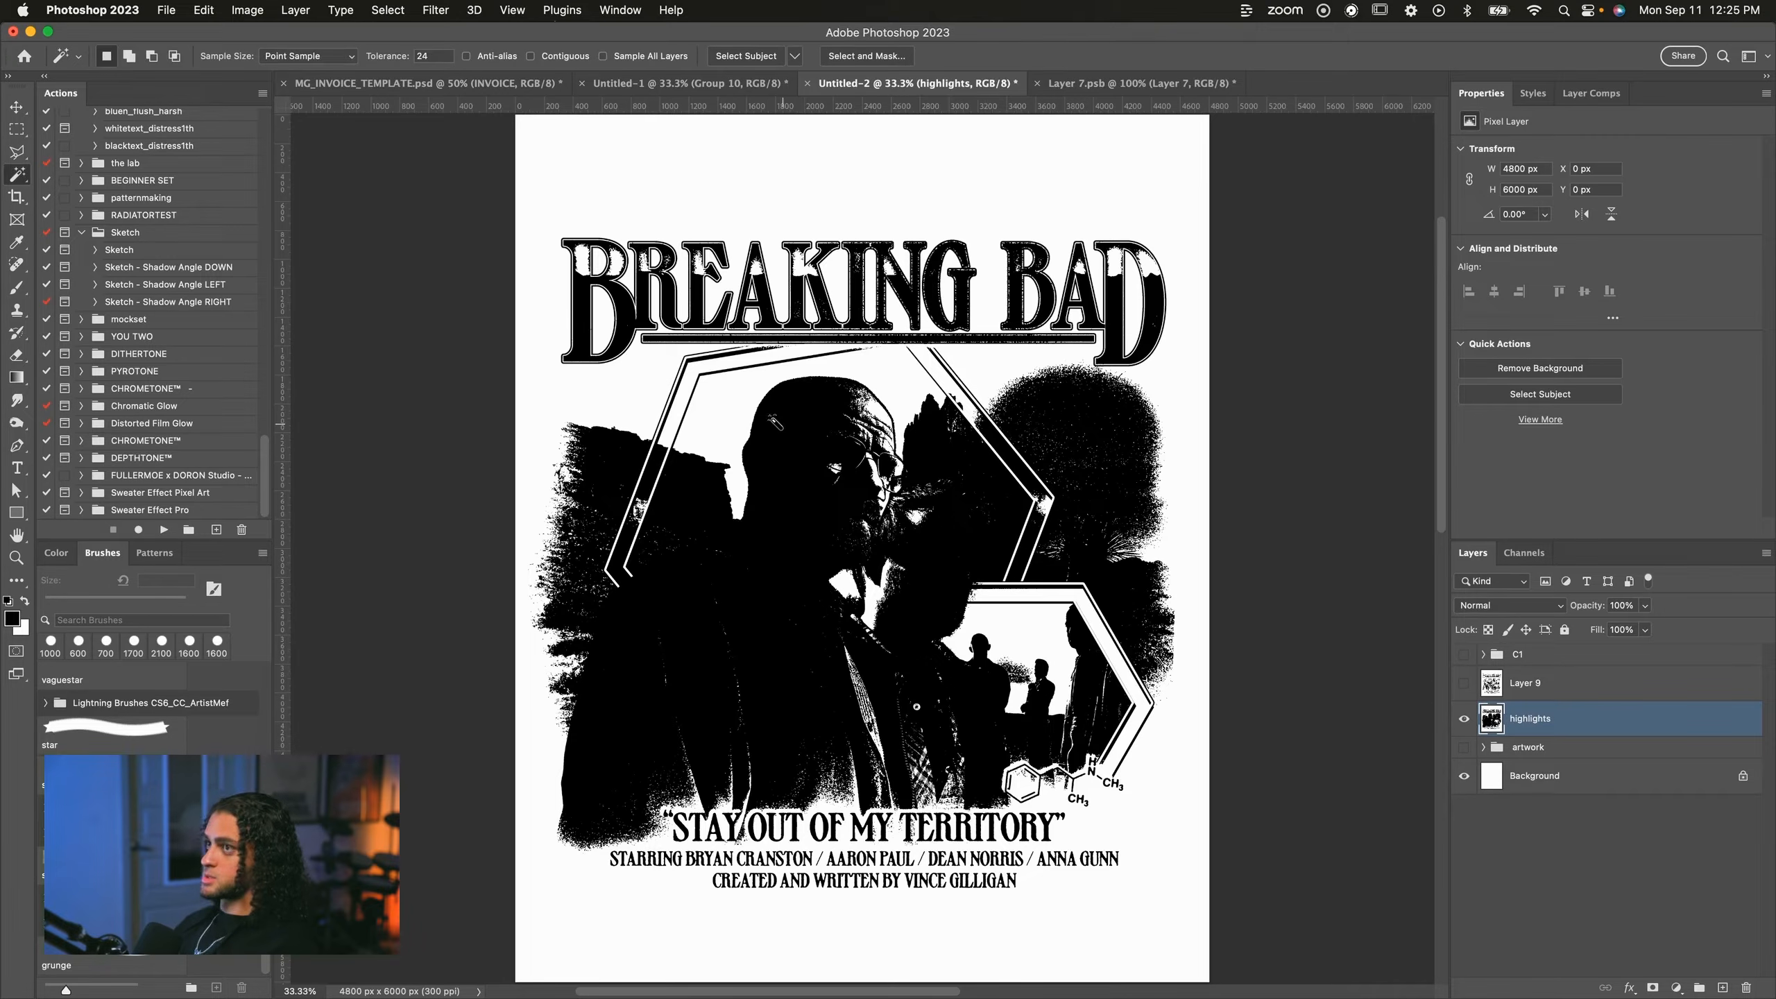
pyautogui.click(789, 434)
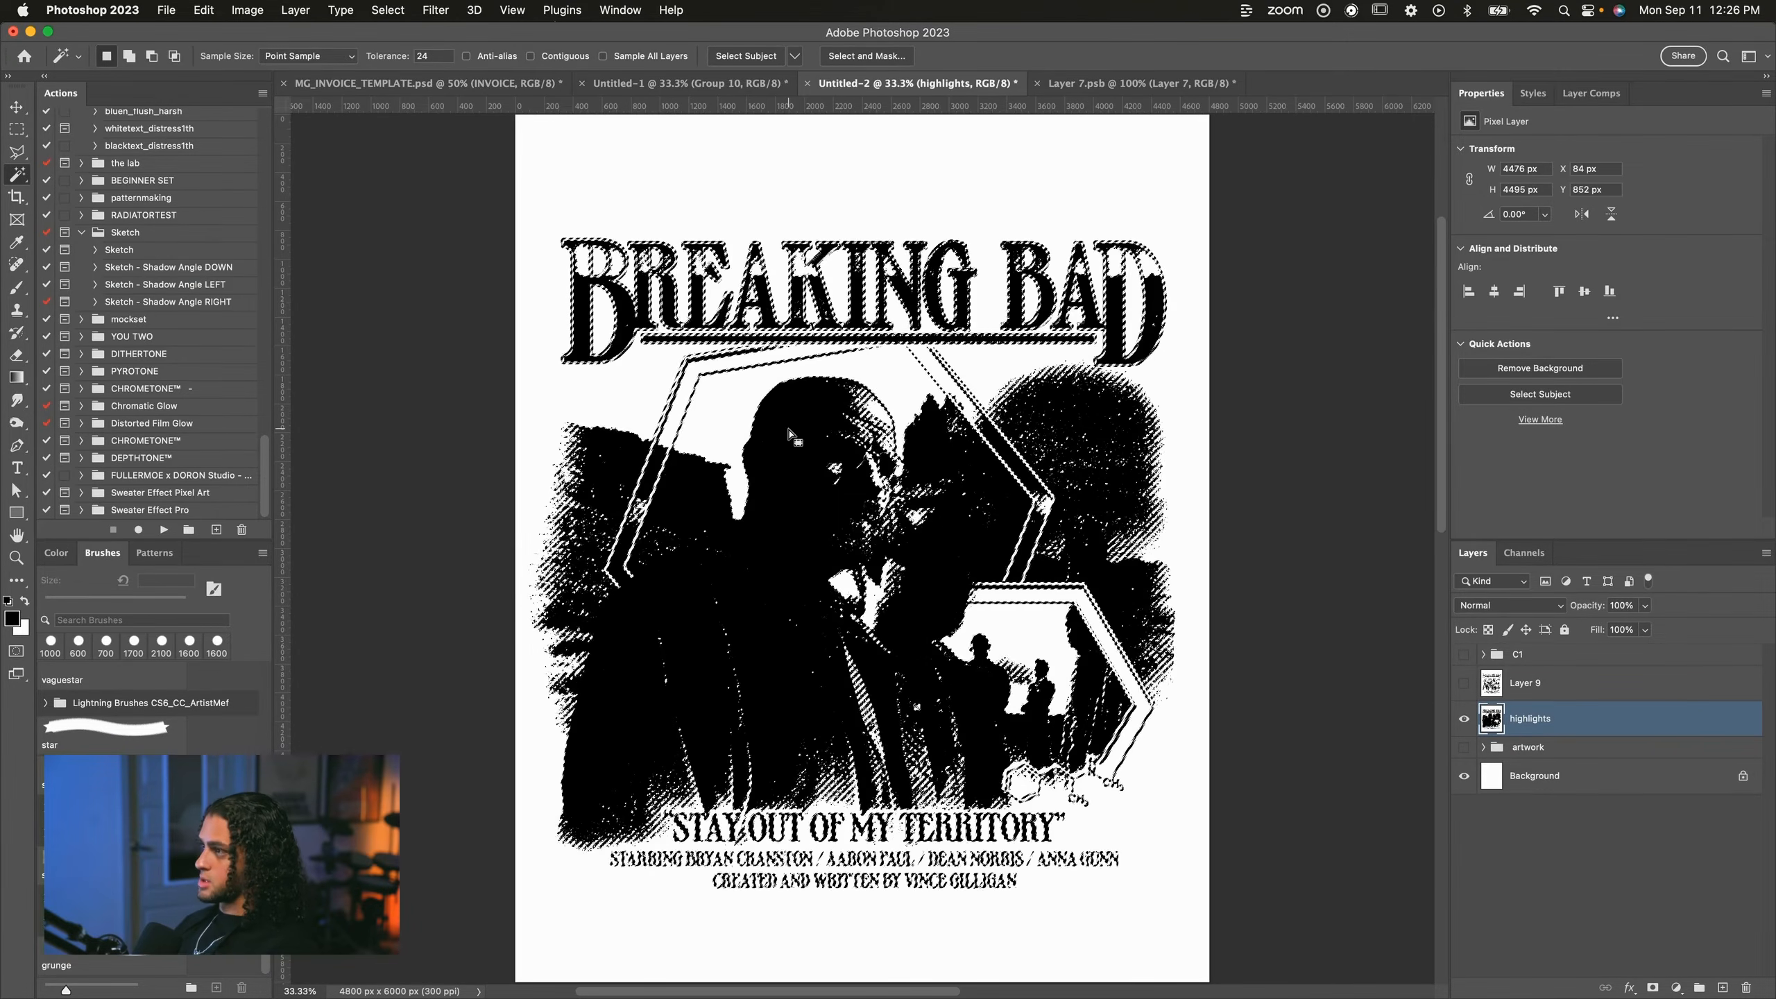
pyautogui.press('Delete')
pyautogui.press('super+d')
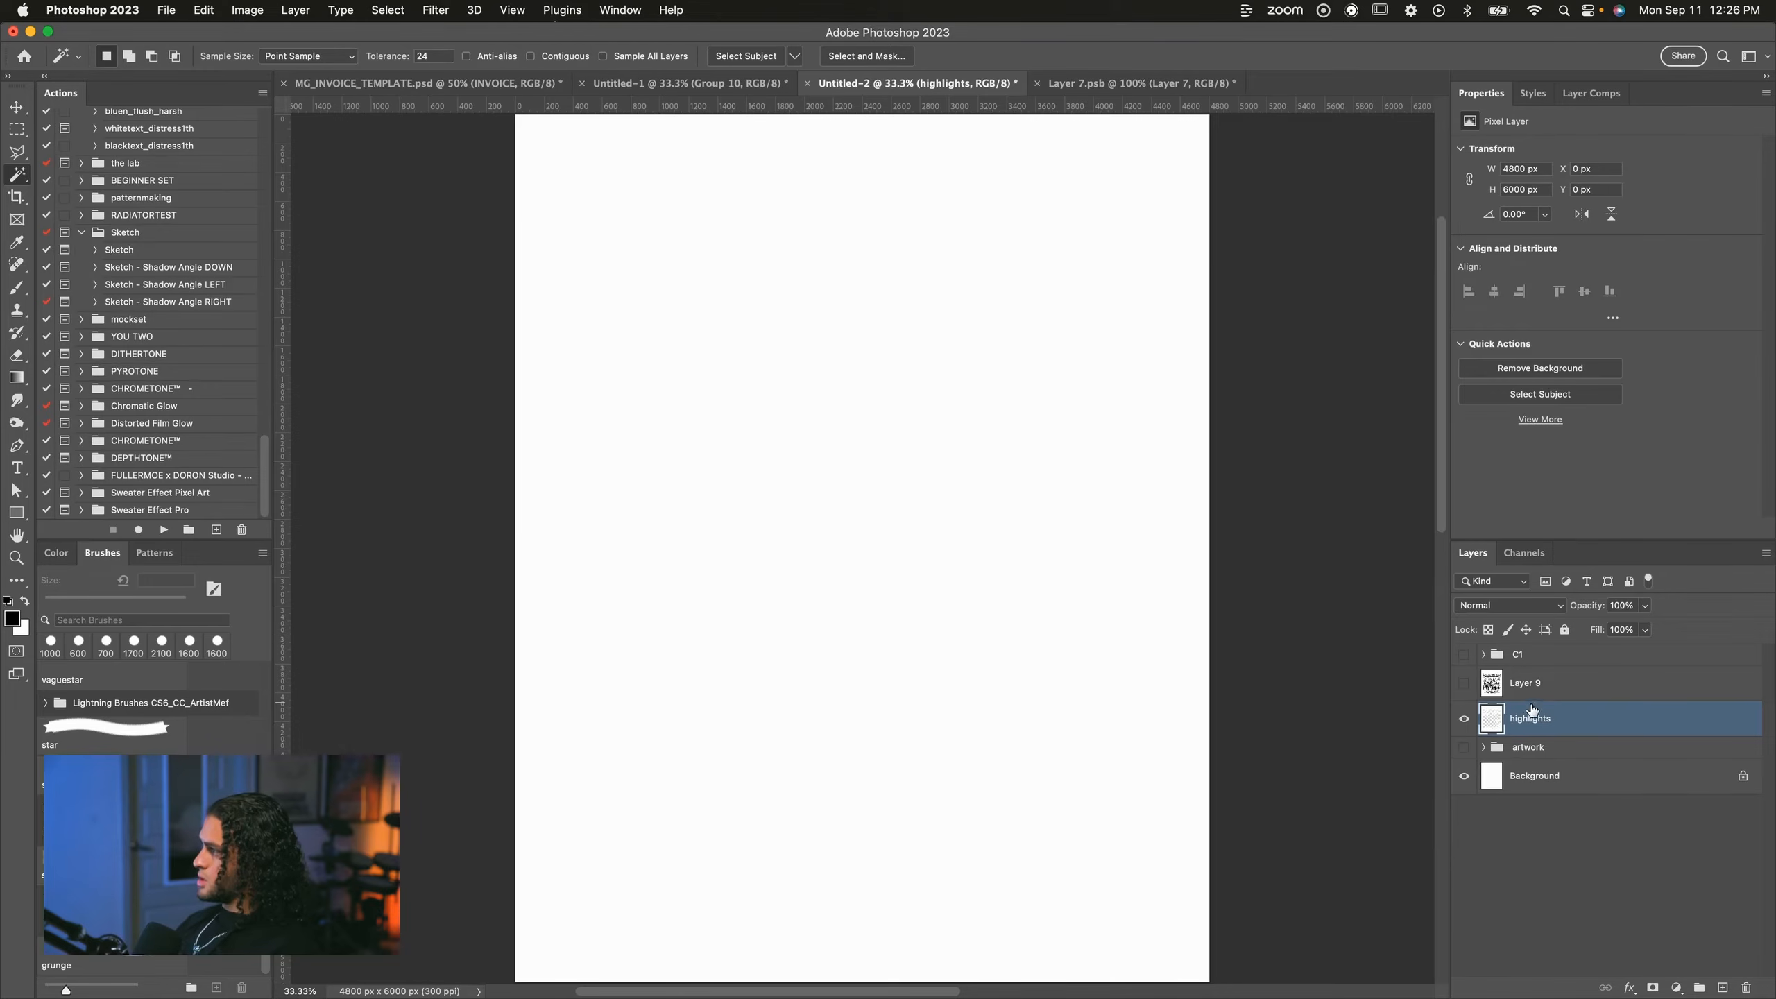
pyautogui.moveTo(1530, 718); pyautogui.dragTo(1522, 668)
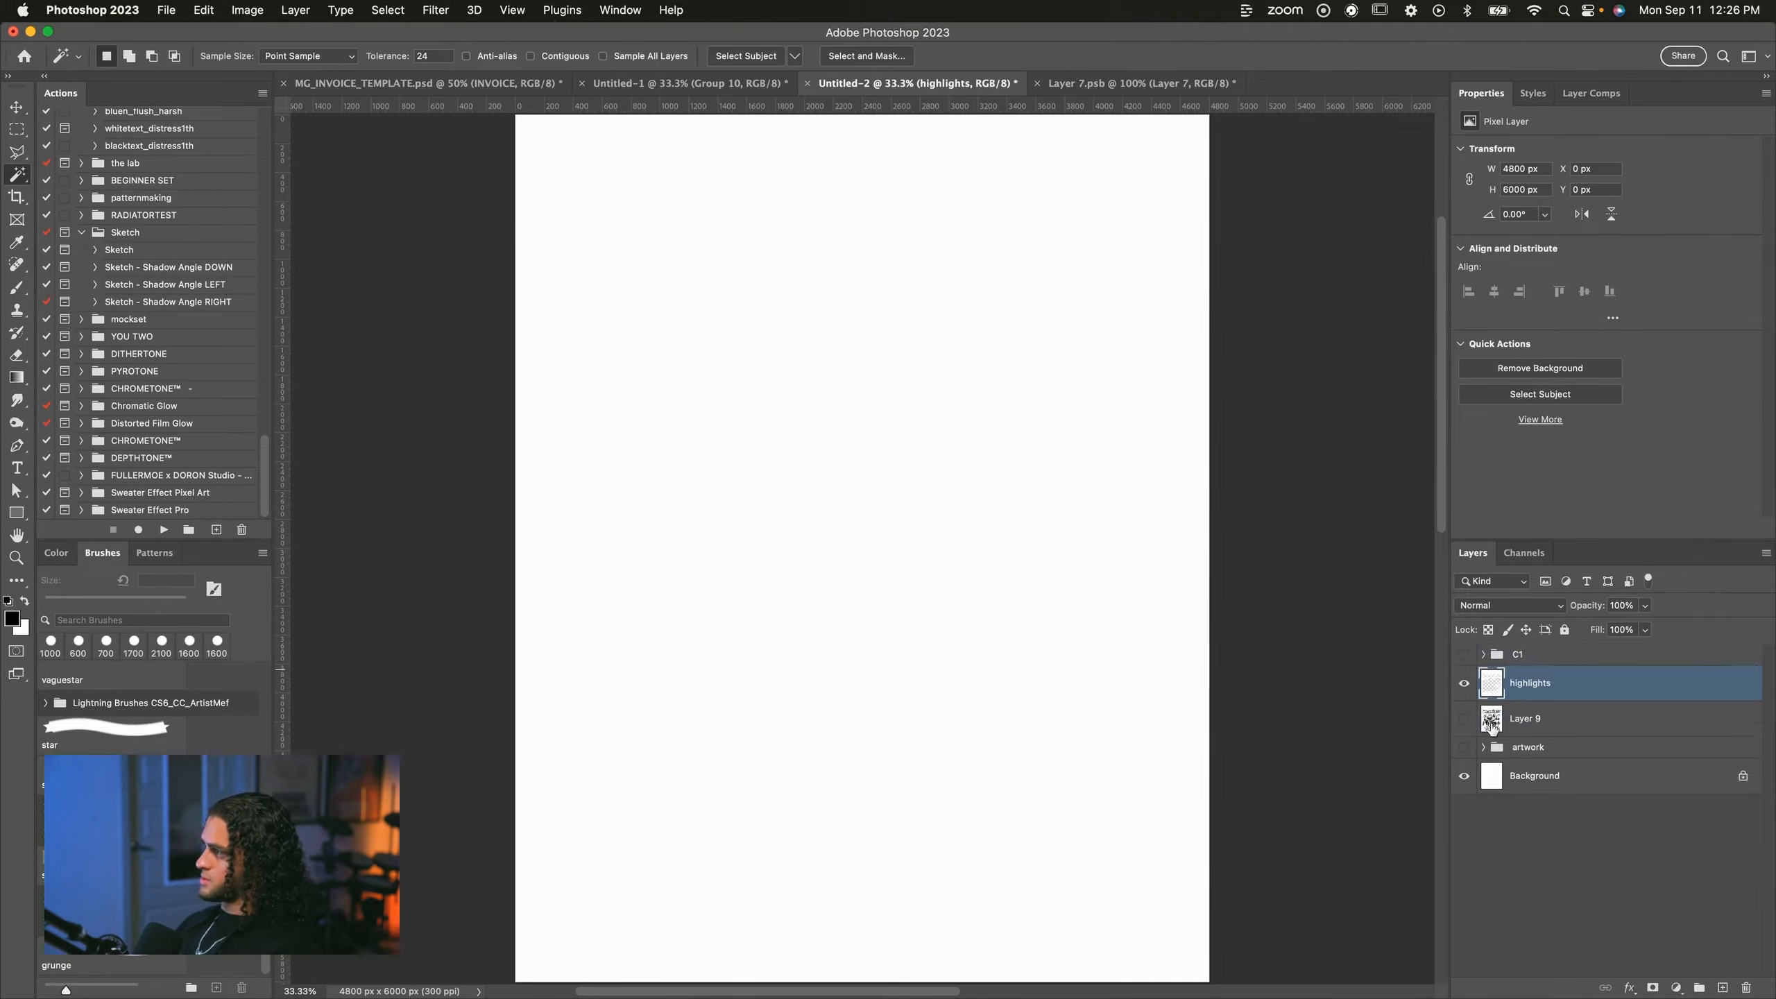
# Show Layer 9 together with the highlights layer and make Layer 9 the active layer.
pyautogui.click(1463, 722)
pyautogui.click(1523, 719)
pyautogui.press('v')
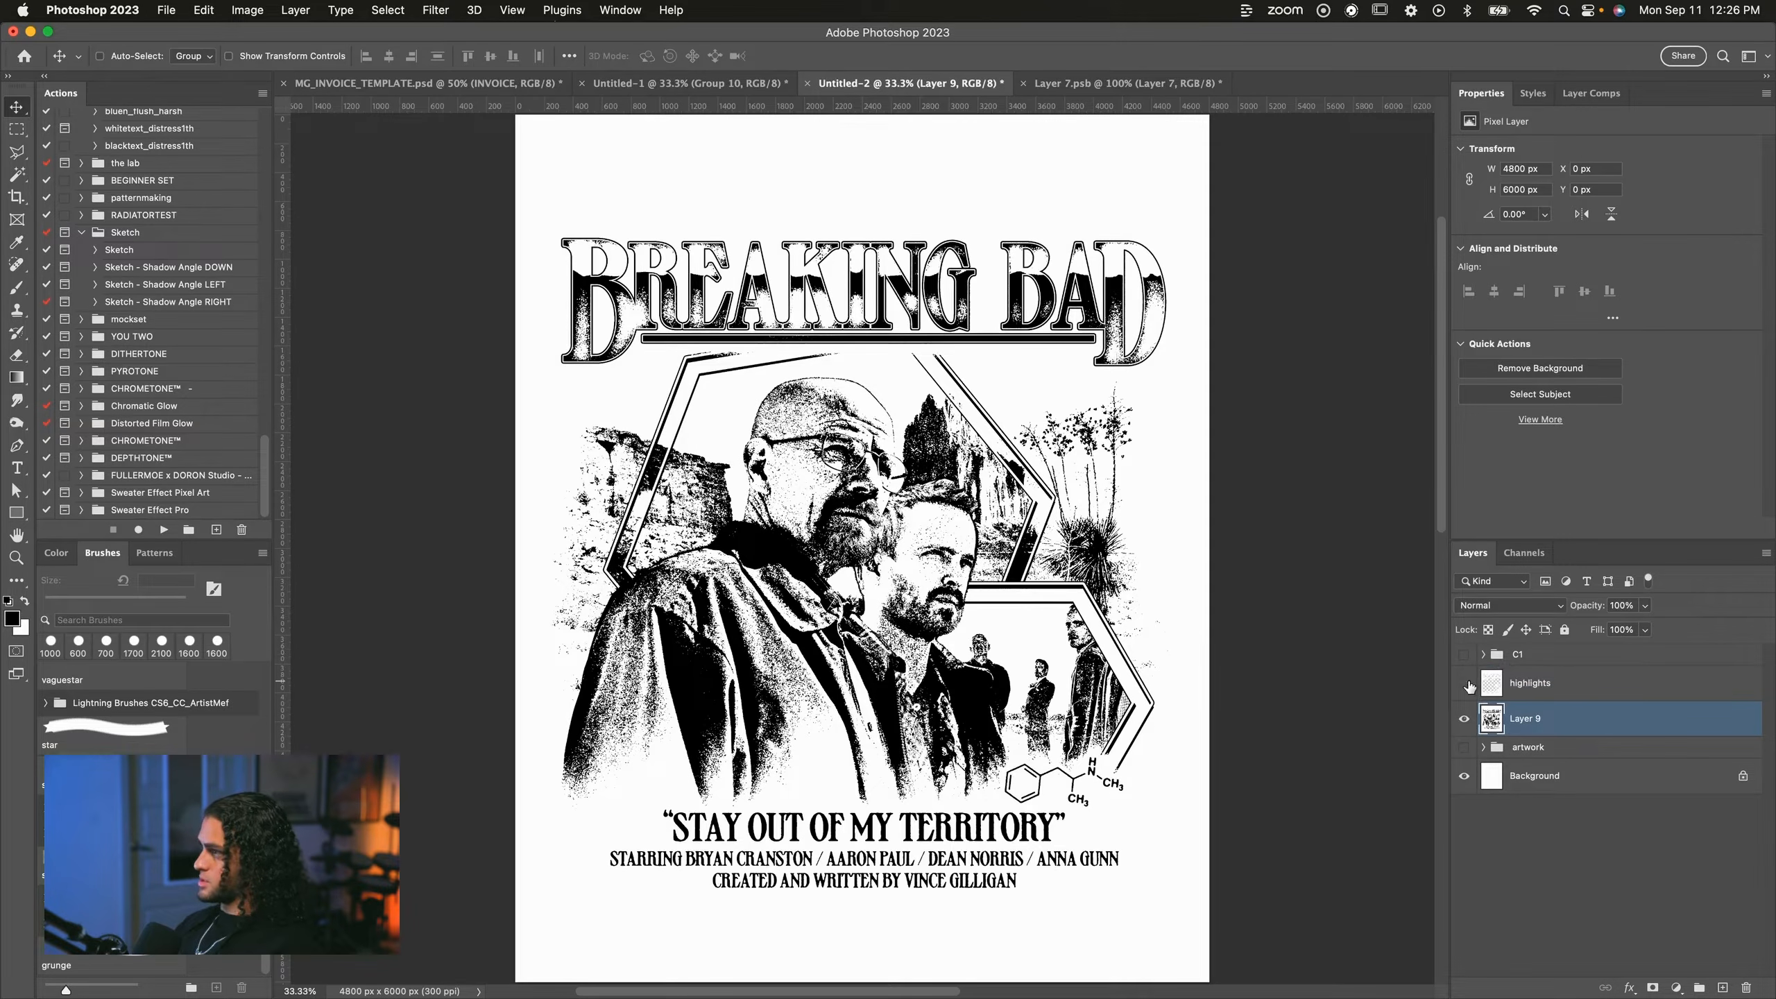
pyautogui.click(1505, 686)
pyautogui.doubleClick(1582, 719)
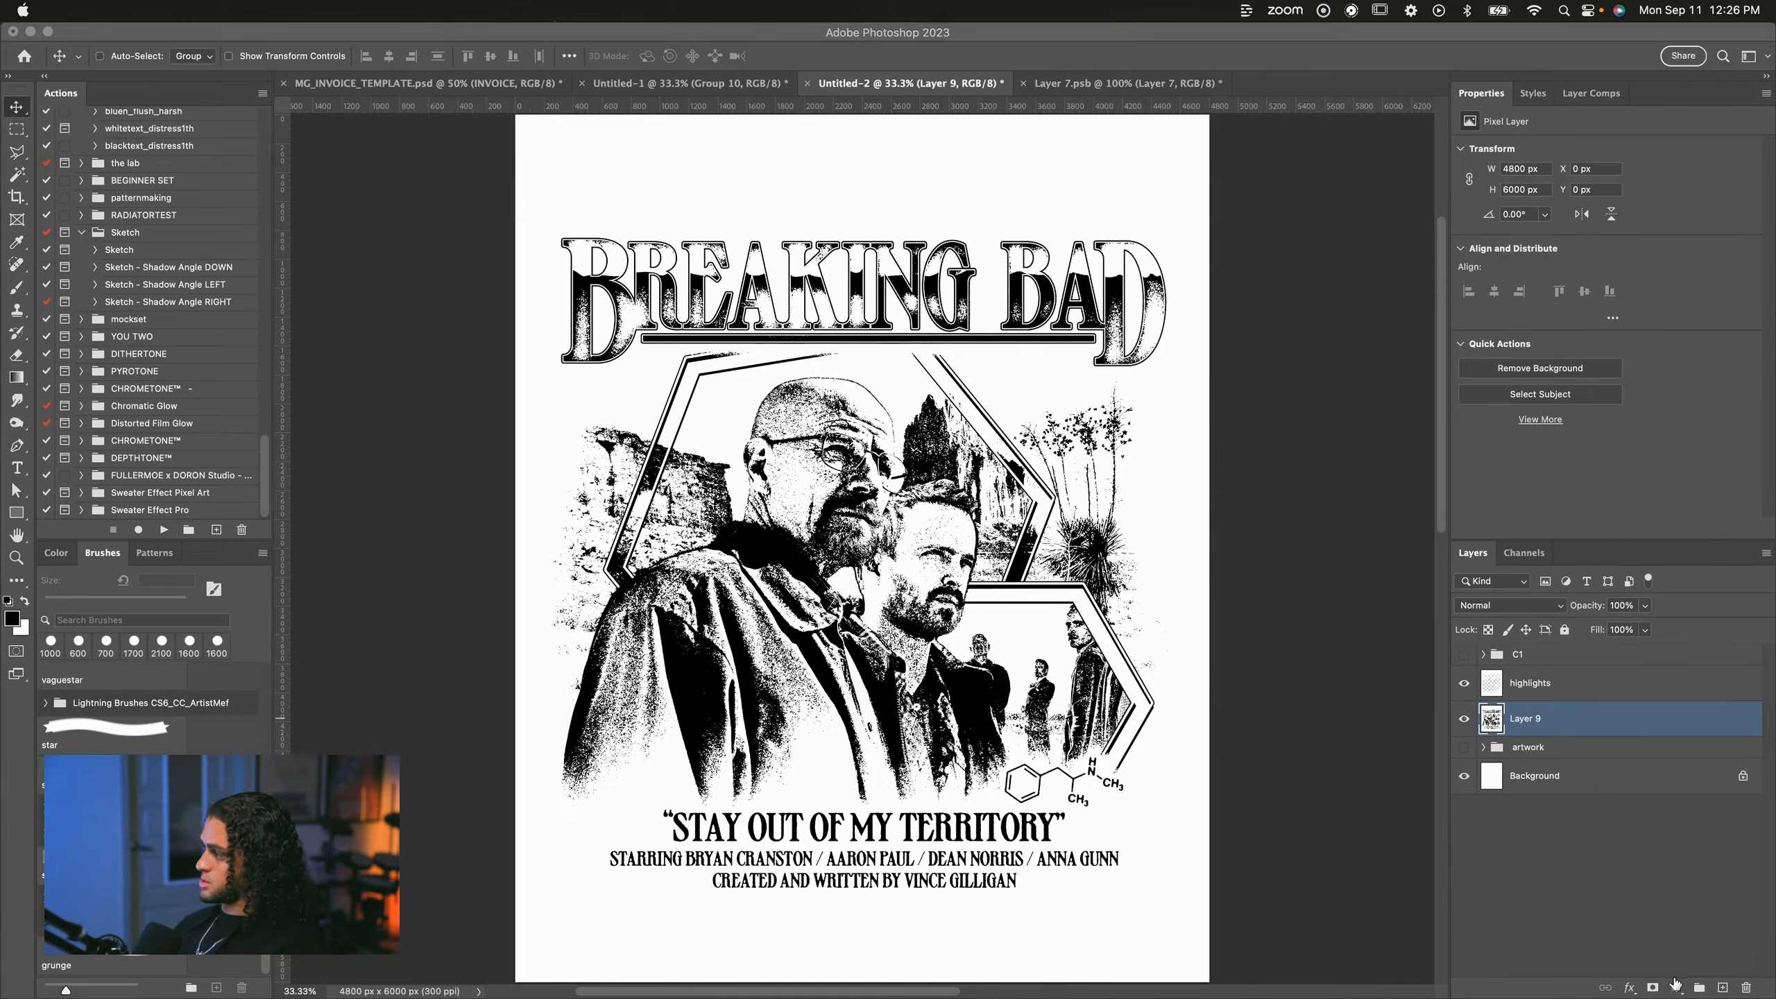
# Add a salmon-red #d86f6f Solid Color fill layer between Layer 9 and highlights, with its blend mode set to Multiply.
pyautogui.click(1676, 984)
pyautogui.click(1678, 984)
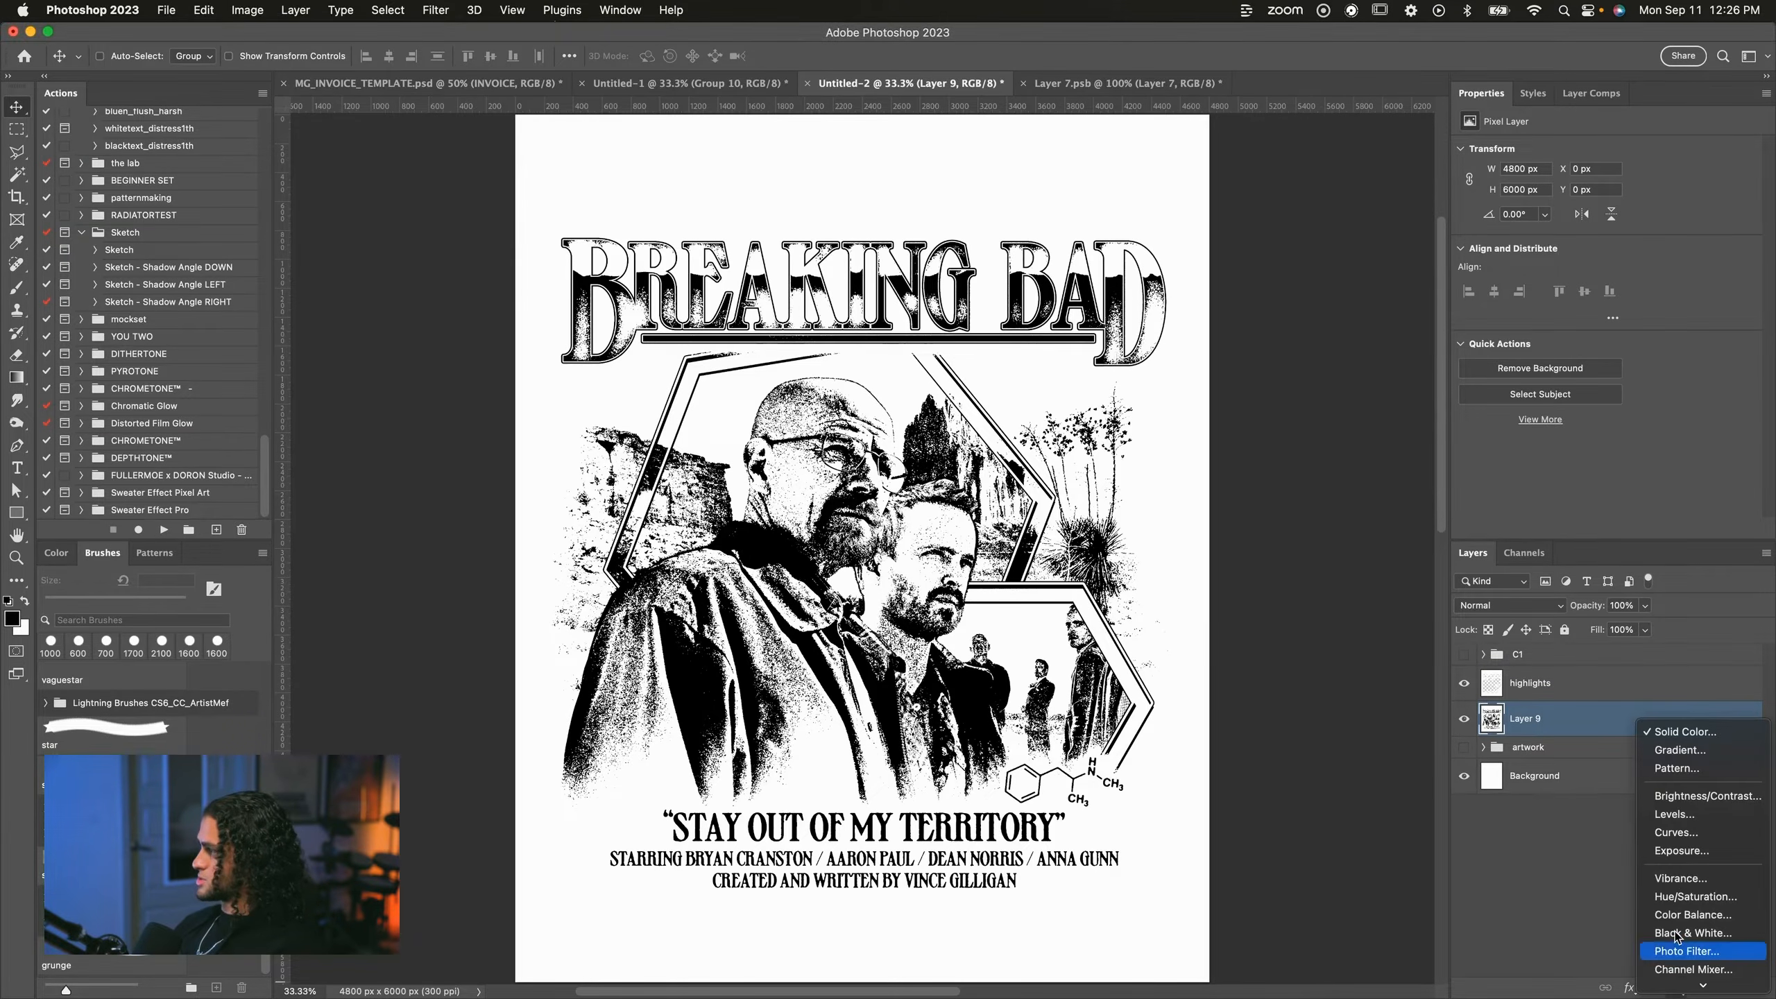
pyautogui.click(1693, 732)
pyautogui.click(1219, 299)
pyautogui.moveTo(1219, 300); pyautogui.dragTo(1227, 292)
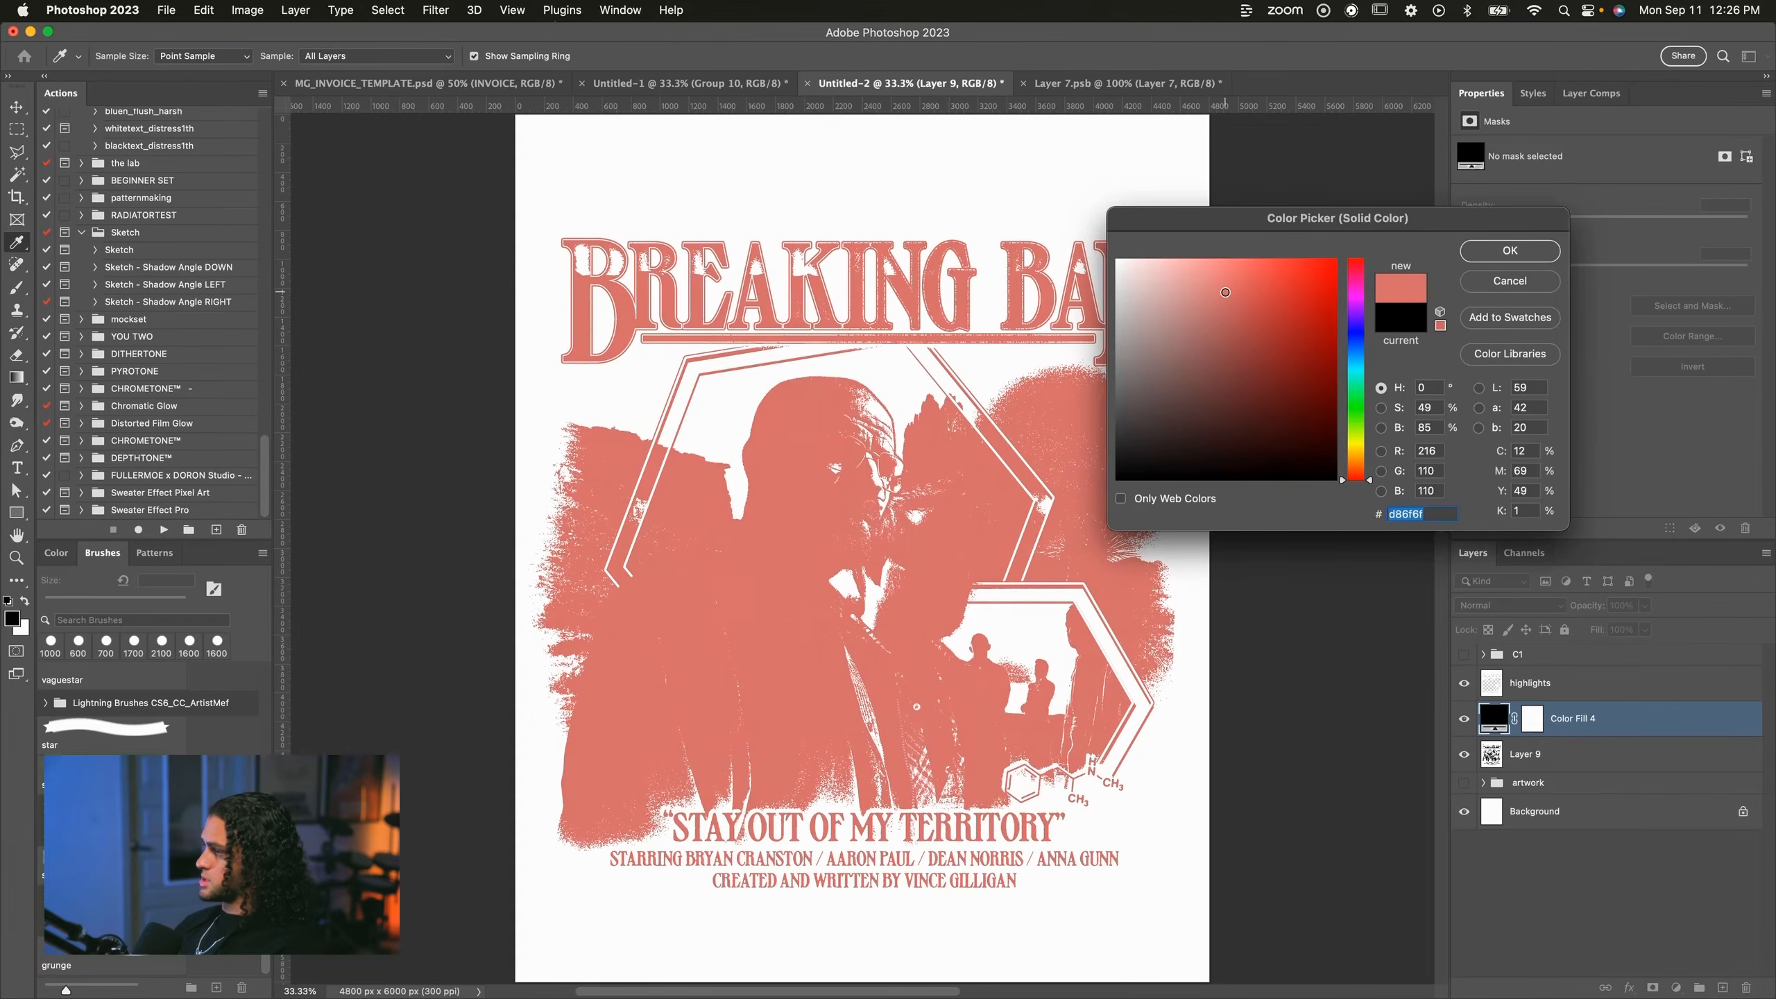
pyautogui.press('Return')
pyautogui.click(1469, 605)
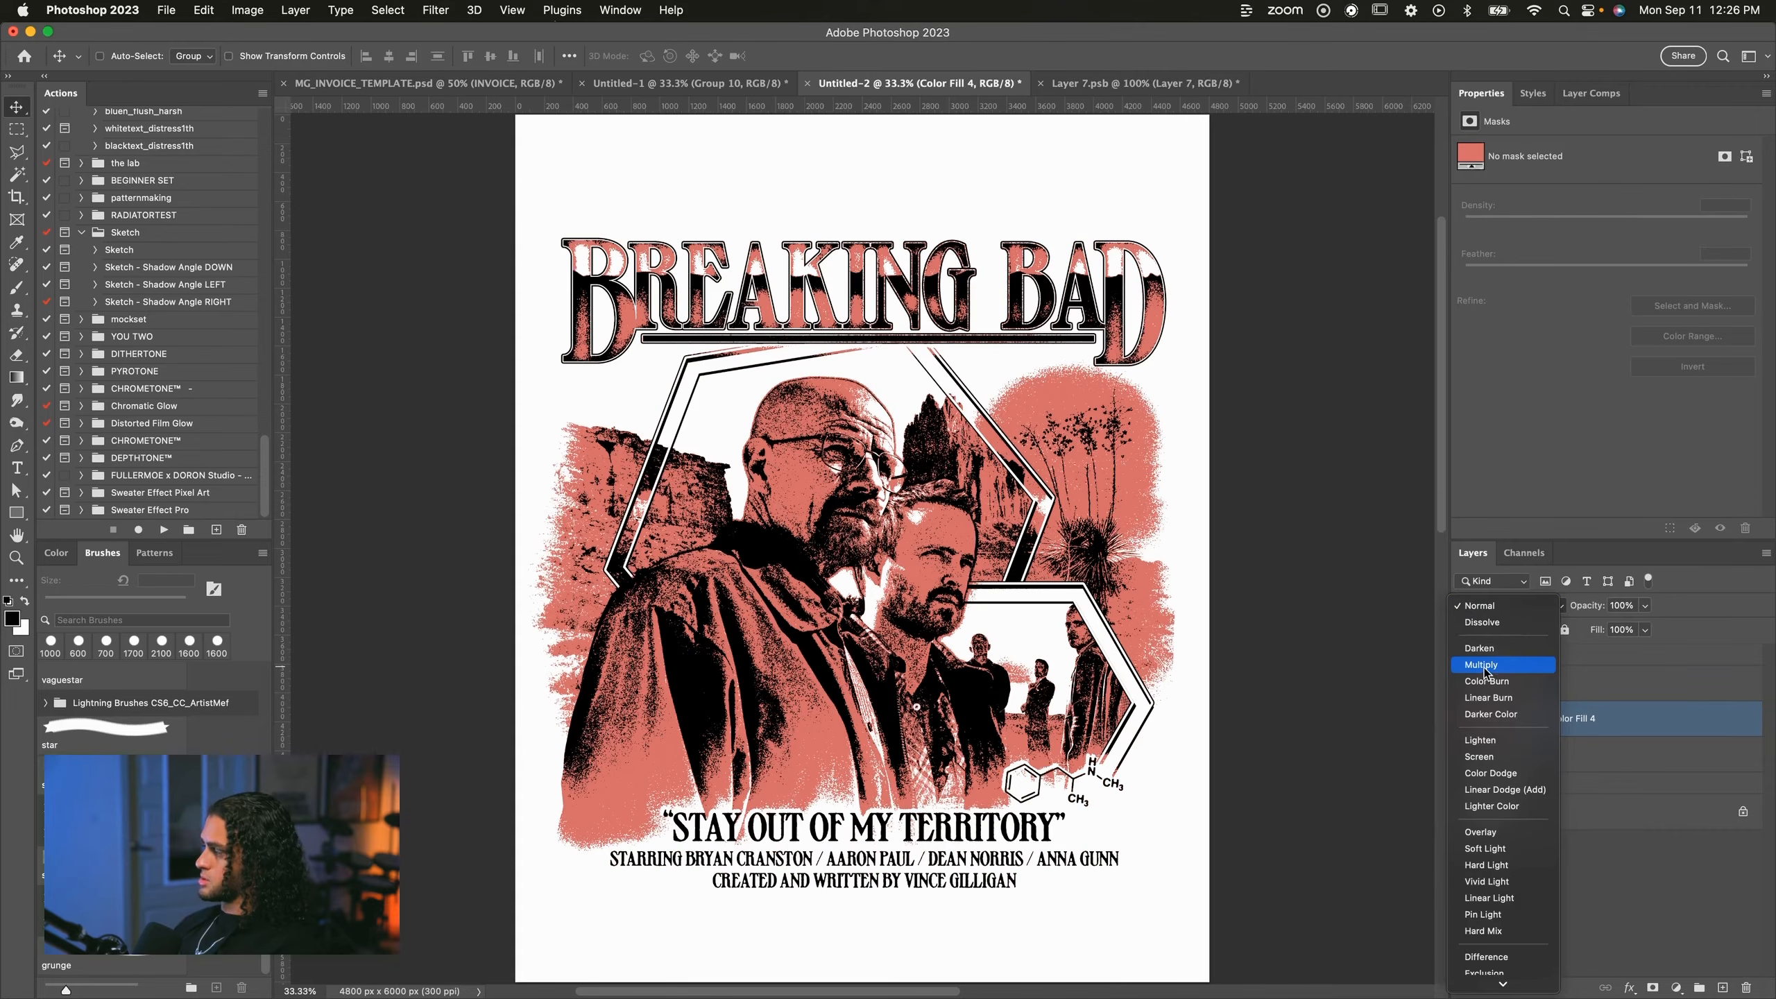
pyautogui.click(1485, 667)
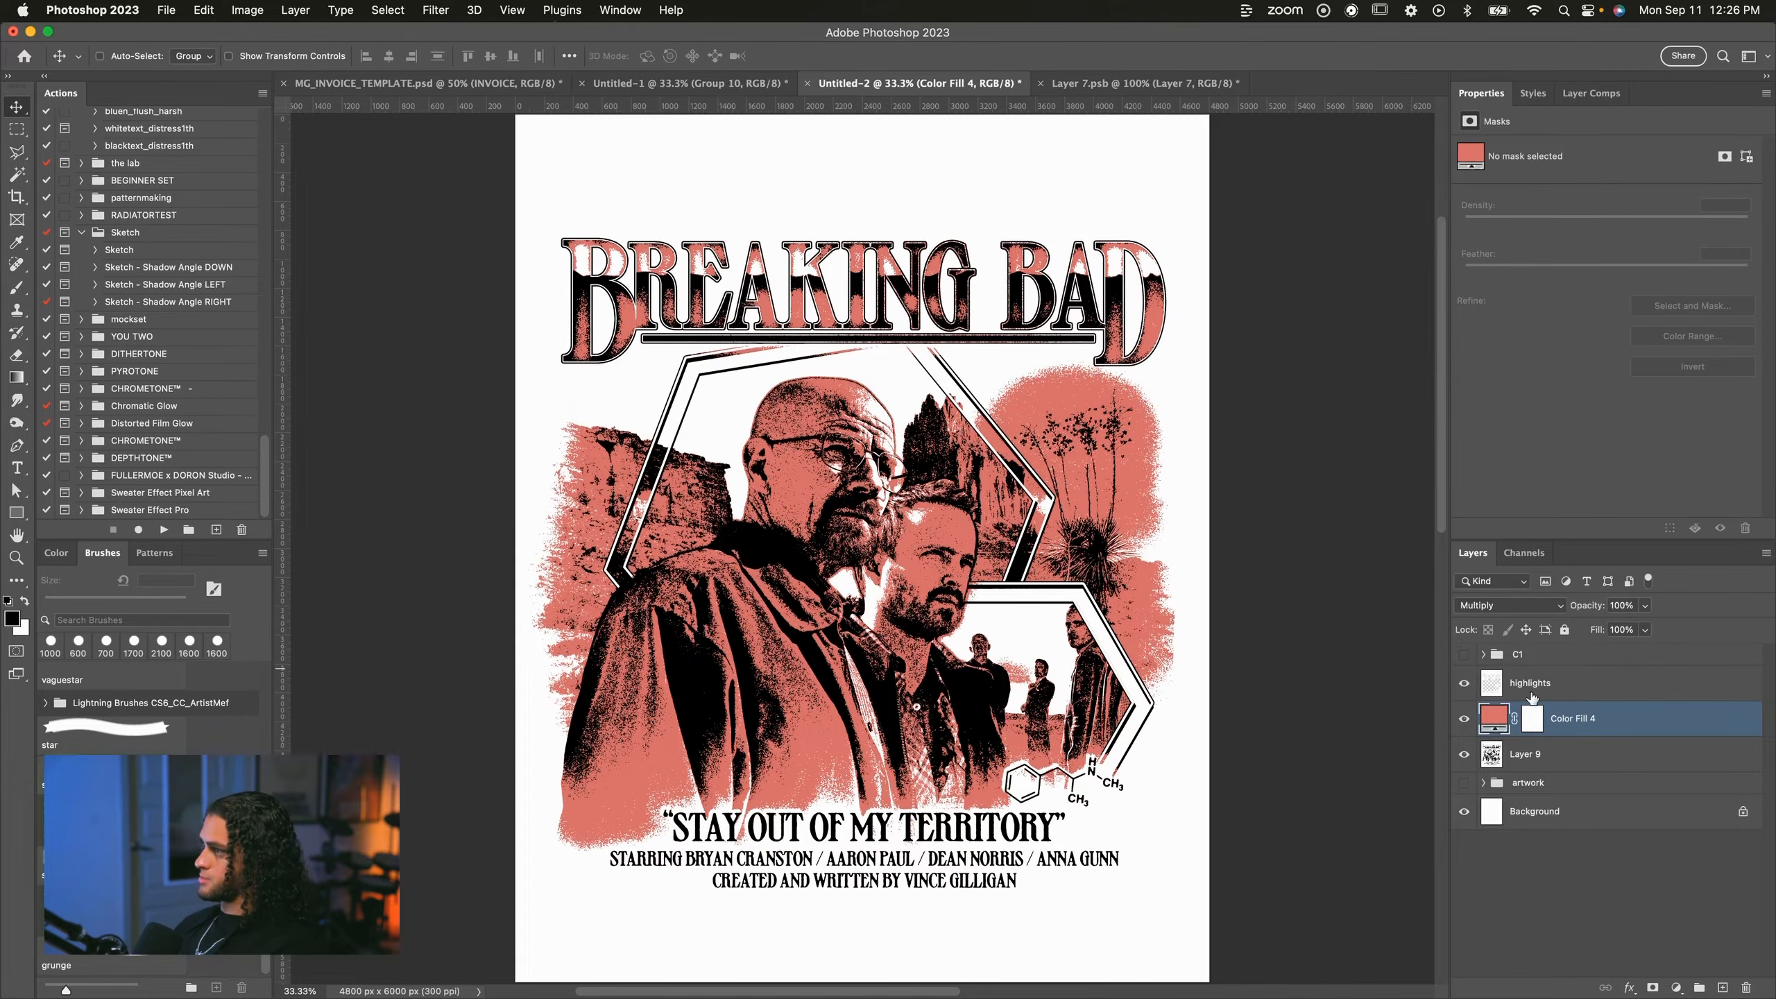
# Inspect the white highlights against the red fill up close and delete the red fill layer.
pyautogui.keyDown('super'); pyautogui.click(1116, 543); pyautogui.keyUp('super')
pyautogui.scroll(2, 1094, 563)
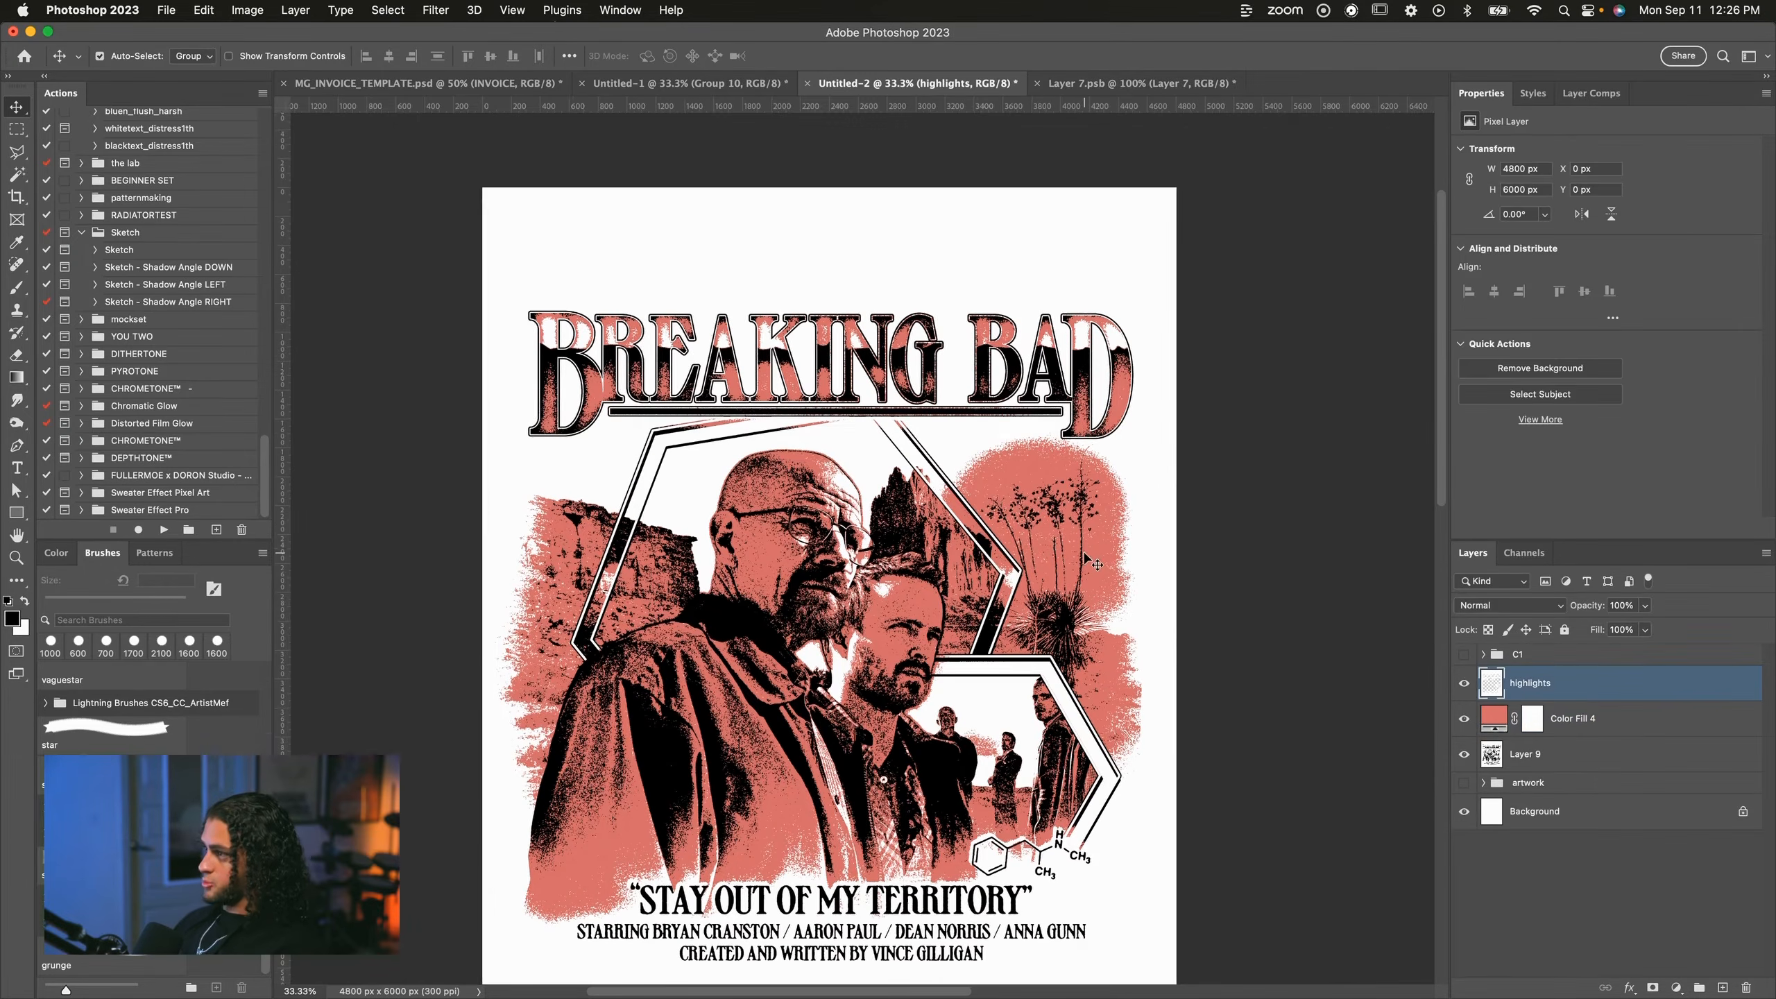
pyautogui.press('super+equal')
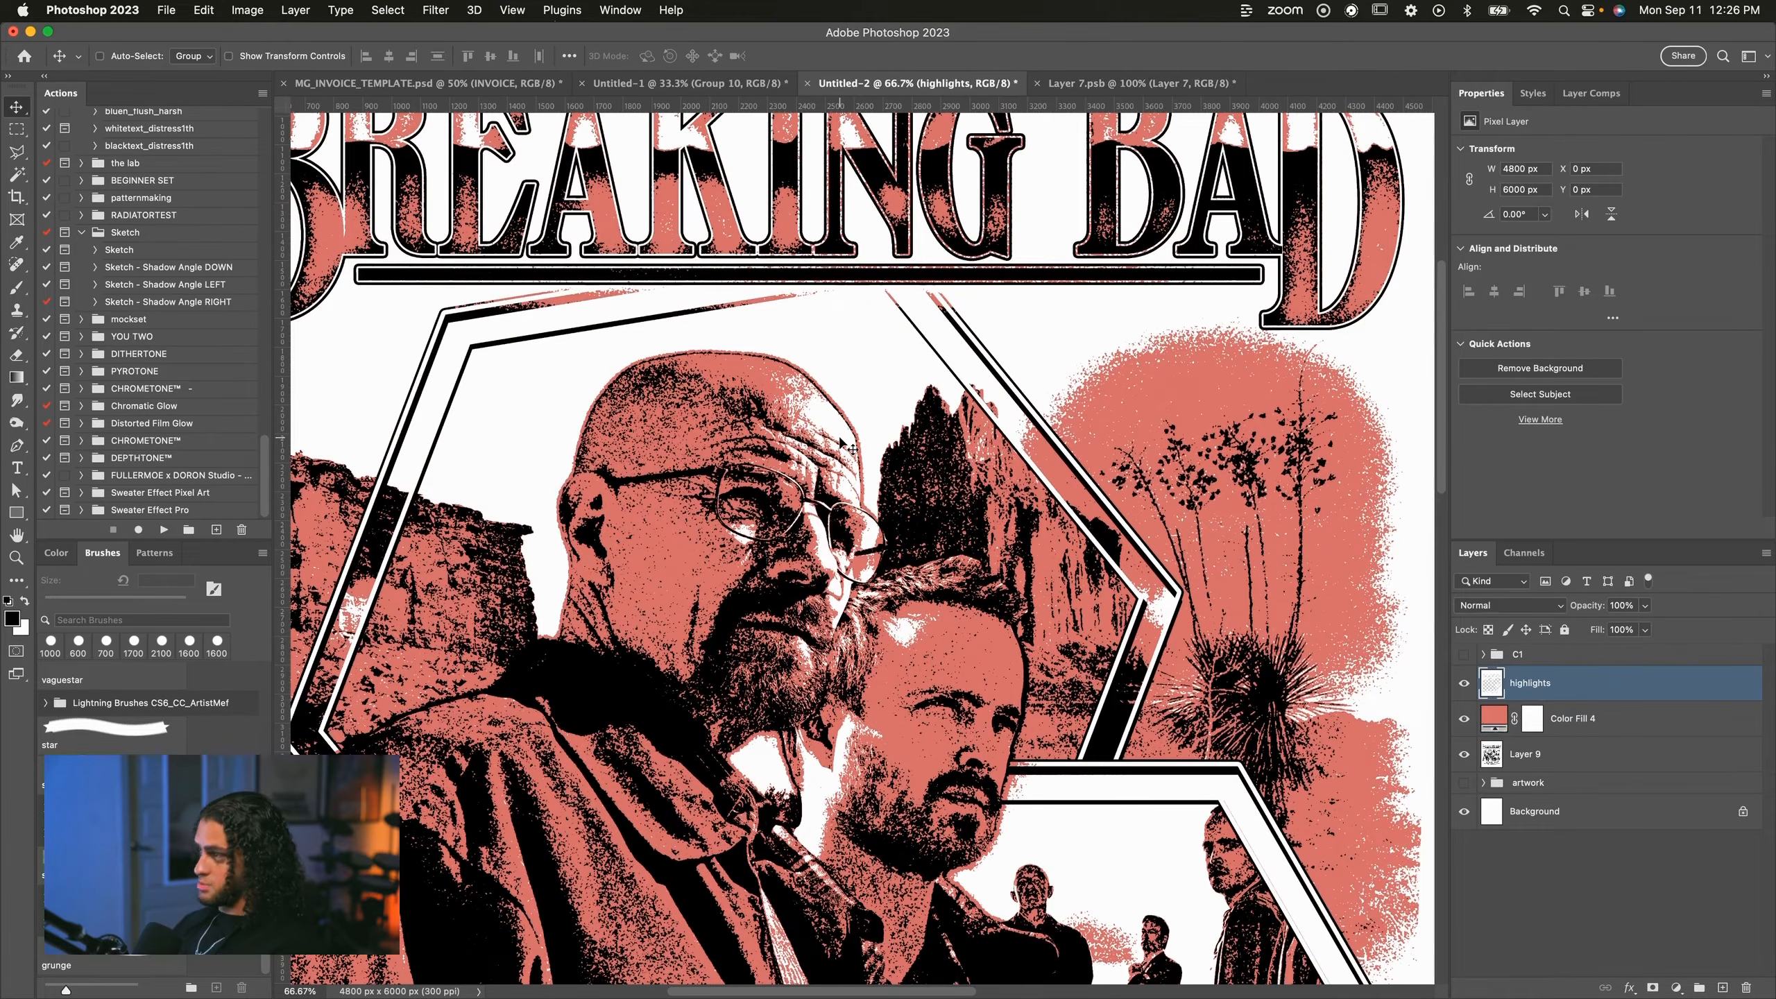
pyautogui.press('super+minus')
pyautogui.press('super+minus')
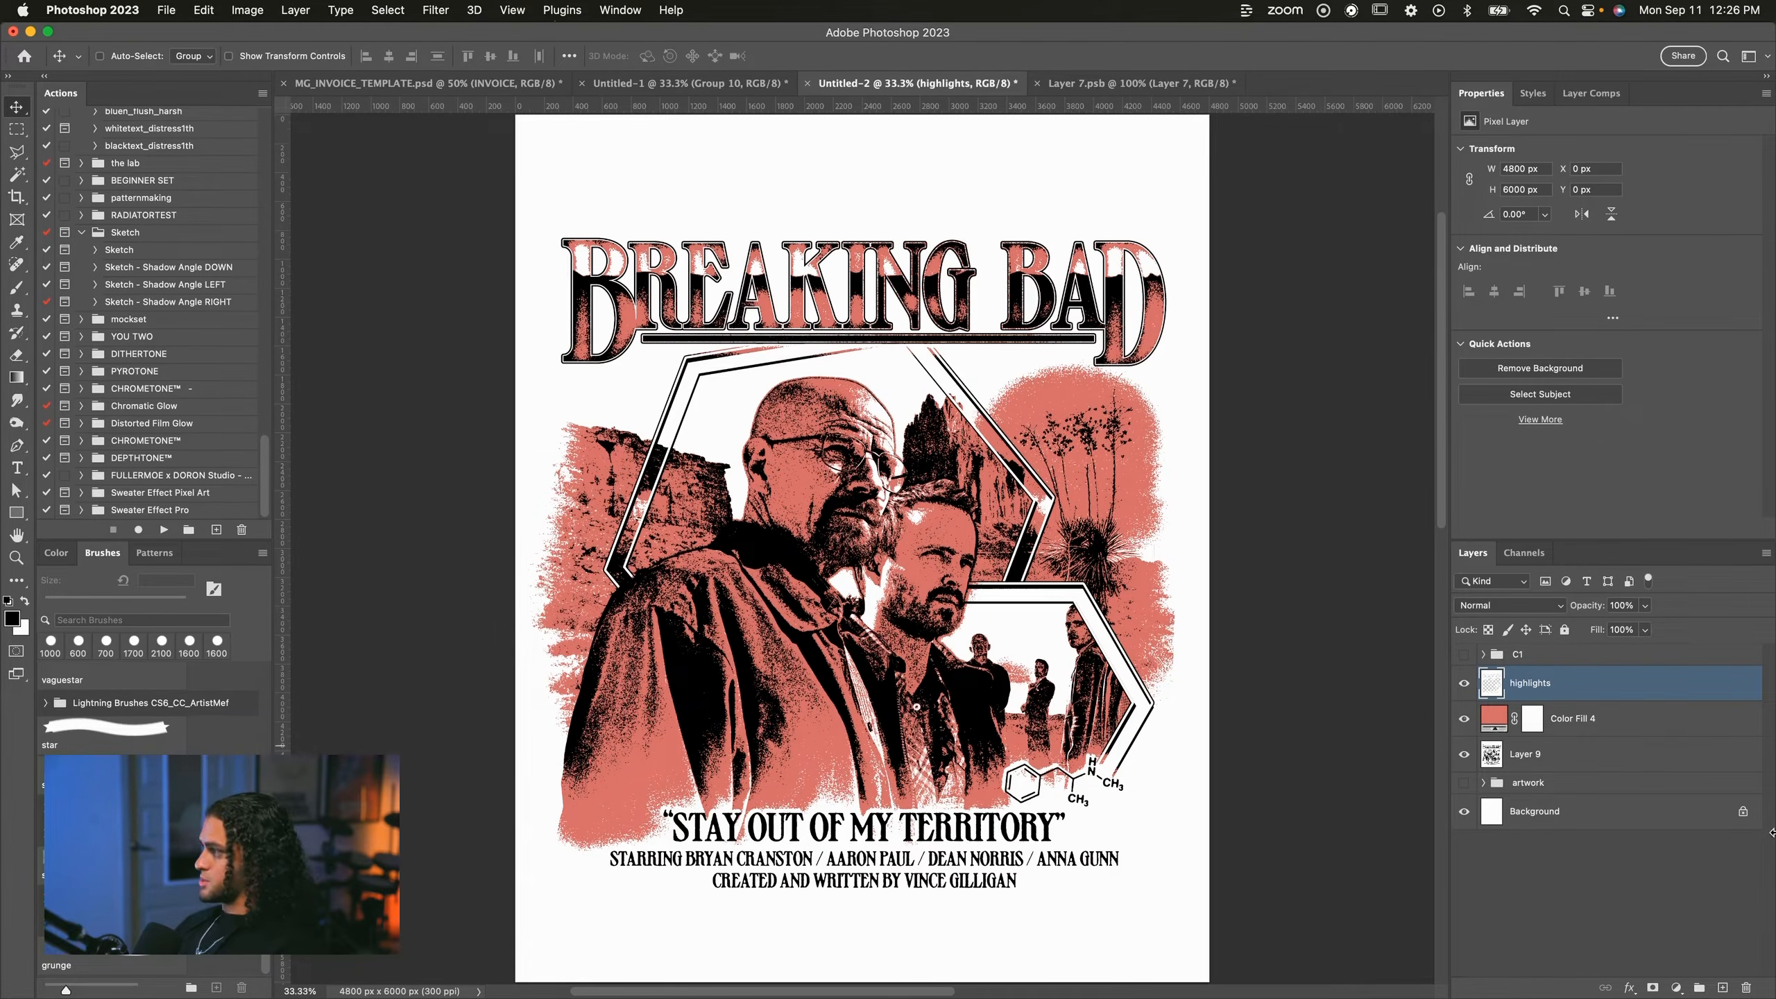
pyautogui.click(1611, 718)
pyautogui.press('Delete')
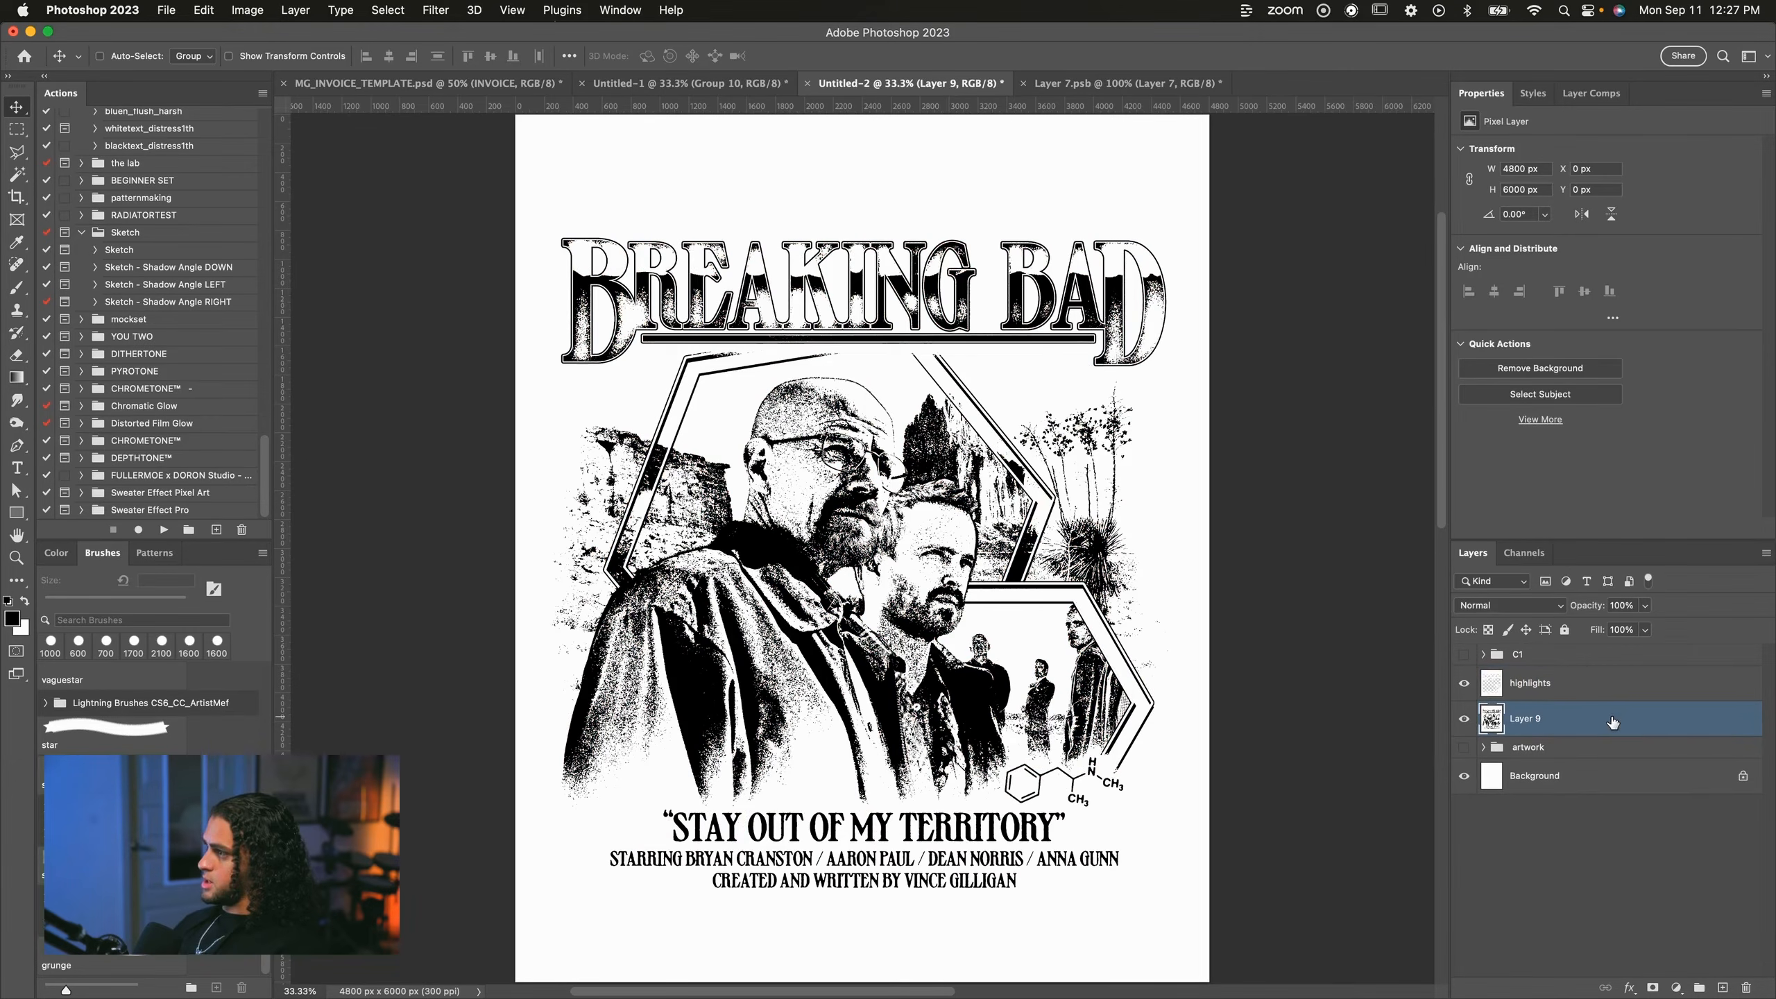
# Create a new group above Layer 9, beneath highlights, and set its blend mode to Multiply.
pyautogui.click(1699, 989)
pyautogui.click(1498, 606)
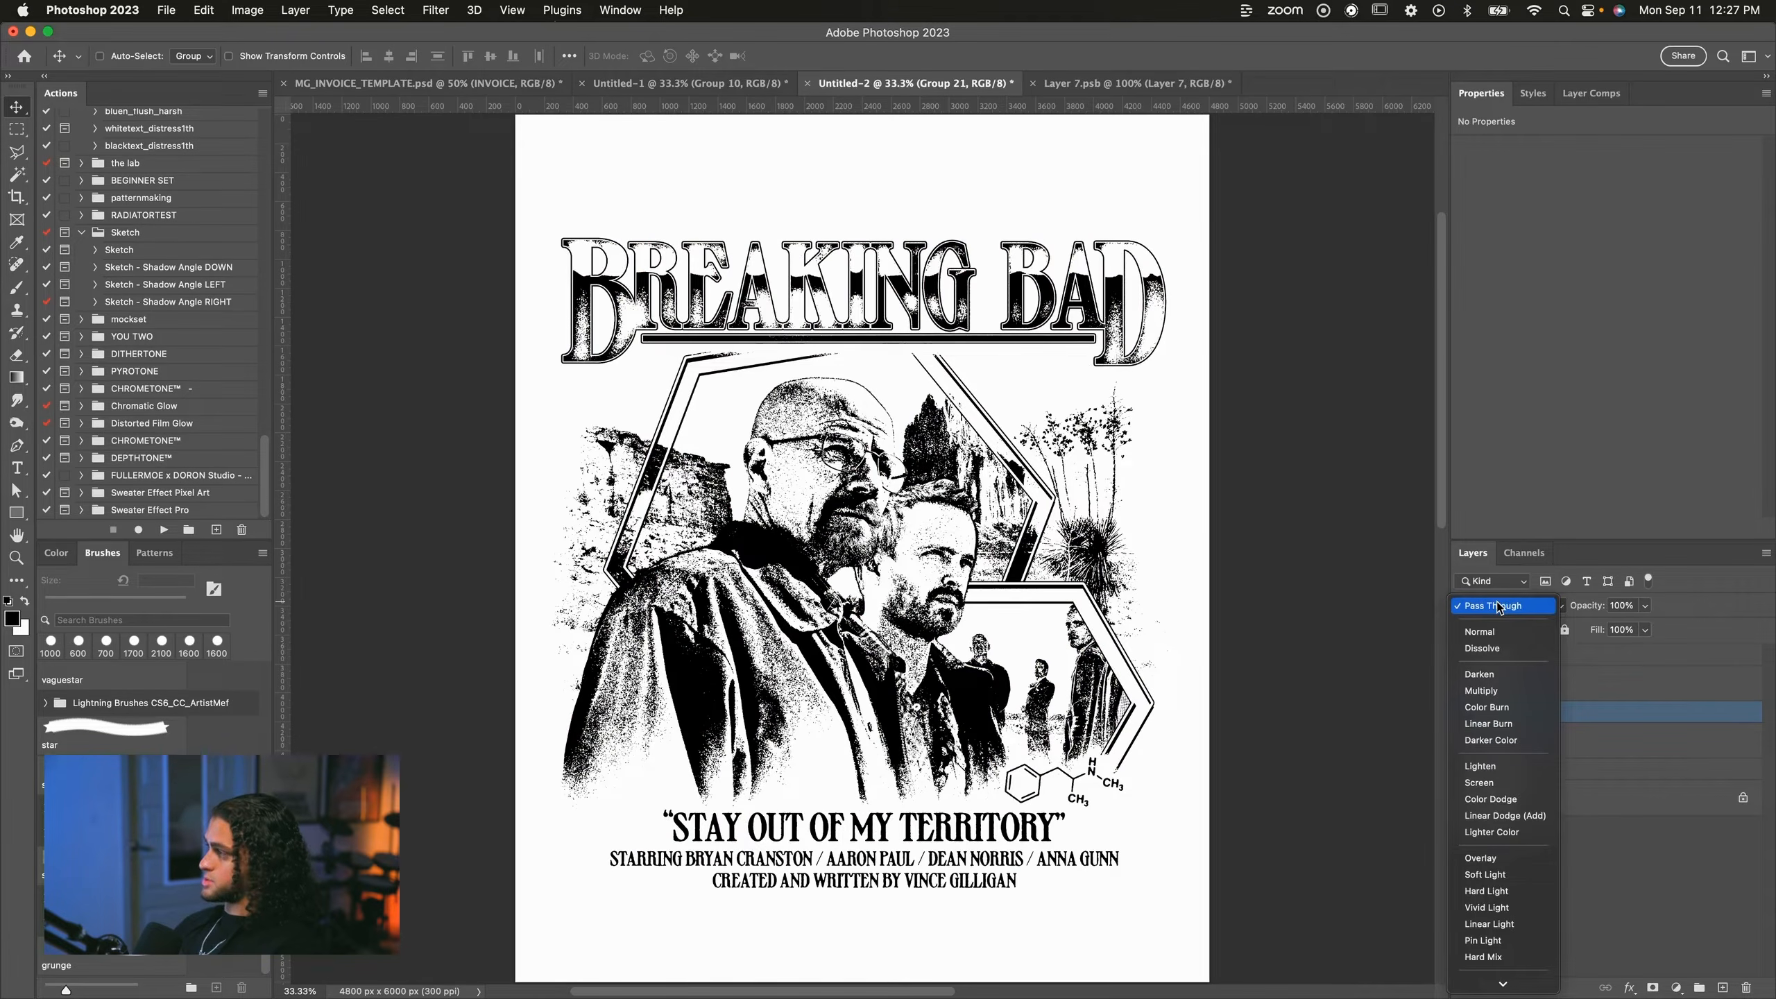
pyautogui.click(1481, 690)
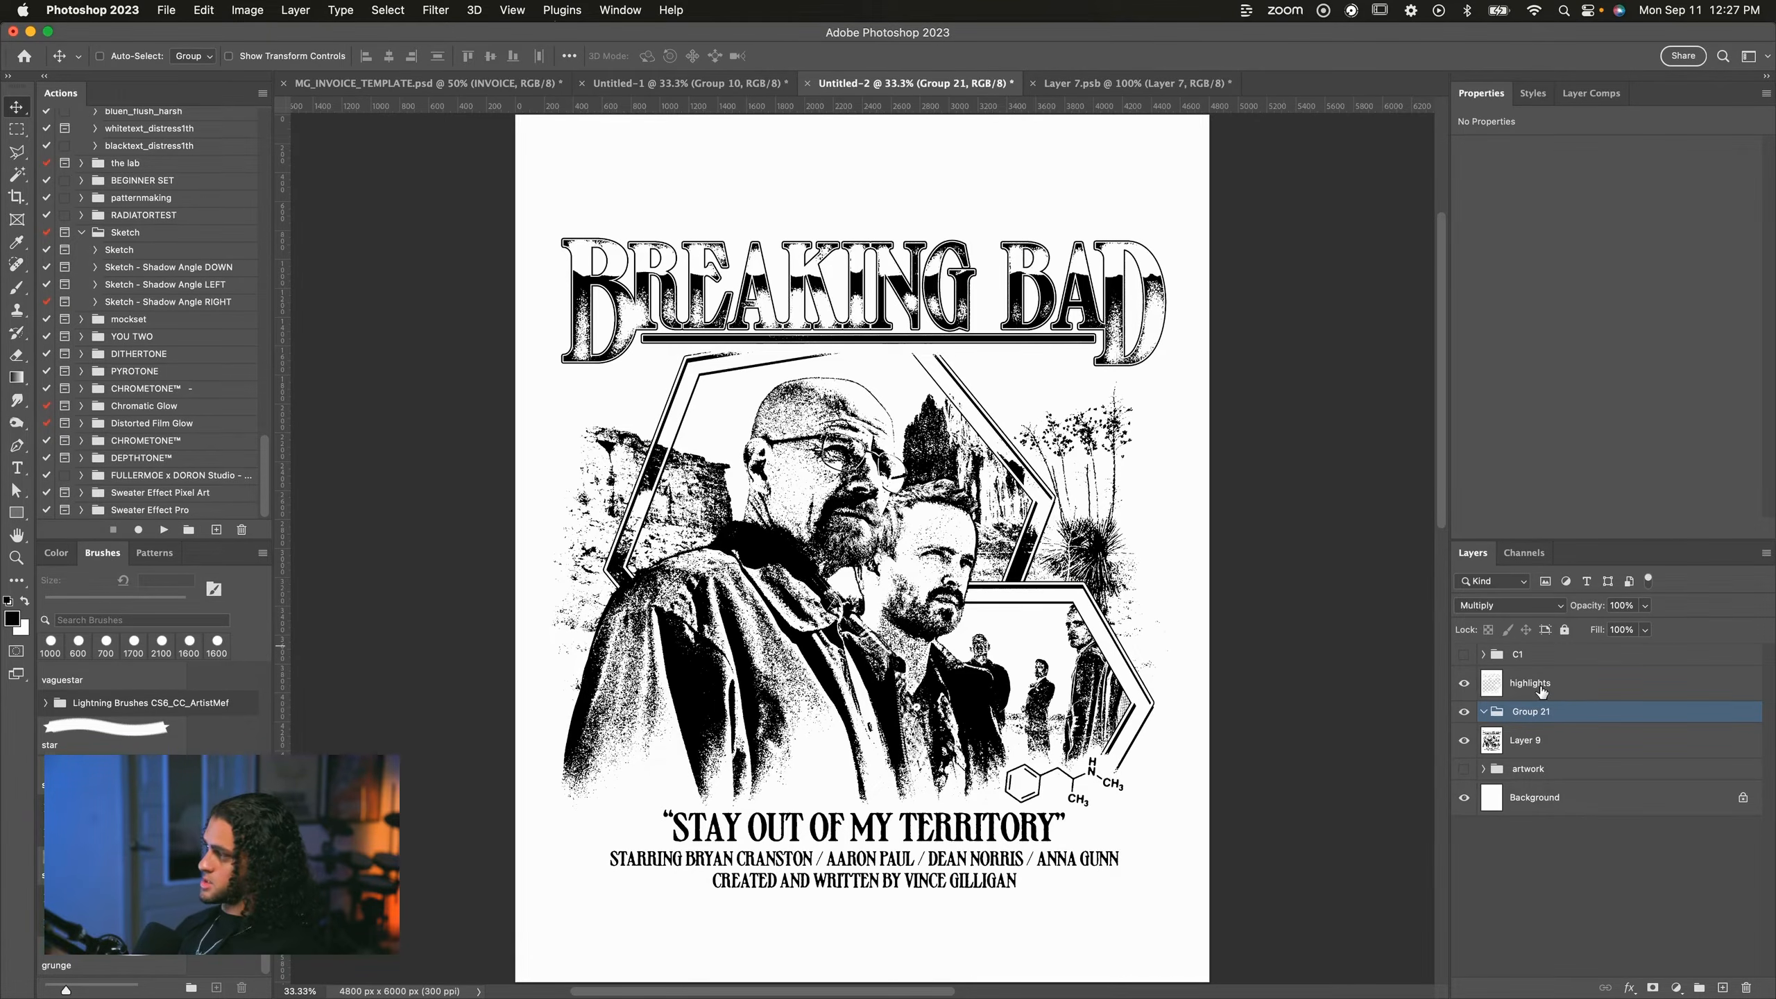
# Add a Solid Color fill layer in light tan, #e2c3af, inside the Multiply group.
pyautogui.click(1676, 988)
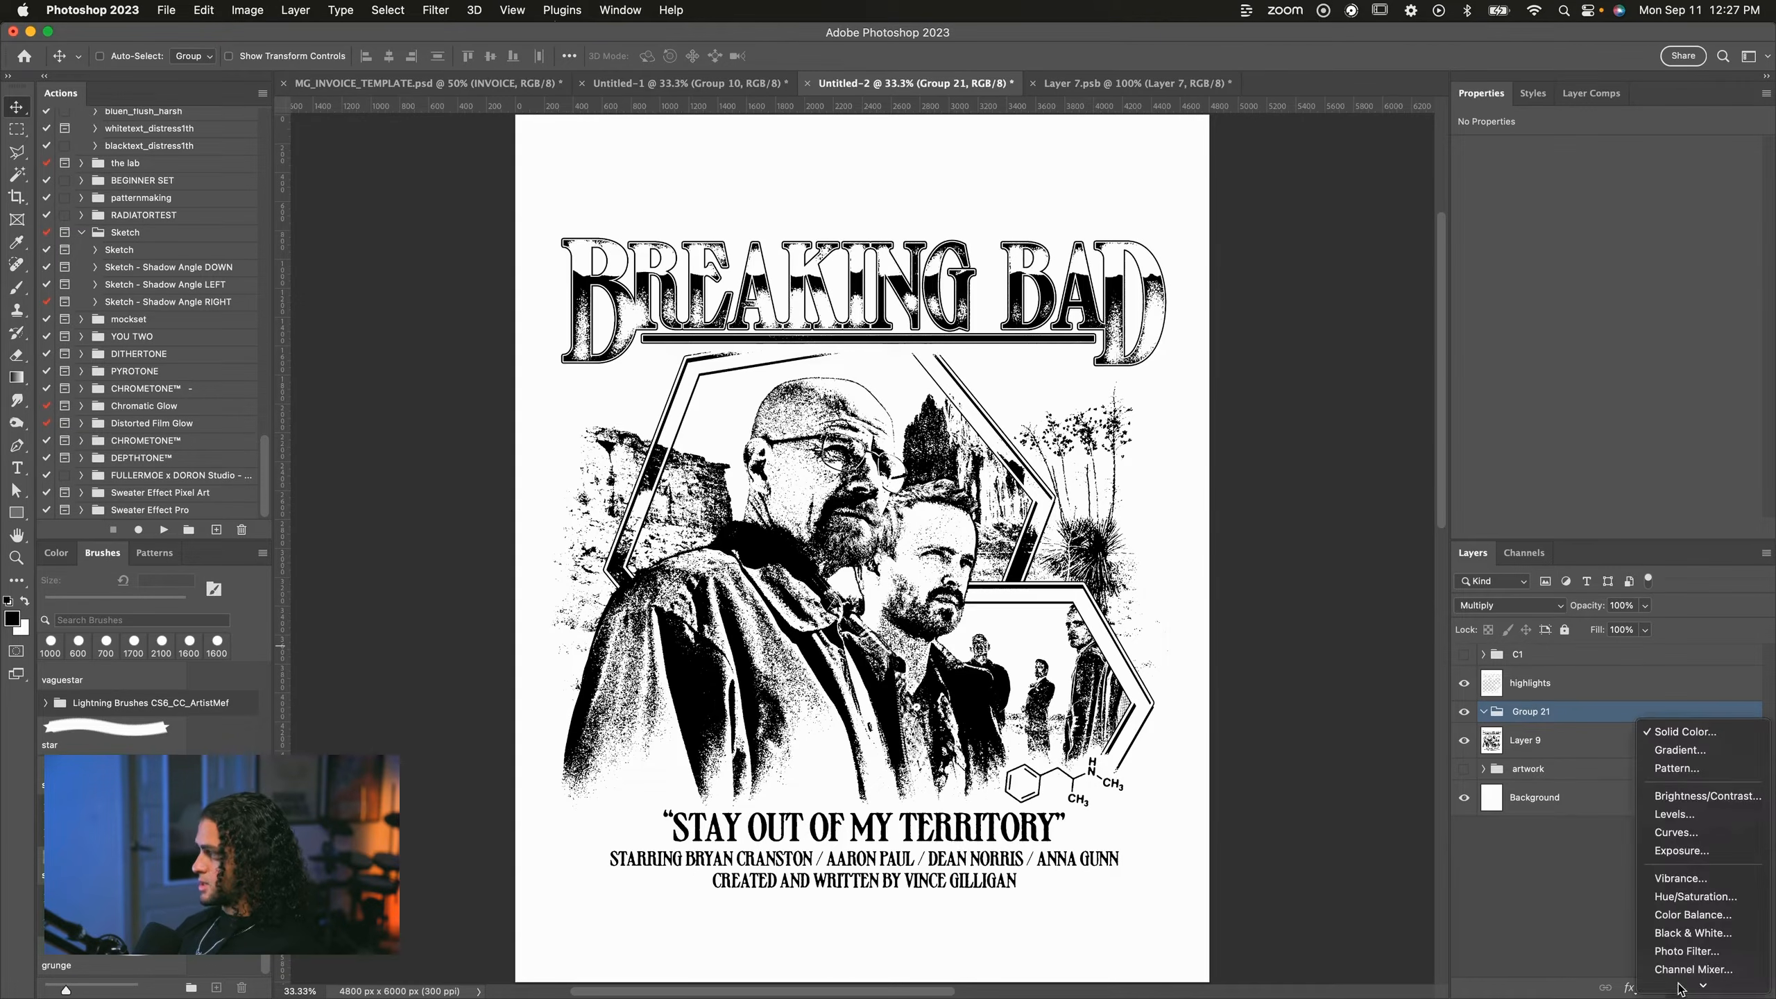
pyautogui.click(1674, 733)
pyautogui.click(1240, 318)
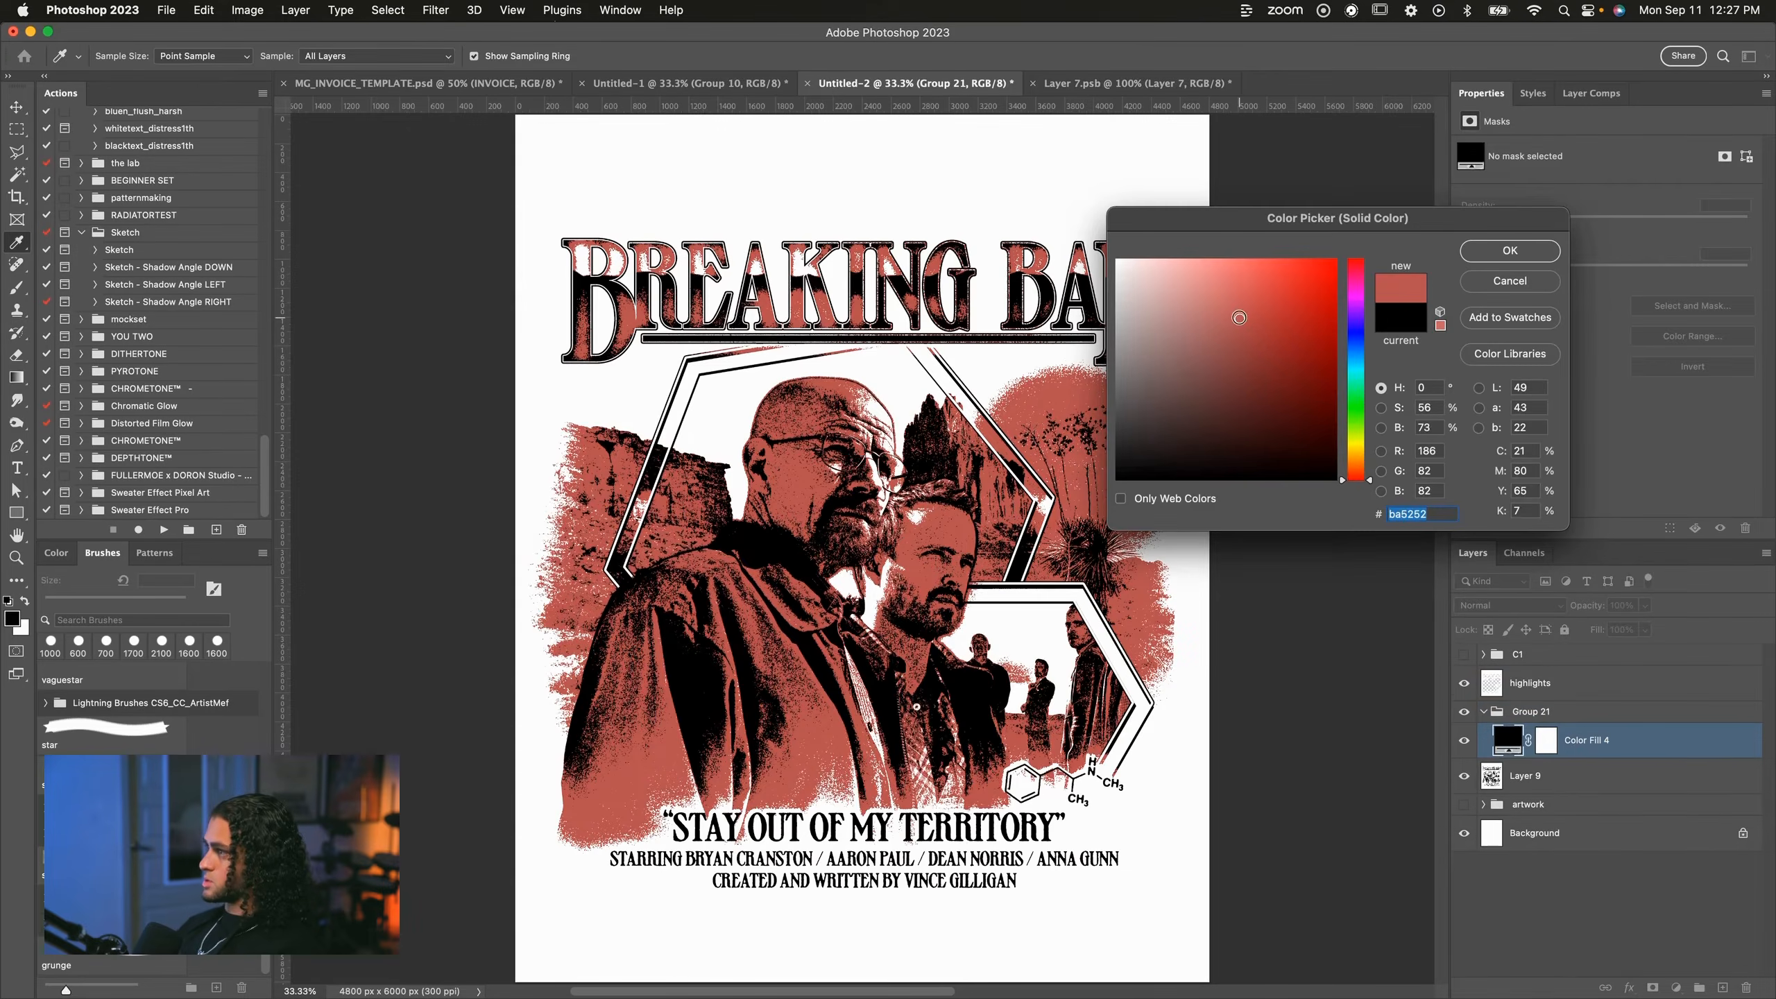
pyautogui.click(1362, 464)
pyautogui.moveTo(1185, 279); pyautogui.dragTo(1166, 282)
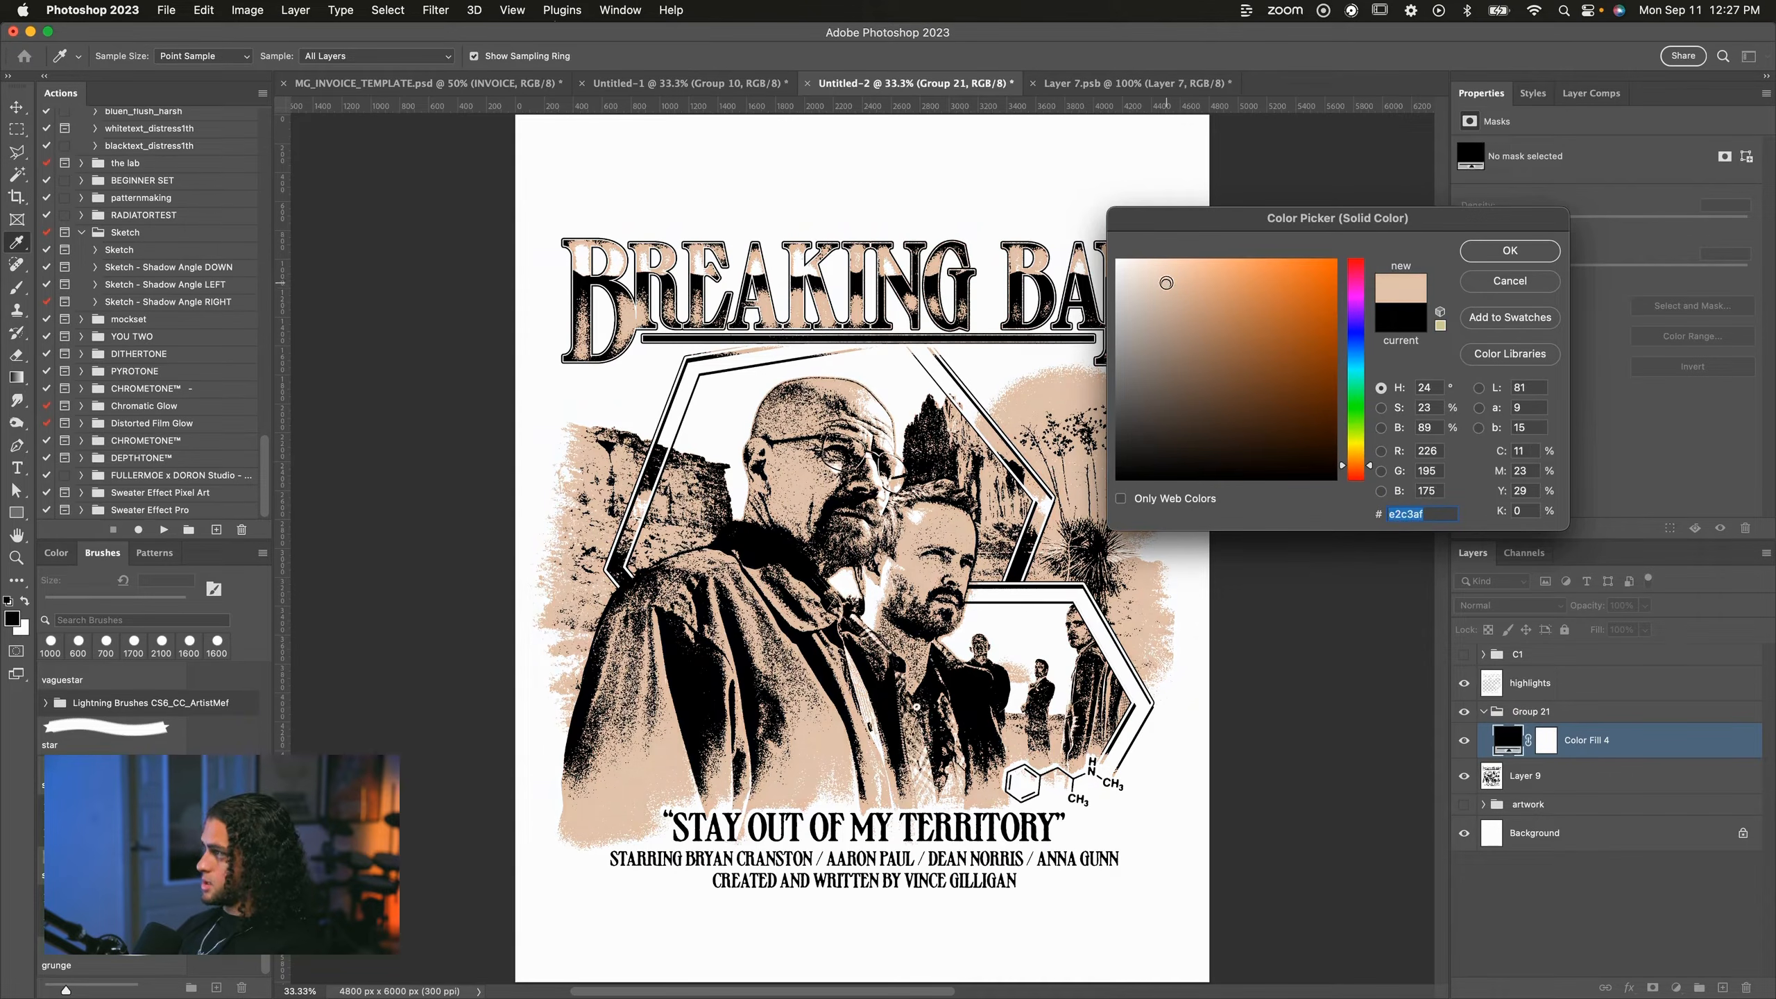
pyautogui.click(1512, 258)
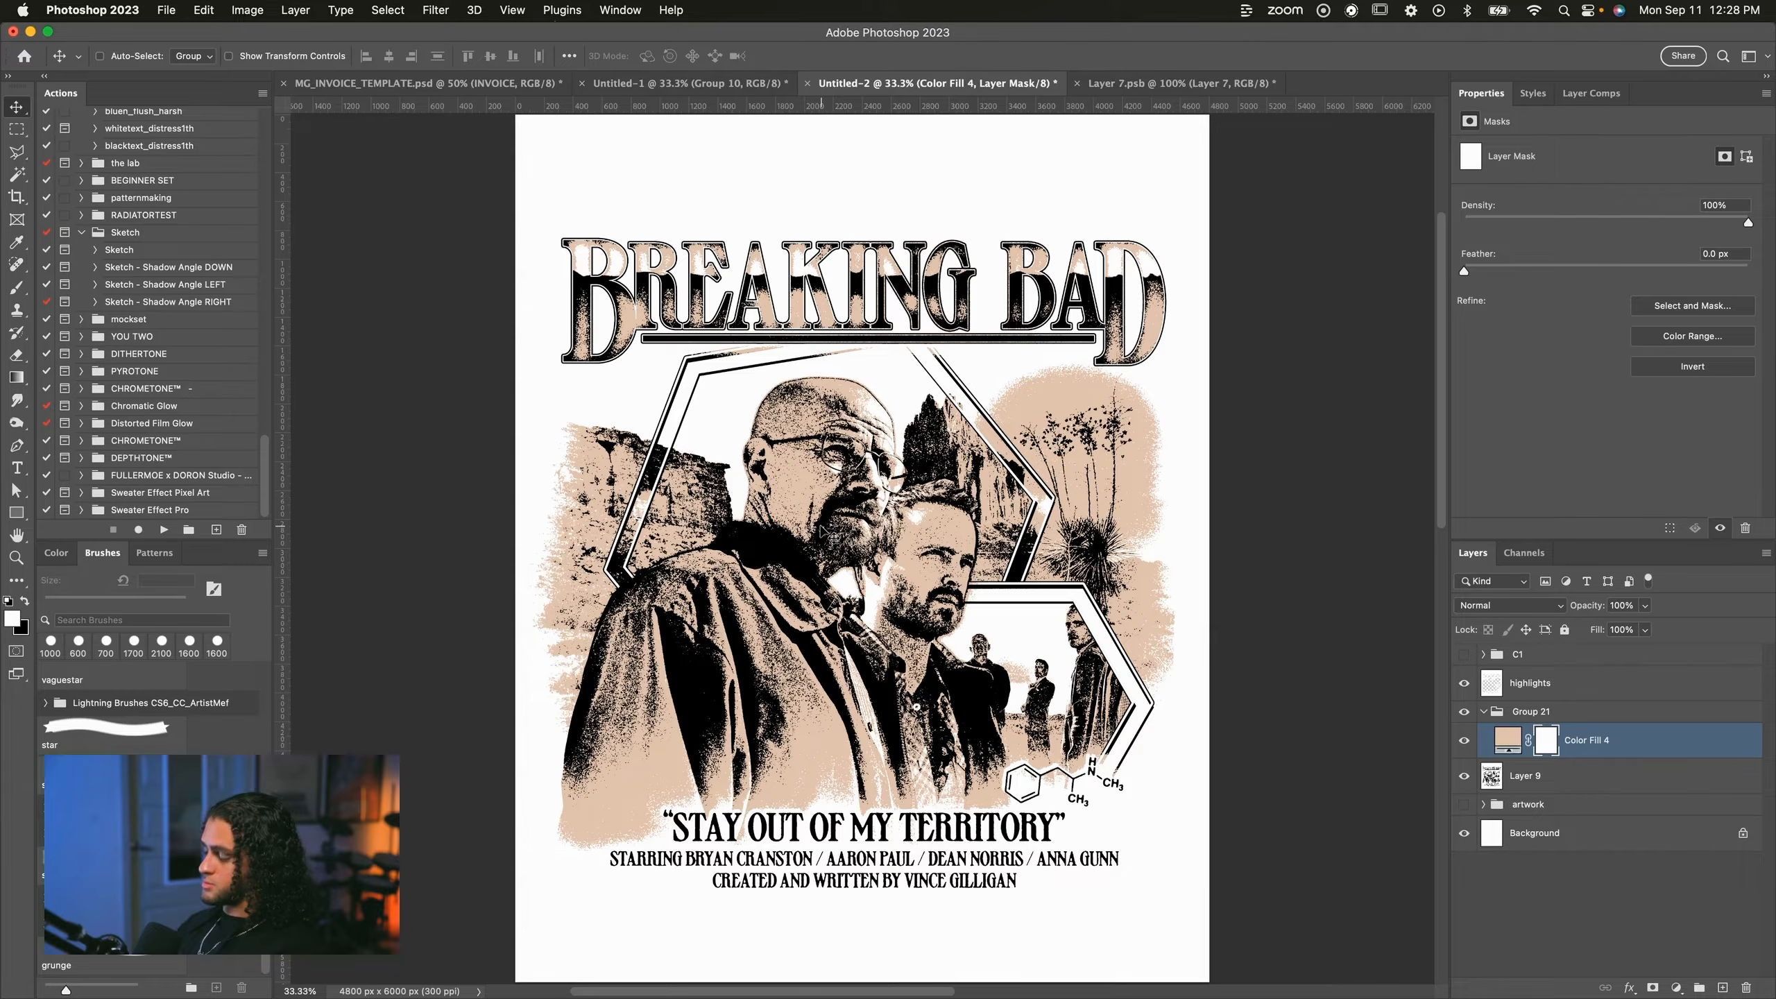
# Try a brush stroke over the characters on the tan fill's layer mask and invert the mask to hide the colour.
pyautogui.press('b')
pyautogui.press('x')
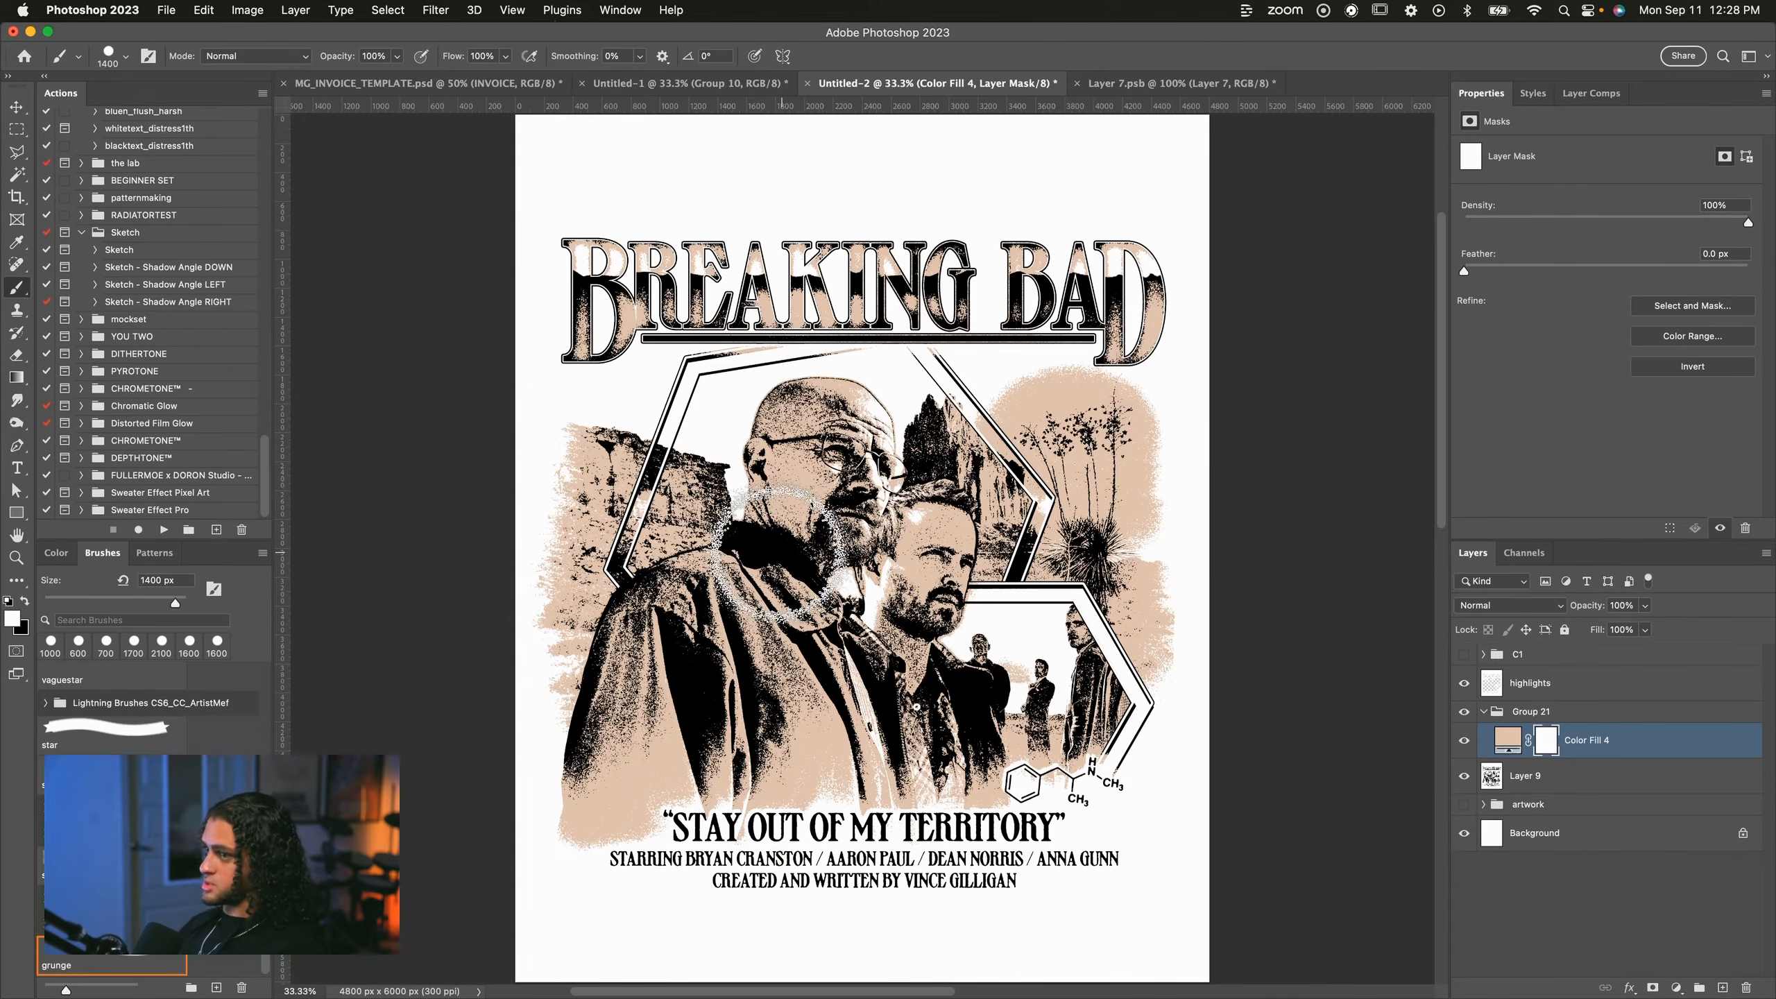
pyautogui.click(914, 613)
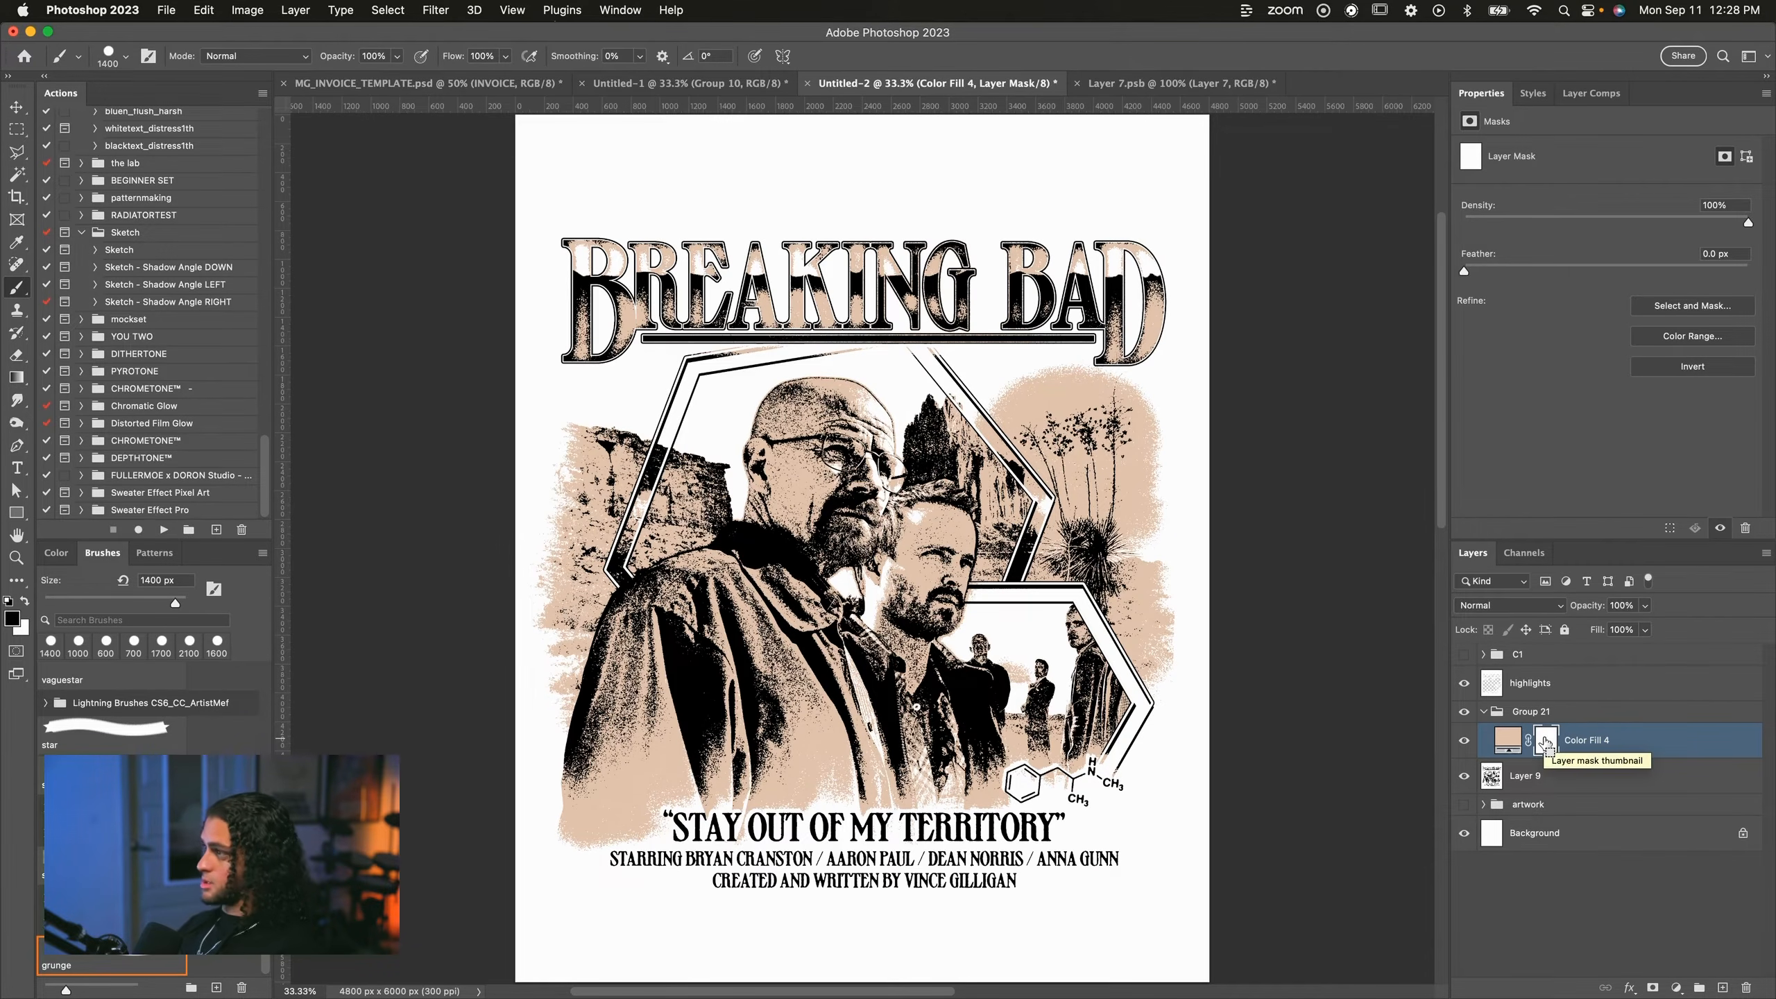
pyautogui.press('super+i')
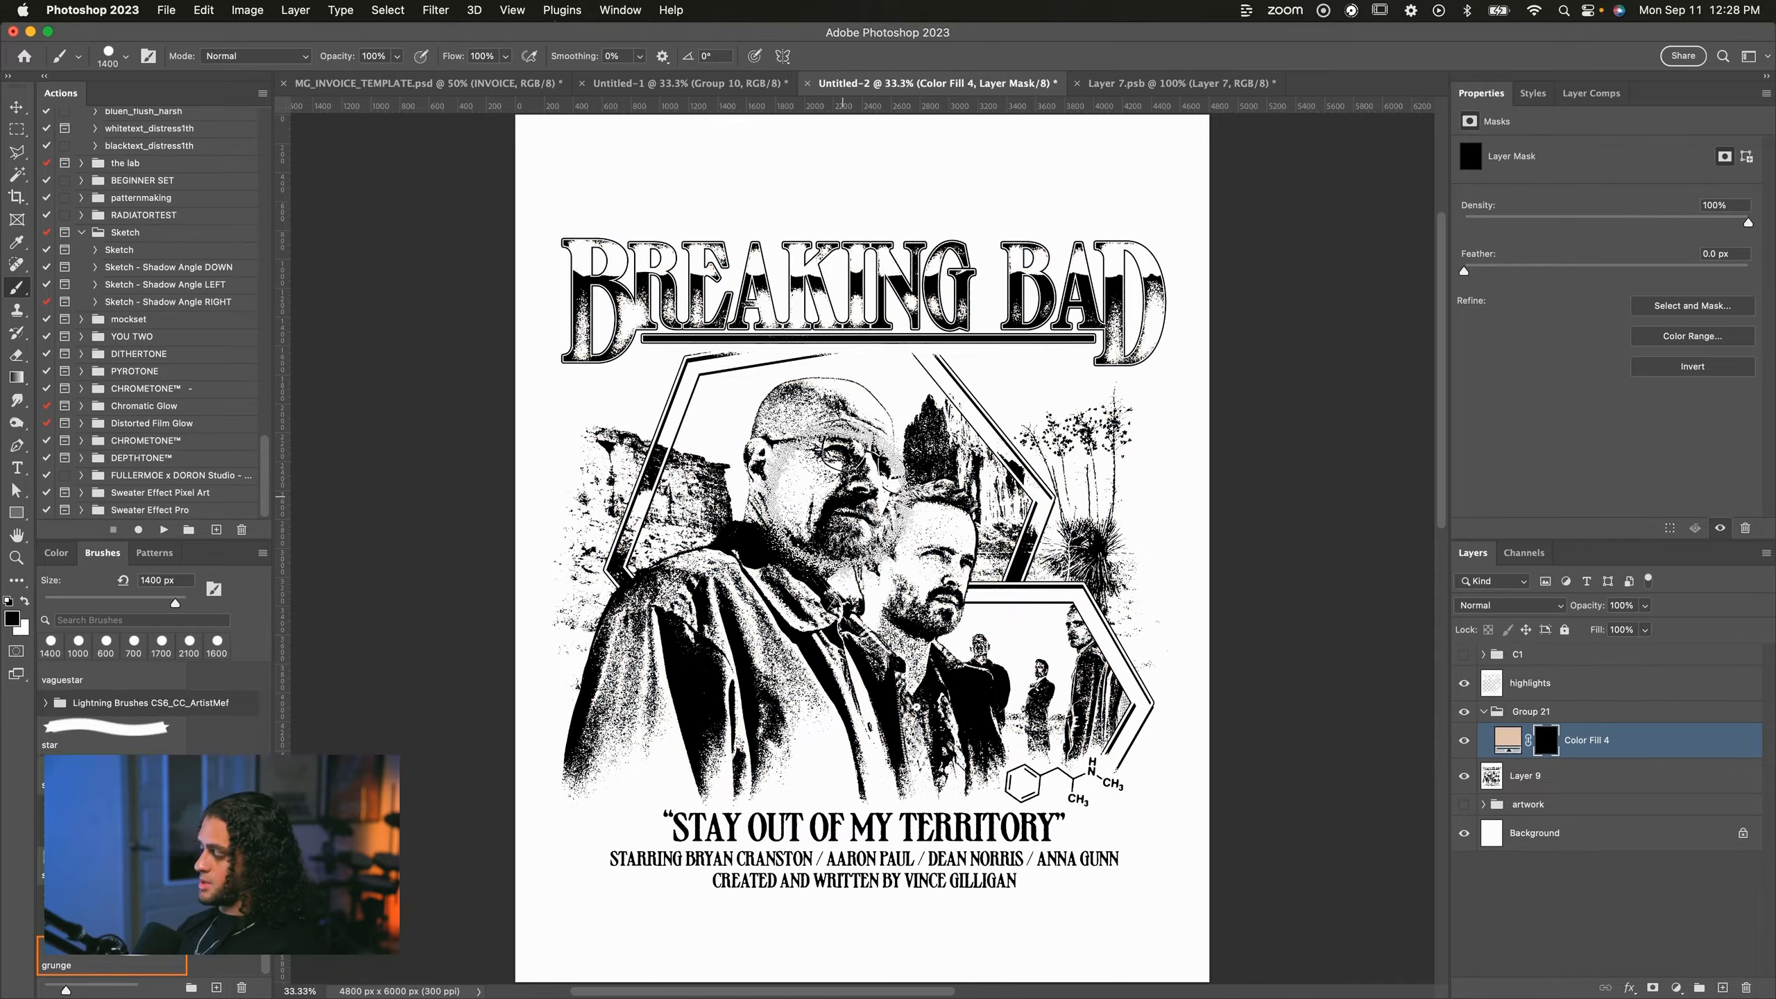
# Paint white on the black mask with the 1300 px grunge brush to reveal tan over the bald man's face and jacket.
pyautogui.press('[')
pyautogui.press('x')
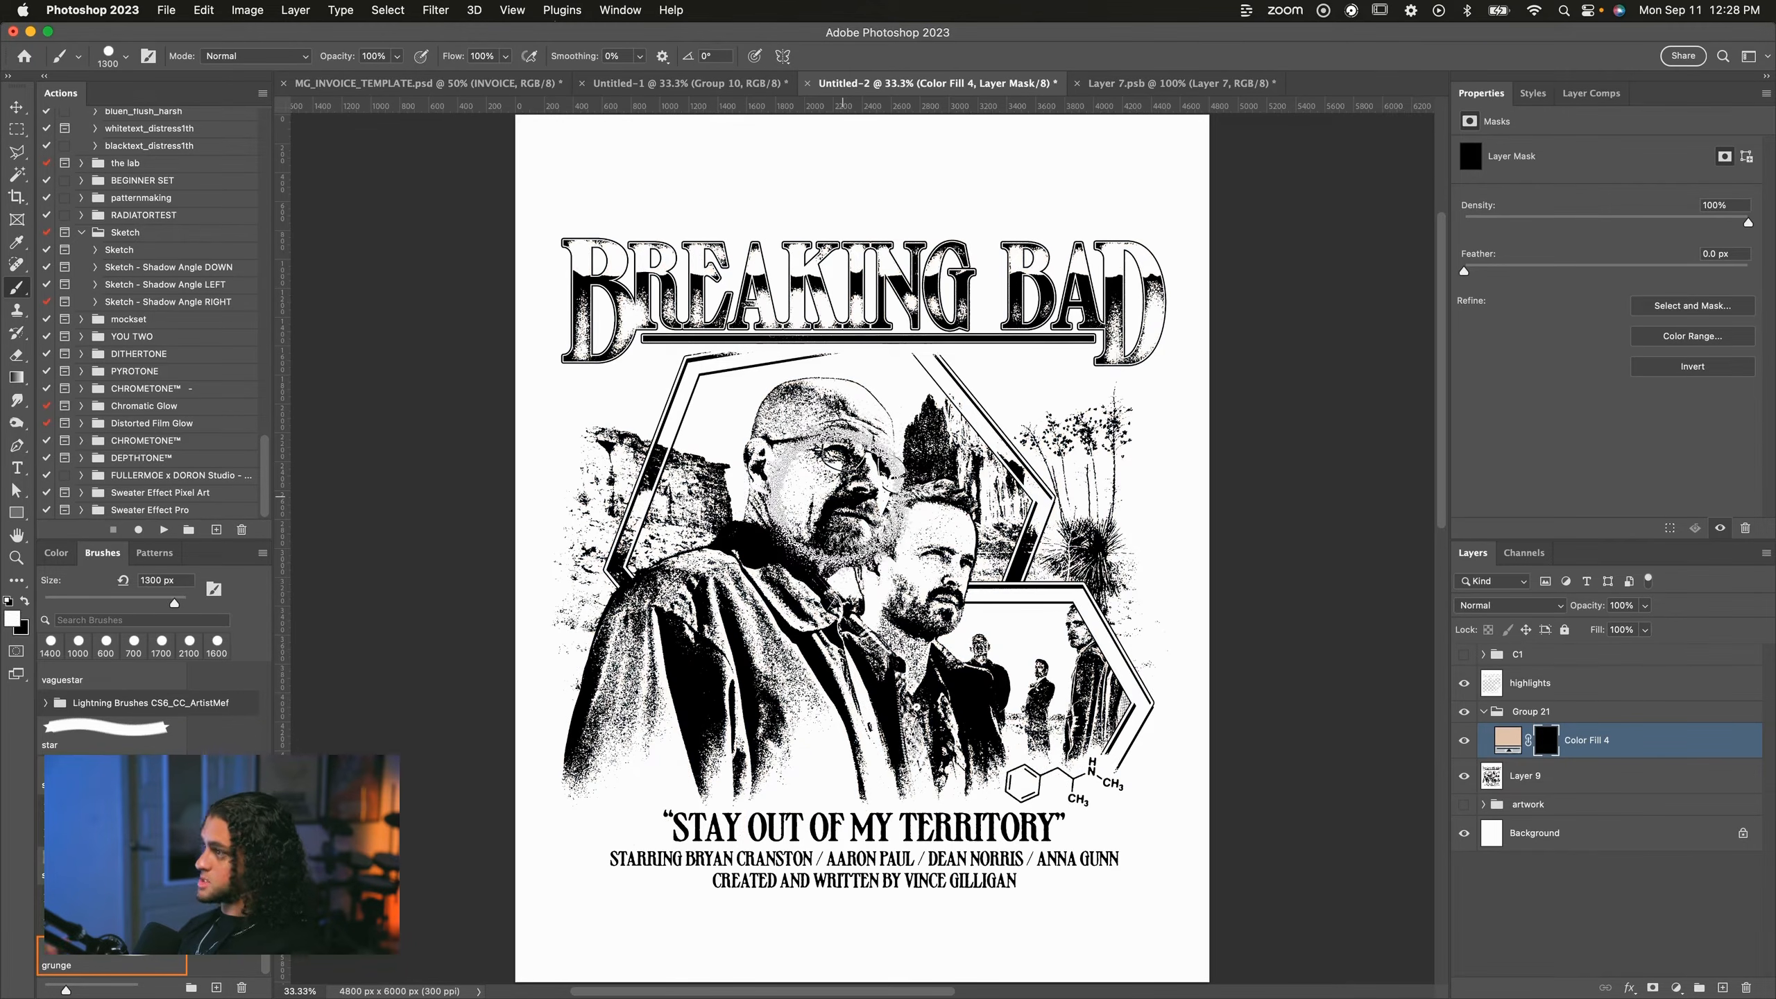
pyautogui.moveTo(842, 495); pyautogui.dragTo(818, 450)
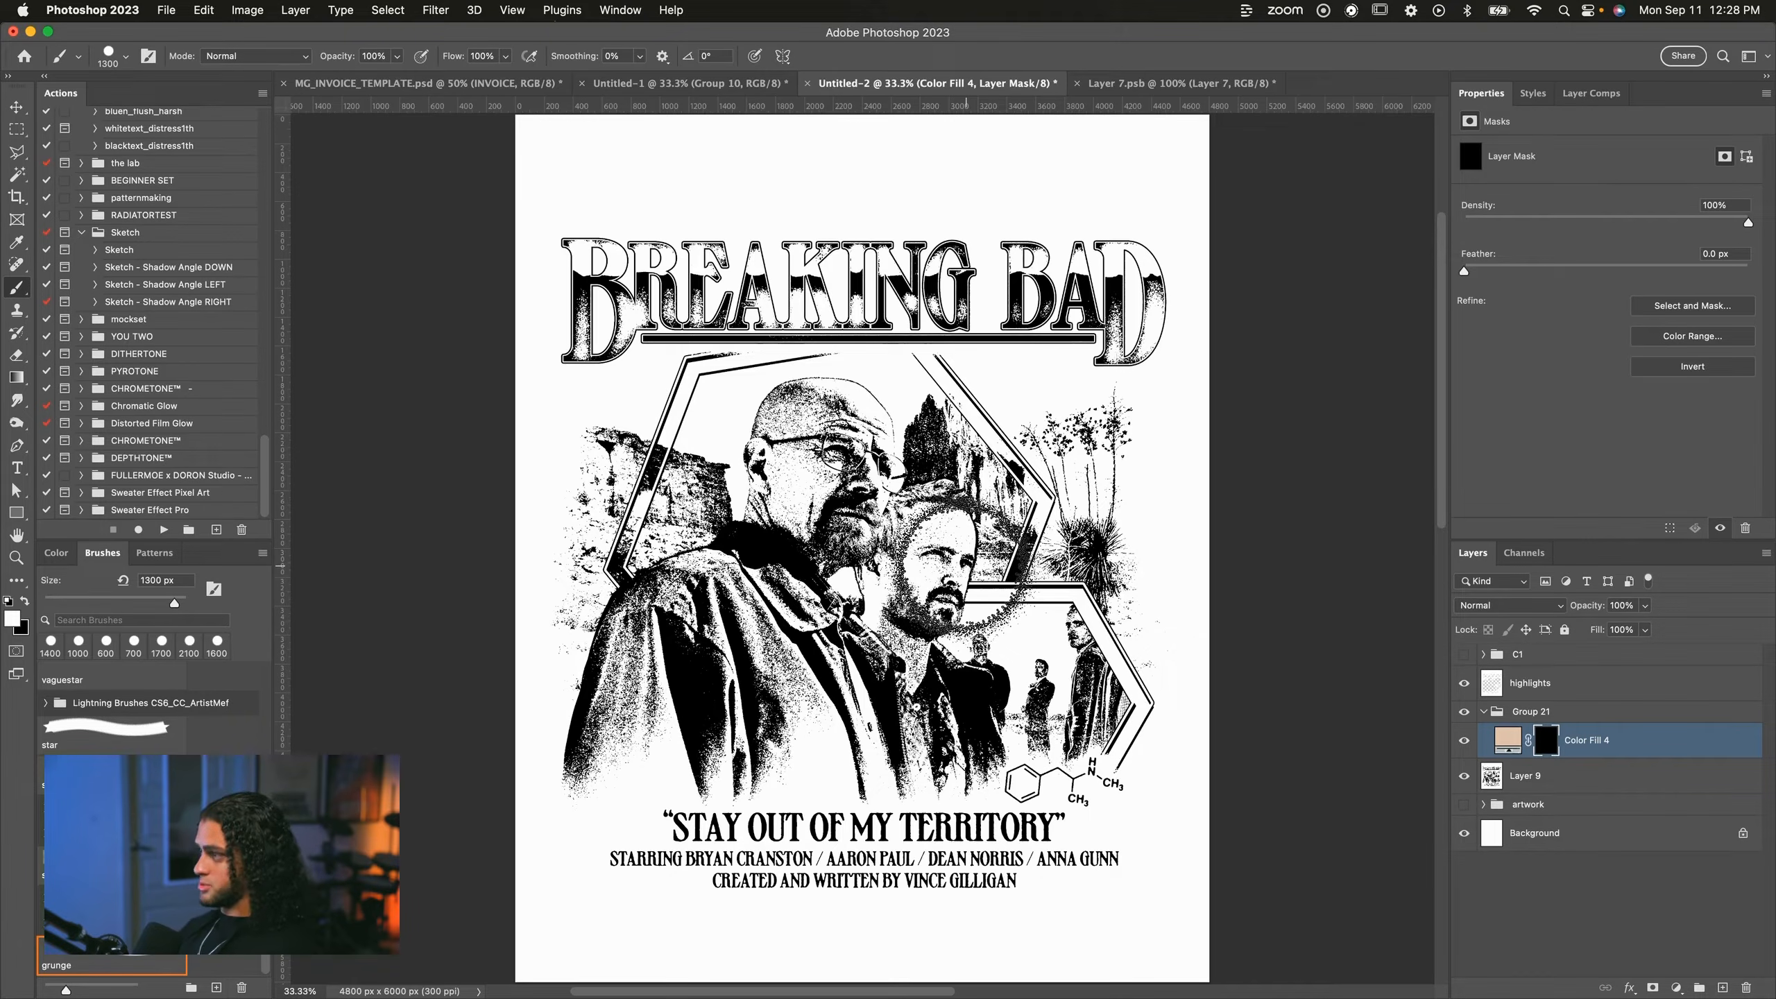
pyautogui.moveTo(965, 565)
pyautogui.mouseDown()
pyautogui.moveTo(797, 532)
pyautogui.moveTo(818, 434)
pyautogui.moveTo(862, 465)
pyautogui.moveTo(766, 636)
pyautogui.moveTo(738, 606)
pyautogui.mouseUp()
pyautogui.press('super+plus')
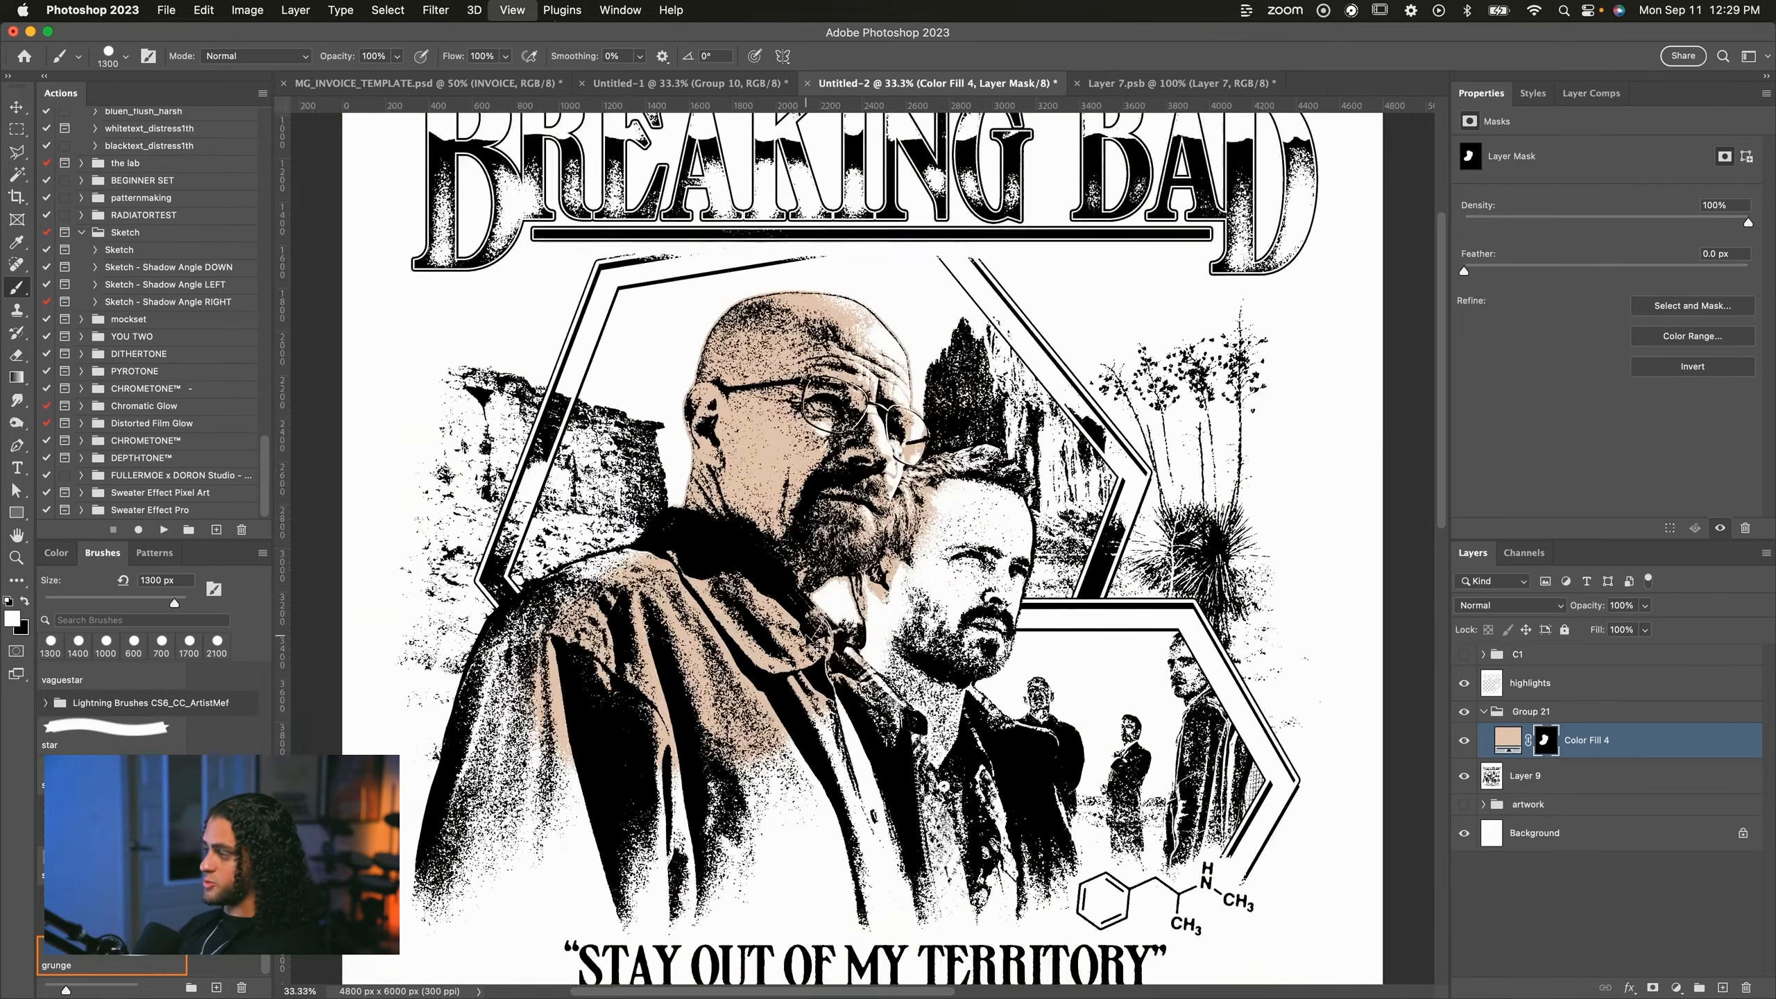
pyautogui.press('super+plus')
pyautogui.press('super+plus')
pyautogui.press('super+minus')
pyautogui.press('super+minus')
pyautogui.press('super+minus')
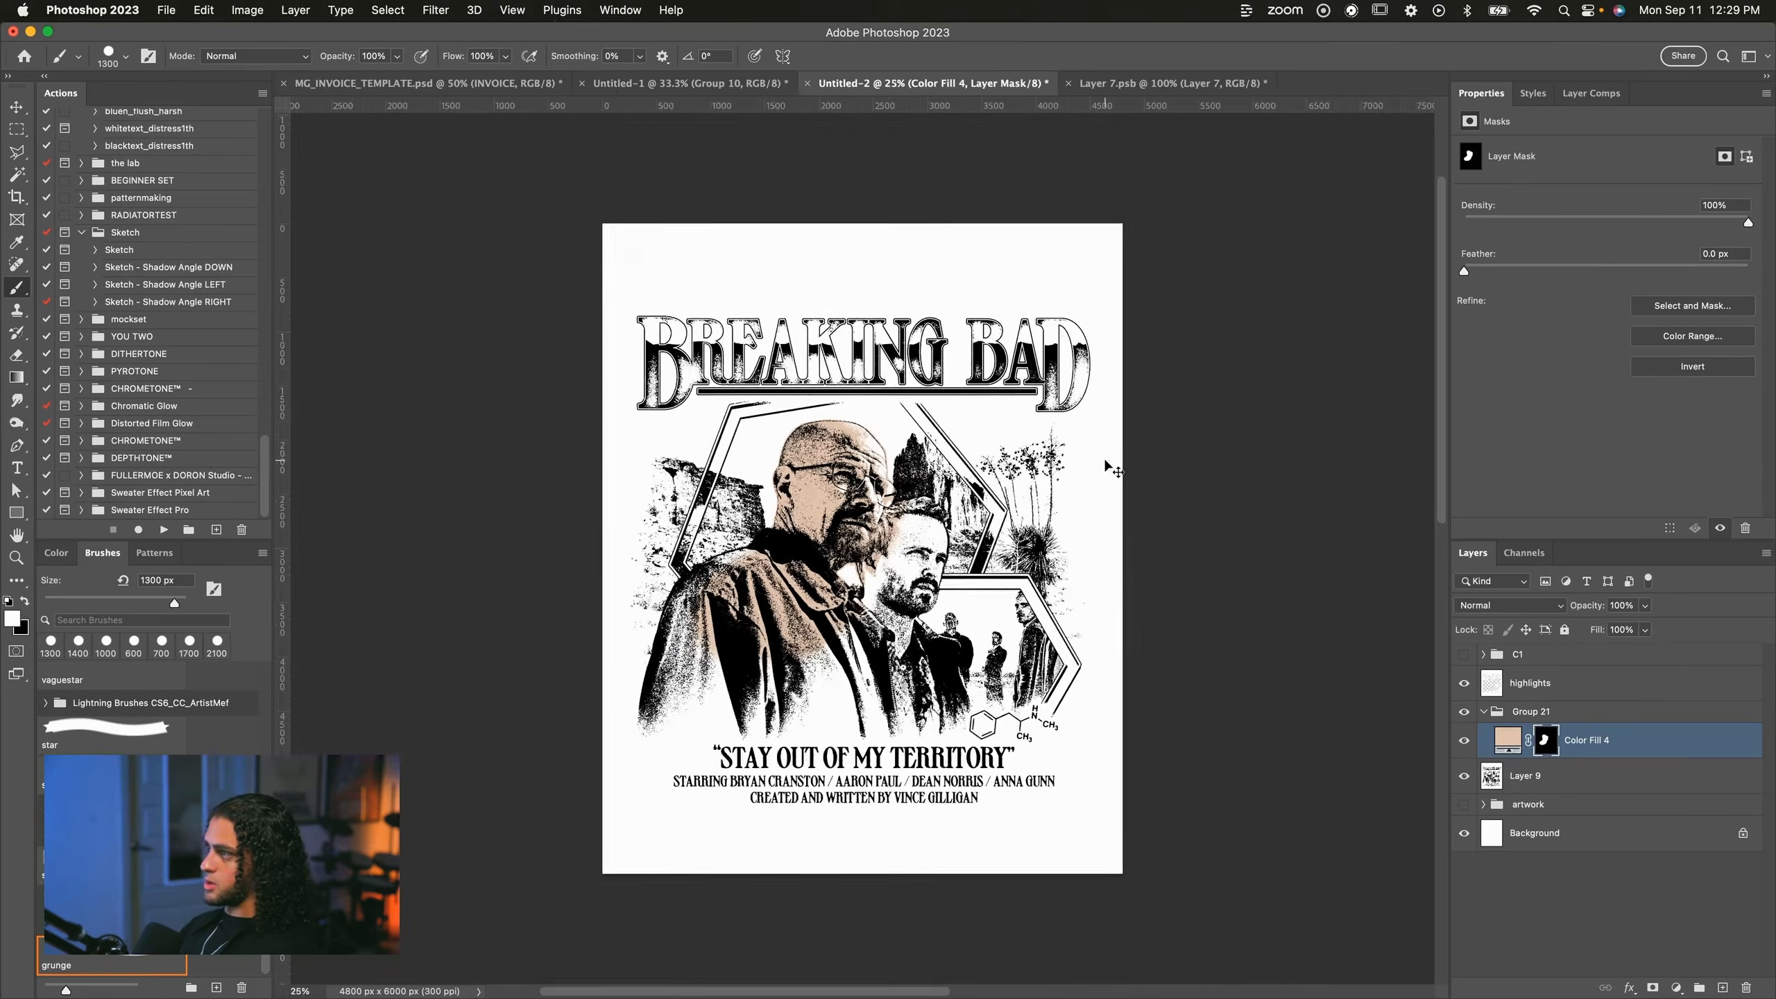
pyautogui.press('super+plus')
# Choose the Soft Round brush for painting on the tan fill's mask.
pyautogui.click(126, 57)
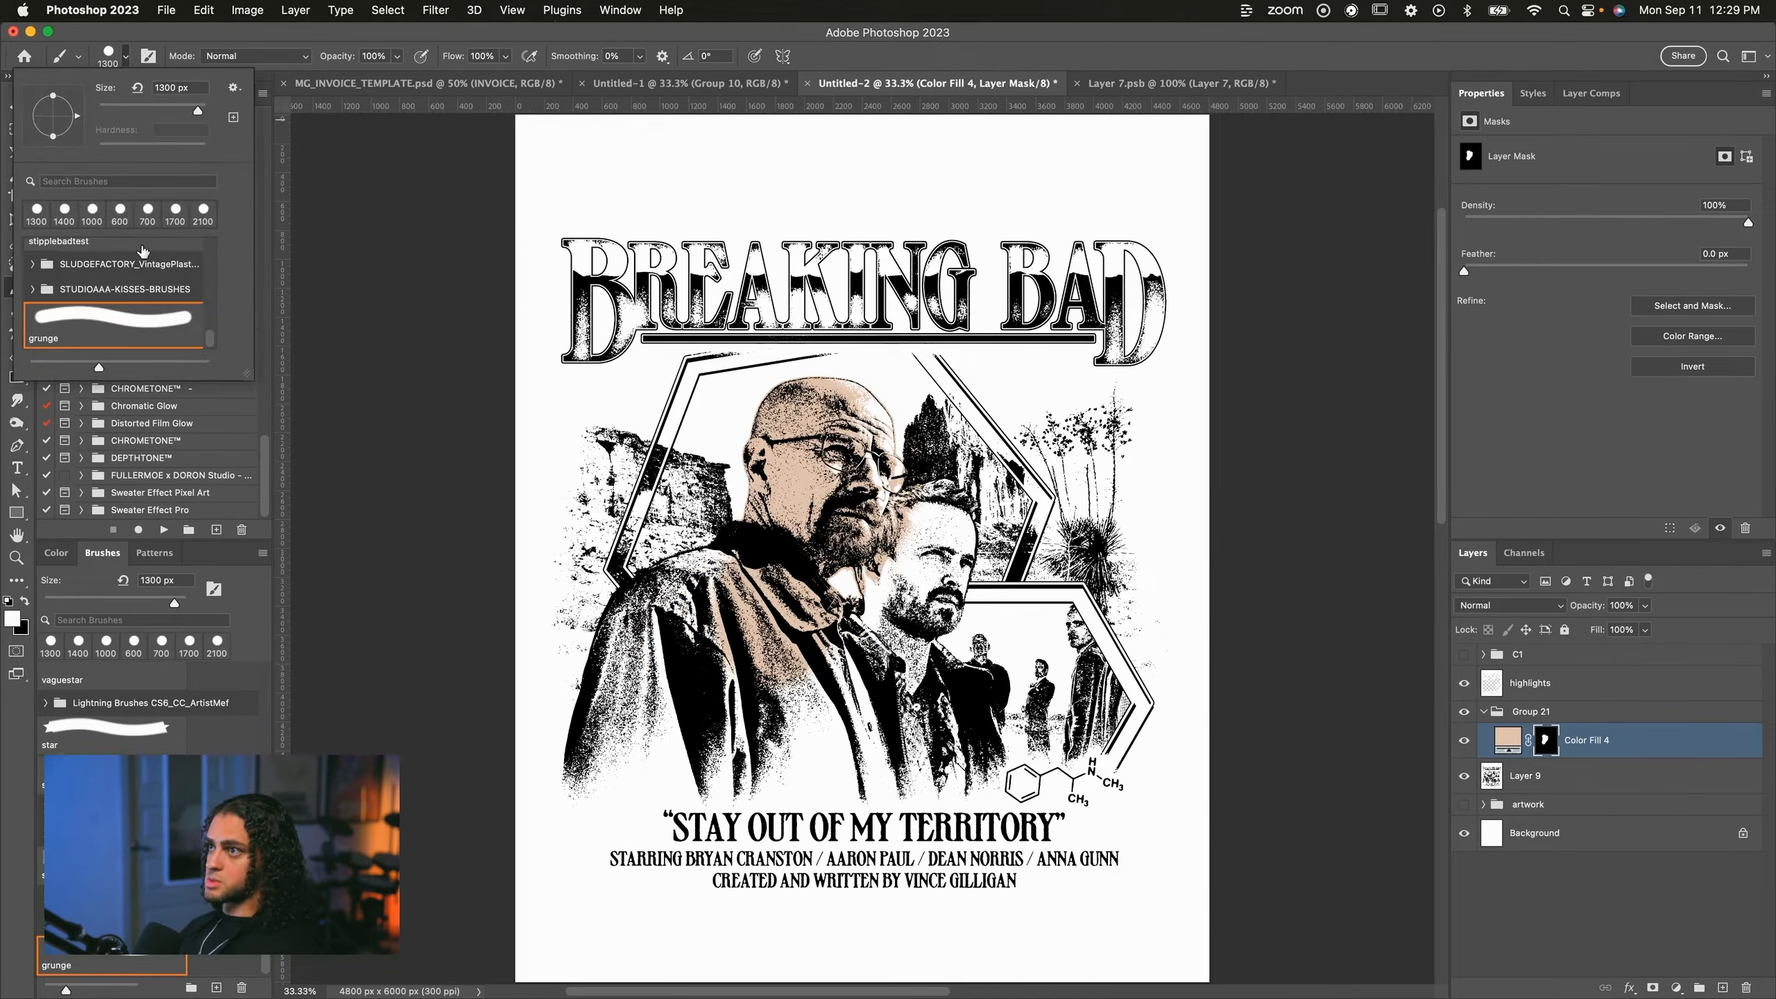
pyautogui.scroll(20, 143, 252)
pyautogui.click(140, 280)
pyautogui.click(791, 26)
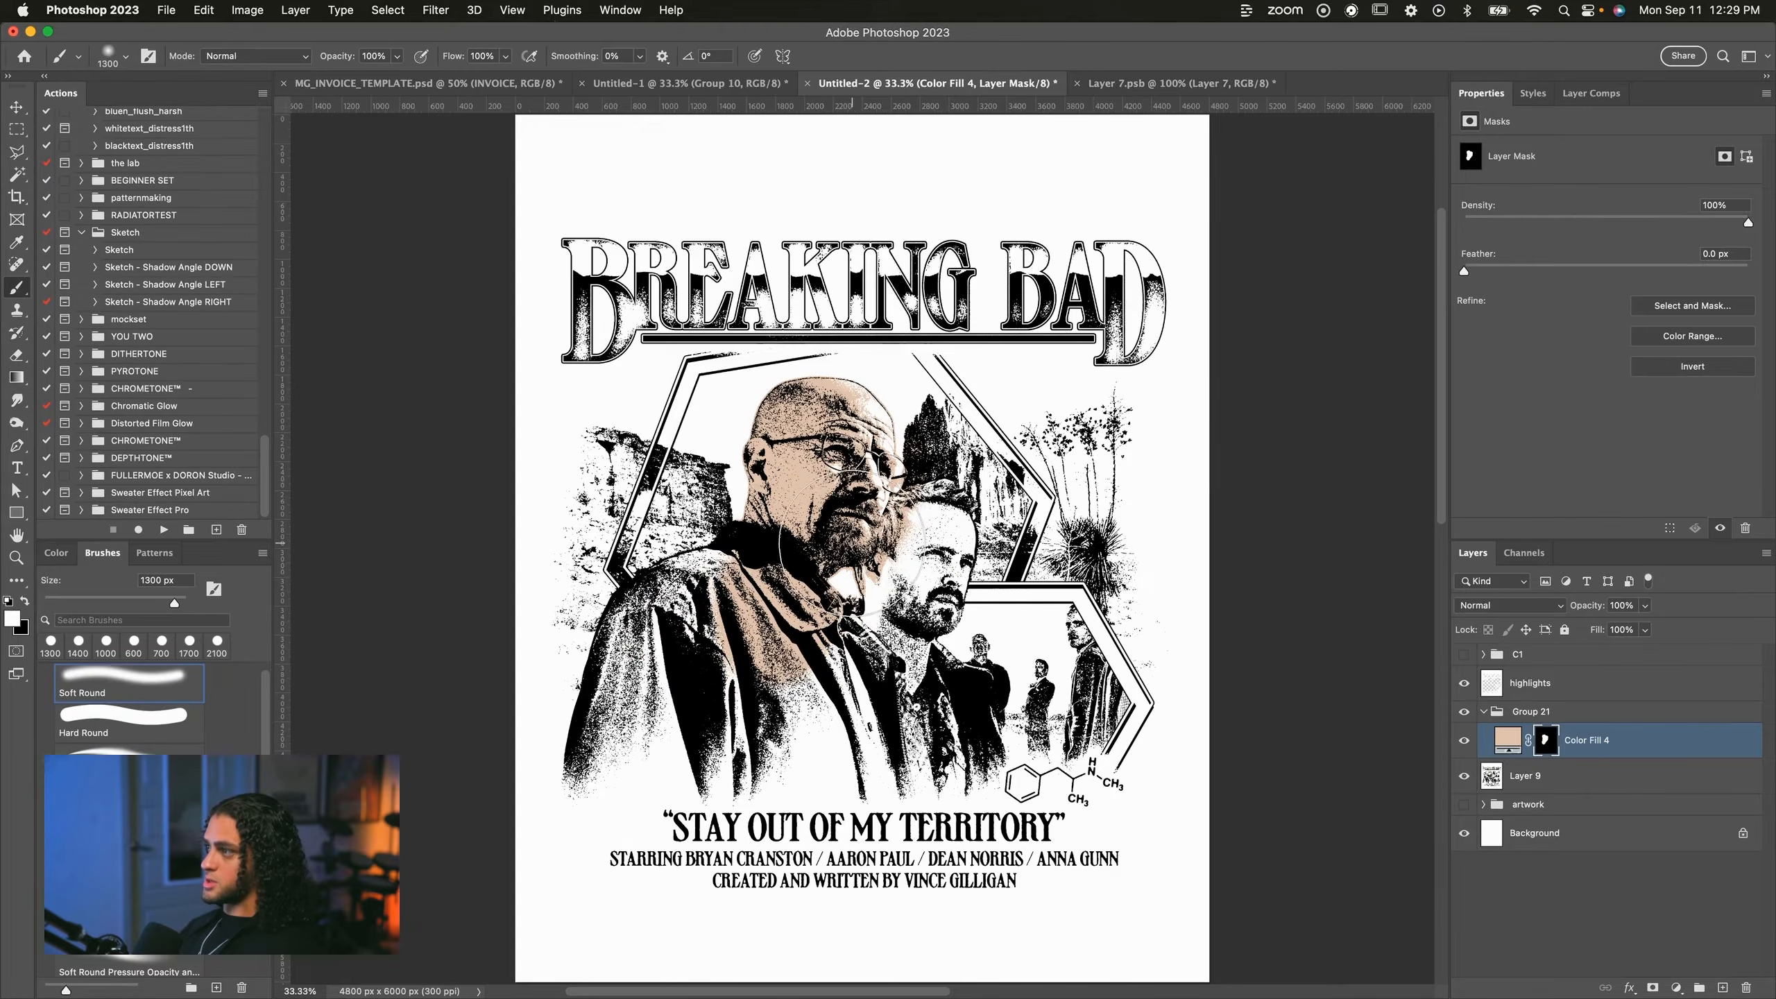
# Replace the tan fill's mask with a new inverted one and paint white at 1500 px over both main characters.
pyautogui.press('Delete')
pyautogui.click(1653, 988)
pyautogui.press('super+i')
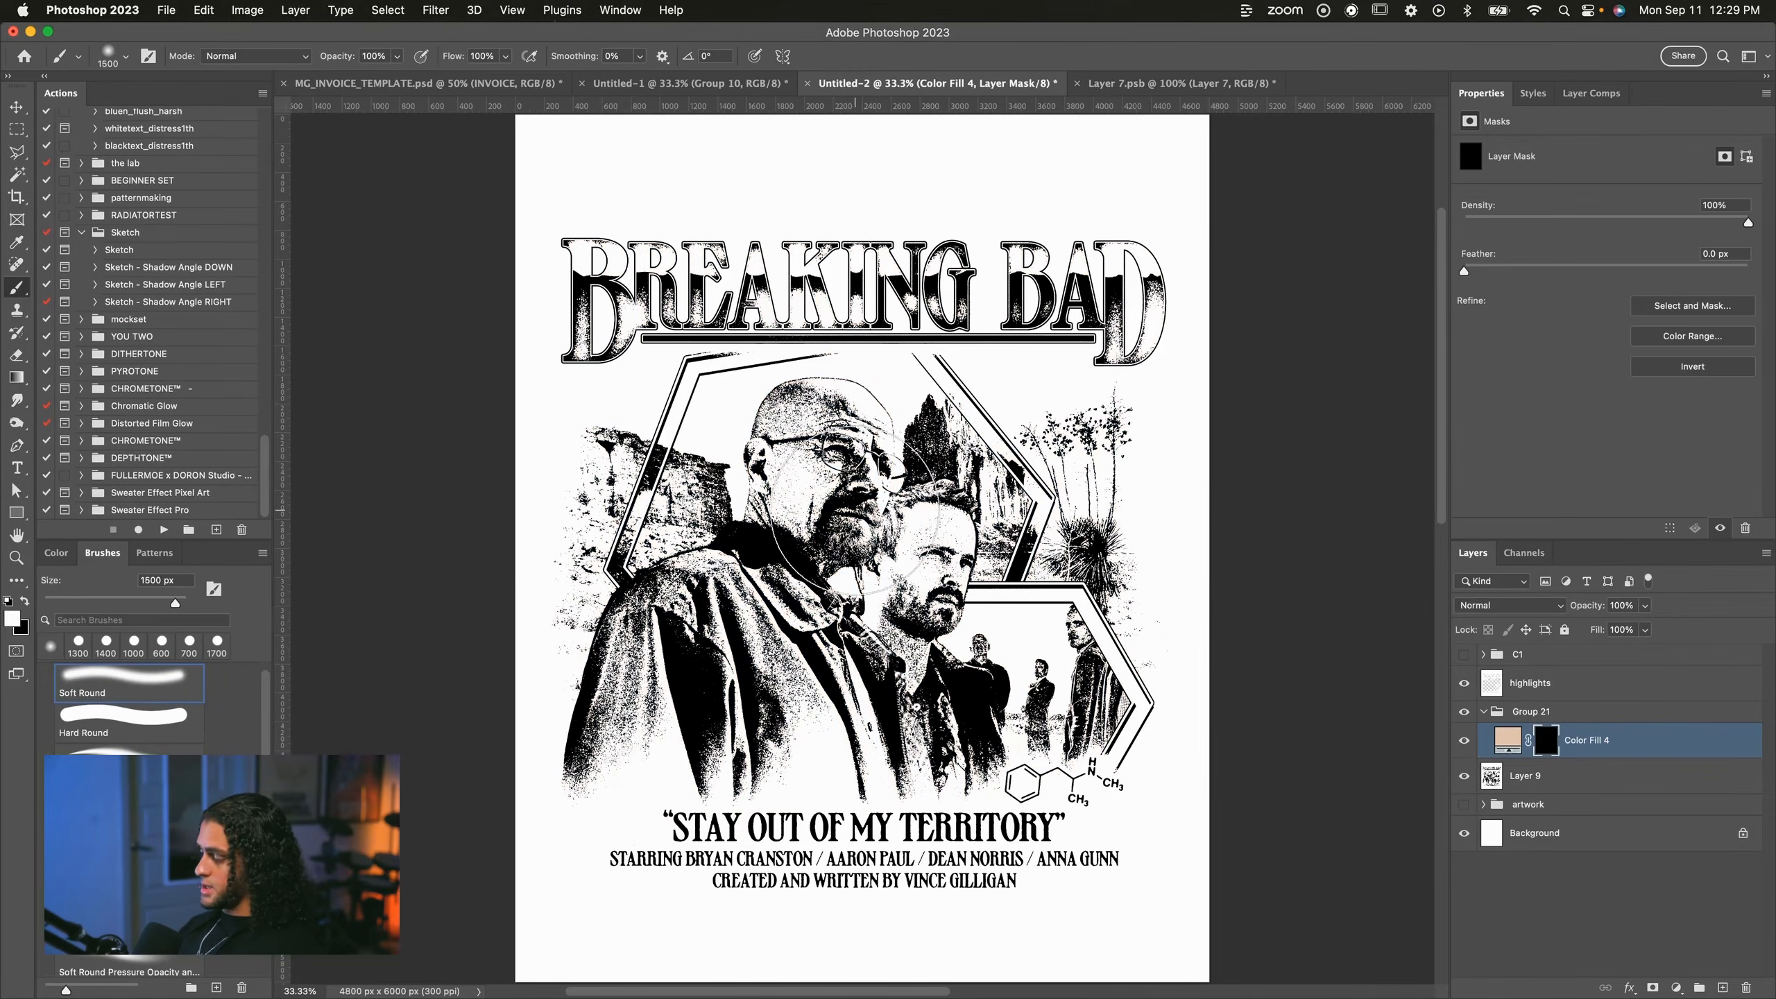
pyautogui.moveTo(836, 486)
pyautogui.mouseDown()
pyautogui.moveTo(797, 460)
pyautogui.moveTo(914, 619)
pyautogui.mouseUp()
pyautogui.press('v')
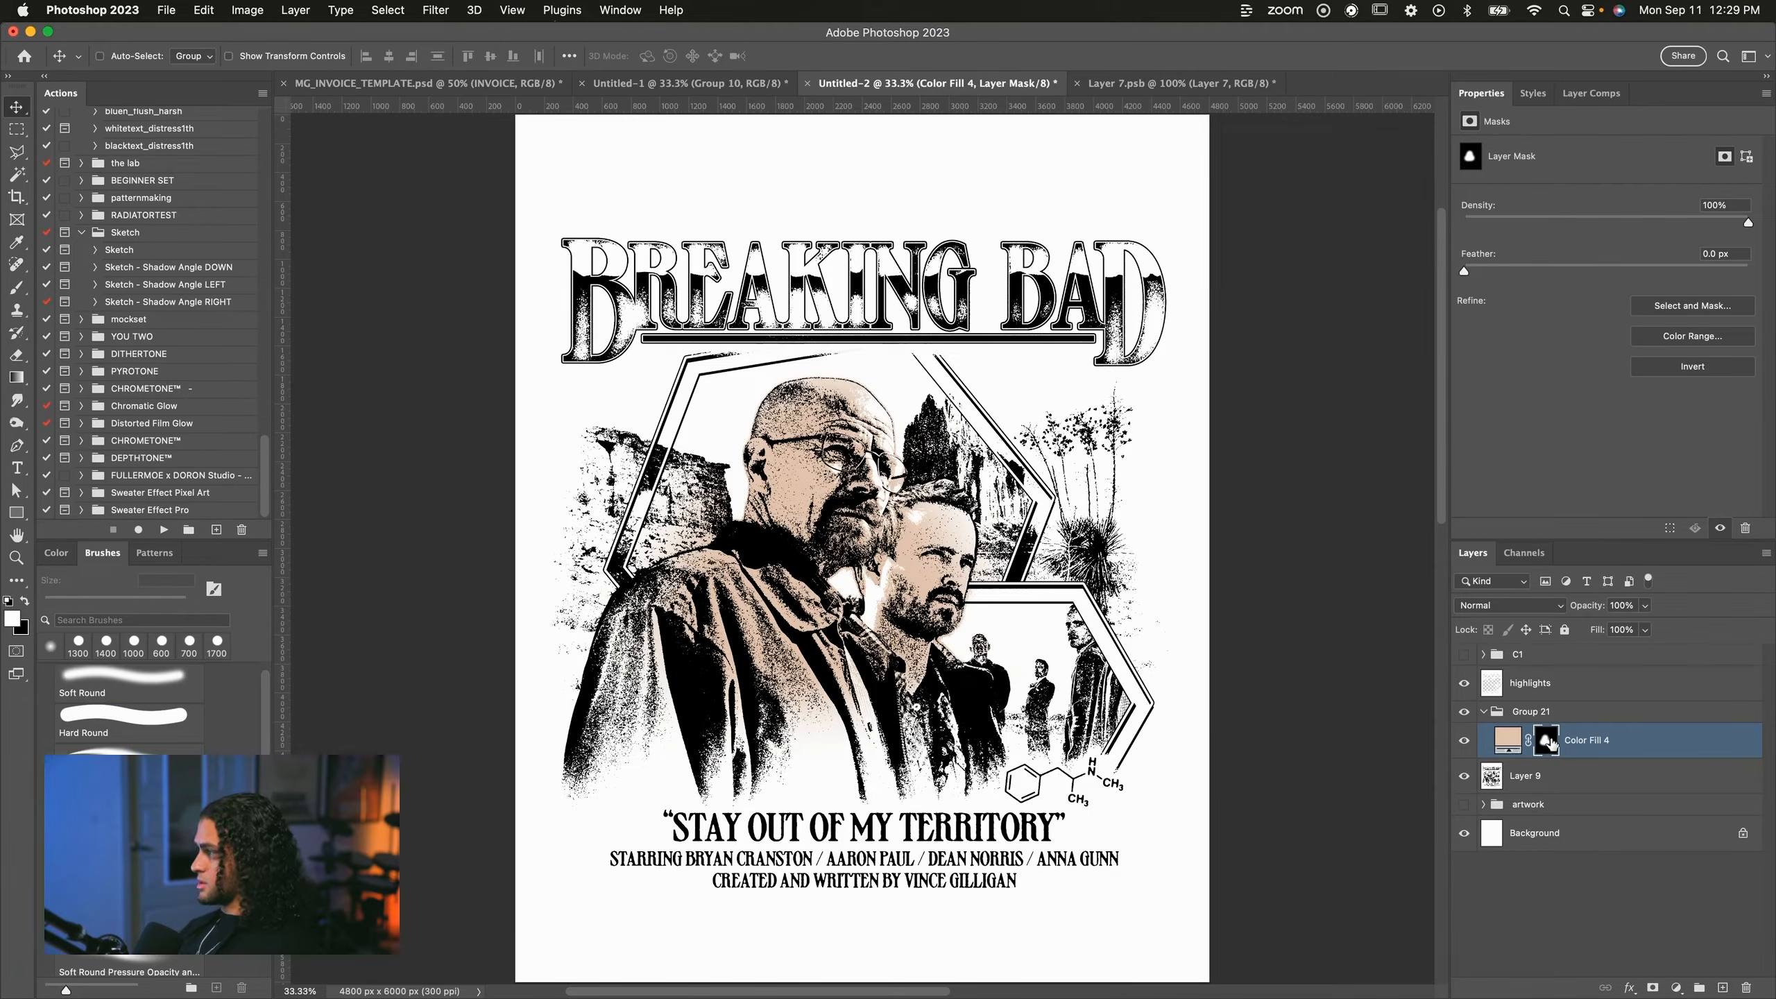
# Apply two Grain effects and Stamp with Light/Dark Balance 29 and Smoothness 4 to the tan fill's mask, and inspect the texture.
pyautogui.click(437, 9)
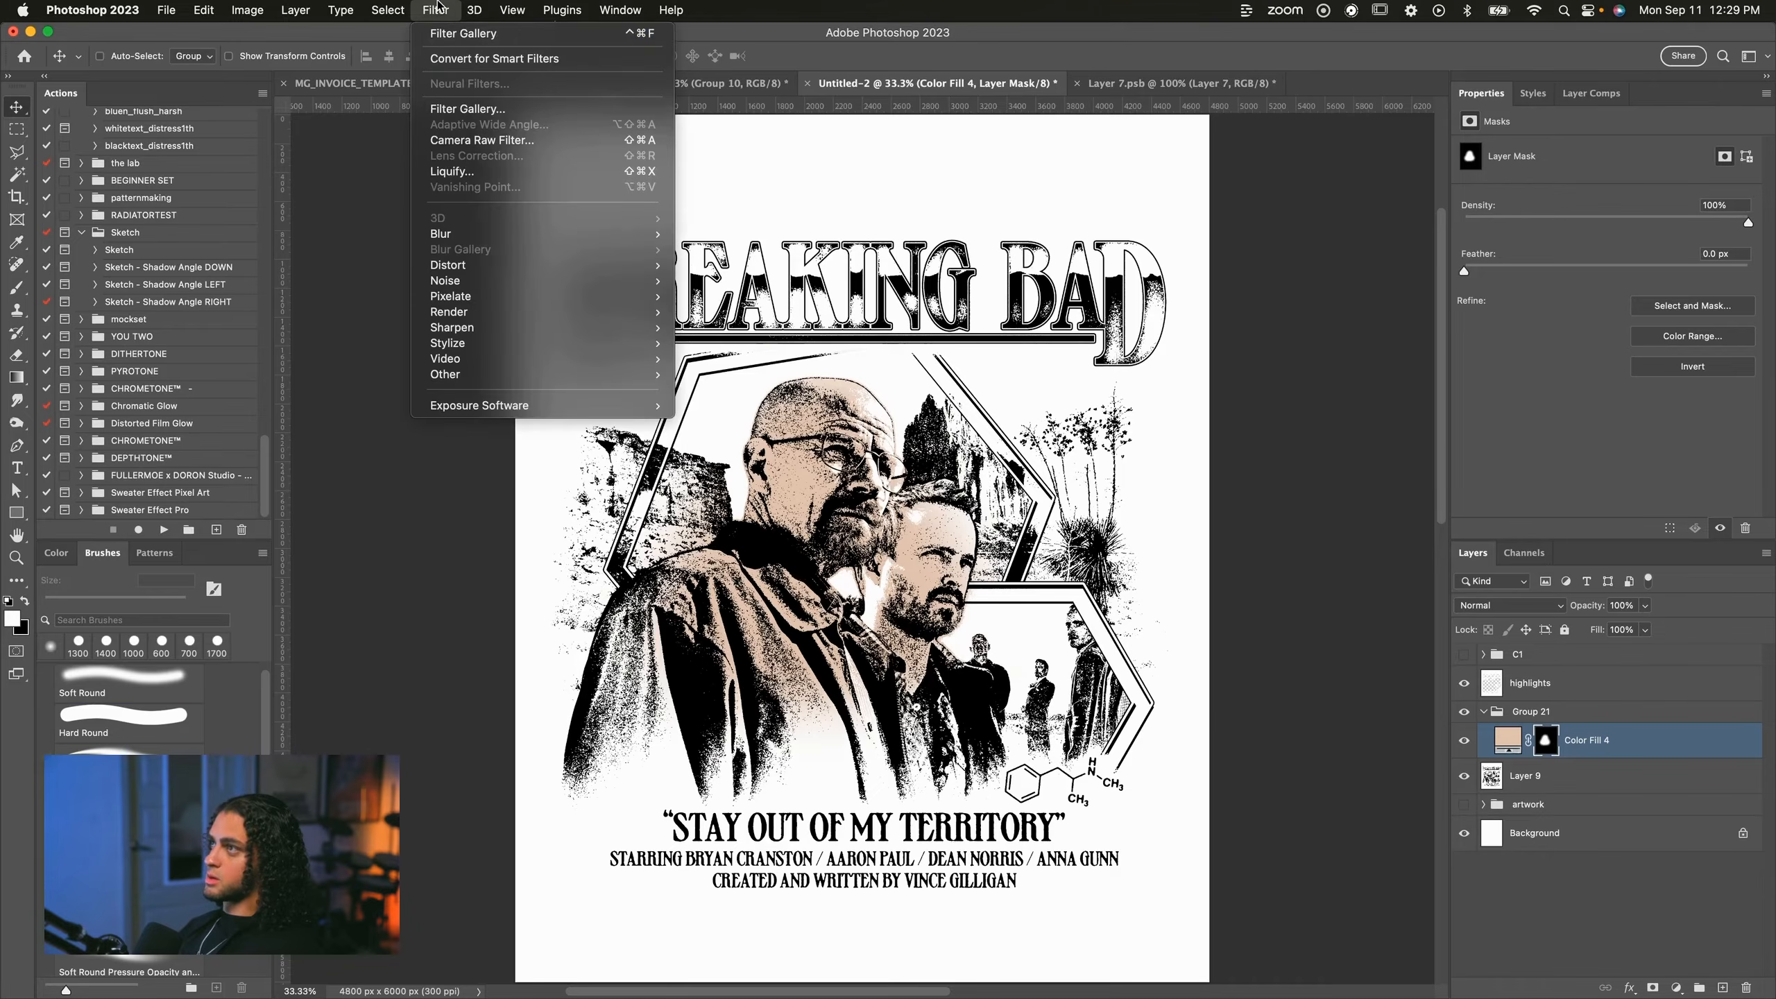
pyautogui.click(472, 110)
pyautogui.press('super+minus')
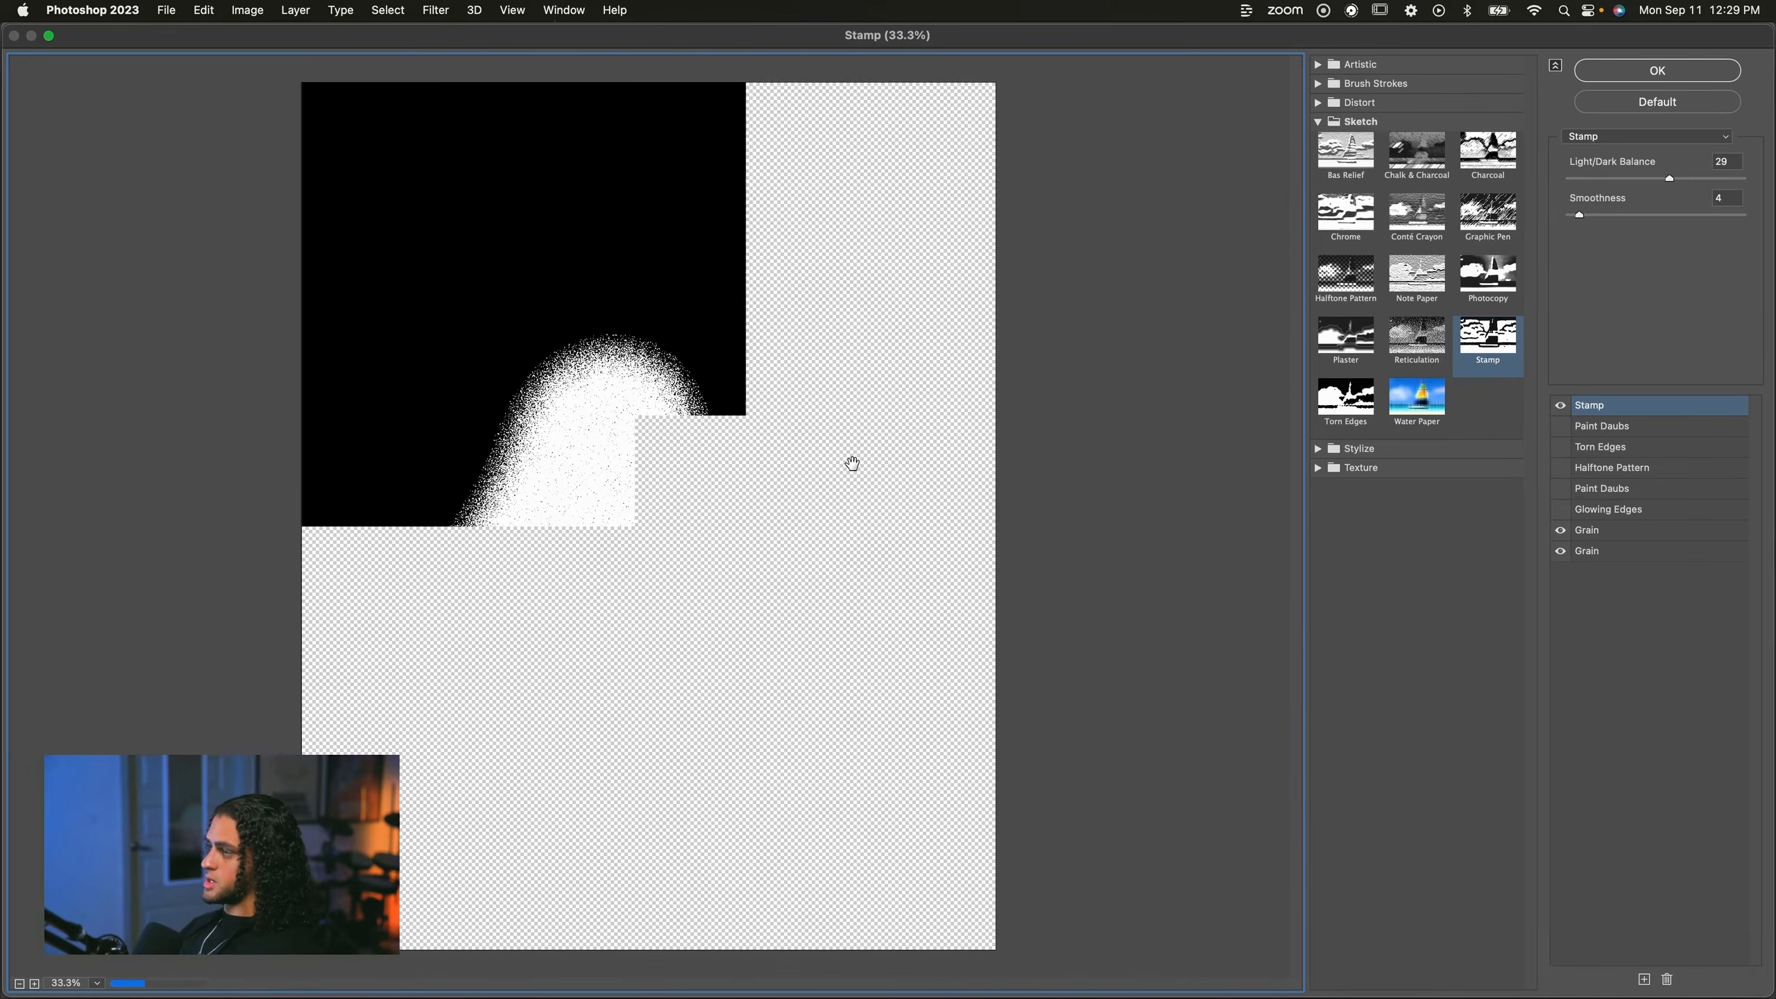
pyautogui.click(1607, 560)
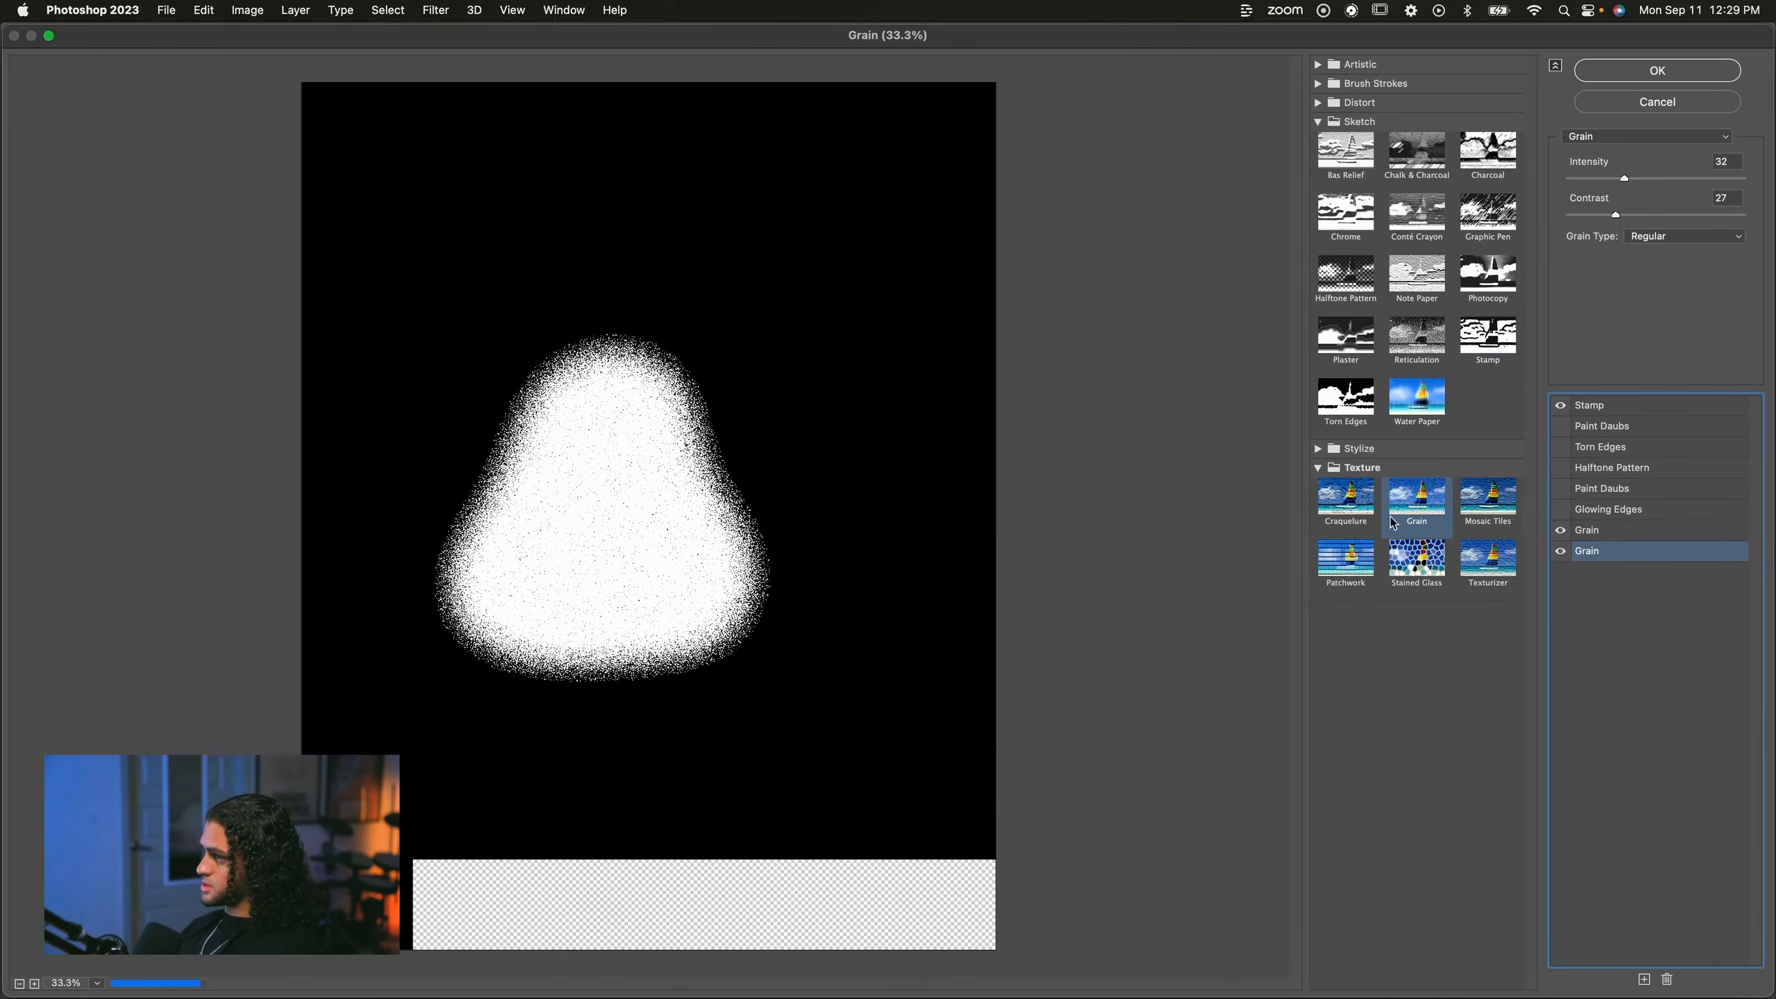
pyautogui.click(1629, 532)
pyautogui.click(1605, 410)
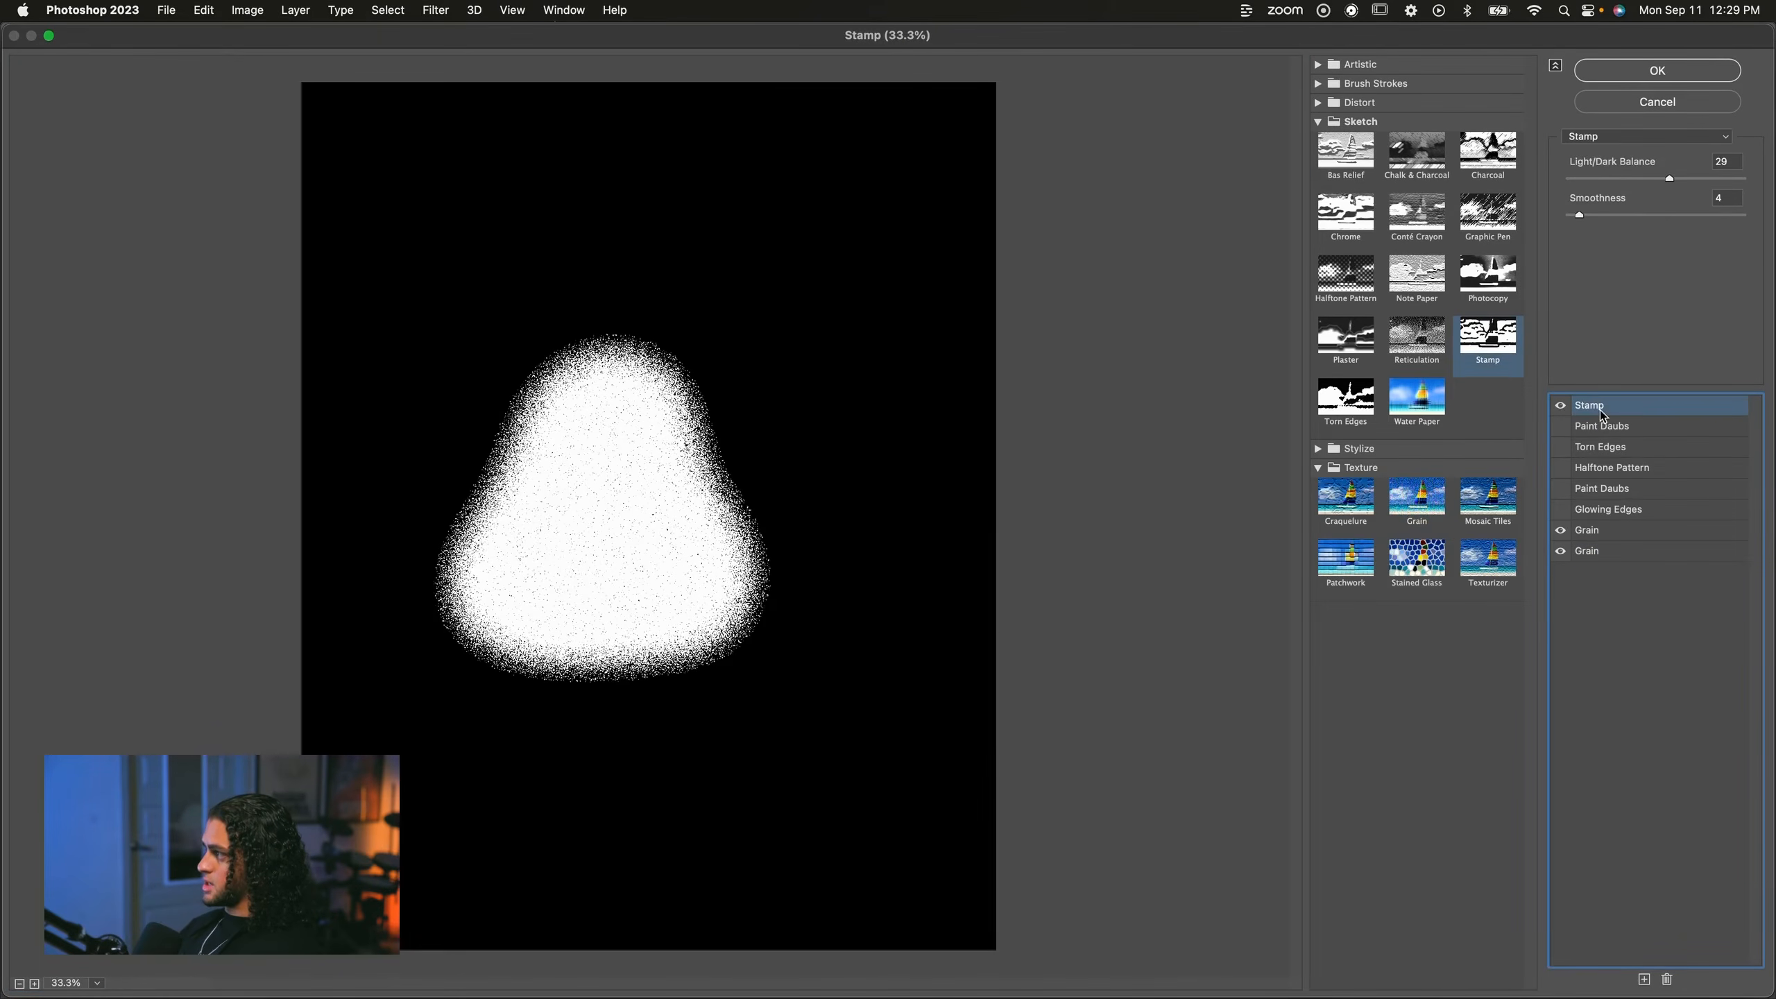
pyautogui.click(1589, 426)
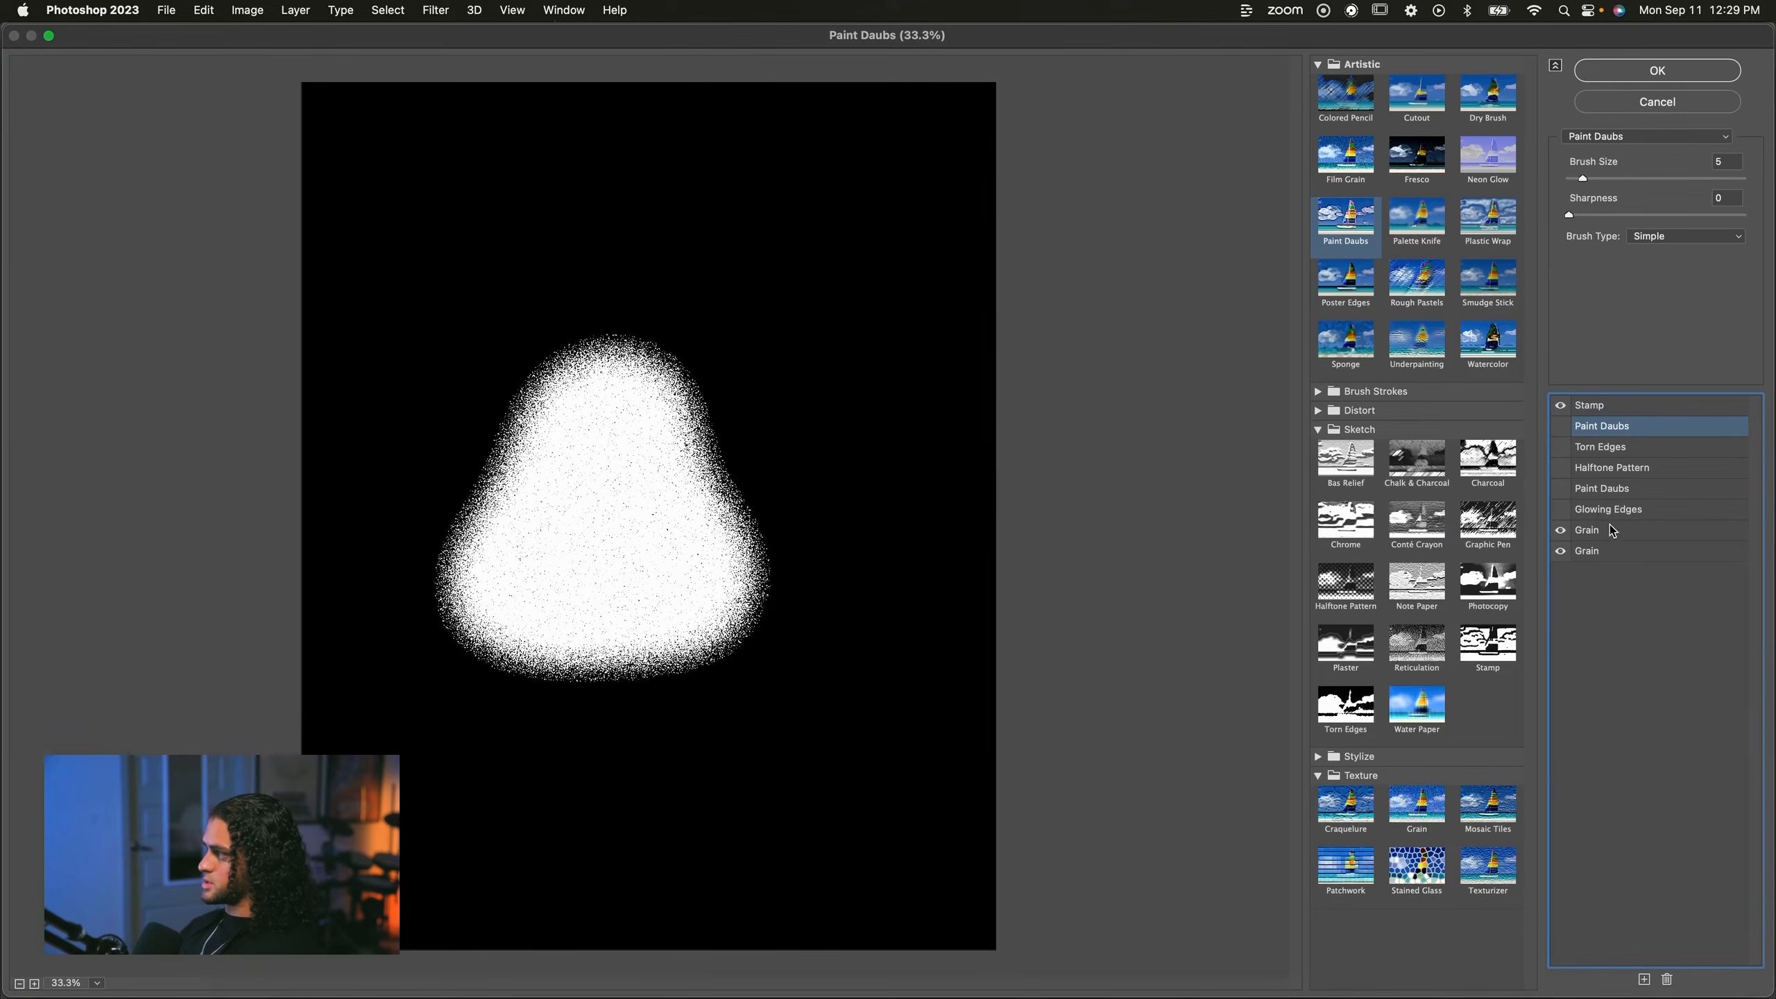
pyautogui.click(1608, 406)
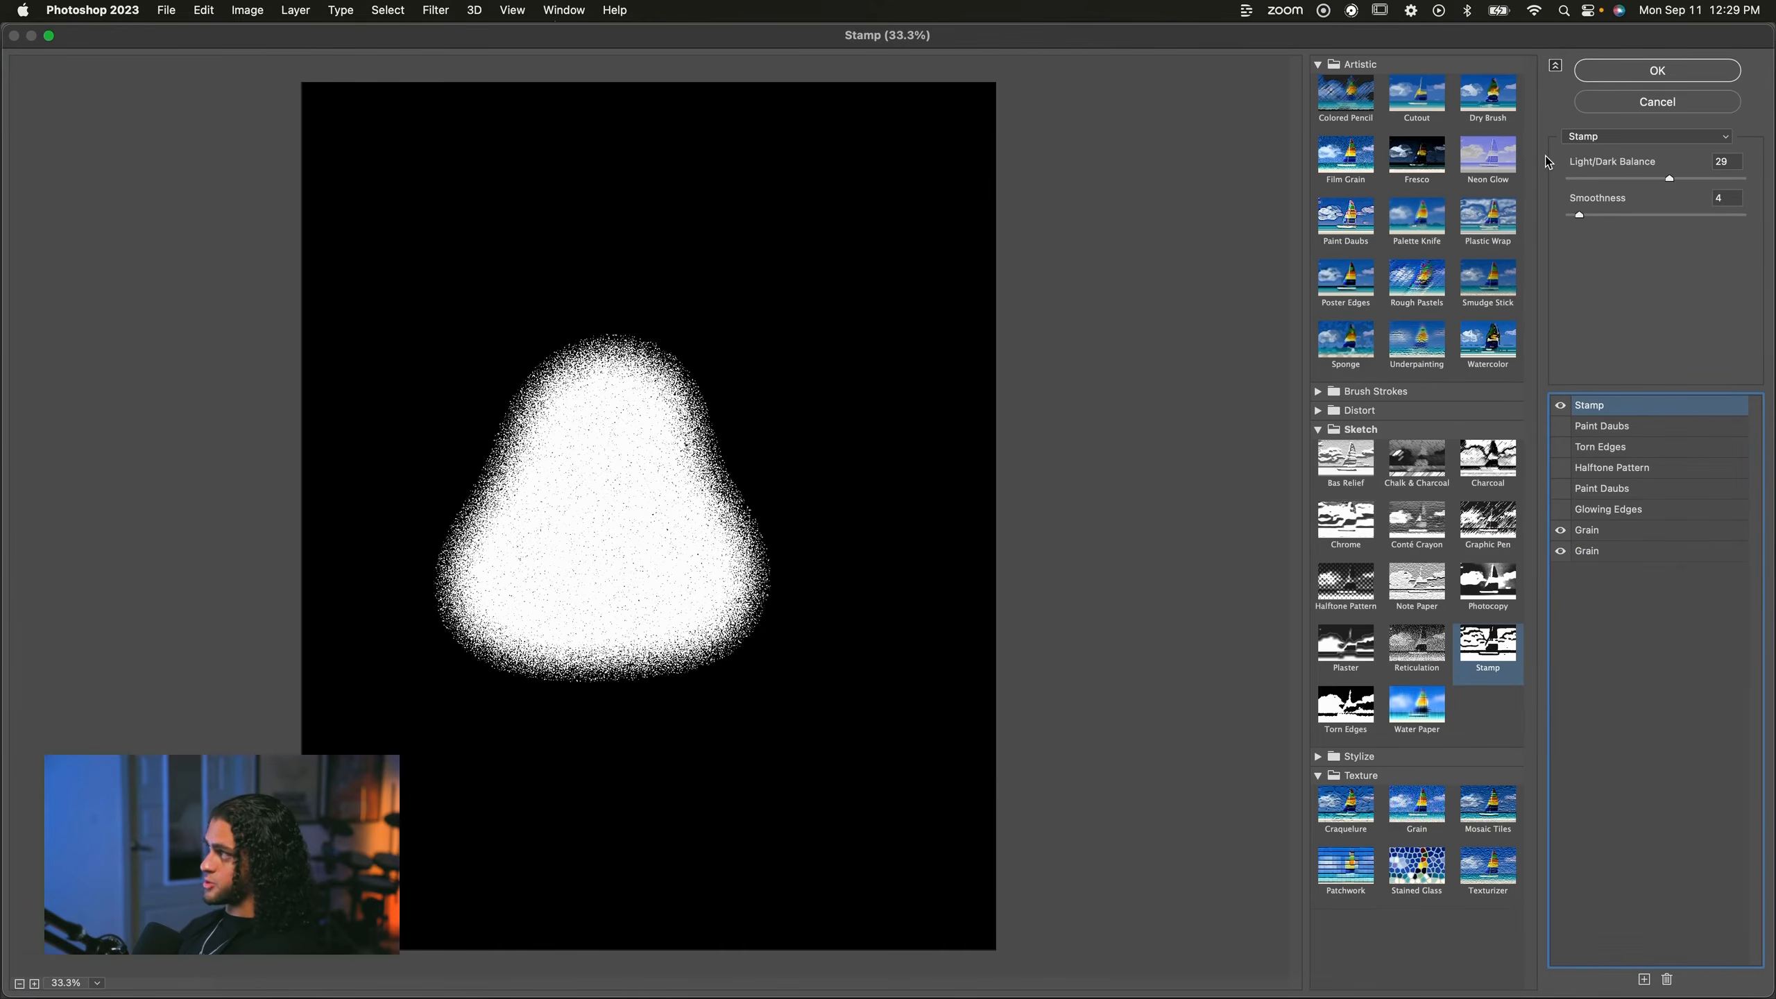
pyautogui.click(1644, 68)
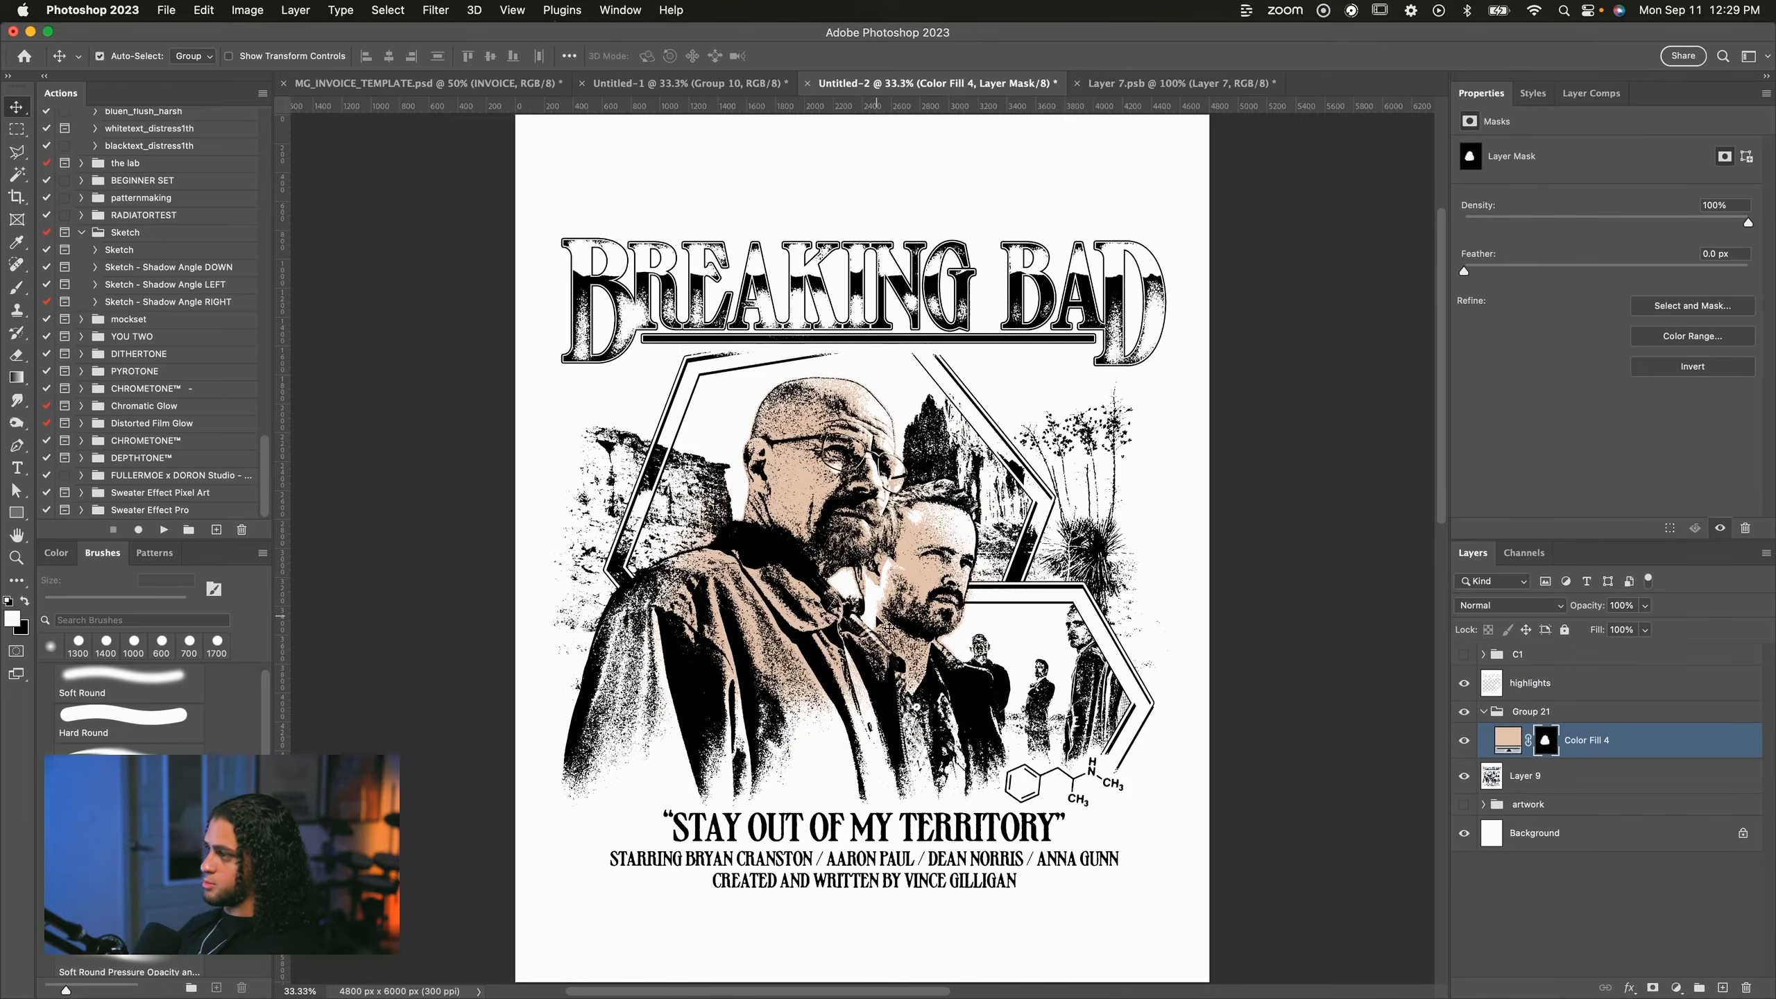
pyautogui.press('super+plus')
pyautogui.hscroll(5, 878, 621)
pyautogui.press('super+plus')
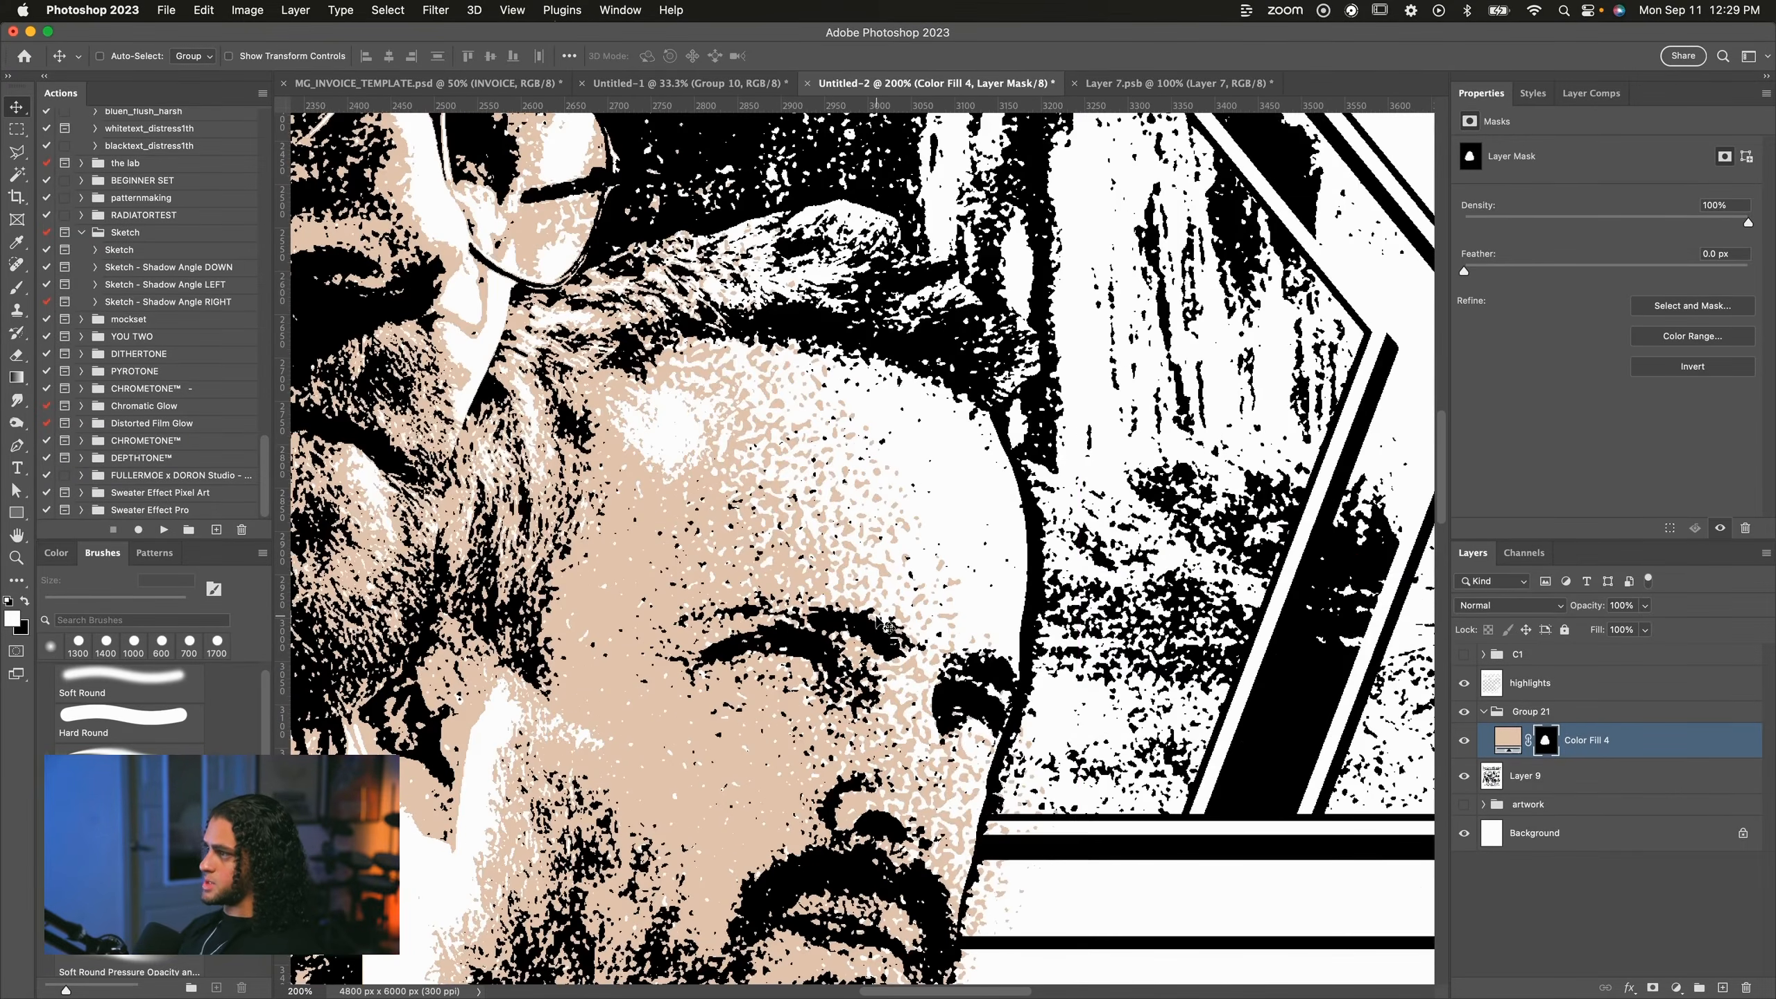
# Replace the tan fill's textured mask in Group 21 with a new blank mask.
pyautogui.press('super+minus')
pyautogui.press('super+minus')
pyautogui.scroll(3, 730, 373)
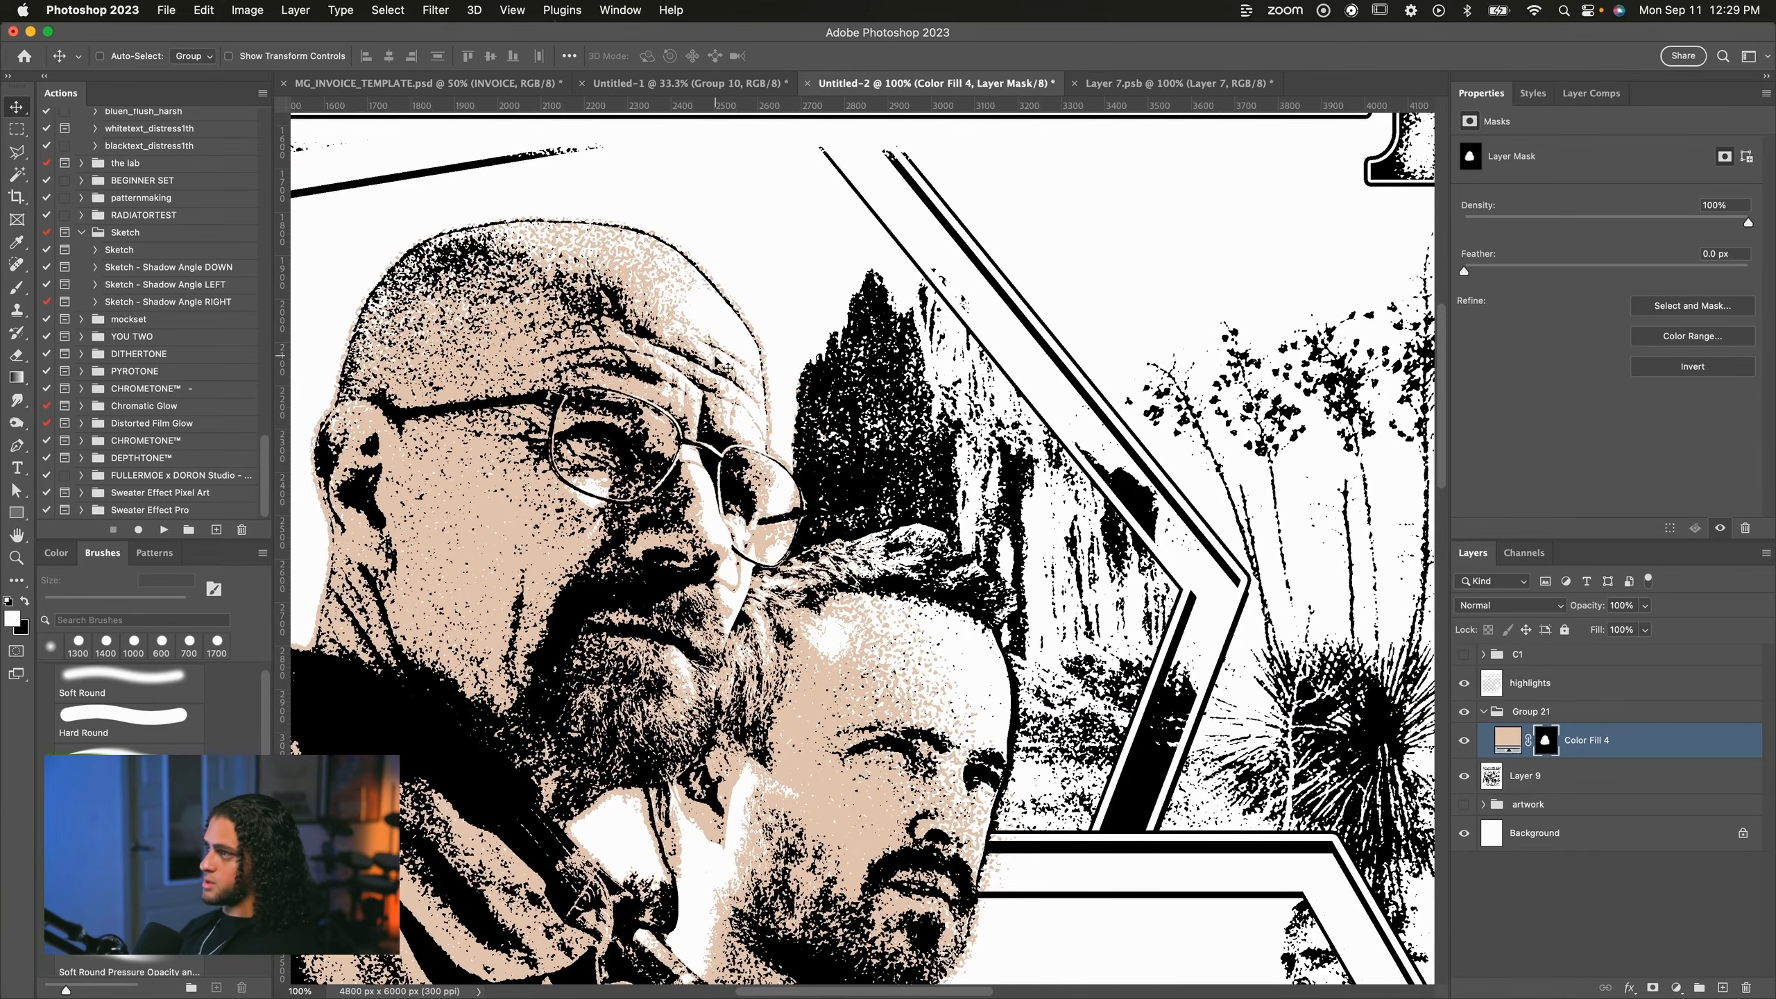
pyautogui.press('super+minus')
pyautogui.press('super+minus')
pyautogui.press('super+minus')
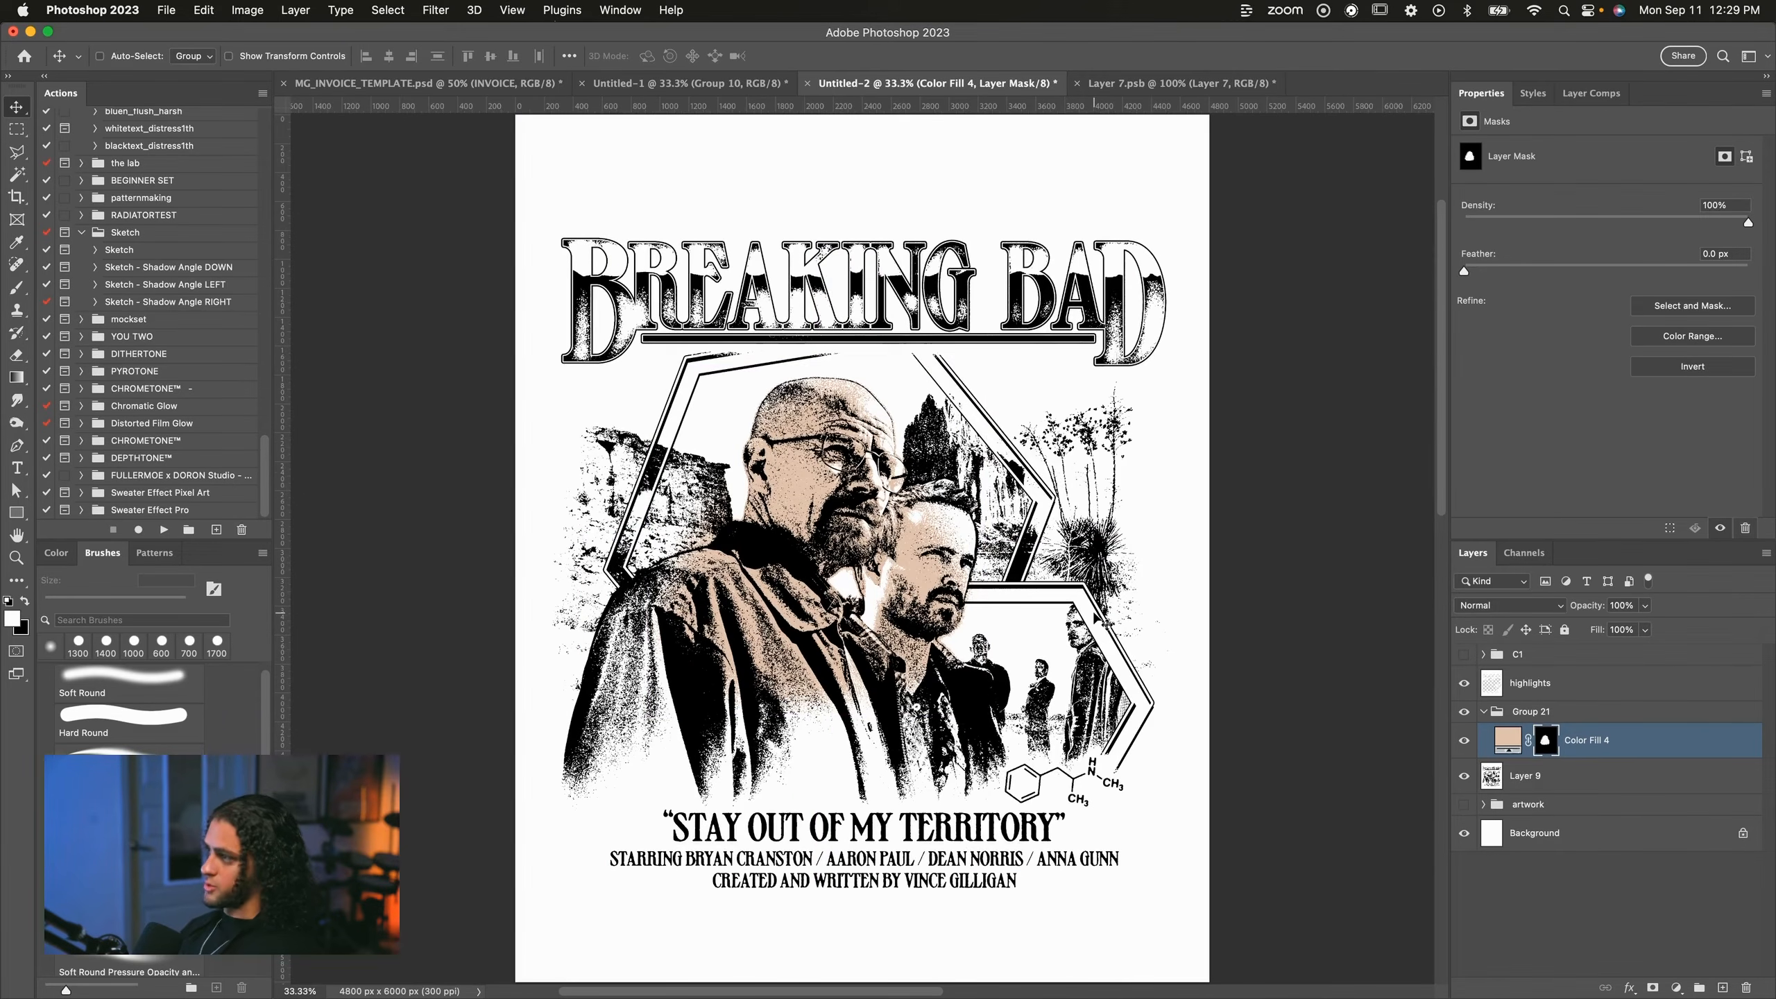
pyautogui.press('Delete')
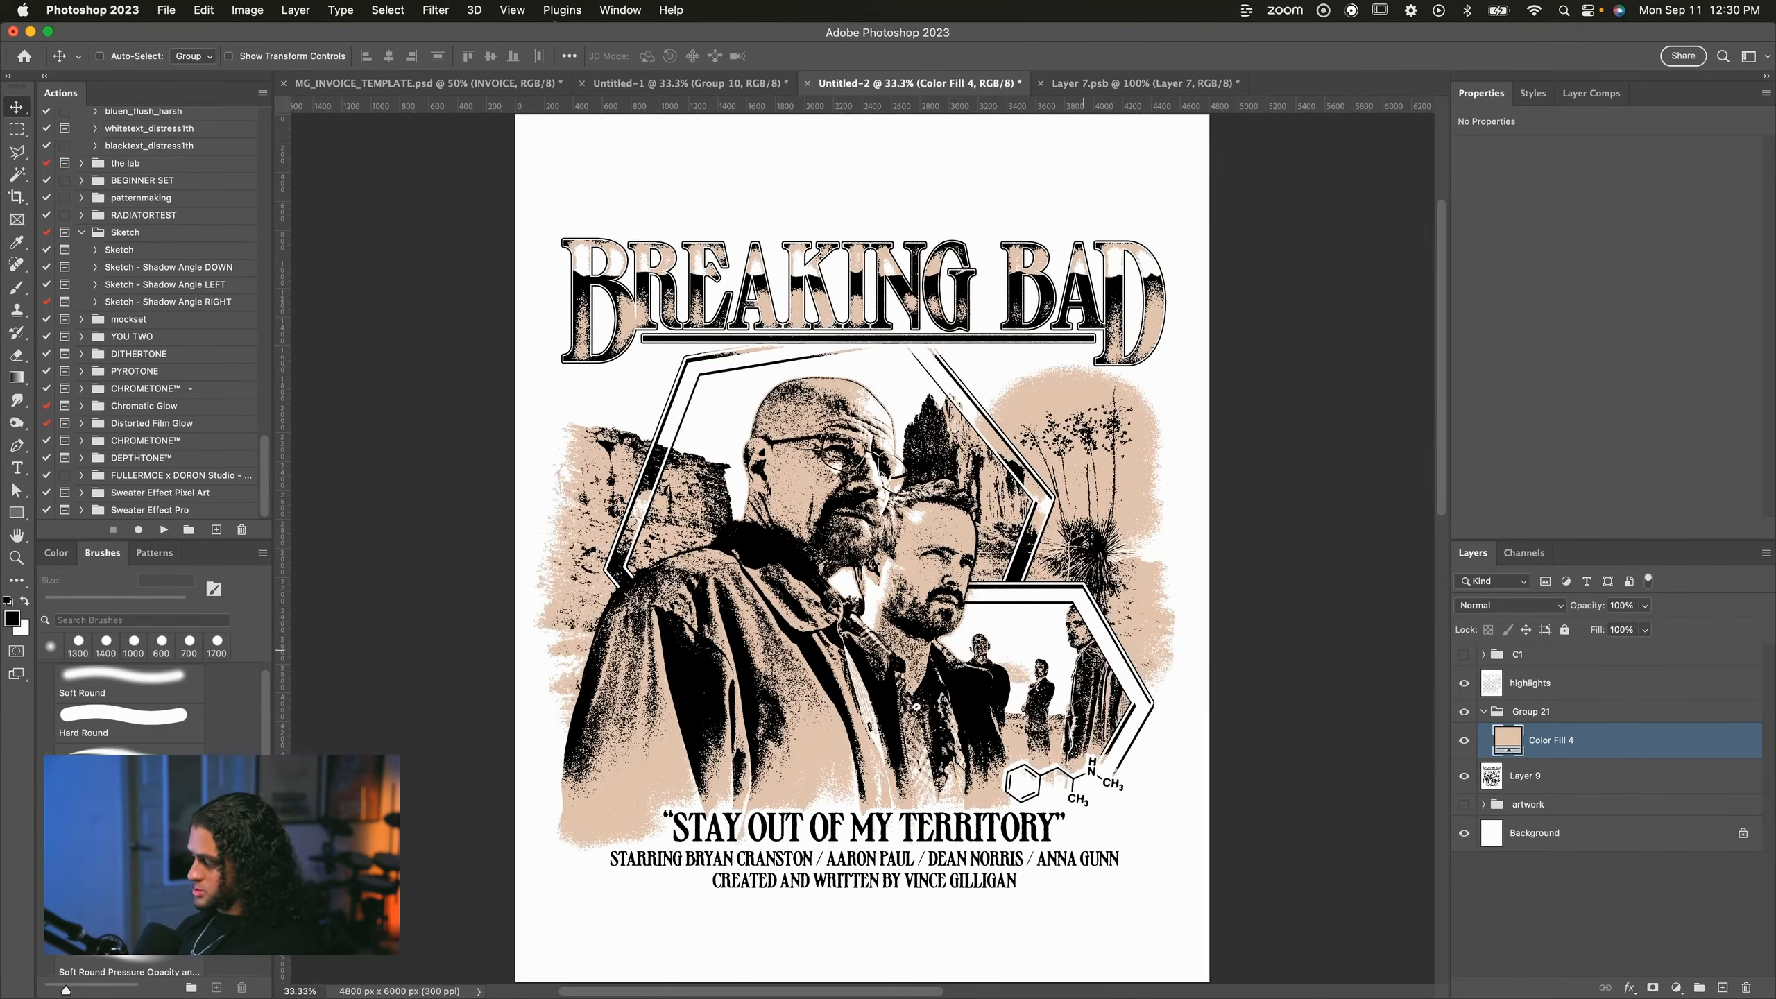
pyautogui.click(1653, 988)
# Paint black on the tan fill's mask with the Soft Round brush at 1600 px to fade the tan around the desert scenery and jacket bottoms.
pyautogui.press('b')
pyautogui.press('x')
pyautogui.press('x')
pyautogui.moveTo(1148, 546)
pyautogui.mouseDown()
pyautogui.moveTo(1105, 392)
pyautogui.moveTo(1089, 457)
pyautogui.mouseUp()
pyautogui.moveTo(566, 504)
pyautogui.mouseDown()
pyautogui.moveTo(552, 574)
pyautogui.moveTo(456, 635)
pyautogui.moveTo(505, 780)
pyautogui.moveTo(783, 812)
pyautogui.moveTo(686, 832)
pyautogui.moveTo(916, 924)
pyautogui.moveTo(809, 899)
pyautogui.mouseUp()
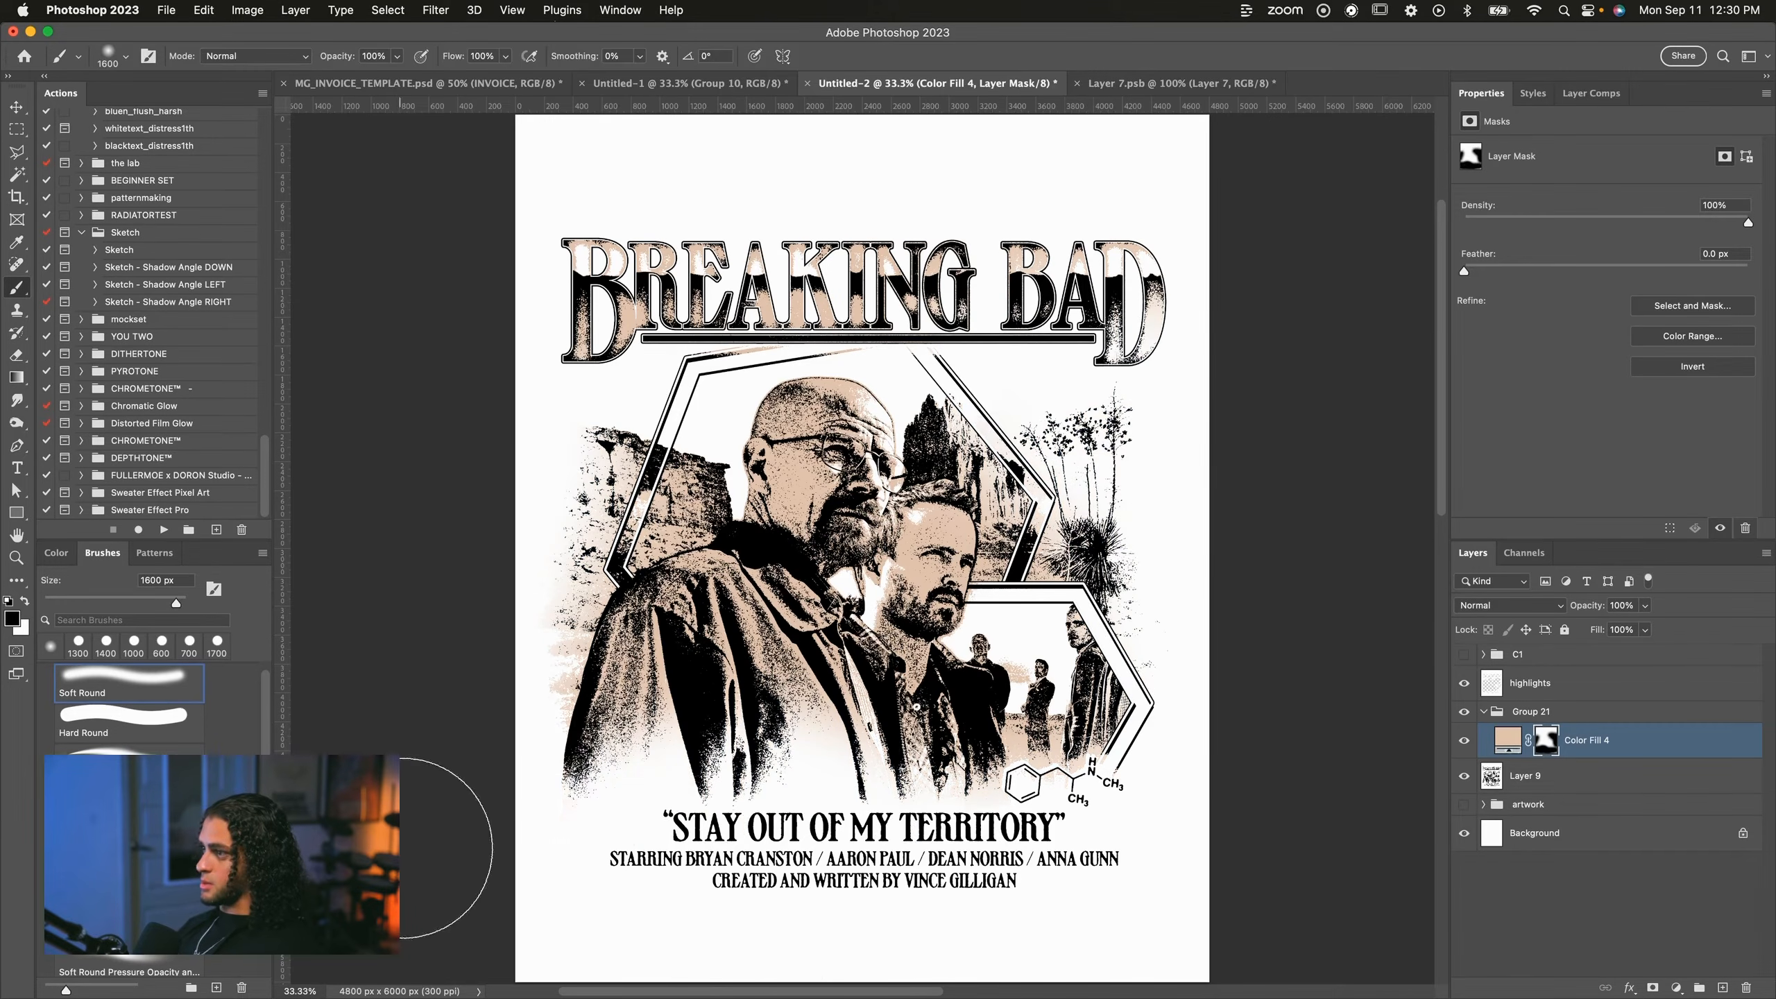
pyautogui.press('v')
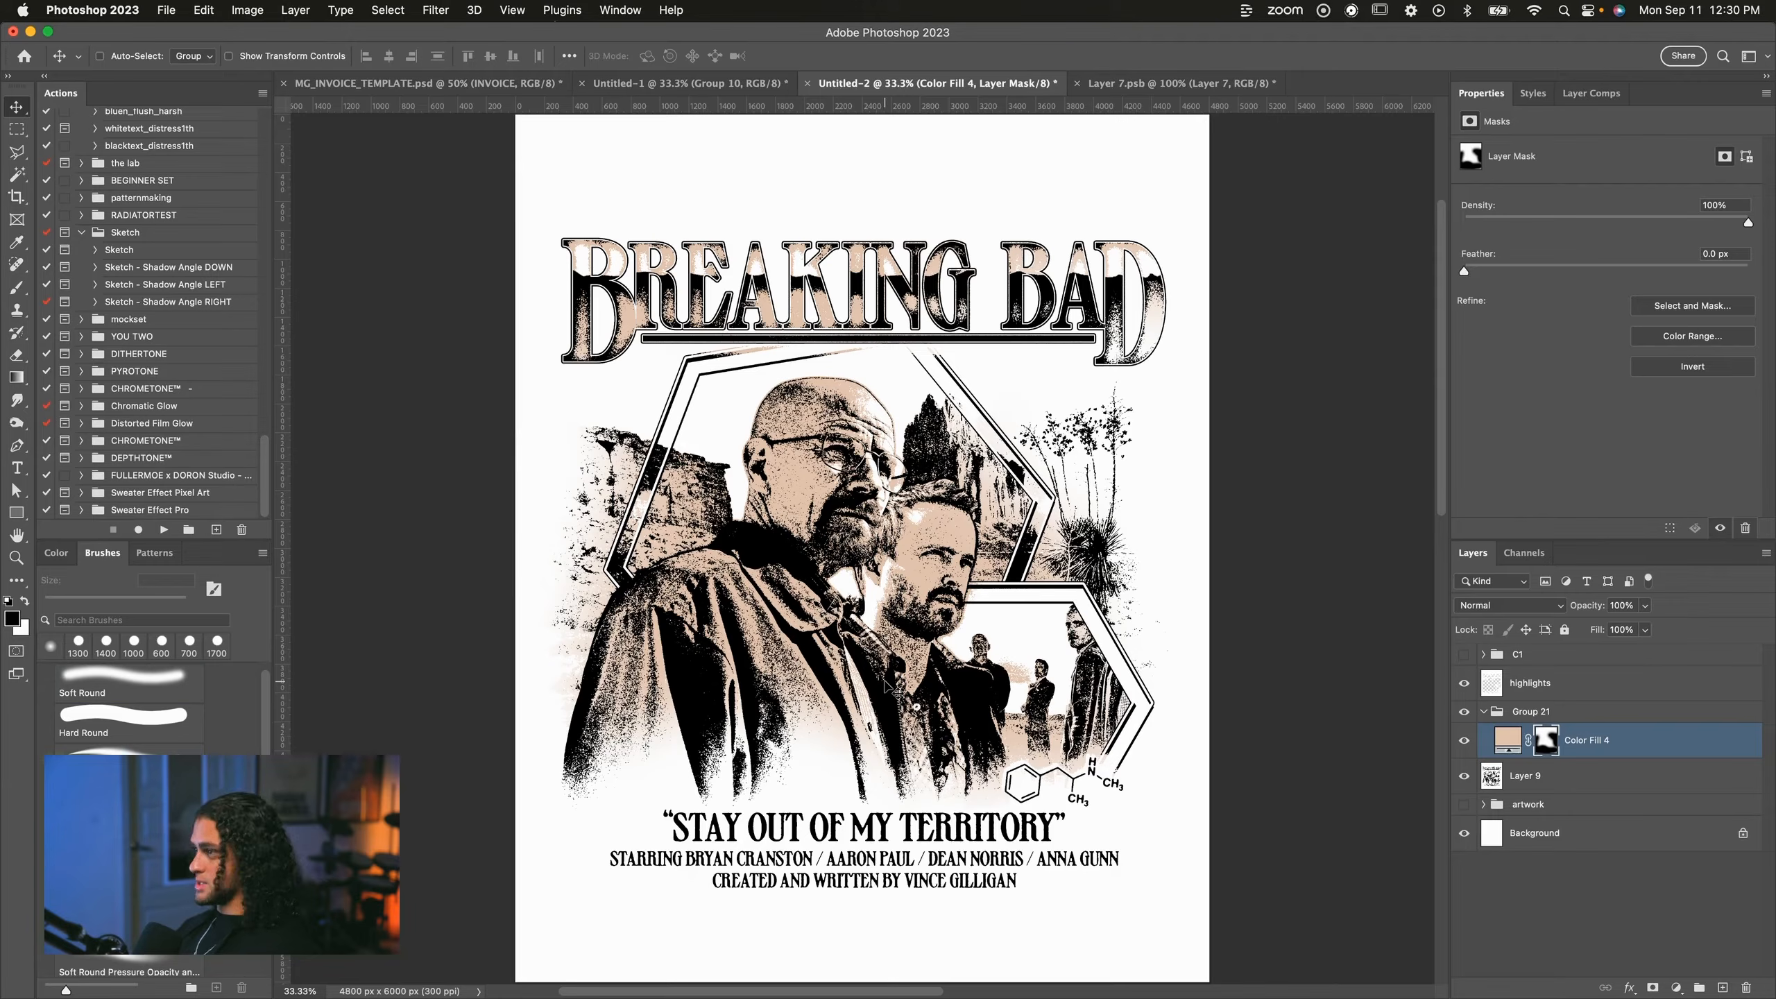
# Duplicate the tan fill layer, fill the copy's mask with white and change the copy's colour to light blue.
pyautogui.click(1631, 752)
pyautogui.press('super+j')
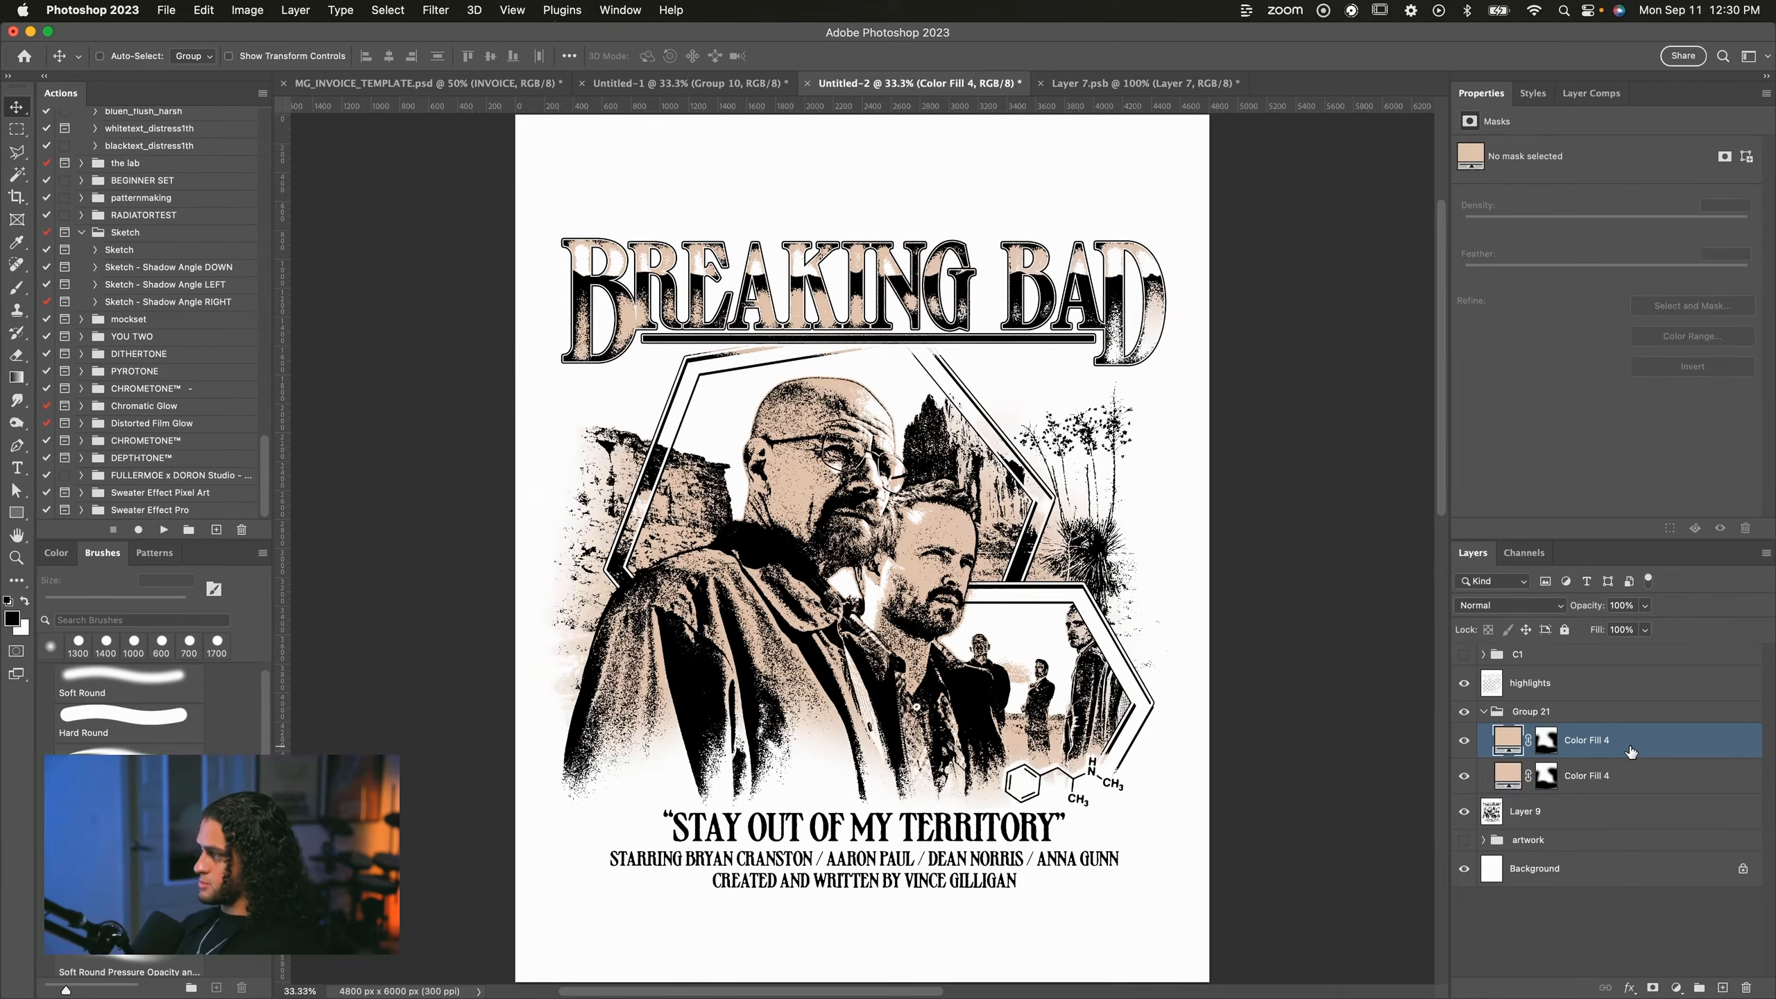
pyautogui.click(1546, 740)
pyautogui.press('super+BackSpace')
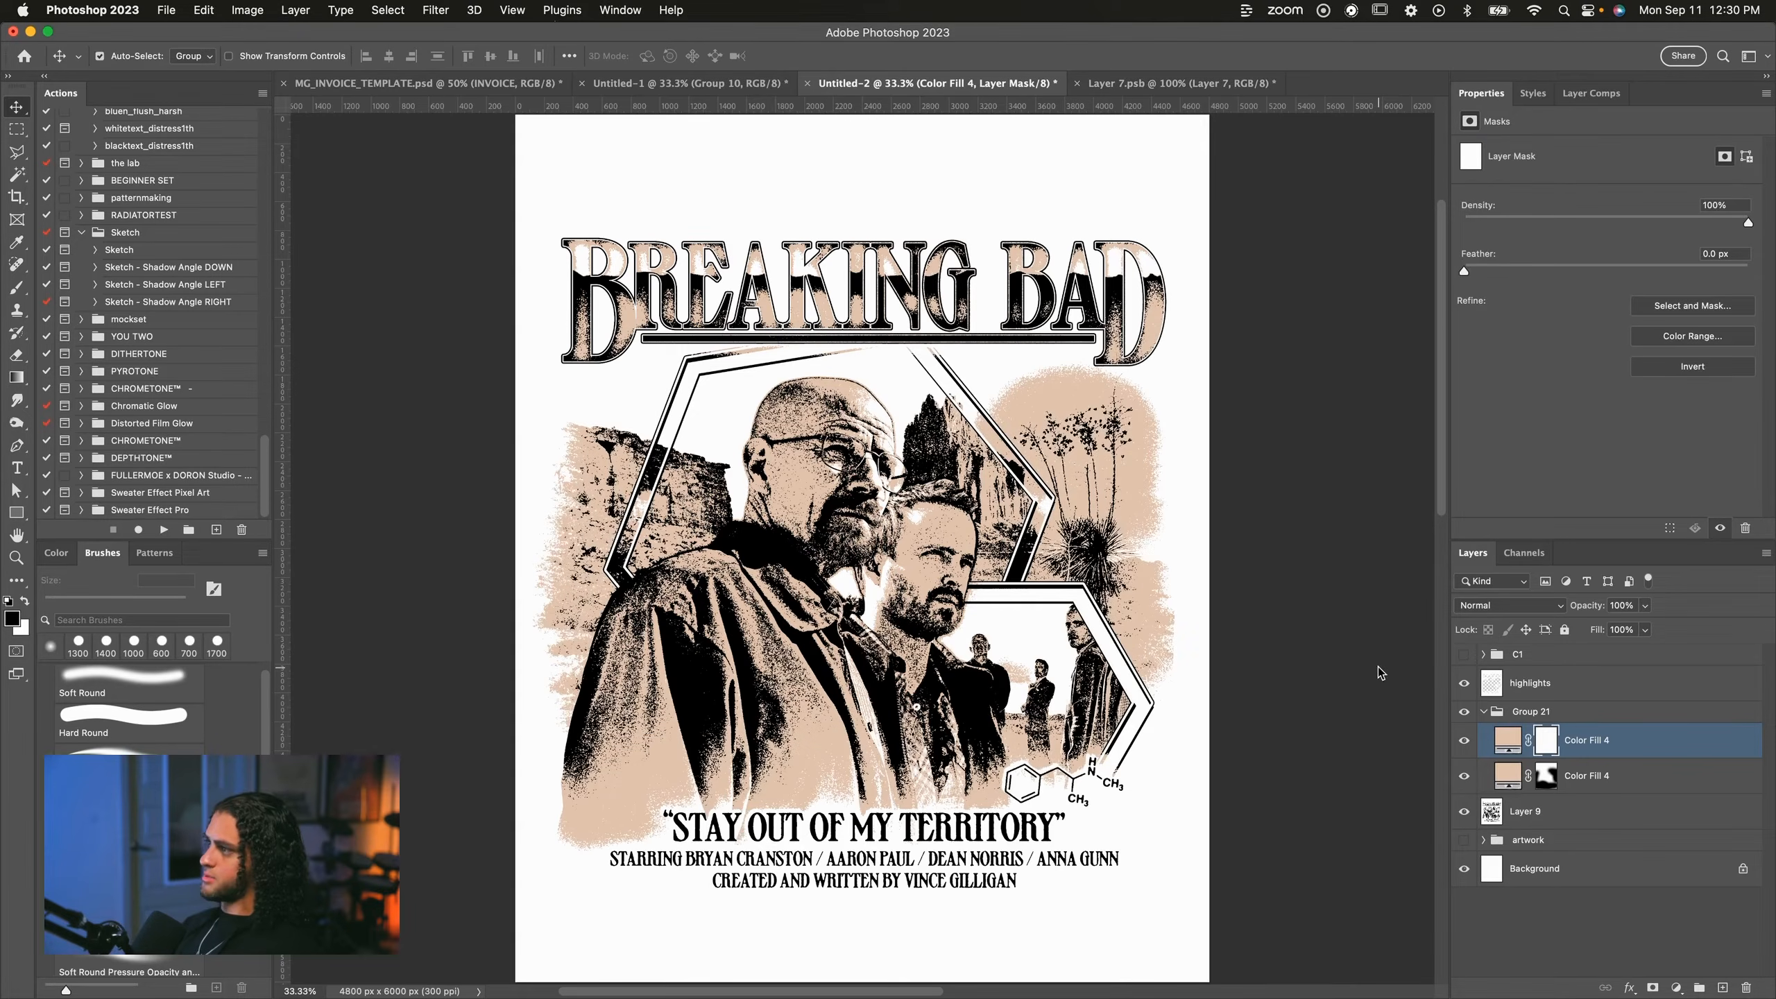
pyautogui.doubleClick(1519, 740)
pyautogui.moveTo(1369, 456); pyautogui.dragTo(1362, 382)
pyautogui.click(1224, 311)
pyautogui.moveTo(1355, 370); pyautogui.dragTo(1354, 363)
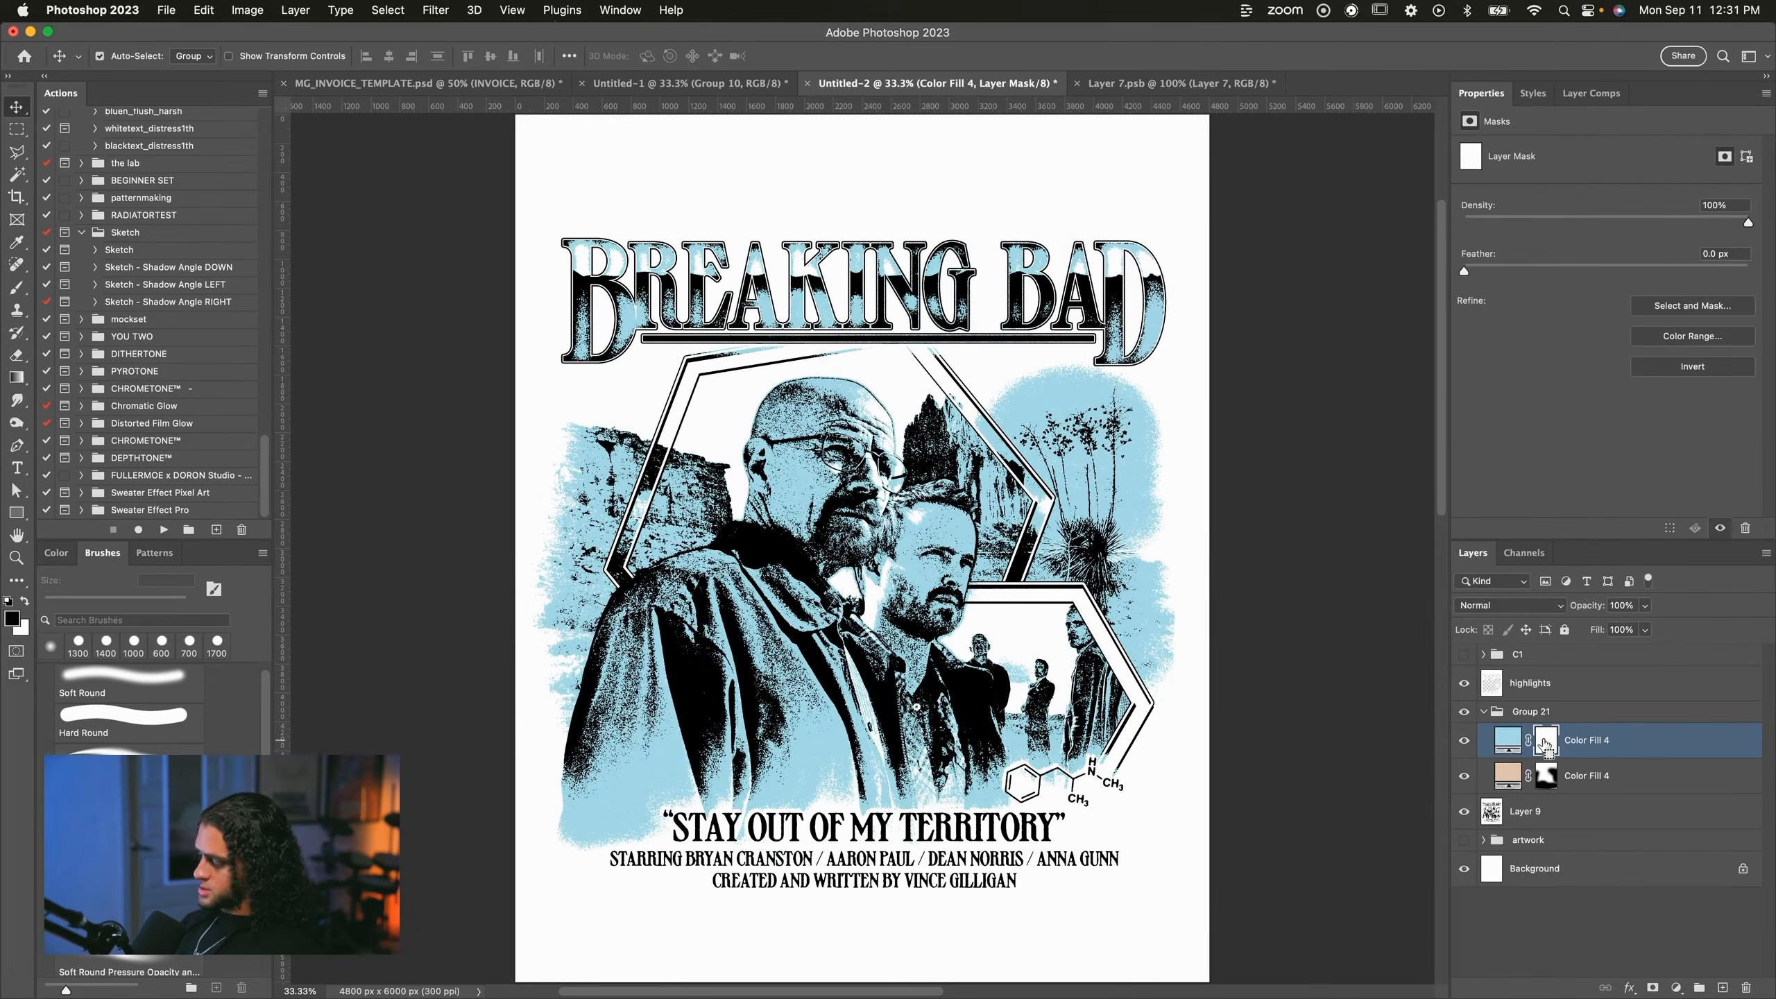
# Invert the blue fill's mask and paint white with the Soft Round brush at 900 px over the cliffs behind the bald man.
pyautogui.press('super+i')
pyautogui.press('b')
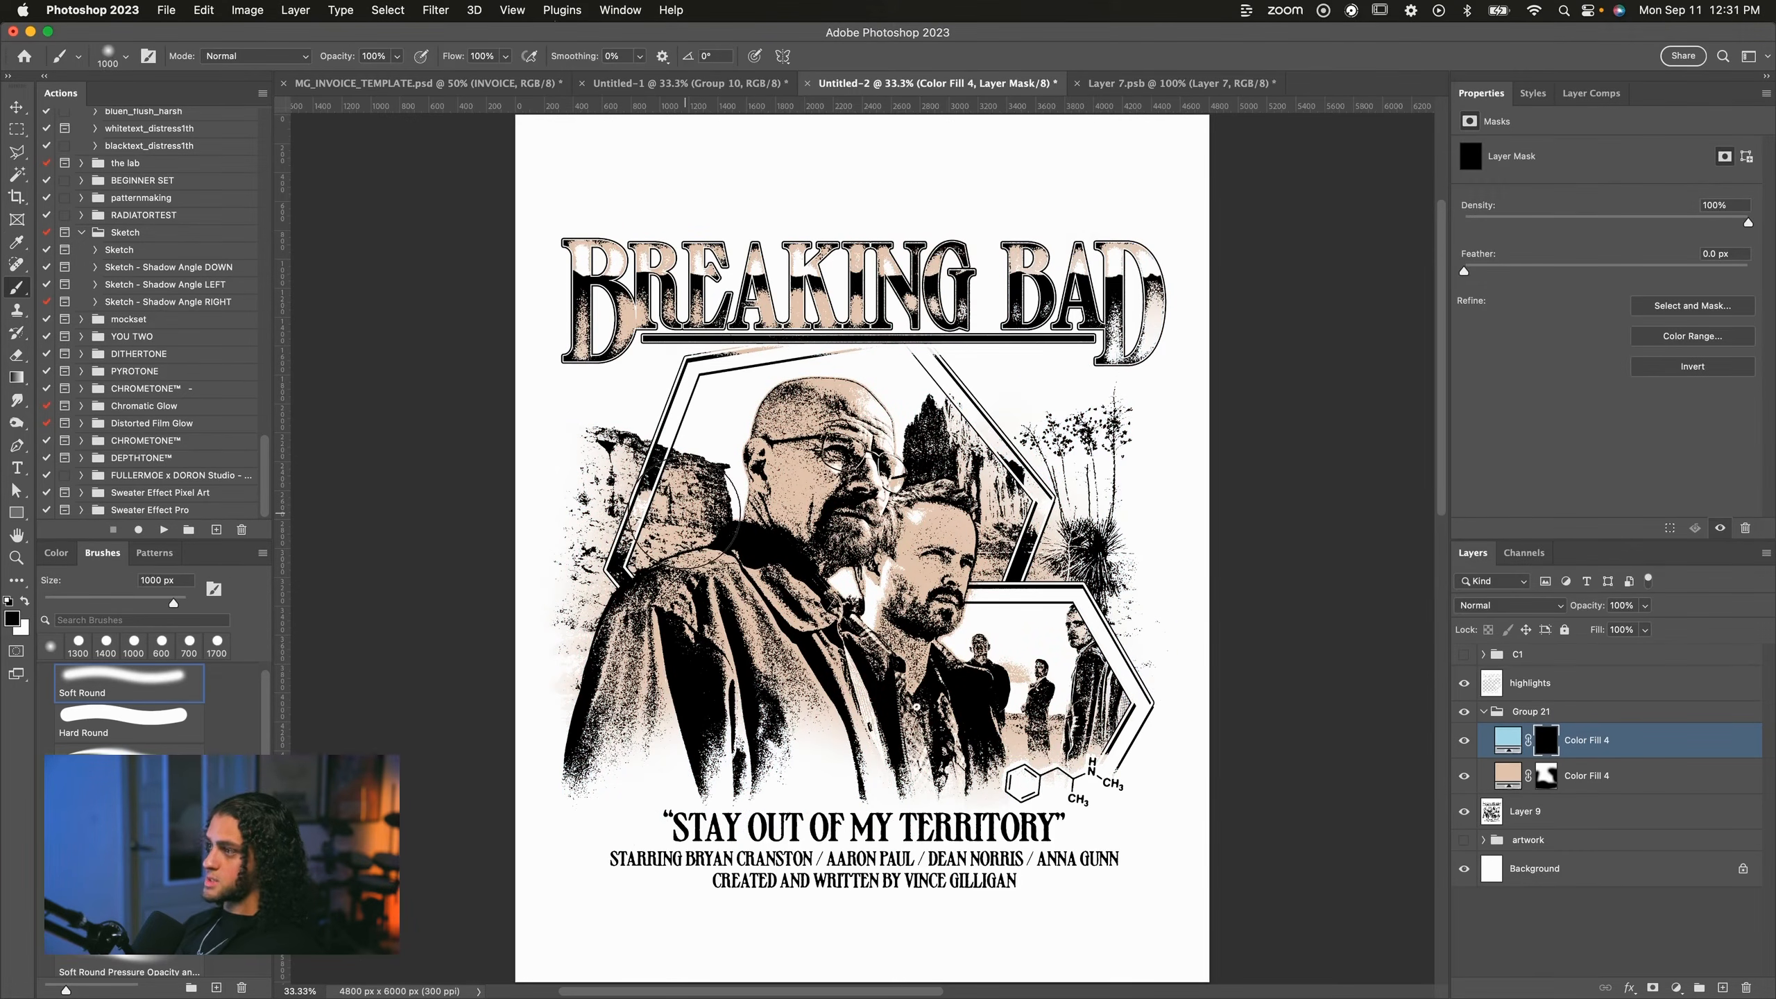
pyautogui.press('[')
pyautogui.press('x')
pyautogui.moveTo(687, 499); pyautogui.dragTo(677, 513)
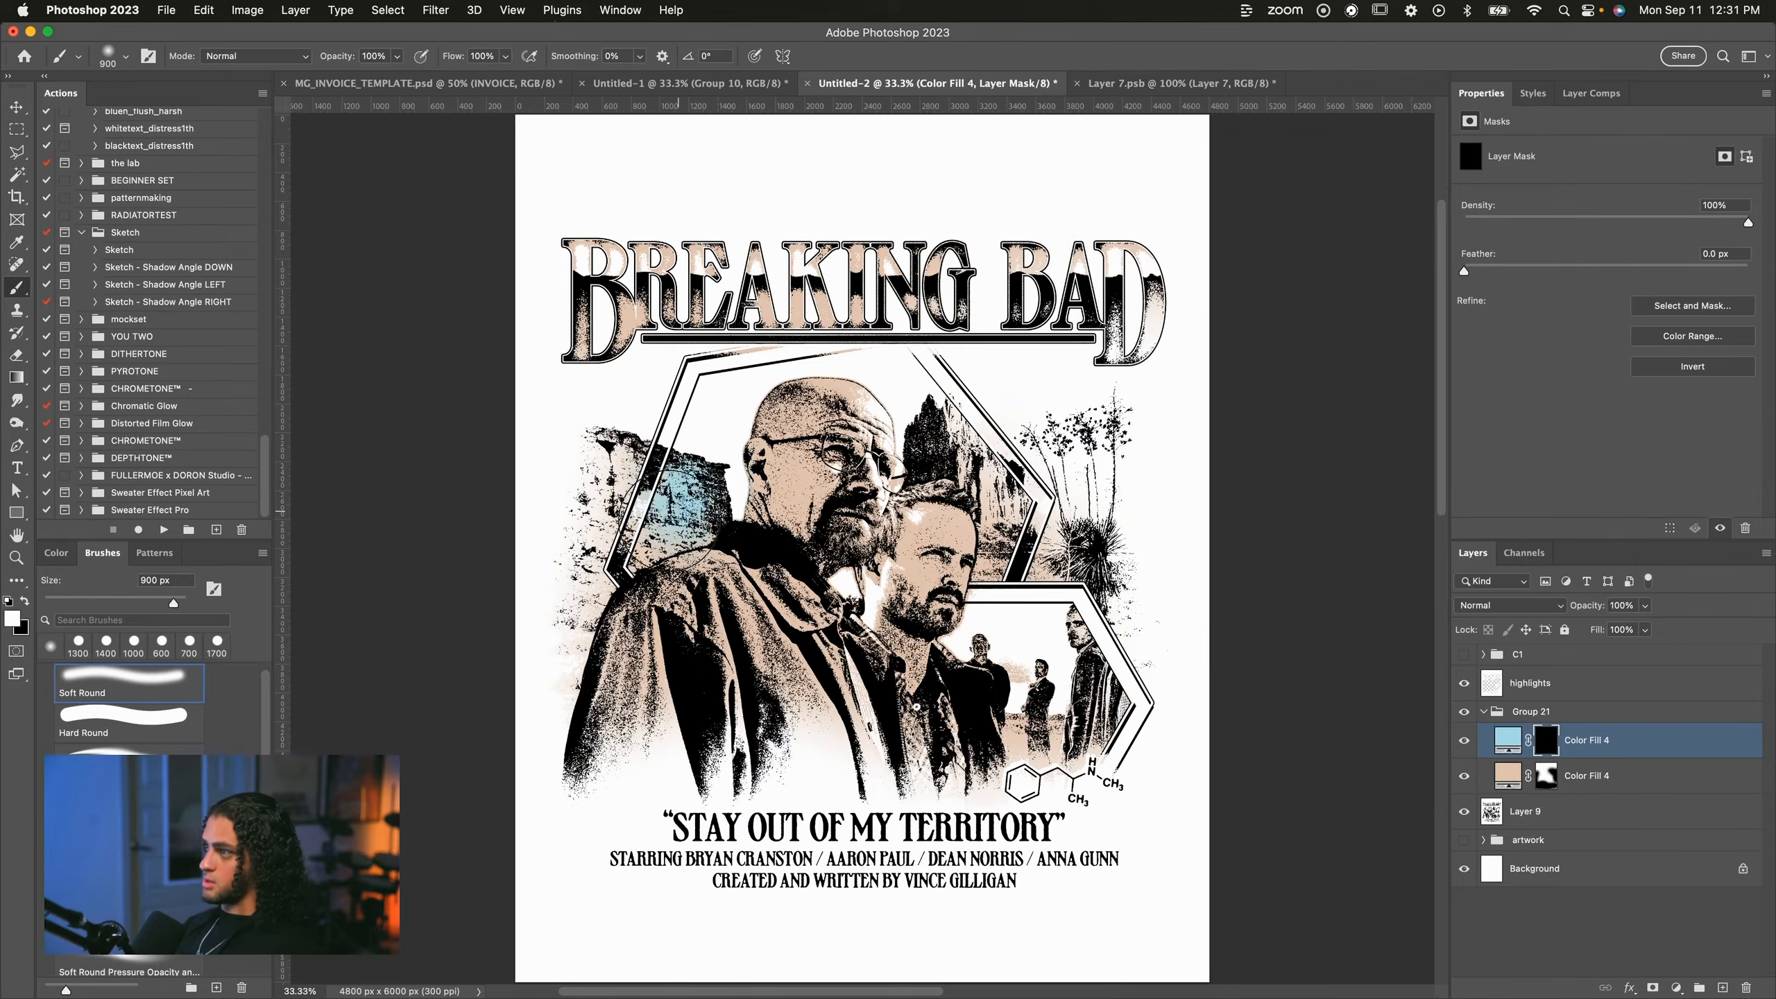
pyautogui.press('[')
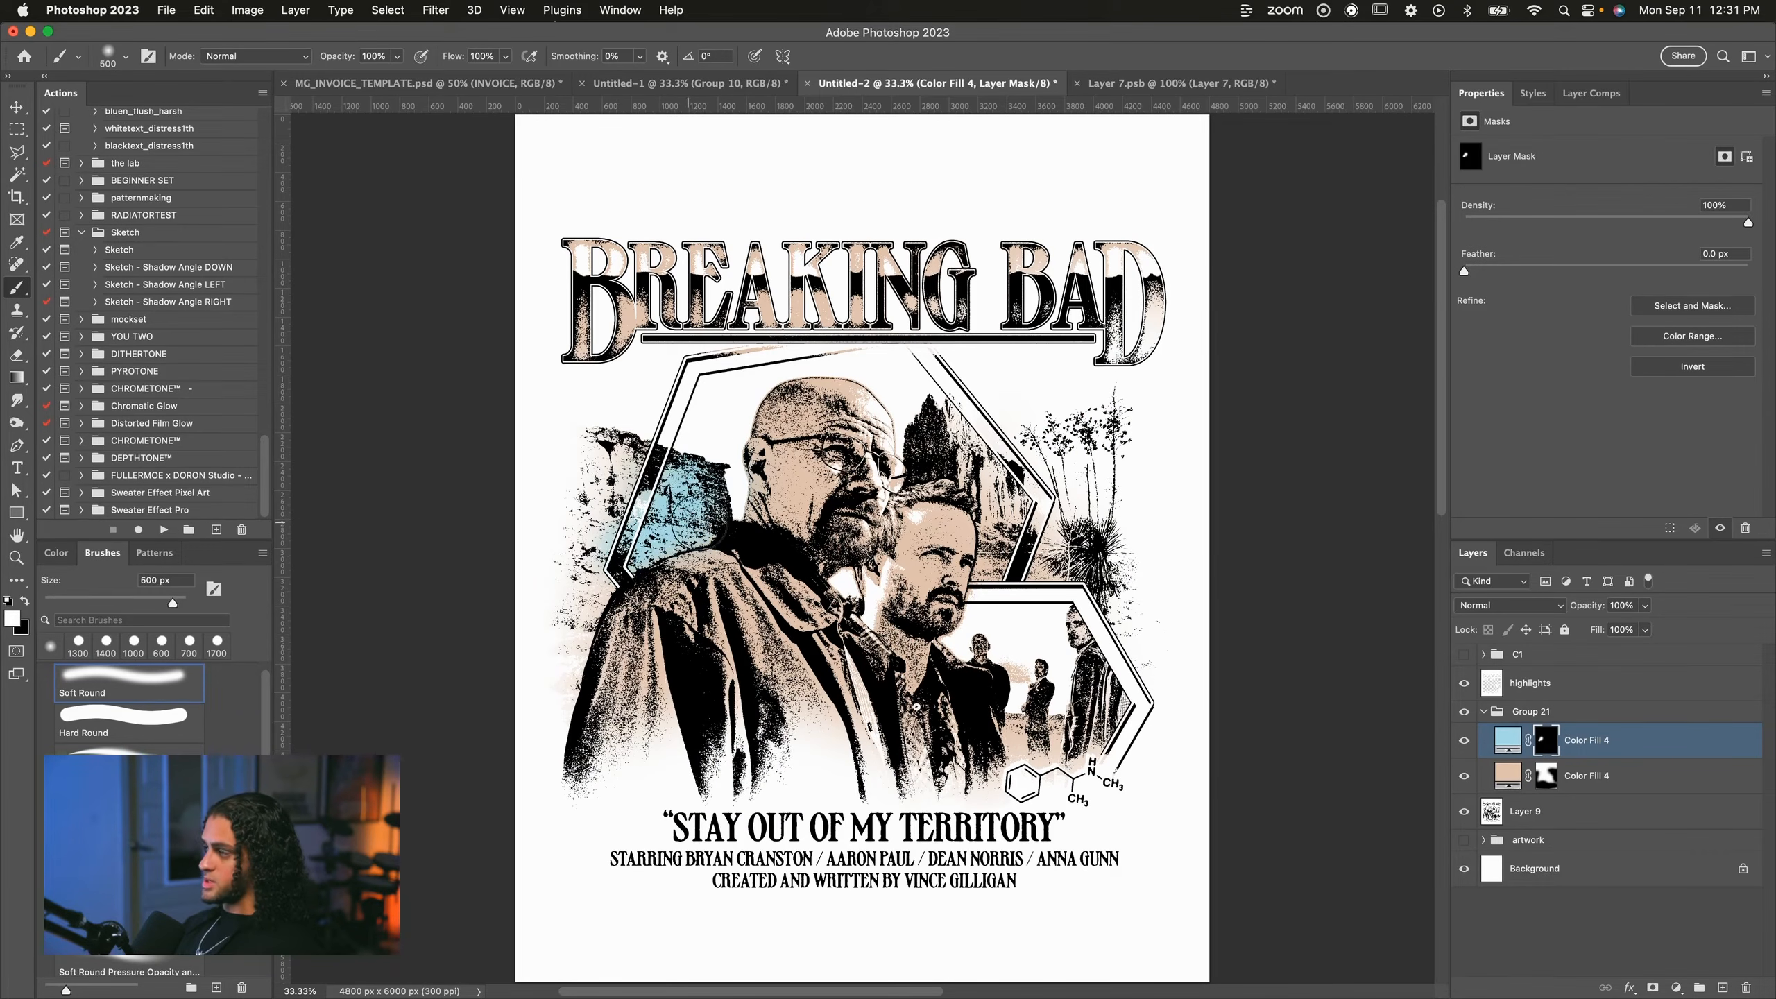
pyautogui.press('super+plus')
pyautogui.press('super+plus')
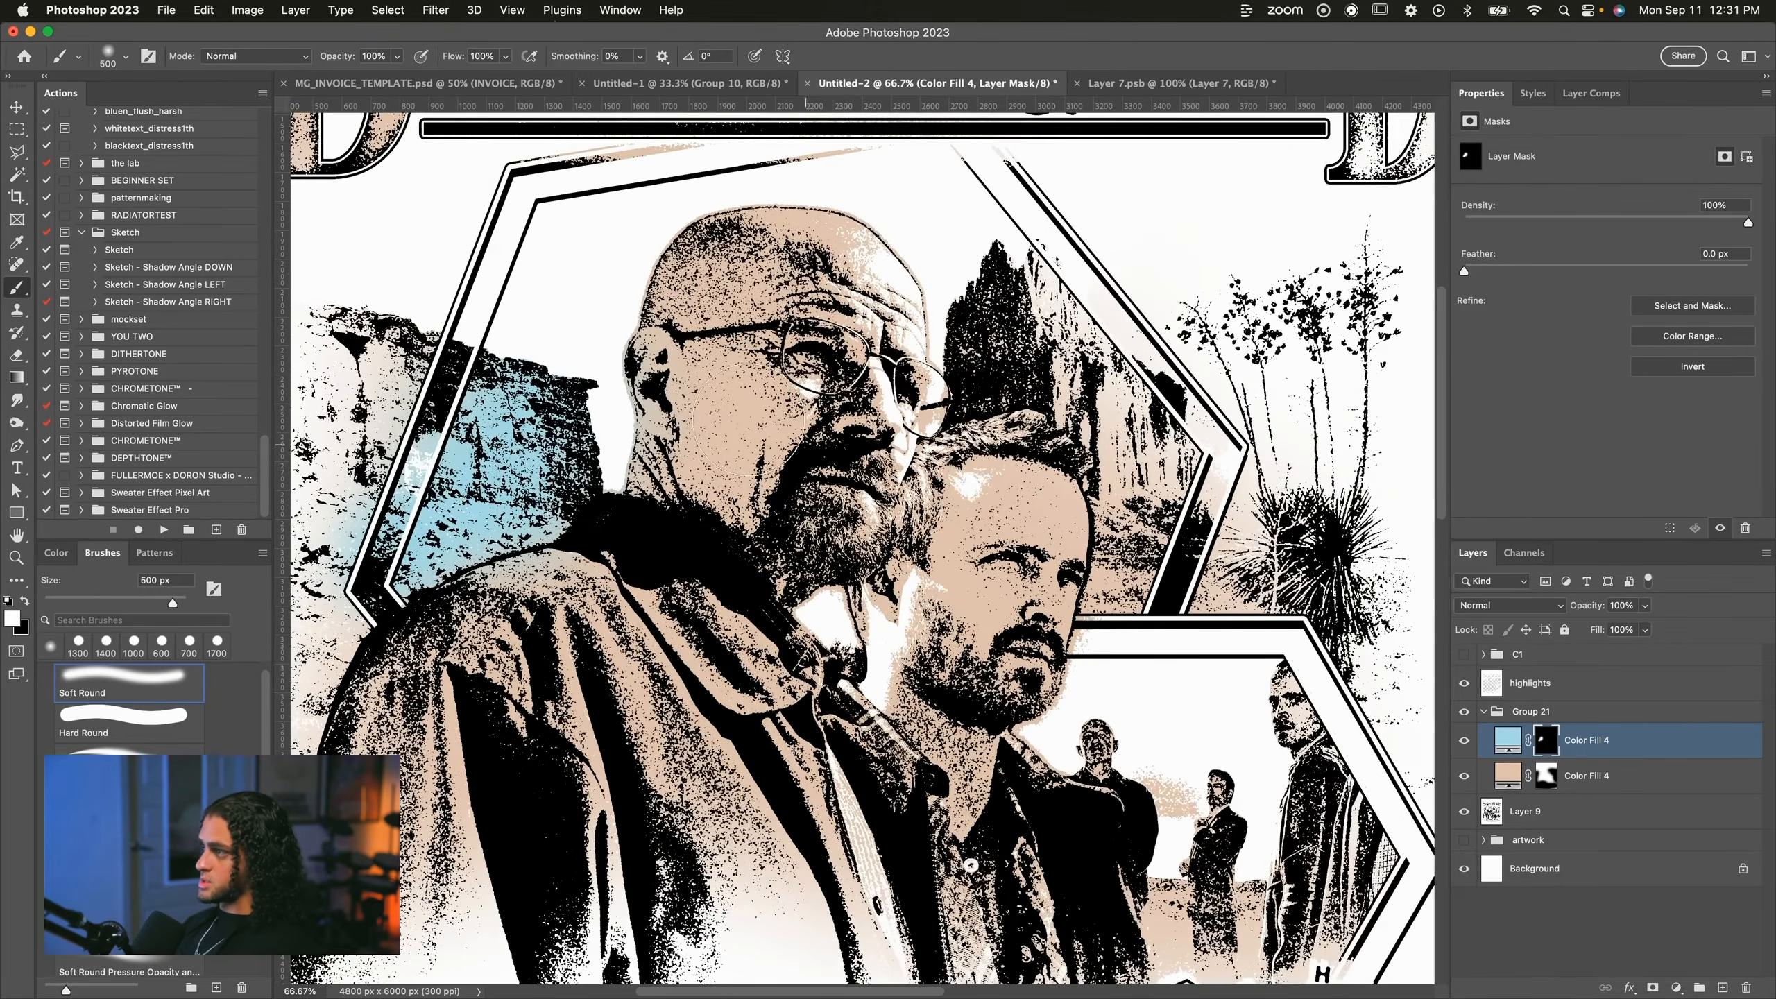
pyautogui.hscroll(-1, 763, 414)
pyautogui.press('super+0')
pyautogui.press('super+plus')
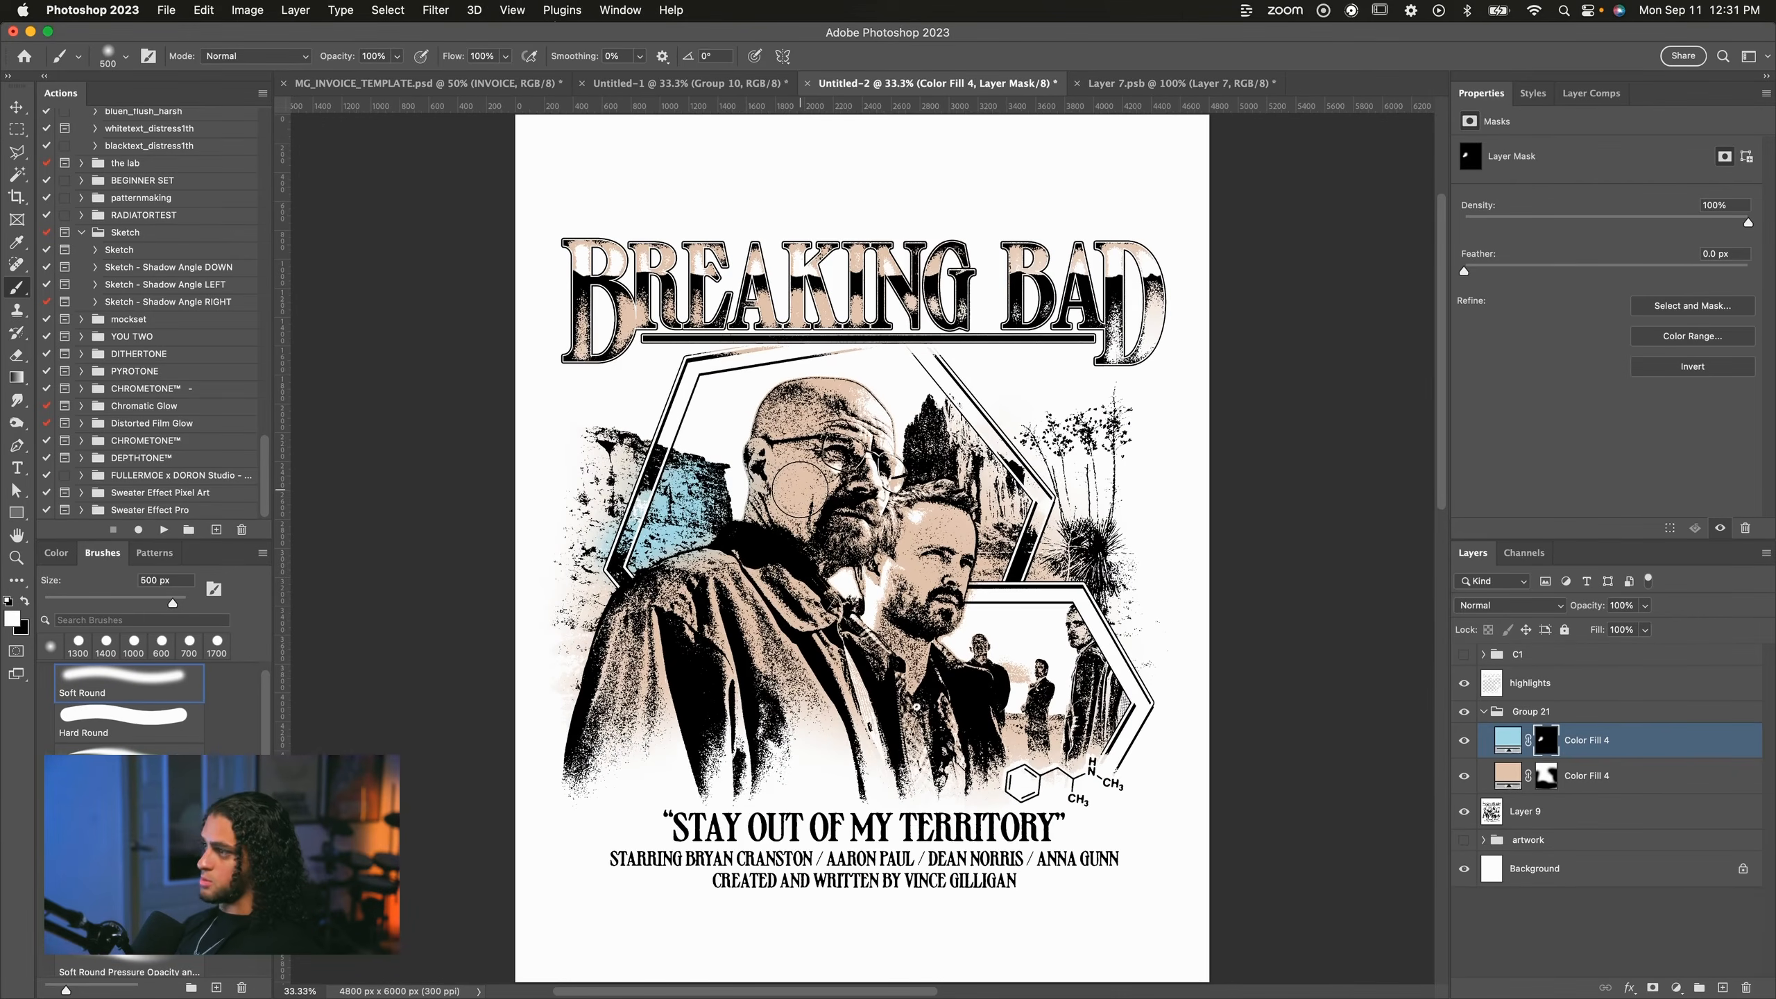
# Try both colour fills outside Group 21 with the Multiply blend mode and inspect how the blue and tan mix.
pyautogui.keyDown('shift'); pyautogui.click(1603, 774); pyautogui.keyUp('shift')
pyautogui.moveTo(1598, 770); pyautogui.dragTo(1531, 698)
pyautogui.click(1509, 605)
pyautogui.click(1481, 665)
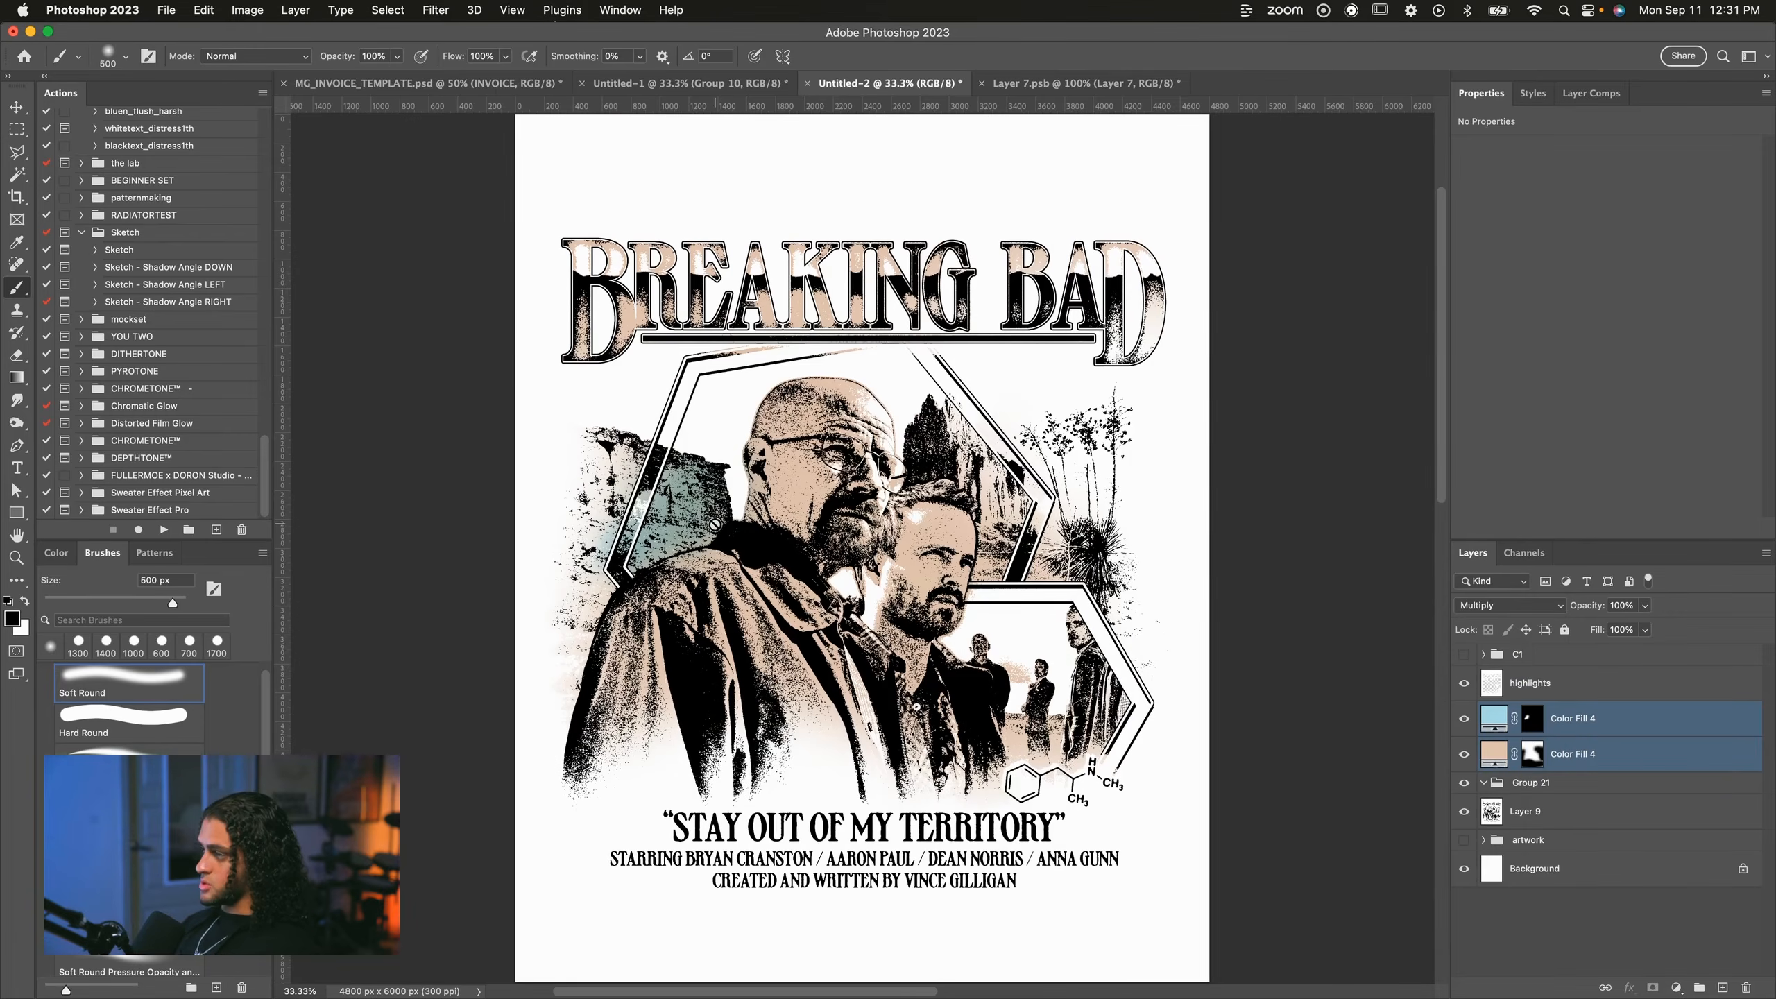
pyautogui.press('super+plus')
pyautogui.press('super+plus')
pyautogui.press('super+plus')
pyautogui.press('super+plus')
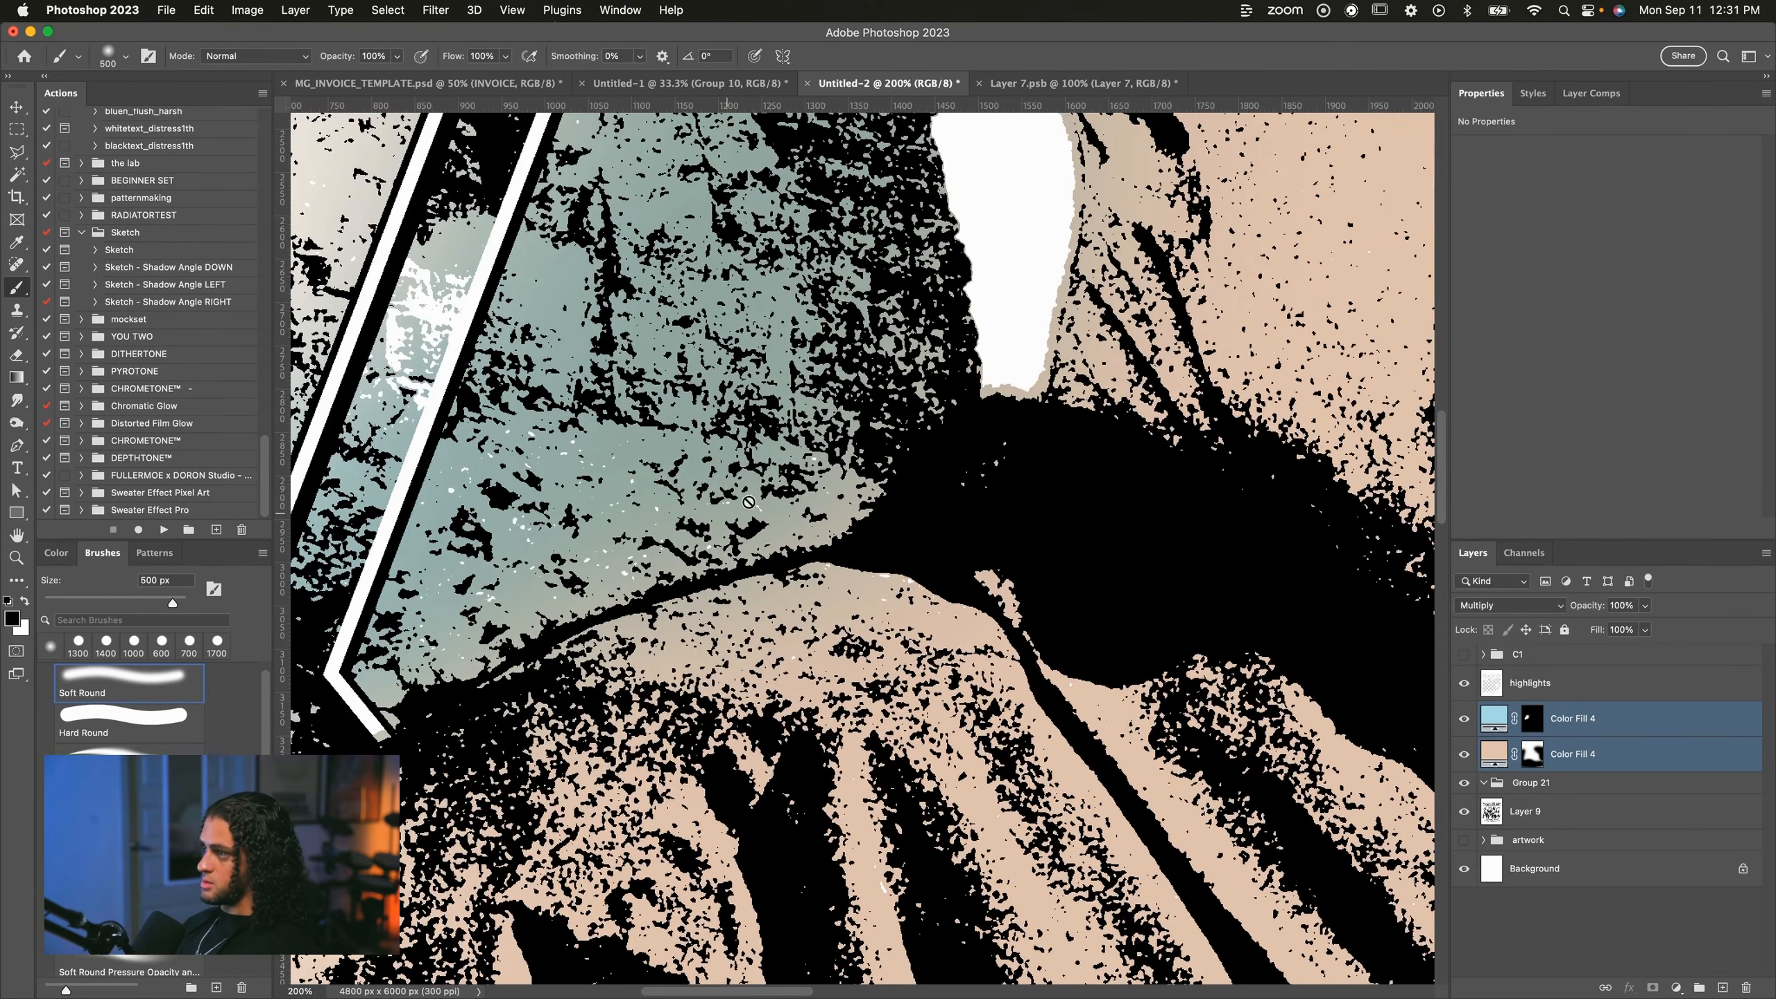
pyautogui.press('super+minus')
pyautogui.press('super+minus')
pyautogui.press('super+minus')
pyautogui.press('super+minus')
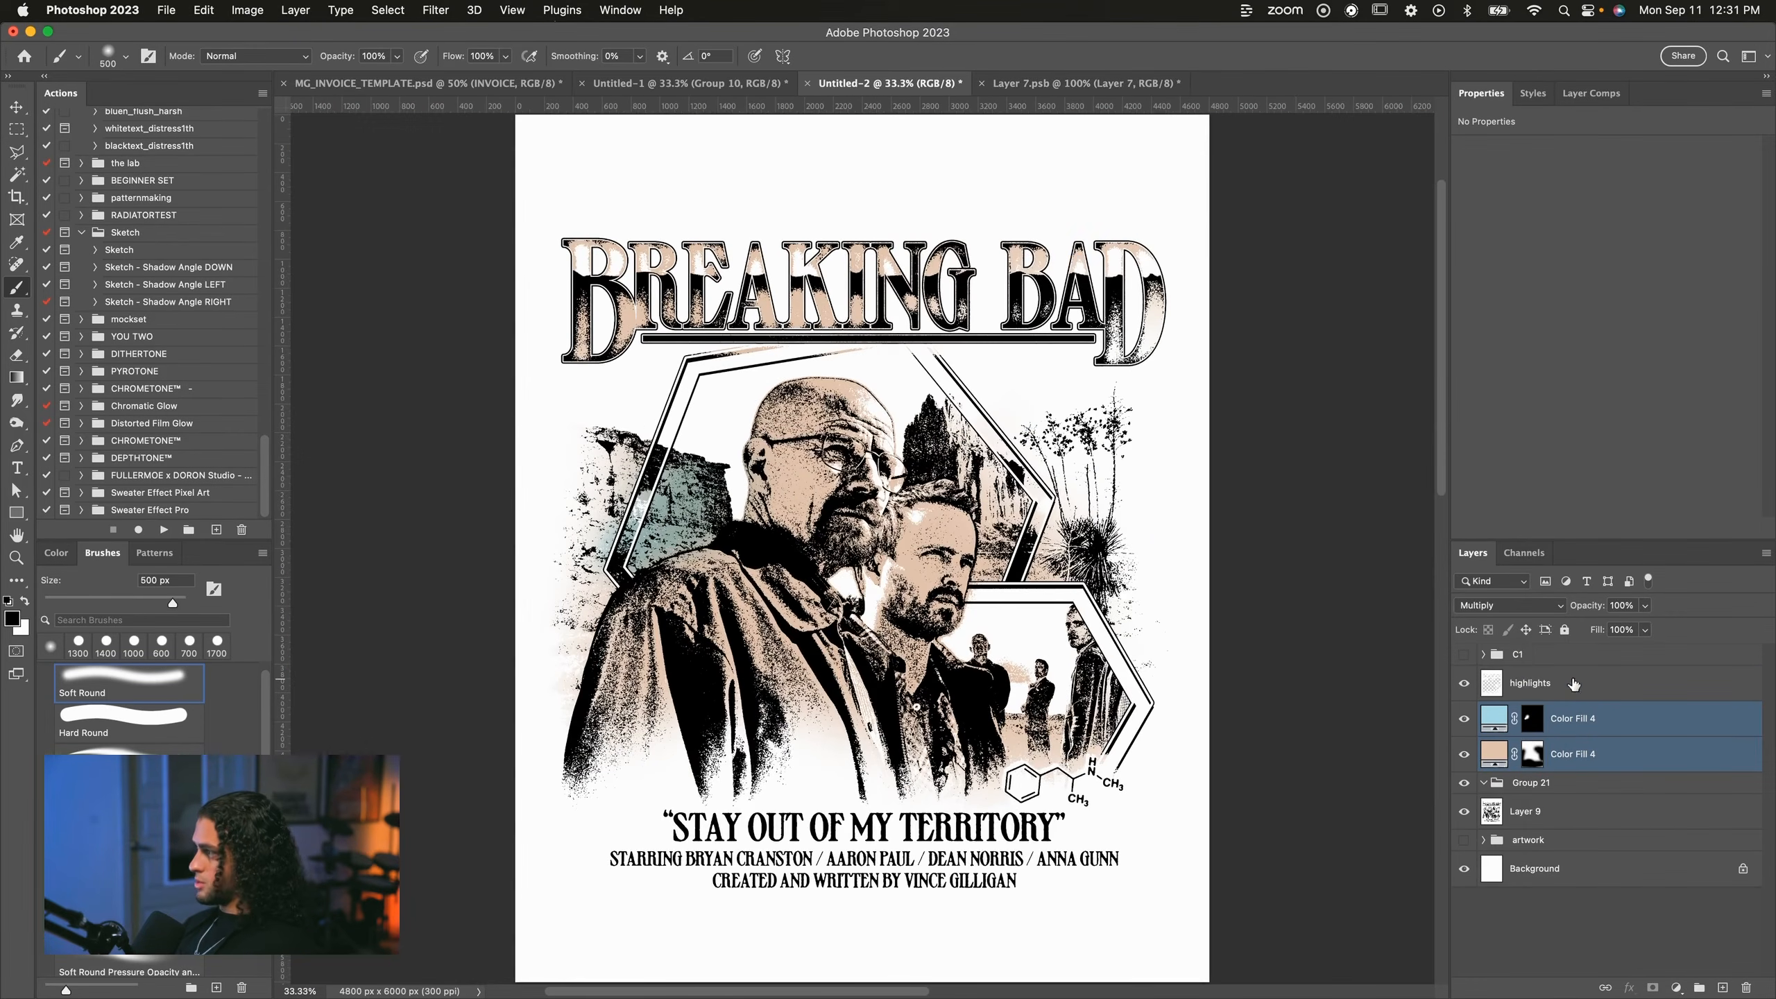
# Return both colour fills to Group 21 and restore their Normal blend mode.
pyautogui.moveTo(1572, 721); pyautogui.dragTo(1532, 784)
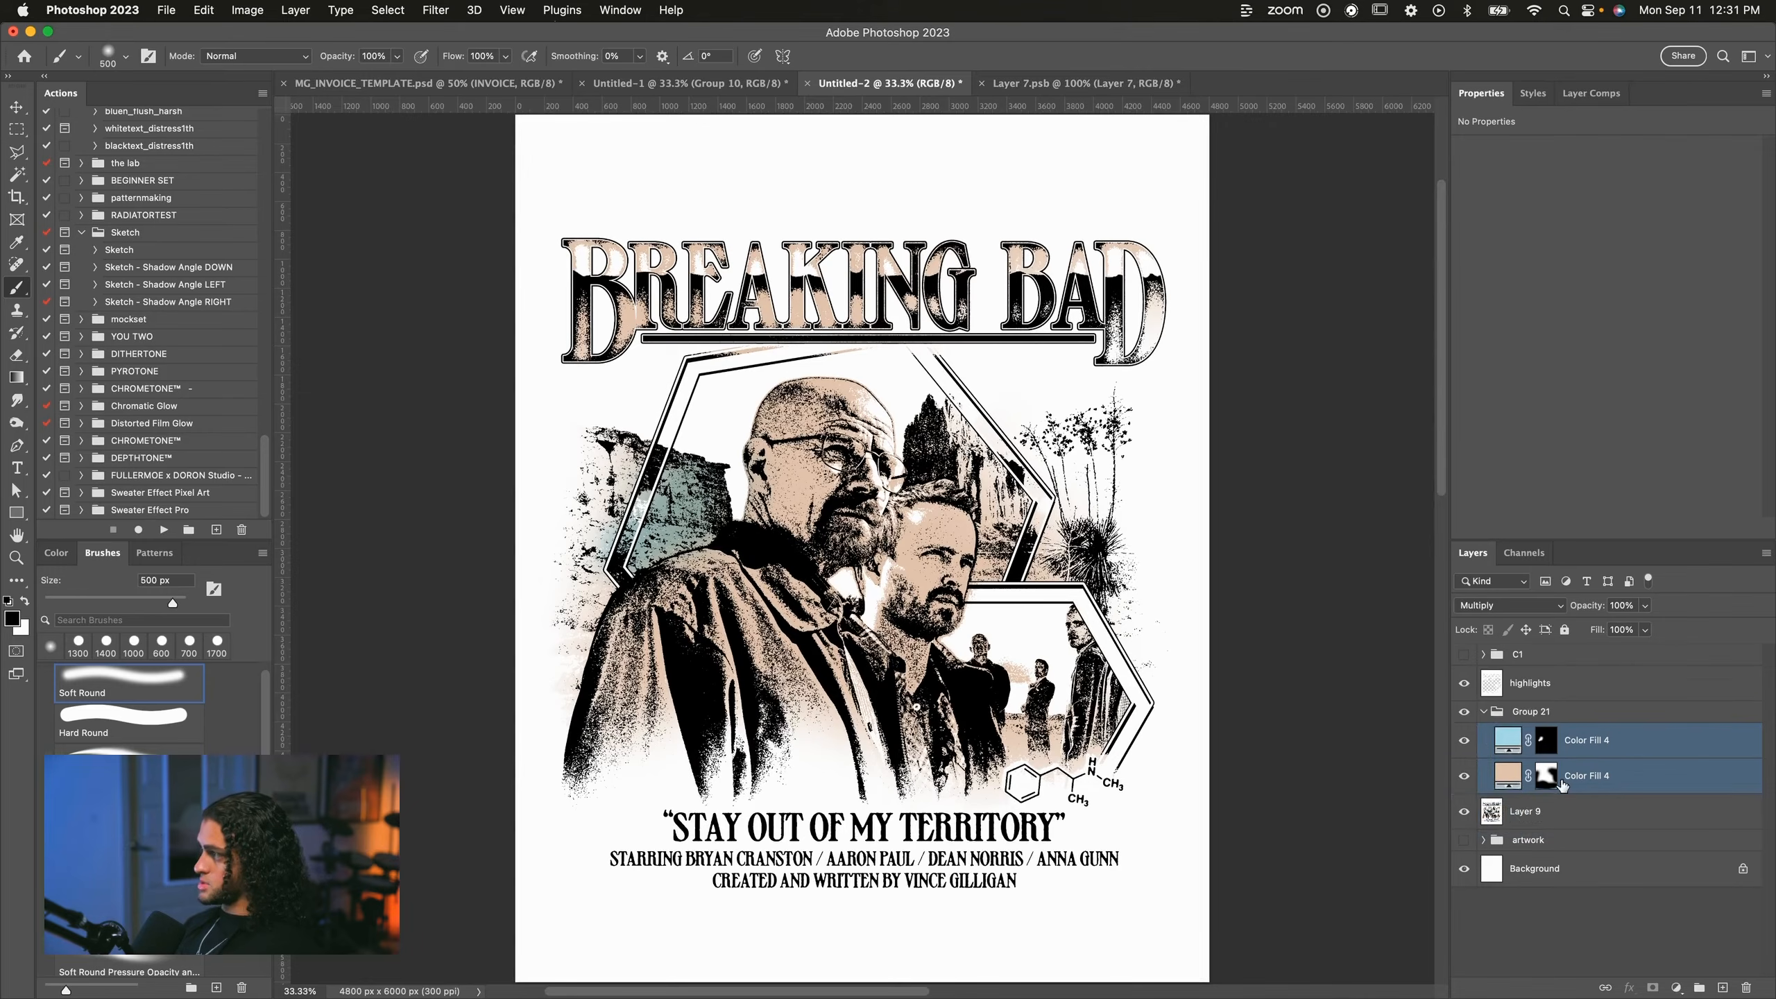
pyautogui.click(1575, 717)
pyautogui.click(1583, 741)
pyautogui.keyDown('shift'); pyautogui.click(1584, 777); pyautogui.keyUp('shift')
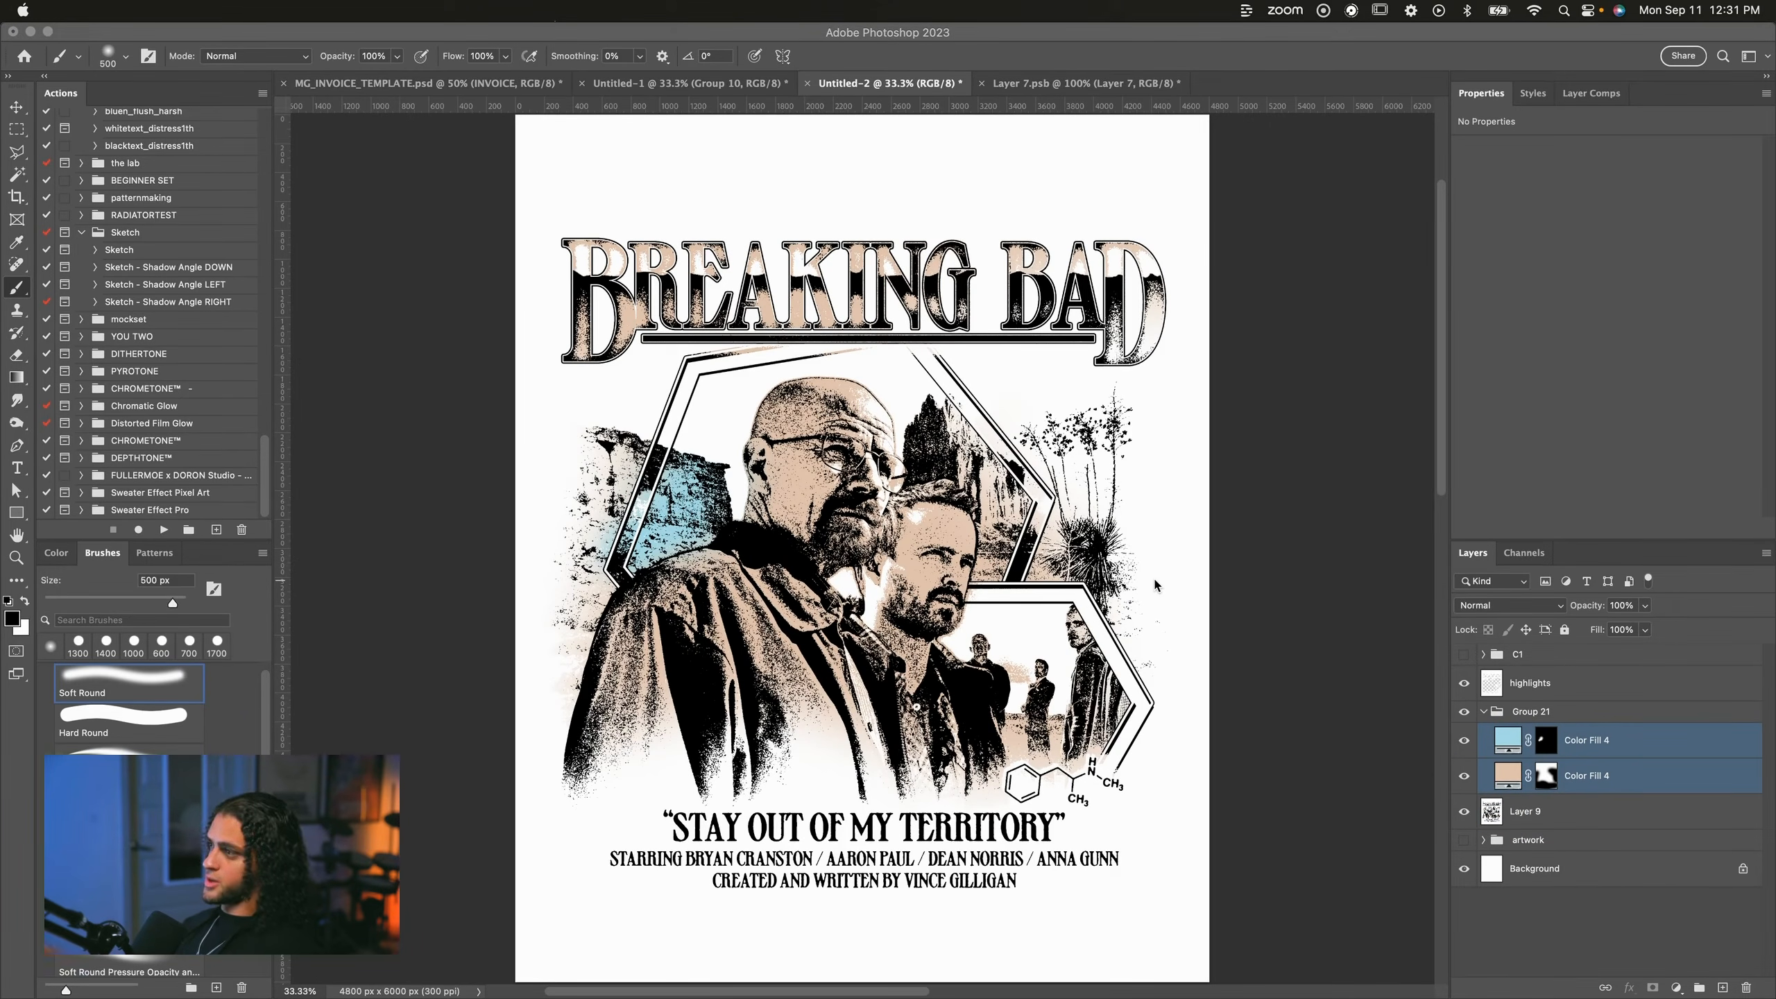
# Paint white on the blue fill's mask at 500 px over the rocks behind the younger man's head.
pyautogui.press('super+backslash')
pyautogui.press('x')
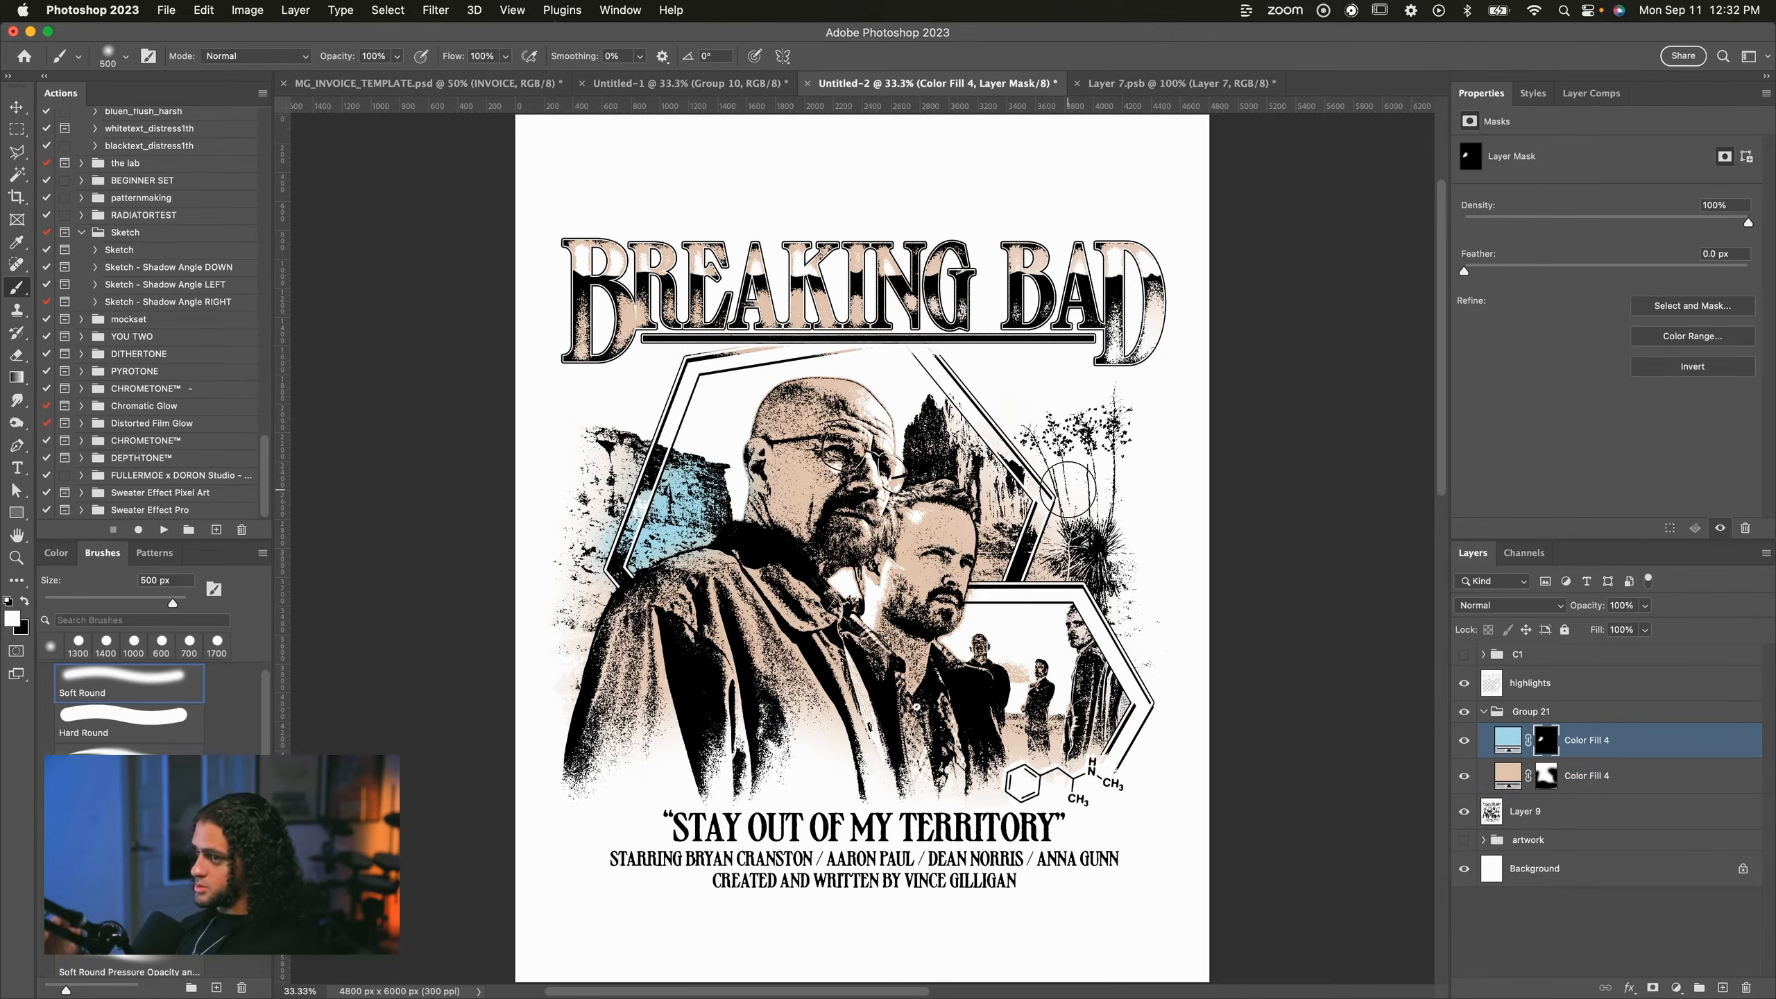
pyautogui.moveTo(962, 462)
pyautogui.mouseDown()
pyautogui.moveTo(995, 492)
pyautogui.moveTo(996, 561)
pyautogui.moveTo(972, 454)
pyautogui.mouseUp()
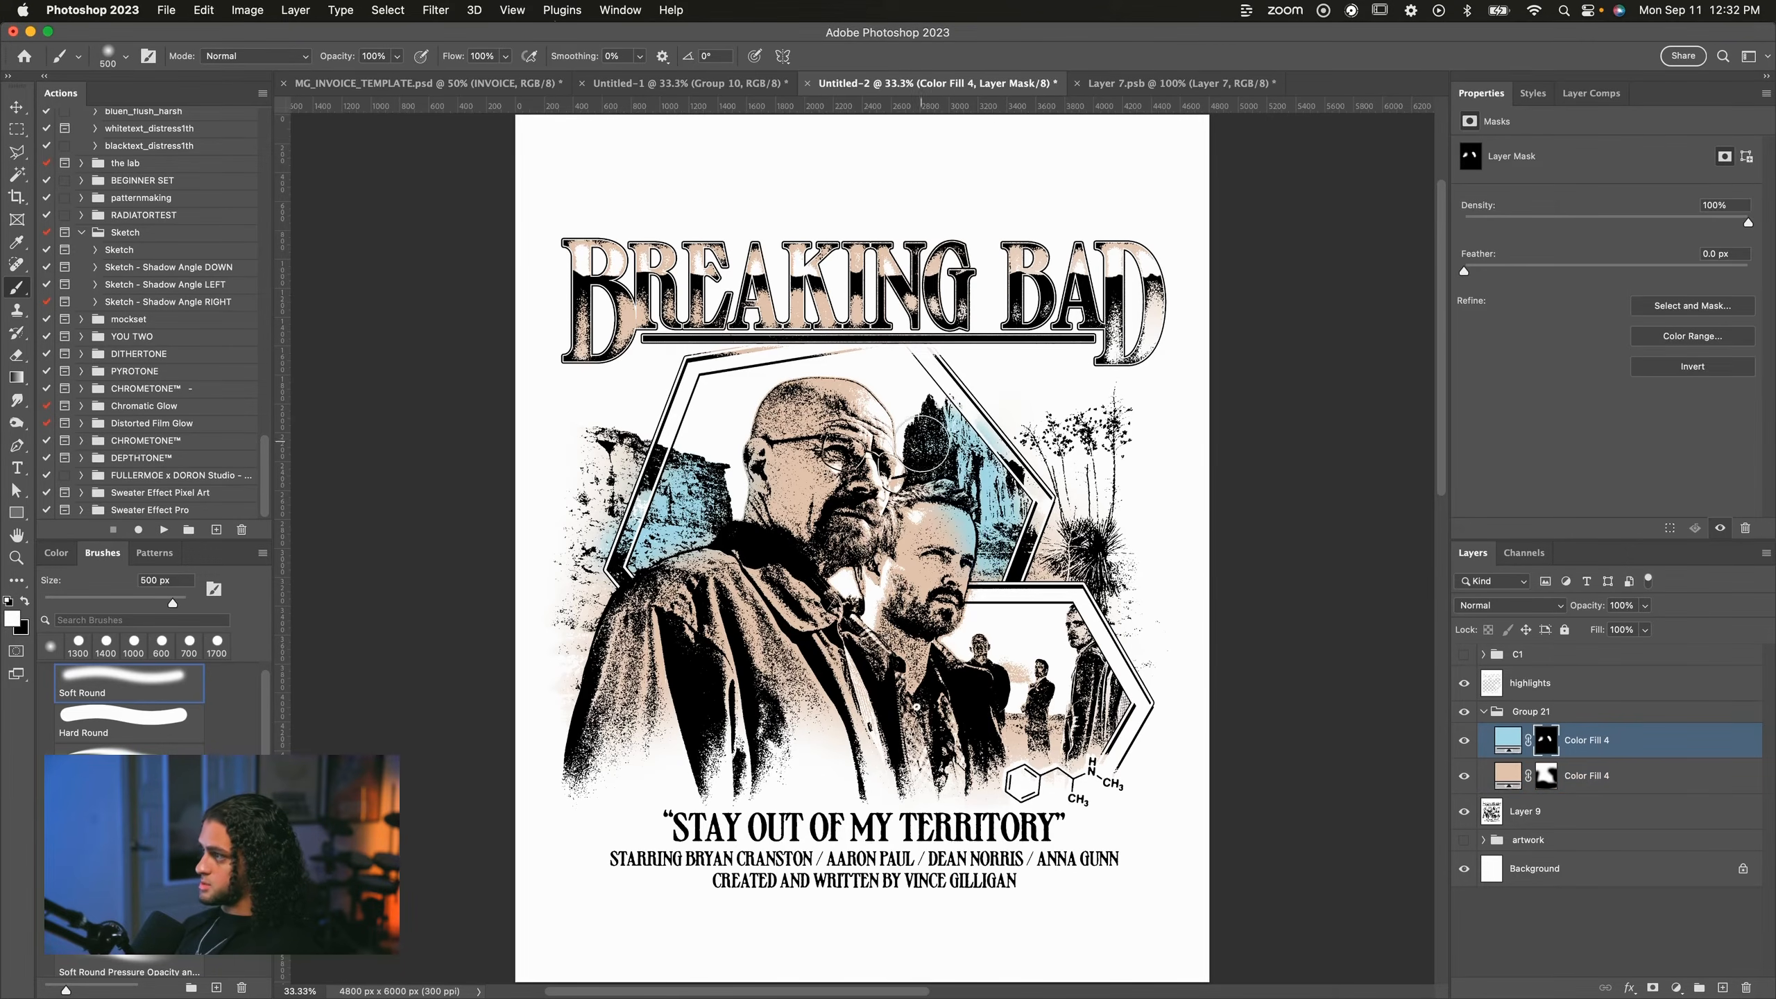
pyautogui.press('x')
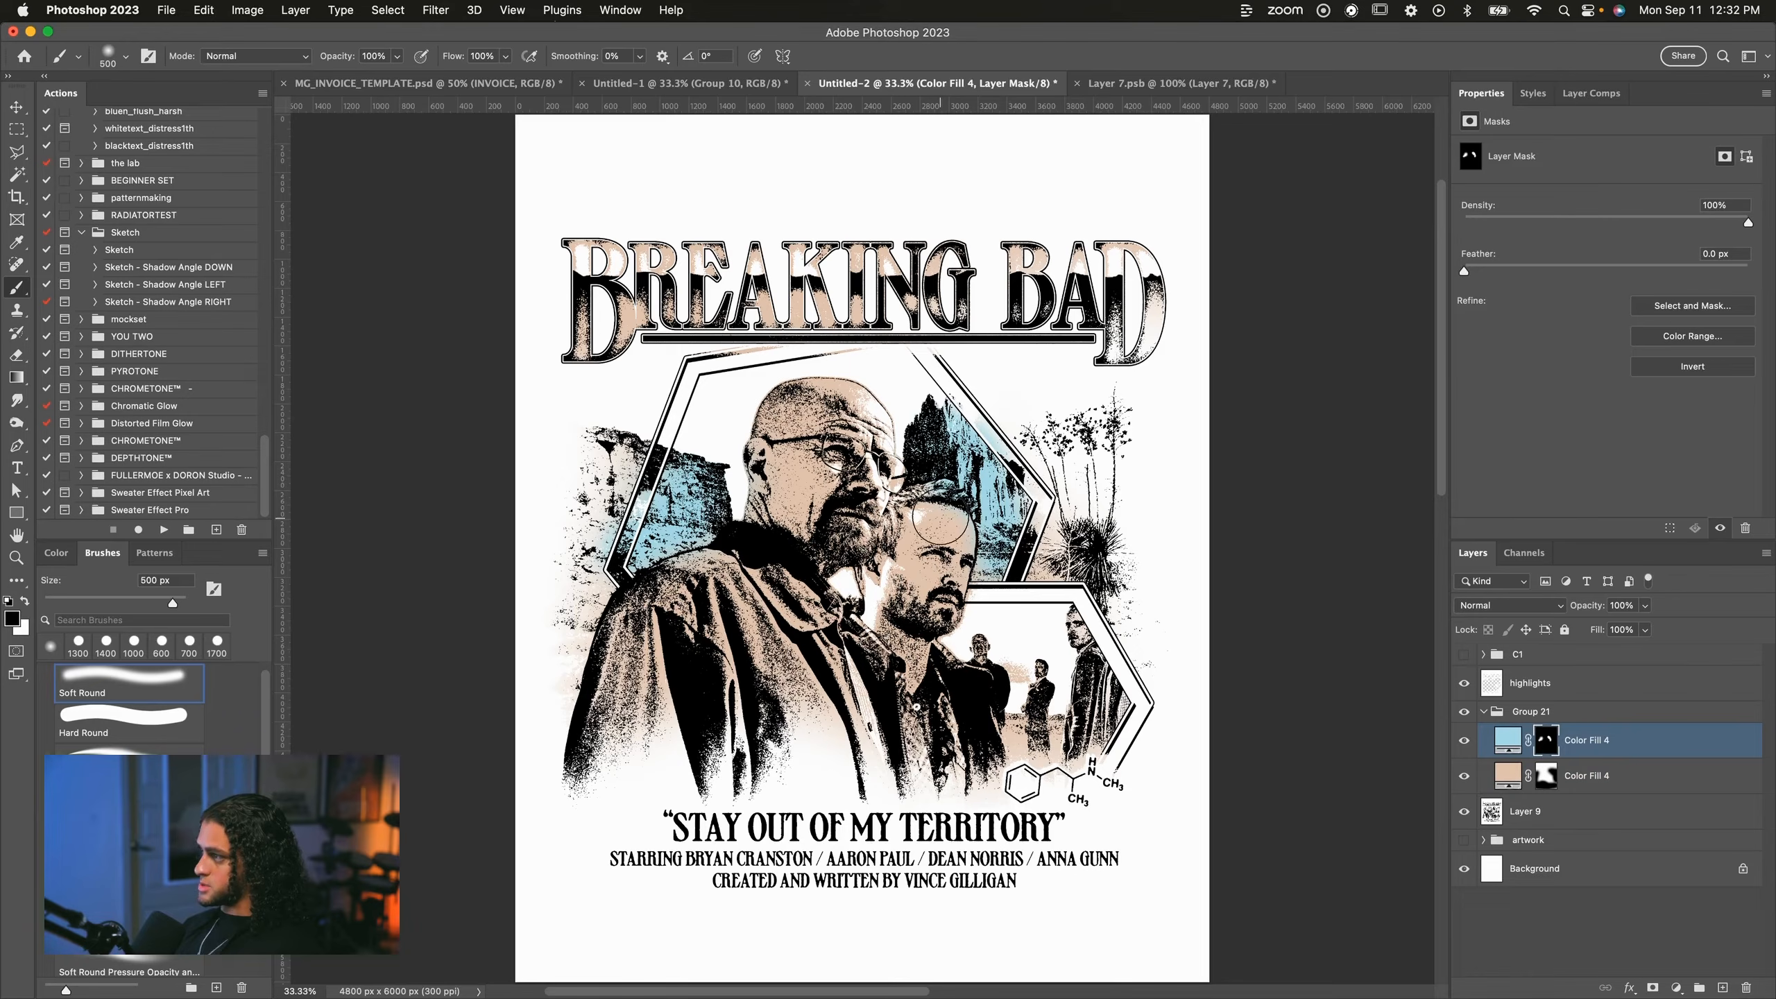
pyautogui.press('x')
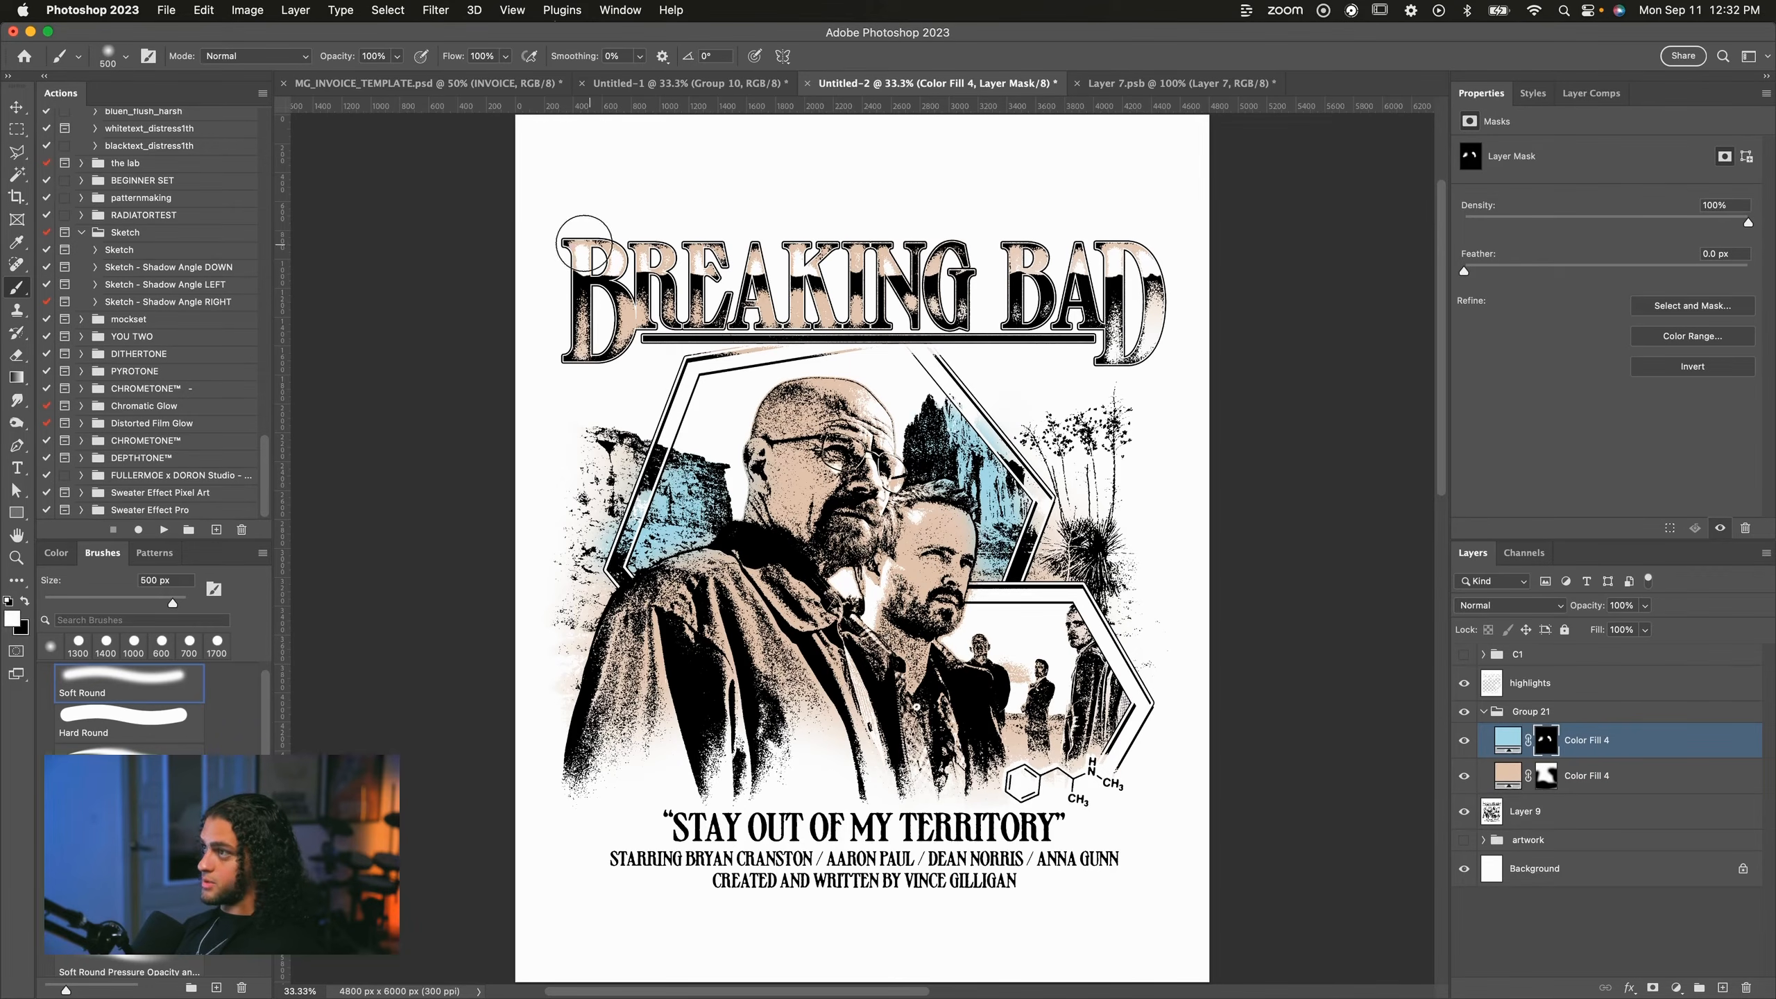
# Paint white on the blue fill's mask at 500 px across the upper half of the BREAKING BAD title.
pyautogui.moveTo(571, 243)
pyautogui.mouseDown()
pyautogui.moveTo(1063, 244)
pyautogui.moveTo(1175, 299)
pyautogui.mouseUp()
pyautogui.press('x')
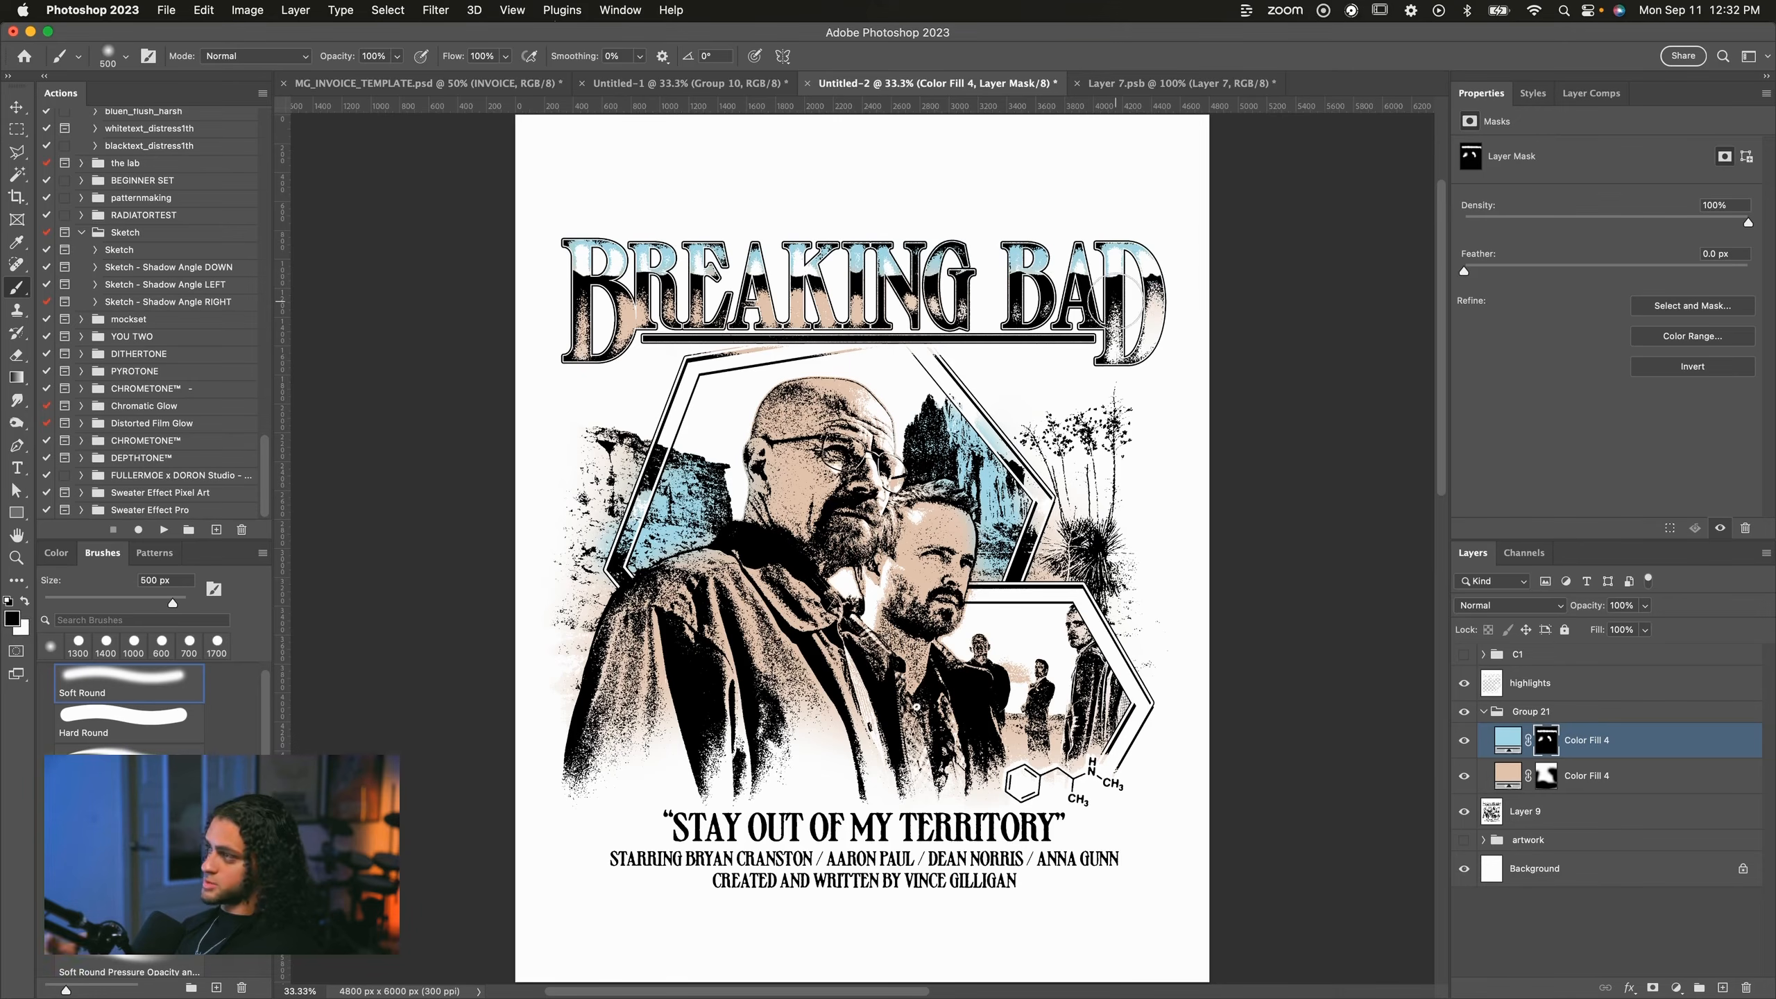
pyautogui.press('x')
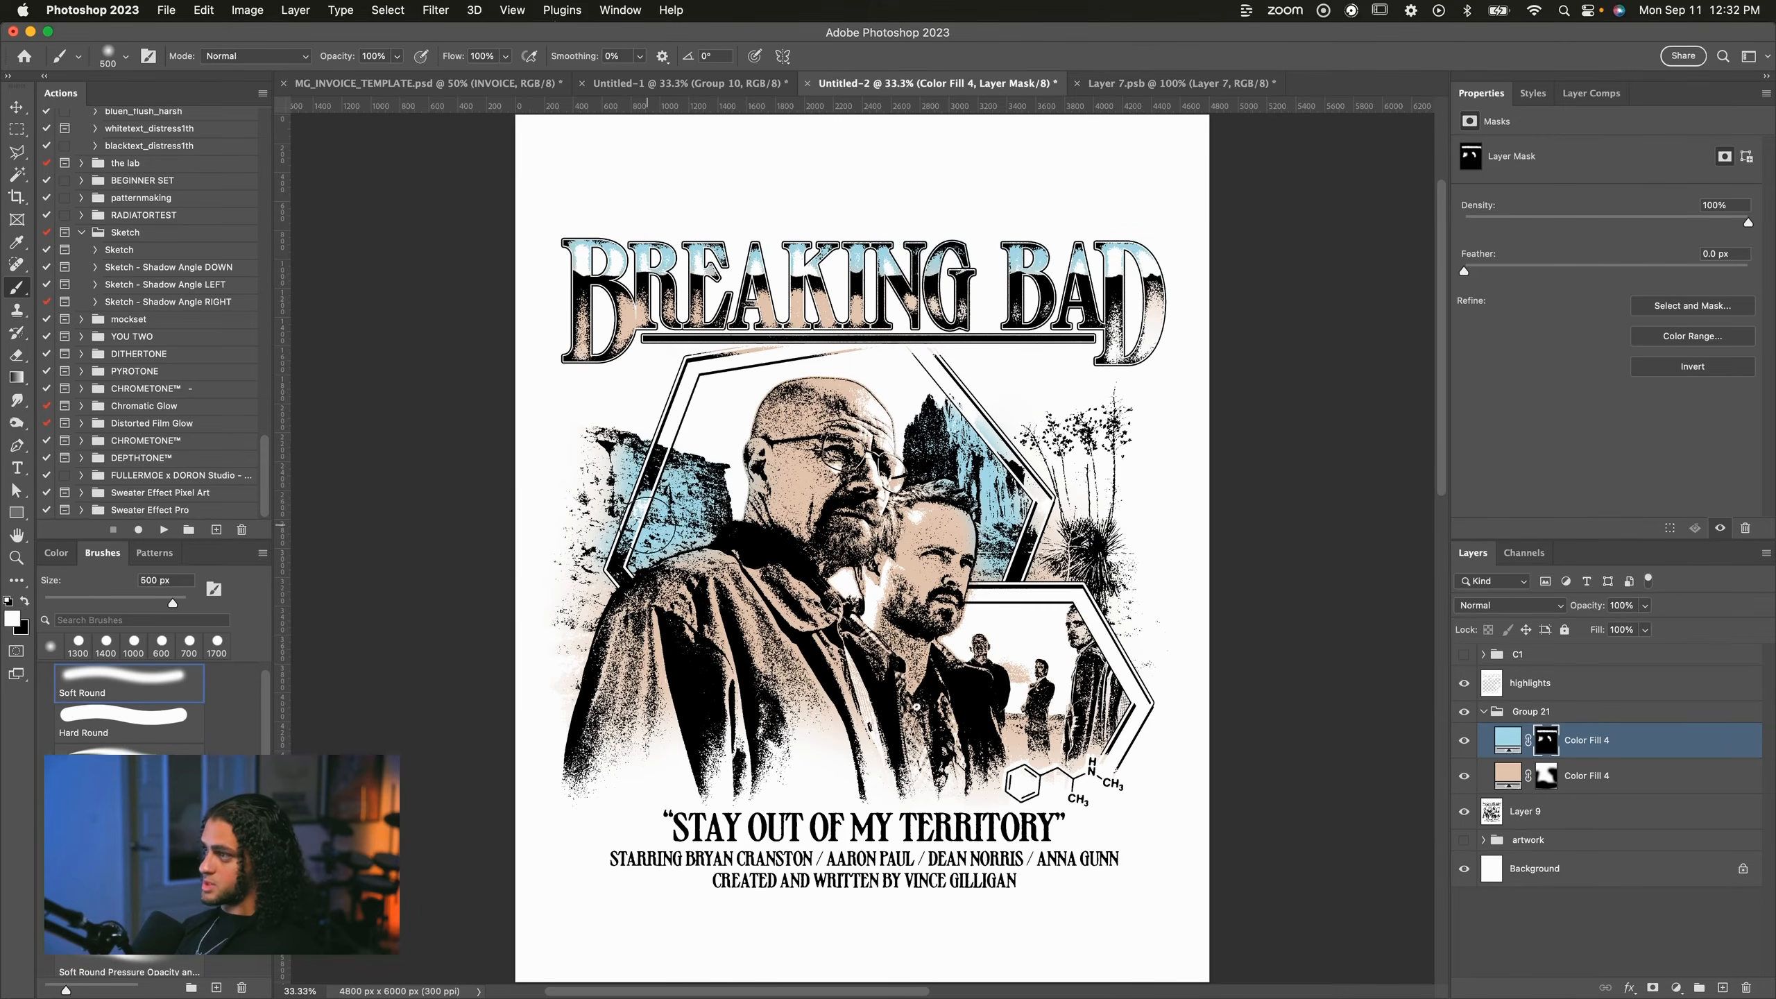
pyautogui.press('super+minus')
pyautogui.press('super+equal')
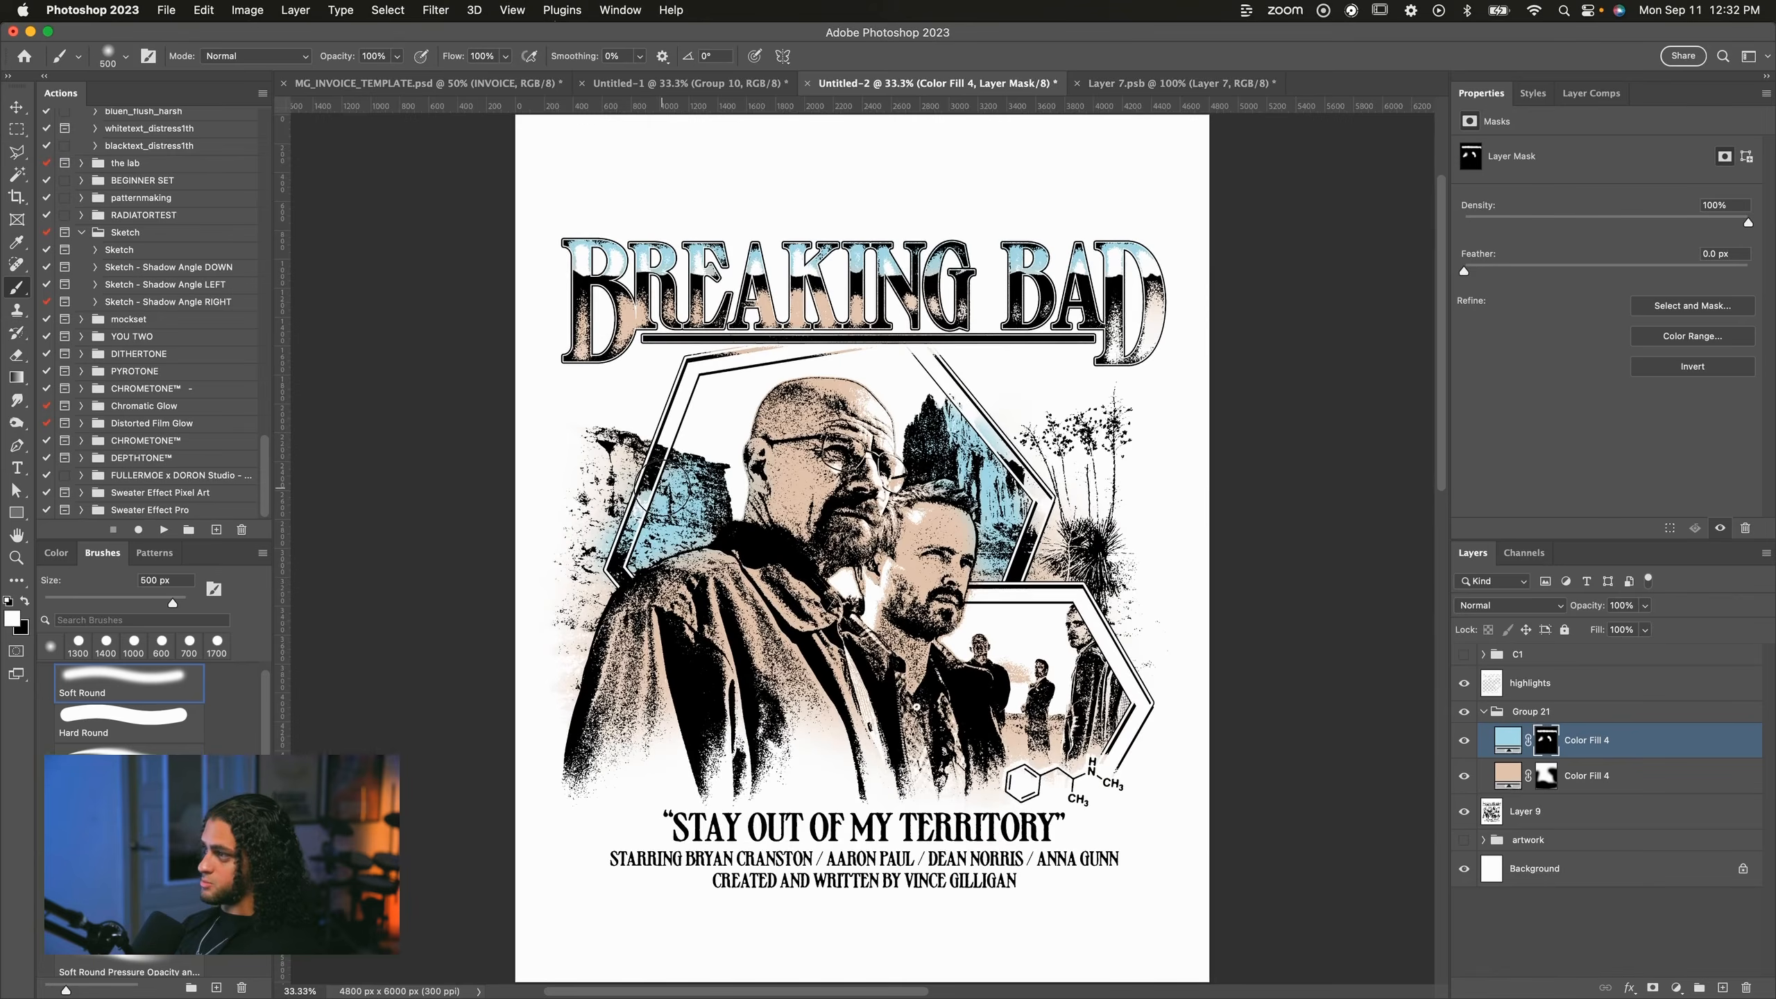
# Reapply the last Filter Gallery effects to the blue fill's mask and inspect the texture on the cliffs.
pyautogui.press('v')
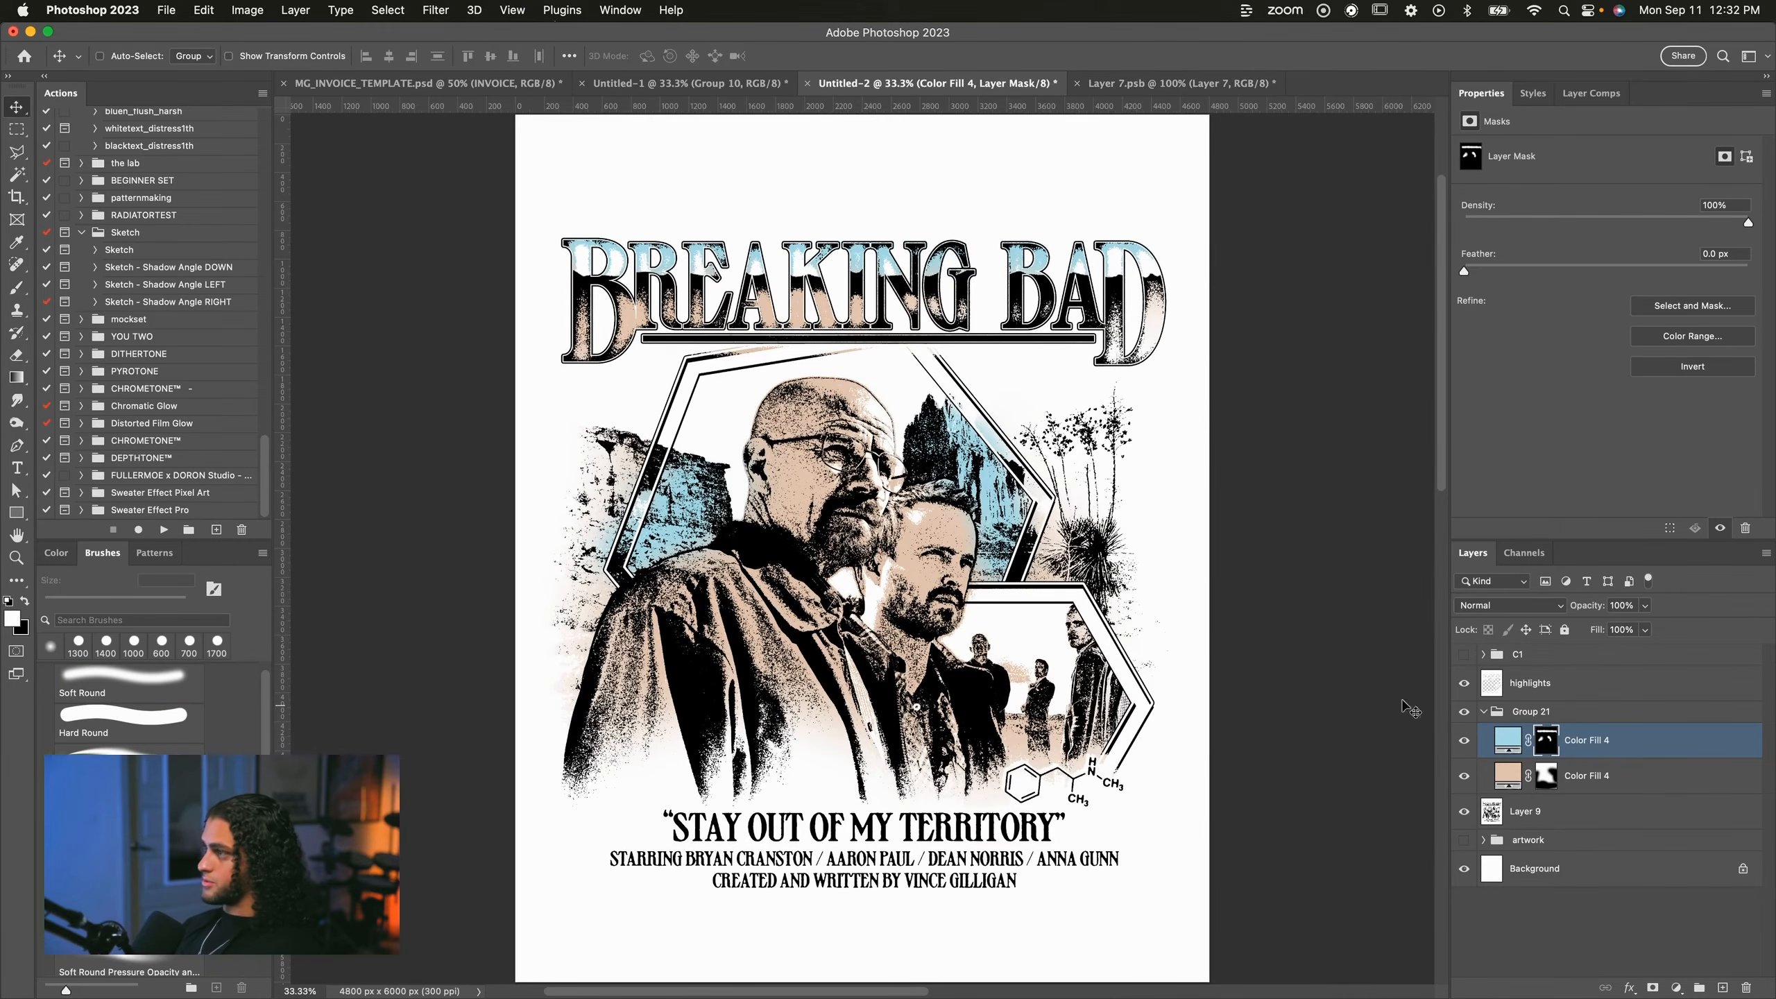
pyautogui.scroll(1, 1246, 666)
pyautogui.click(436, 10)
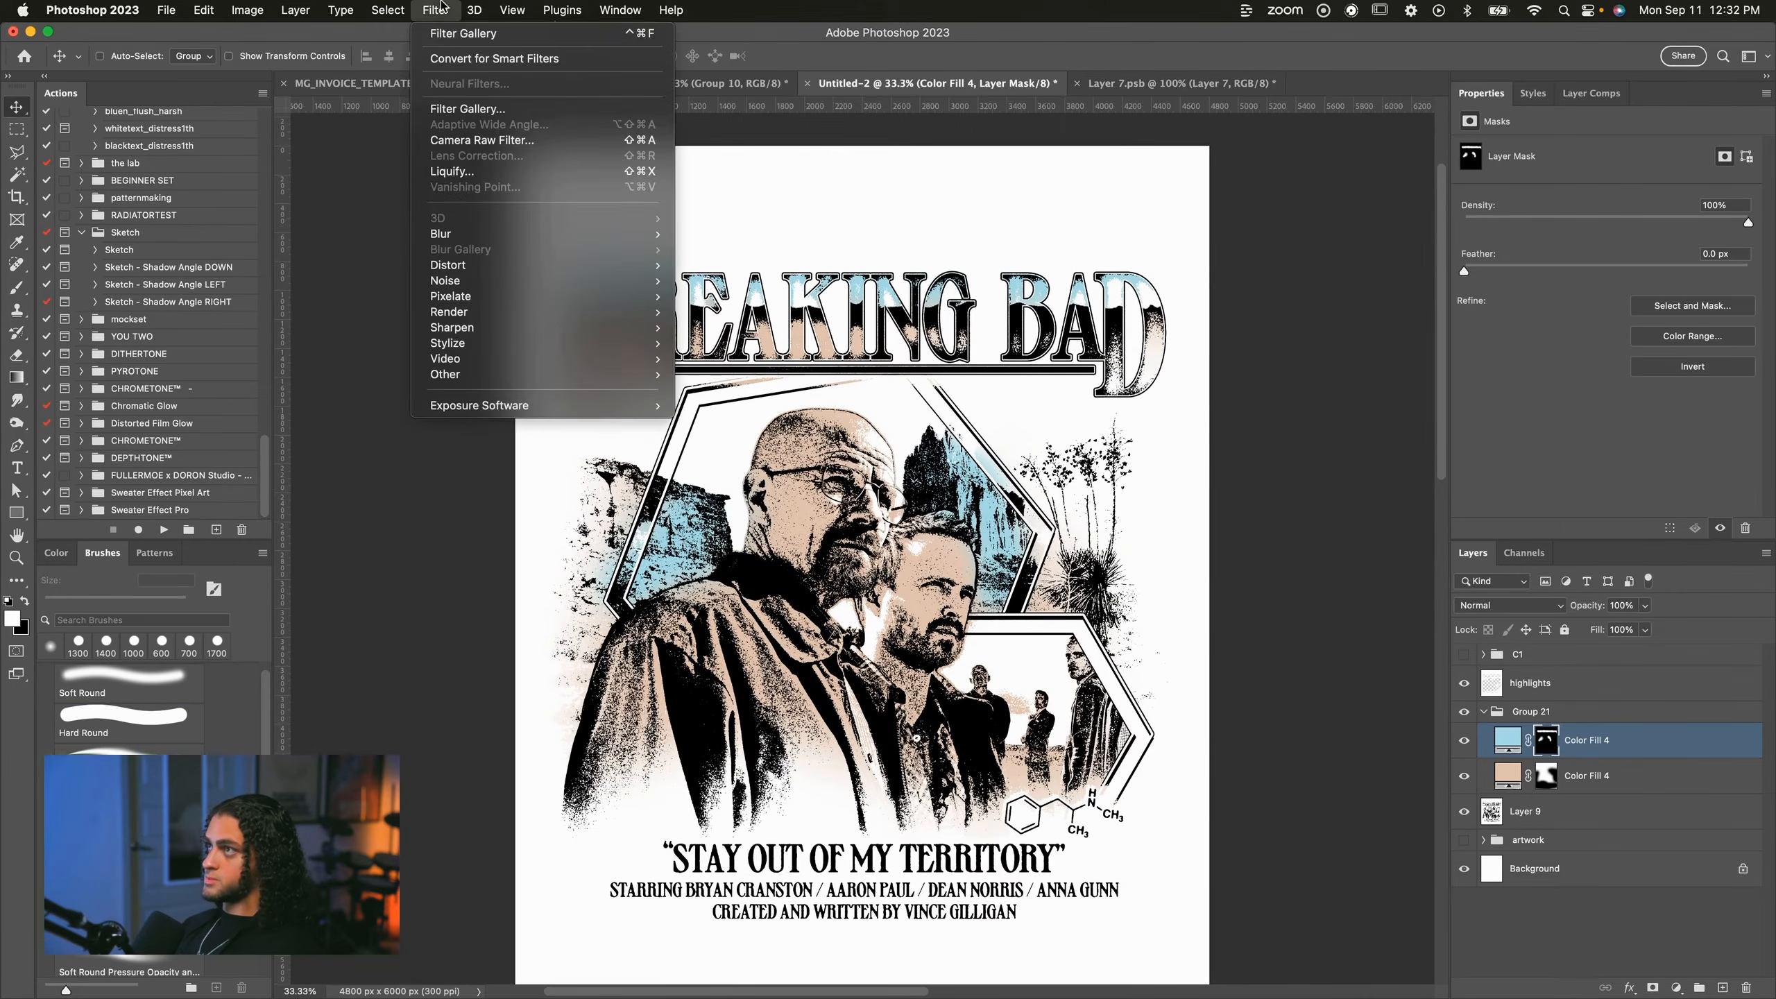
pyautogui.click(454, 34)
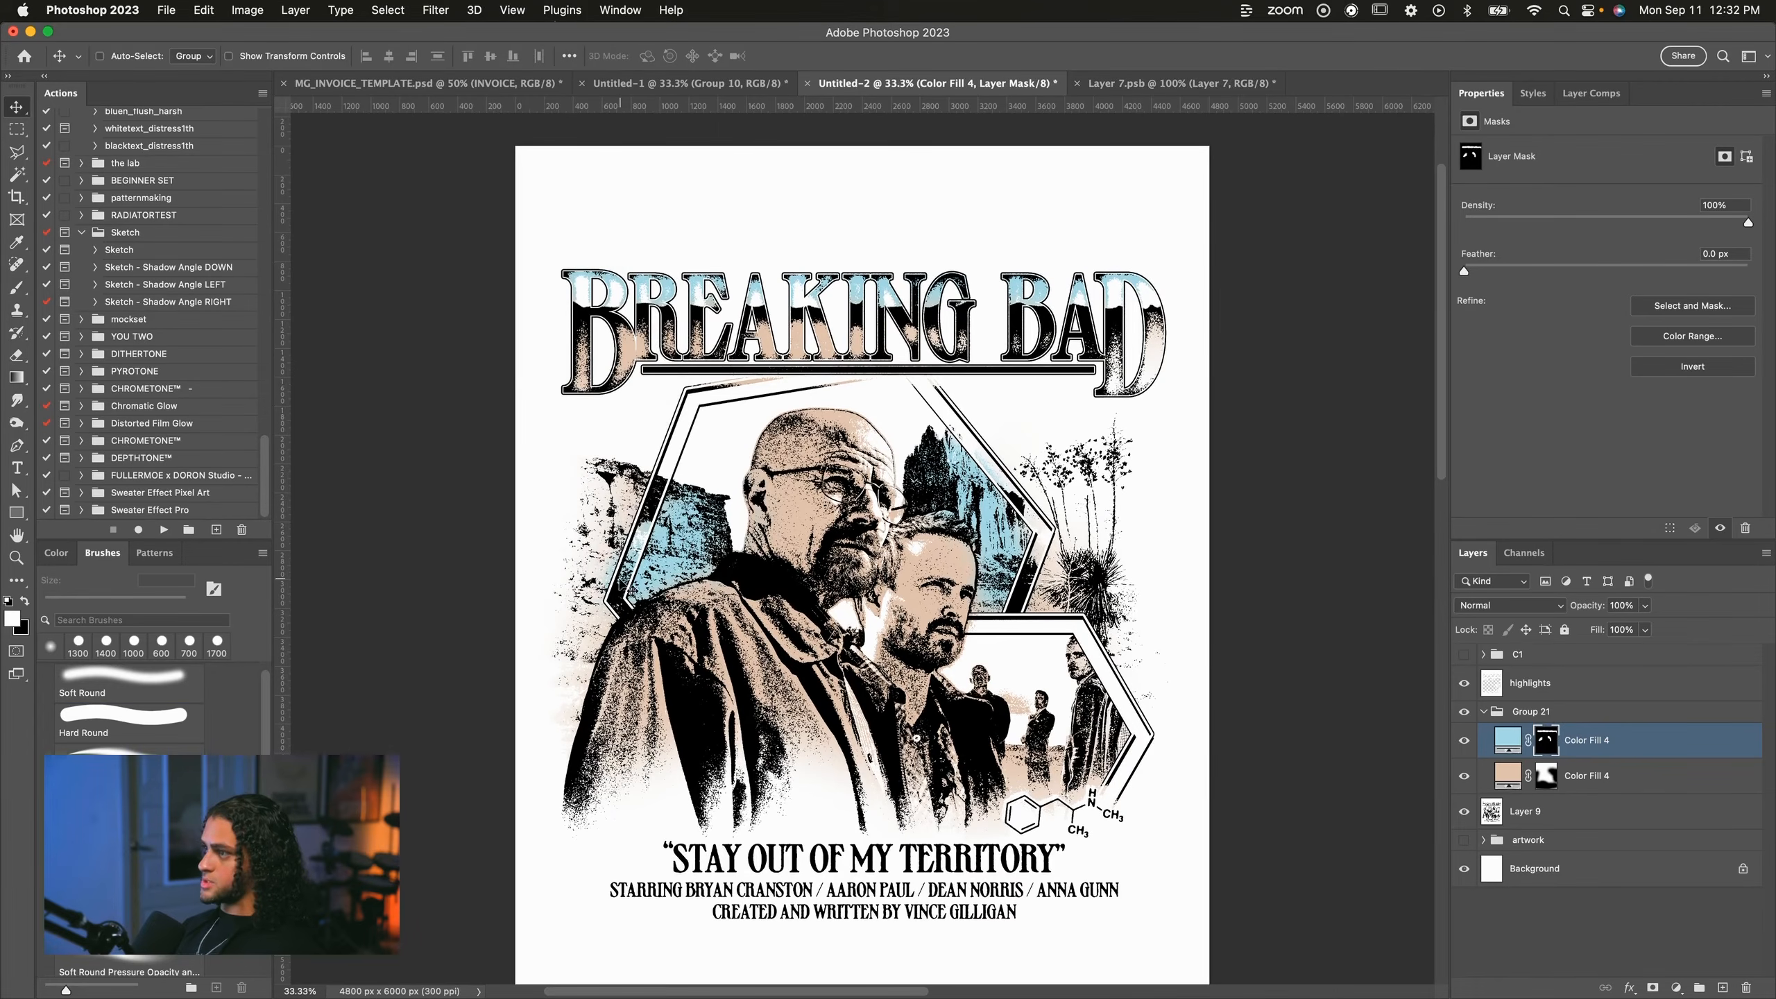
pyautogui.press('super+1')
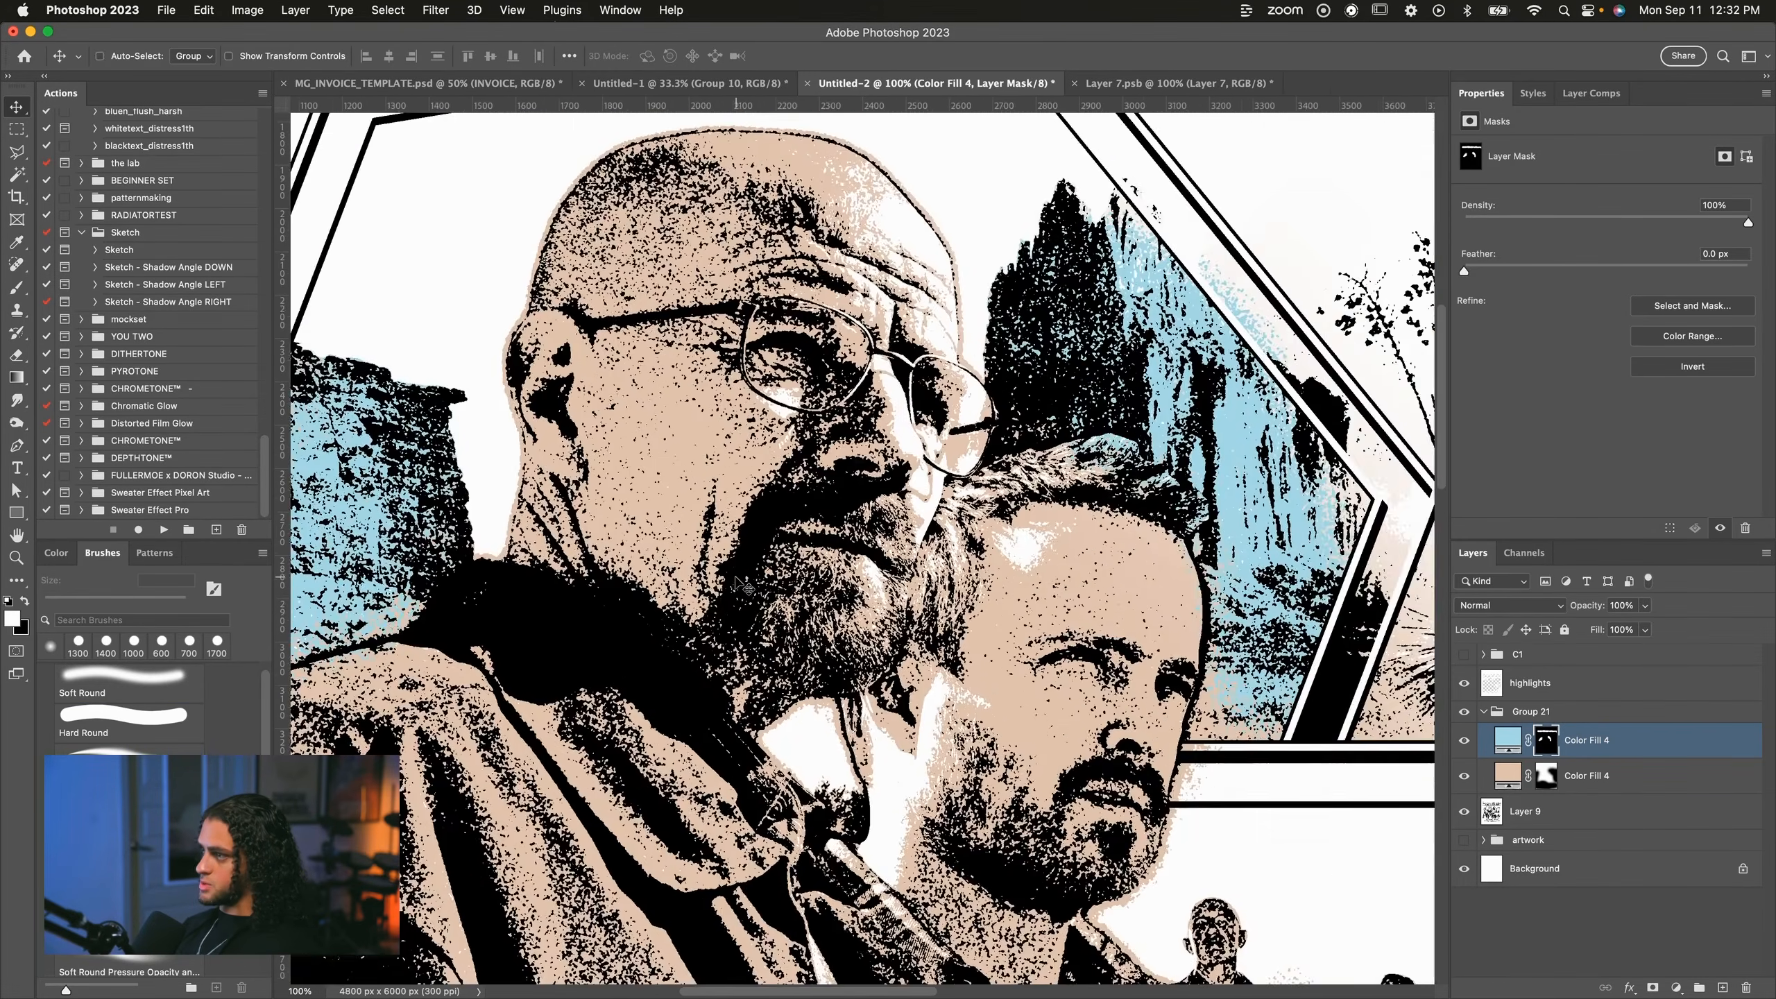
pyautogui.moveTo(736, 582); pyautogui.dragTo(1431, 564)
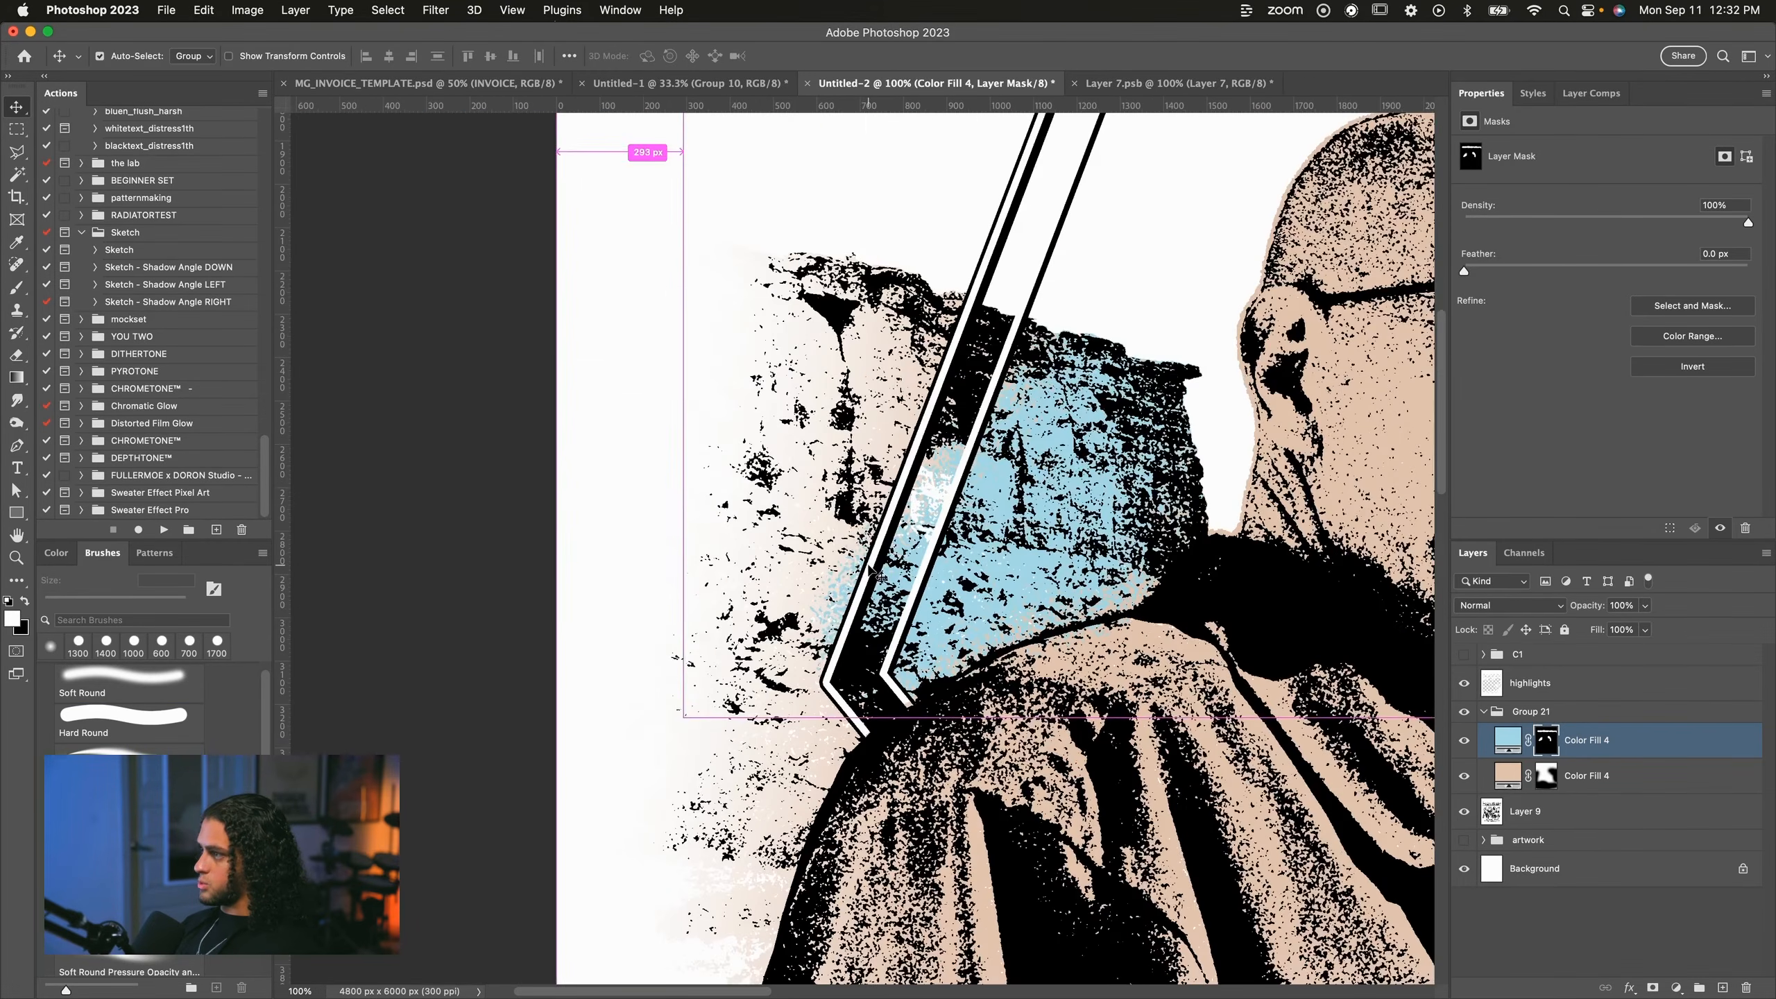
pyautogui.press('super+plus')
pyautogui.press('super+minus')
pyautogui.moveTo(1418, 652); pyautogui.dragTo(1363, 672)
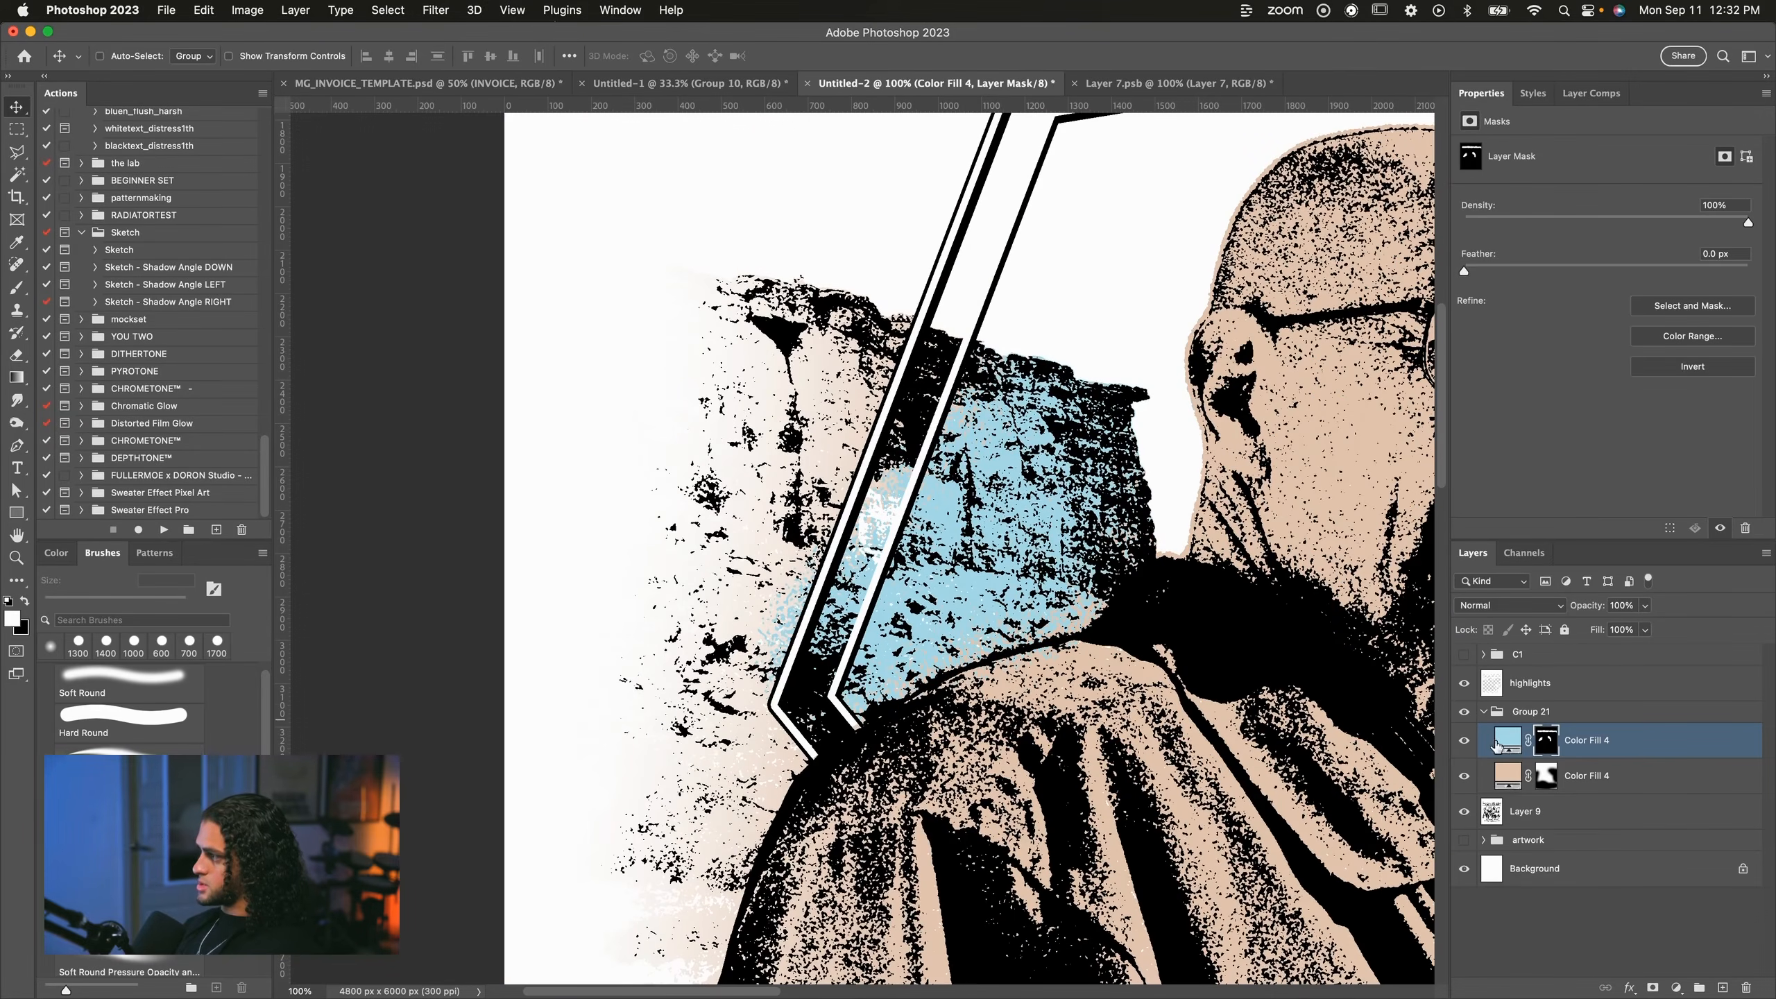
# Reapply the last Filter Gallery effects to the tan fill's mask and review the textured result across the artwork.
pyautogui.click(1542, 776)
pyautogui.hscroll(5, 633, 127)
pyautogui.scroll(2, 632, 127)
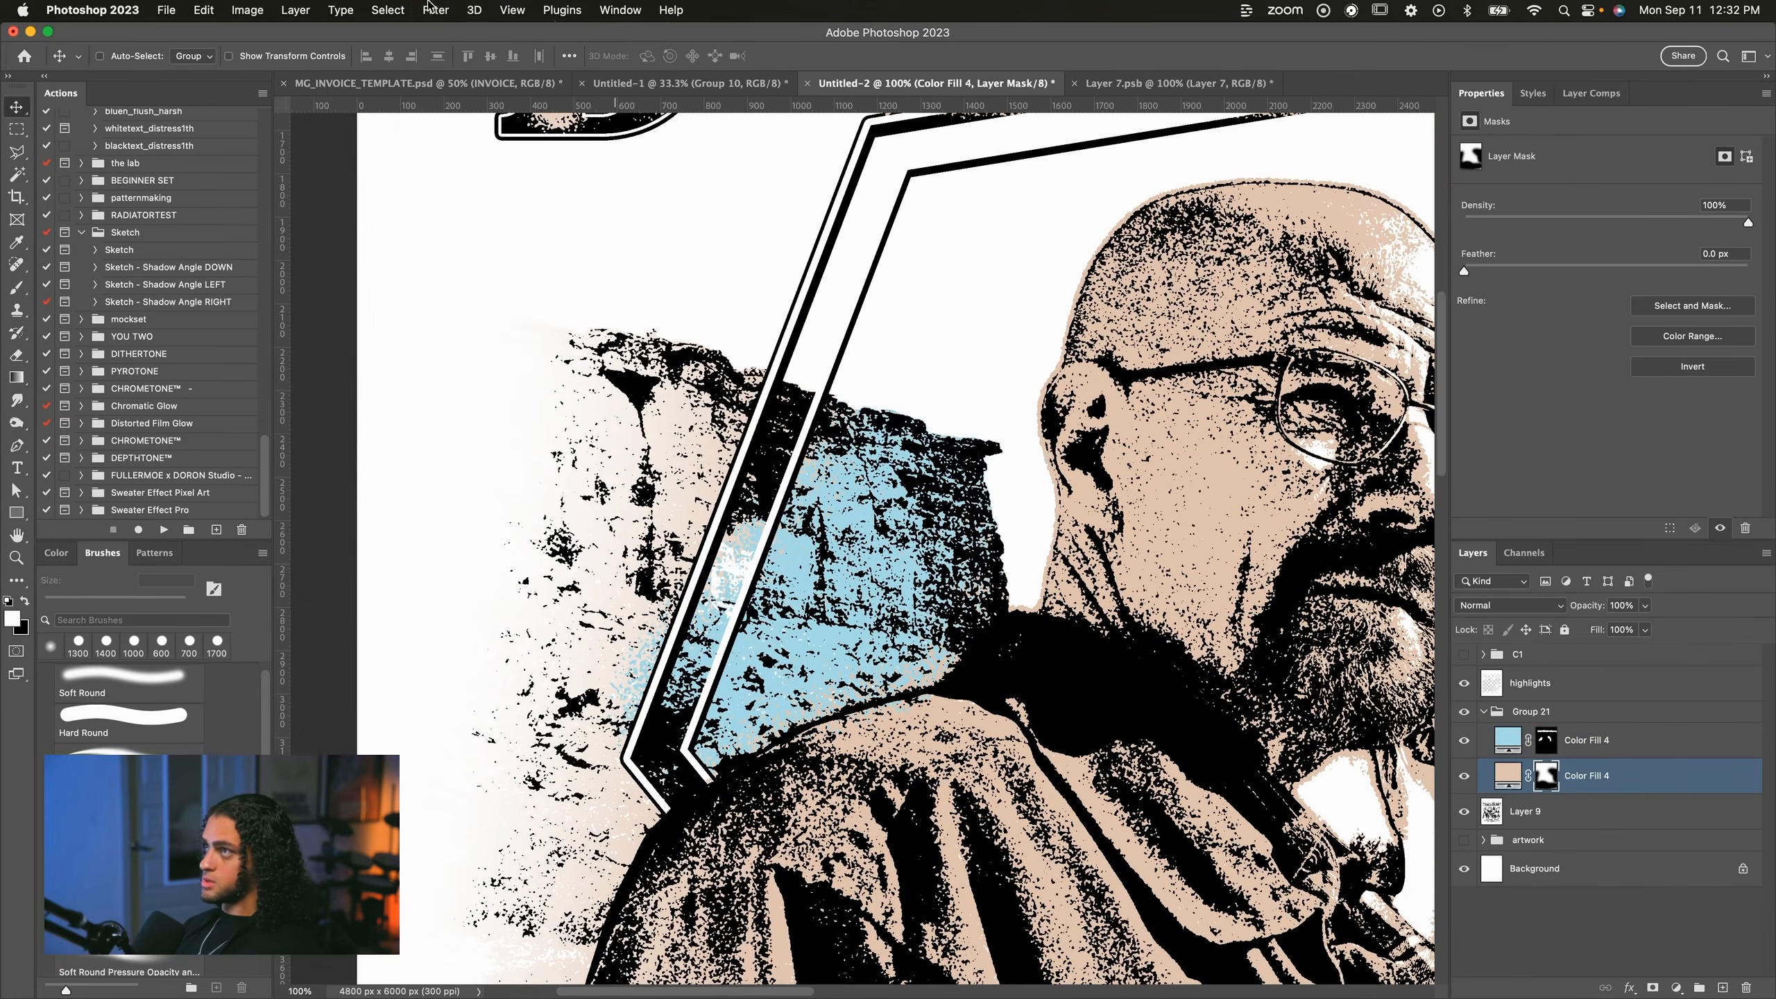
pyautogui.click(431, 9)
pyautogui.click(445, 33)
pyautogui.scroll(-1, 882, 479)
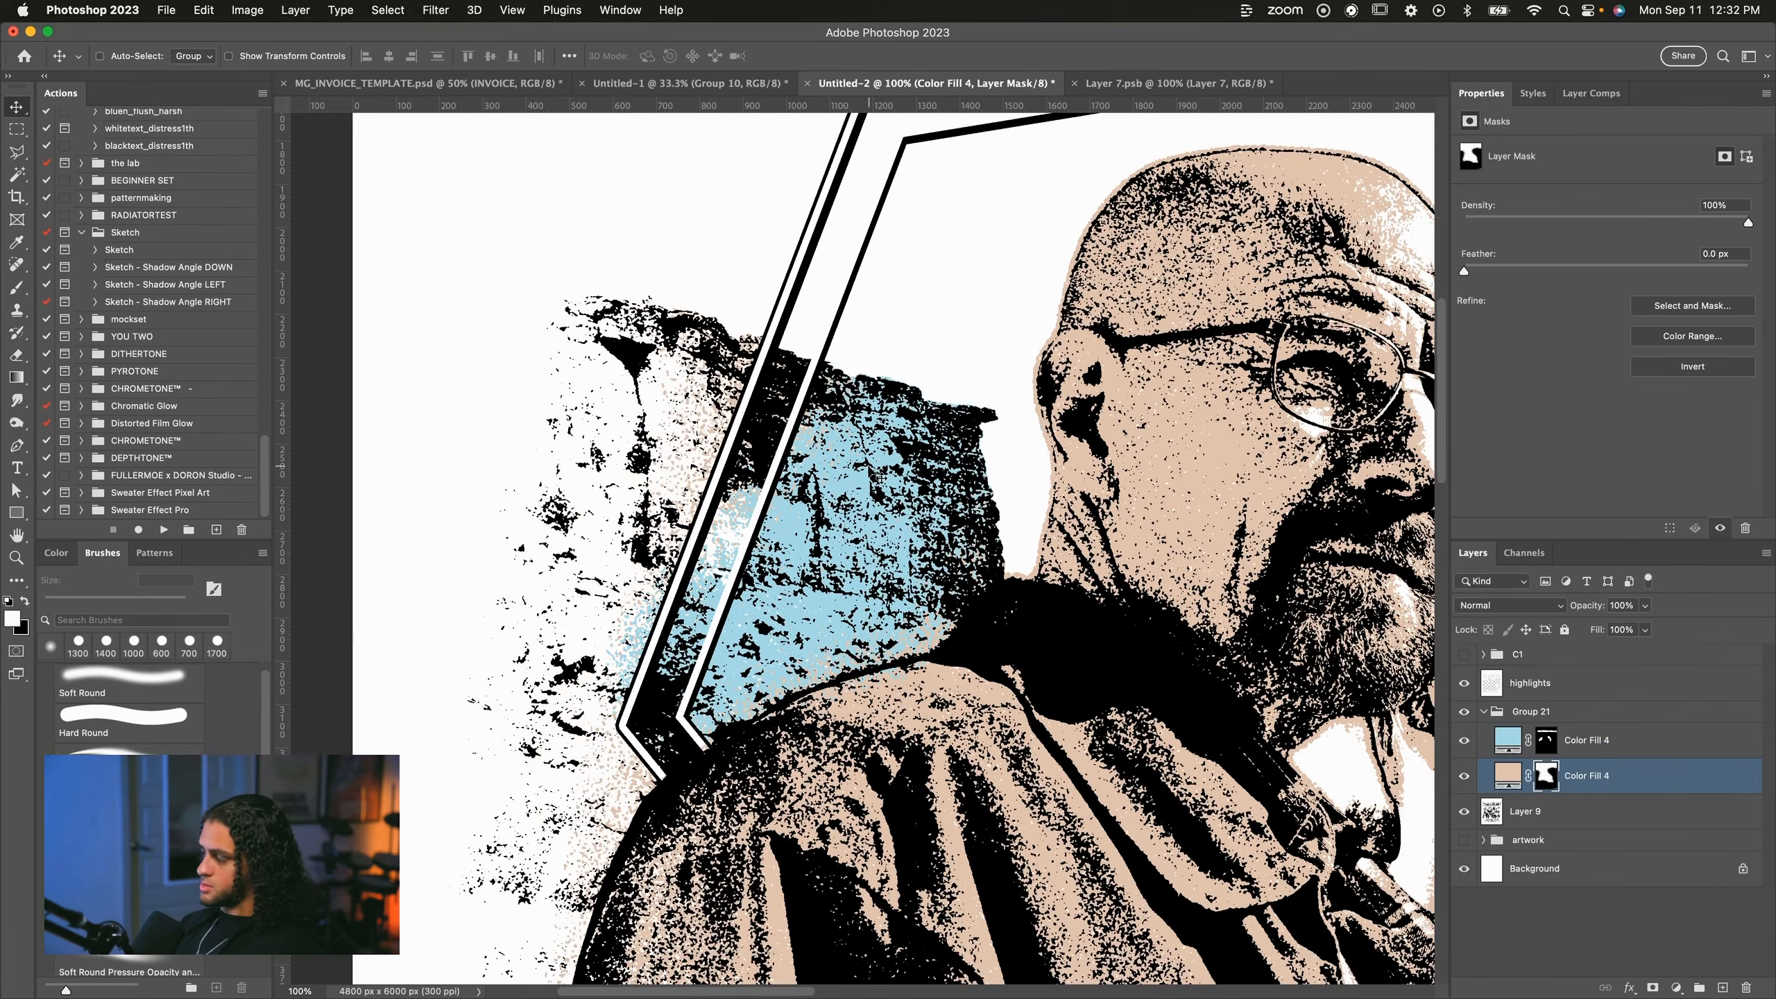
pyautogui.hscroll(10, 870, 469)
pyautogui.scroll(-7, 870, 469)
pyautogui.press('super+0')
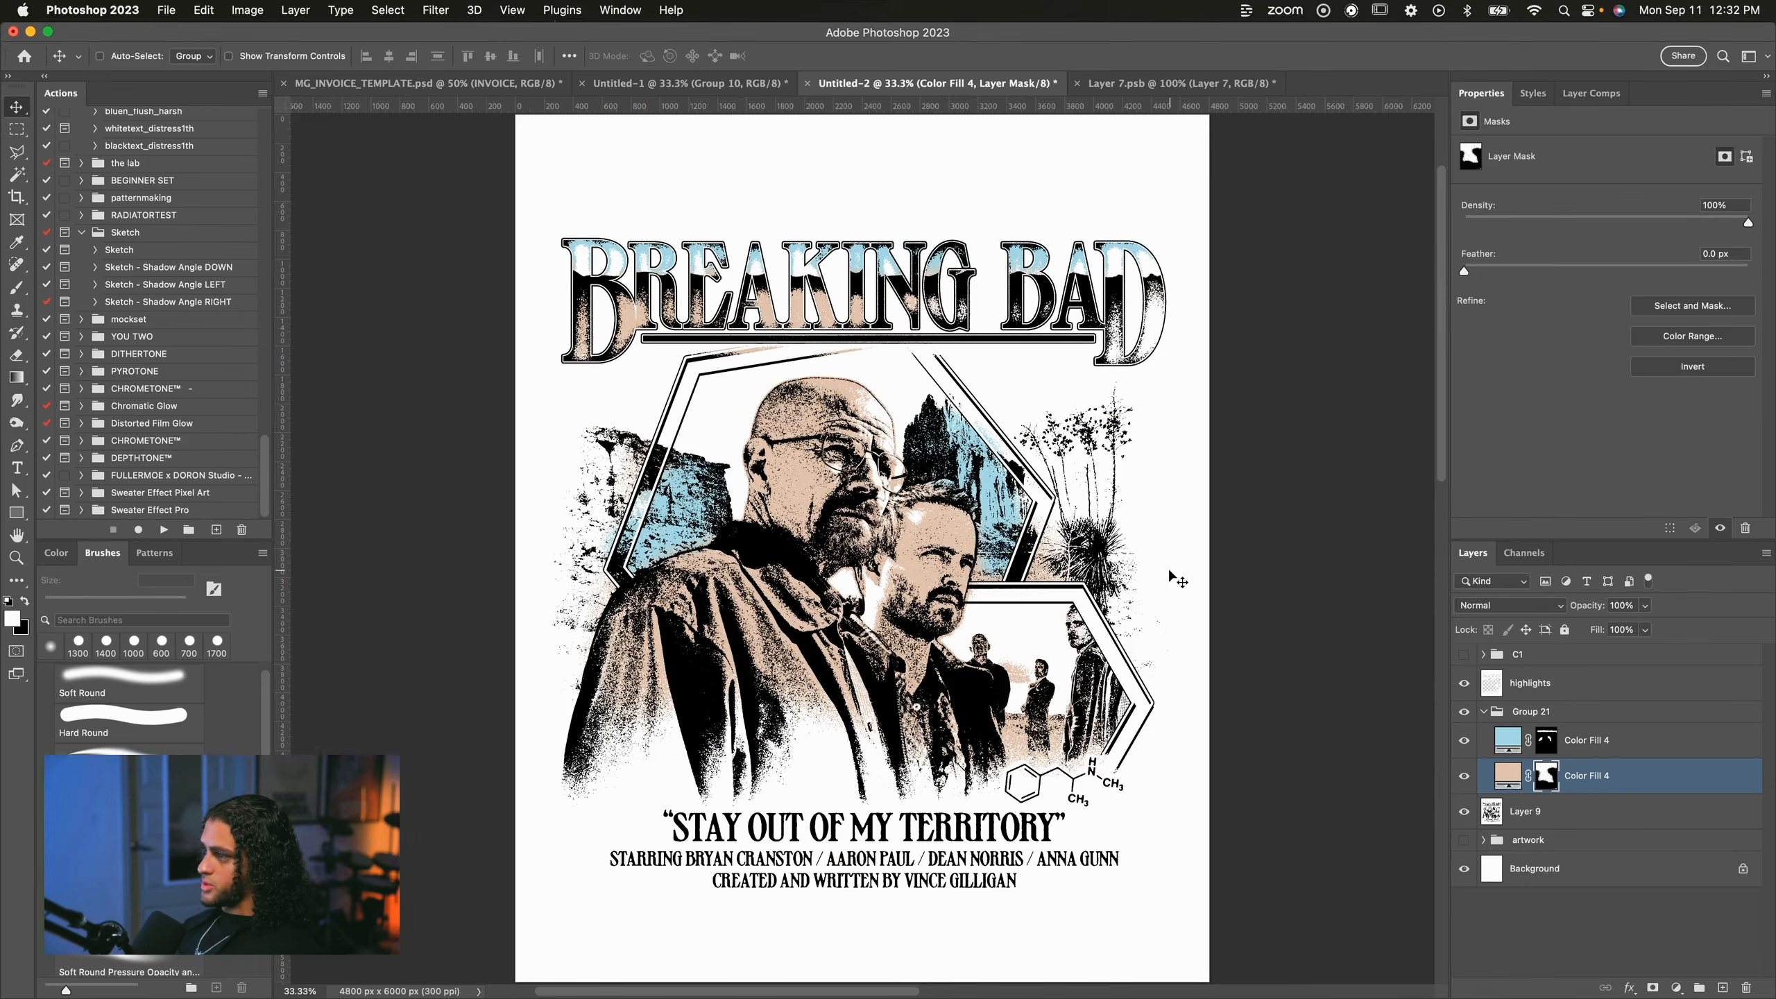
pyautogui.scroll(1, 1175, 578)
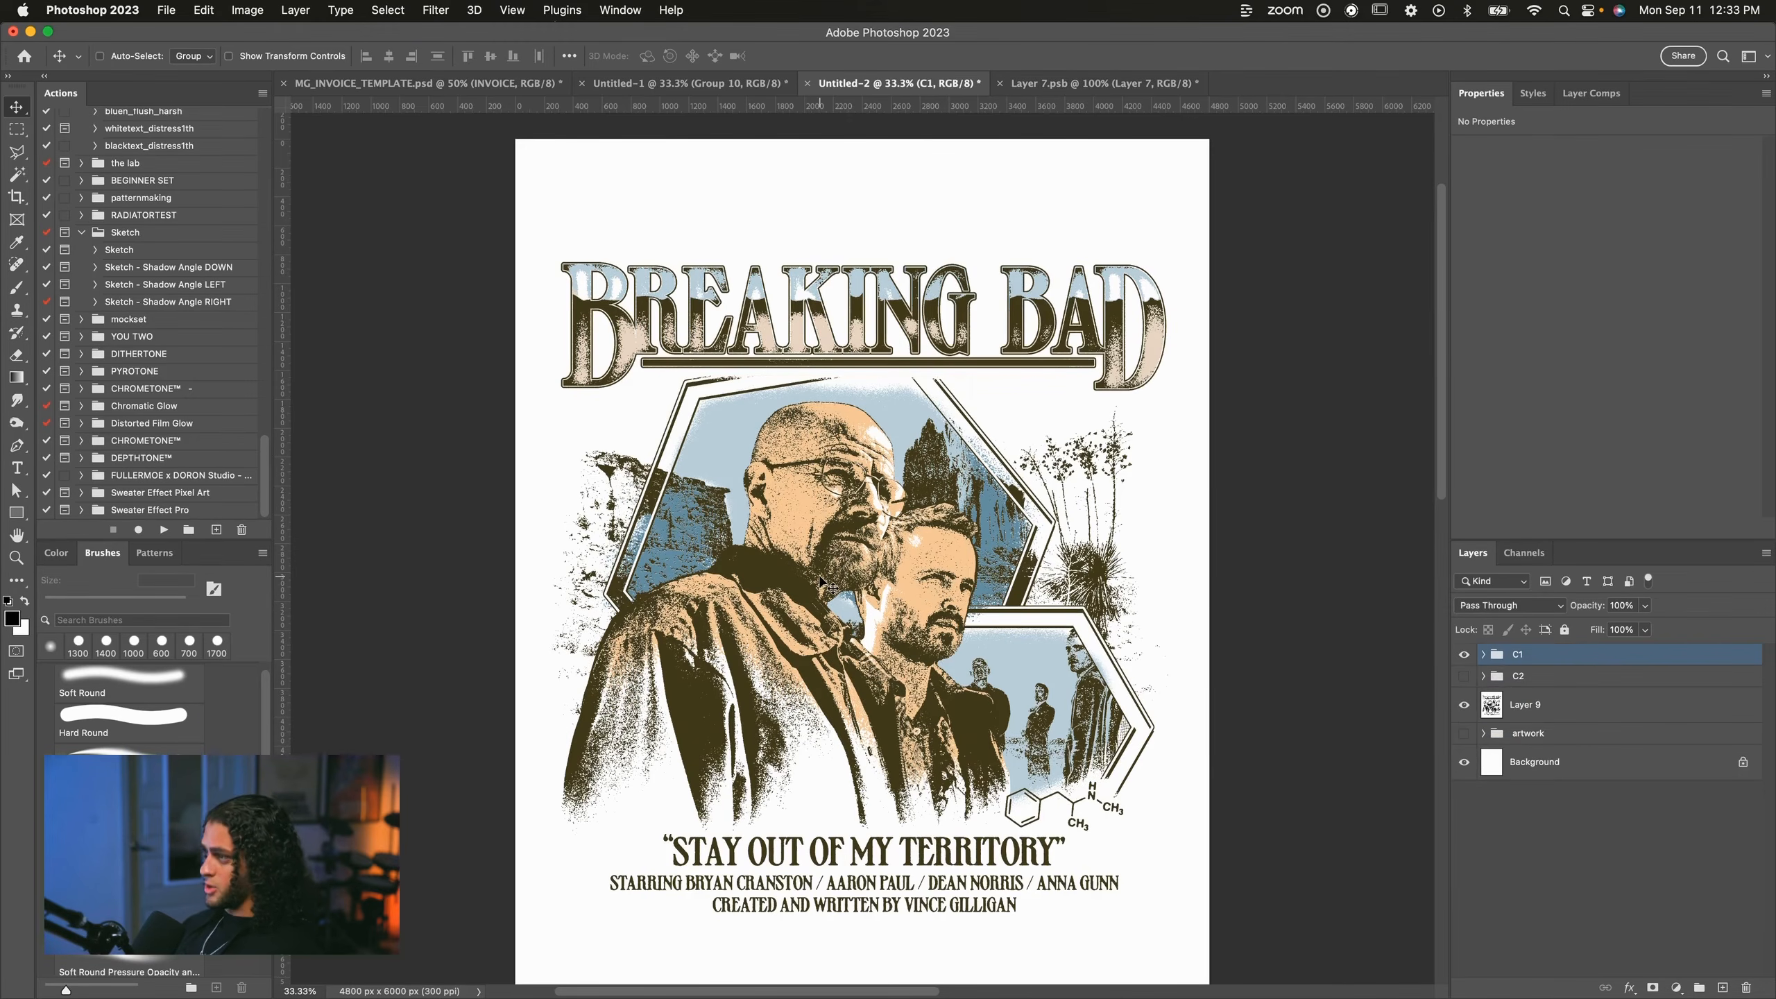
# Duplicate the Layer 9 linework and delete the white background from the copy using the Magic Wand.
pyautogui.click(1542, 705)
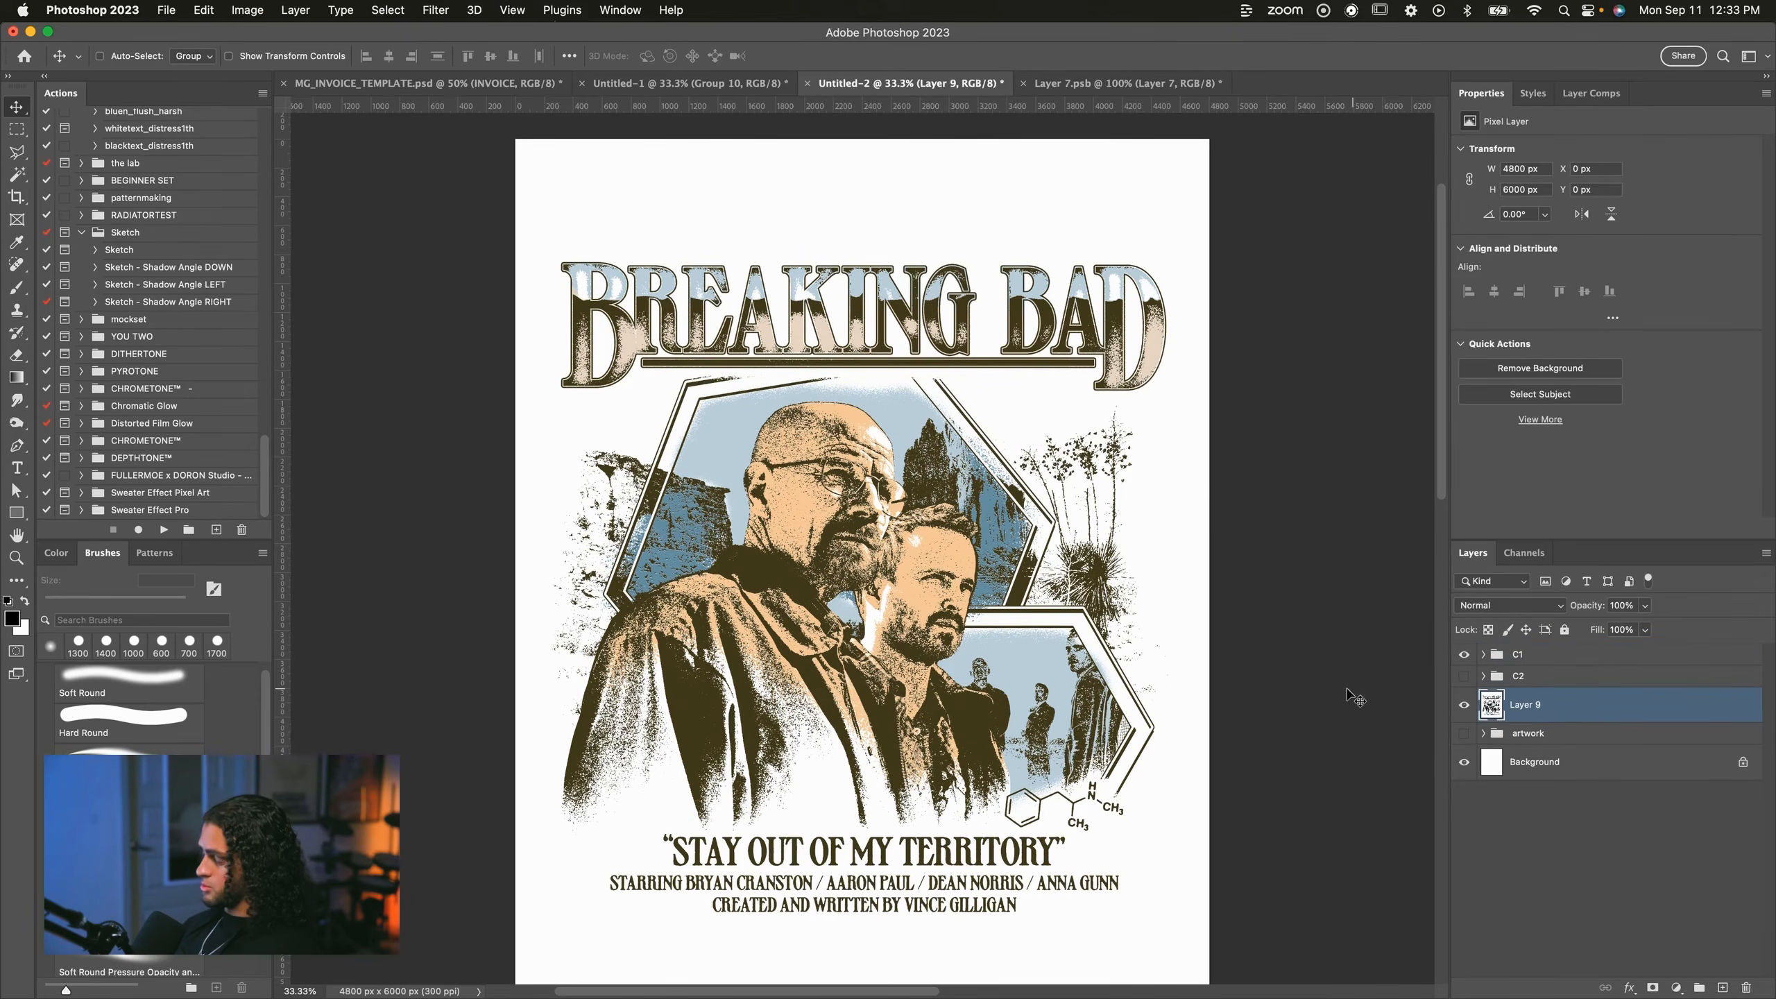
pyautogui.hotkey('ctrl', 'j')
pyautogui.press('w')
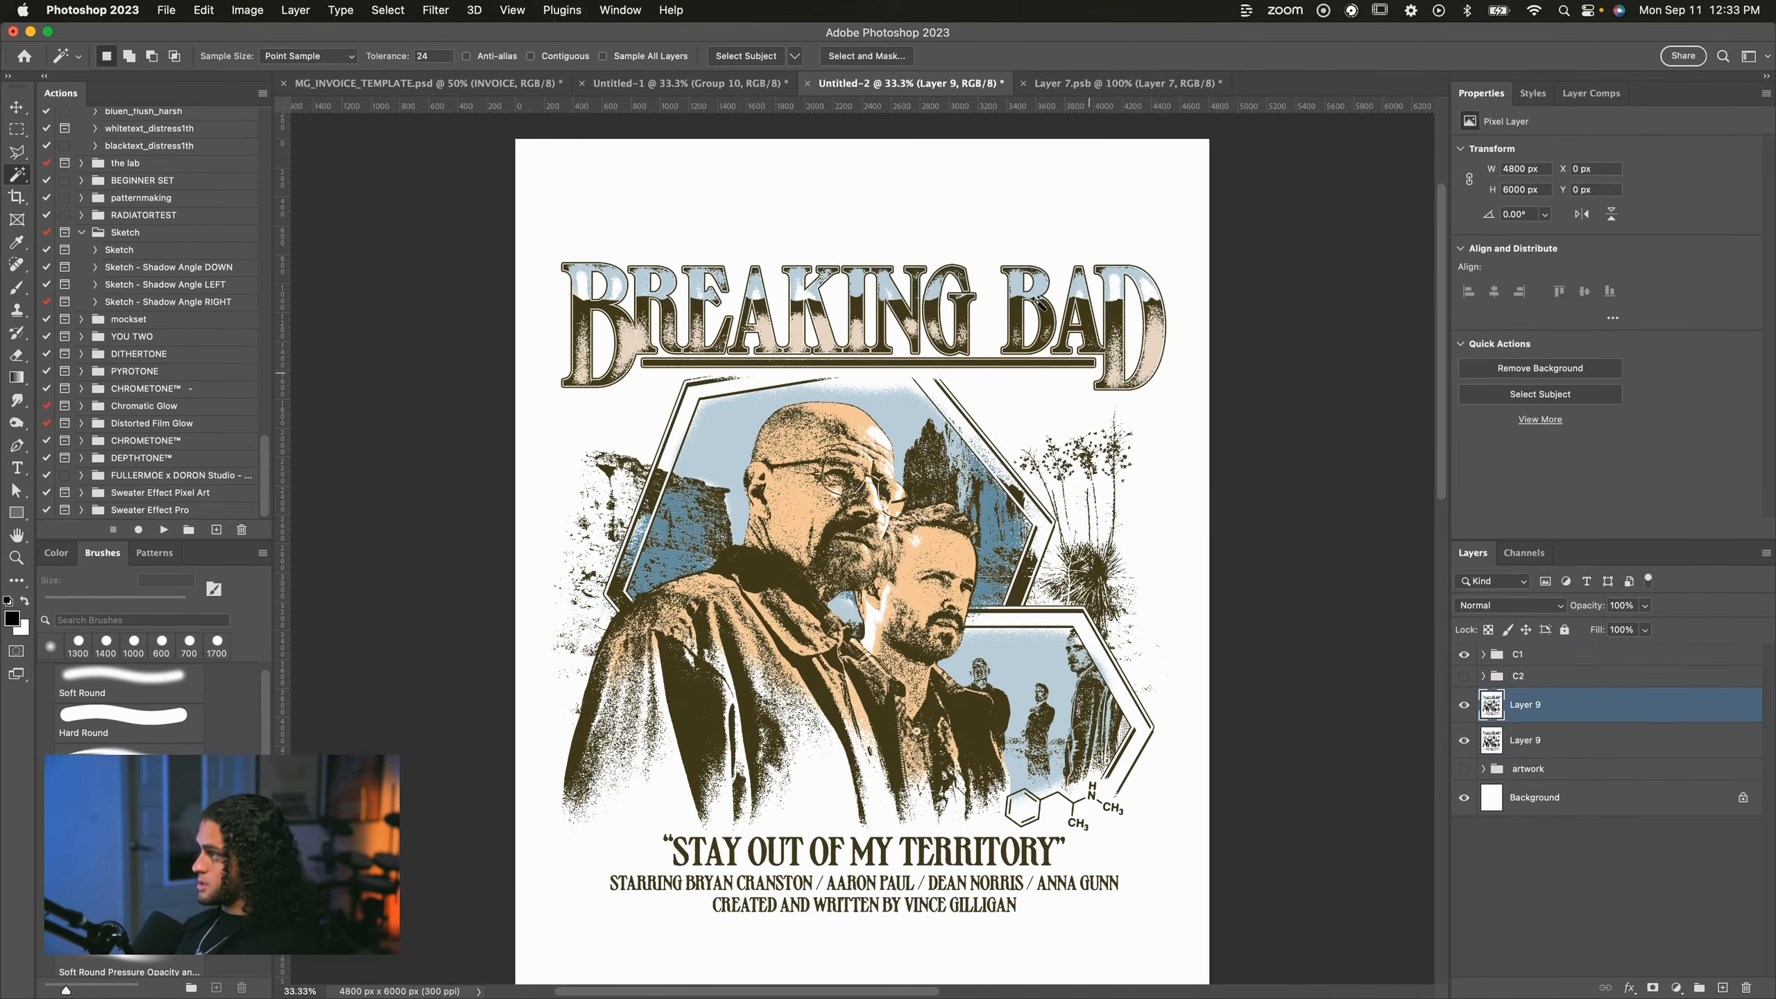
pyautogui.click(908, 215)
pyautogui.press('Delete')
pyautogui.press('super+d')
pyautogui.press('v')
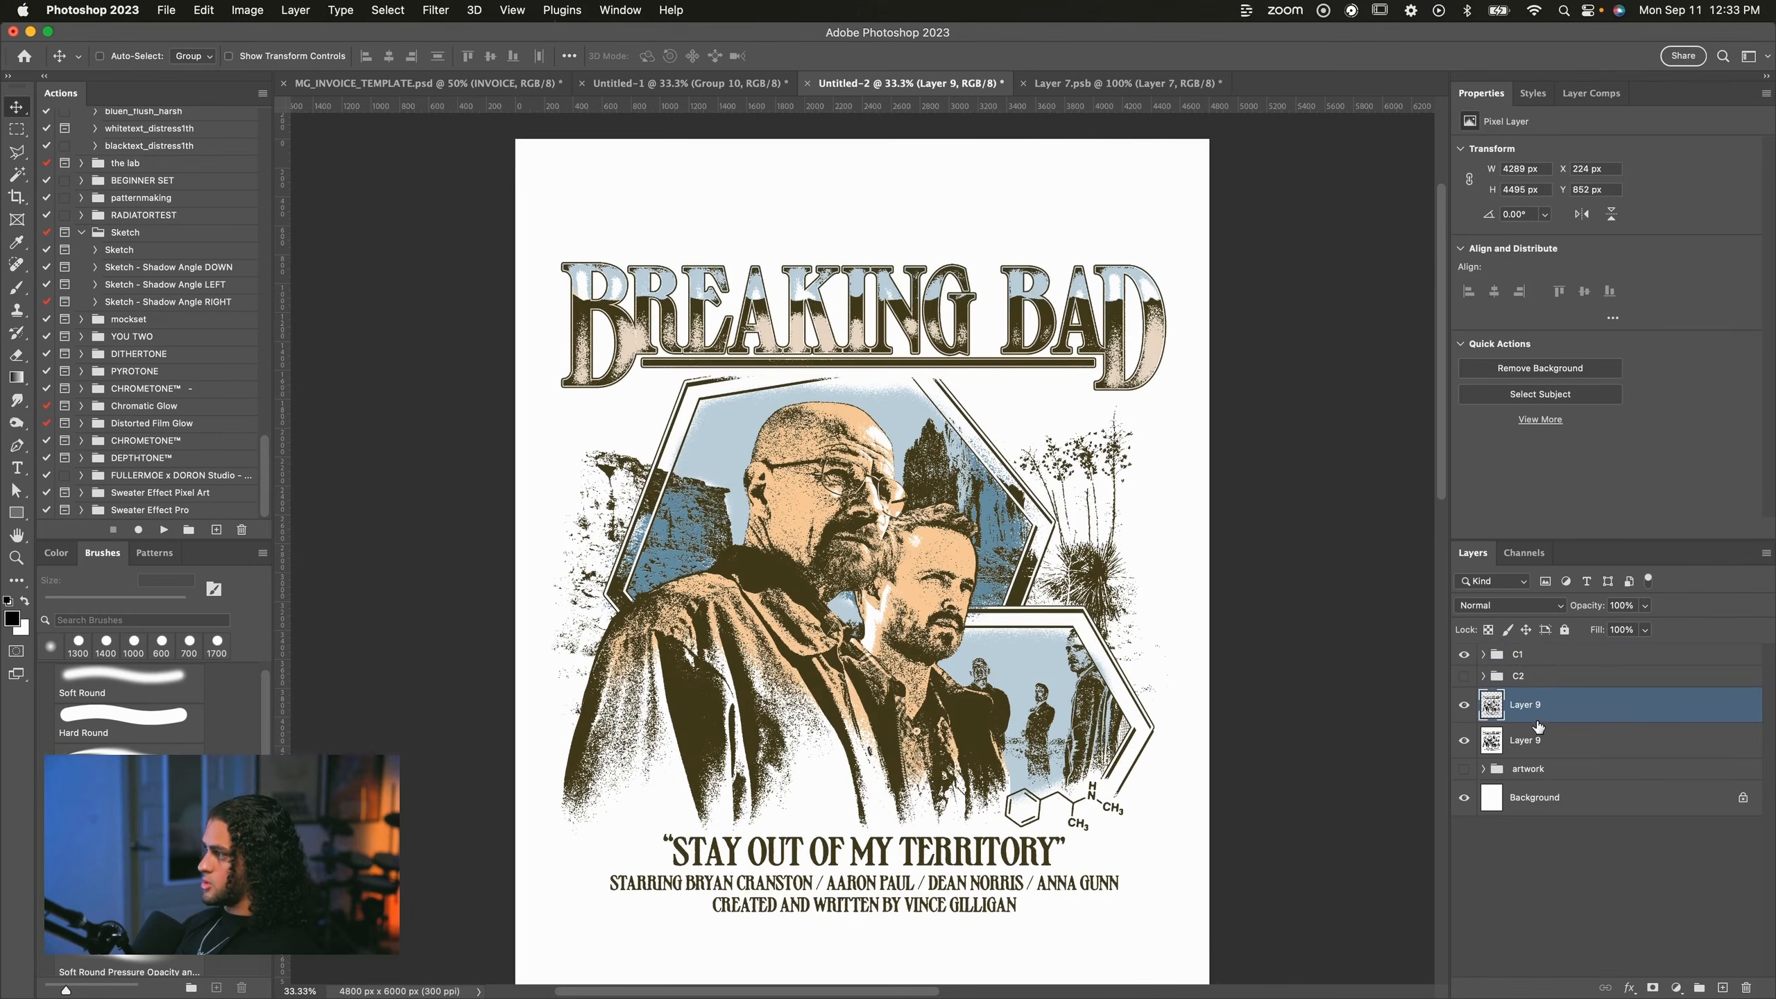
# Move the transparent Layer 9 copy into the C1 group above Layer 7 and hide Layer 7.
pyautogui.moveTo(1538, 727); pyautogui.dragTo(1515, 646)
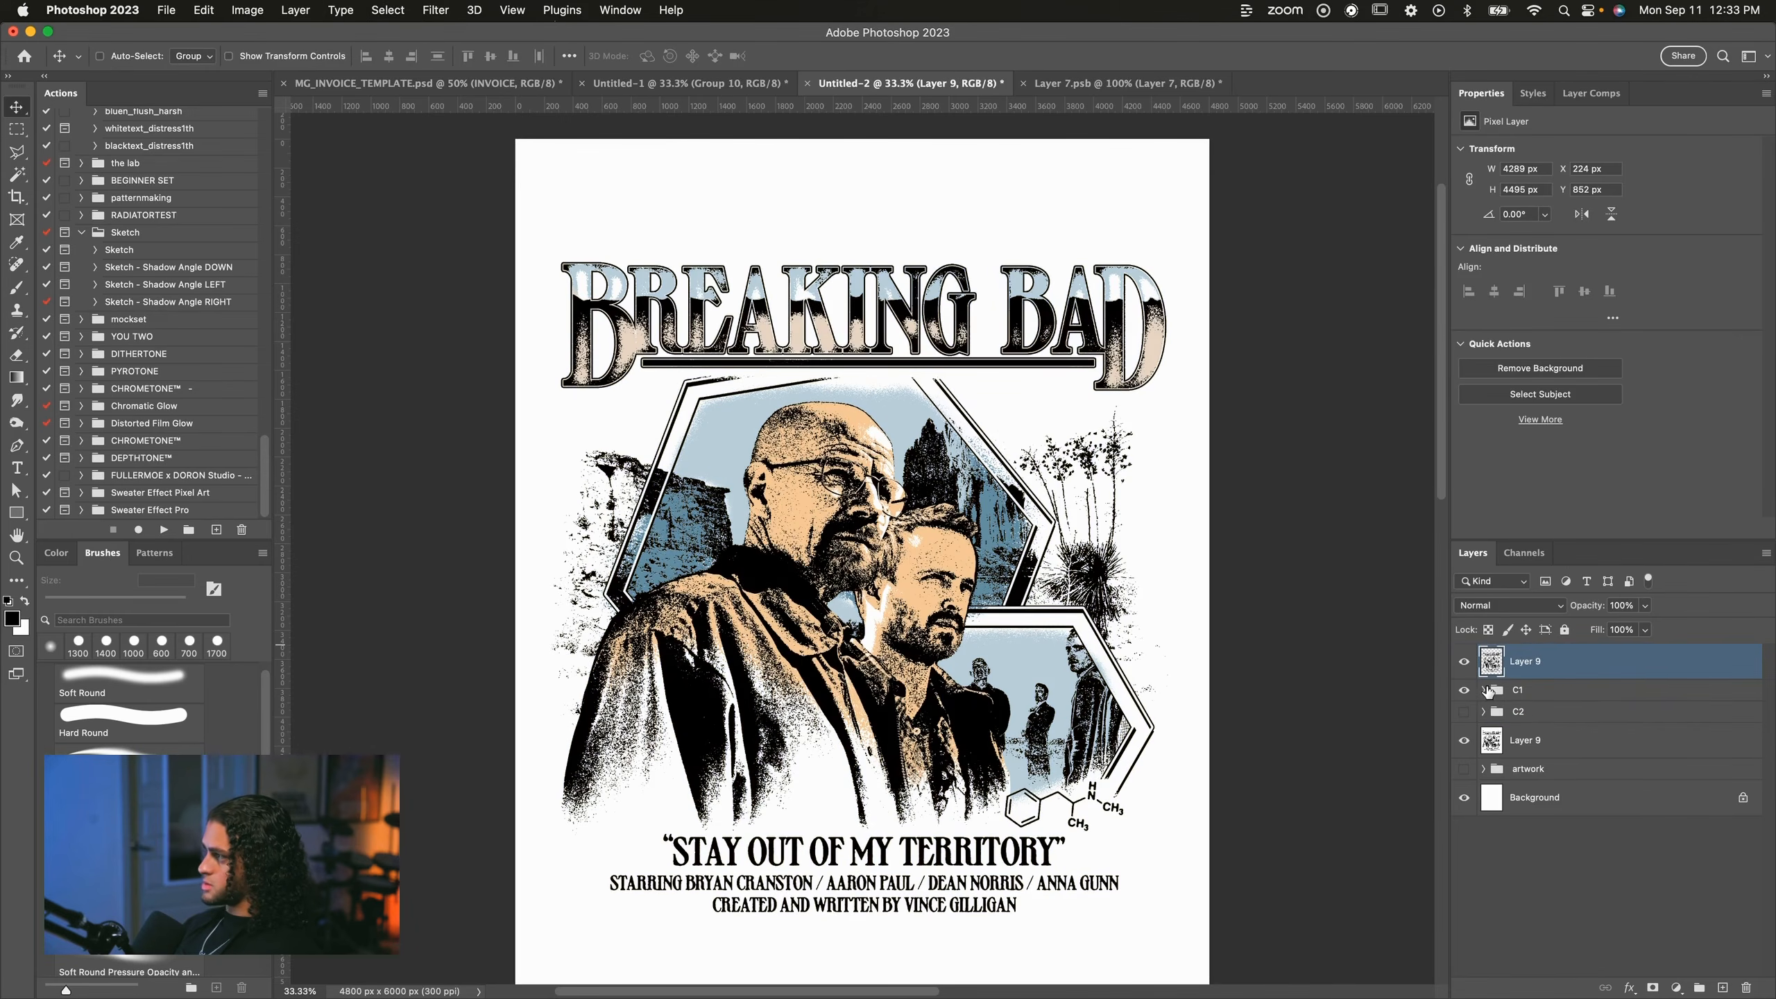
pyautogui.click(1483, 690)
pyautogui.click(1557, 728)
pyautogui.click(1466, 719)
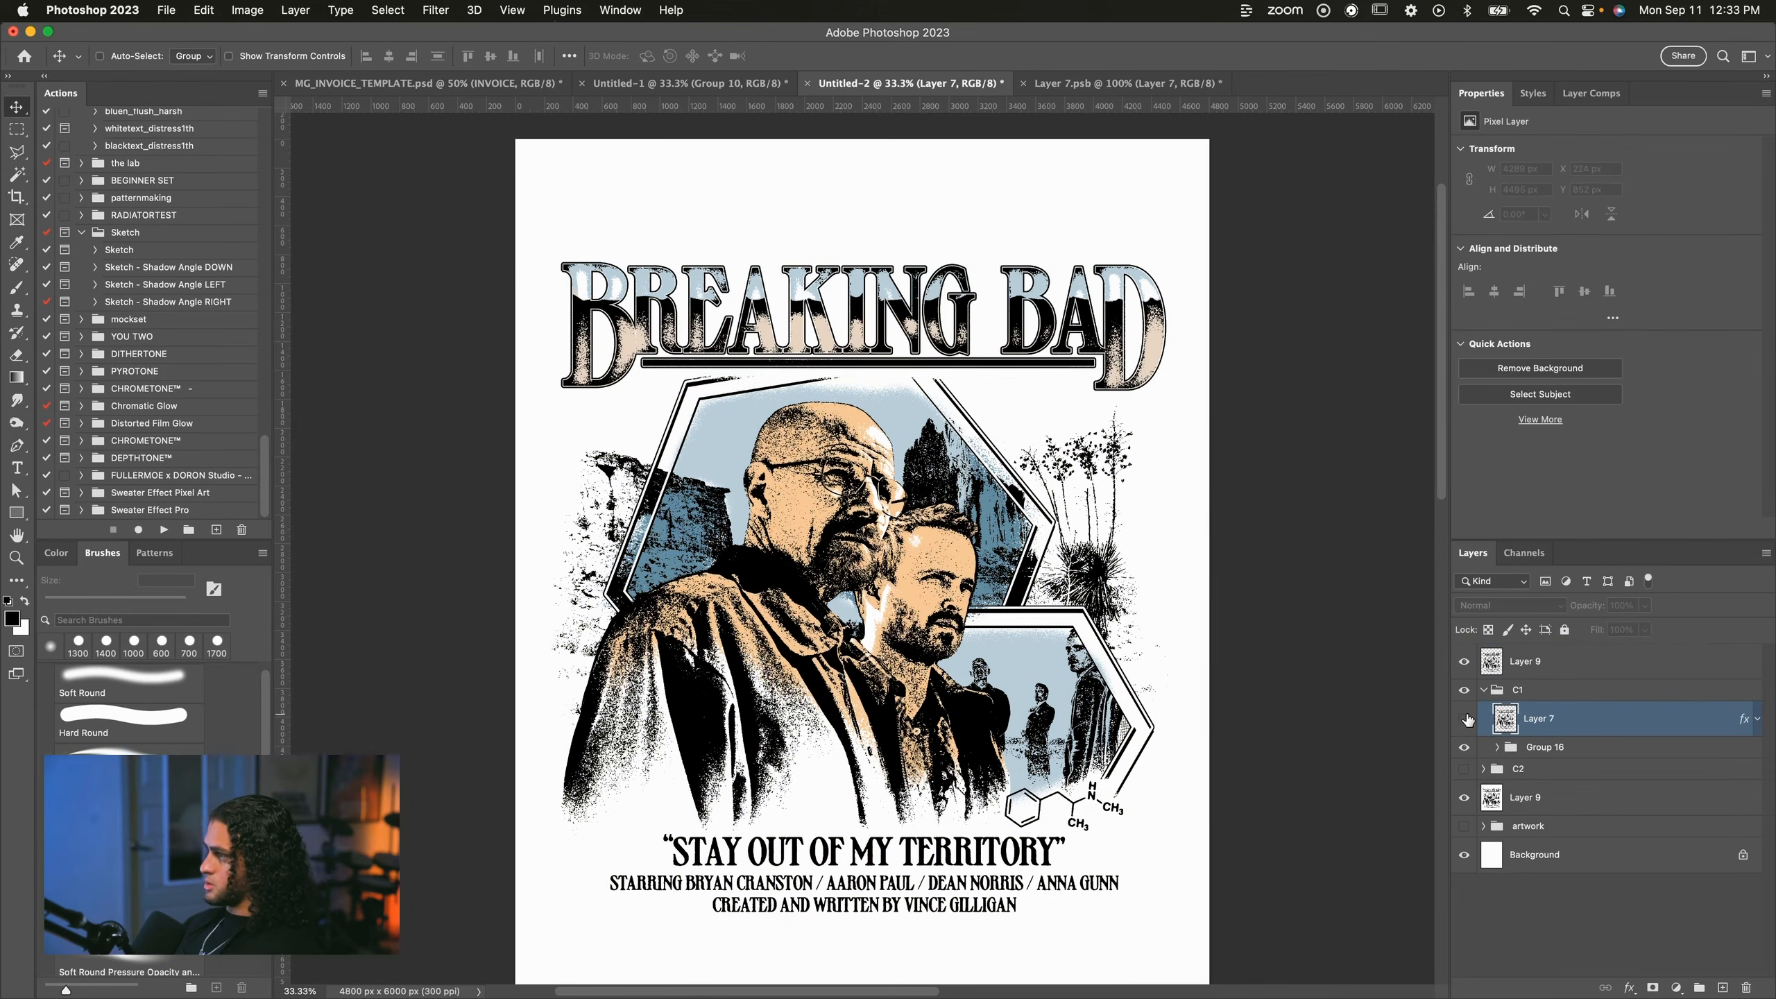
pyautogui.moveTo(1525, 661); pyautogui.dragTo(1554, 707)
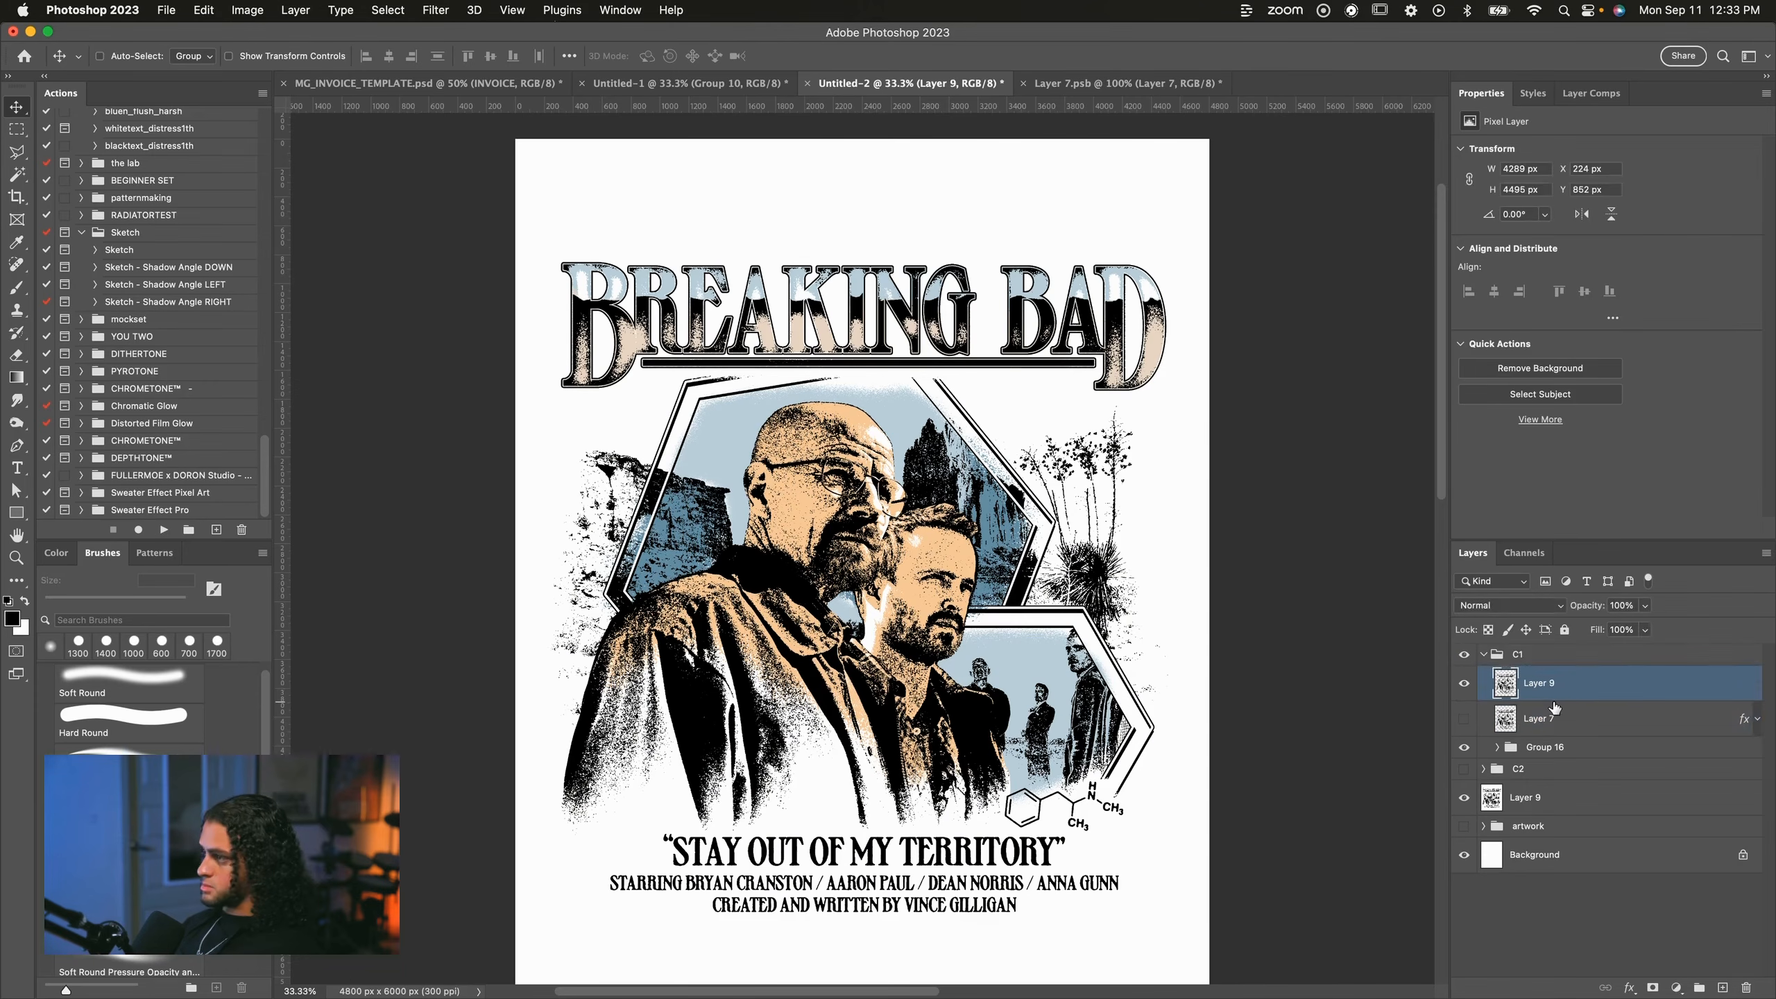
# Apply a dark olive-brown Color Overlay to the Layer 9 linework copy in the C1 group.
pyautogui.doubleClick(1611, 687)
pyautogui.moveTo(1215, 231); pyautogui.dragTo(1230, 183)
pyautogui.click(1182, 397)
pyautogui.press('Return')
pyautogui.press('super+minus')
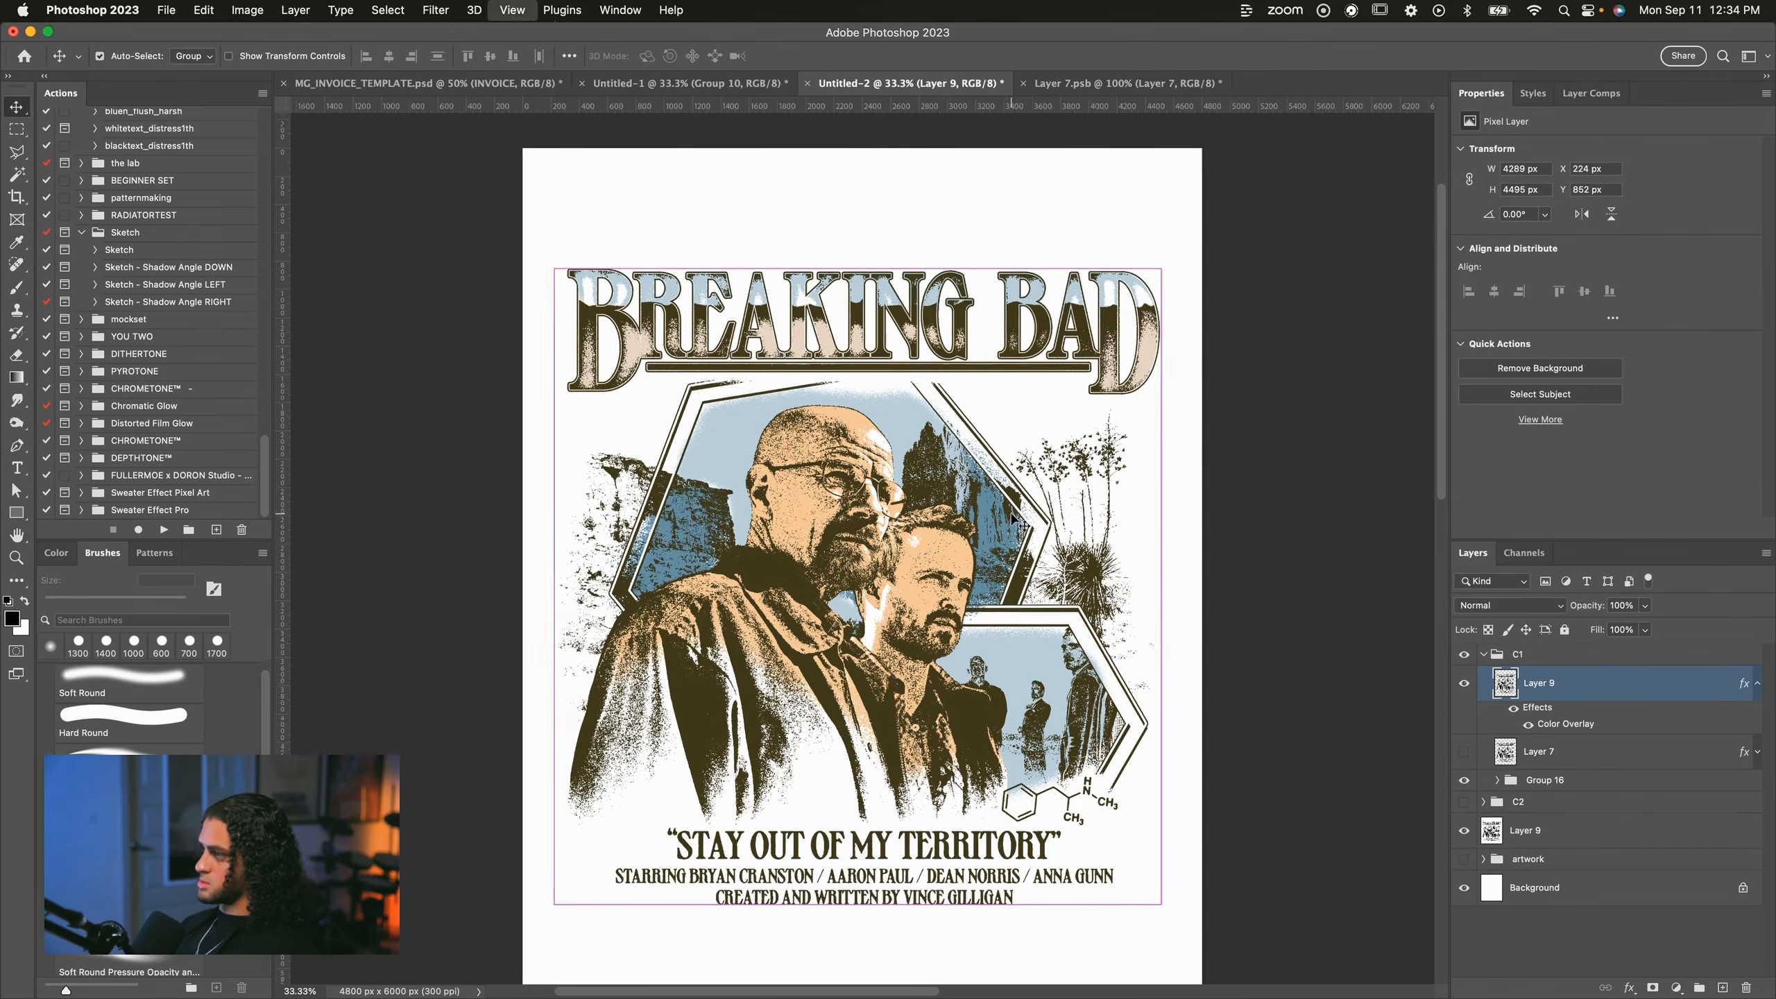
pyautogui.press('super+plus')
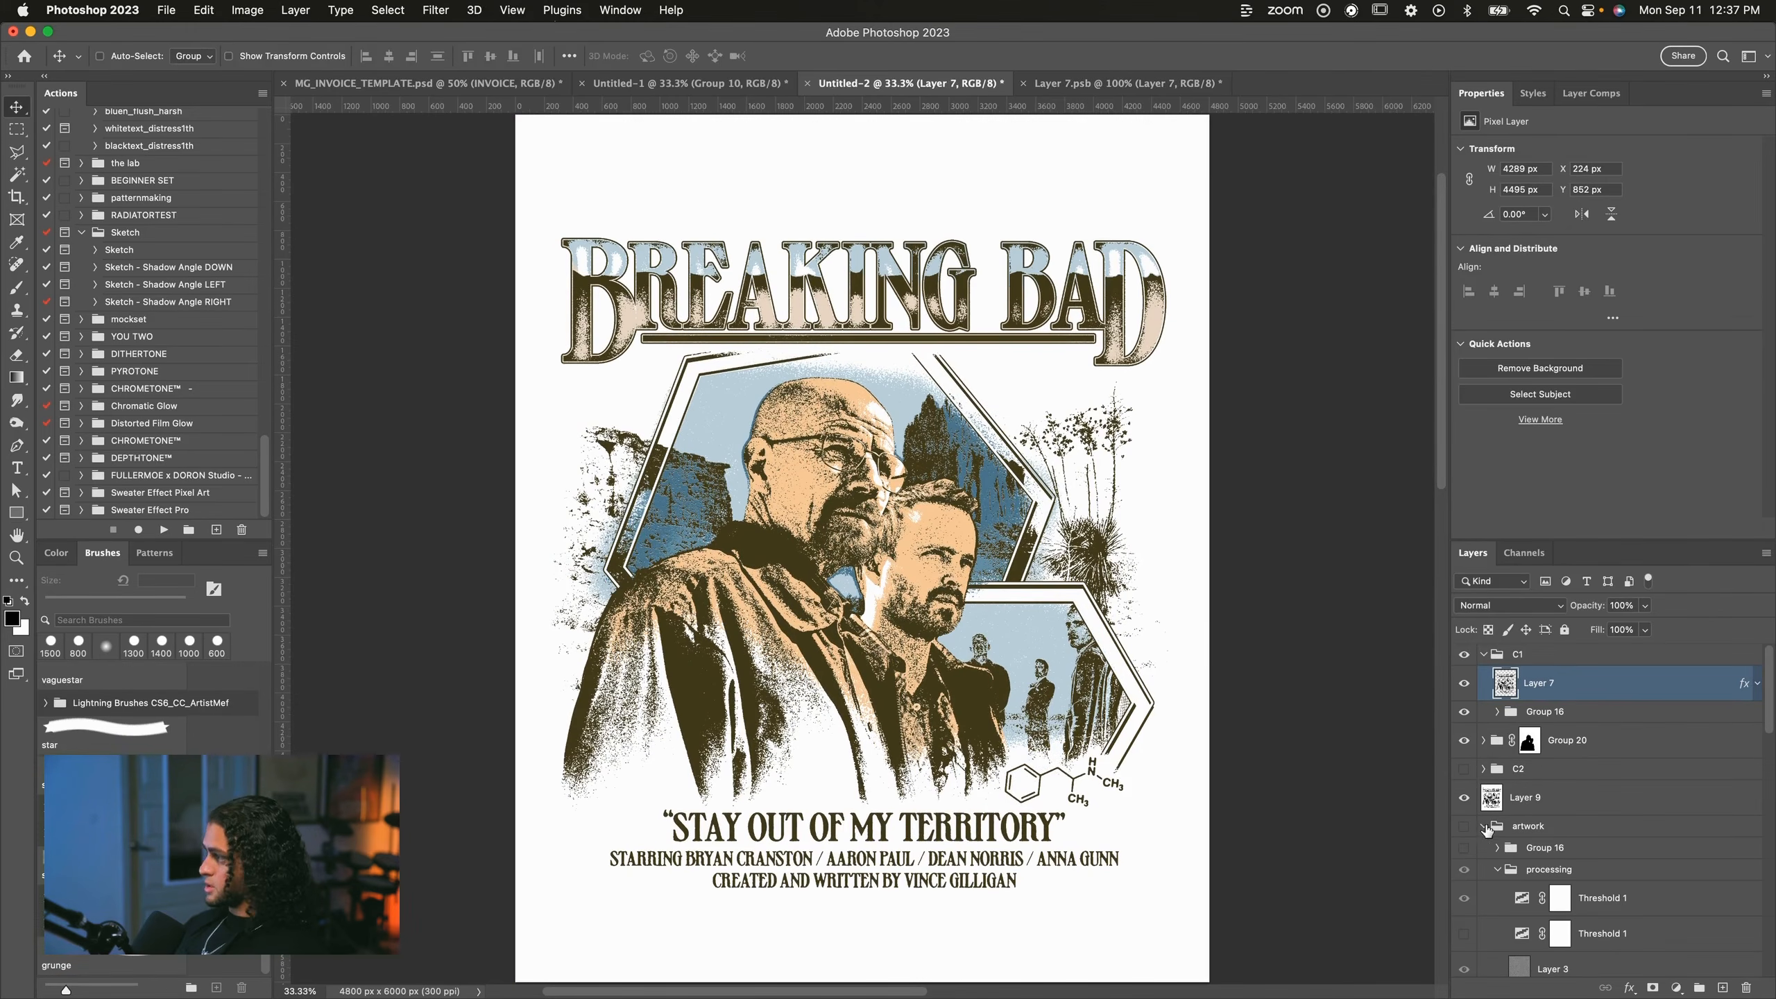
# Collapse the artwork group and switch to Finder's HI-RES PNGs folder of Worn_Plastisol textures, positioning its window over the artwork.
pyautogui.click(1484, 826)
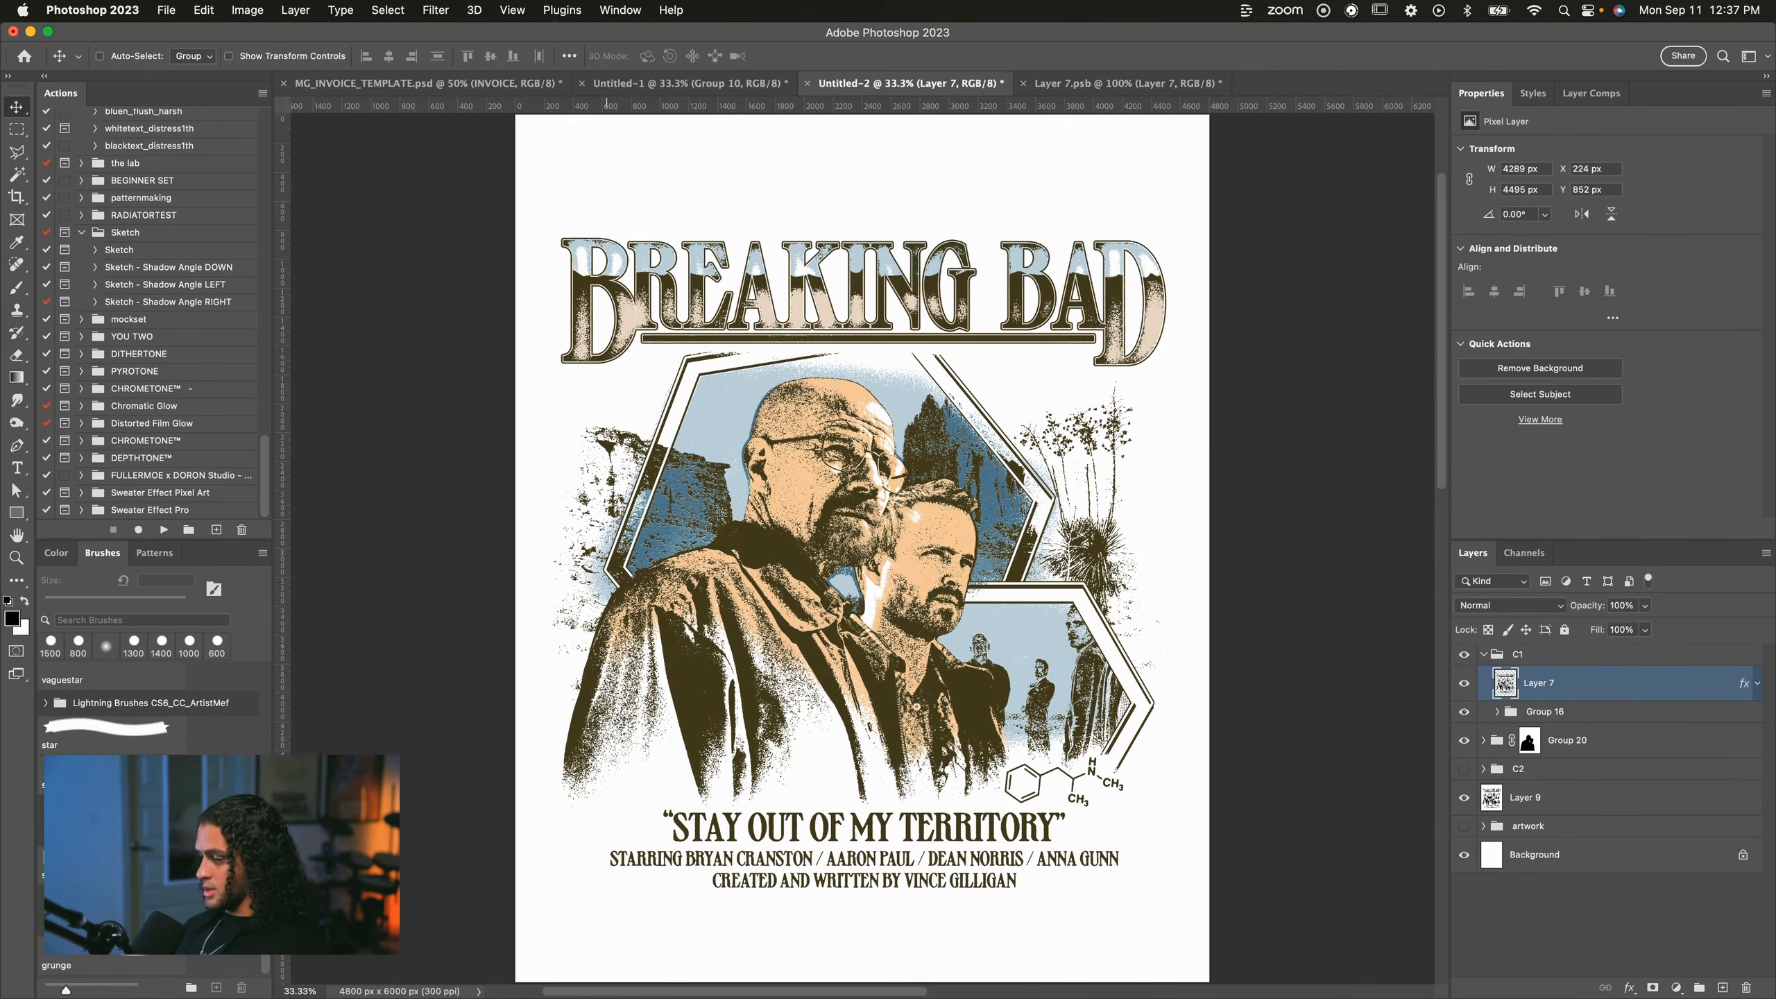
pyautogui.press('super+Tab')
pyautogui.moveTo(1066, 144); pyautogui.dragTo(1123, 160)
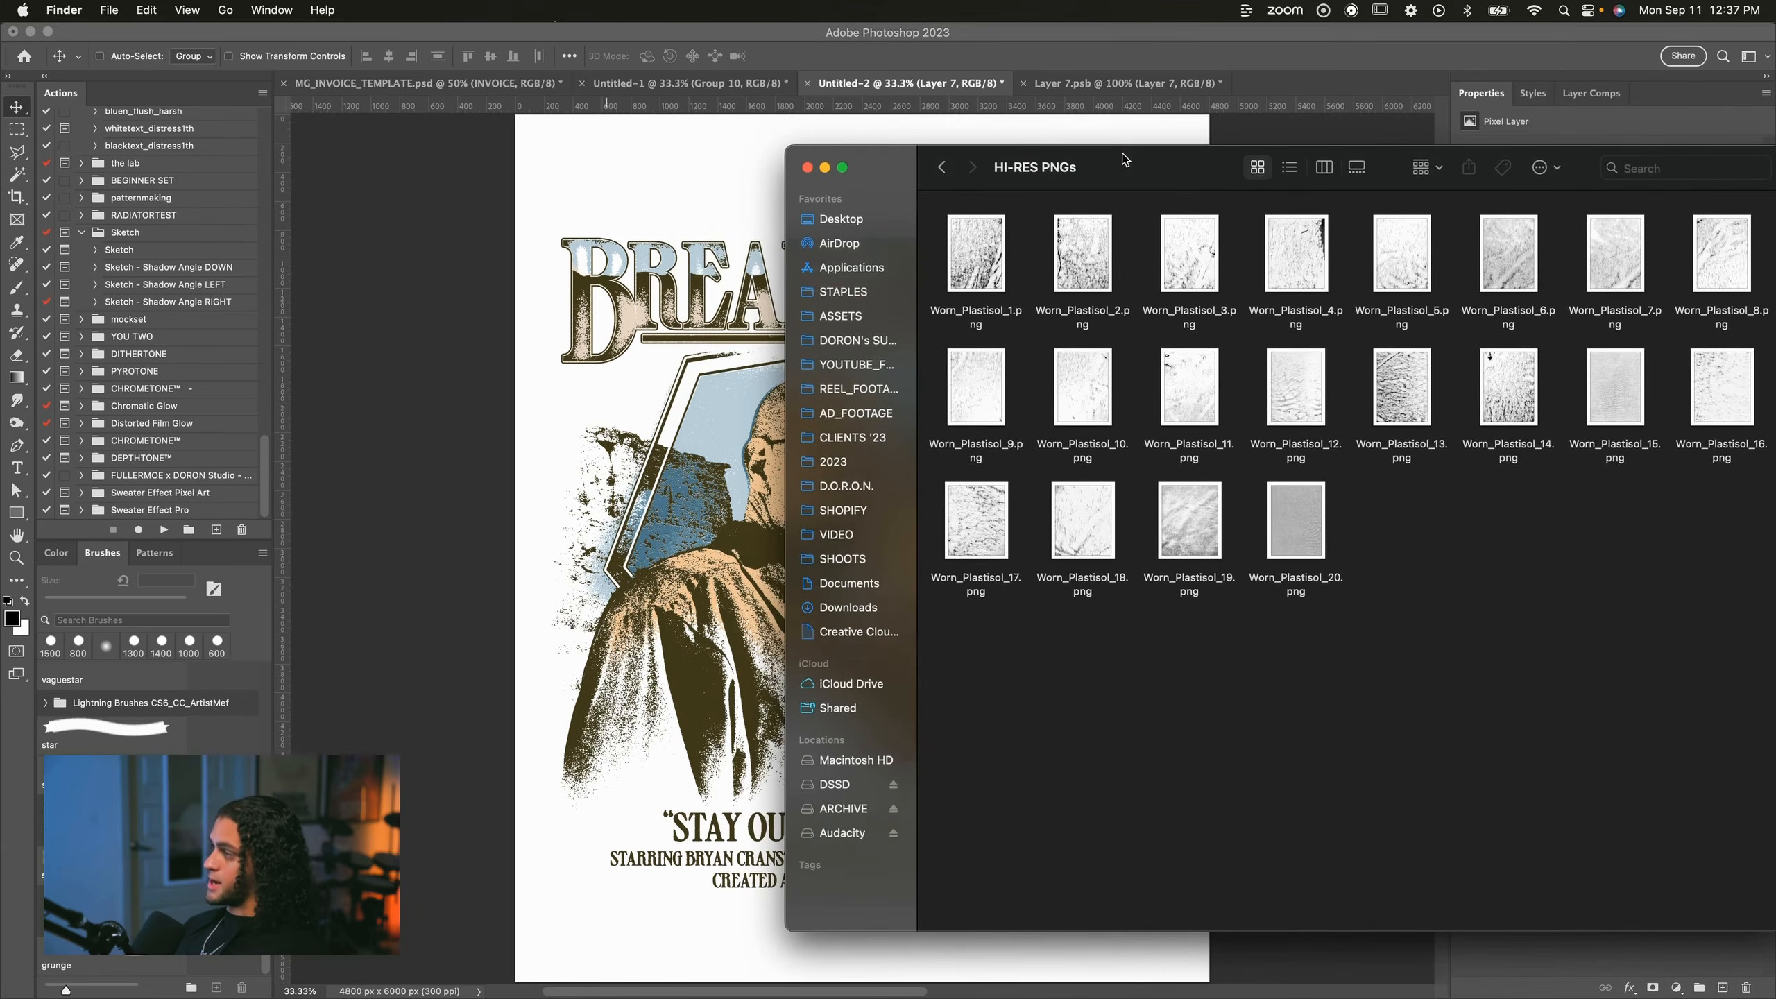
pyautogui.moveTo(1124, 160)
pyautogui.mouseDown()
pyautogui.moveTo(996, 170)
pyautogui.moveTo(1147, 161)
pyautogui.mouseUp()
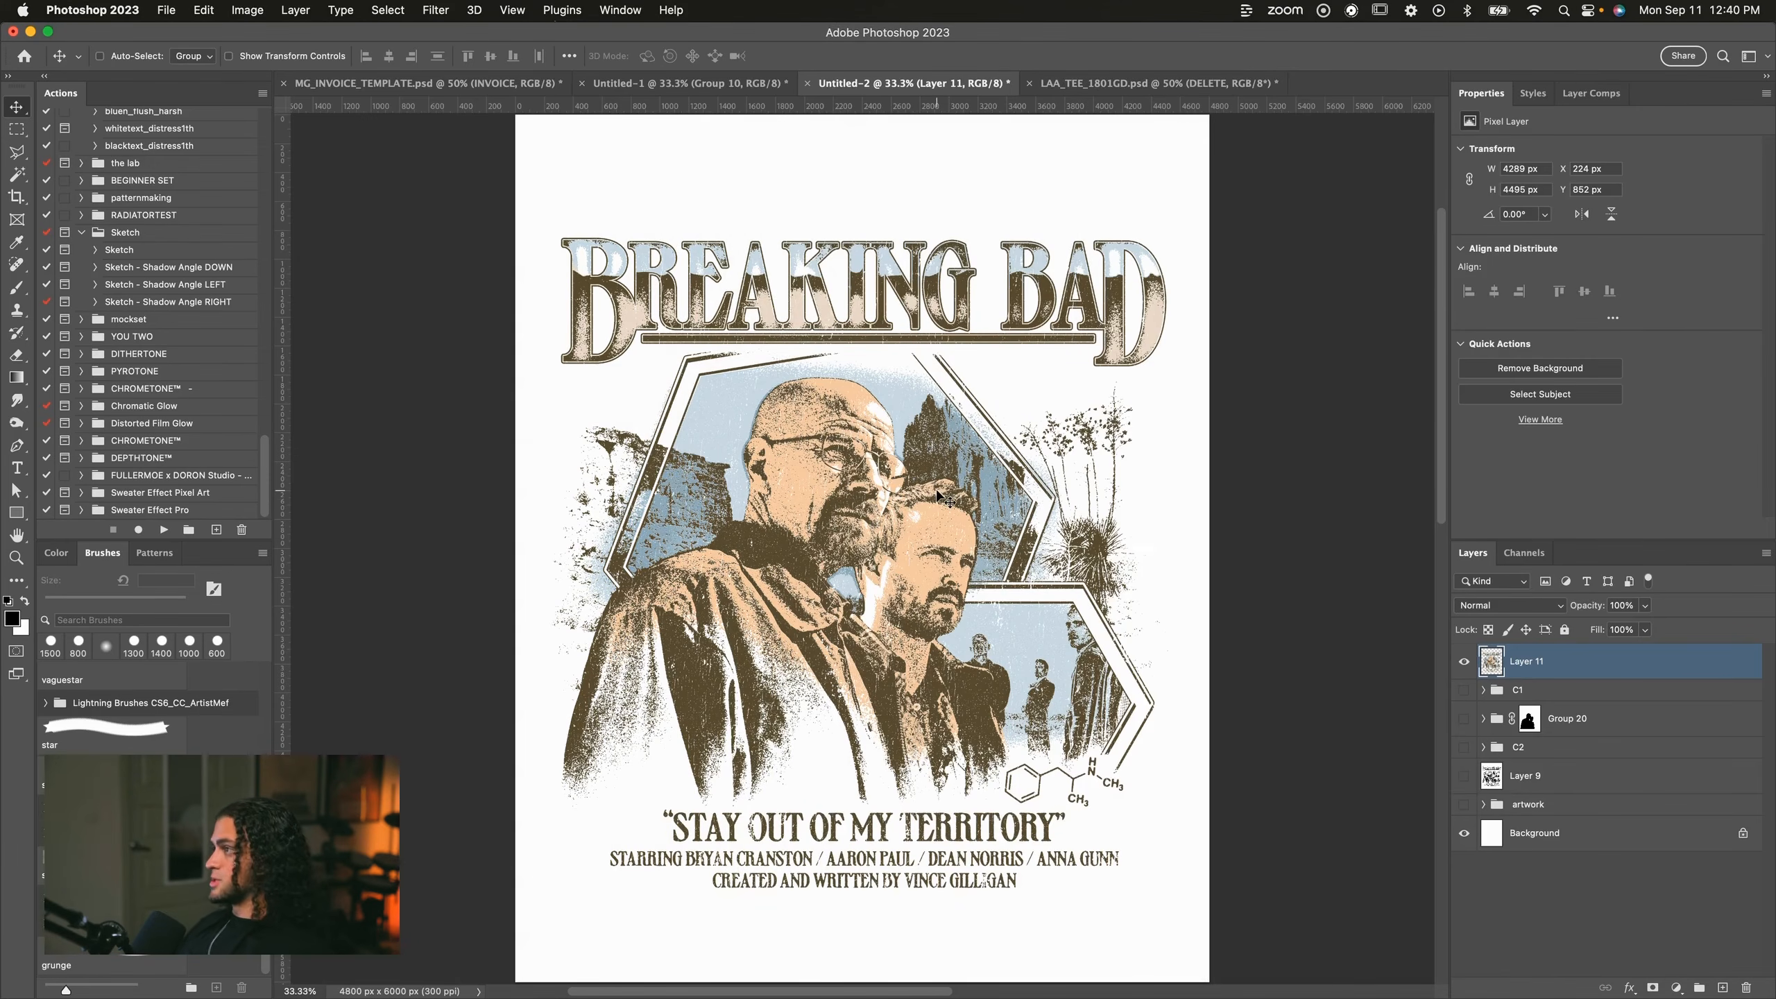
# Place the merged Layer 11 design in the LAA_TEE_1801GD.psd mockup and scale it to about 1595 x 1671 px on the shirt's chest.
pyautogui.moveTo(941, 499); pyautogui.dragTo(968, 583)
pyautogui.press('super+minus')
pyautogui.press('super+t')
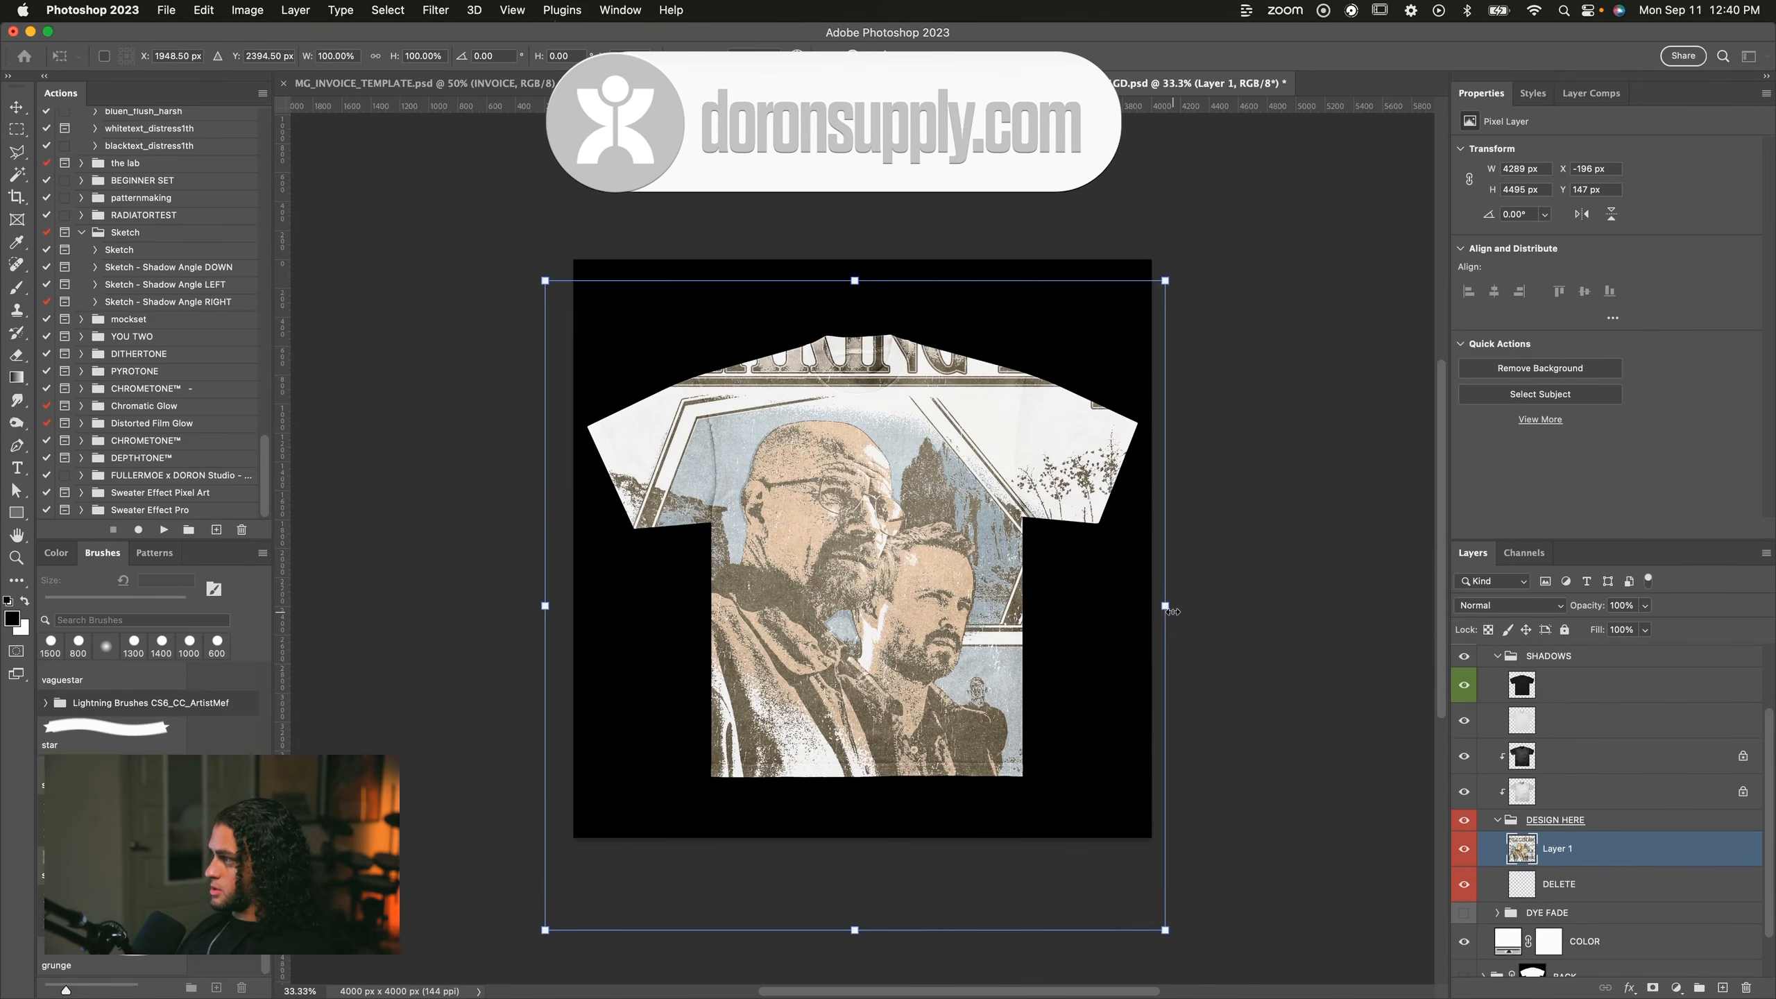
pyautogui.moveTo(1172, 612); pyautogui.dragTo(982, 562)
pyautogui.press('Return')
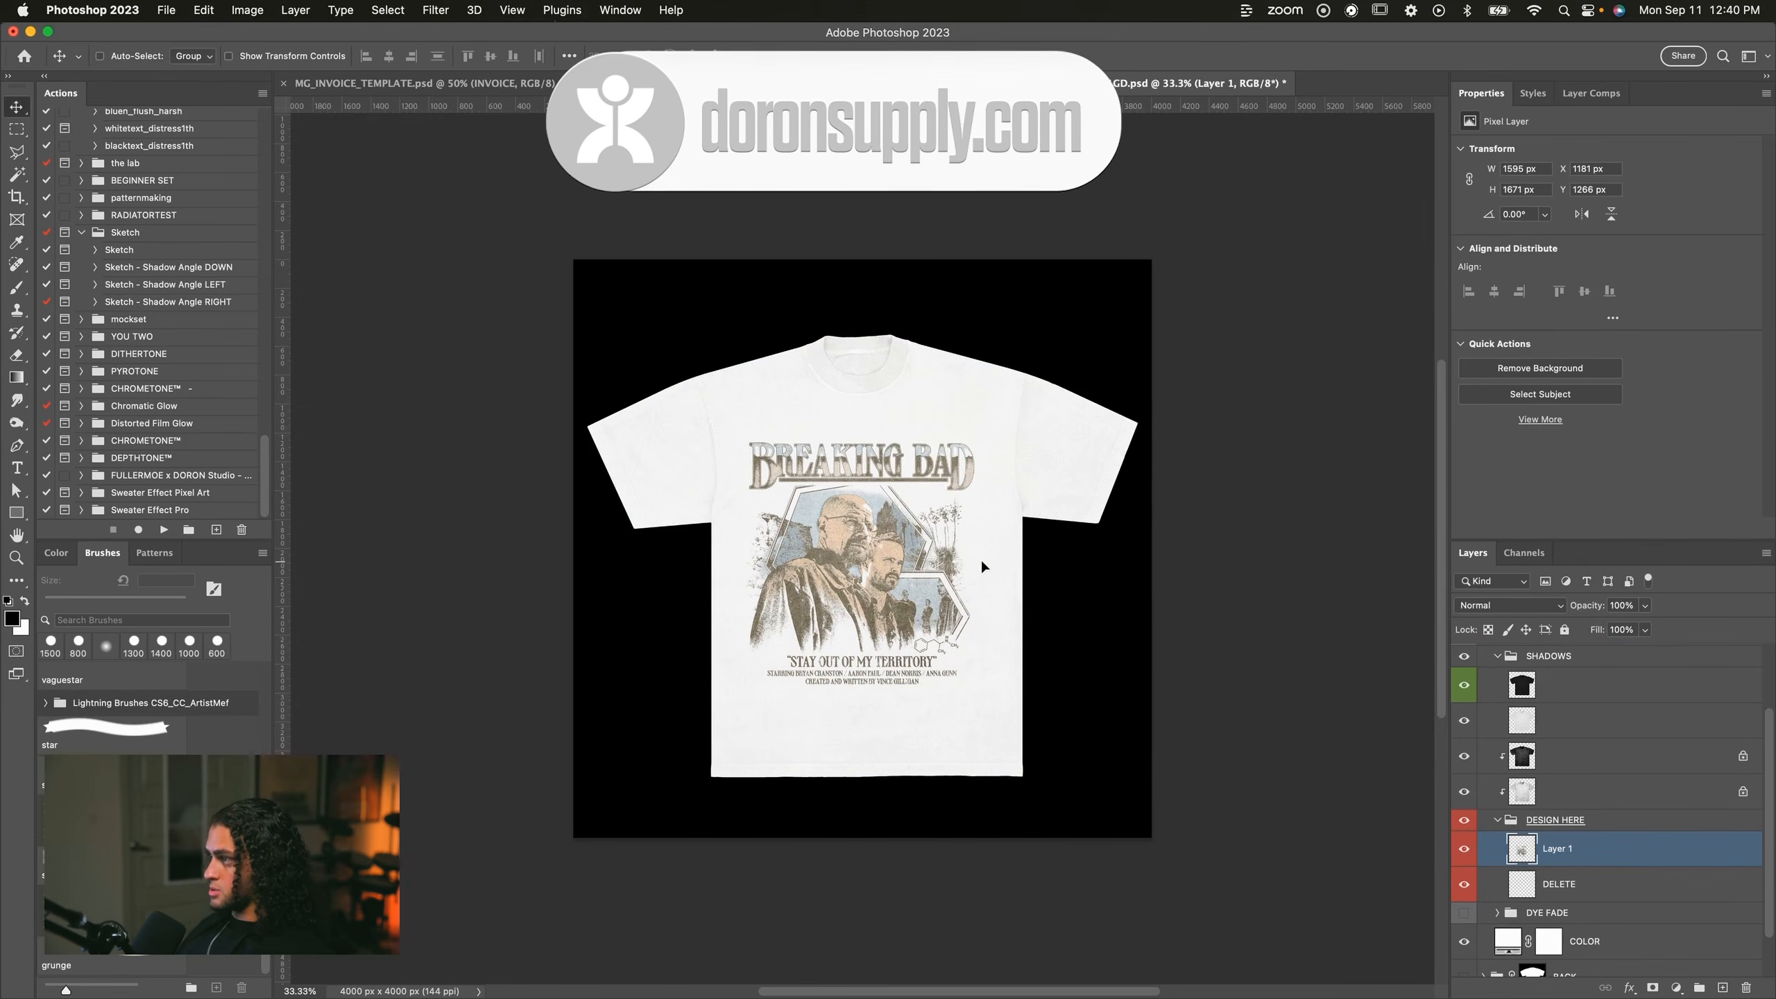
pyautogui.press('super+plus')
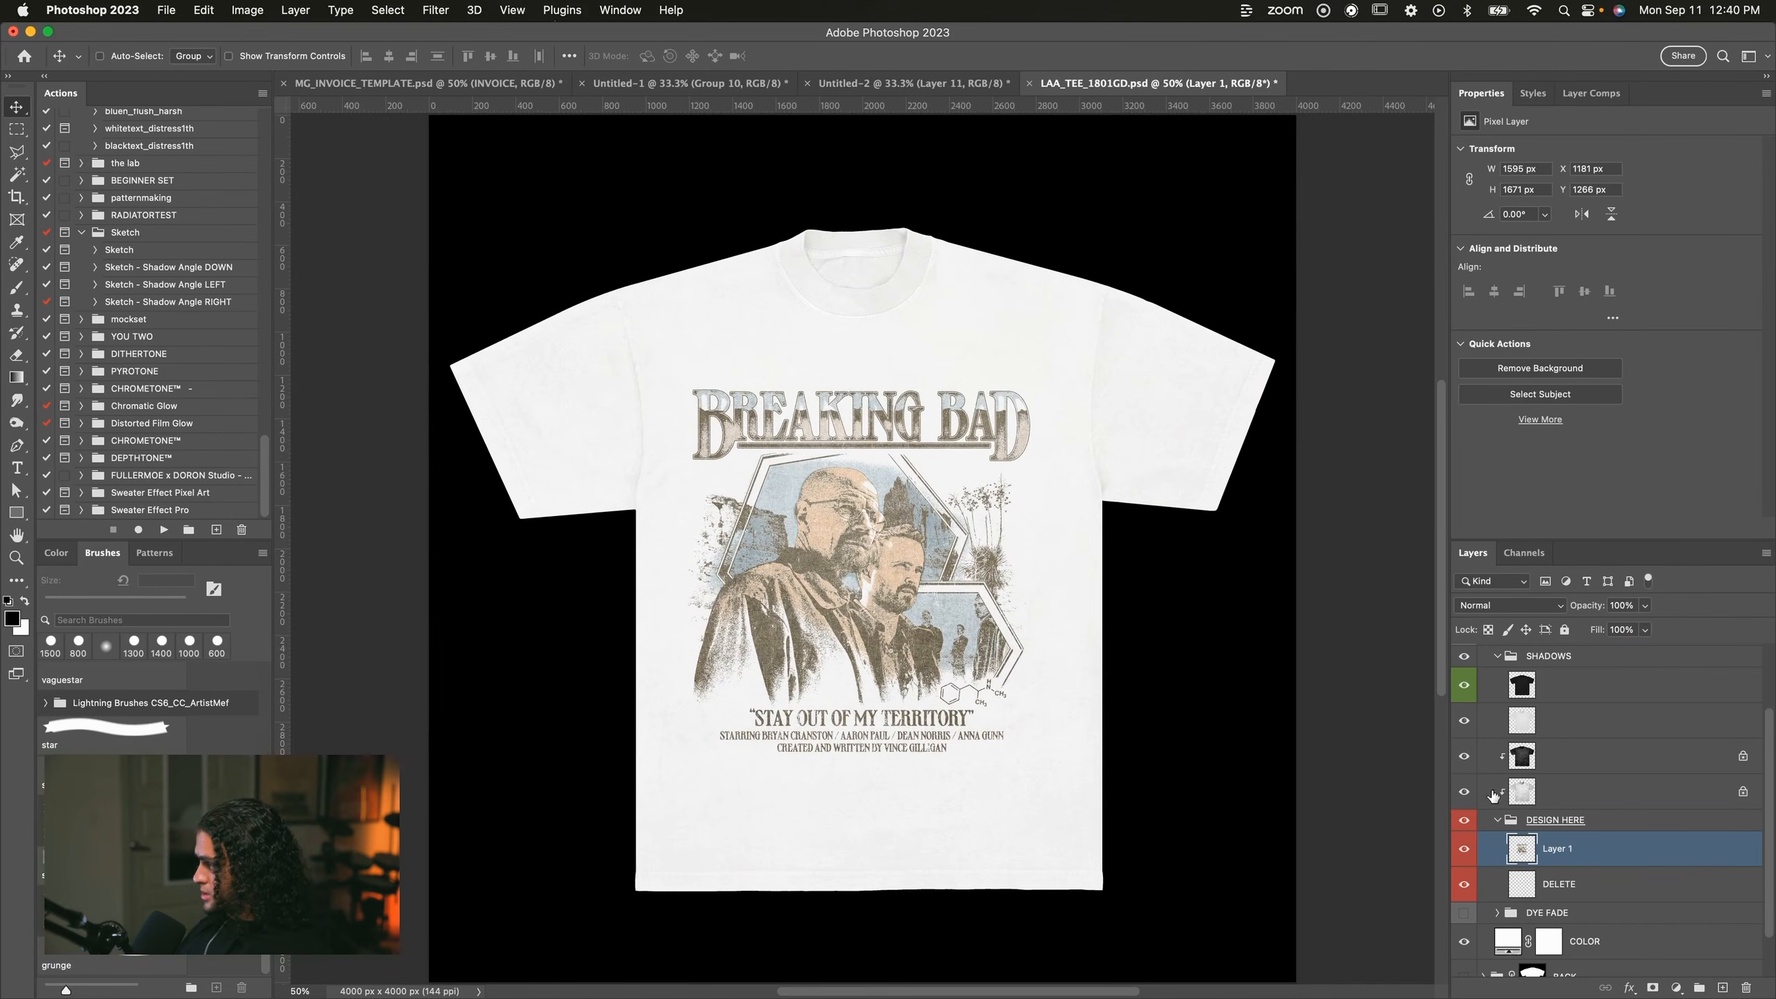
# Hide the locked black-shirt layer directly above the white-shirt layer in SHADOWS, and fine-tune the design's position and size on the chest.
pyautogui.click(1463, 759)
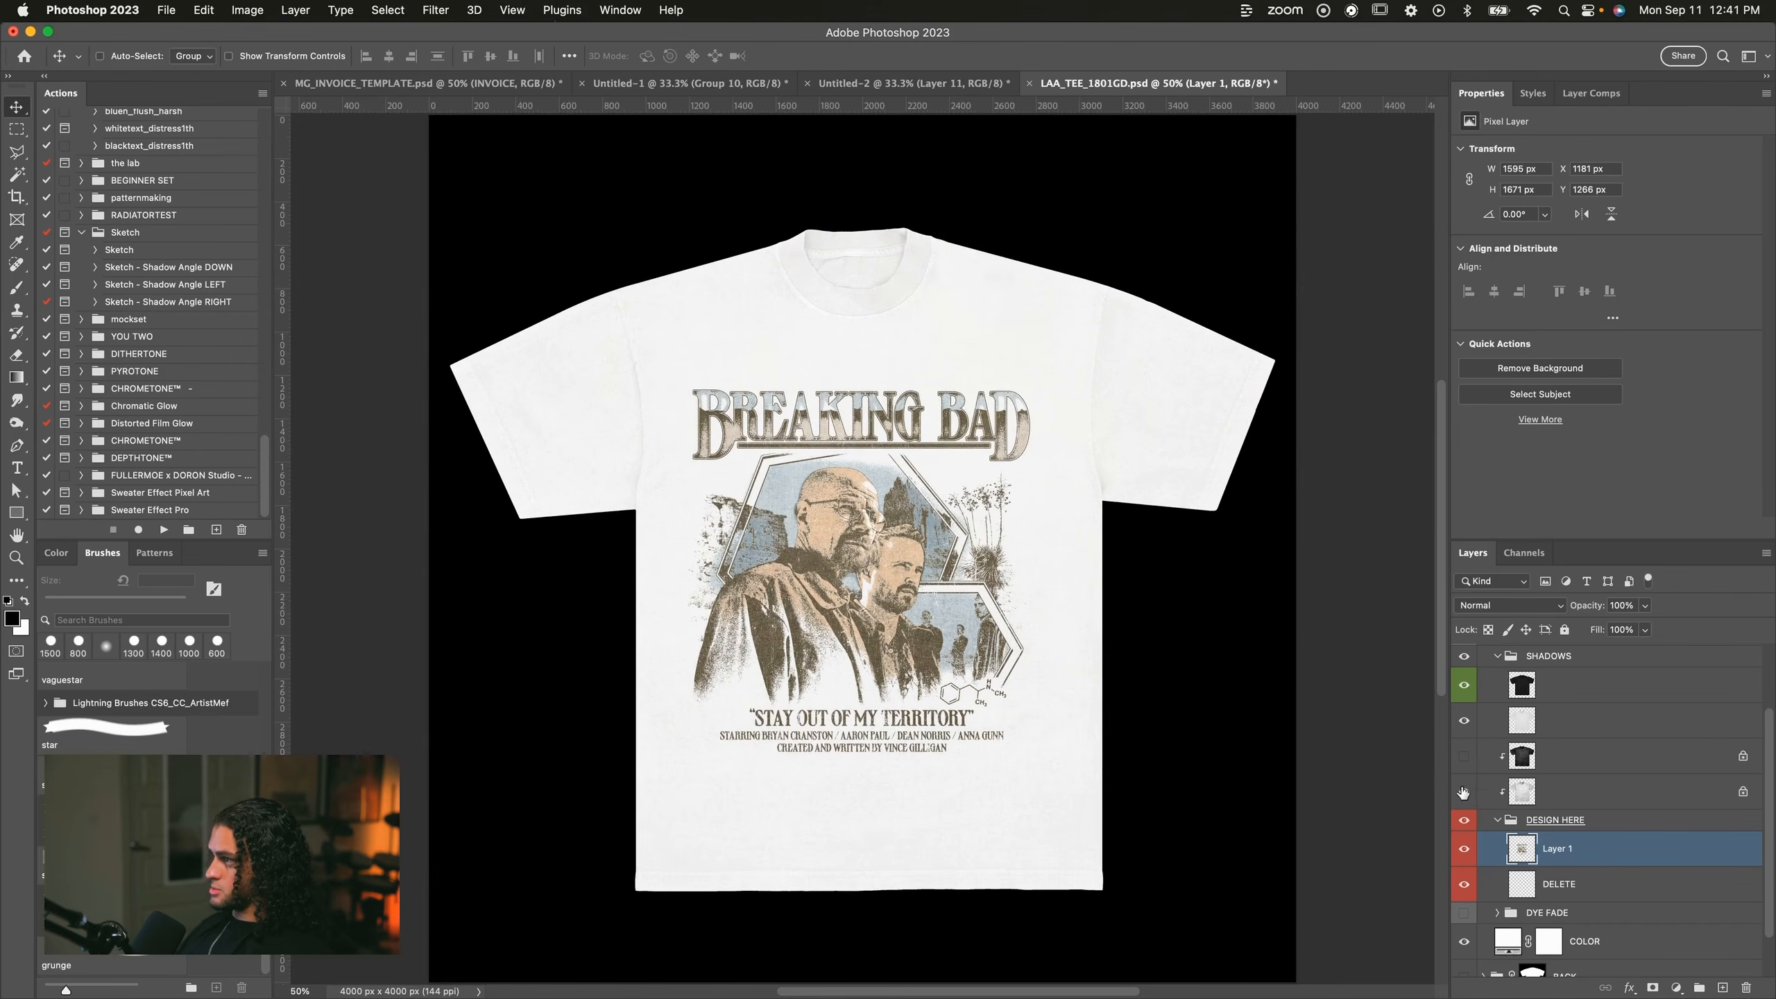
pyautogui.moveTo(922, 620); pyautogui.dragTo(937, 622)
pyautogui.press('super+t')
pyautogui.moveTo(1048, 581); pyautogui.dragTo(1037, 585)
pyautogui.press('Return')
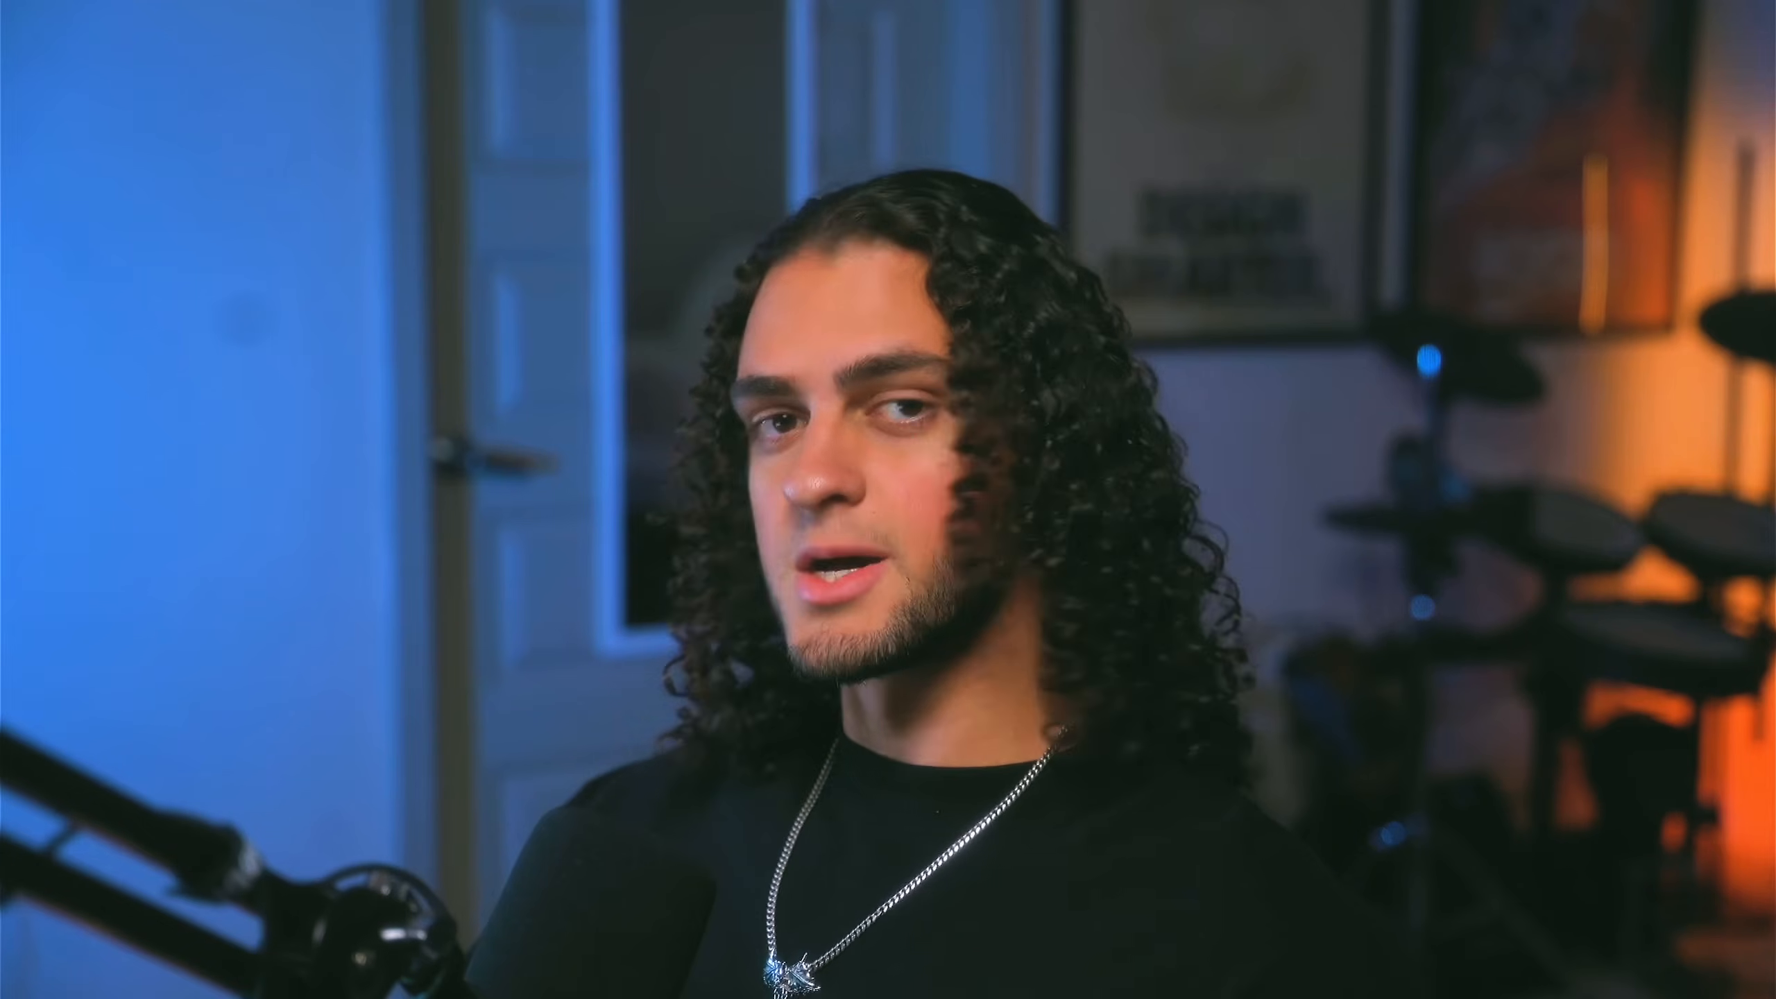